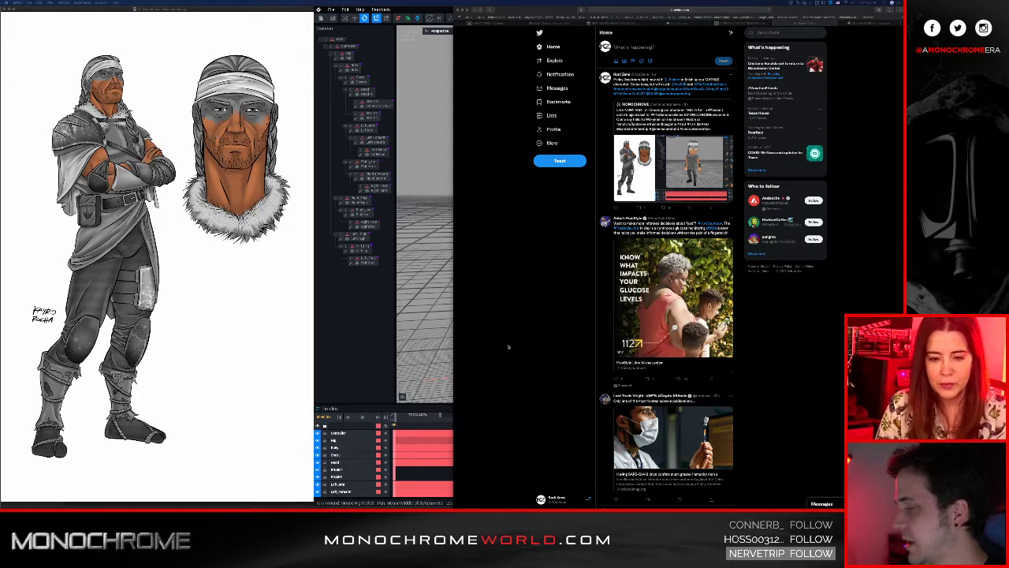
Switch to VoxEdit and examine the posed voxel character's head, torso and arms from several angles and distances
{"action": "left_click", "coordinate": [405, 337]}
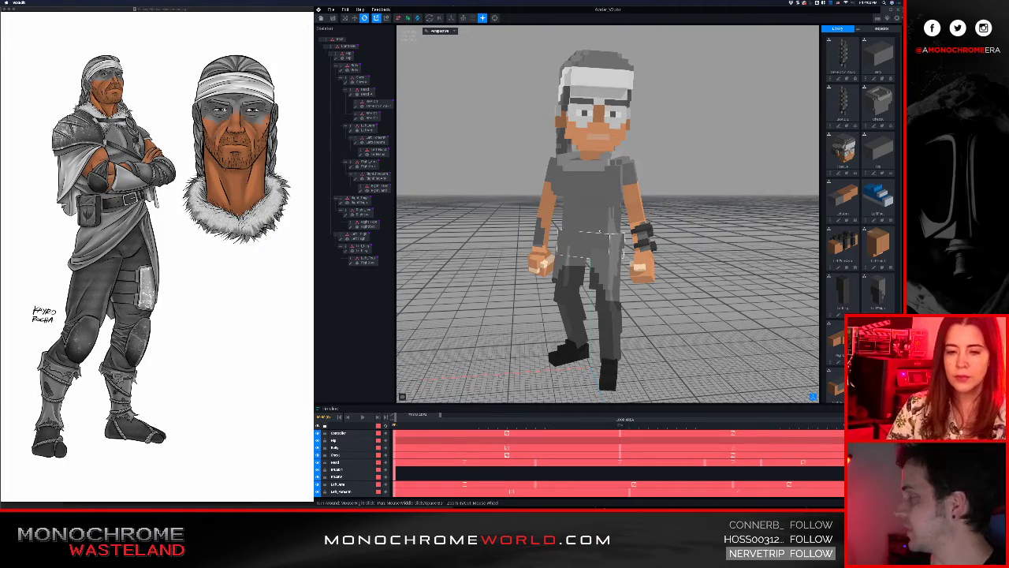
{"action": "right_click_drag", "start_coordinate": [588, 261], "coordinate": [549, 191]}
{"action": "scroll", "coordinate": [412, 173], "scroll_direction": "up", "scroll_amount": 3}
{"action": "scroll", "coordinate": [462, 179], "scroll_direction": "down", "scroll_amount": 3}
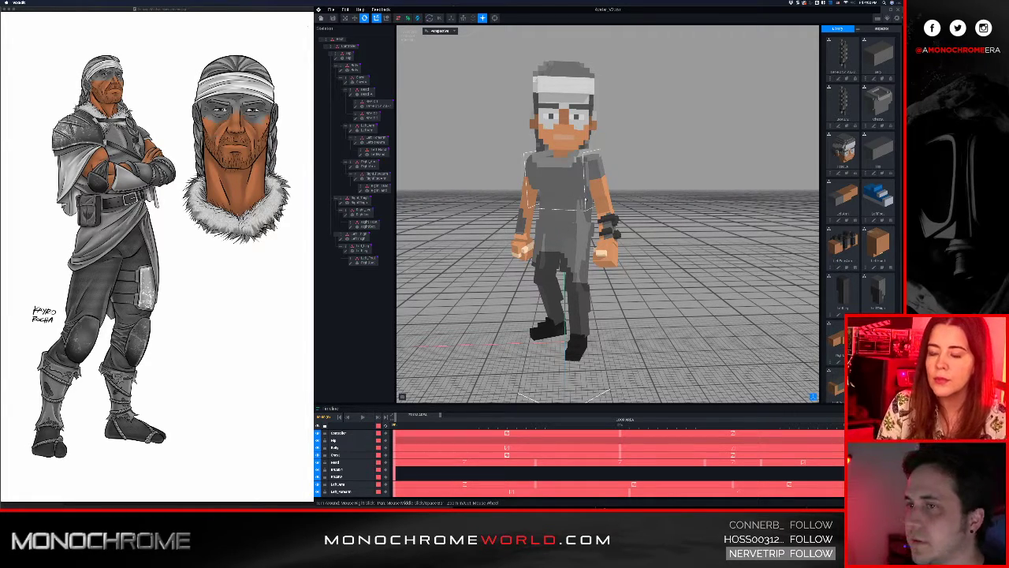
{"action": "scroll", "coordinate": [588, 197], "scroll_direction": "up", "scroll_amount": 5}
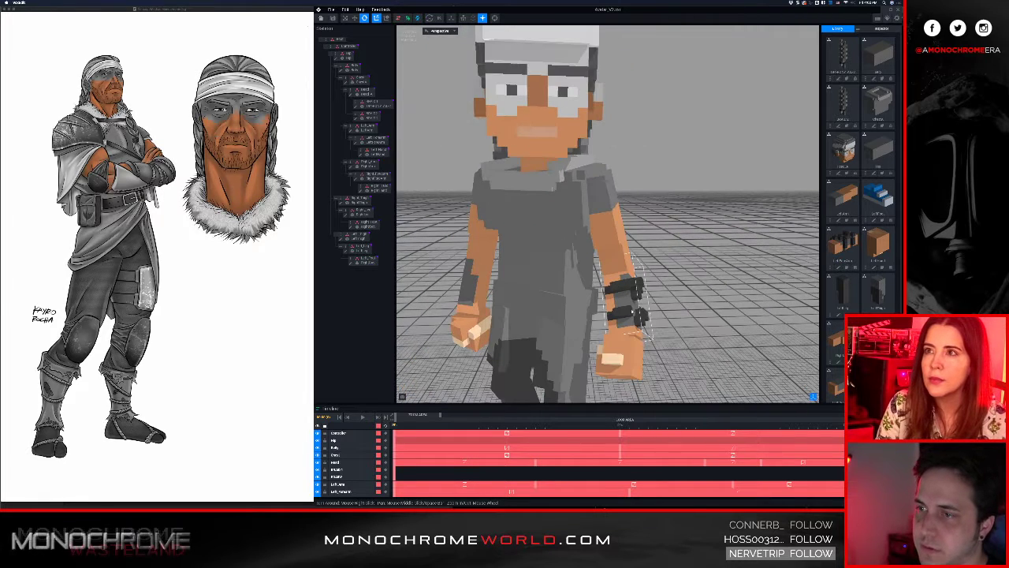
{"action": "right_click_drag", "start_coordinate": [634, 311], "coordinate": [590, 274]}
{"action": "scroll", "coordinate": [552, 246], "scroll_direction": "down", "scroll_amount": 4}
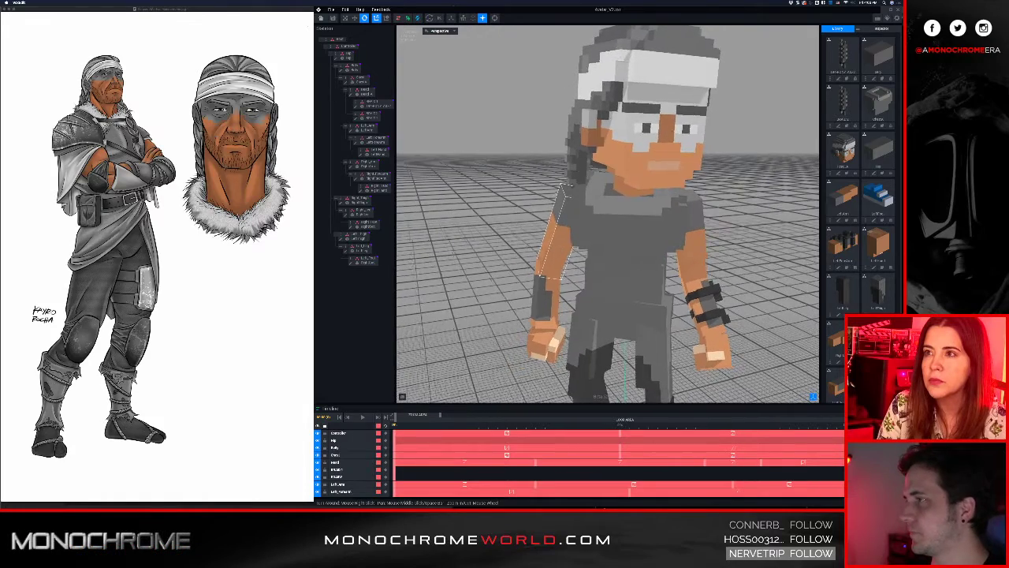
{"action": "middle_click_drag", "start_coordinate": [590, 274], "coordinate": [560, 249]}
{"action": "scroll", "coordinate": [561, 249], "scroll_direction": "down", "scroll_amount": 6}
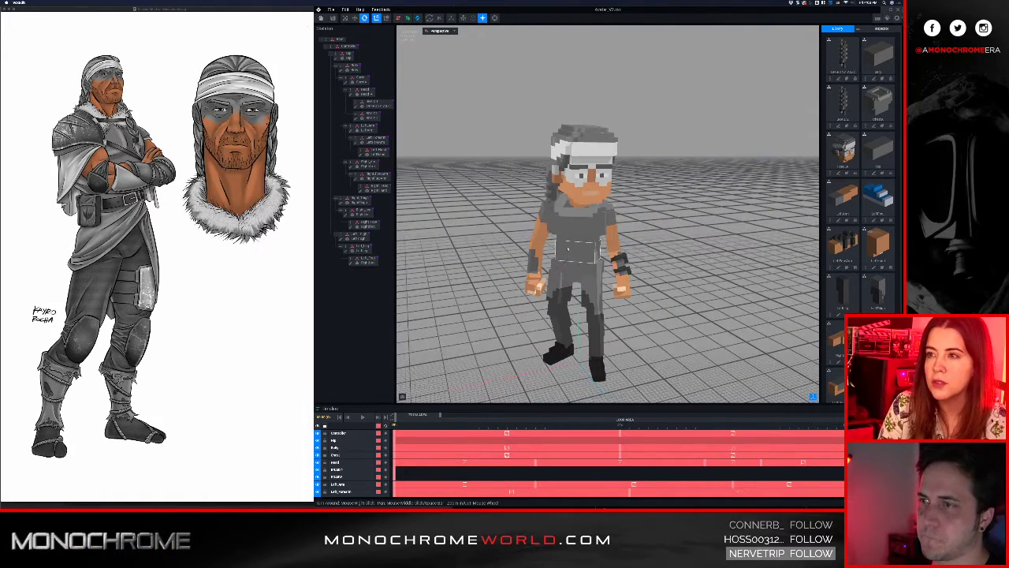
{"action": "right_click_drag", "start_coordinate": [561, 249], "coordinate": [568, 248]}
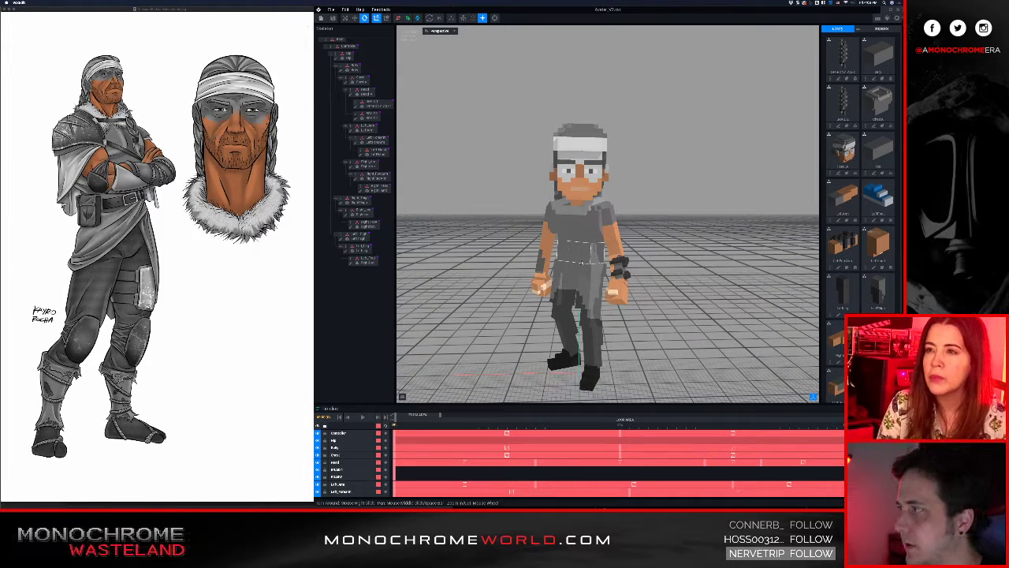
{"action": "right_click_drag", "start_coordinate": [588, 249], "coordinate": [584, 262]}
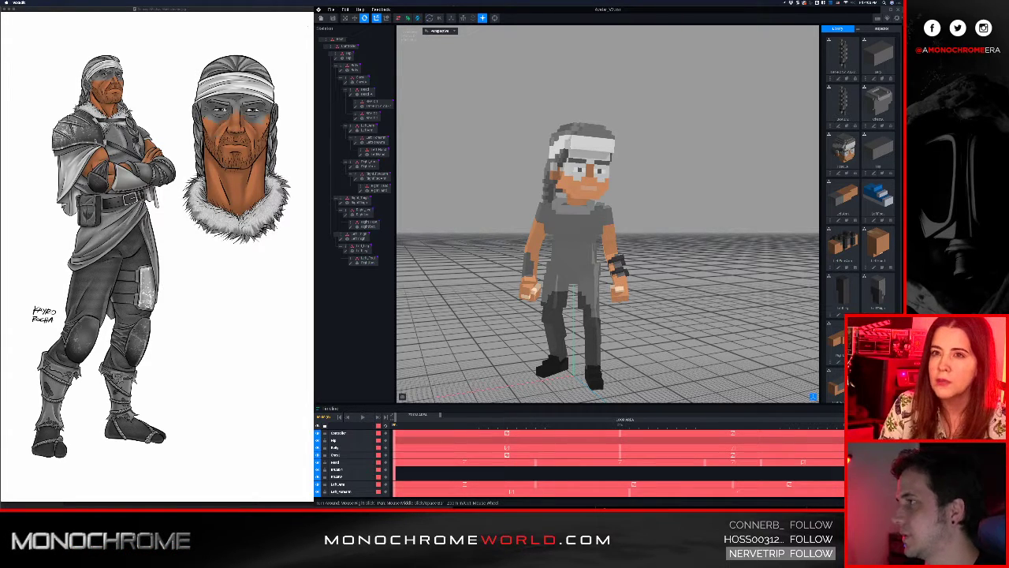
{"action": "scroll", "coordinate": [547, 254], "scroll_direction": "up", "scroll_amount": 3}
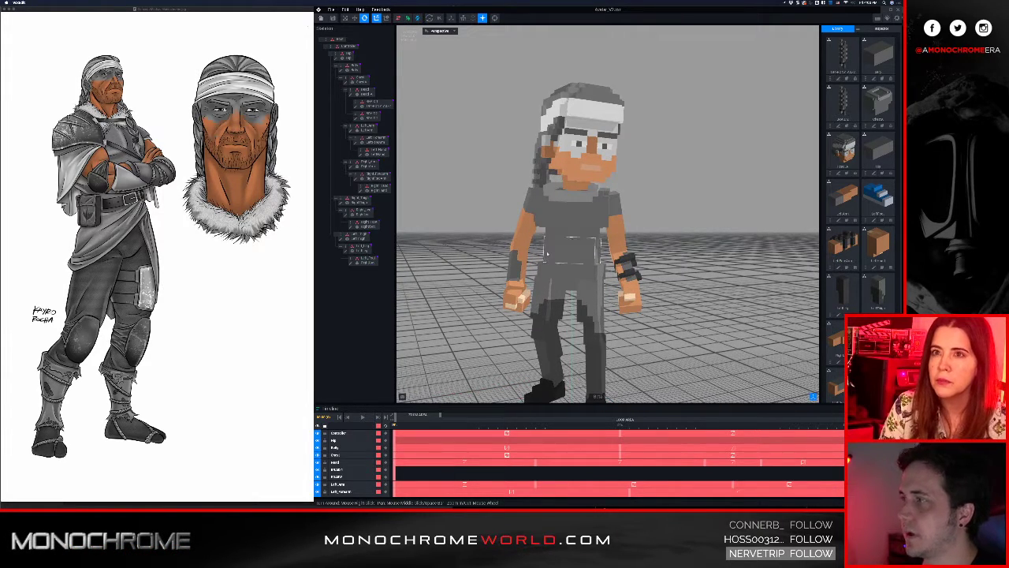
{"action": "scroll", "coordinate": [547, 254], "scroll_direction": "up", "scroll_amount": 6}
{"action": "scroll", "coordinate": [557, 261], "scroll_direction": "down", "scroll_amount": 4}
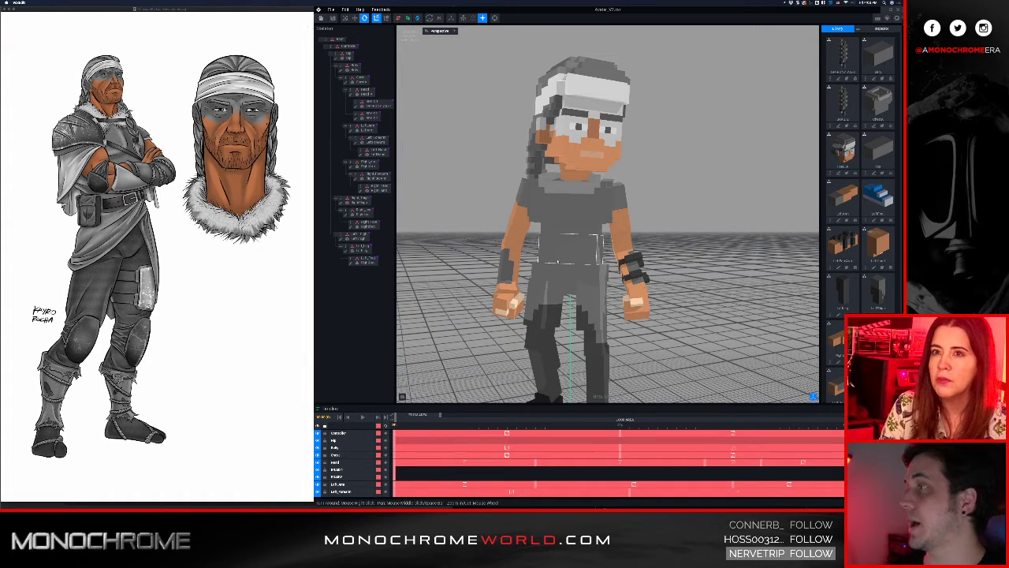
{"action": "right_click_drag", "start_coordinate": [603, 278], "coordinate": [584, 272]}
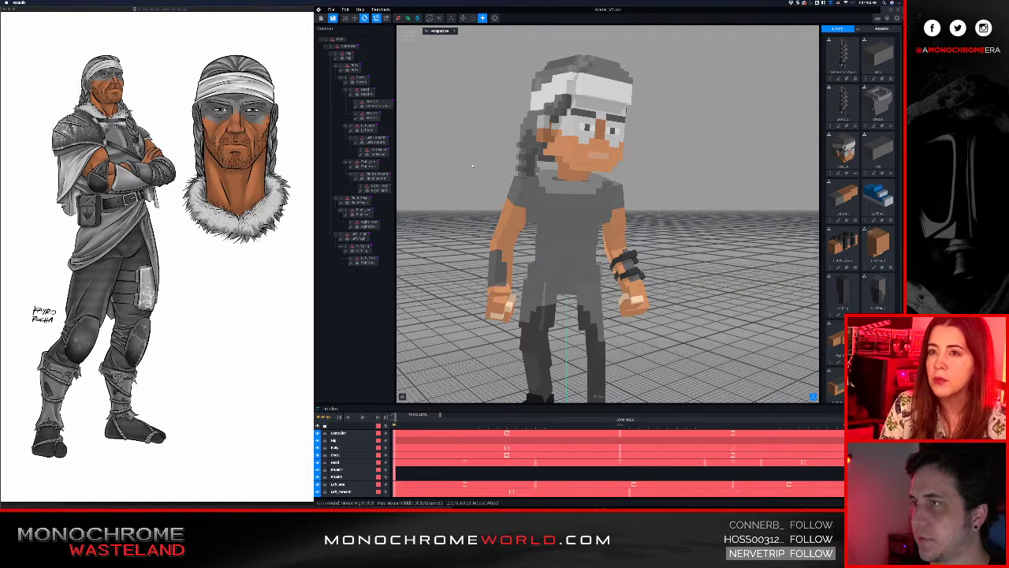
{"action": "right_click_drag", "start_coordinate": [572, 181], "coordinate": [590, 202]}
{"action": "scroll", "coordinate": [572, 181], "scroll_direction": "down", "scroll_amount": 2}
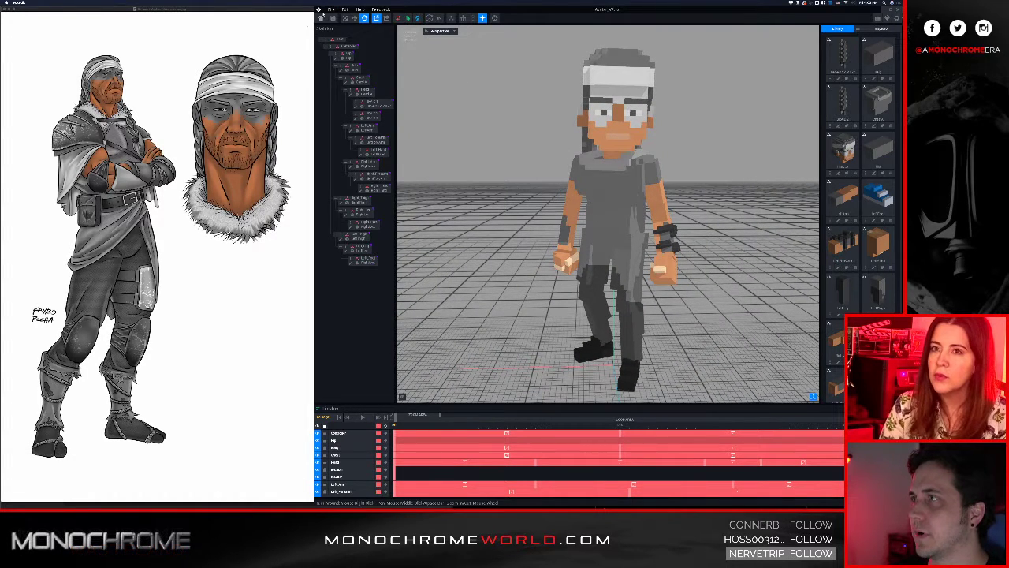
Sync the character to MagicaVoxel and enlarge its window beside the reference drawing
{"action": "left_click", "coordinate": [331, 10]}
{"action": "mouse_move", "coordinate": [380, 44]}
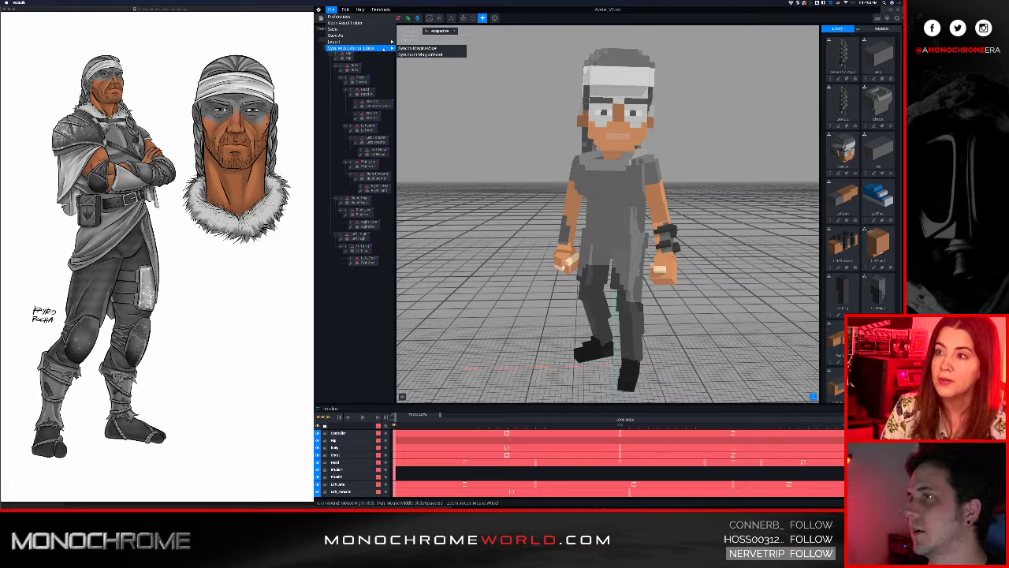
{"action": "left_click", "coordinate": [418, 48]}
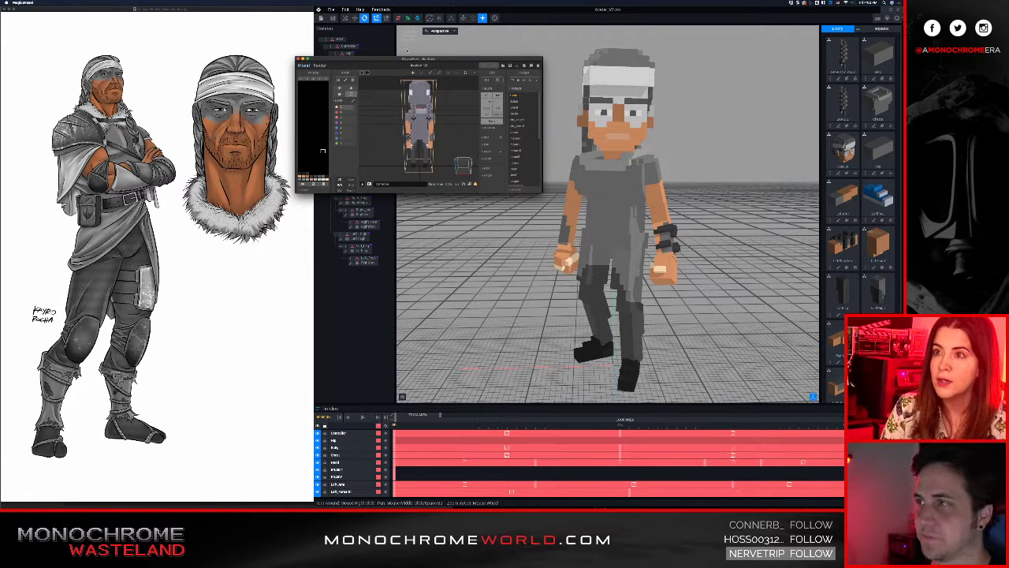
{"action": "key", "text": "ctrl+alt+Right"}
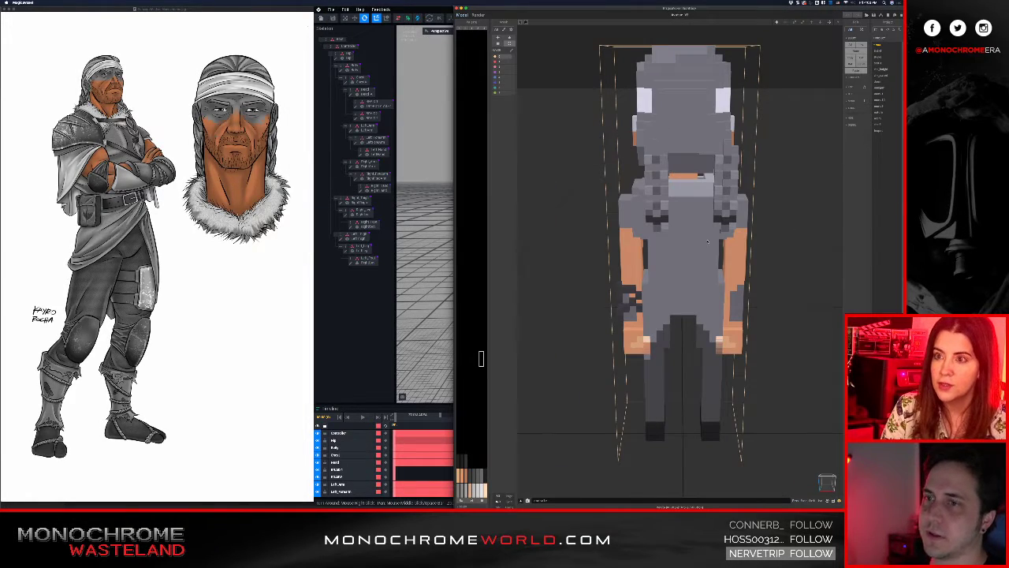
Open the character's waist block for voxel editing from the front and isolate it from the other body parts
{"action": "right_click_drag", "start_coordinate": [707, 241], "coordinate": [541, 246]}
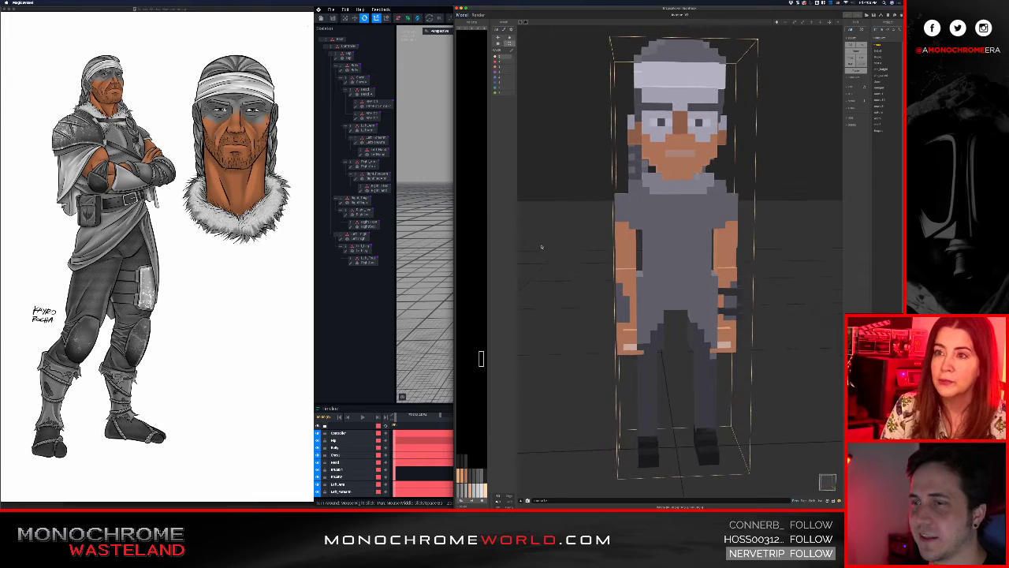
{"action": "right_click_drag", "start_coordinate": [638, 272], "coordinate": [631, 269]}
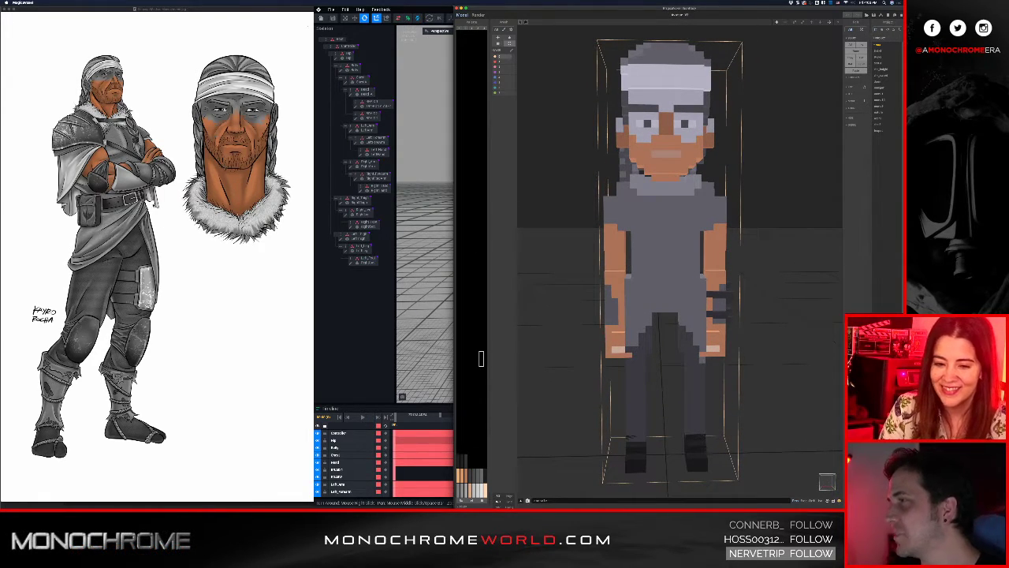
{"action": "right_click_drag", "start_coordinate": [656, 272], "coordinate": [658, 269]}
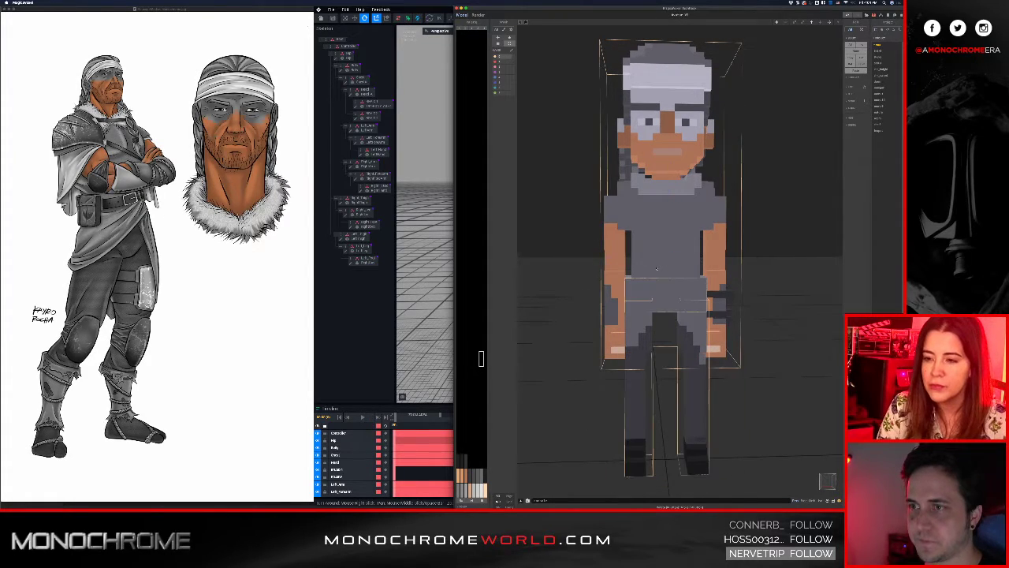
{"action": "left_click", "coordinate": [656, 269]}
{"action": "key", "text": "Tab"}
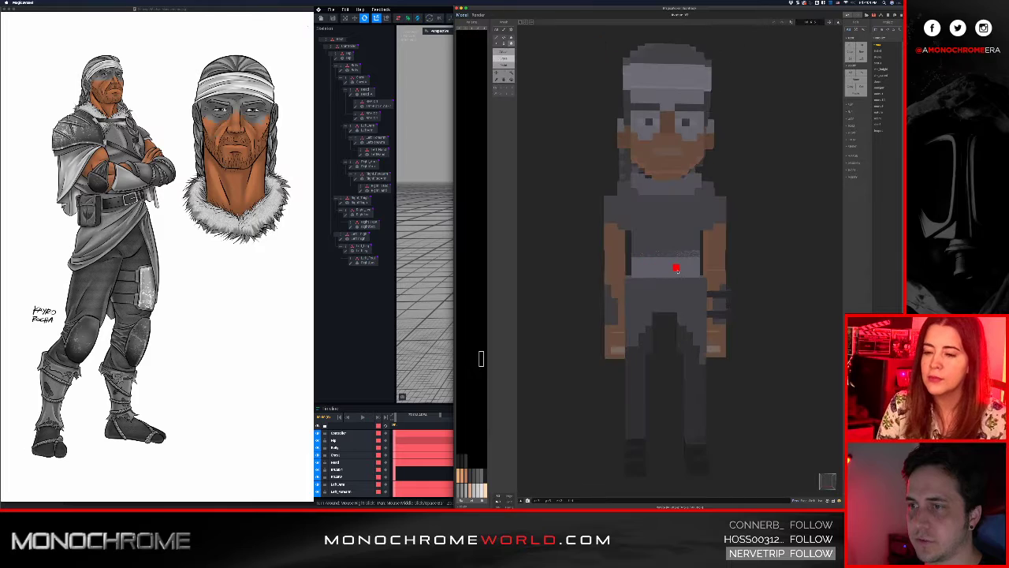
{"action": "scroll", "coordinate": [675, 270], "scroll_direction": "up", "scroll_amount": 3}
{"action": "key", "text": "Delete"}
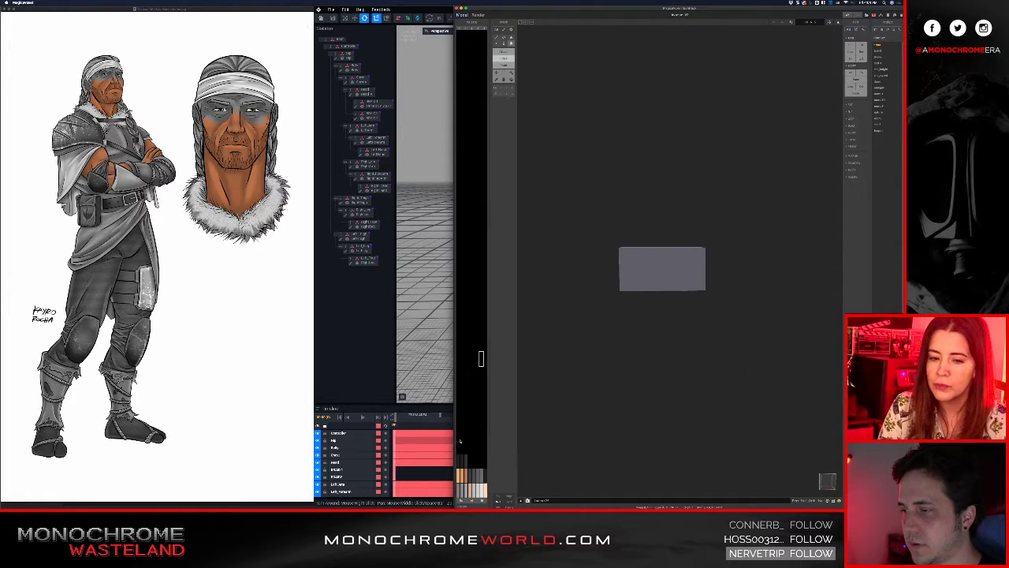
Paint a black belt band around the lower part of the waist block on all its sides and show the whole character again
{"action": "left_click", "coordinate": [462, 506]}
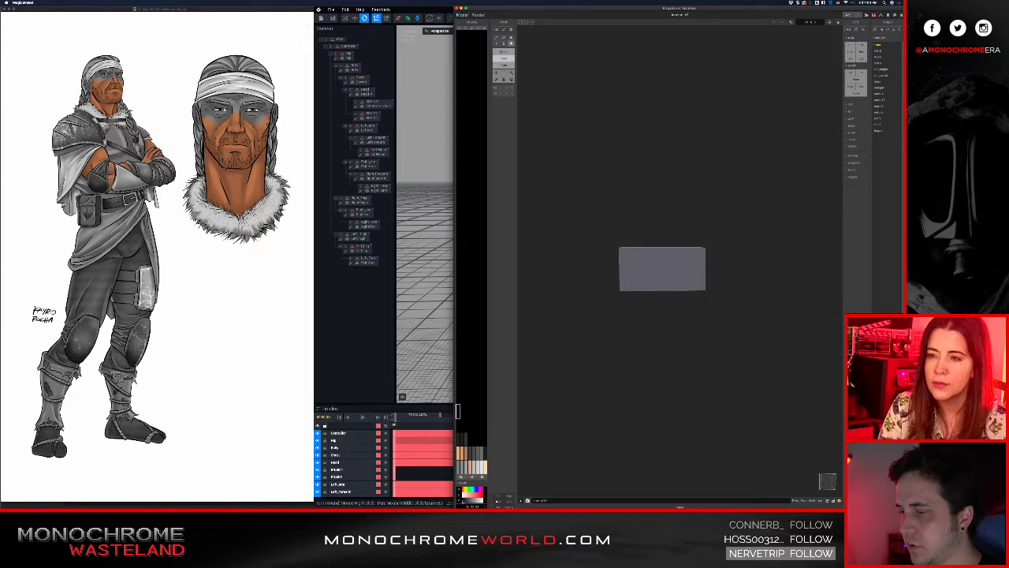
{"action": "key", "text": "grave"}
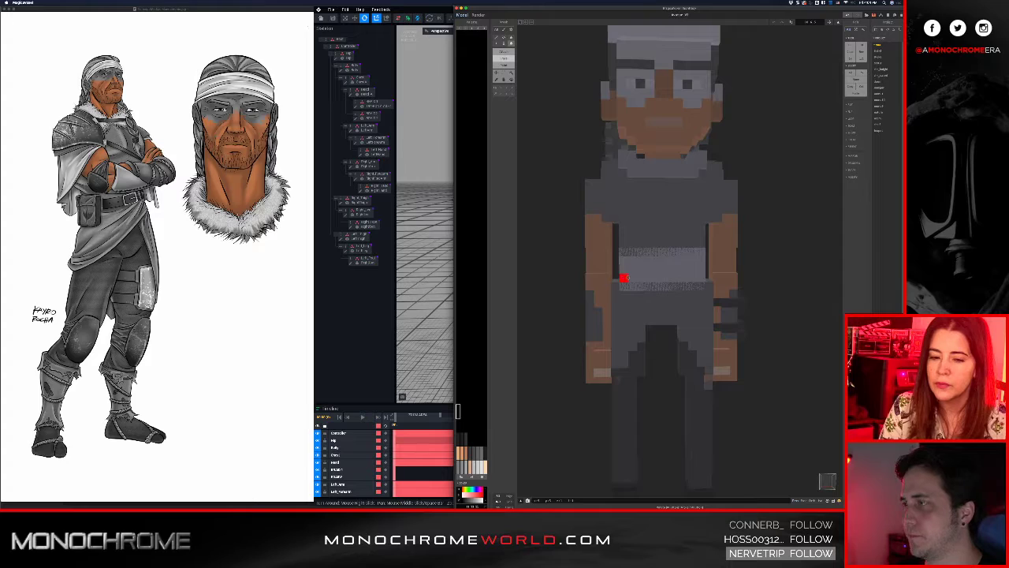
{"action": "key", "text": "grave"}
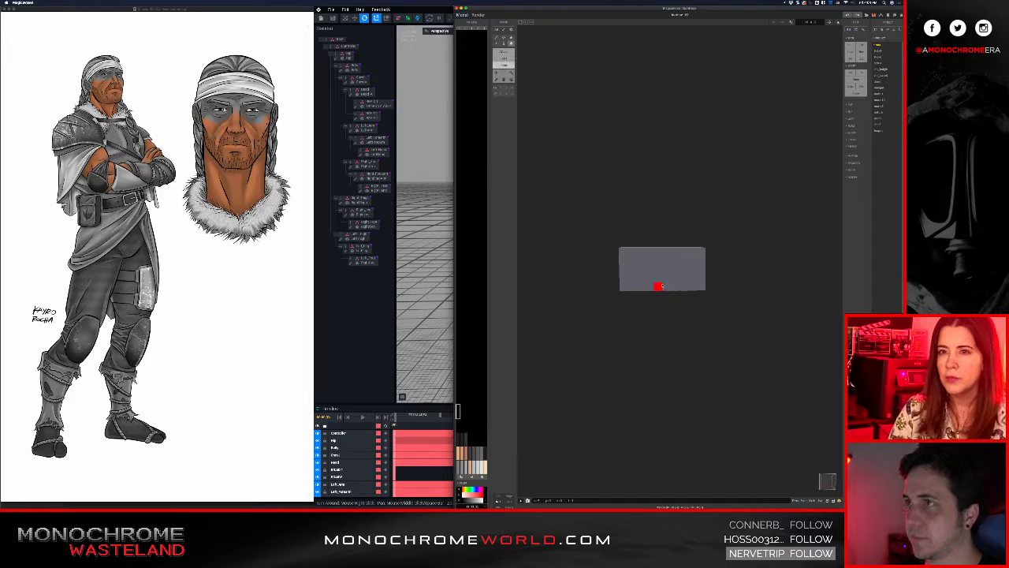
{"action": "left_click_drag", "start_coordinate": [623, 281], "coordinate": [718, 292]}
{"action": "right_click_drag", "start_coordinate": [719, 292], "coordinate": [607, 281]}
{"action": "left_click_drag", "start_coordinate": [686, 277], "coordinate": [754, 297]}
{"action": "right_click_drag", "start_coordinate": [754, 297], "coordinate": [605, 251]}
{"action": "mouse_move", "coordinate": [682, 260]}
{"action": "left_mouse_down"}
{"action": "mouse_move", "coordinate": [741, 276]}
{"action": "mouse_move", "coordinate": [664, 287]}
{"action": "left_mouse_up"}
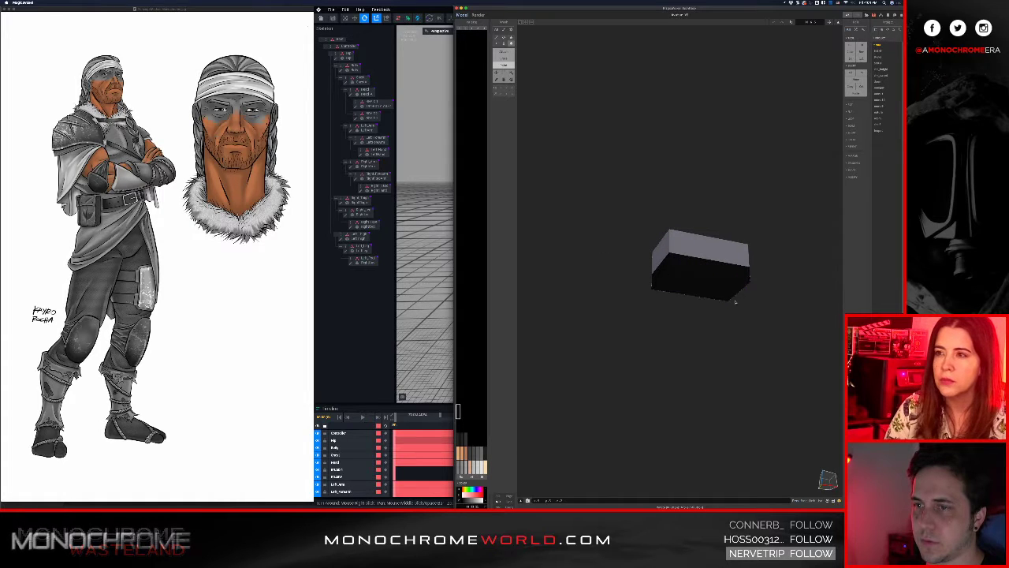
{"action": "mouse_move", "coordinate": [727, 285]}
{"action": "right_mouse_down"}
{"action": "mouse_move", "coordinate": [585, 270]}
{"action": "mouse_move", "coordinate": [466, 324]}
{"action": "right_mouse_up"}
{"action": "key", "text": "w"}
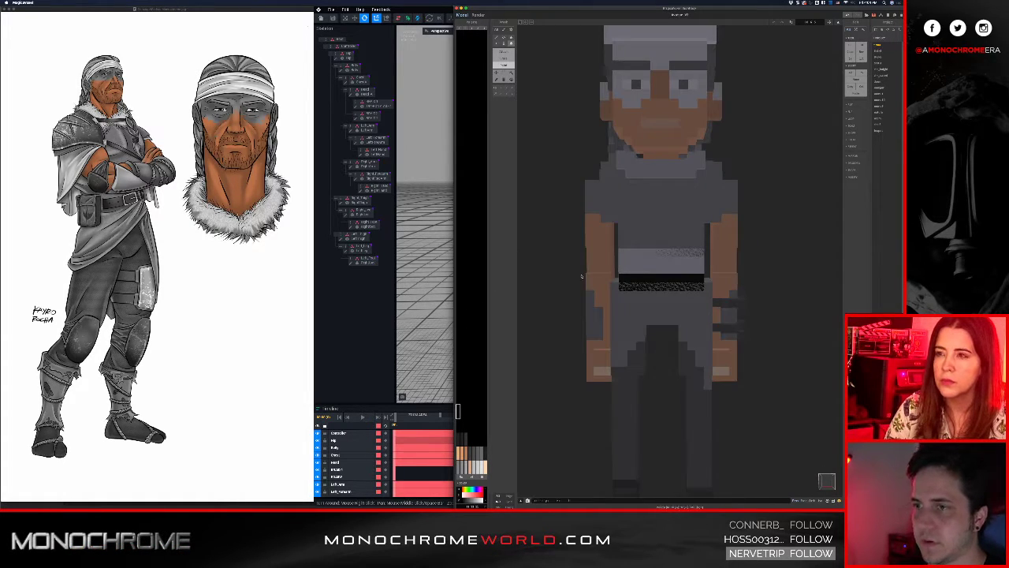
{"action": "mouse_move", "coordinate": [632, 270]}
{"action": "right_mouse_down"}
{"action": "mouse_move", "coordinate": [590, 258]}
{"action": "mouse_move", "coordinate": [657, 289]}
{"action": "mouse_move", "coordinate": [642, 272]}
{"action": "right_mouse_up"}
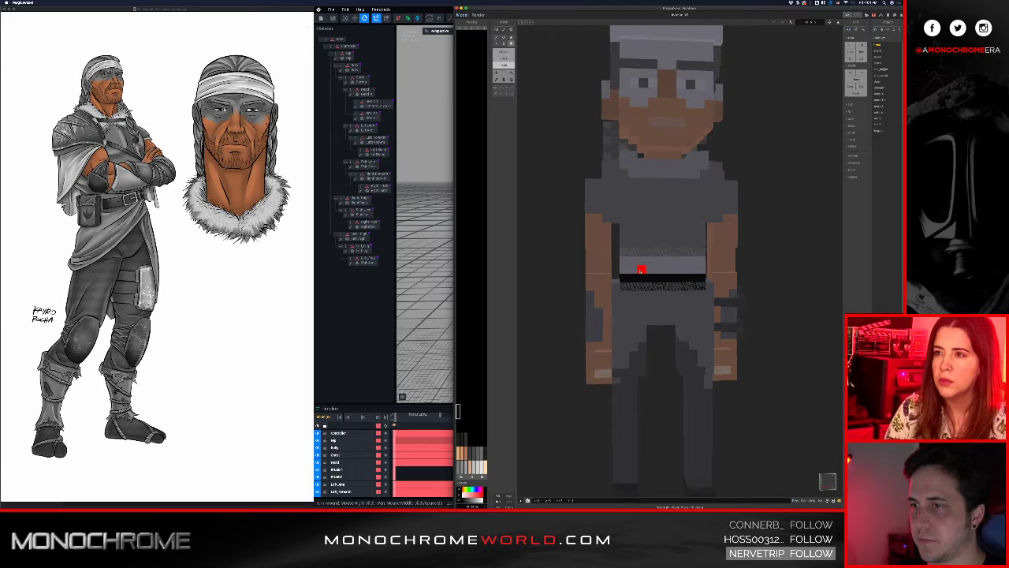
{"action": "scroll", "coordinate": [645, 283], "scroll_direction": "up", "scroll_amount": 3}
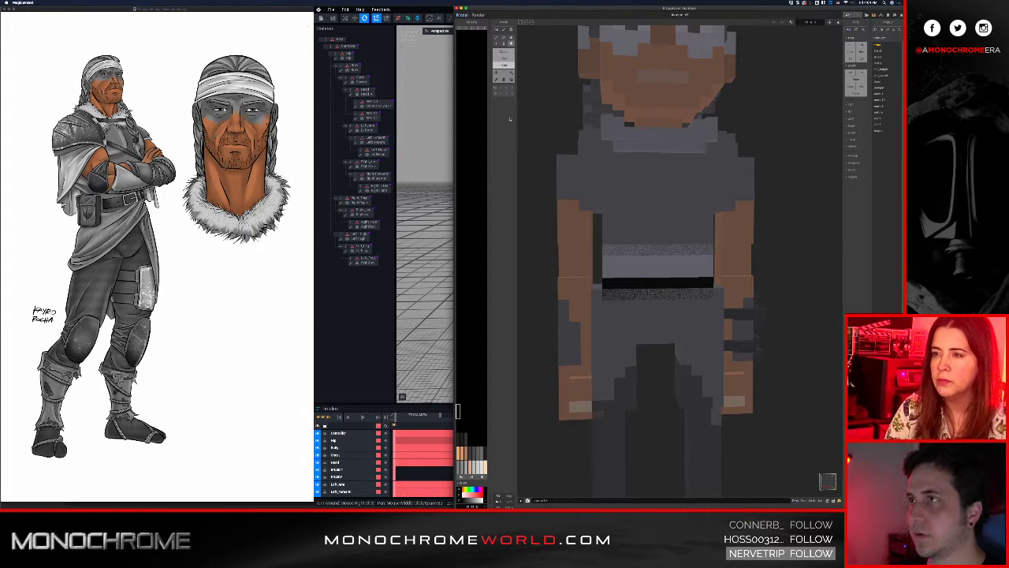
Switch back to VoxEdit and sync the belt edit in from MagicaVoxel
{"action": "key", "text": "super+Tab"}
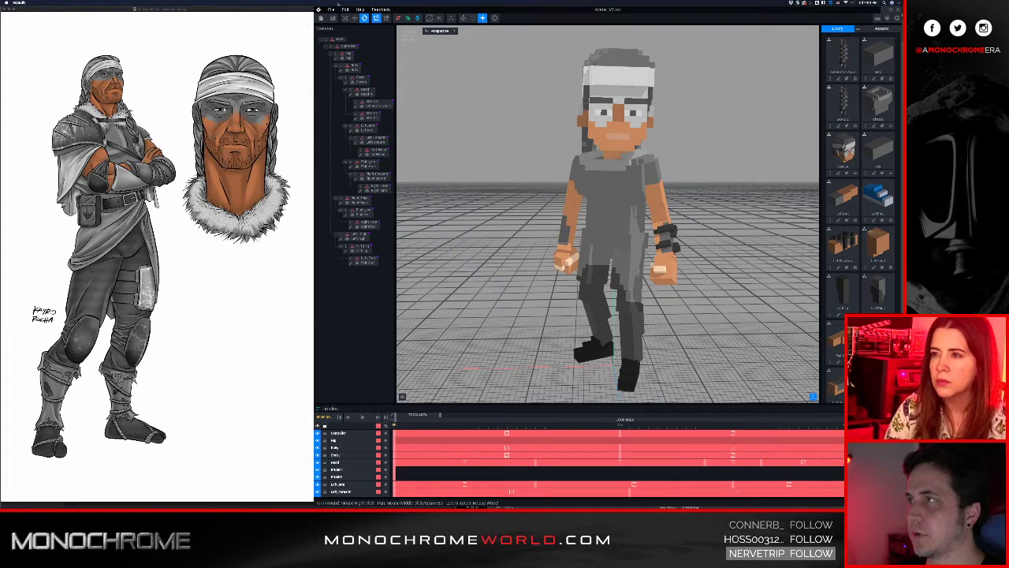
{"action": "left_click", "coordinate": [330, 9]}
{"action": "mouse_move", "coordinate": [353, 48]}
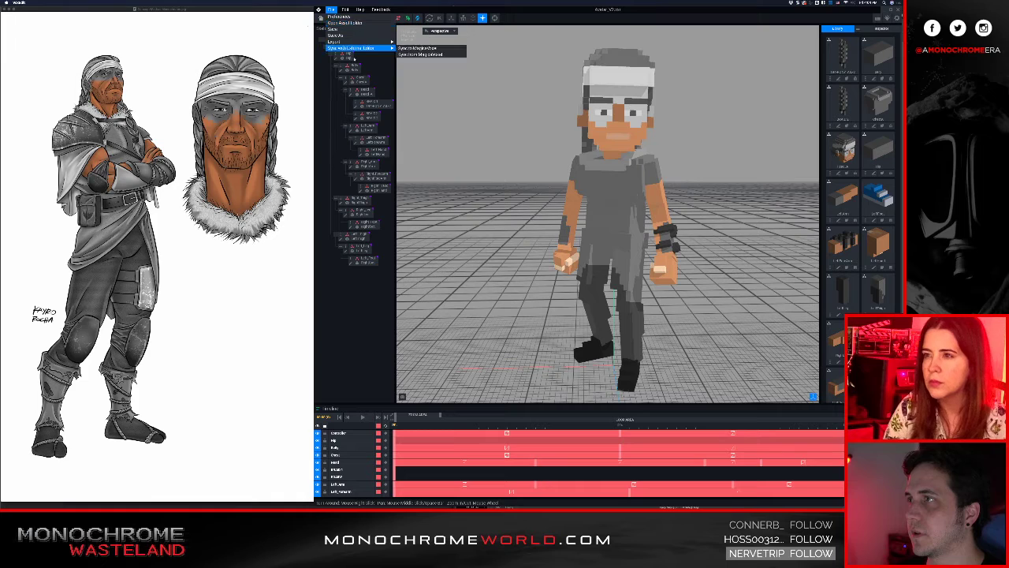
{"action": "left_click", "coordinate": [401, 54]}
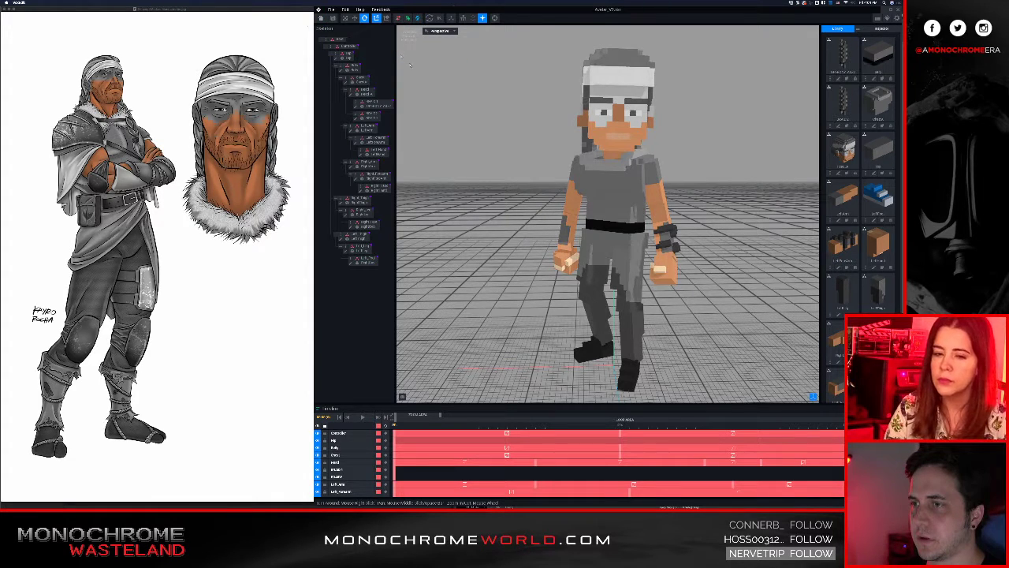
Play the walk animation briefly and examine the black belt on the character from near and far
{"action": "scroll", "coordinate": [702, 287], "scroll_direction": "up", "scroll_amount": 5}
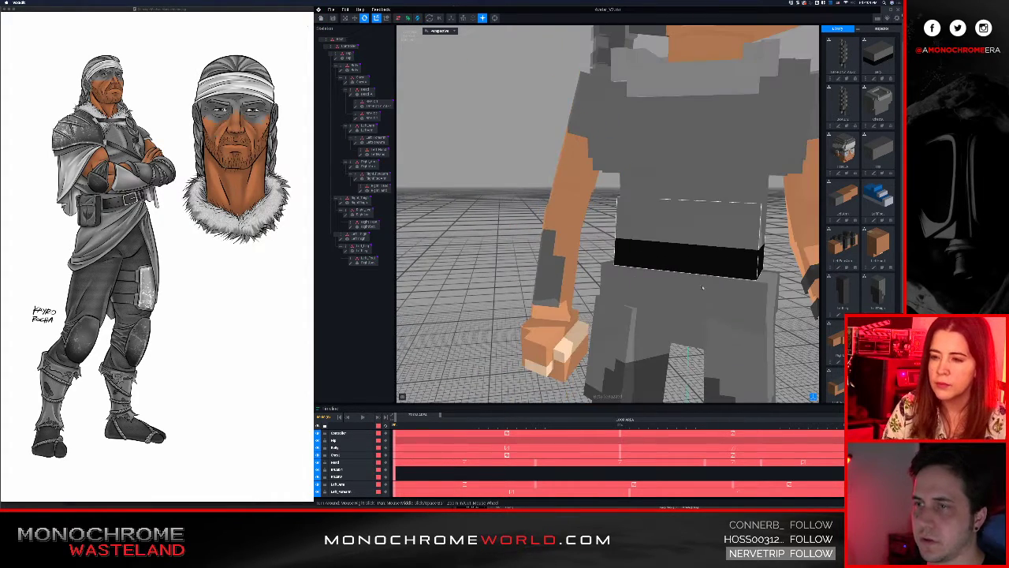
{"action": "scroll", "coordinate": [619, 463], "scroll_direction": "down", "scroll_amount": 5}
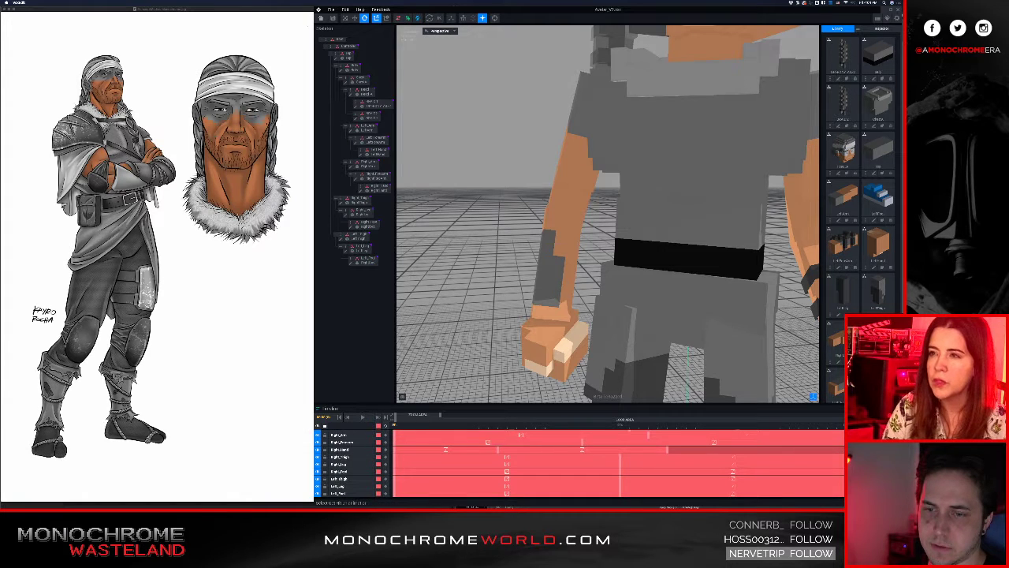
{"action": "left_click", "coordinate": [871, 457]}
{"action": "key", "text": "space"}
{"action": "right_click_drag", "start_coordinate": [631, 298], "coordinate": [723, 297]}
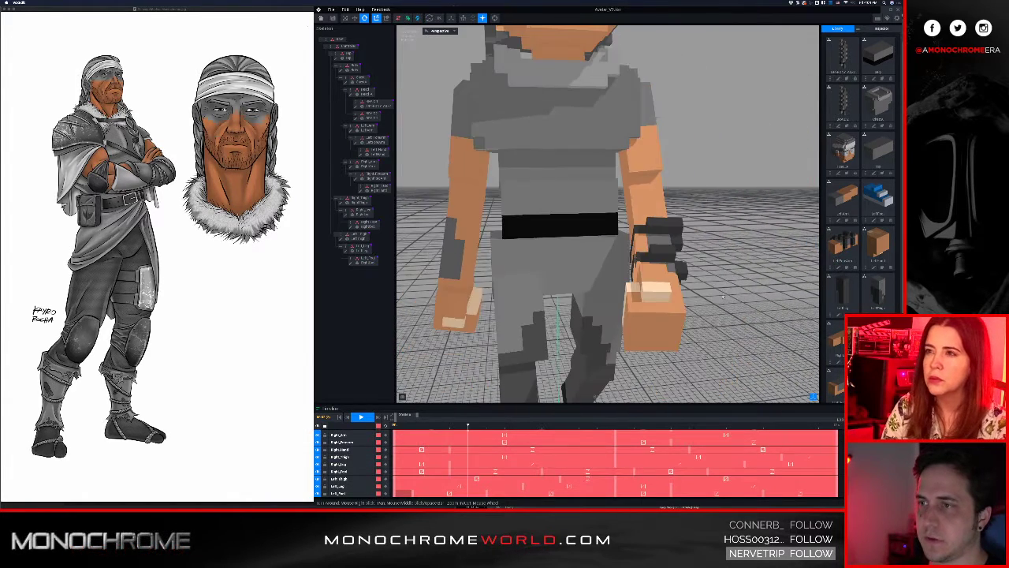
{"action": "scroll", "coordinate": [723, 296], "scroll_direction": "down", "scroll_amount": 2}
{"action": "scroll", "coordinate": [658, 306], "scroll_direction": "down", "scroll_amount": 4}
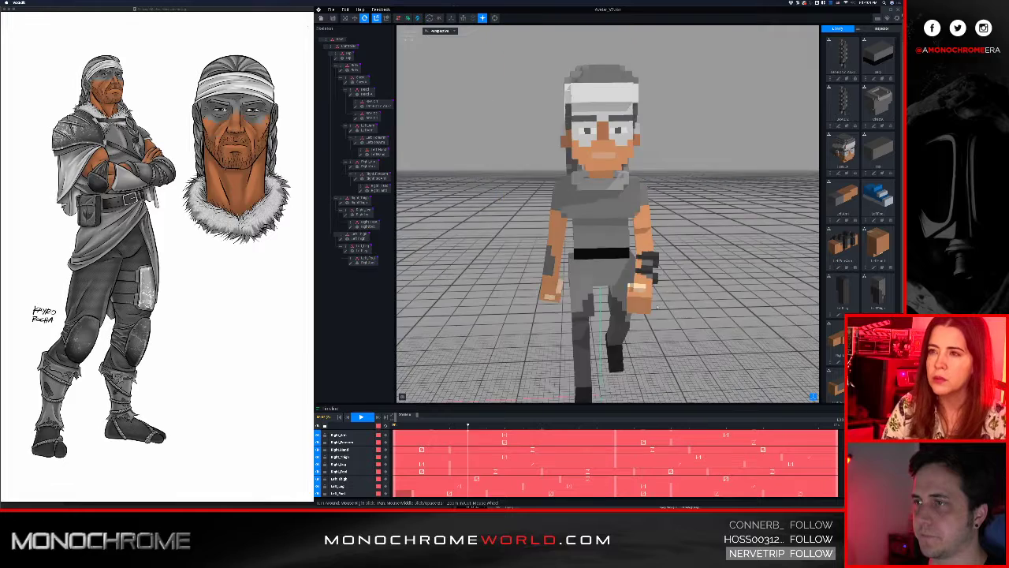
{"action": "scroll", "coordinate": [658, 307], "scroll_direction": "down", "scroll_amount": 2}
{"action": "scroll", "coordinate": [657, 307], "scroll_direction": "up", "scroll_amount": 3}
{"action": "key", "text": "space"}
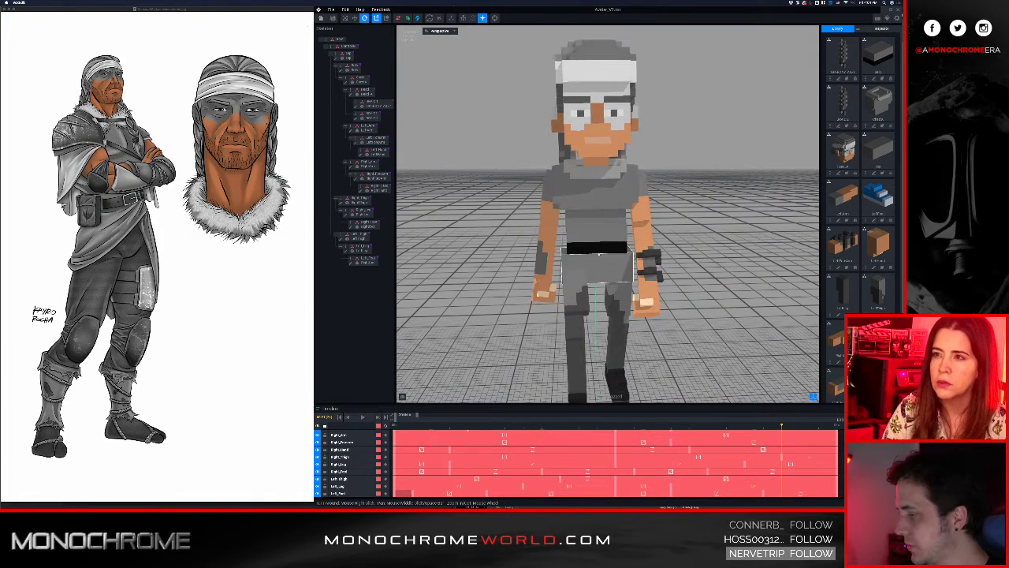
{"action": "scroll", "coordinate": [599, 254], "scroll_direction": "up", "scroll_amount": 5}
{"action": "scroll", "coordinate": [590, 228], "scroll_direction": "down", "scroll_amount": 6}
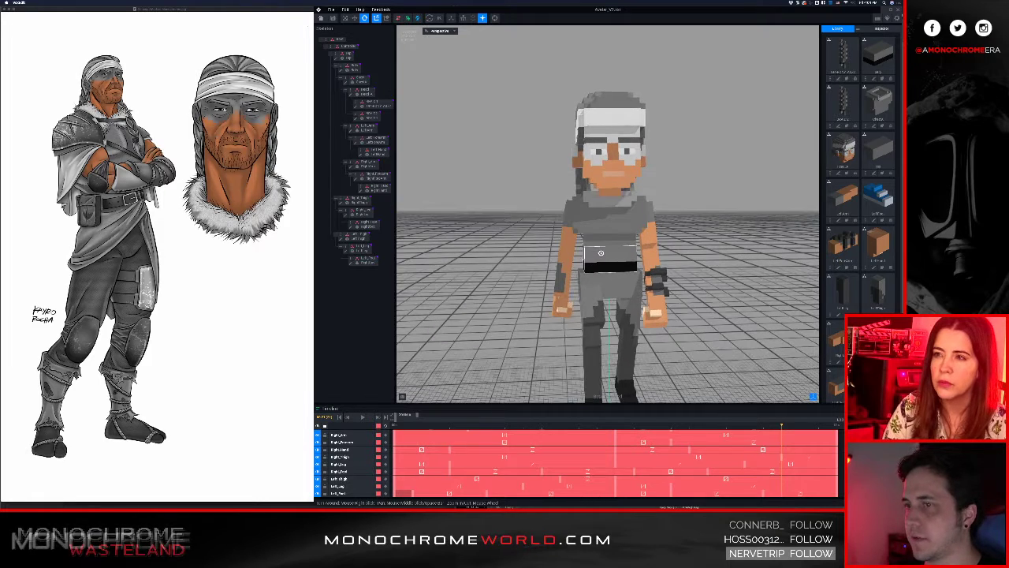
Switch to MagicaVoxel and open the character's waist block on its own for voxel editing, viewed close up from the front
{"action": "scroll", "coordinate": [583, 247], "scroll_direction": "up", "scroll_amount": 5}
{"action": "scroll", "coordinate": [607, 314], "scroll_direction": "down", "scroll_amount": 5}
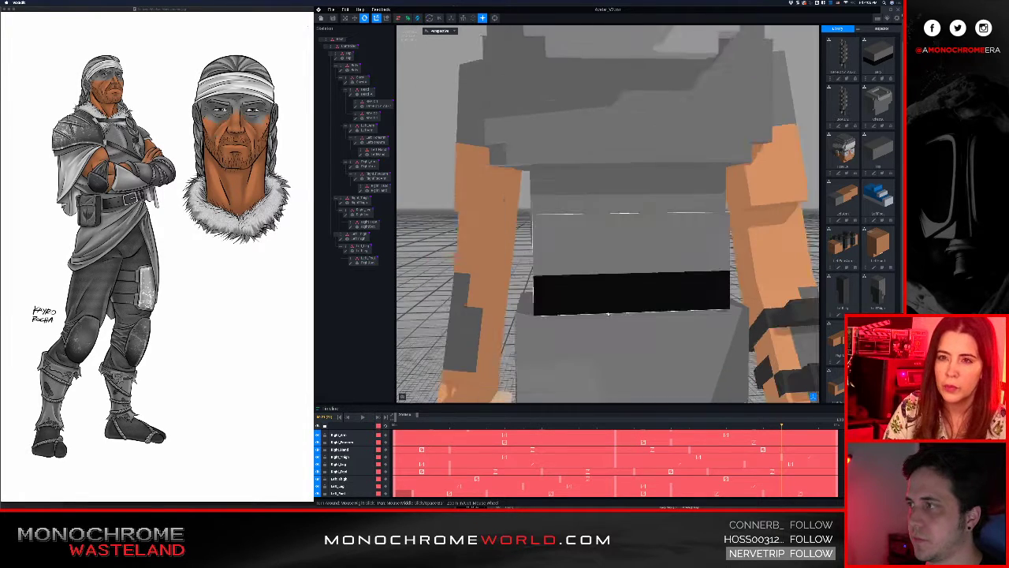
{"action": "left_click", "coordinate": [606, 286]}
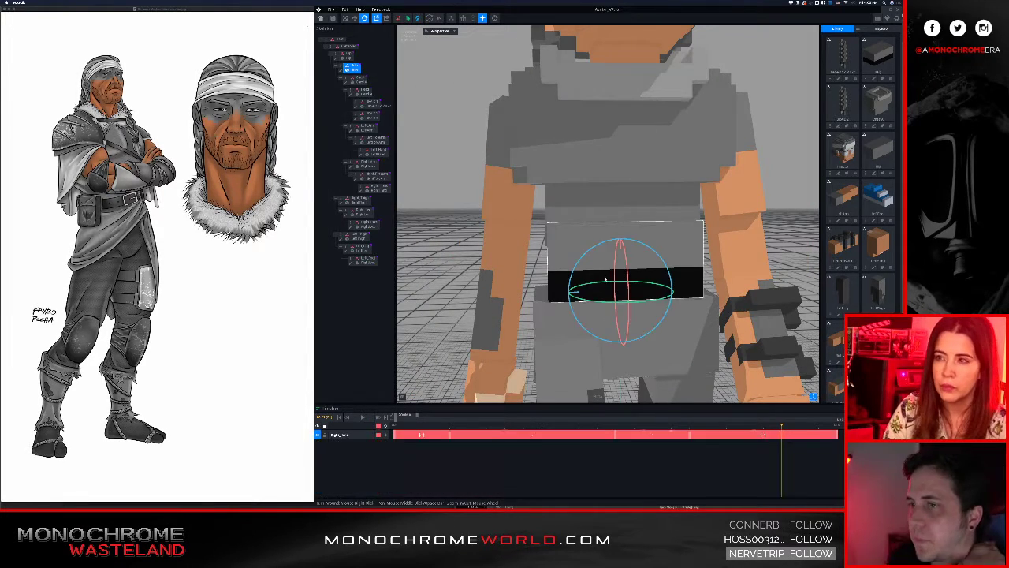
{"action": "key", "text": "super+Tab"}
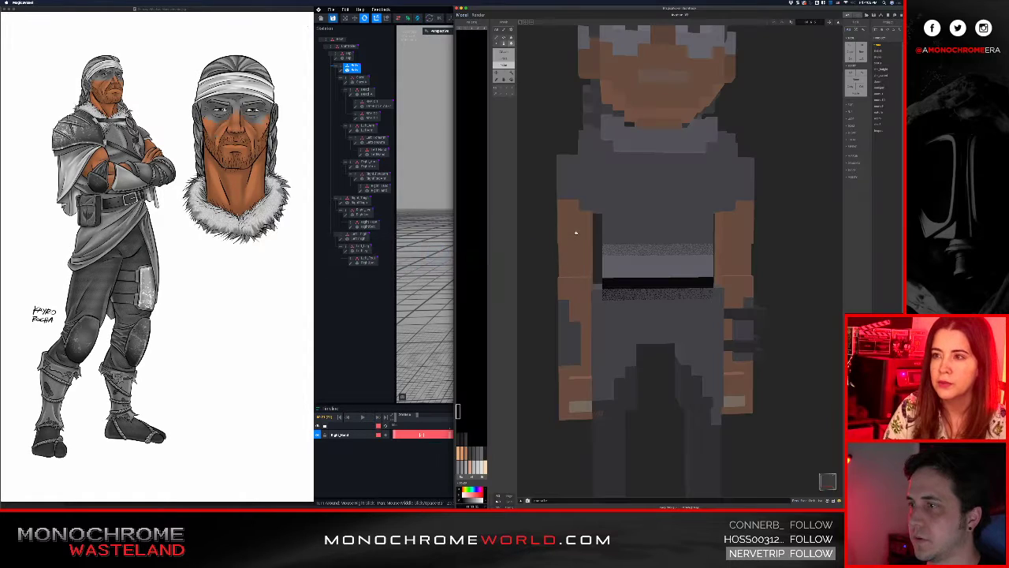
{"action": "key", "text": "super+space"}
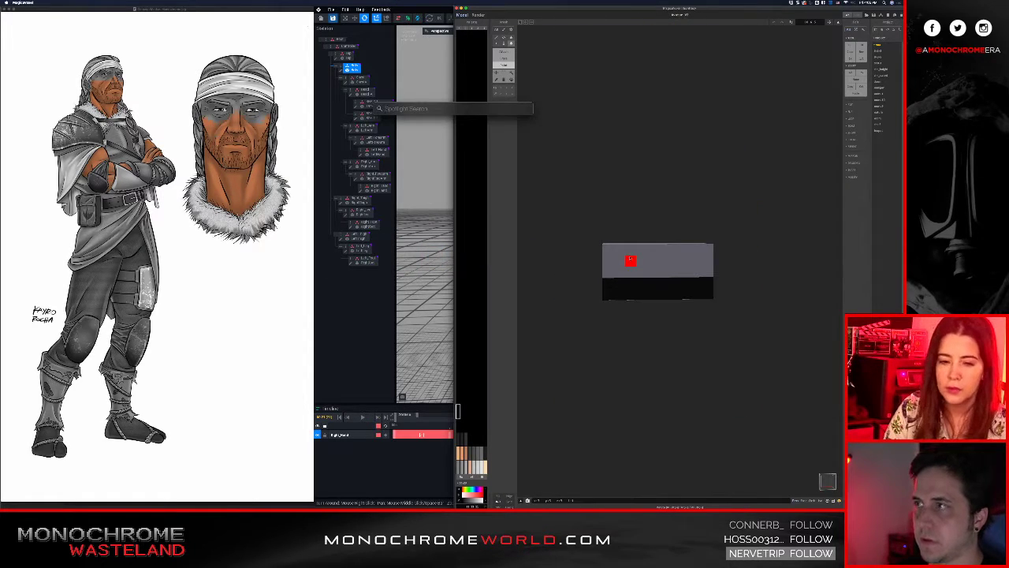
{"action": "left_click", "coordinate": [610, 205]}
{"action": "scroll", "coordinate": [635, 292], "scroll_direction": "up", "scroll_amount": 1}
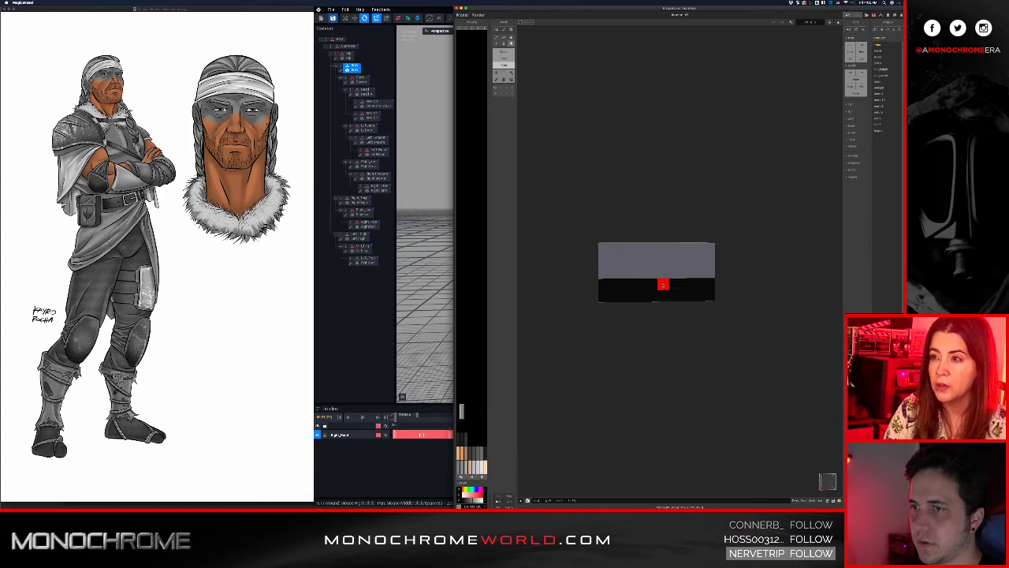
{"action": "scroll", "coordinate": [662, 286], "scroll_direction": "up", "scroll_amount": 2}
{"action": "right_click_drag", "start_coordinate": [662, 285], "coordinate": [623, 289]}
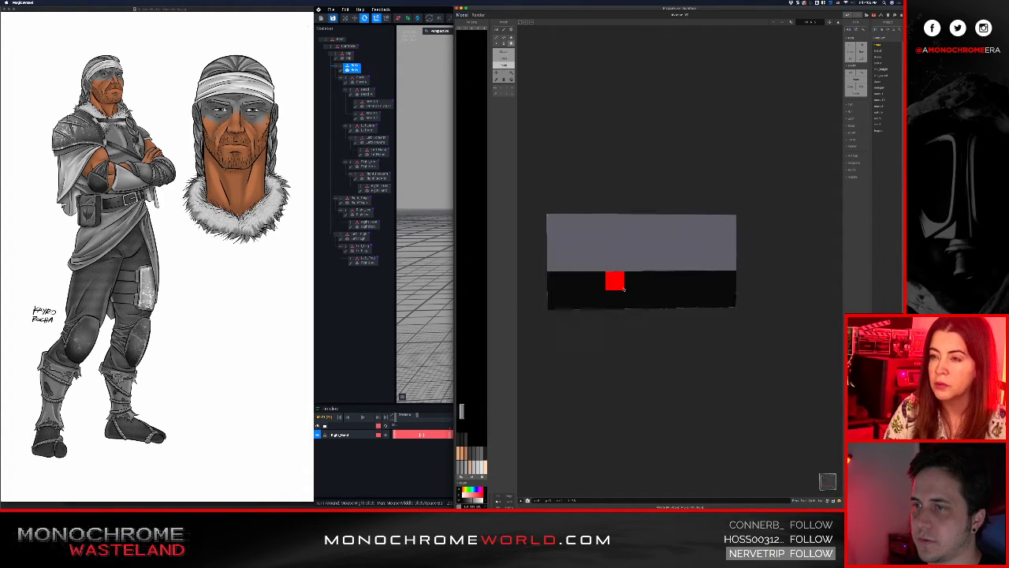
Try painting a grey buckle outline across the middle of the black belt, and undo it
{"action": "left_click", "coordinate": [653, 281]}
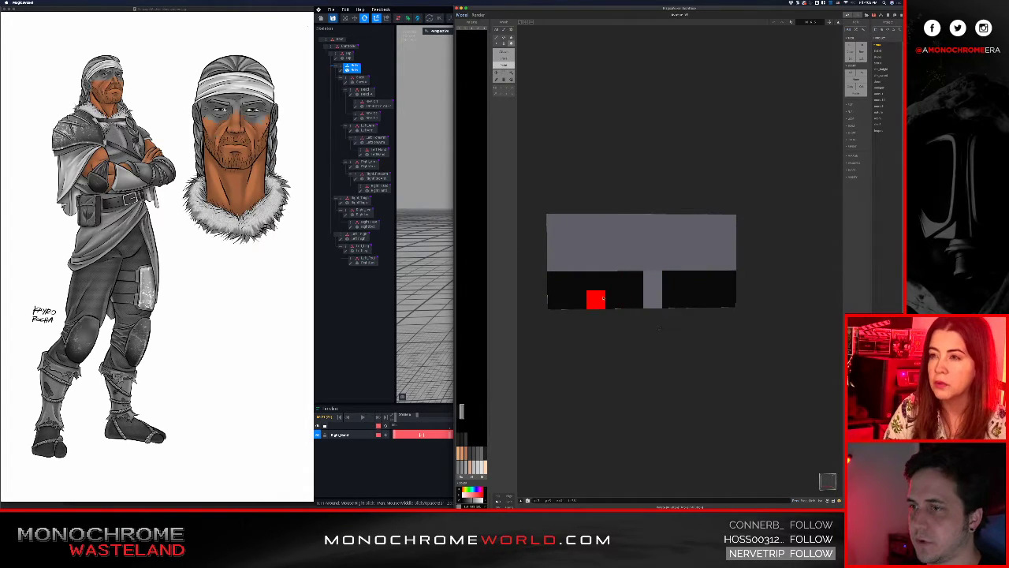
{"action": "left_click", "coordinate": [610, 286]}
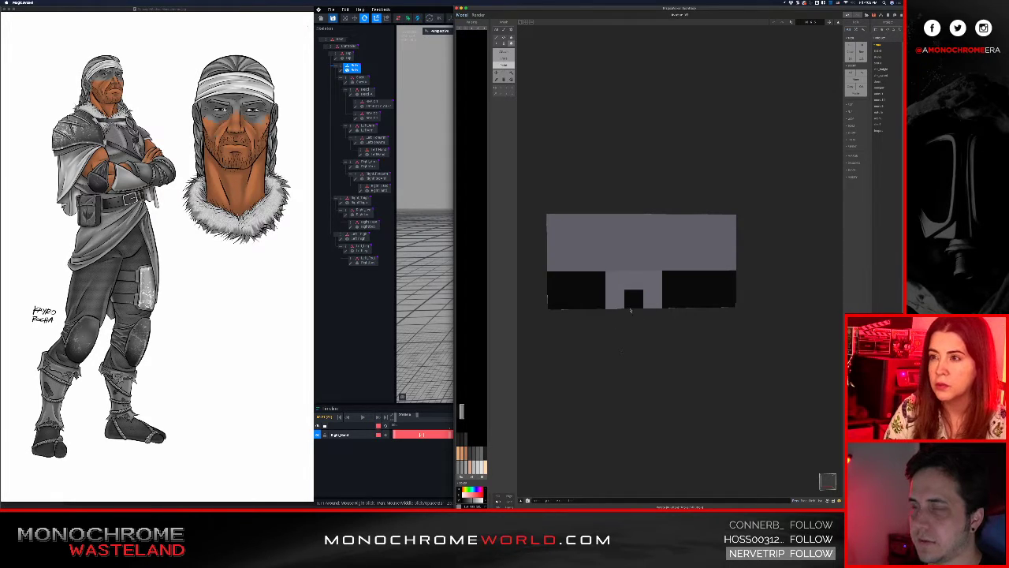
{"action": "key", "text": "super+z"}
{"action": "key", "text": "super+z"}
{"action": "key", "text": "super+z"}
{"action": "mouse_move", "coordinate": [629, 278]}
{"action": "right_mouse_down"}
{"action": "mouse_move", "coordinate": [607, 255]}
{"action": "mouse_move", "coordinate": [624, 282]}
{"action": "right_mouse_up"}
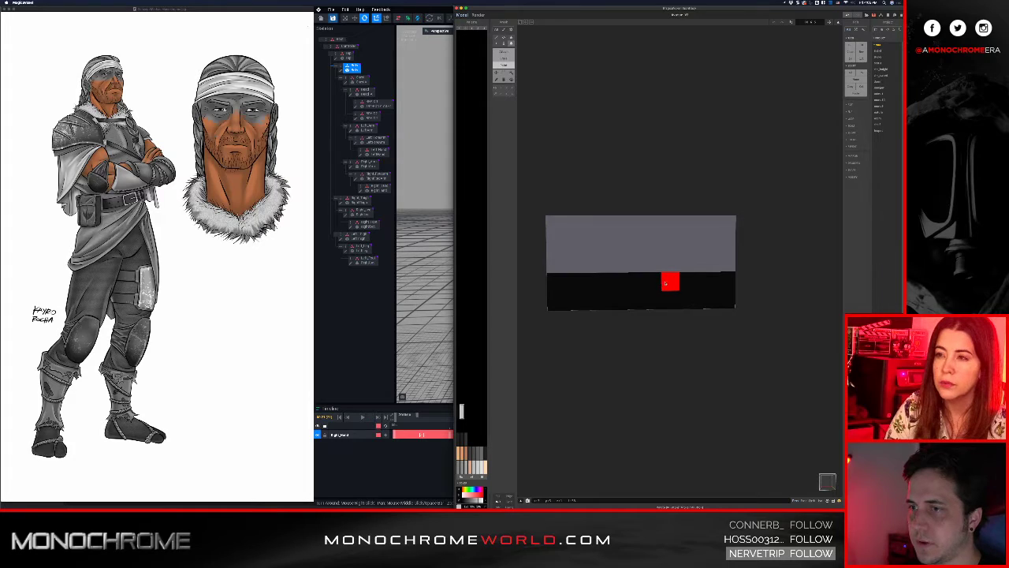
Try painting a light grey arch-shaped buckle three voxels wide that rises one voxel above the belt, and undo it
{"action": "left_click", "coordinate": [670, 284]}
{"action": "left_click", "coordinate": [633, 282]}
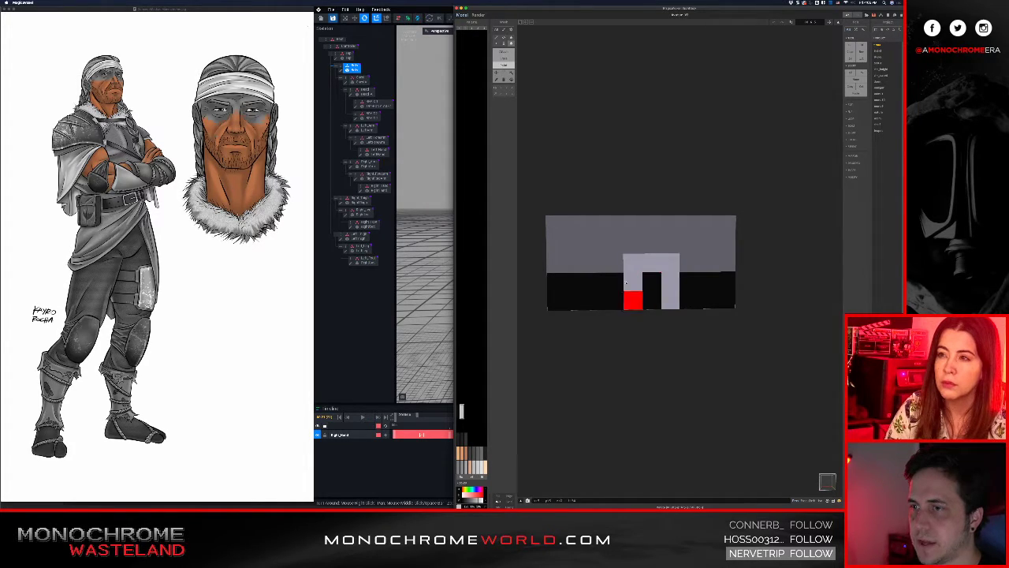
{"action": "right_click_drag", "start_coordinate": [635, 298], "coordinate": [617, 271]}
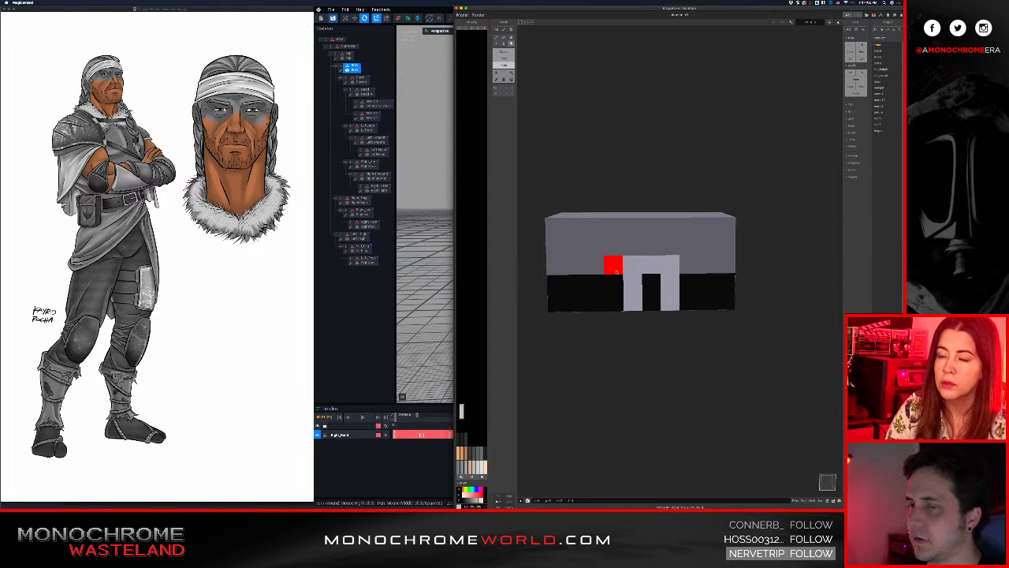
{"action": "key", "text": "ctrl+z"}
{"action": "key", "text": "ctrl+z"}
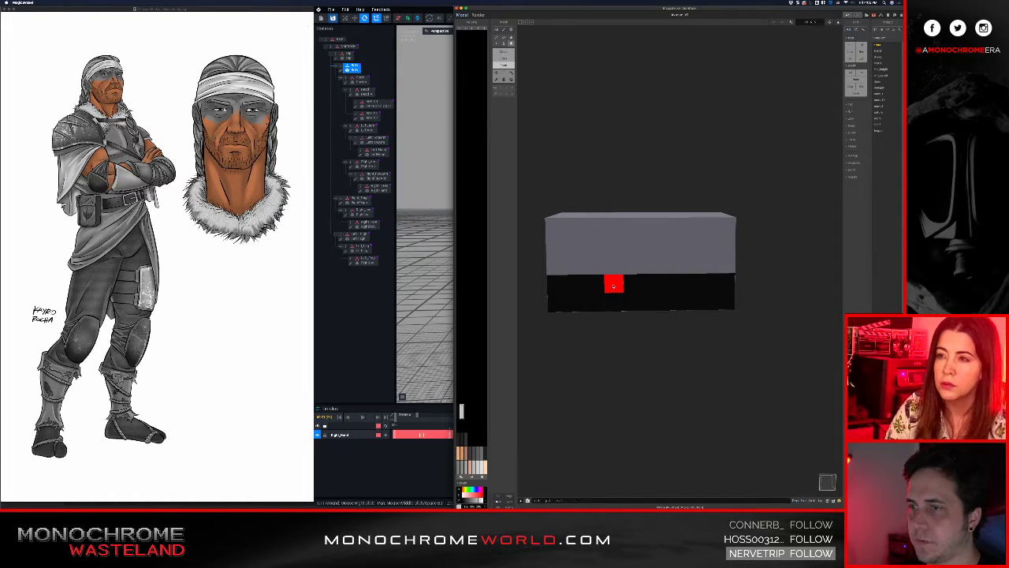
Paint two light grey vertical bars on the front of the belt, two voxels apart, as the buckle's sides
{"action": "left_click", "coordinate": [613, 286]}
{"action": "left_click", "coordinate": [670, 292]}
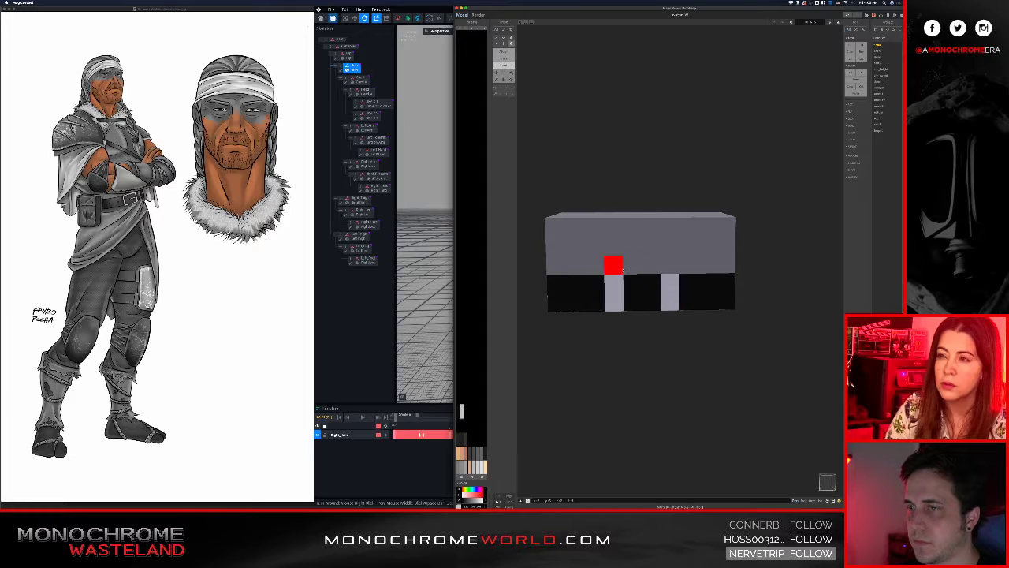
{"action": "mouse_move", "coordinate": [623, 269]}
{"action": "right_mouse_down"}
{"action": "mouse_move", "coordinate": [658, 245]}
{"action": "mouse_move", "coordinate": [644, 223]}
{"action": "mouse_move", "coordinate": [633, 271]}
{"action": "right_mouse_up"}
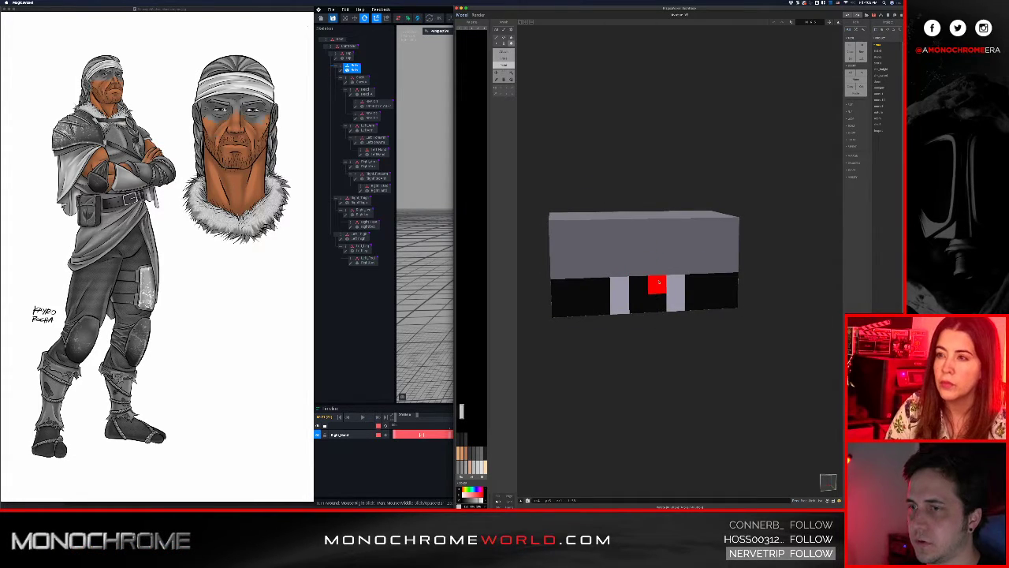
Try joining the two buckle bars with a row of voxels just above the belt, and undo it
{"action": "right_click_drag", "start_coordinate": [622, 340], "coordinate": [604, 284]}
{"action": "left_click_drag", "start_coordinate": [618, 263], "coordinate": [675, 260]}
{"action": "mouse_move", "coordinate": [677, 239]}
{"action": "right_mouse_down"}
{"action": "mouse_move", "coordinate": [648, 235]}
{"action": "mouse_move", "coordinate": [675, 241]}
{"action": "right_mouse_up"}
{"action": "key", "text": "ctrl+z"}
{"action": "key", "text": "ctrl+z"}
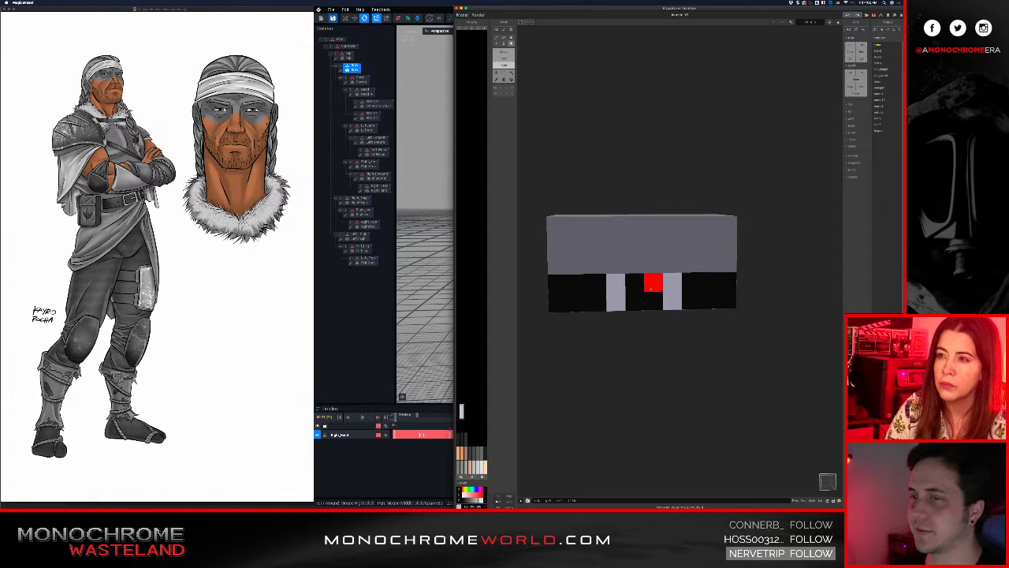
Add a light grey voxel in the belt's upper row against the inside of the right buckle bar and show the whole character again
{"action": "left_click", "coordinate": [650, 288]}
{"action": "key", "text": "Tab"}
{"action": "key", "text": "ctrl+z"}
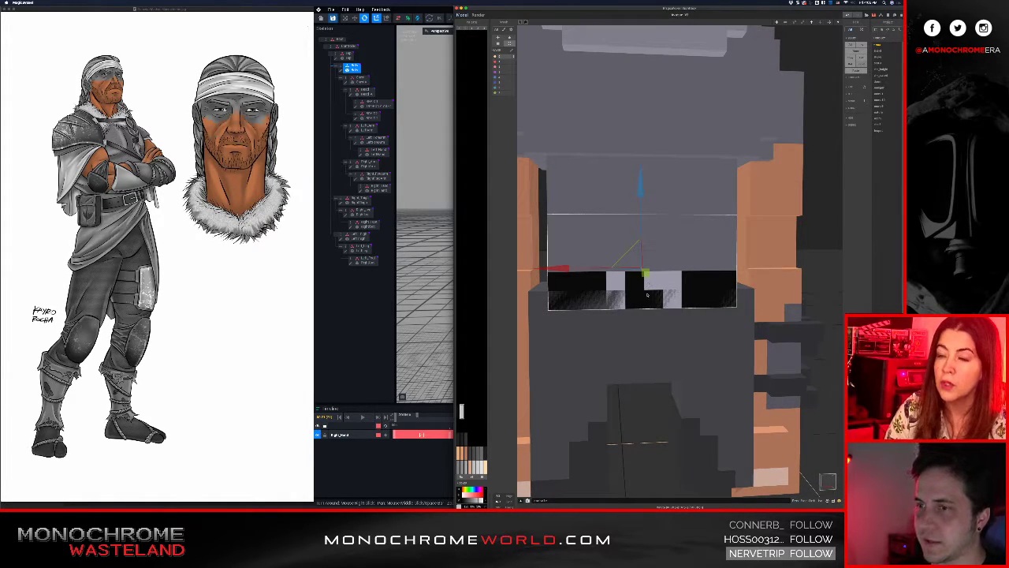
{"action": "key", "text": "ctrl+z"}
{"action": "key", "text": "ctrl+y"}
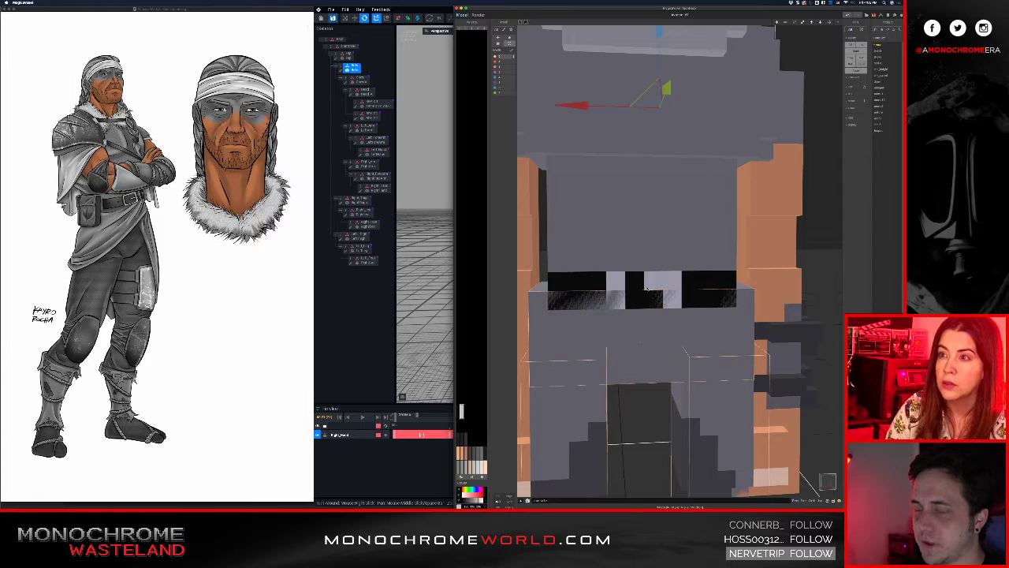
{"action": "key", "text": "Tab"}
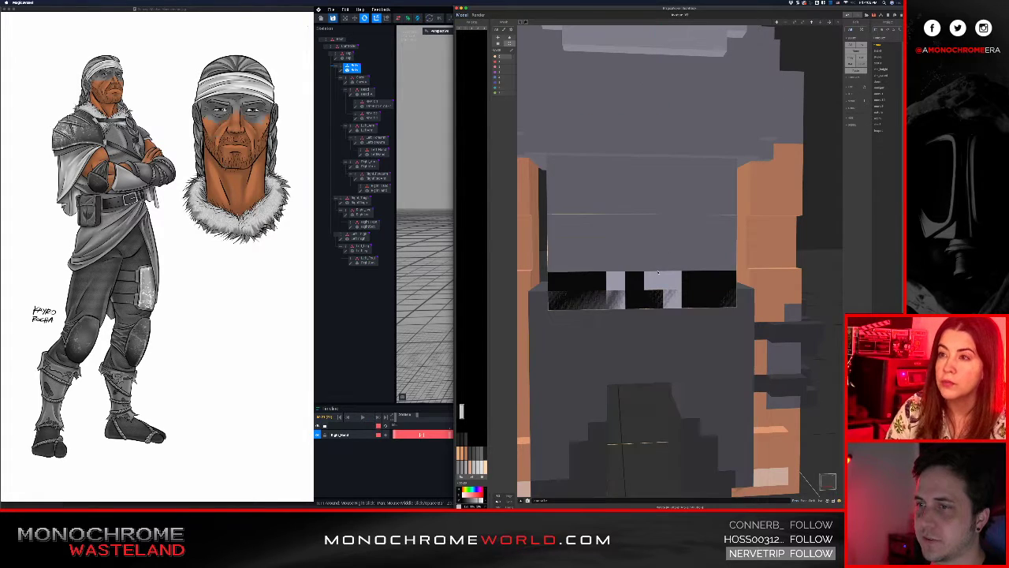
{"action": "key", "text": "ctrl+z"}
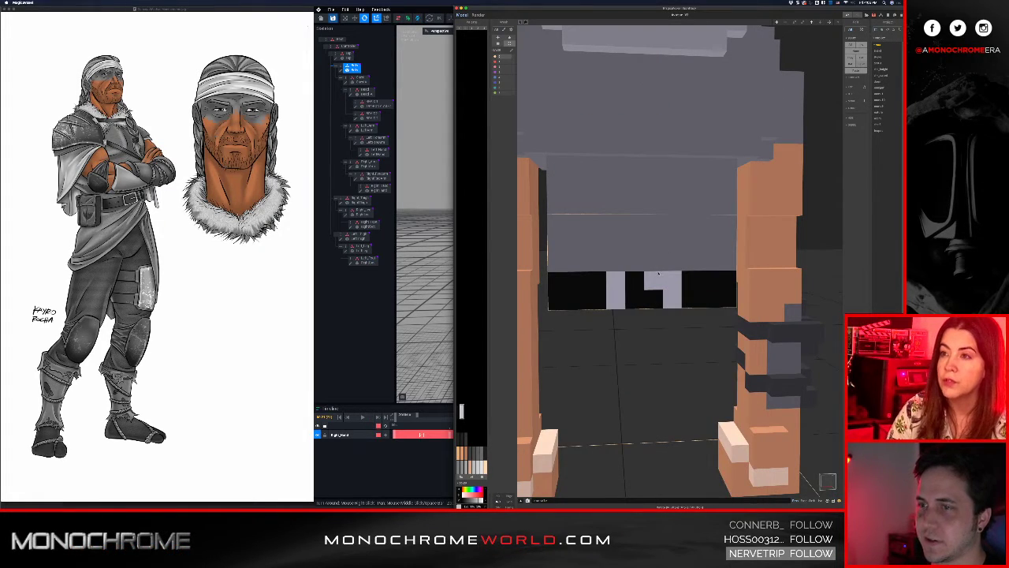
{"action": "key", "text": "ctrl+y"}
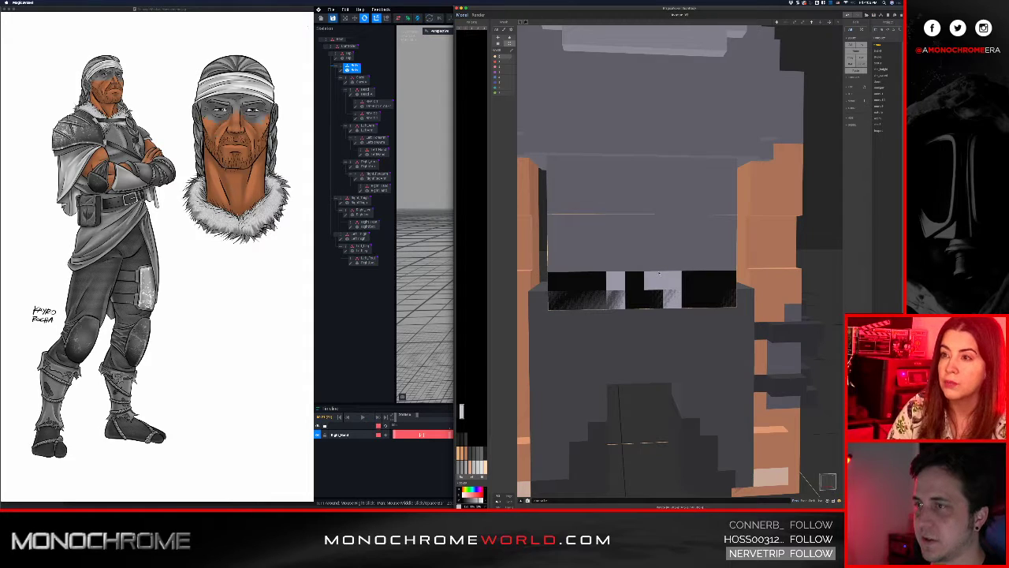
Switch back to VoxEdit and sync the buckle edit in from MagicaVoxel
{"action": "key", "text": "super+Tab"}
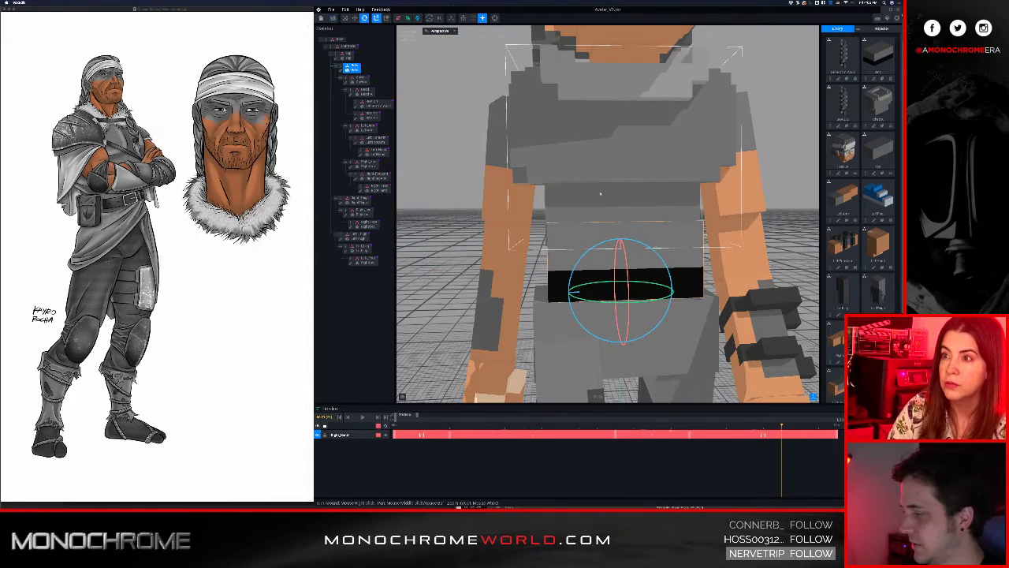
{"action": "left_click", "coordinate": [331, 9]}
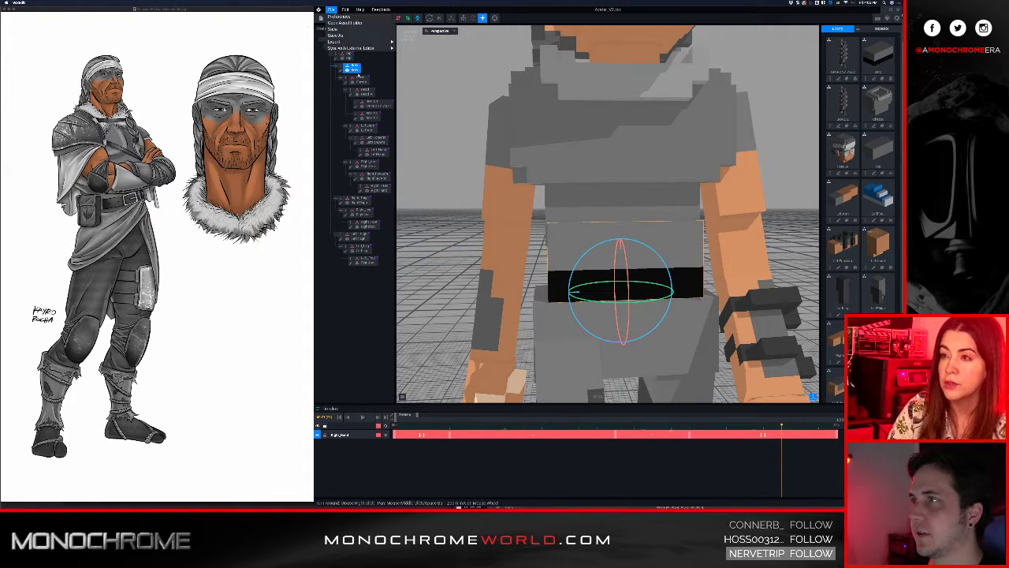
{"action": "mouse_move", "coordinate": [354, 48]}
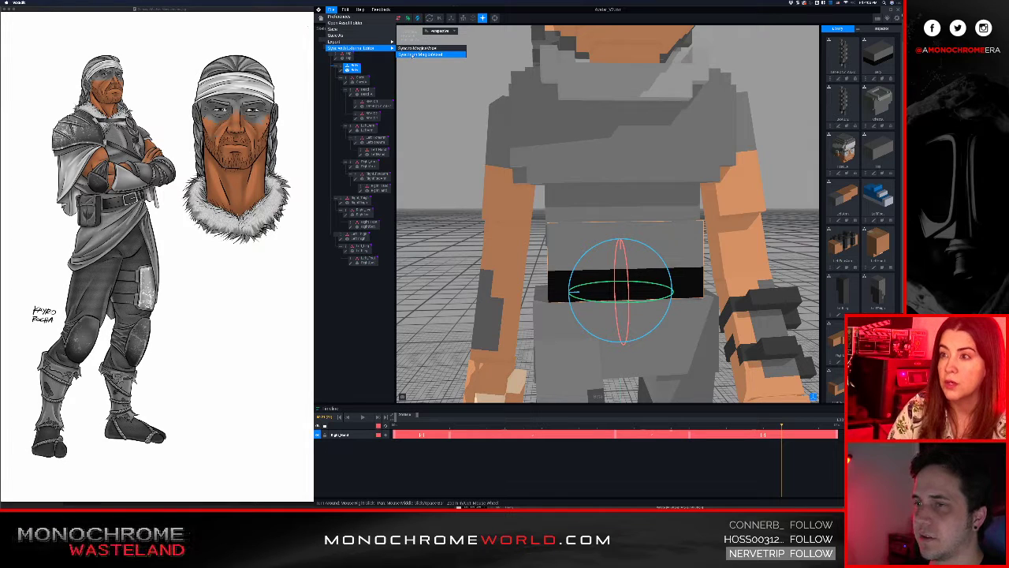
{"action": "left_click", "coordinate": [412, 55]}
{"action": "left_click", "coordinate": [458, 151]}
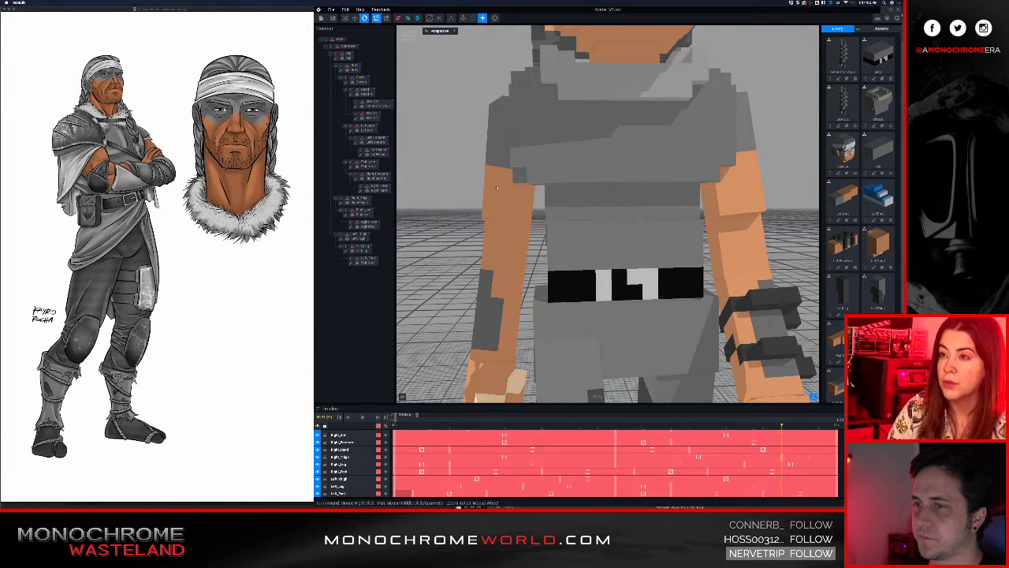
Examine the new belt buckle on the character from the front, the sides and below, both close up and from a distance
{"action": "scroll", "coordinate": [558, 230], "scroll_direction": "down", "scroll_amount": 10}
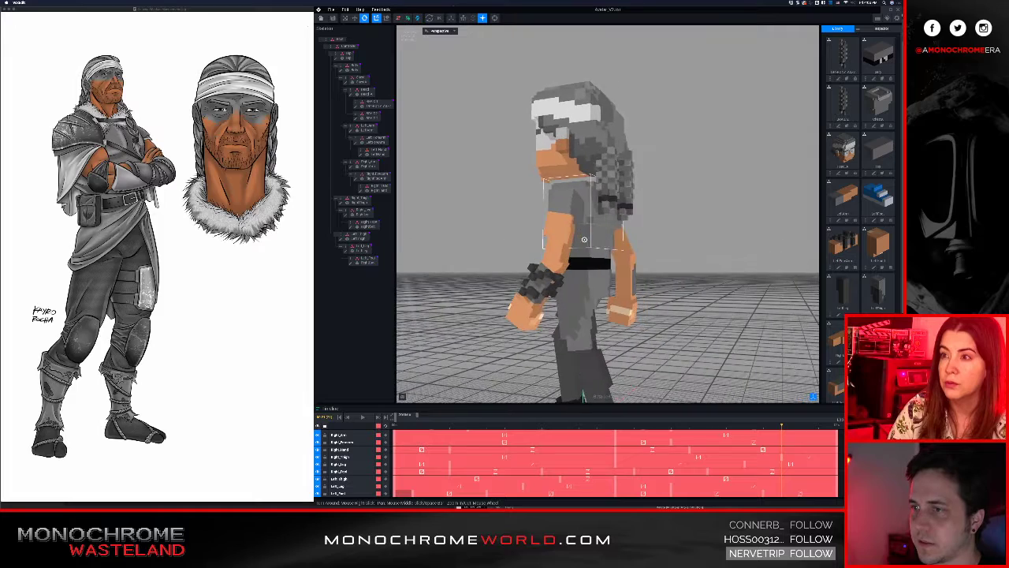
{"action": "scroll", "coordinate": [585, 238], "scroll_direction": "up", "scroll_amount": 10}
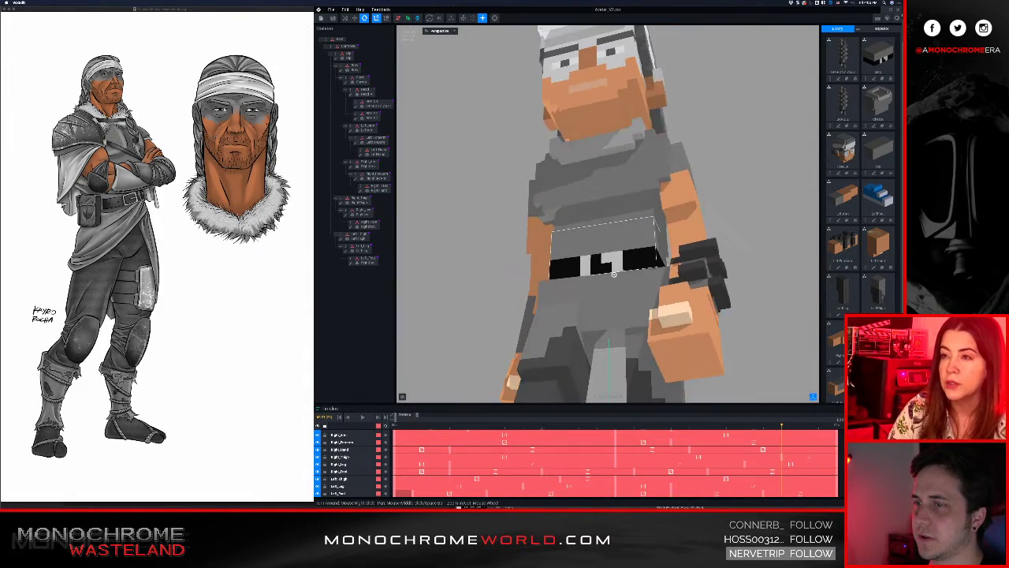
{"action": "right_click_drag", "start_coordinate": [615, 275], "coordinate": [615, 275]}
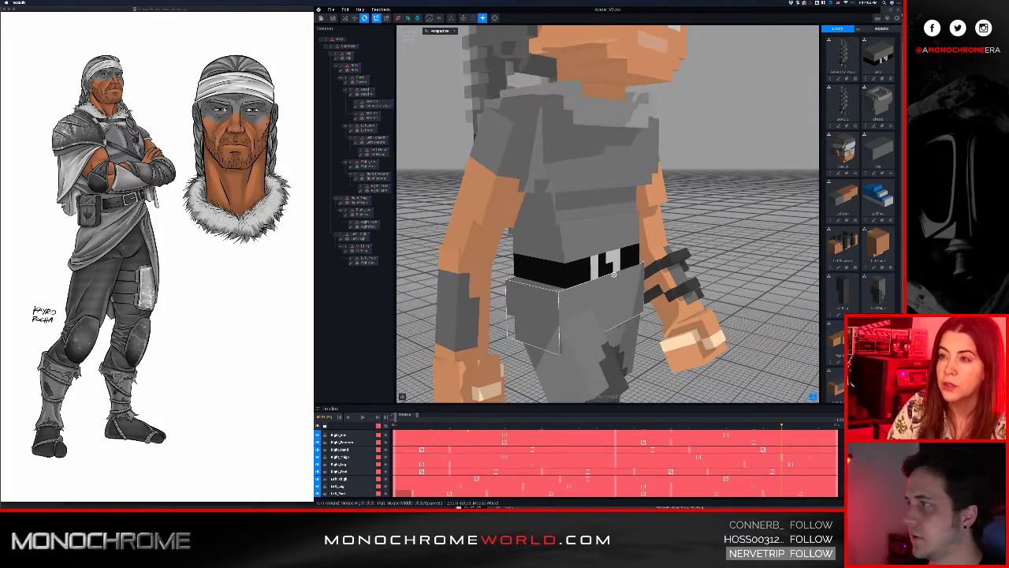
{"action": "scroll", "coordinate": [614, 275], "scroll_direction": "down", "scroll_amount": 10}
{"action": "scroll", "coordinate": [612, 271], "scroll_direction": "up", "scroll_amount": 3}
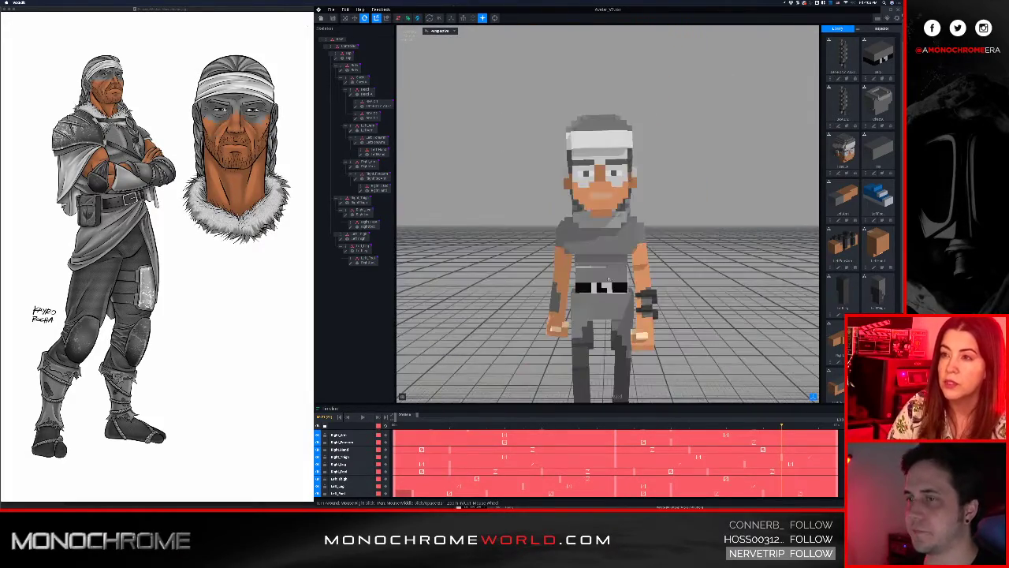
{"action": "scroll", "coordinate": [606, 280], "scroll_direction": "up", "scroll_amount": 4}
{"action": "scroll", "coordinate": [606, 279], "scroll_direction": "down", "scroll_amount": 3}
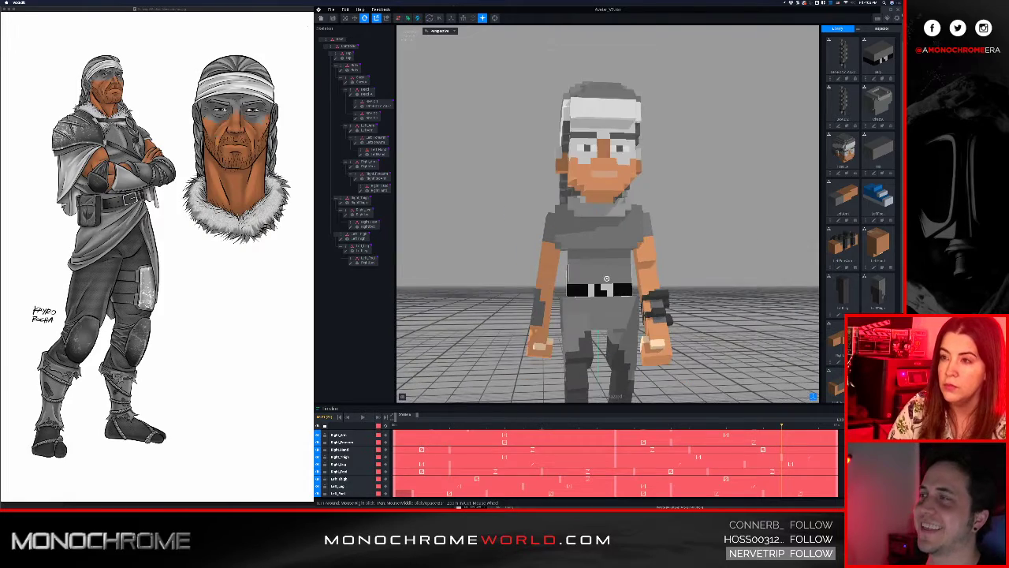
{"action": "right_click_drag", "start_coordinate": [606, 278], "coordinate": [606, 278]}
{"action": "scroll", "coordinate": [607, 278], "scroll_direction": "up", "scroll_amount": 3}
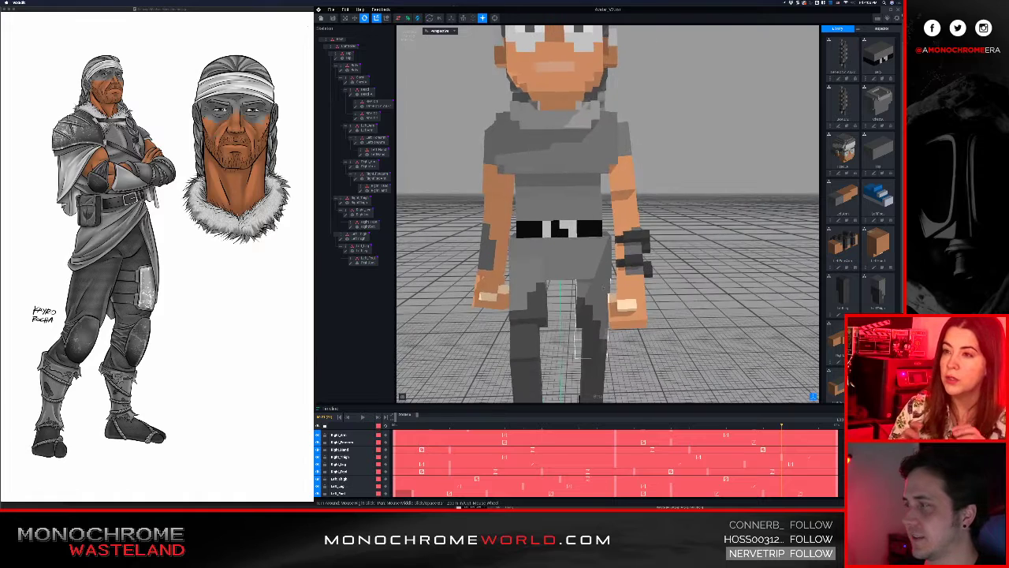
{"action": "scroll", "coordinate": [606, 278], "scroll_direction": "down", "scroll_amount": 3}
{"action": "scroll", "coordinate": [567, 272], "scroll_direction": "up", "scroll_amount": 3}
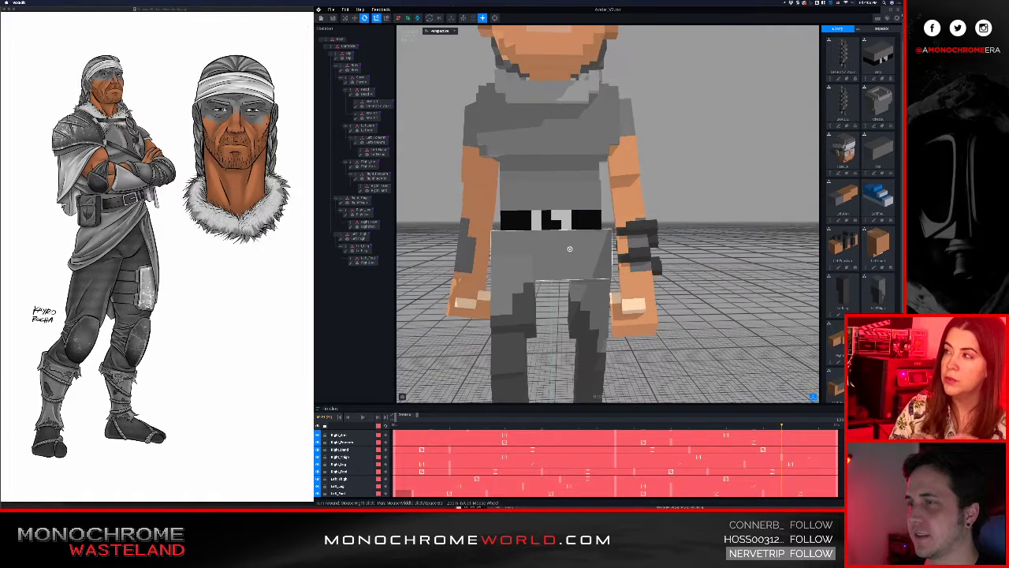
{"action": "scroll", "coordinate": [569, 249], "scroll_direction": "down", "scroll_amount": 2}
{"action": "scroll", "coordinate": [569, 249], "scroll_direction": "up", "scroll_amount": 3}
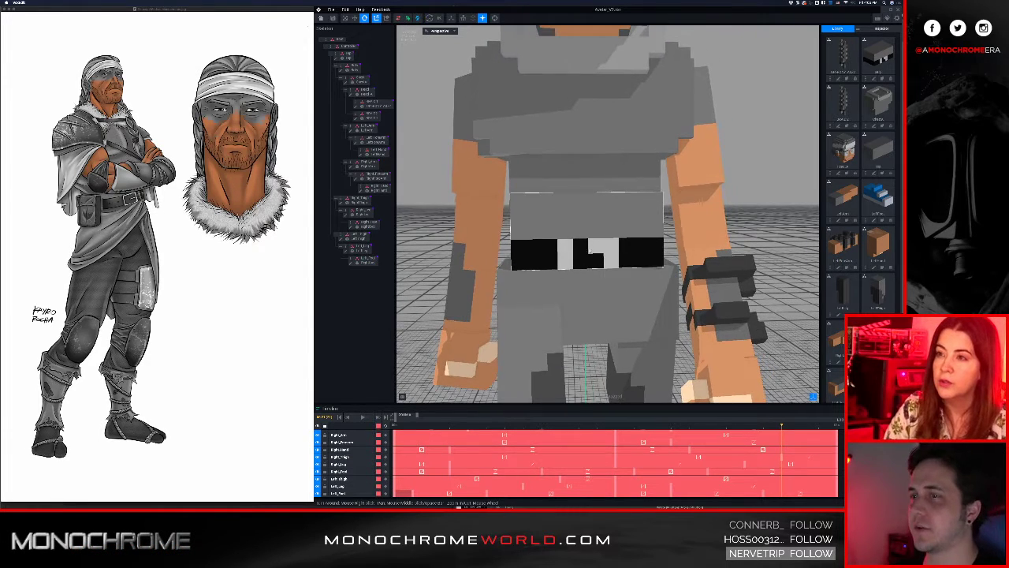
{"action": "scroll", "coordinate": [565, 257], "scroll_direction": "up", "scroll_amount": 5}
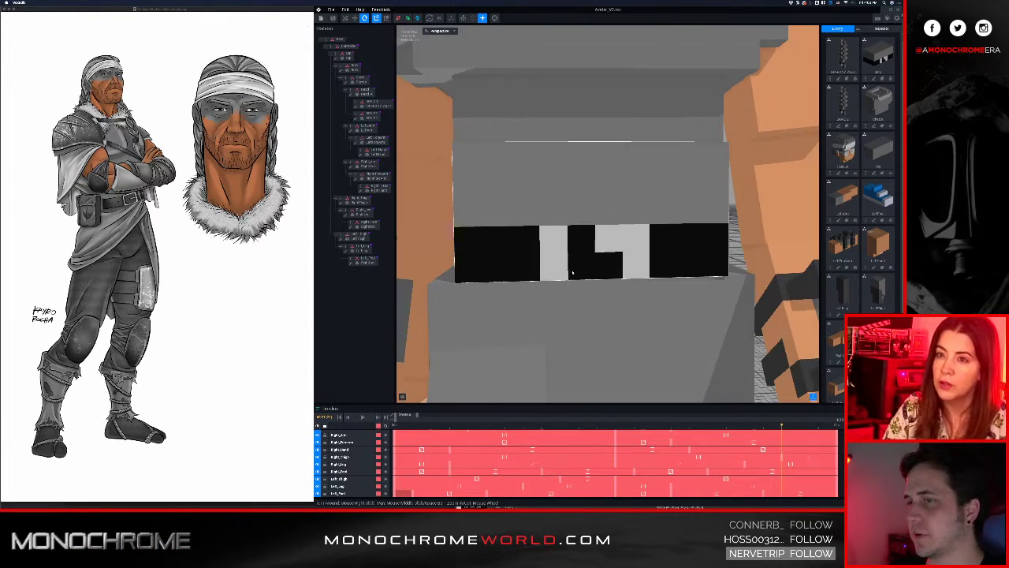
{"action": "right_click_drag", "start_coordinate": [573, 268], "coordinate": [573, 269]}
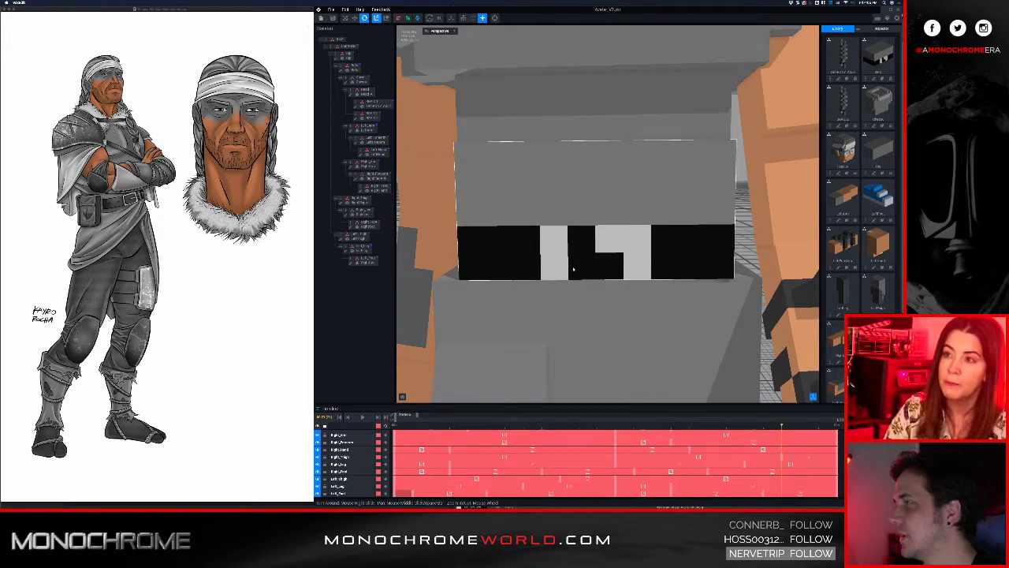
{"action": "scroll", "coordinate": [574, 269], "scroll_direction": "down", "scroll_amount": 4}
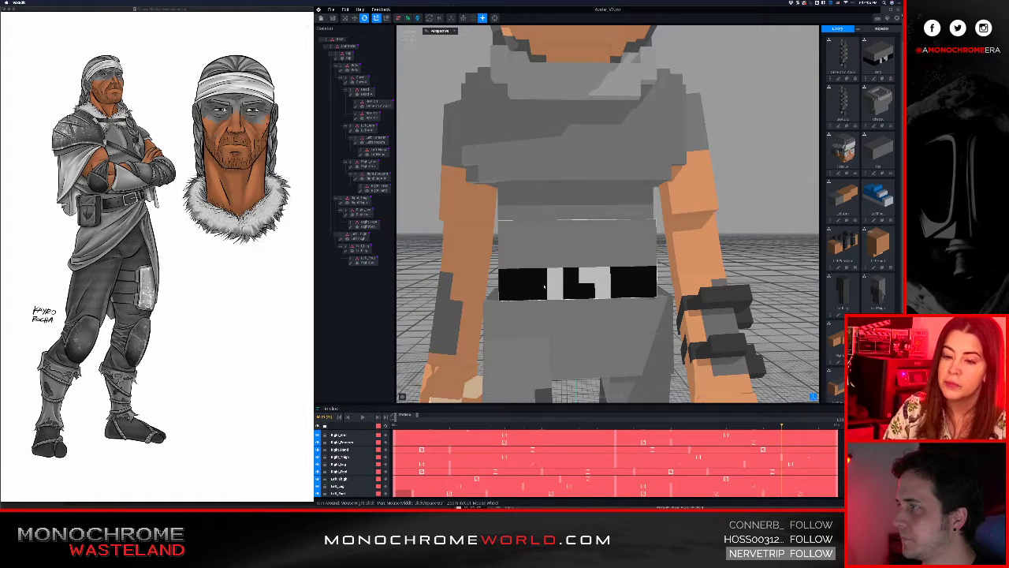
Switch to MagicaVoxel, open the character's right forearm for editing and hide all the other body parts
{"action": "scroll", "coordinate": [545, 283], "scroll_direction": "down", "scroll_amount": 5}
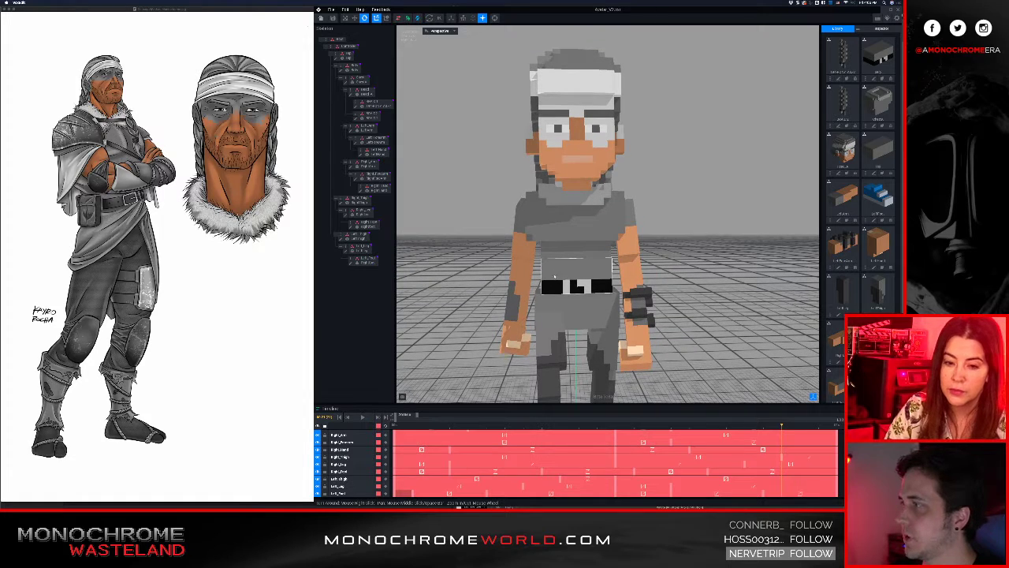
{"action": "right_click_drag", "start_coordinate": [653, 318], "coordinate": [539, 313]}
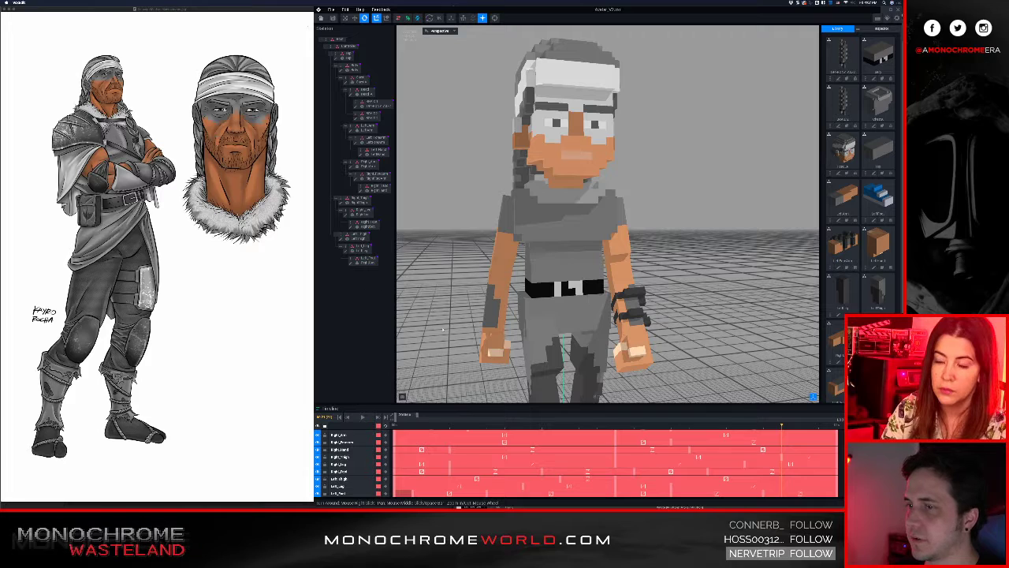
{"action": "left_click", "coordinate": [493, 316]}
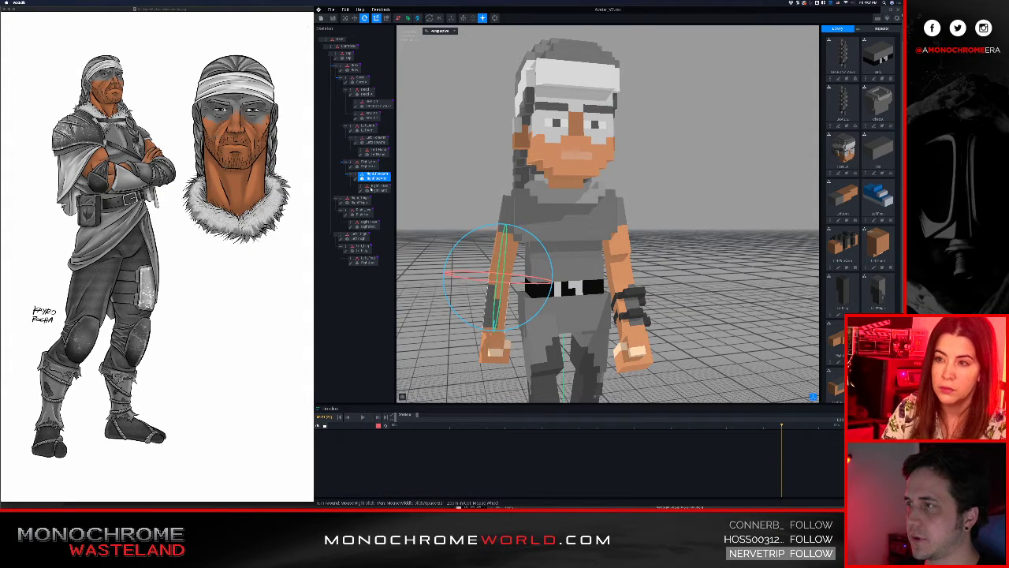
{"action": "key", "text": "super+Tab"}
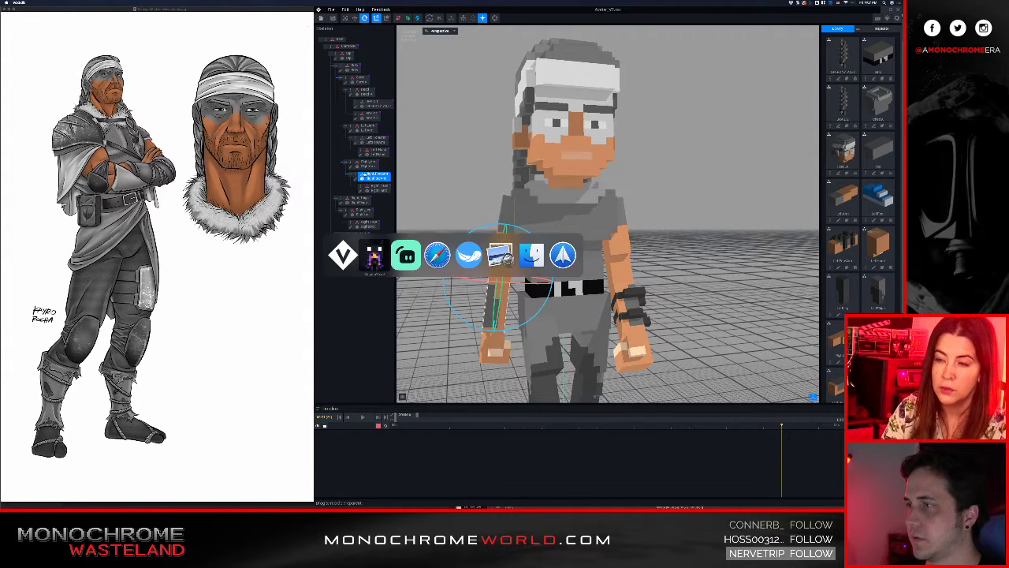
{"action": "scroll", "coordinate": [578, 280], "scroll_direction": "down", "scroll_amount": 2}
{"action": "right_click_drag", "start_coordinate": [578, 280], "coordinate": [743, 196]}
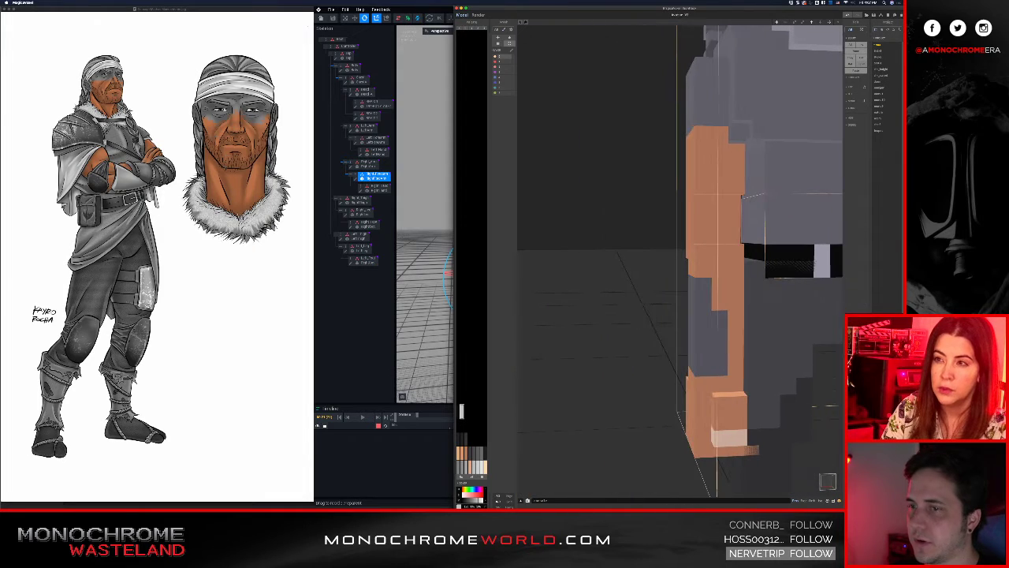
{"action": "right_click_drag", "start_coordinate": [710, 316], "coordinate": [703, 328]}
{"action": "double_click", "coordinate": [702, 327]}
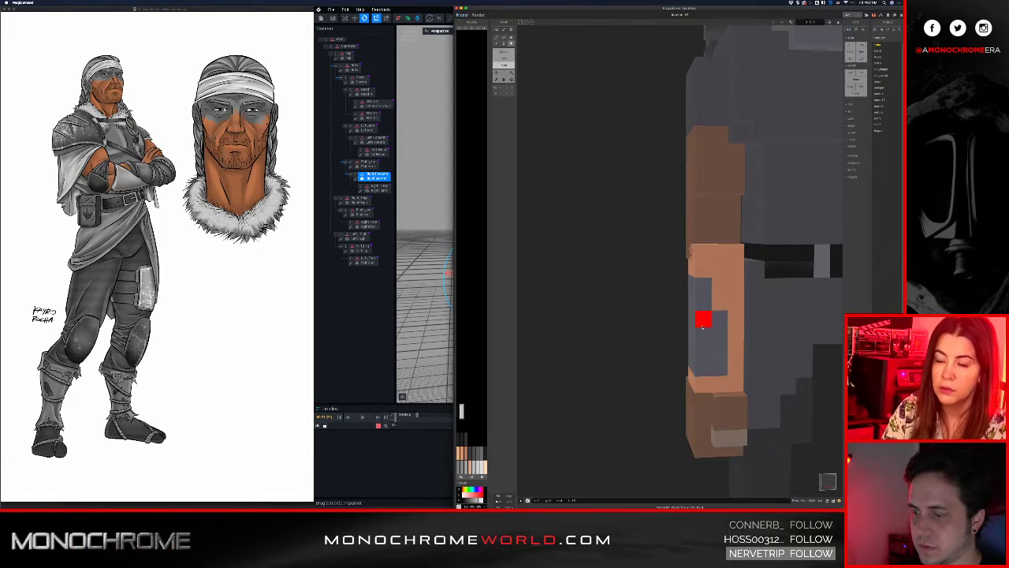
{"action": "key", "text": "h"}
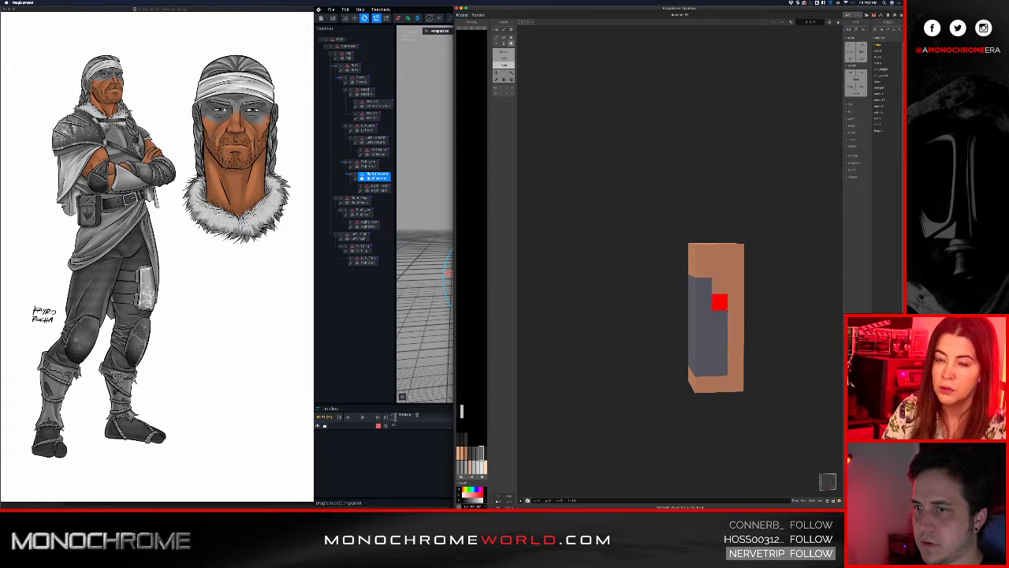
Paint the remaining skin strip beside the forearm's grey guard grey so that the guard spans the full face
{"action": "left_click_drag", "start_coordinate": [728, 310], "coordinate": [732, 313]}
{"action": "left_click_drag", "start_coordinate": [732, 356], "coordinate": [726, 365]}
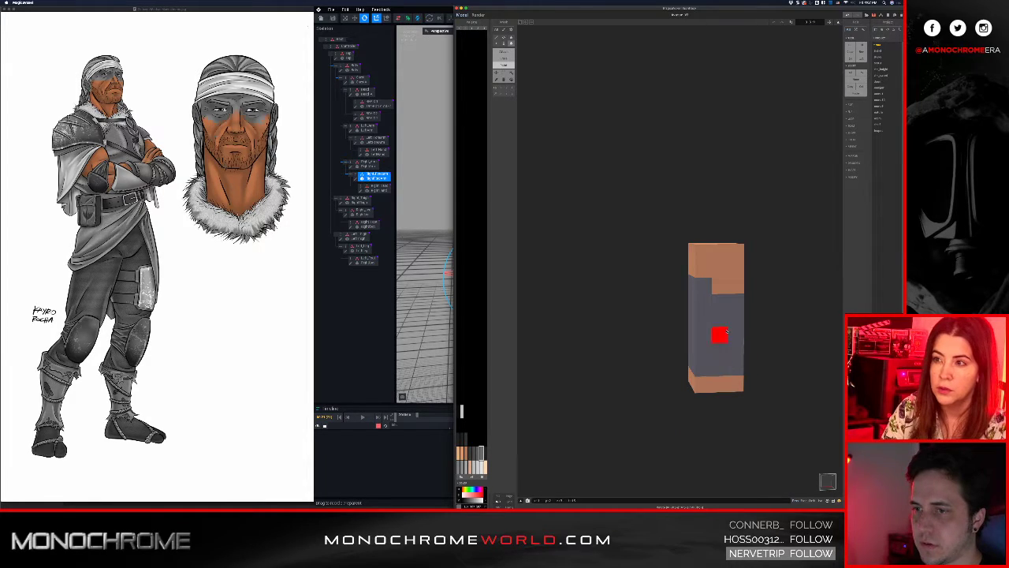
{"action": "right_click_drag", "start_coordinate": [727, 332], "coordinate": [662, 299]}
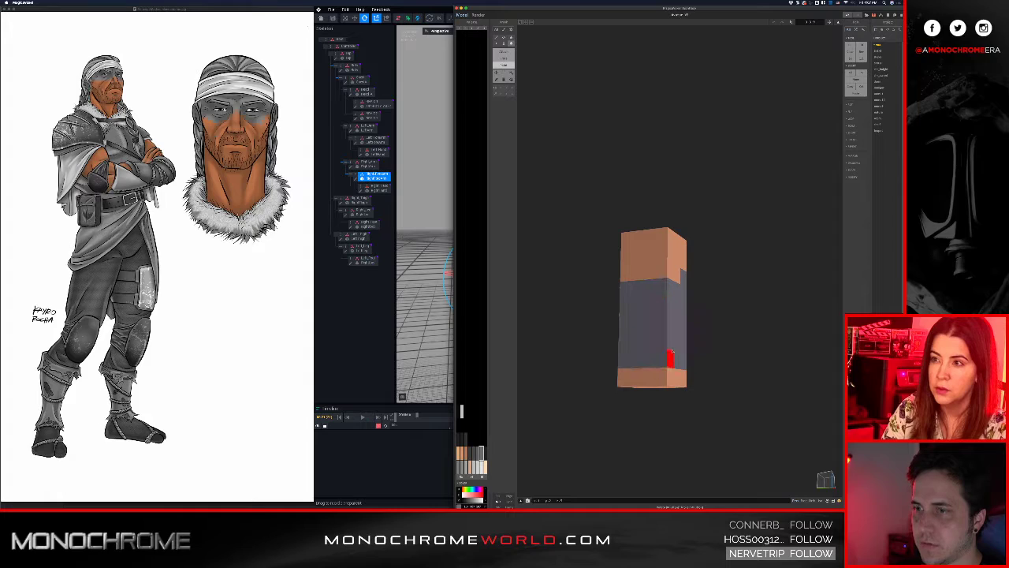
{"action": "right_click_drag", "start_coordinate": [669, 350], "coordinate": [788, 339]}
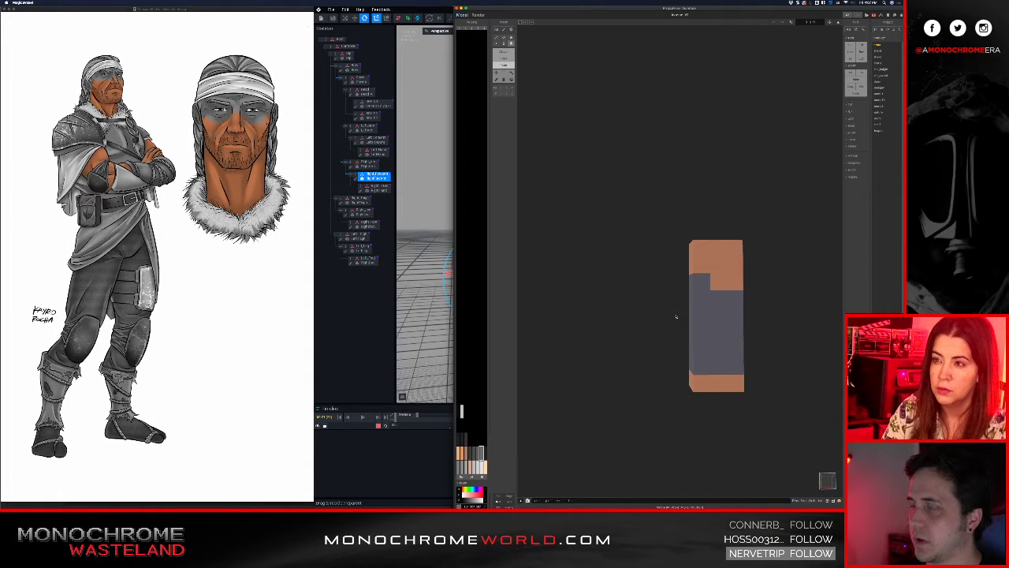
Pick the skin colour and paint over the guard's uppermost grey voxels to lower its stepped top edge
{"action": "mouse_move", "coordinate": [676, 316]}
{"action": "right_mouse_down"}
{"action": "mouse_move", "coordinate": [628, 326]}
{"action": "mouse_move", "coordinate": [643, 291]}
{"action": "mouse_move", "coordinate": [658, 305]}
{"action": "right_mouse_up"}
{"action": "left_click", "coordinate": [623, 296]}
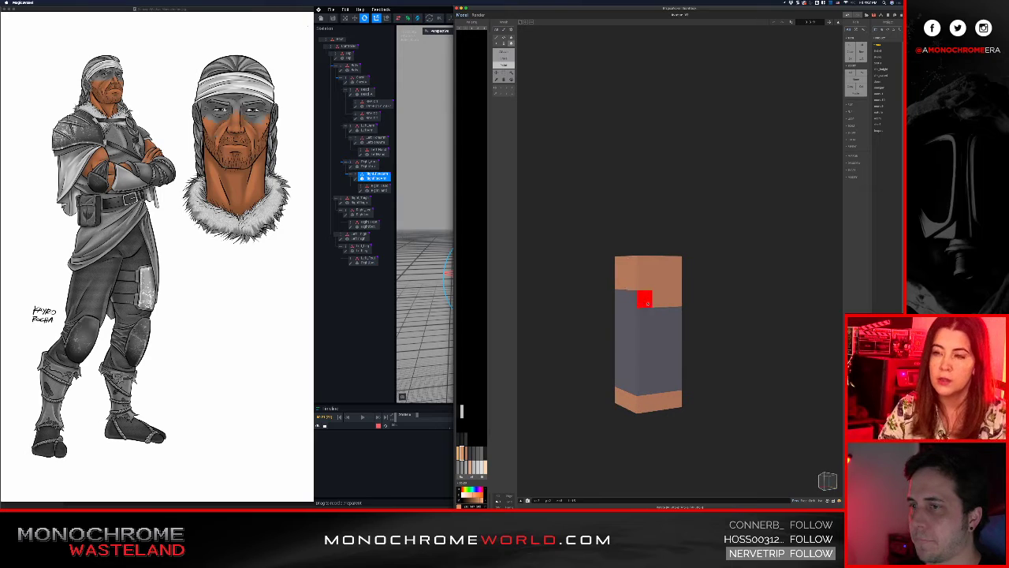
{"action": "left_click_drag", "start_coordinate": [648, 303], "coordinate": [619, 298]}
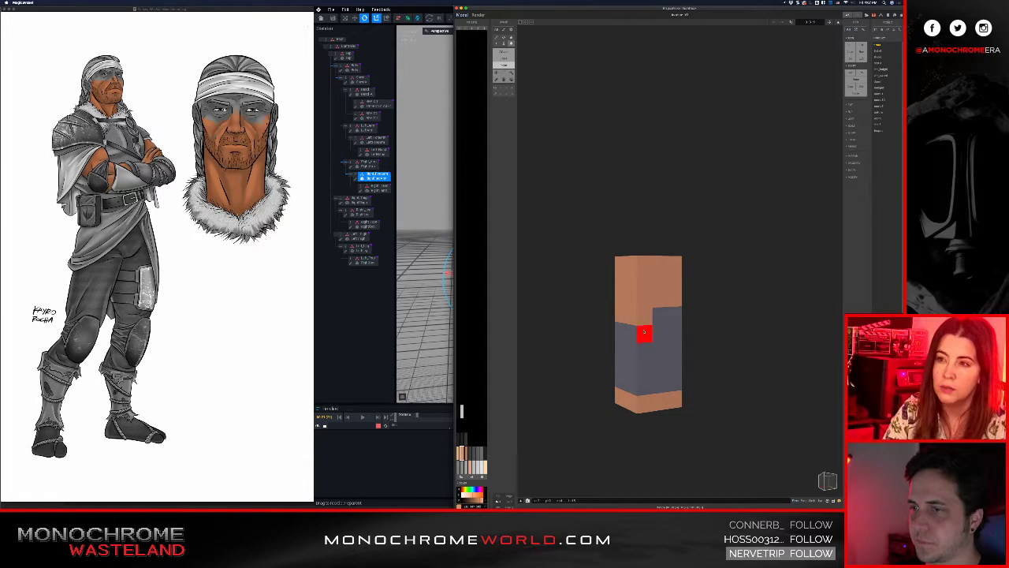
{"action": "mouse_move", "coordinate": [644, 333]}
{"action": "right_mouse_down"}
{"action": "mouse_move", "coordinate": [654, 332]}
{"action": "mouse_move", "coordinate": [638, 281]}
{"action": "mouse_move", "coordinate": [670, 316]}
{"action": "mouse_move", "coordinate": [663, 325]}
{"action": "mouse_move", "coordinate": [635, 345]}
{"action": "mouse_move", "coordinate": [561, 342]}
{"action": "mouse_move", "coordinate": [605, 357]}
{"action": "right_mouse_up"}
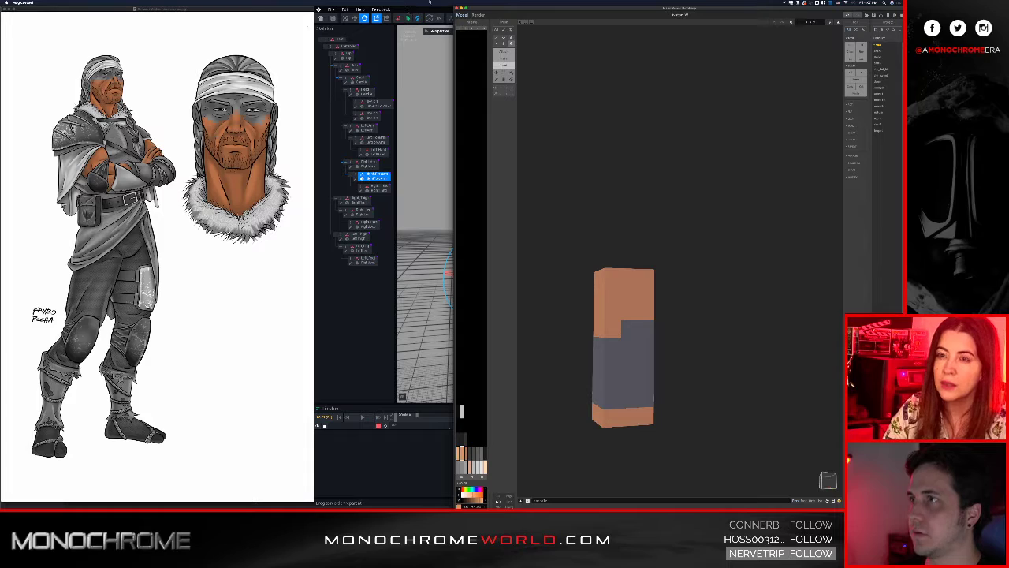
Switch back to VoxEdit and sync the forearm edit in from MagicaVoxel, checking it on the character
{"action": "left_click", "coordinate": [394, 29]}
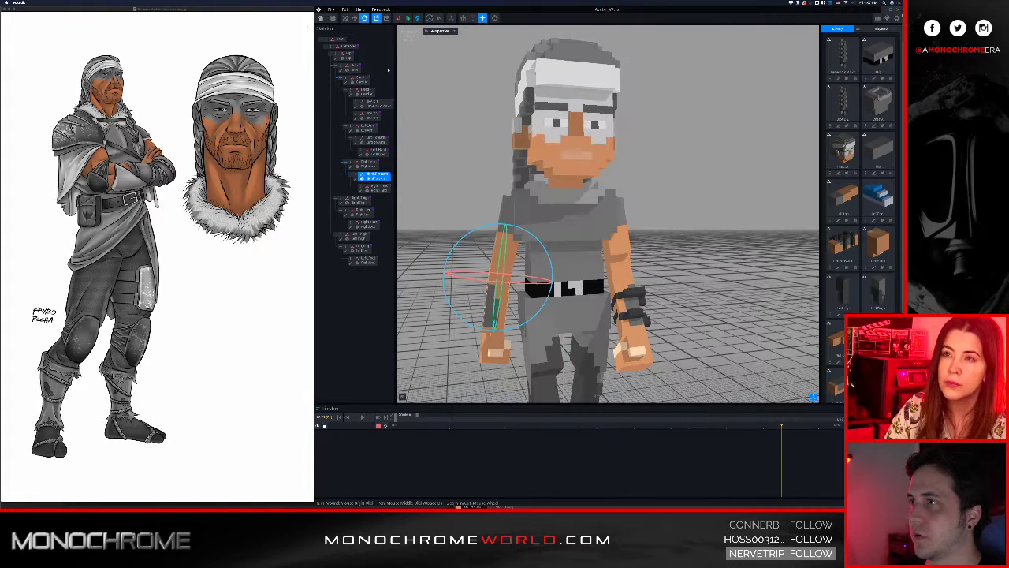
{"action": "left_click", "coordinate": [331, 9]}
{"action": "mouse_move", "coordinate": [381, 49]}
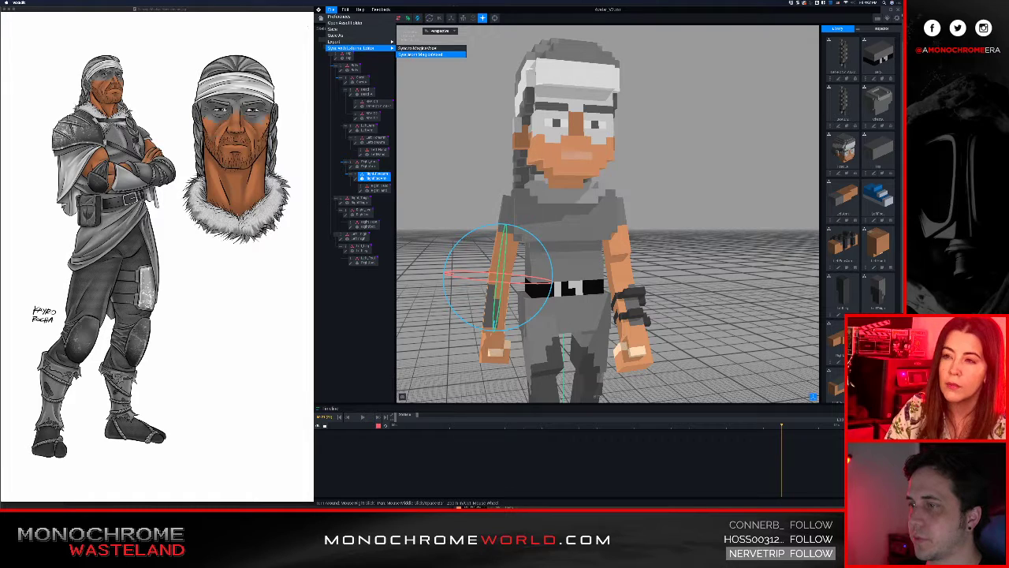
{"action": "left_click", "coordinate": [429, 55]}
{"action": "right_click_drag", "start_coordinate": [573, 269], "coordinate": [519, 306]}
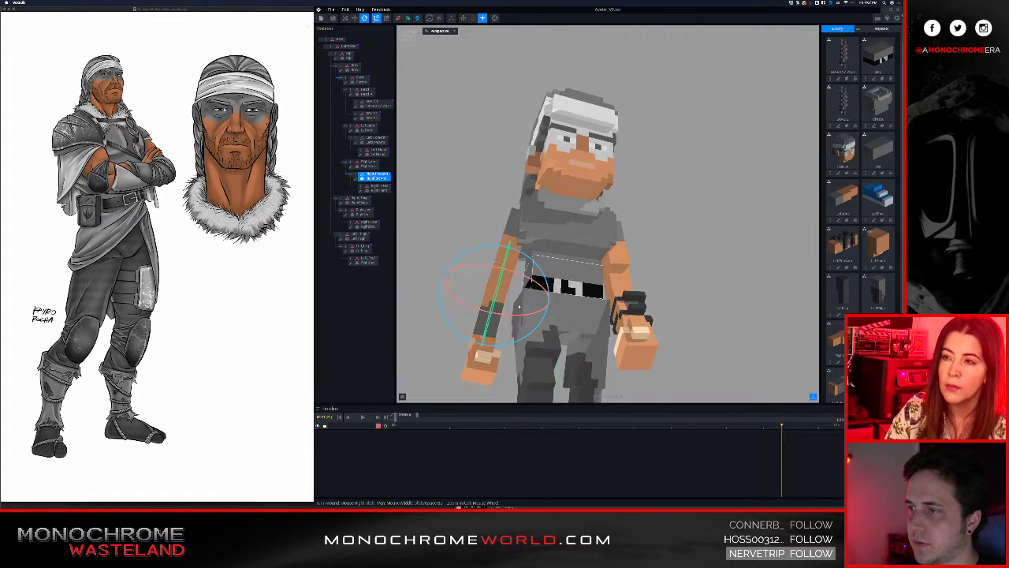
Select the right forearm on the character and open its model in the voxel editor
{"action": "left_click", "coordinate": [441, 336]}
{"action": "left_click", "coordinate": [490, 307]}
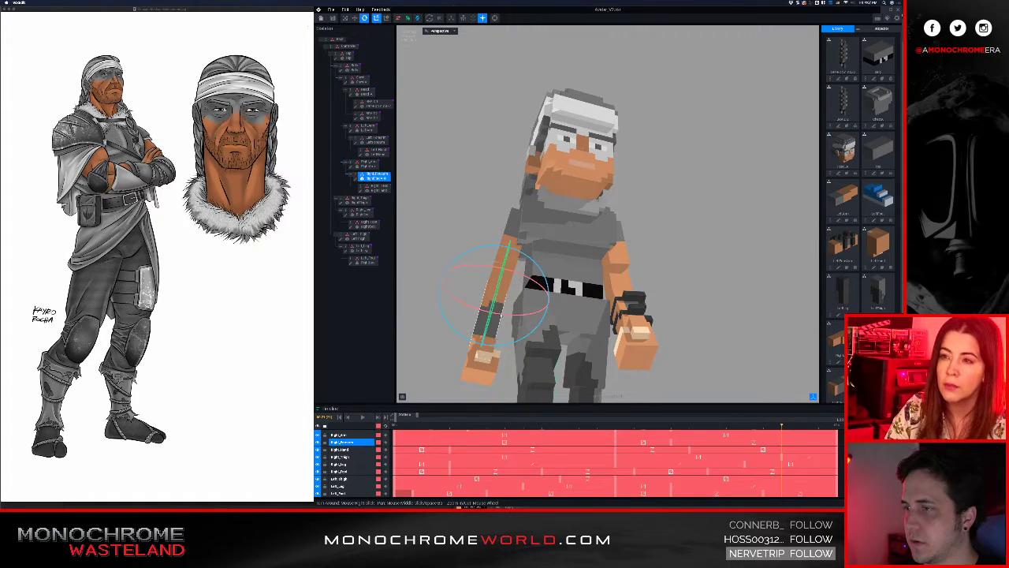
{"action": "left_click", "coordinate": [356, 179]}
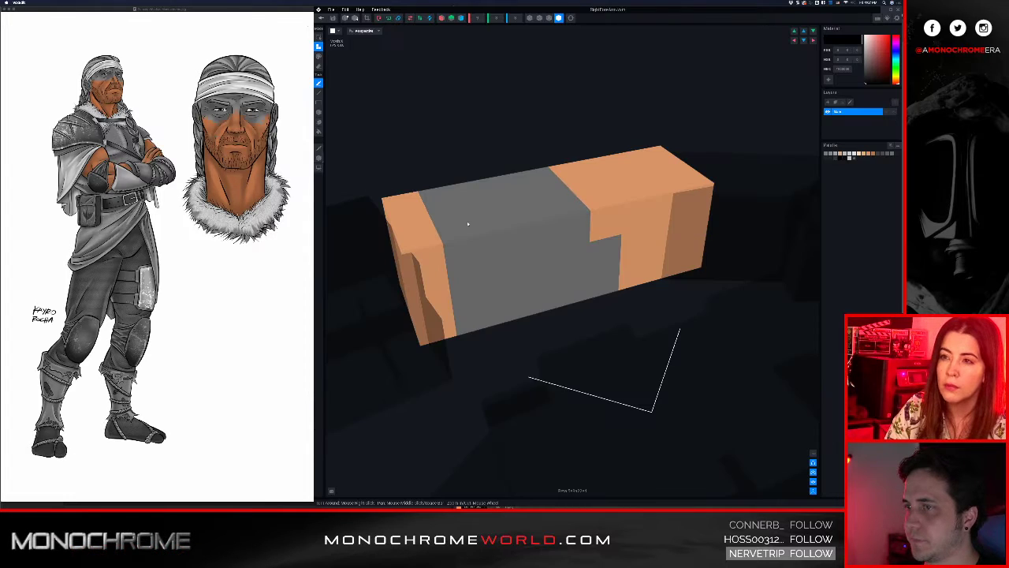
{"action": "scroll", "coordinate": [469, 224], "scroll_direction": "down", "scroll_amount": 4}
{"action": "right_click_drag", "start_coordinate": [544, 237], "coordinate": [577, 267]}
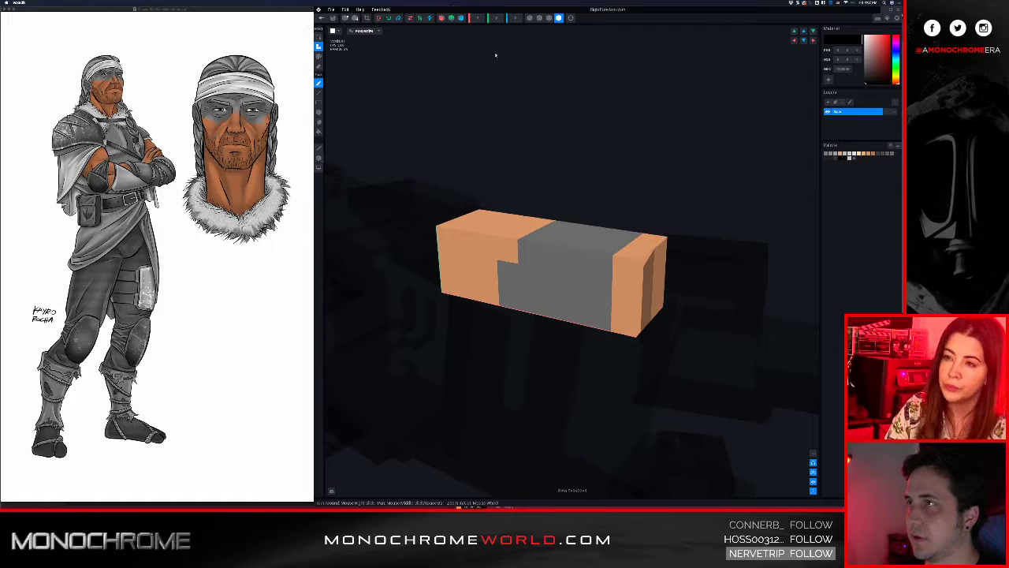
Enlarge the forearm model's volume in height and depth to make room around the guard
{"action": "left_click", "coordinate": [490, 18]}
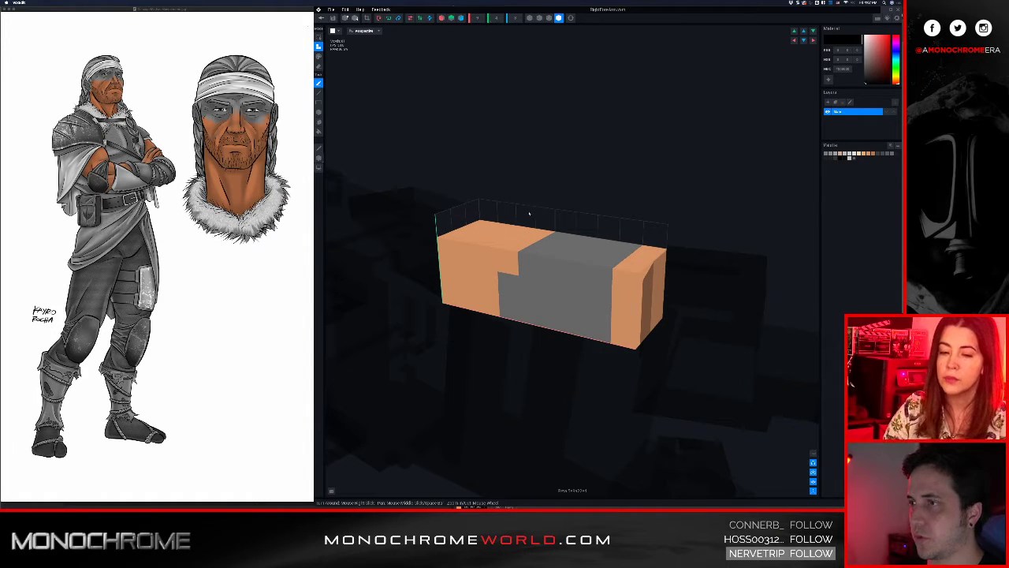
{"action": "right_click_drag", "start_coordinate": [529, 213], "coordinate": [556, 264]}
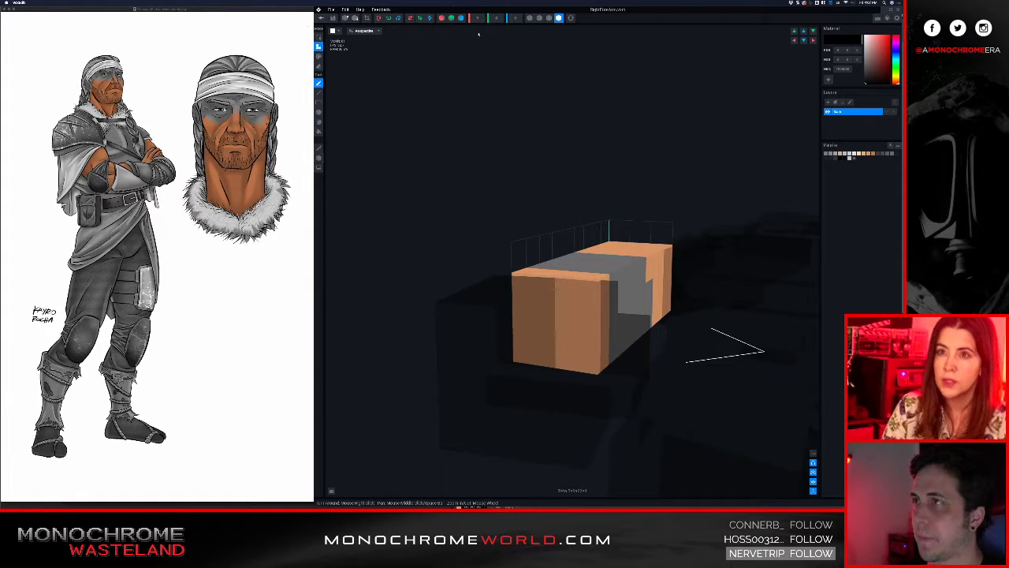
{"action": "left_click", "coordinate": [519, 16]}
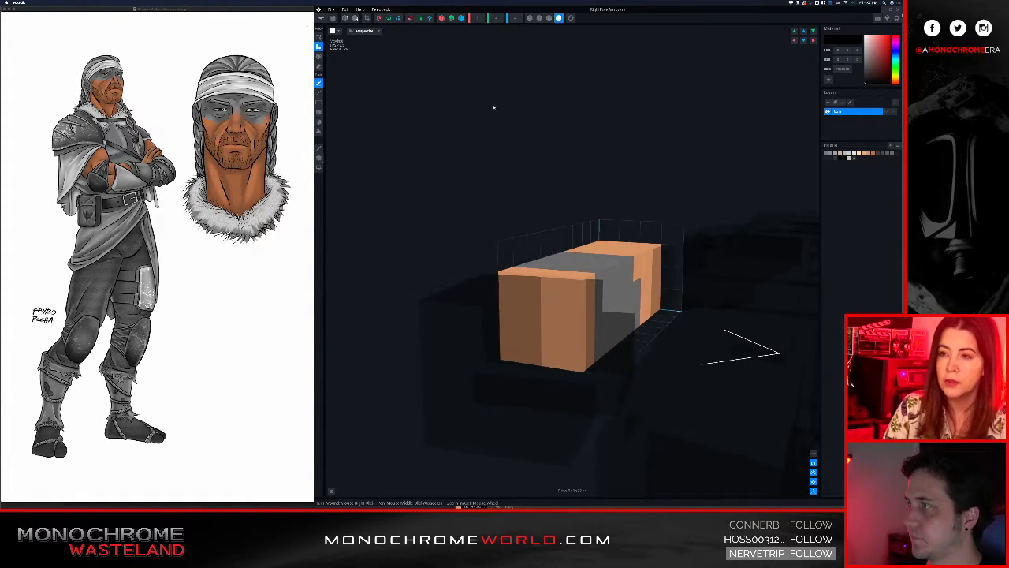
{"action": "right_click_drag", "start_coordinate": [599, 282], "coordinate": [605, 281]}
Pick the guard's grey and add a one-voxel-thick layer over the whole top face of the guard
{"action": "left_click", "coordinate": [546, 285], "text": "ctrl"}
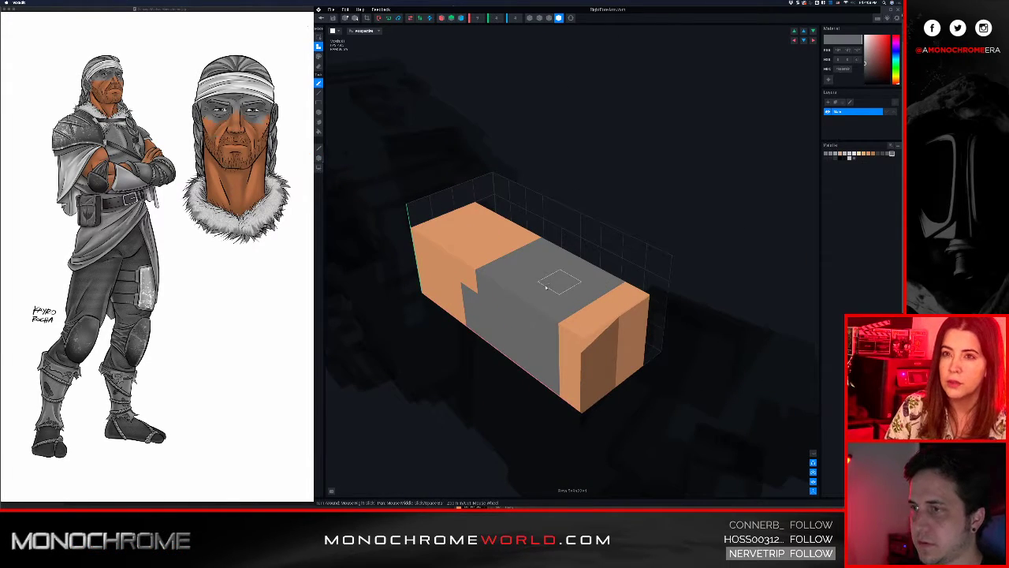
{"action": "left_click", "coordinate": [519, 260]}
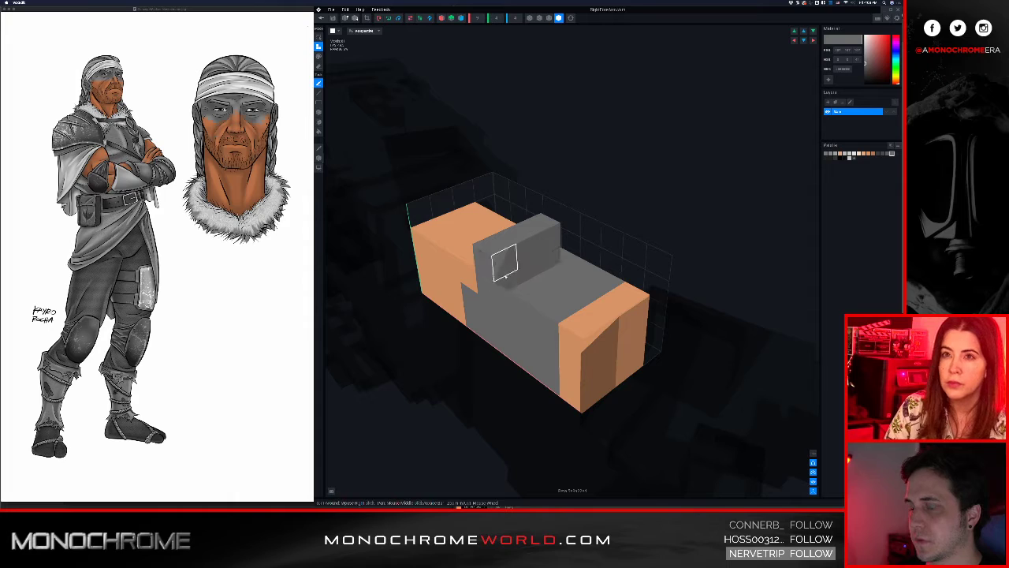
{"action": "left_click_drag", "start_coordinate": [559, 262], "coordinate": [557, 309]}
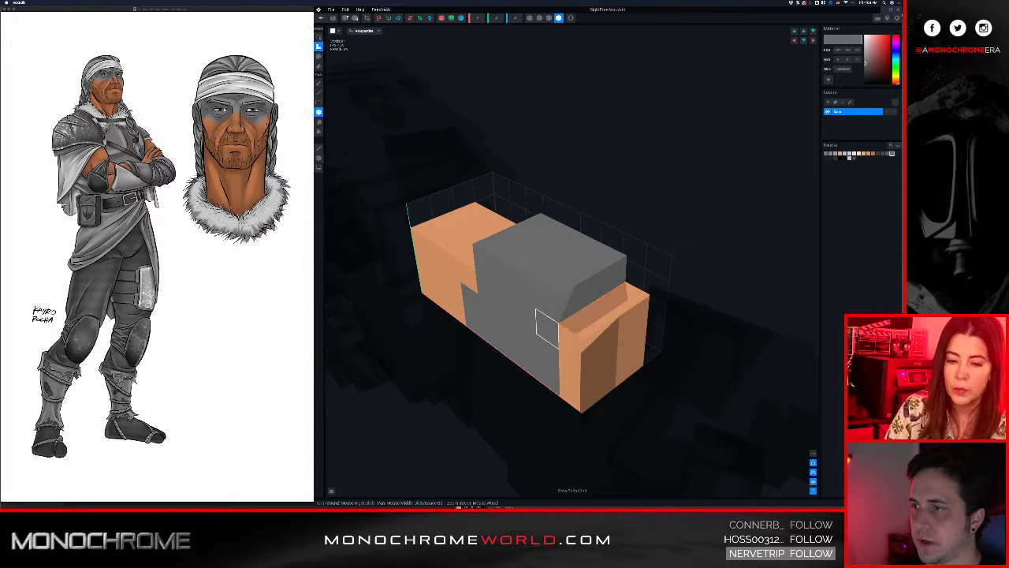
Extrude the guard's side face outward by one voxel with the same grey, following its stepped edge
{"action": "right_click_drag", "start_coordinate": [544, 325], "coordinate": [653, 359]}
{"action": "left_click_drag", "start_coordinate": [485, 348], "coordinate": [570, 397]}
{"action": "right_click_drag", "start_coordinate": [576, 395], "coordinate": [557, 388]}
{"action": "left_click_drag", "start_coordinate": [624, 374], "coordinate": [626, 419]}
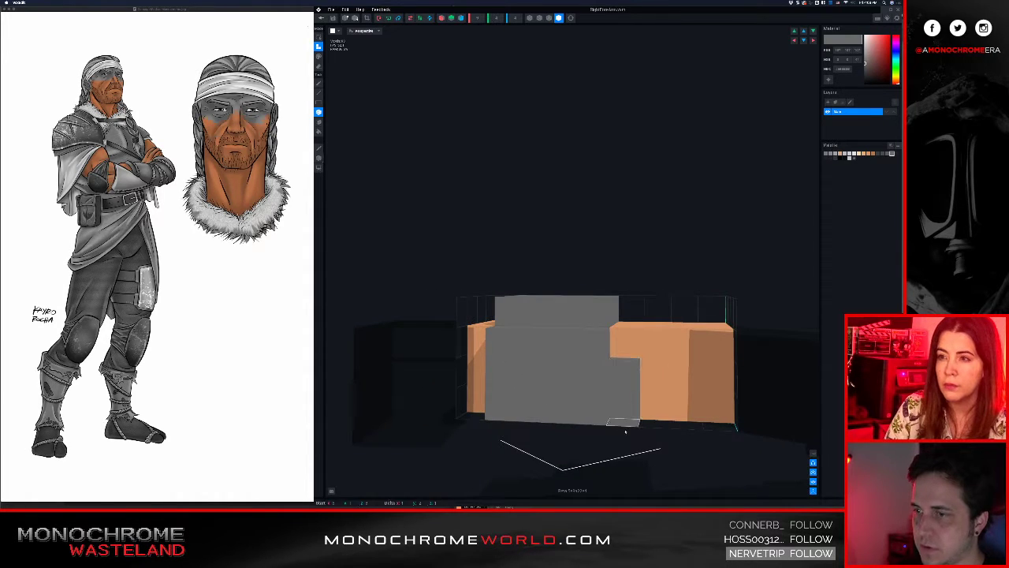
Enlarge the model's volume further in depth, select all forearm voxels and shift them one voxel along the Z axis
{"action": "right_click_drag", "start_coordinate": [520, 388], "coordinate": [423, 389]}
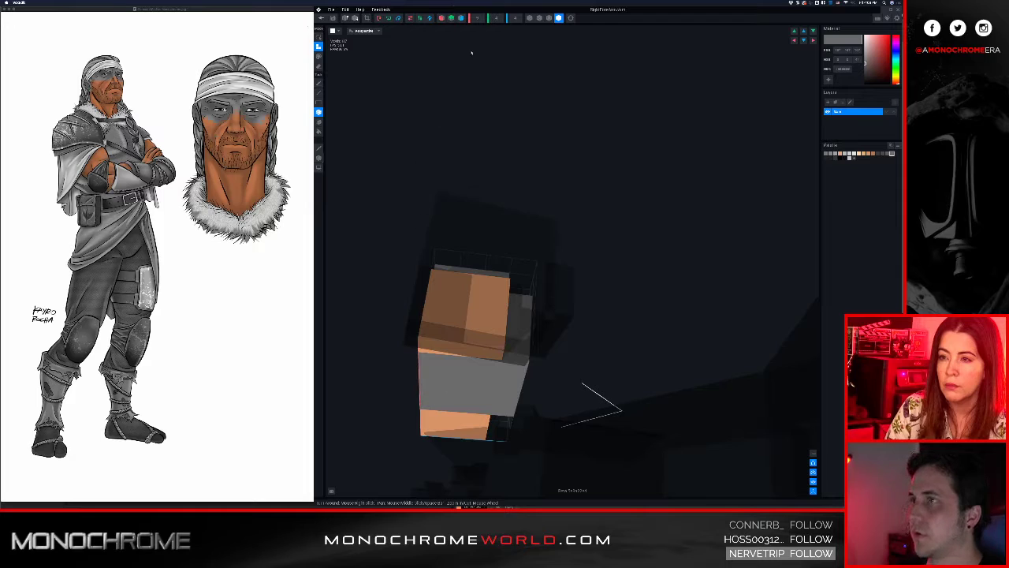
{"action": "key", "text": "Return"}
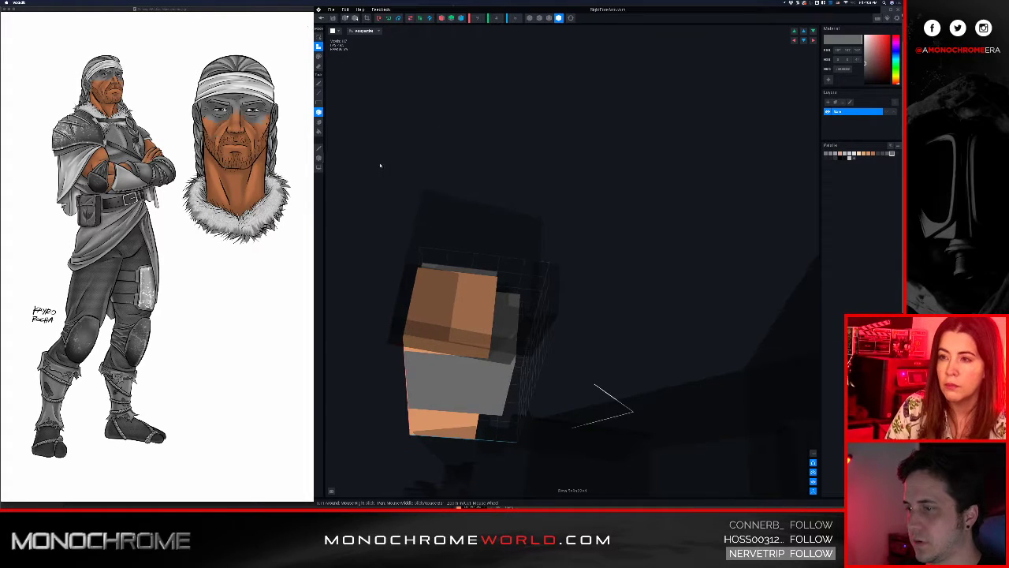
{"action": "left_click", "coordinate": [318, 37]}
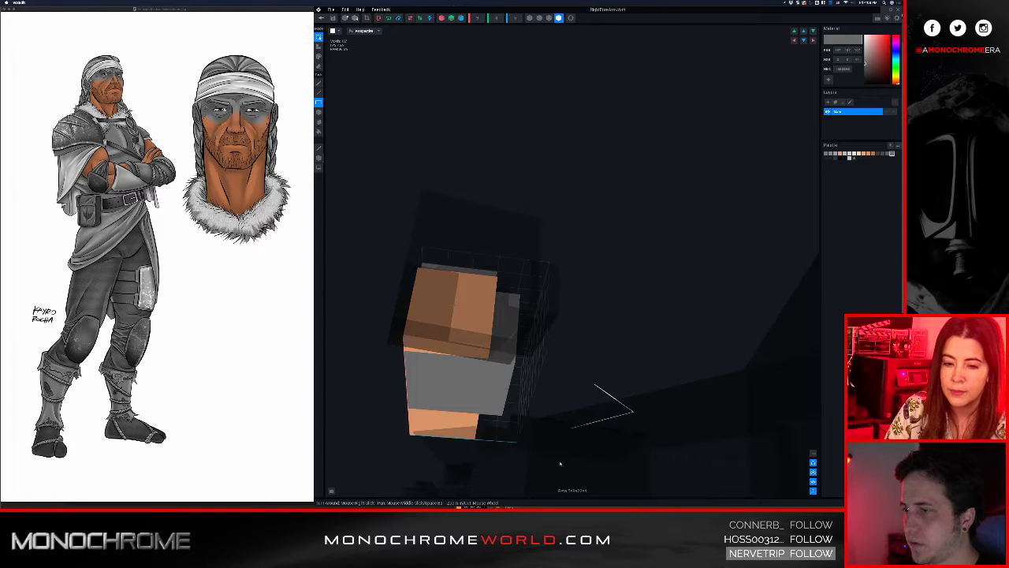
{"action": "left_click", "coordinate": [520, 338]}
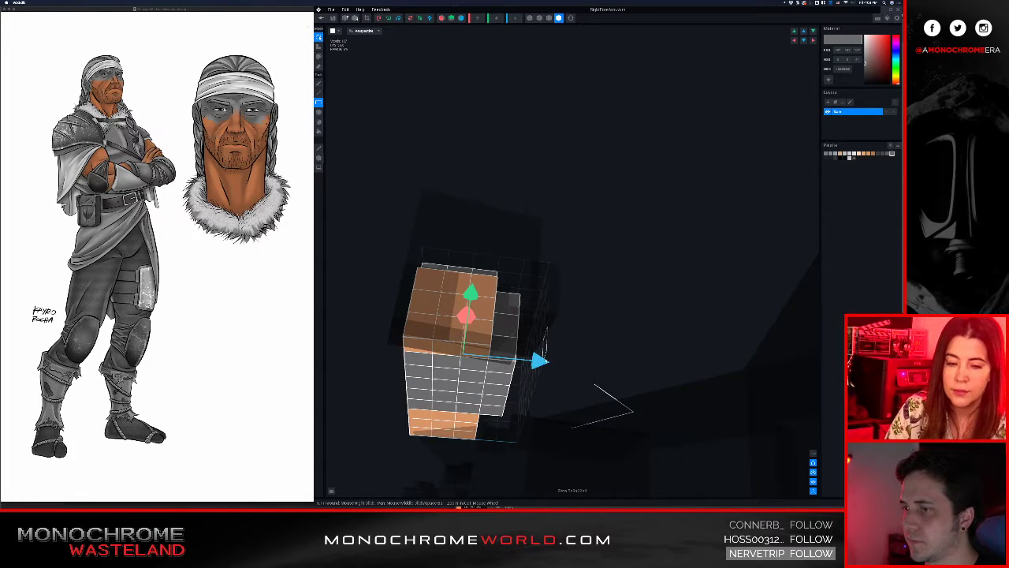
{"action": "left_click_drag", "start_coordinate": [562, 365], "coordinate": [587, 364]}
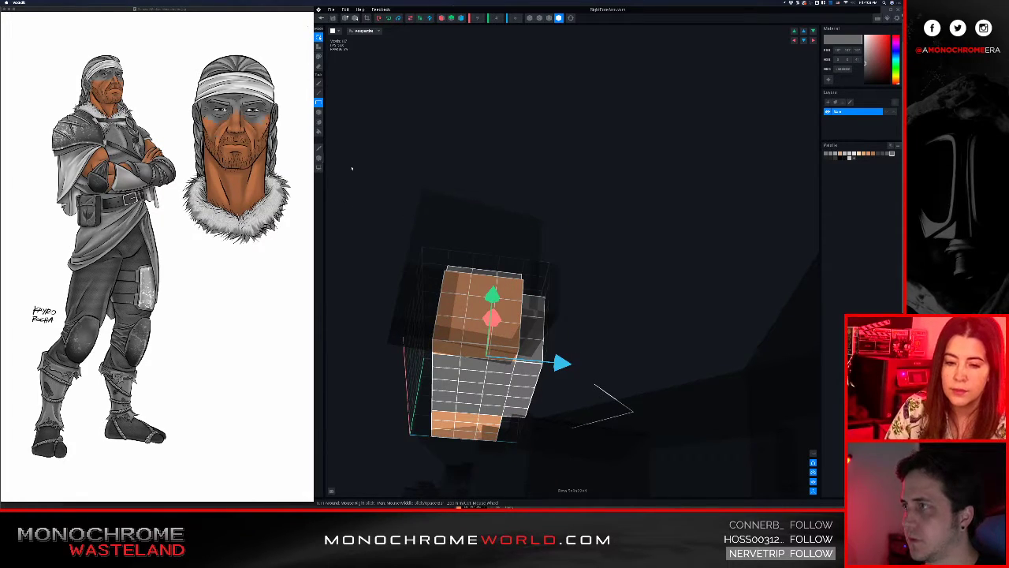
Try shifting the forearm's pivot along the Z axis, and close the model without saving its changes
{"action": "left_click", "coordinate": [318, 157]}
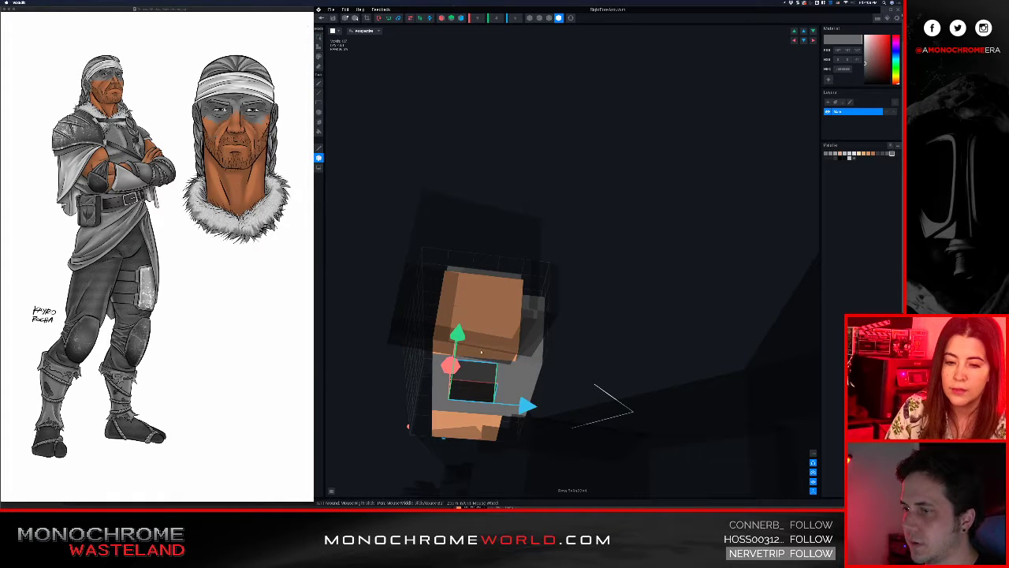
{"action": "left_click_drag", "start_coordinate": [530, 409], "coordinate": [511, 408]}
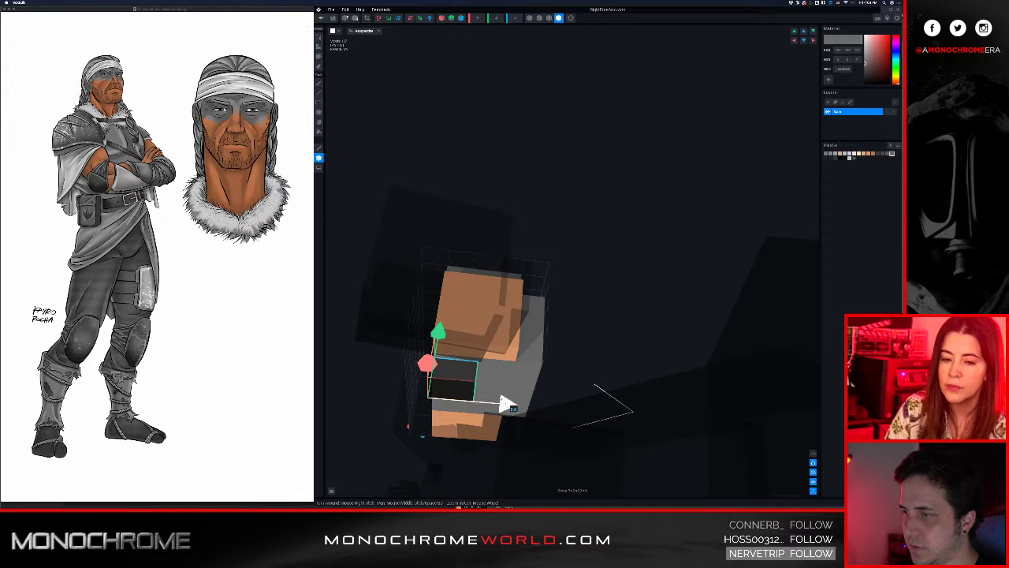
{"action": "right_click_drag", "start_coordinate": [452, 287], "coordinate": [455, 285]}
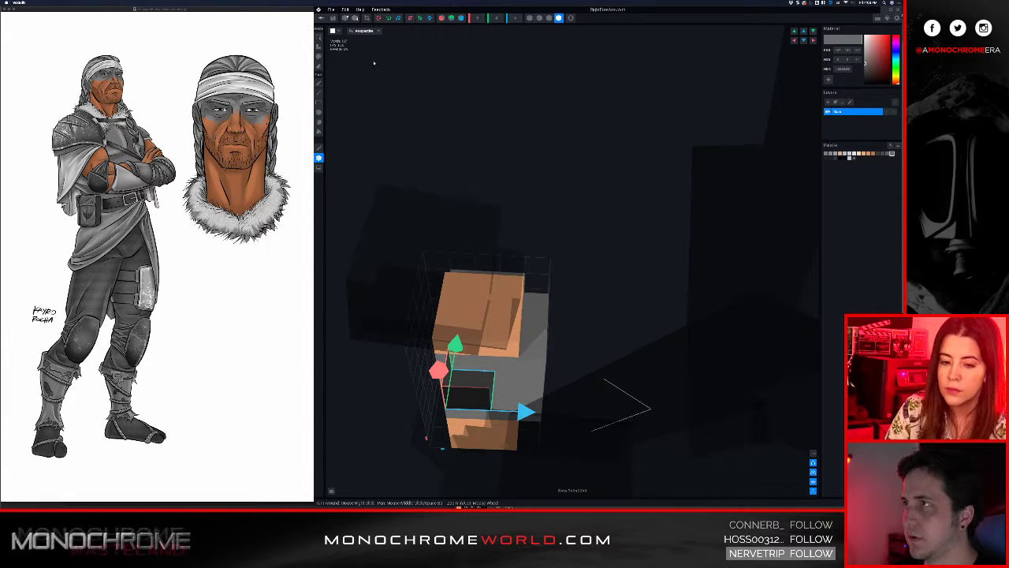
{"action": "left_click", "coordinate": [320, 17]}
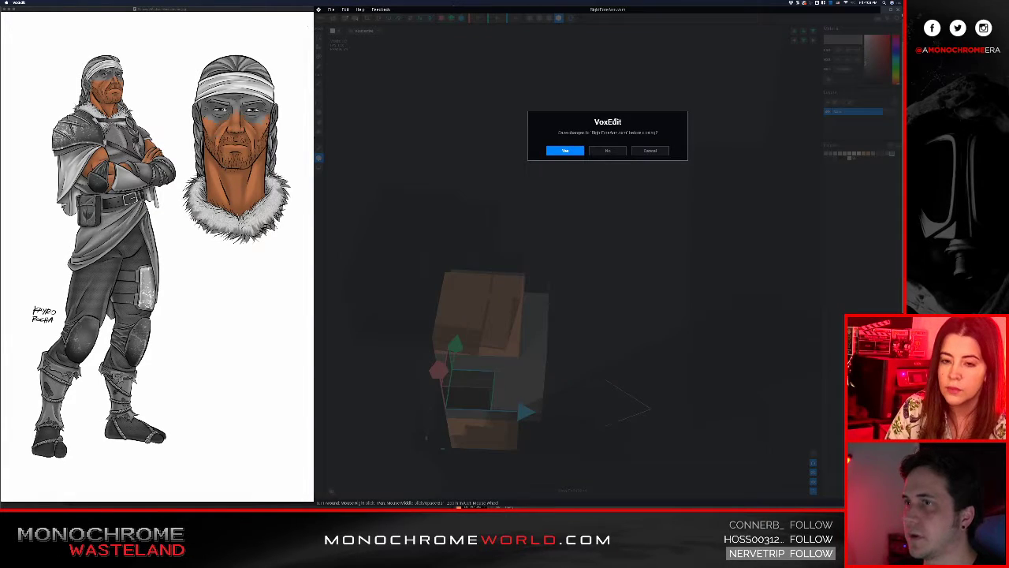
{"action": "left_click", "coordinate": [608, 151]}
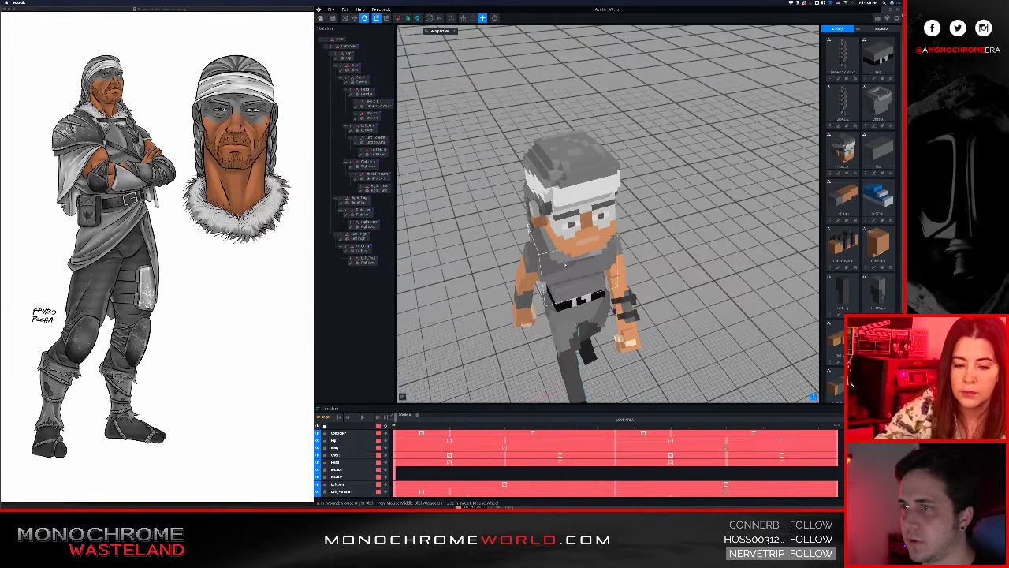
Reopen the right forearm model and enlarge its volume in height and depth to make room around the guard
{"action": "left_click", "coordinate": [567, 241]}
{"action": "left_click", "coordinate": [521, 304]}
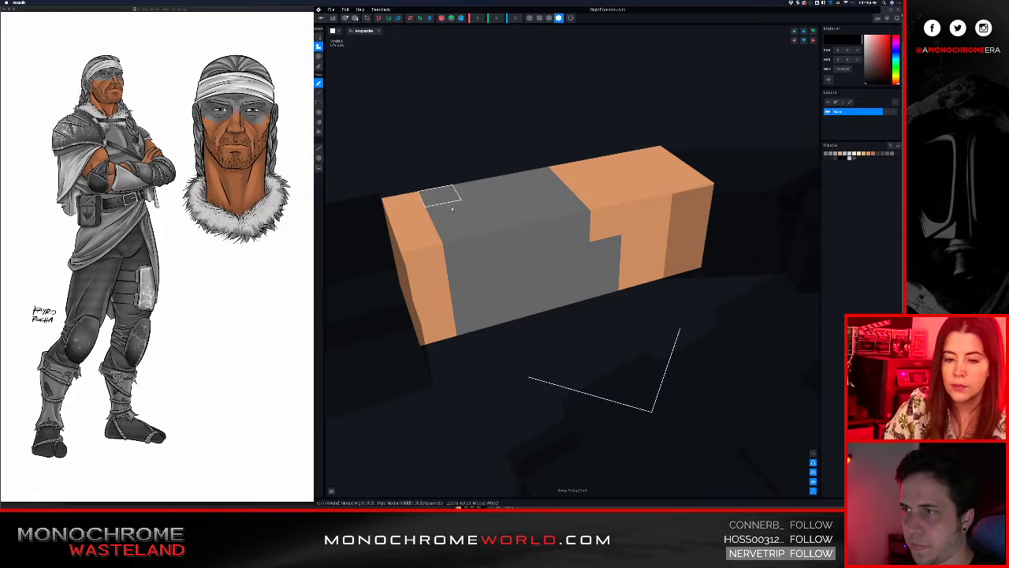
{"action": "right_click_drag", "start_coordinate": [439, 198], "coordinate": [408, 262]}
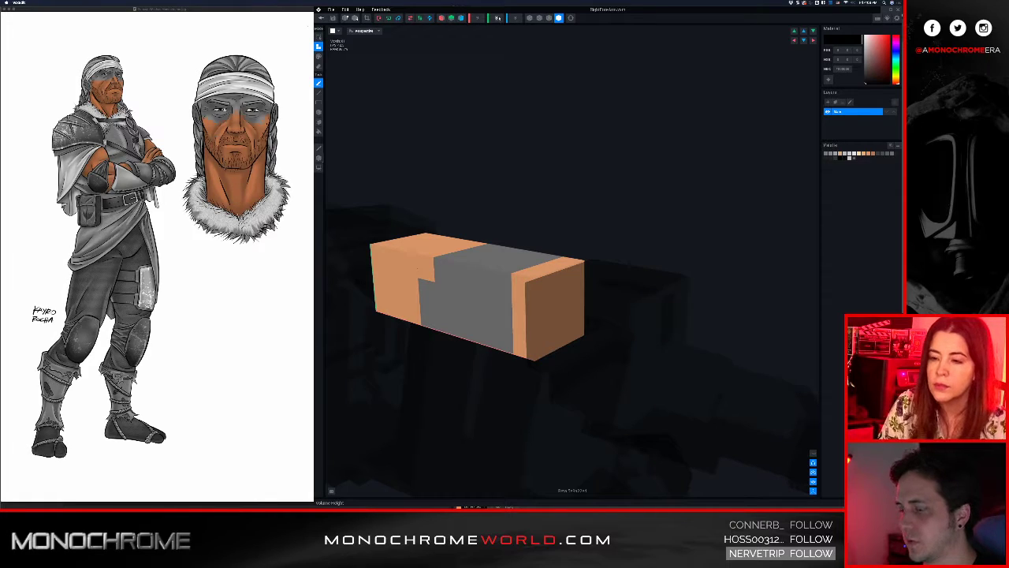
{"action": "scroll", "coordinate": [497, 17], "scroll_direction": "up", "scroll_amount": 1}
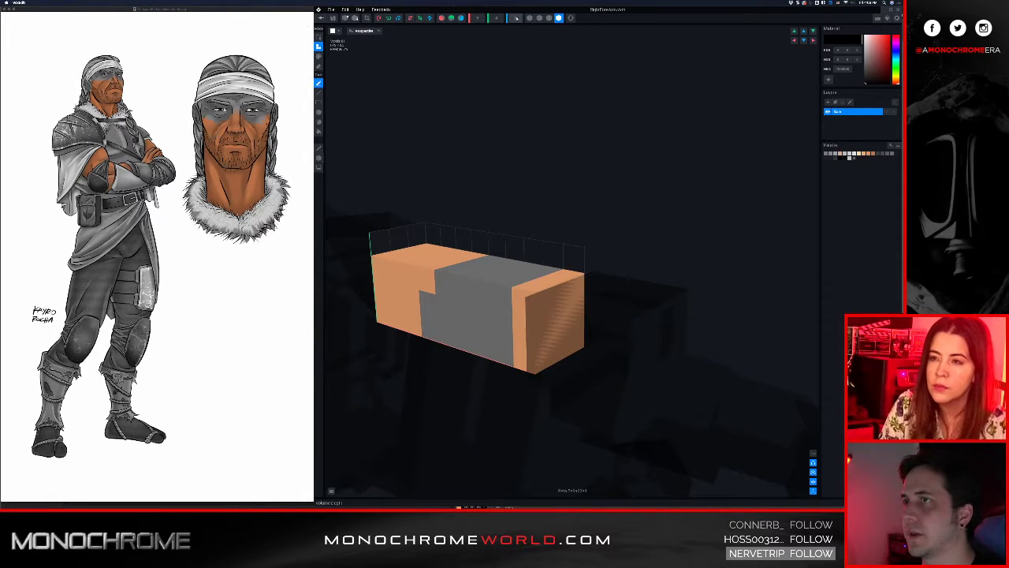
{"action": "type", "text": "4"}
{"action": "key", "text": "Return"}
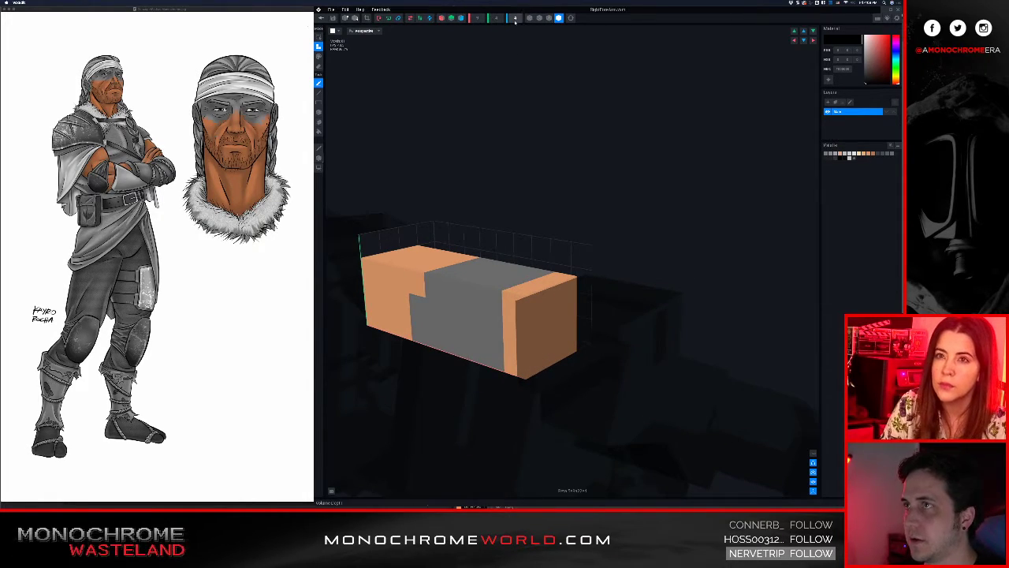
Select all the forearm voxels and shift them one voxel along the Z axis inside the enlarged volume
{"action": "right_click_drag", "start_coordinate": [442, 237], "coordinate": [589, 292]}
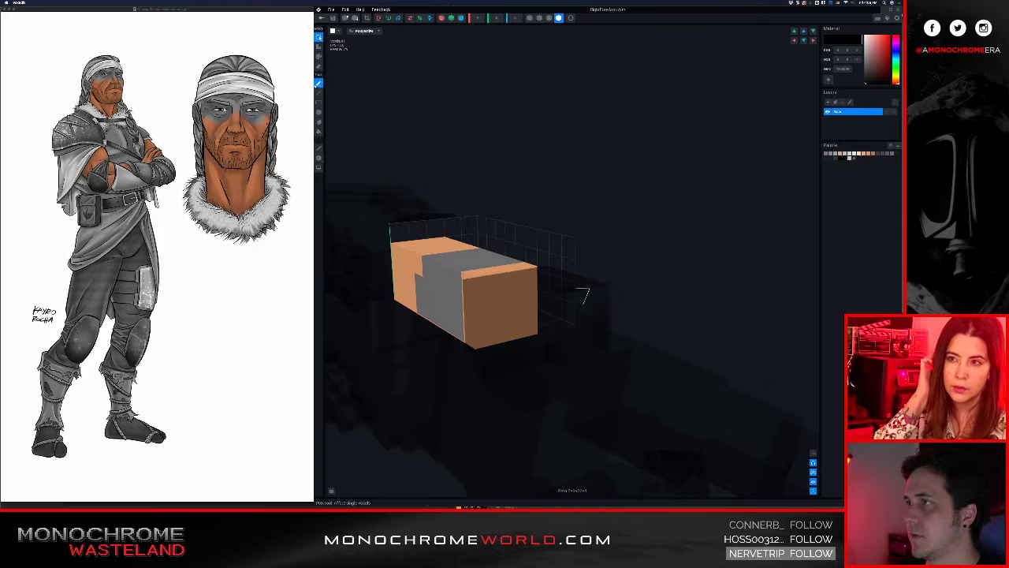
{"action": "left_click_drag", "start_coordinate": [363, 171], "coordinate": [585, 404]}
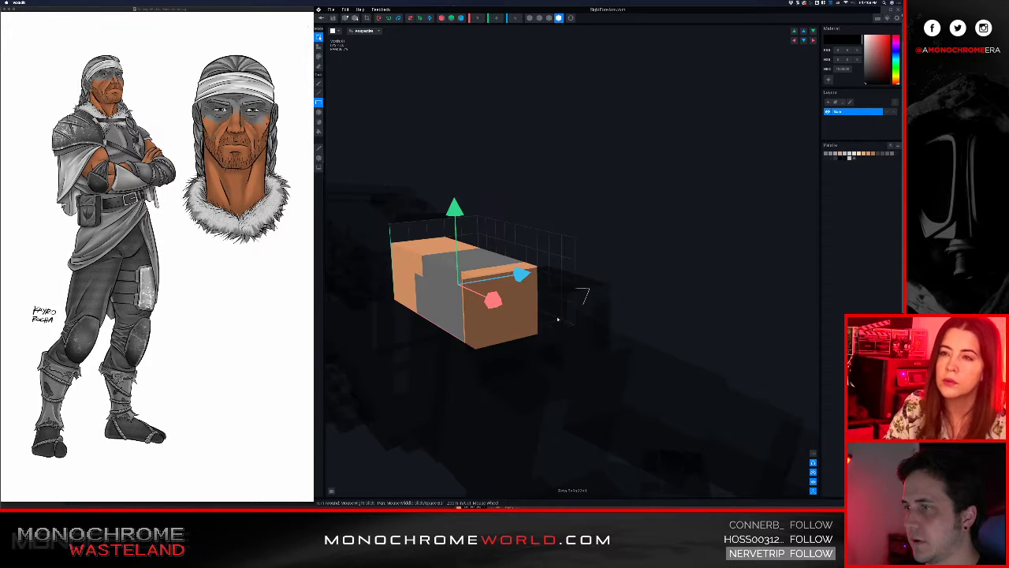
{"action": "right_click_drag", "start_coordinate": [559, 318], "coordinate": [565, 288]}
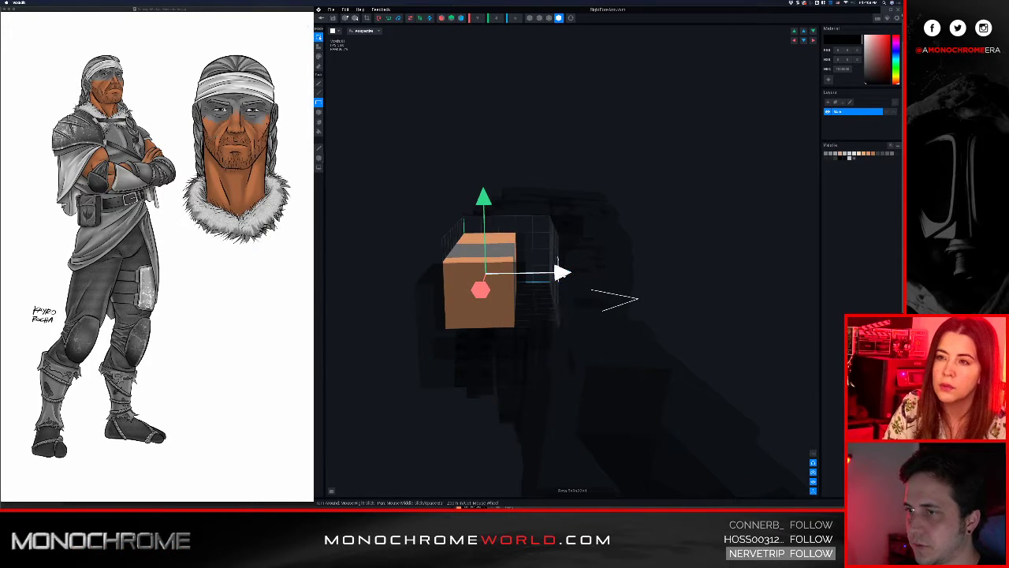
{"action": "left_click_drag", "start_coordinate": [558, 269], "coordinate": [610, 277]}
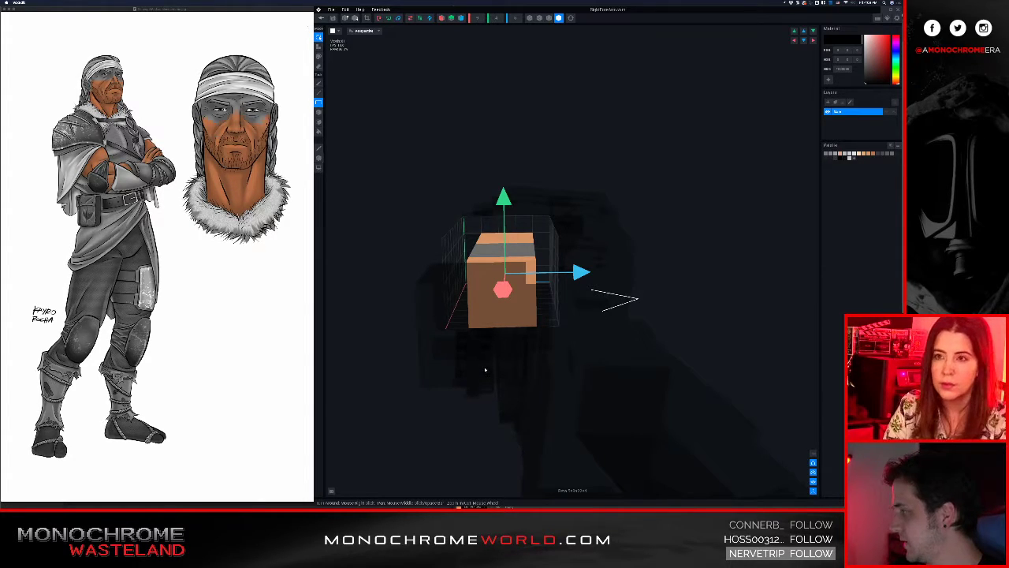
{"action": "right_click_drag", "start_coordinate": [557, 315], "coordinate": [556, 315]}
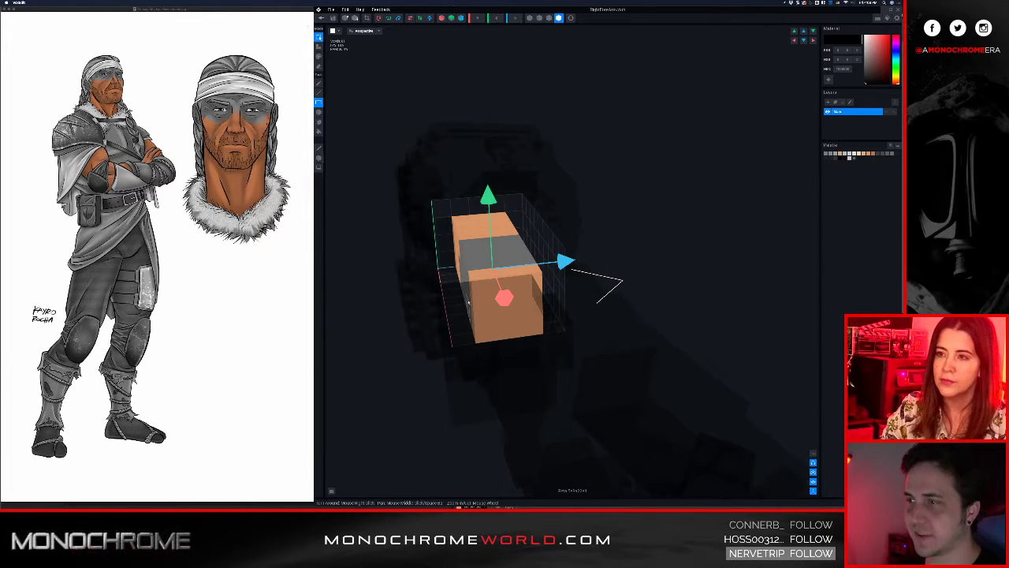
{"action": "right_click_drag", "start_coordinate": [468, 301], "coordinate": [412, 220]}
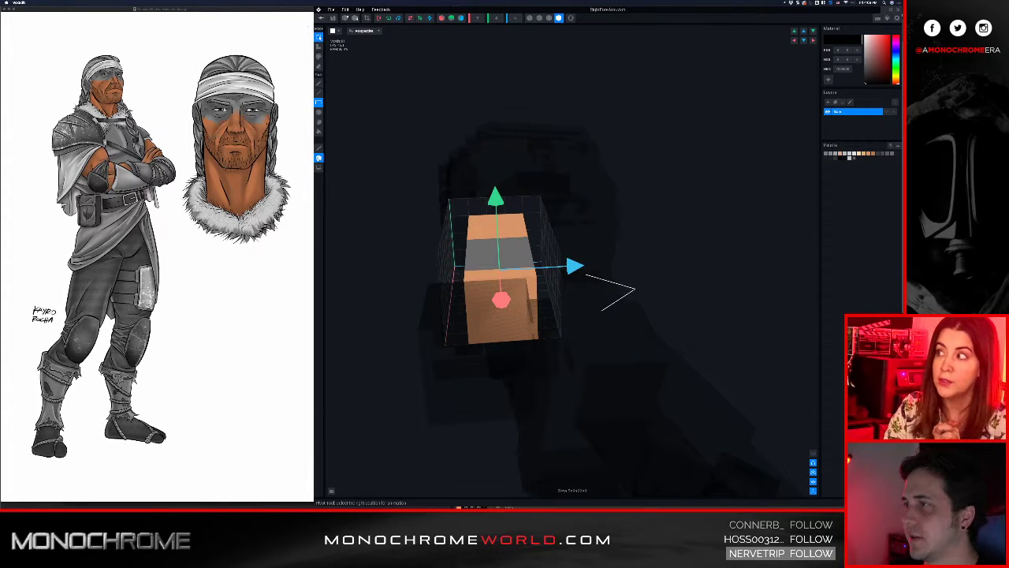
Move the forearm's pivot one voxel along the Z axis to match the shifted voxels
{"action": "left_click", "coordinate": [320, 159]}
{"action": "right_click_drag", "start_coordinate": [522, 295], "coordinate": [521, 296]}
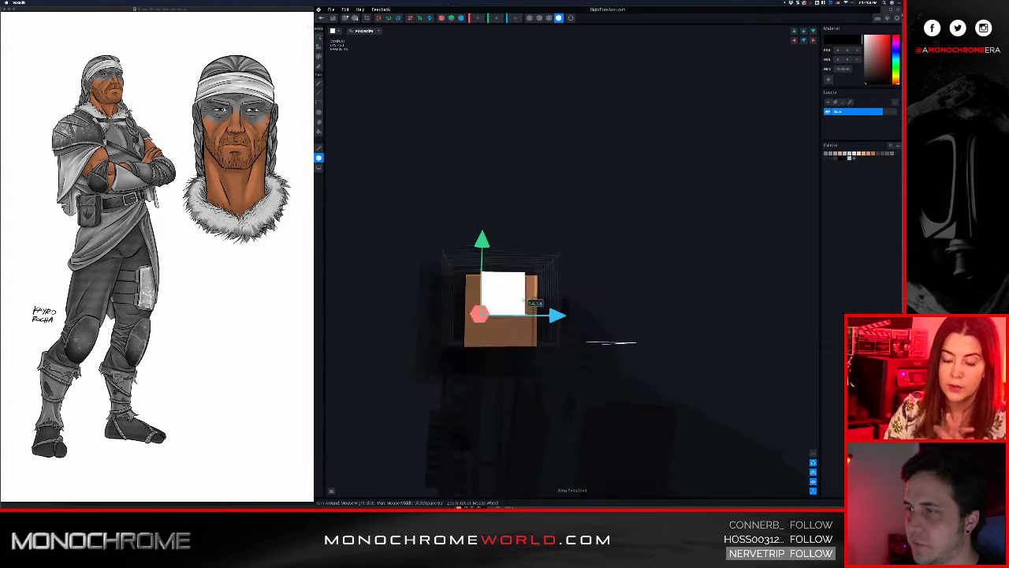
{"action": "left_click", "coordinate": [320, 158]}
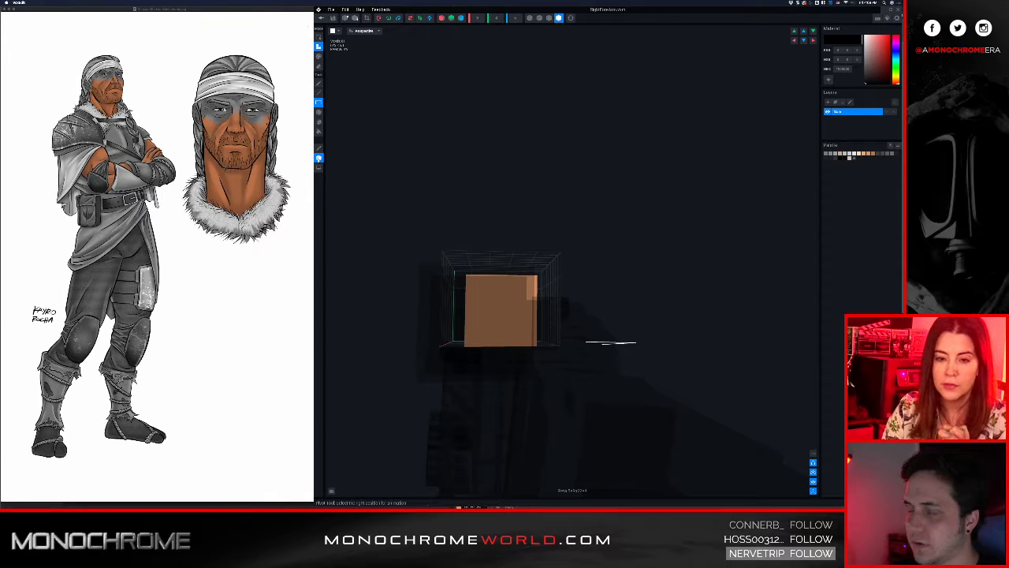
{"action": "left_click", "coordinate": [318, 159]}
{"action": "right_click_drag", "start_coordinate": [522, 293], "coordinate": [523, 300]}
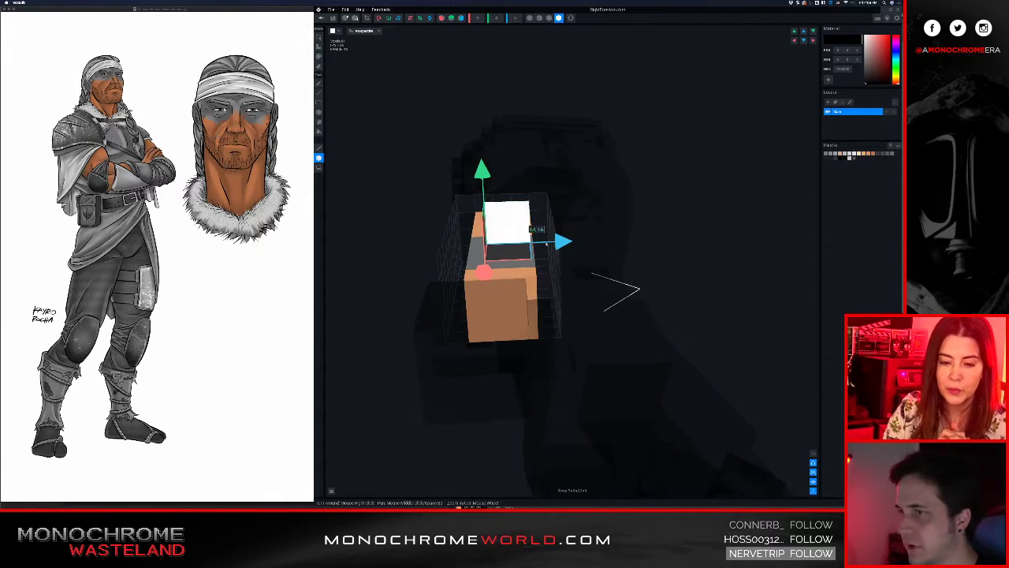
{"action": "scroll", "coordinate": [544, 264], "scroll_direction": "up", "scroll_amount": 5}
{"action": "right_click_drag", "start_coordinate": [543, 265], "coordinate": [552, 262]}
{"action": "scroll", "coordinate": [552, 260], "scroll_direction": "down", "scroll_amount": 5}
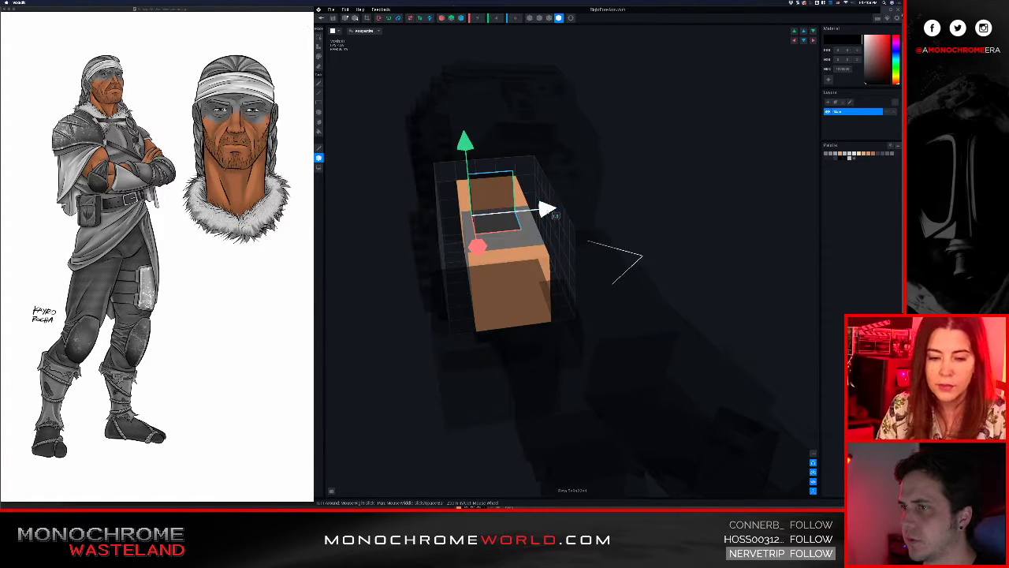
{"action": "left_click_drag", "start_coordinate": [555, 214], "coordinate": [561, 215]}
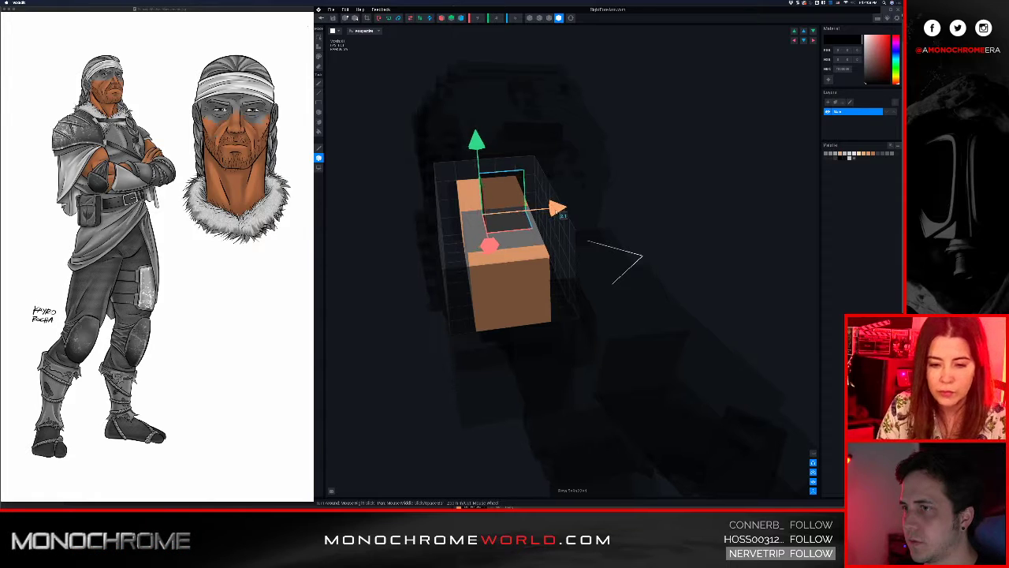
{"action": "left_click_drag", "start_coordinate": [566, 215], "coordinate": [568, 216]}
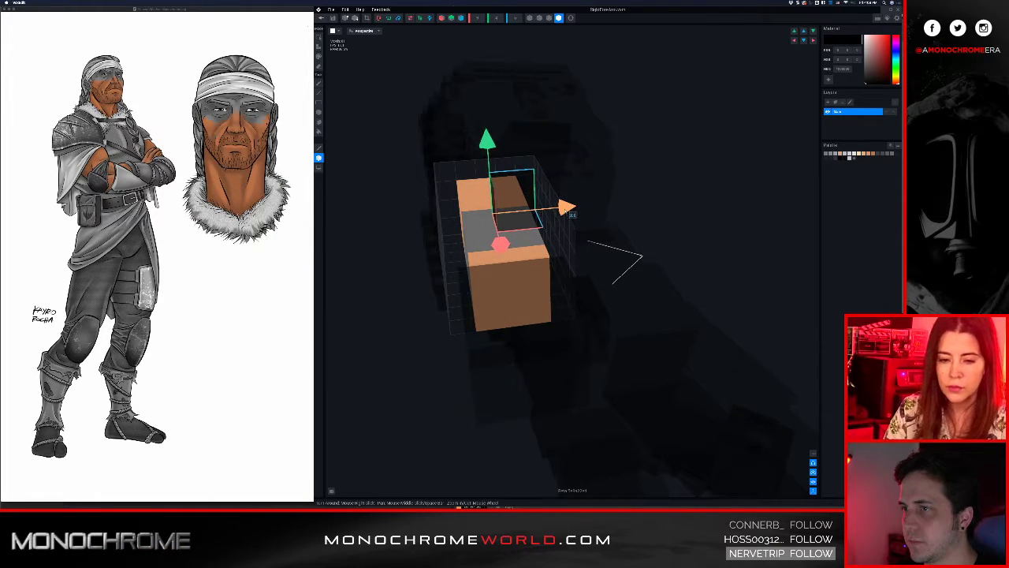
{"action": "right_click_drag", "start_coordinate": [561, 171], "coordinate": [583, 176]}
{"action": "scroll", "coordinate": [583, 175], "scroll_direction": "down", "scroll_amount": 5}
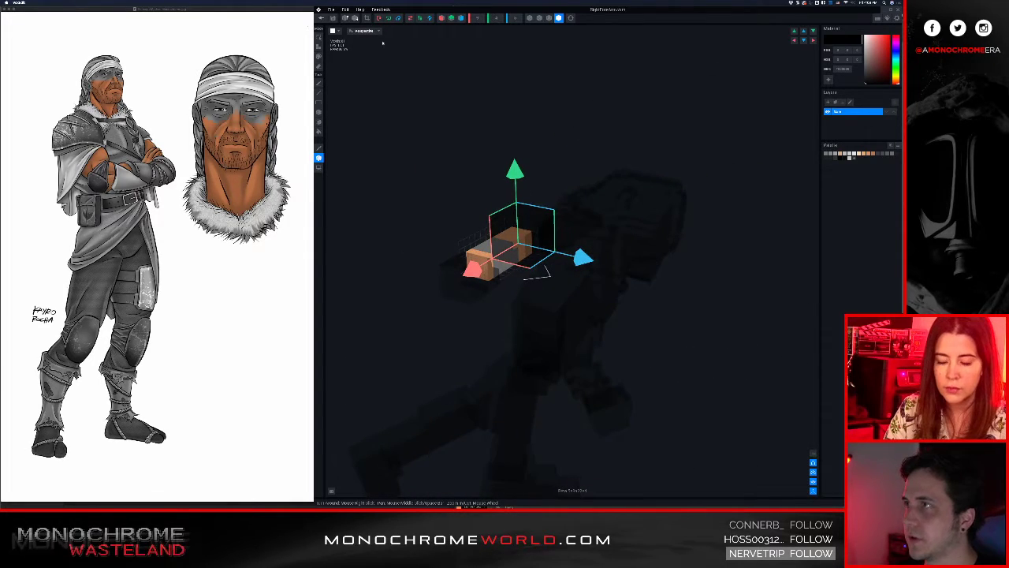
Save the forearm changes, return to the character rig and check how the arm sits on the body
{"action": "left_click", "coordinate": [321, 19]}
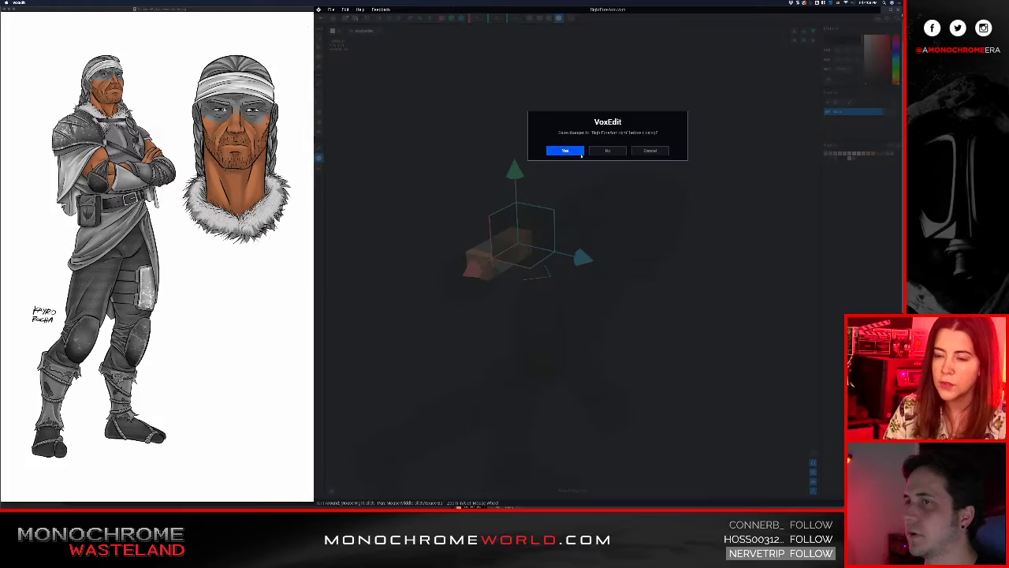
{"action": "left_click", "coordinate": [570, 152]}
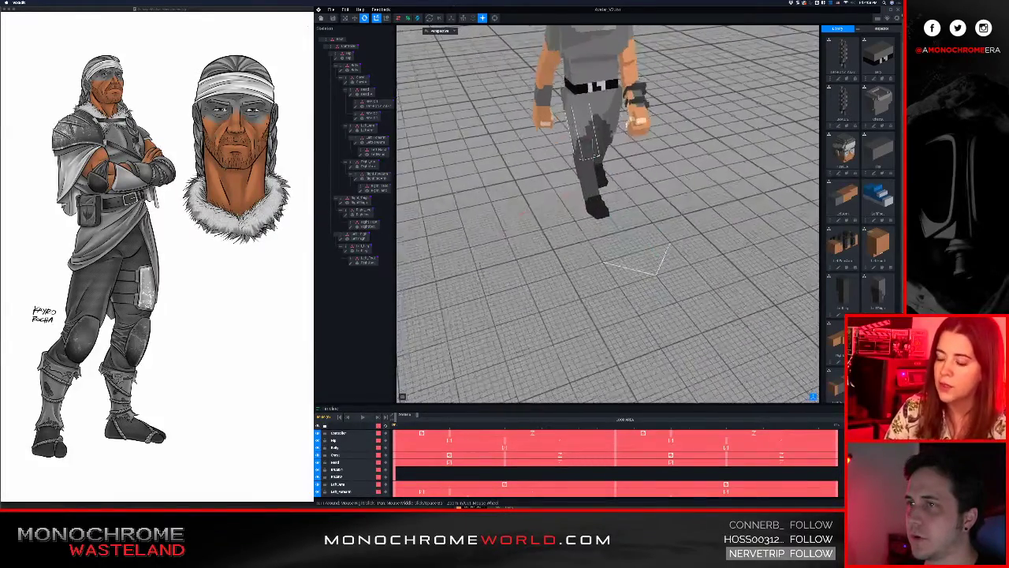
{"action": "right_click_drag", "start_coordinate": [555, 169], "coordinate": [606, 171]}
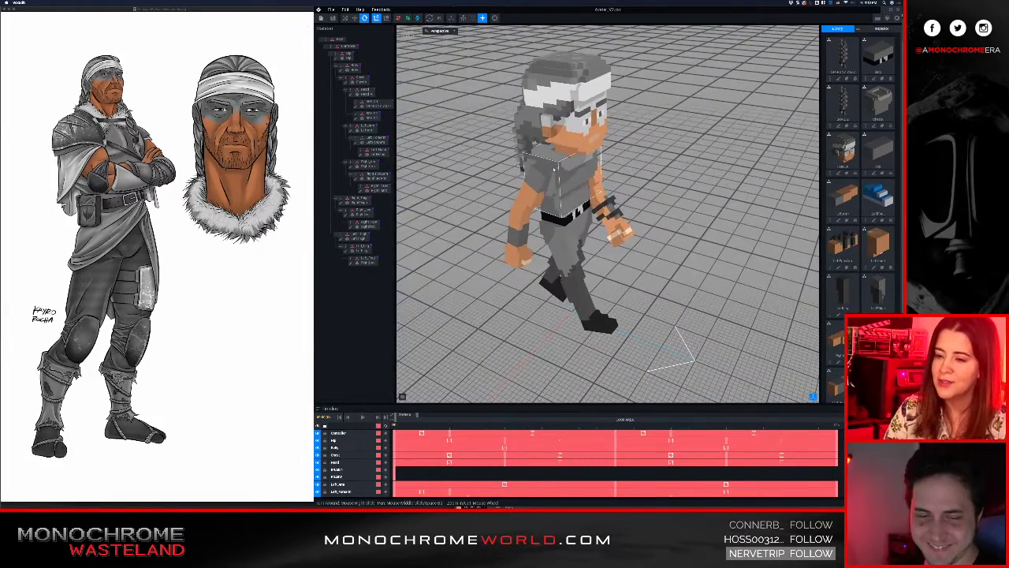
{"action": "scroll", "coordinate": [544, 177], "scroll_direction": "up", "scroll_amount": 5}
{"action": "scroll", "coordinate": [514, 215], "scroll_direction": "down", "scroll_amount": 3}
{"action": "right_click_drag", "start_coordinate": [619, 291], "coordinate": [562, 241]}
Open the right forearm model, pick the guard's grey and add a one-voxel-thick layer over the guard's top face
{"action": "left_click", "coordinate": [505, 285]}
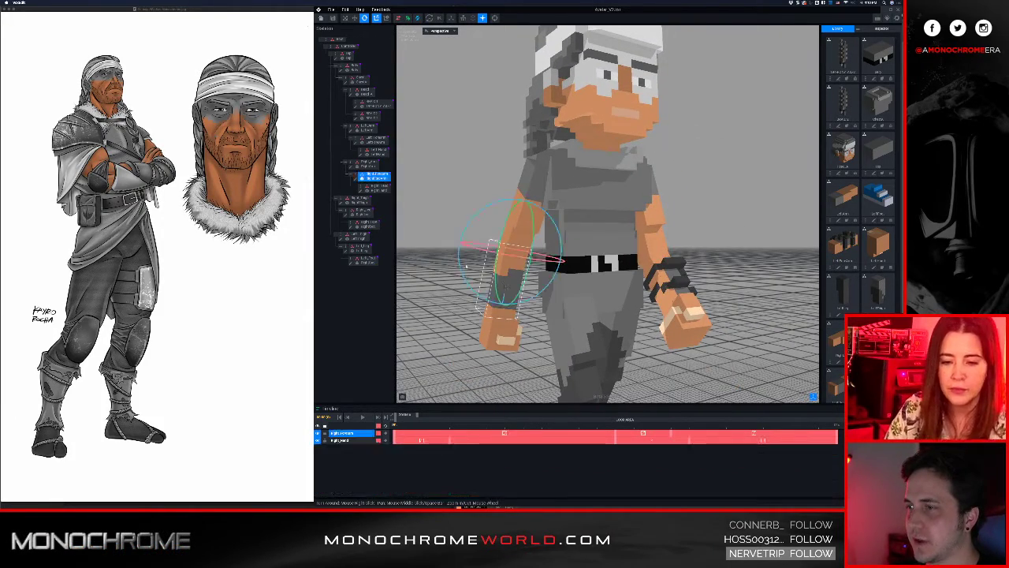
{"action": "left_click", "coordinate": [356, 179]}
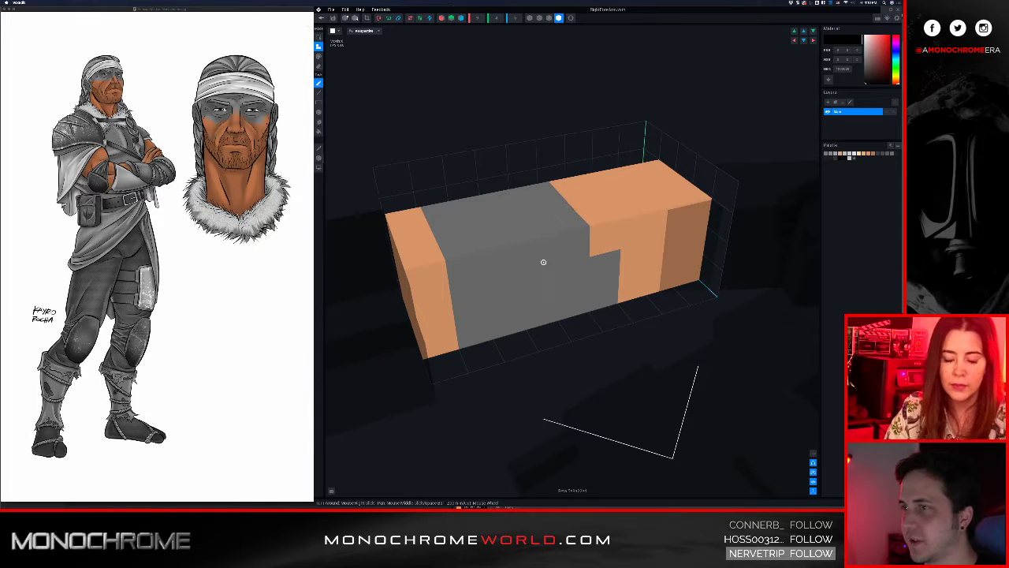
{"action": "right_click_drag", "start_coordinate": [543, 262], "coordinate": [521, 277]}
{"action": "left_click", "coordinate": [521, 276], "text": "alt"}
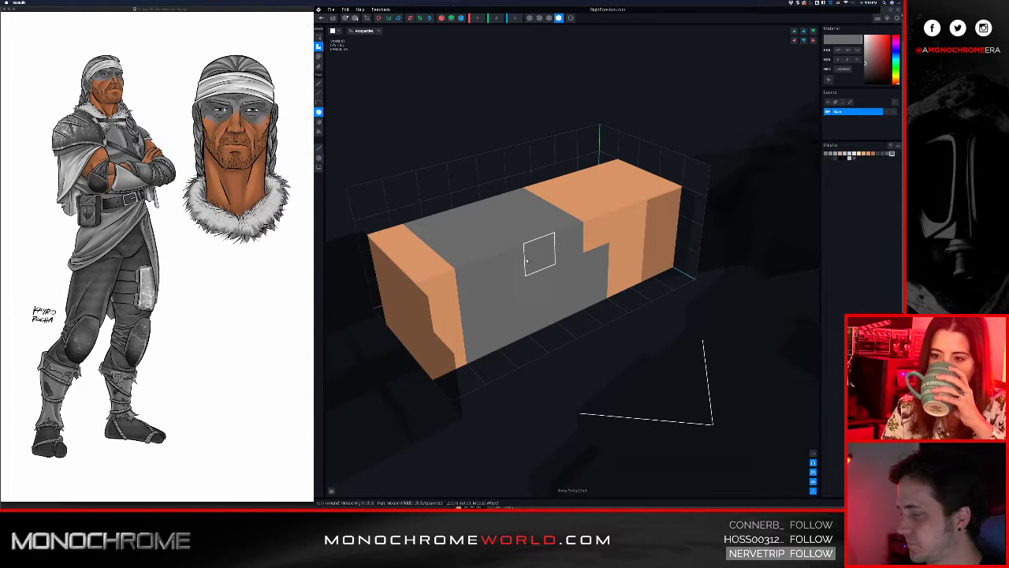
{"action": "right_click_drag", "start_coordinate": [503, 249], "coordinate": [516, 258]}
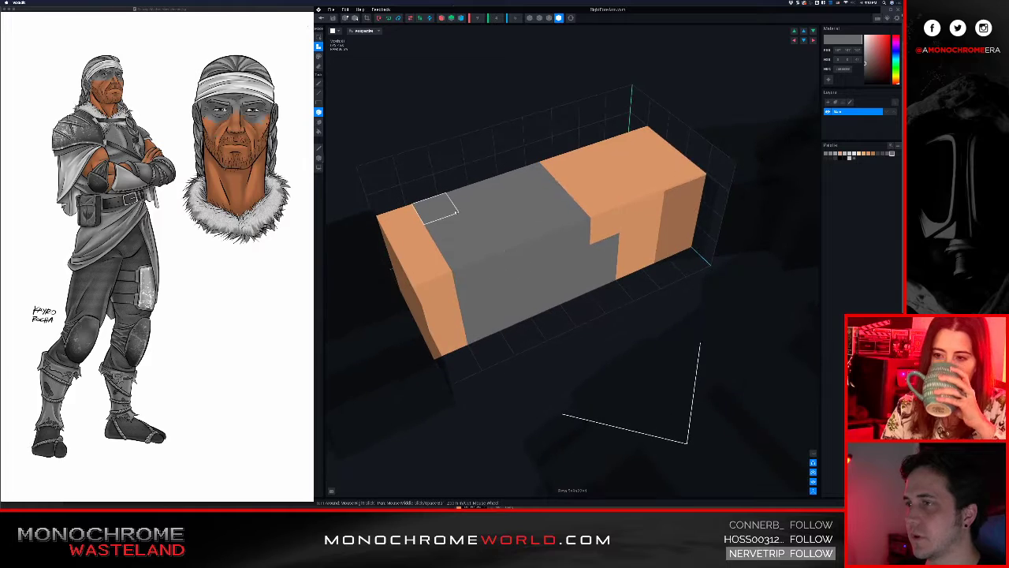
{"action": "left_click_drag", "start_coordinate": [435, 208], "coordinate": [531, 233]}
Extrude the guard's first side face outward by one voxel in grey, including the lower stepped part
{"action": "right_click_drag", "start_coordinate": [531, 234], "coordinate": [511, 260]}
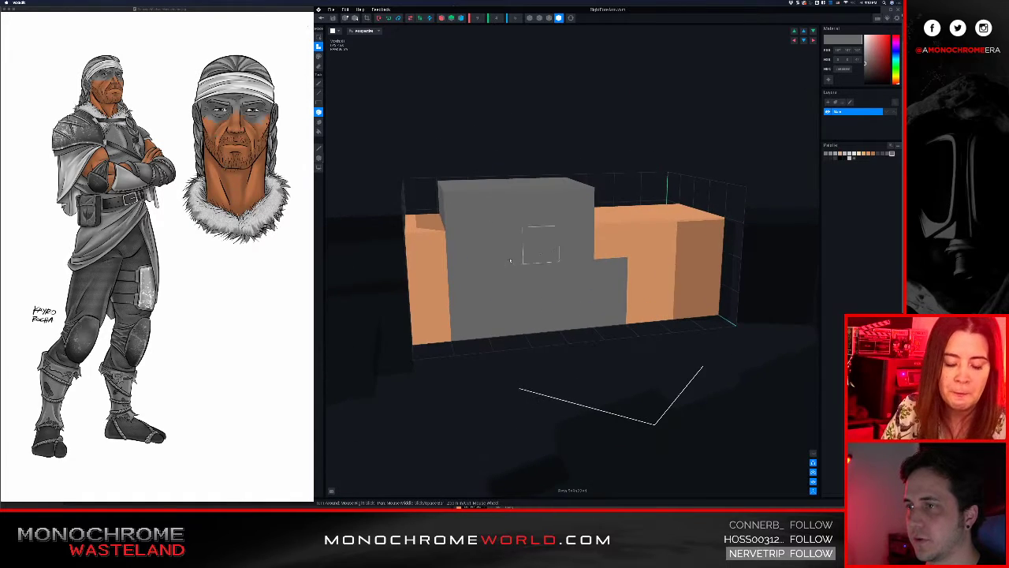
{"action": "left_click_drag", "start_coordinate": [465, 248], "coordinate": [582, 317]}
{"action": "left_click_drag", "start_coordinate": [611, 276], "coordinate": [611, 313]}
Extrude the guard's opposite side face outward by one voxel in grey, following its stepped edge
{"action": "right_click_drag", "start_coordinate": [526, 320], "coordinate": [508, 308]}
{"action": "scroll", "coordinate": [508, 307], "scroll_direction": "down", "scroll_amount": 3}
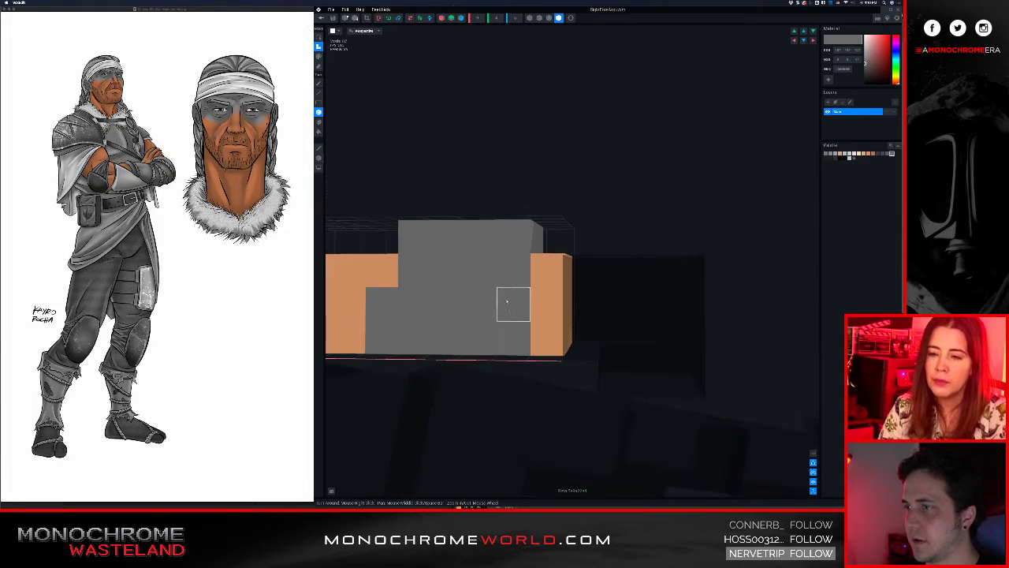
{"action": "left_click_drag", "start_coordinate": [422, 264], "coordinate": [513, 338]}
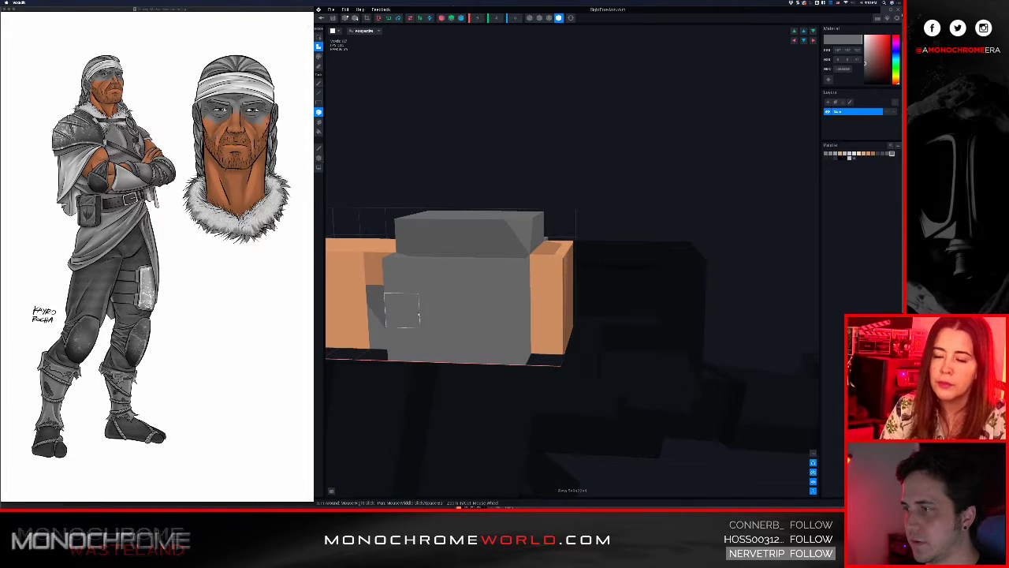
{"action": "right_click_drag", "start_coordinate": [399, 311], "coordinate": [405, 310]}
{"action": "left_click_drag", "start_coordinate": [359, 312], "coordinate": [377, 342]}
Check the raised guard from above, save the forearm model and return to the character rig
{"action": "right_click_drag", "start_coordinate": [476, 318], "coordinate": [476, 318]}
{"action": "scroll", "coordinate": [476, 318], "scroll_direction": "down", "scroll_amount": 4}
{"action": "right_click_drag", "start_coordinate": [593, 301], "coordinate": [444, 101]}
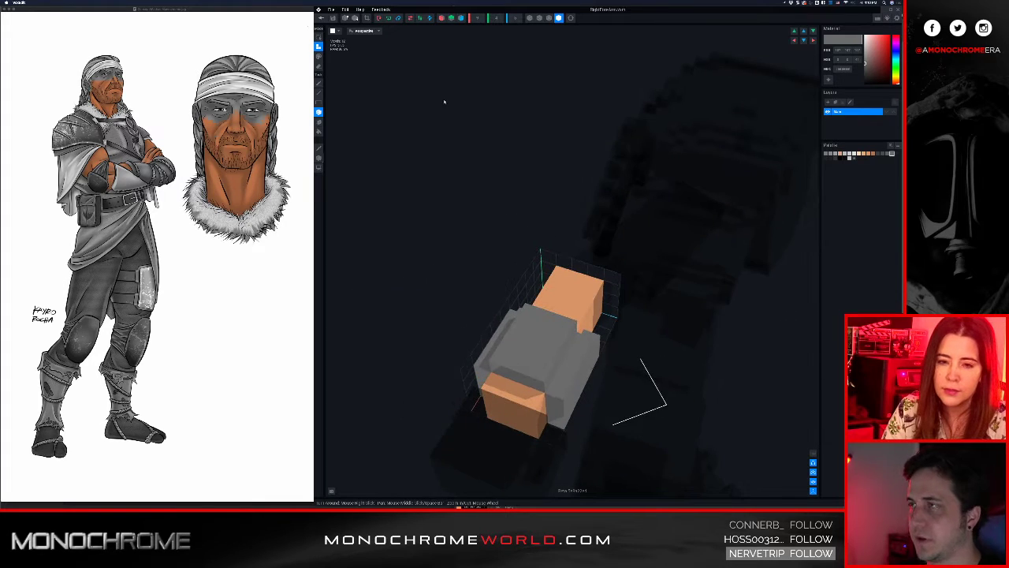
{"action": "left_click", "coordinate": [322, 20]}
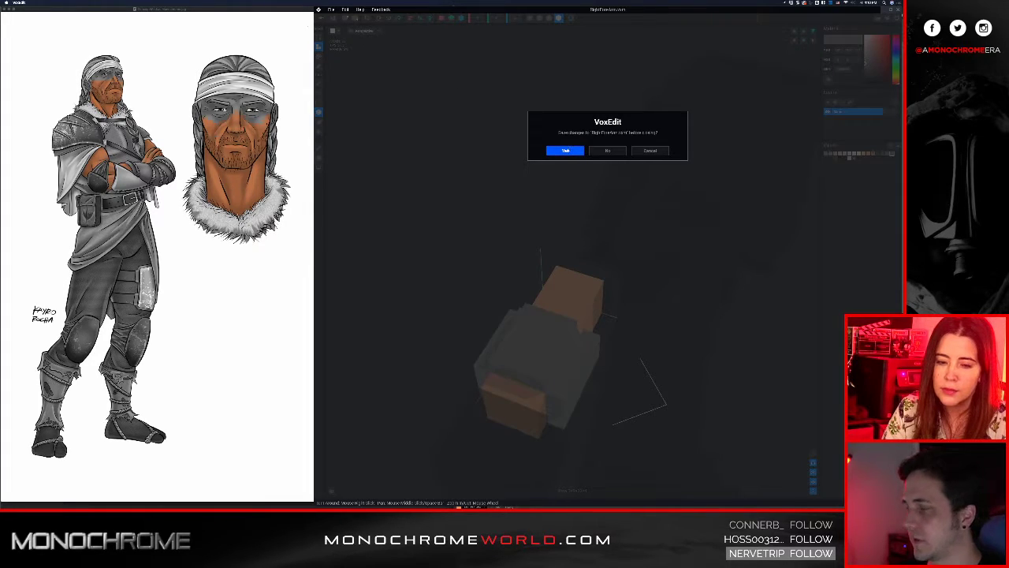
{"action": "left_click", "coordinate": [566, 150]}
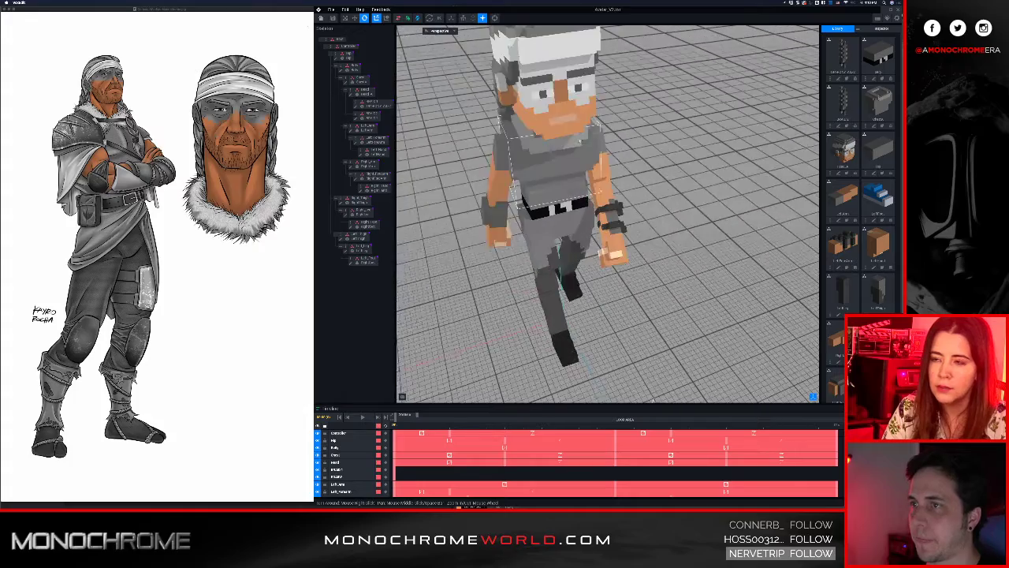
Inspect the raised guard on the rigged character's right forearm from behind and from the side
{"action": "right_click_drag", "start_coordinate": [571, 151], "coordinate": [574, 186]}
{"action": "scroll", "coordinate": [582, 174], "scroll_direction": "down", "scroll_amount": 4}
{"action": "right_click_drag", "start_coordinate": [542, 234], "coordinate": [439, 207]}
{"action": "scroll", "coordinate": [541, 233], "scroll_direction": "up", "scroll_amount": 3}
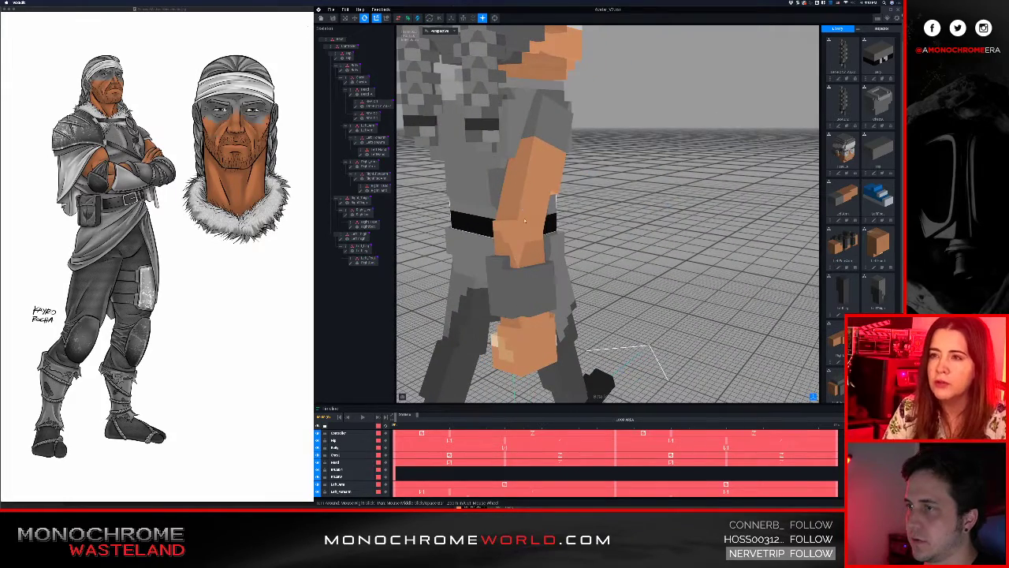
{"action": "right_click_drag", "start_coordinate": [525, 225], "coordinate": [526, 224]}
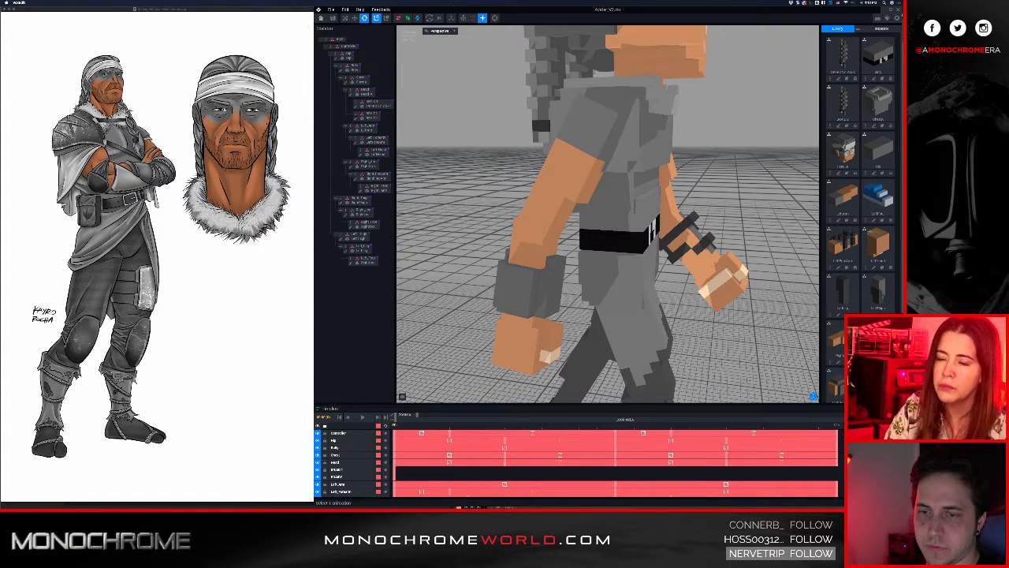
Switch the rig to another animation and examine the right elbow and forearm guard from the side and back
{"action": "left_click", "coordinate": [624, 385]}
{"action": "scroll", "coordinate": [624, 238], "scroll_direction": "down", "scroll_amount": 5}
{"action": "right_click_drag", "start_coordinate": [578, 171], "coordinate": [577, 171]}
{"action": "middle_click_drag", "start_coordinate": [552, 154], "coordinate": [517, 186]}
{"action": "right_click_drag", "start_coordinate": [561, 187], "coordinate": [561, 187]}
{"action": "scroll", "coordinate": [563, 188], "scroll_direction": "up", "scroll_amount": 5}
{"action": "right_click_drag", "start_coordinate": [647, 206], "coordinate": [631, 231]}
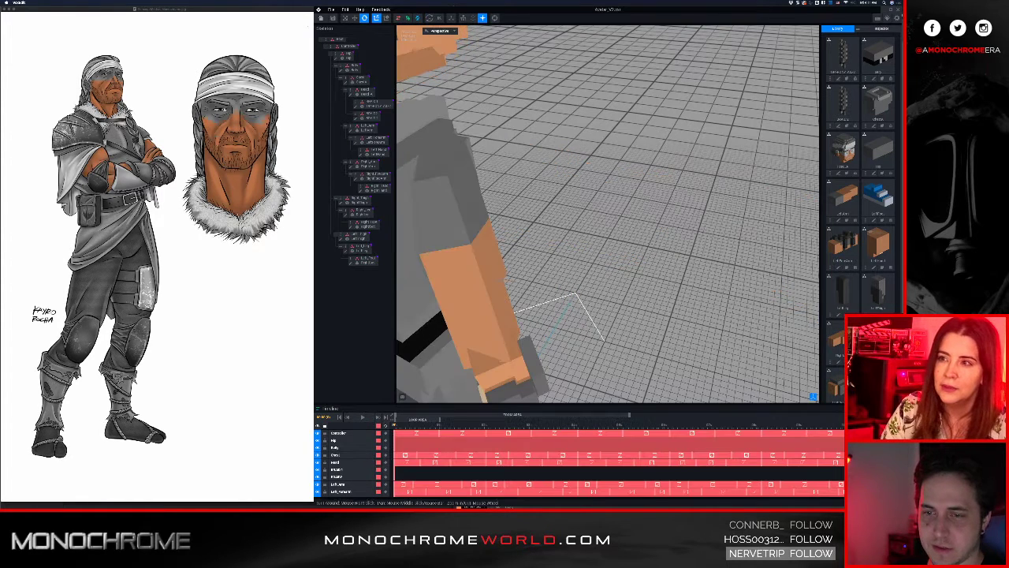
{"action": "scroll", "coordinate": [552, 315], "scroll_direction": "down", "scroll_amount": 3}
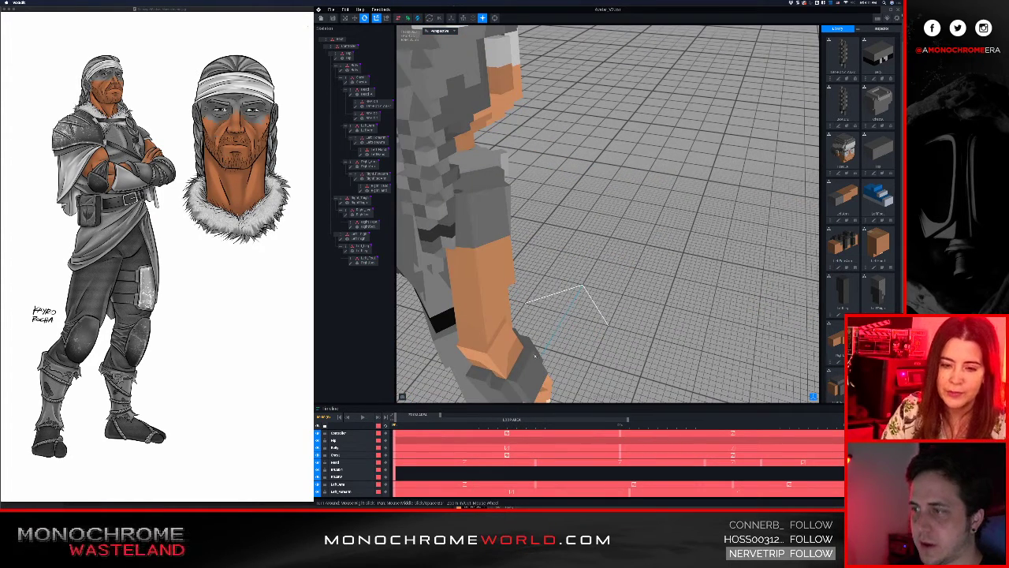
{"action": "right_click_drag", "start_coordinate": [505, 346], "coordinate": [536, 339]}
{"action": "right_click_drag", "start_coordinate": [578, 378], "coordinate": [505, 270]}
{"action": "scroll", "coordinate": [542, 236], "scroll_direction": "up", "scroll_amount": 5}
{"action": "middle_click_drag", "start_coordinate": [504, 270], "coordinate": [604, 242]}
{"action": "scroll", "coordinate": [603, 243], "scroll_direction": "up", "scroll_amount": 2}
{"action": "right_click_drag", "start_coordinate": [577, 252], "coordinate": [577, 252]}
{"action": "scroll", "coordinate": [595, 221], "scroll_direction": "down", "scroll_amount": 3}
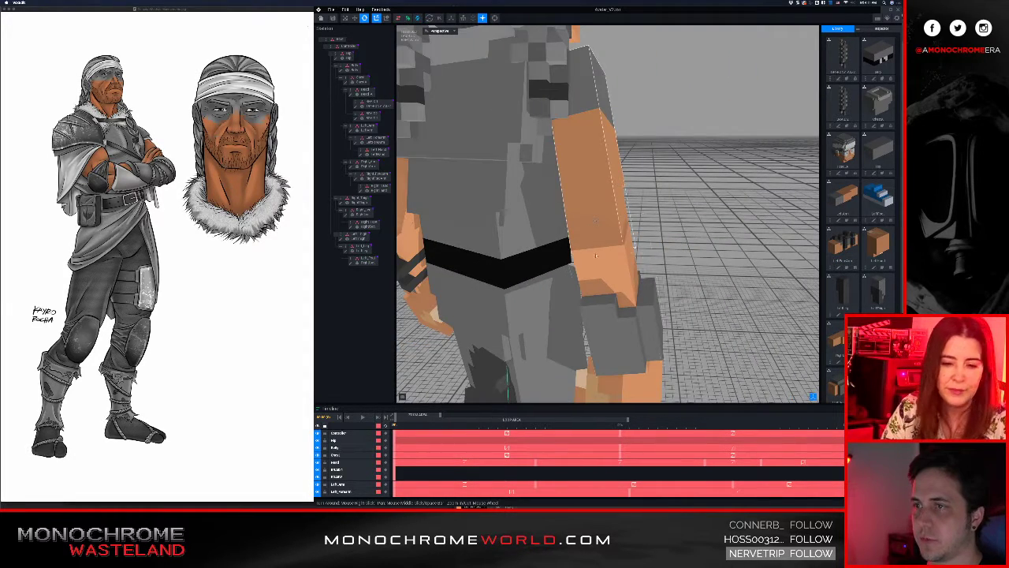
Open the right forearm's model for voxel editing and mix a very dark grey as the drawing colour
{"action": "left_click_drag", "start_coordinate": [595, 255], "coordinate": [596, 255]}
{"action": "left_click", "coordinate": [597, 254]}
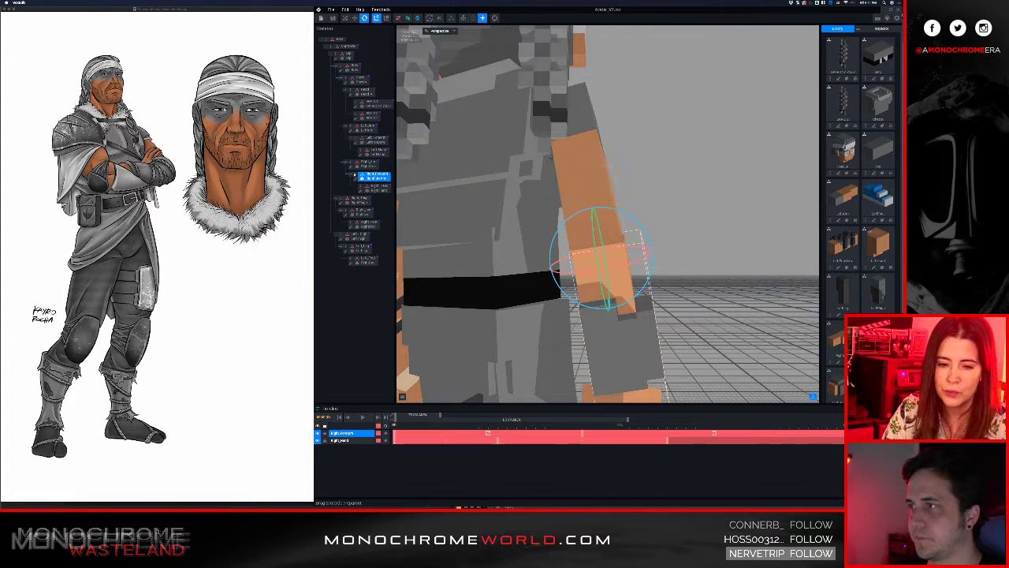
{"action": "left_click", "coordinate": [356, 180]}
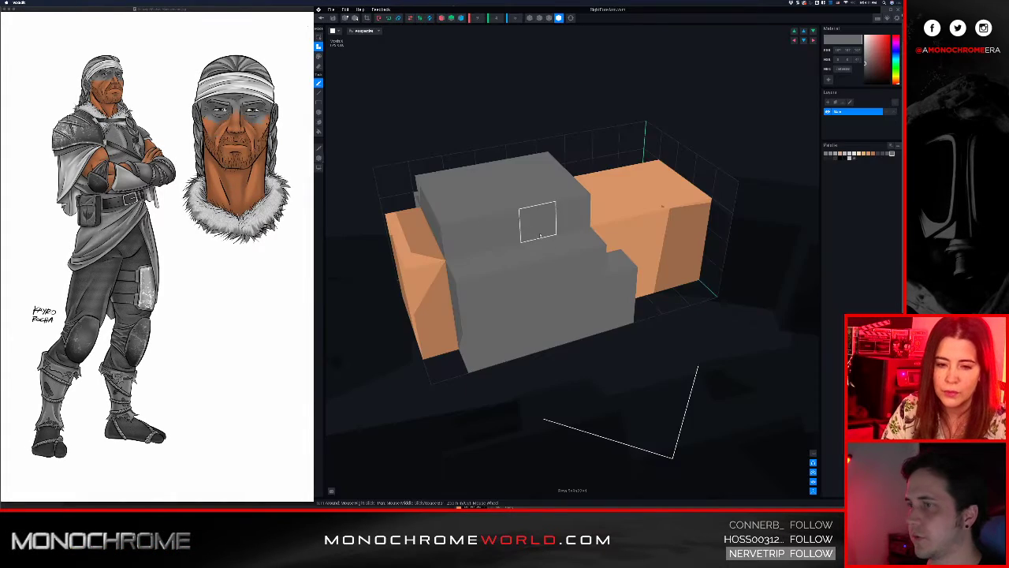
{"action": "right_click_drag", "start_coordinate": [573, 252], "coordinate": [572, 252]}
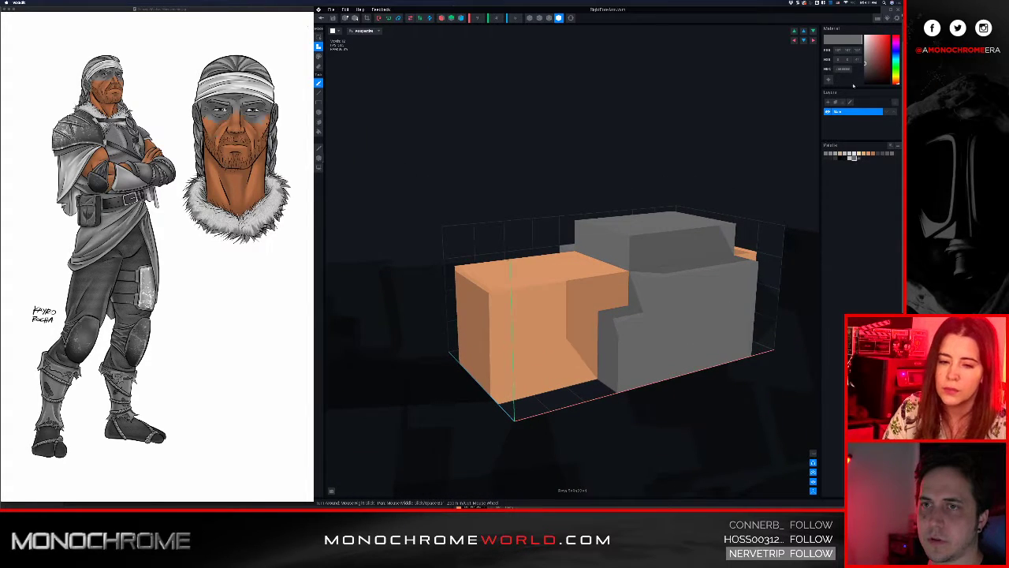
{"action": "left_click_drag", "start_coordinate": [866, 68], "coordinate": [857, 78]}
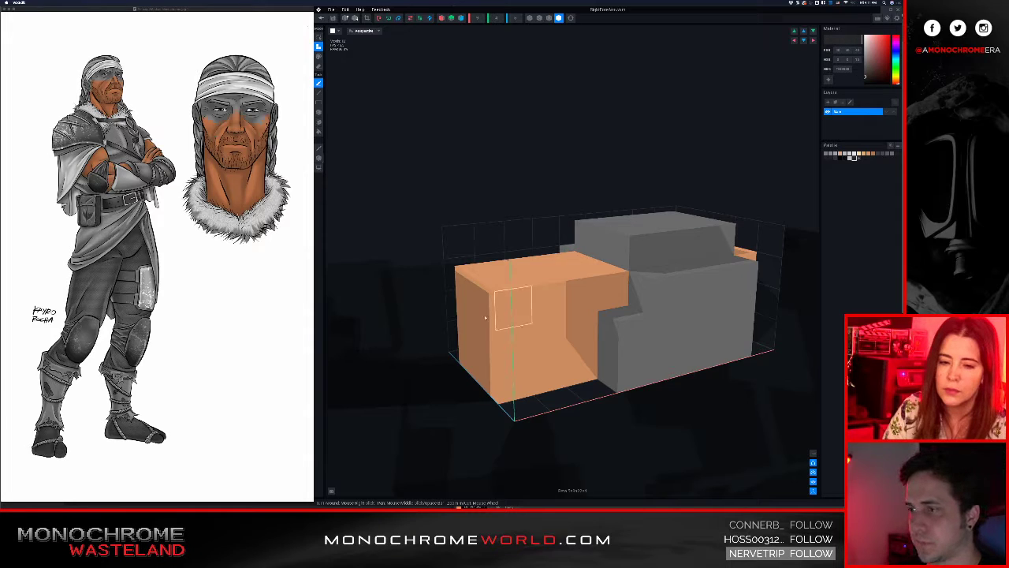
Add a dark grey pad to the forearm's side at the elbow end, two voxels wide and full height
{"action": "right_click_drag", "start_coordinate": [486, 318], "coordinate": [488, 319]}
{"action": "left_click_drag", "start_coordinate": [516, 315], "coordinate": [520, 376]}
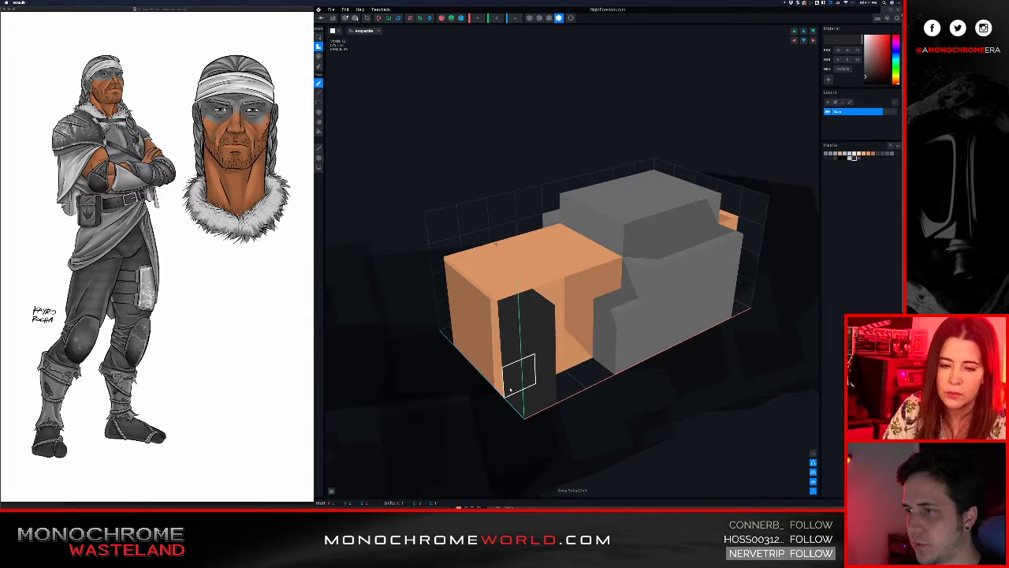
{"action": "right_click_drag", "start_coordinate": [507, 334], "coordinate": [542, 337]}
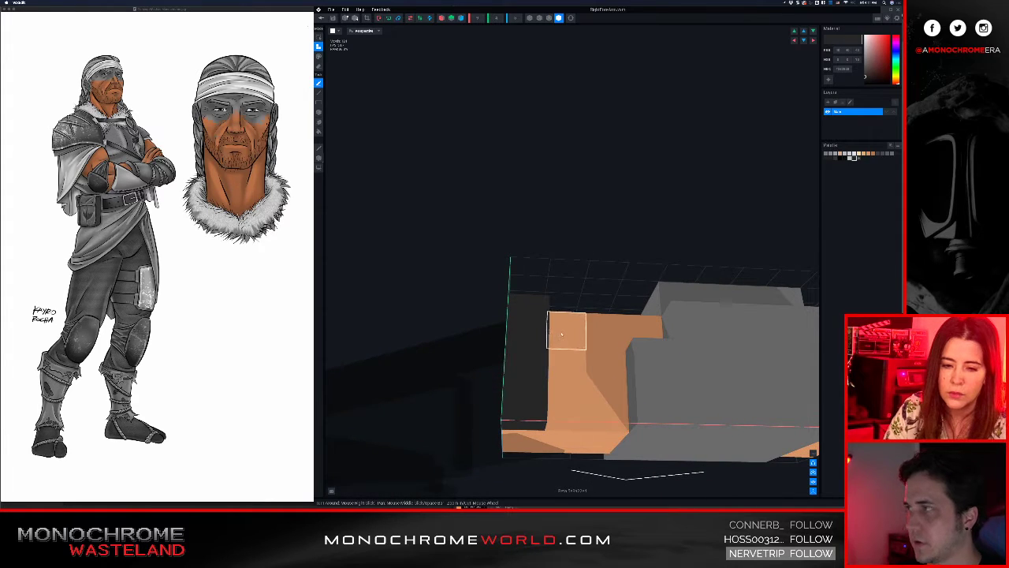
{"action": "left_click_drag", "start_coordinate": [561, 335], "coordinate": [563, 412]}
{"action": "right_click_drag", "start_coordinate": [557, 437], "coordinate": [538, 421]}
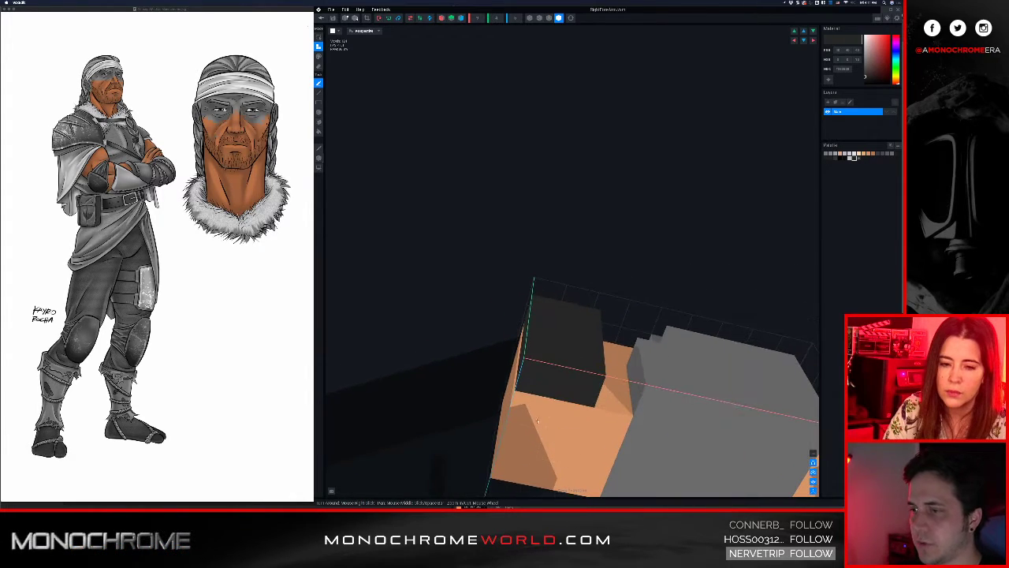
Extend the dark grey elbow pad over the forearm's upper face and trim the pad's outer top edge
{"action": "right_click_drag", "start_coordinate": [517, 473], "coordinate": [549, 453]}
{"action": "right_click_drag", "start_coordinate": [539, 337], "coordinate": [538, 347]}
{"action": "left_click_drag", "start_coordinate": [516, 310], "coordinate": [520, 381]}
{"action": "left_click_drag", "start_coordinate": [554, 340], "coordinate": [560, 399]}
{"action": "right_click_drag", "start_coordinate": [560, 407], "coordinate": [559, 423]}
{"action": "scroll", "coordinate": [563, 407], "scroll_direction": "down", "scroll_amount": 3}
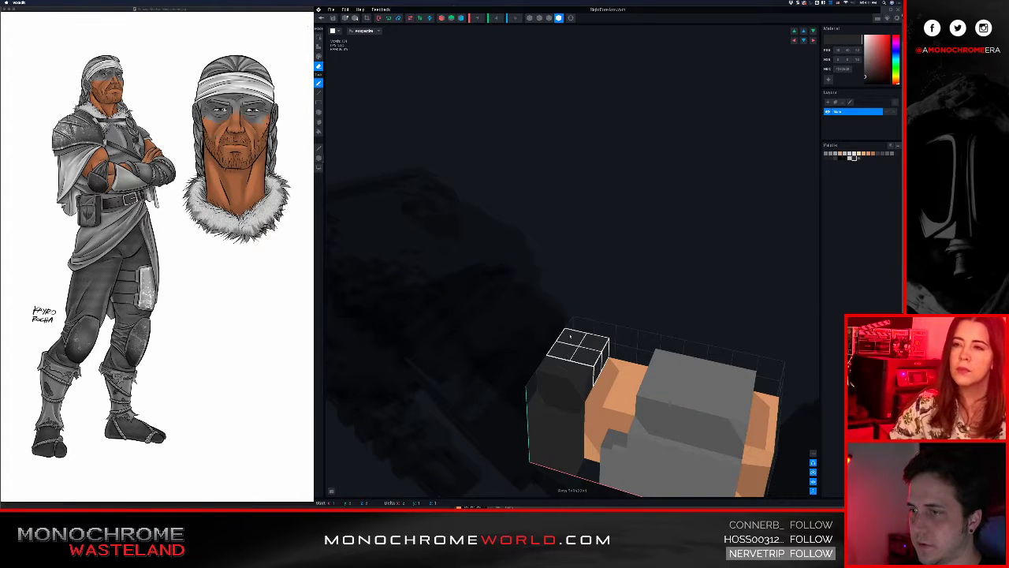
{"action": "right_click_drag", "start_coordinate": [570, 337], "coordinate": [573, 414]}
{"action": "scroll", "coordinate": [573, 414], "scroll_direction": "up", "scroll_amount": 3}
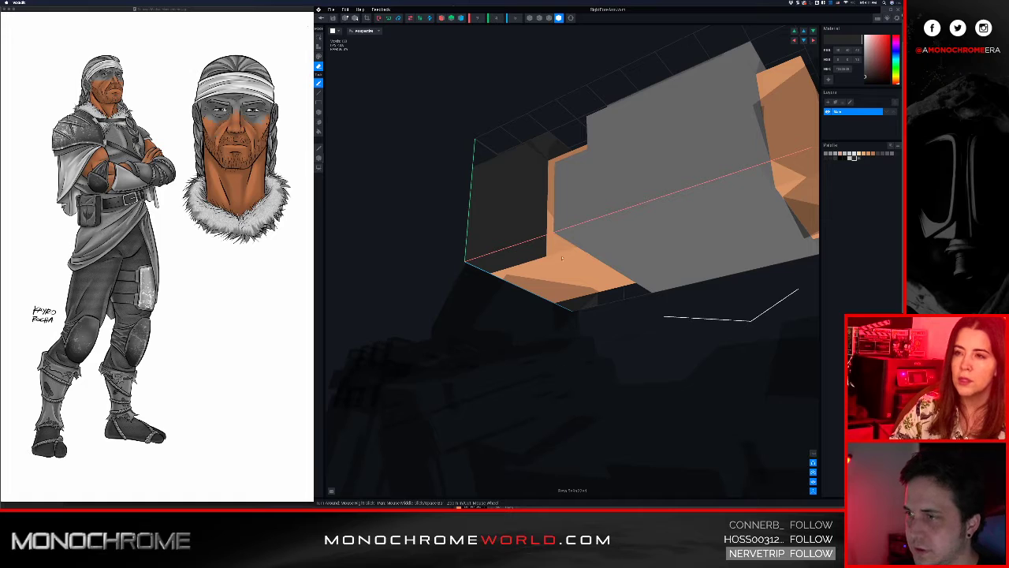
{"action": "right_click_drag", "start_coordinate": [562, 257], "coordinate": [564, 259]}
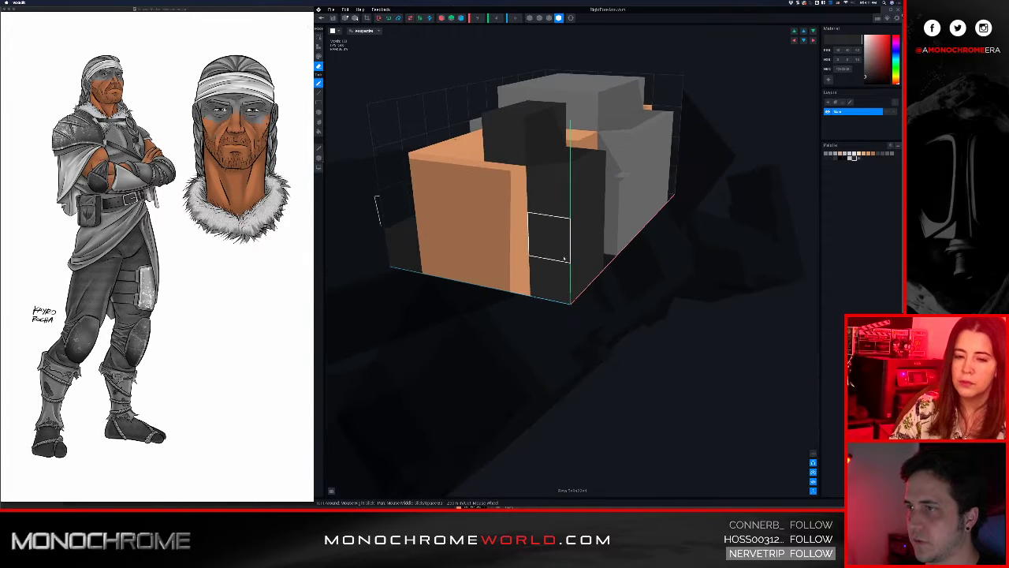
Paint the adjoining column of the elbow's end face dark grey and check the pad from below
{"action": "left_click", "coordinate": [532, 234]}
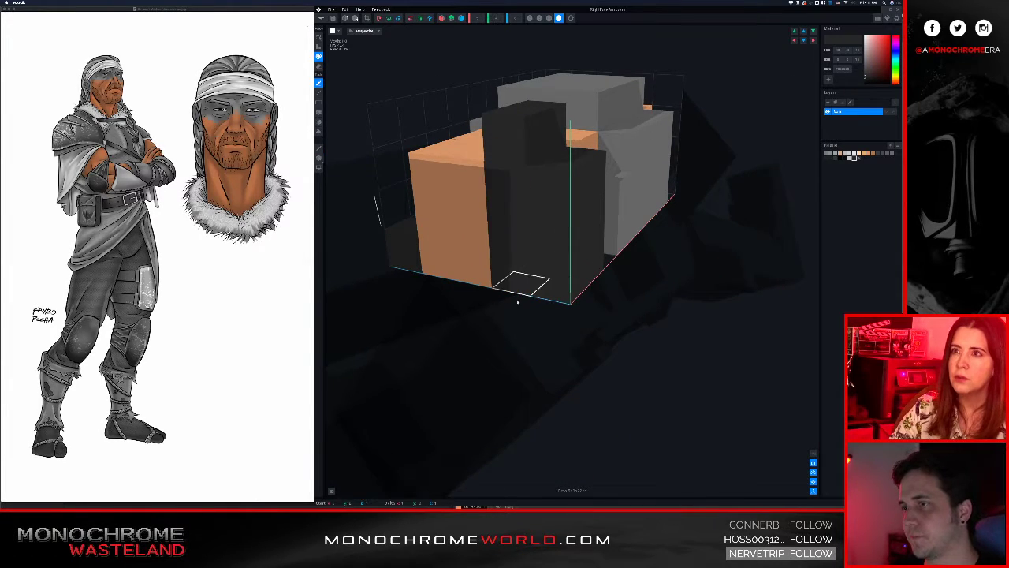
{"action": "right_click_drag", "start_coordinate": [532, 234], "coordinate": [545, 331]}
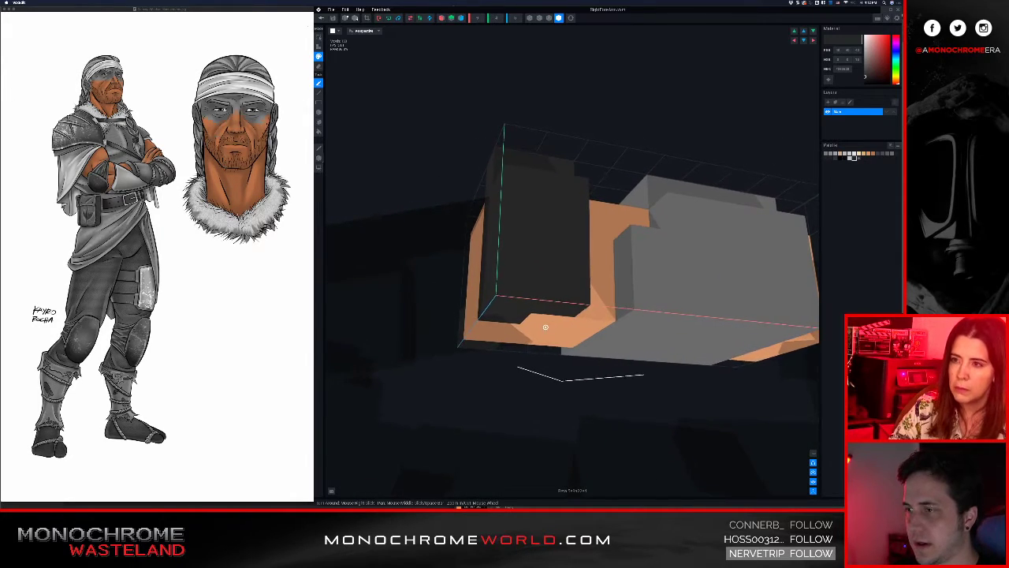
{"action": "scroll", "coordinate": [545, 331], "scroll_direction": "down", "scroll_amount": 2}
{"action": "scroll", "coordinate": [578, 310], "scroll_direction": "down", "scroll_amount": 5}
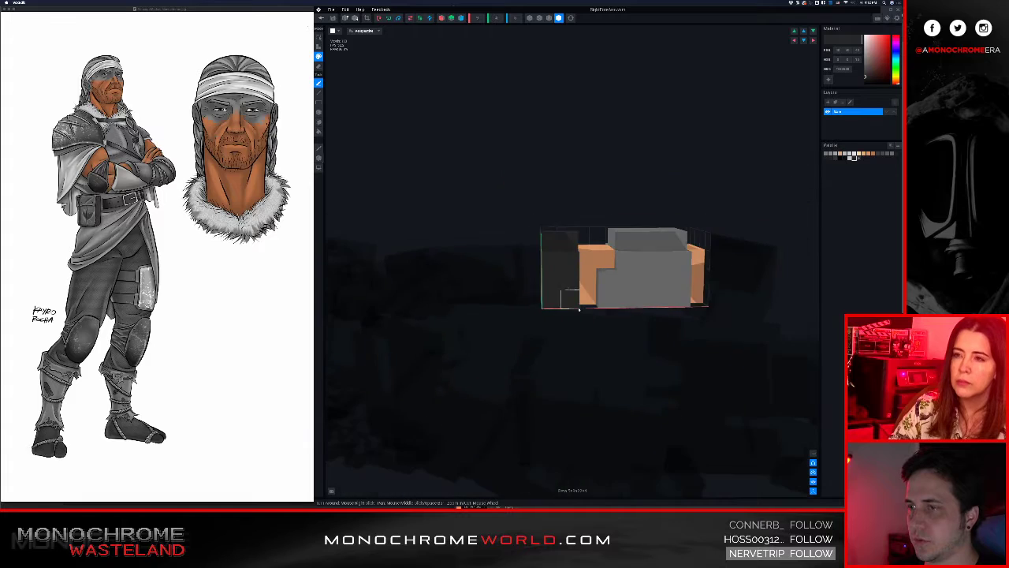
{"action": "right_click_drag", "start_coordinate": [593, 298], "coordinate": [593, 297]}
{"action": "scroll", "coordinate": [593, 298], "scroll_direction": "up", "scroll_amount": 5}
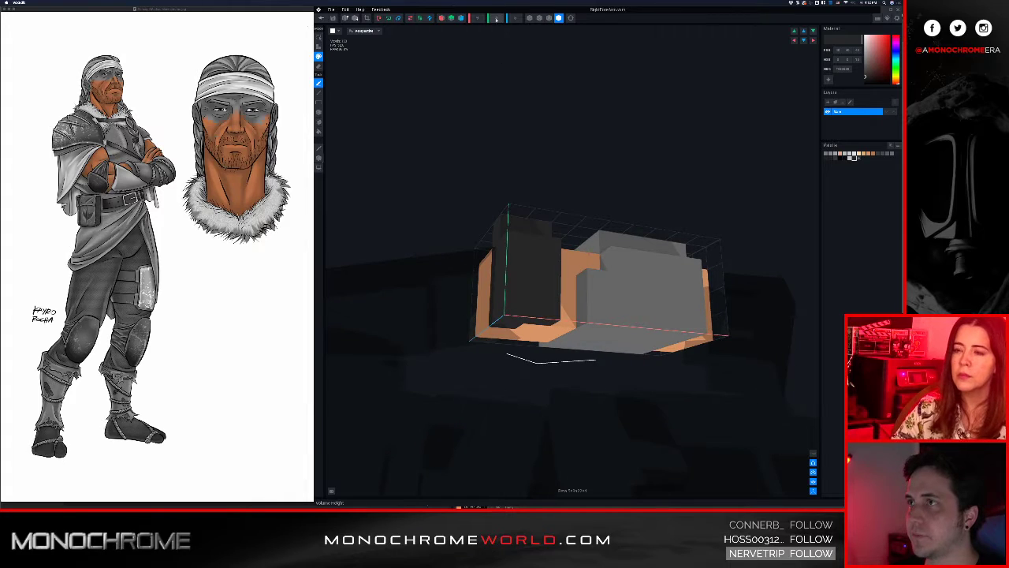
Enlarge the volume height by one voxel, move the whole forearm up one voxel and save the model
{"action": "key", "text": "Return"}
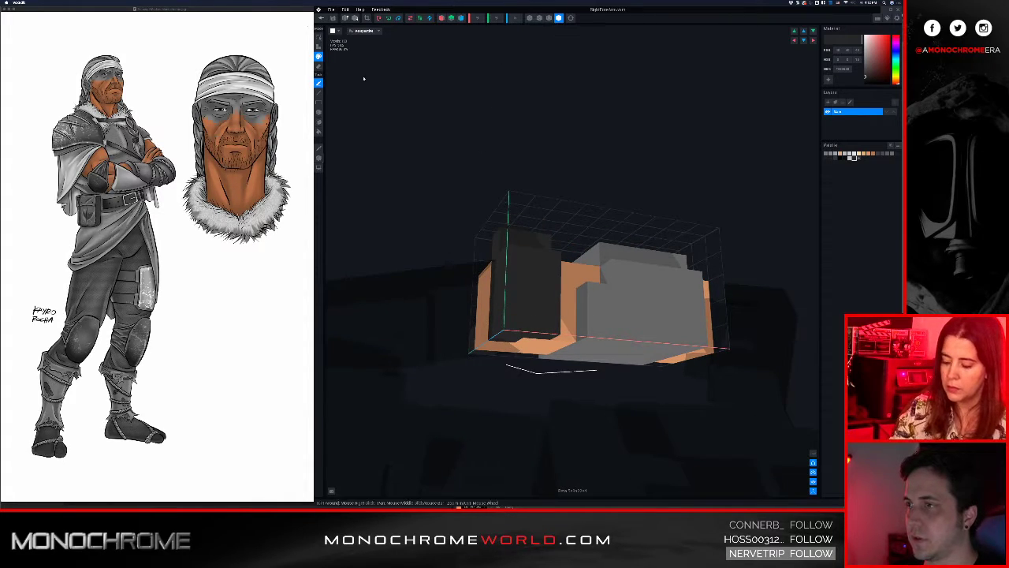
{"action": "left_click", "coordinate": [318, 38]}
{"action": "left_click", "coordinate": [318, 122]}
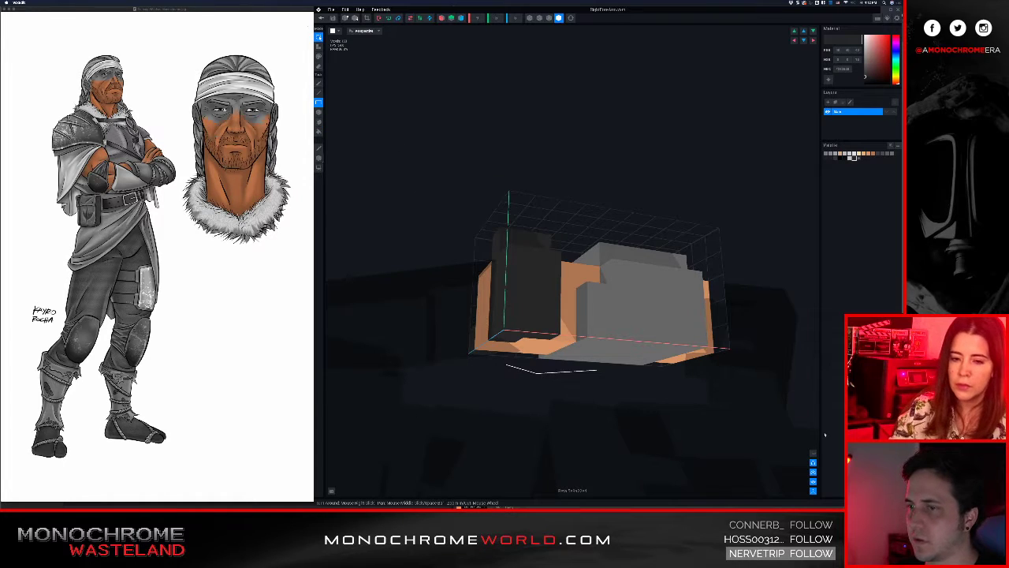
{"action": "left_click_drag", "start_coordinate": [418, 181], "coordinate": [745, 420]}
{"action": "right_click_drag", "start_coordinate": [654, 284], "coordinate": [652, 281]}
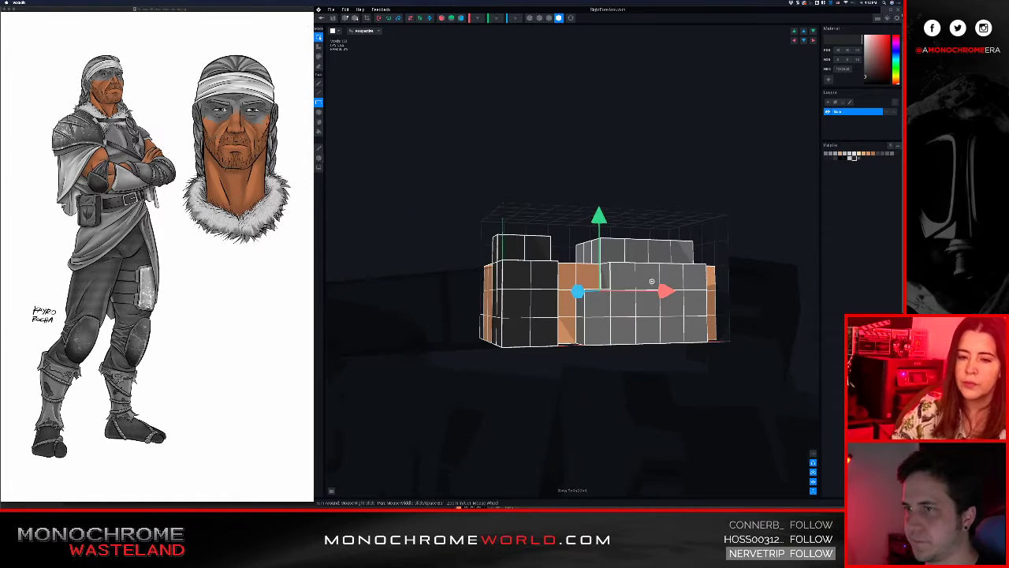
{"action": "left_click_drag", "start_coordinate": [600, 187], "coordinate": [599, 162]}
{"action": "key", "text": "super+s"}
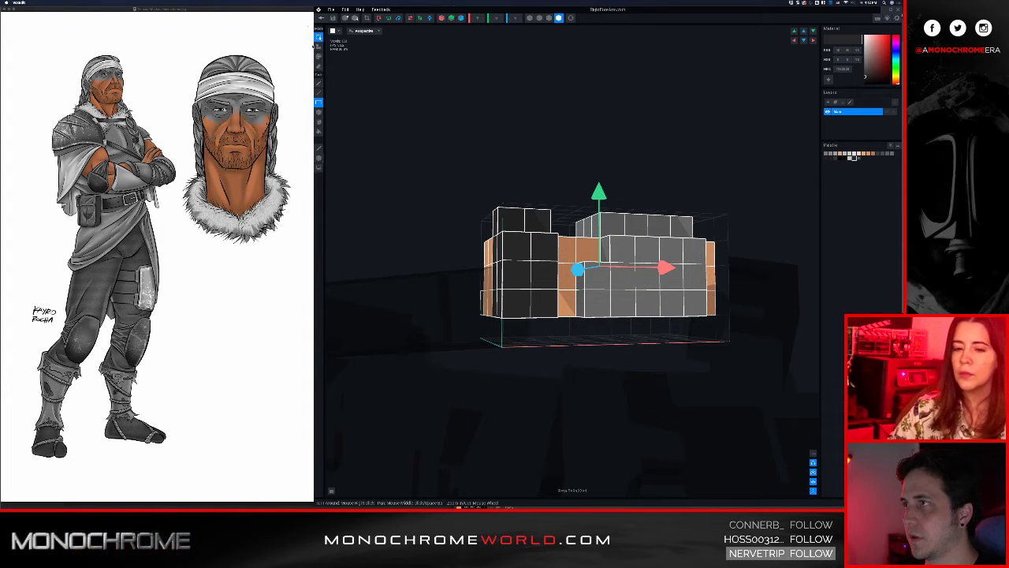
Move the forearm's pivot up by one voxel to match the shifted geometry
{"action": "left_click", "coordinate": [318, 47]}
{"action": "left_click", "coordinate": [319, 158]}
{"action": "left_click", "coordinate": [526, 244]}
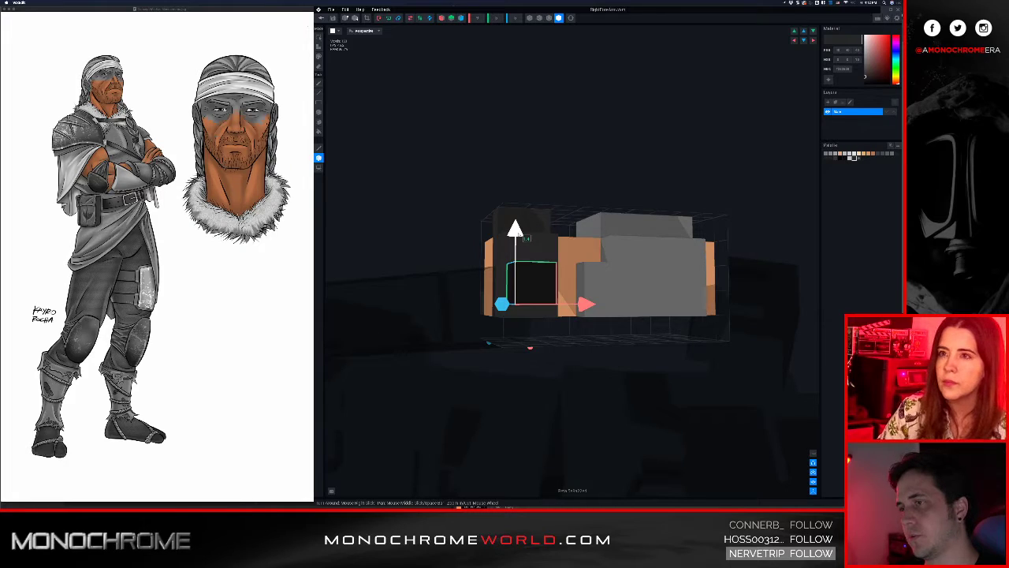
{"action": "left_click_drag", "start_coordinate": [515, 229], "coordinate": [515, 208]}
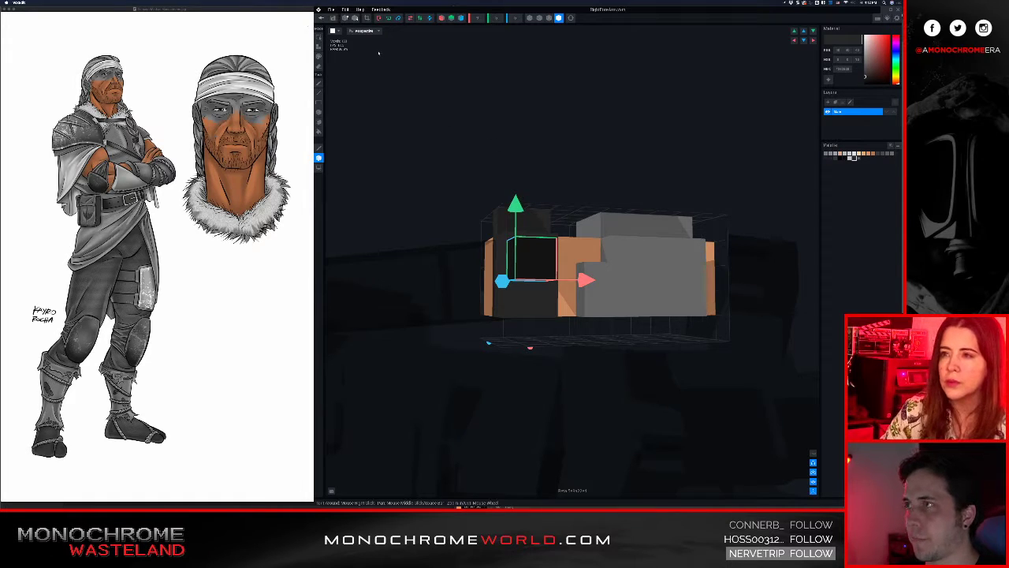
Extend the dark grey elbow pad one voxel beneath the forearm and erase the excess voxels along its edge
{"action": "left_click", "coordinate": [319, 47]}
{"action": "mouse_move", "coordinate": [554, 319]}
{"action": "right_mouse_down"}
{"action": "mouse_move", "coordinate": [541, 292]}
{"action": "mouse_move", "coordinate": [542, 307]}
{"action": "right_mouse_up"}
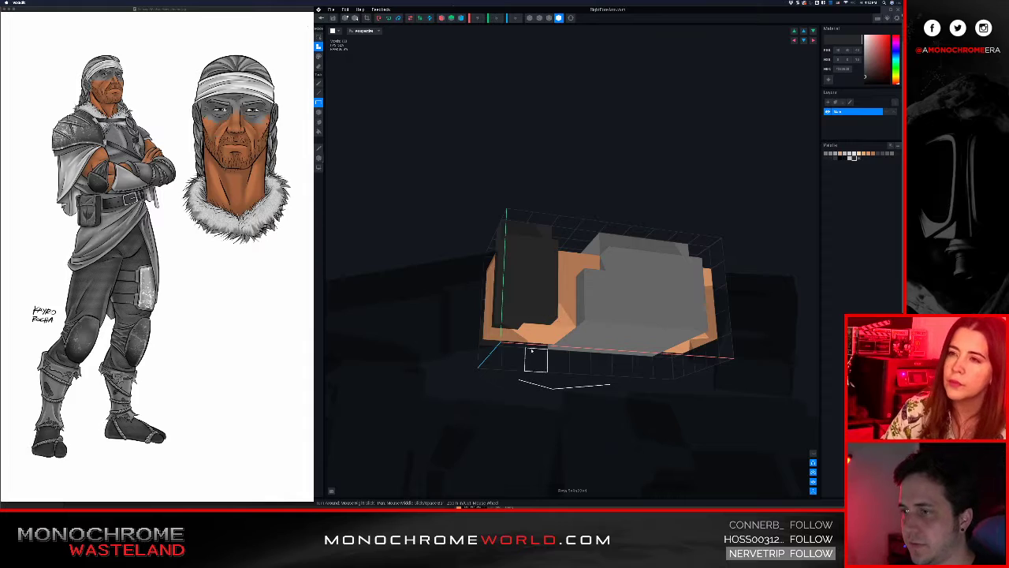
{"action": "right_click_drag", "start_coordinate": [531, 351], "coordinate": [514, 358]}
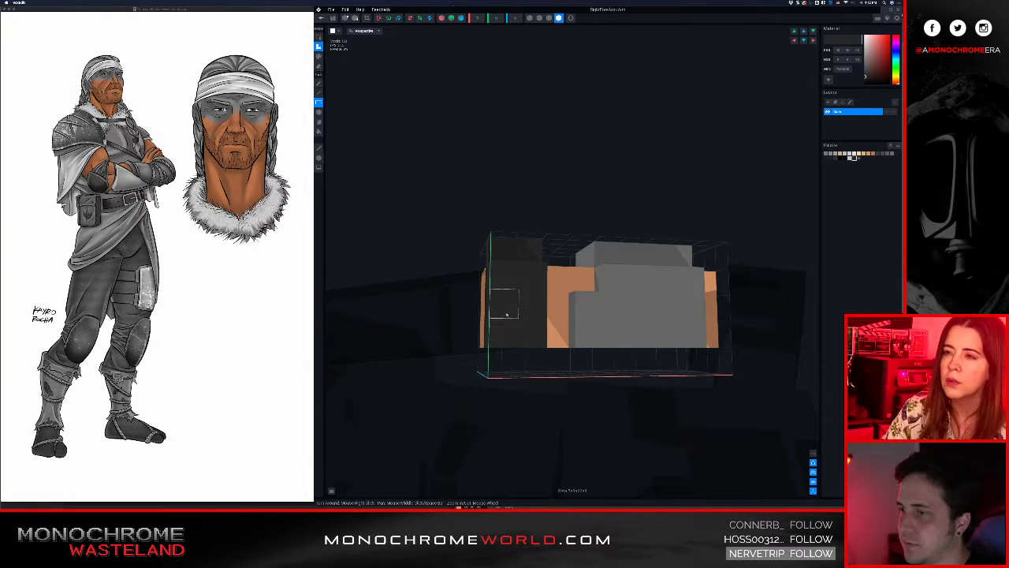
{"action": "right_click_drag", "start_coordinate": [507, 315], "coordinate": [520, 317]}
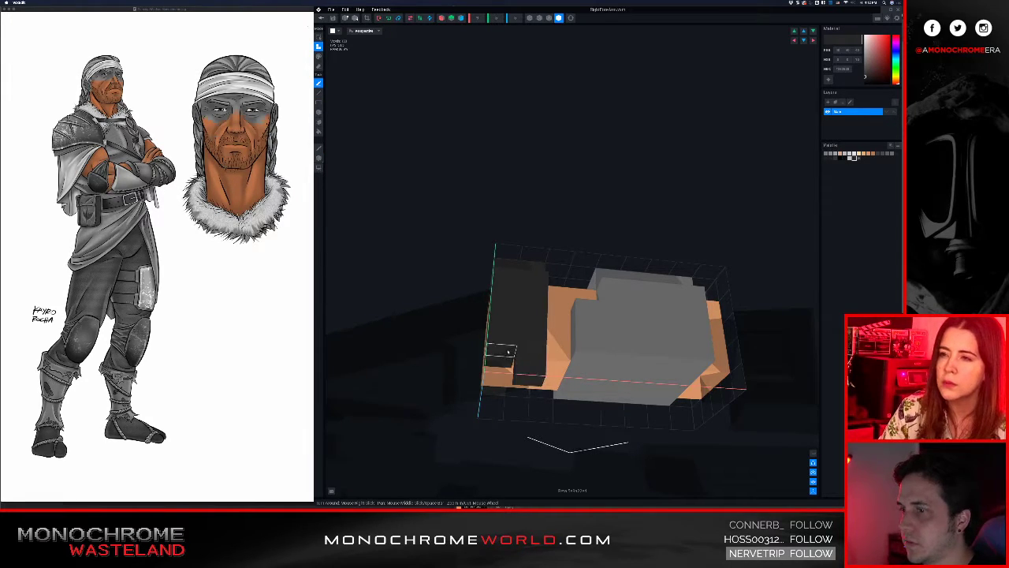
{"action": "right_click_drag", "start_coordinate": [497, 357], "coordinate": [452, 360]}
{"action": "left_click", "coordinate": [466, 342]}
{"action": "left_click", "coordinate": [457, 368]}
{"action": "left_click", "coordinate": [457, 369]}
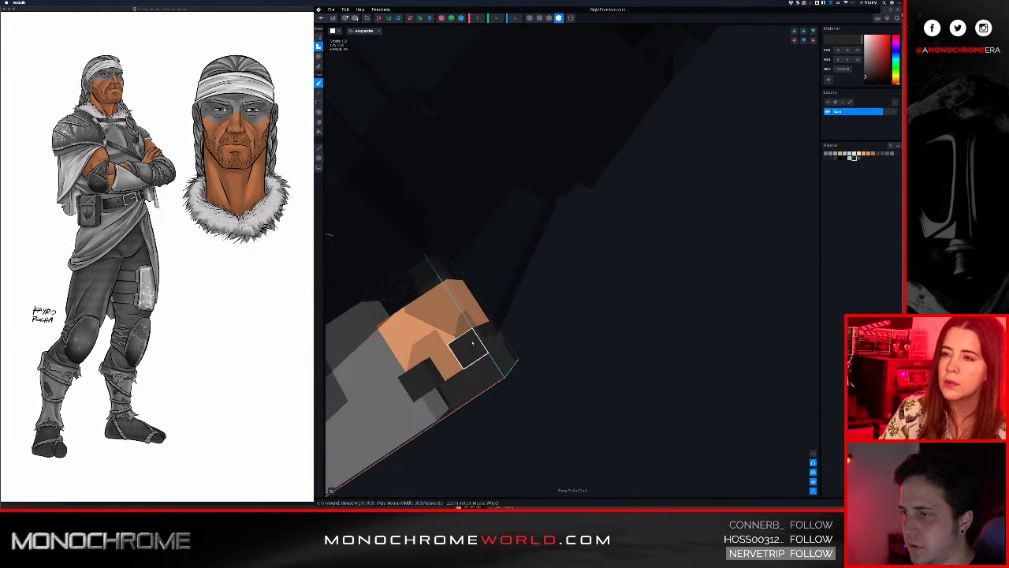
{"action": "key", "text": "r"}
{"action": "left_click", "coordinate": [424, 380]}
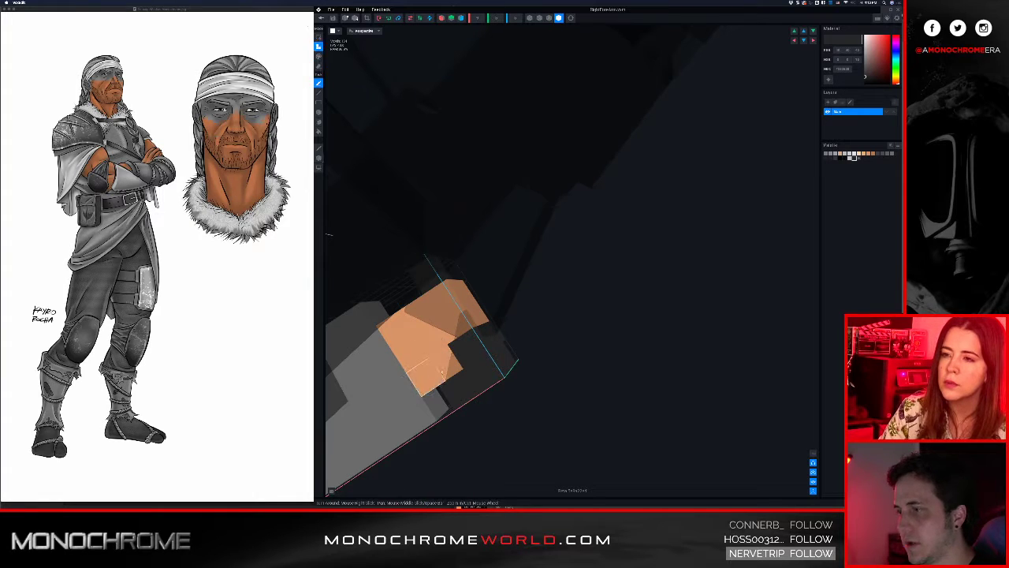
{"action": "left_click", "coordinate": [446, 369]}
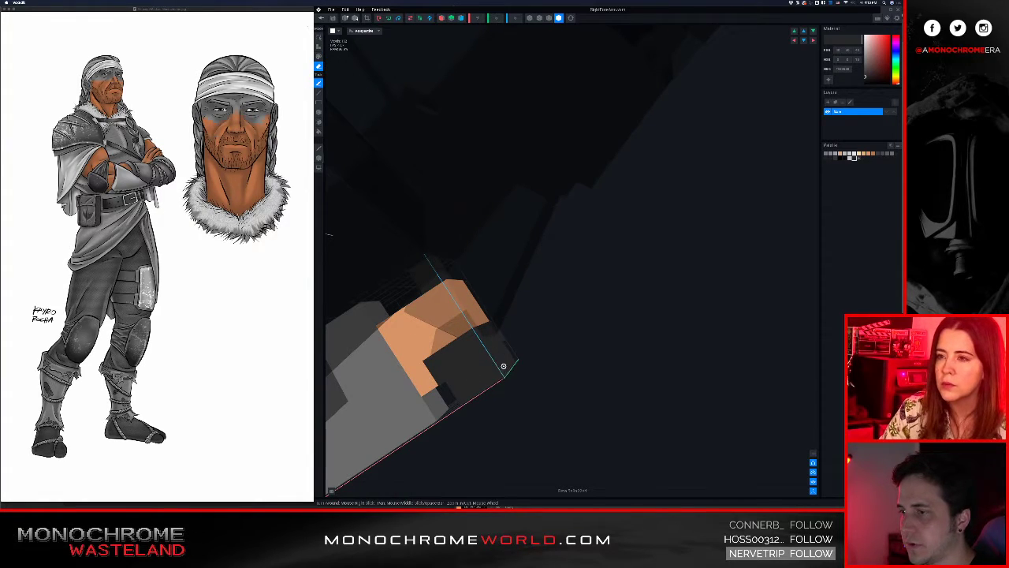
Sample the elbow pad's dark grey and mix a slightly lighter shade from it
{"action": "right_click_drag", "start_coordinate": [497, 361], "coordinate": [557, 272]}
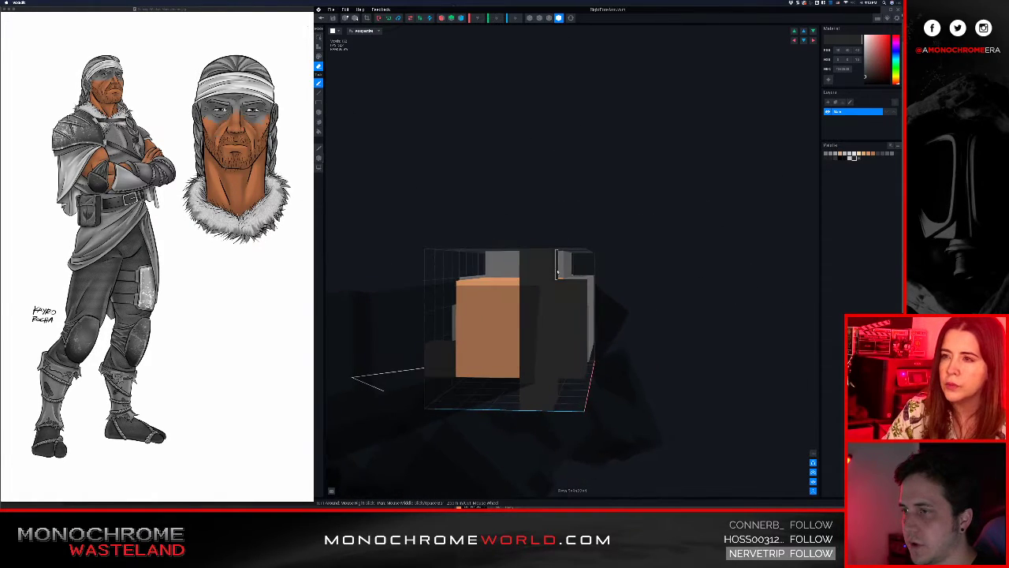
{"action": "right_click_drag", "start_coordinate": [549, 332], "coordinate": [548, 333]}
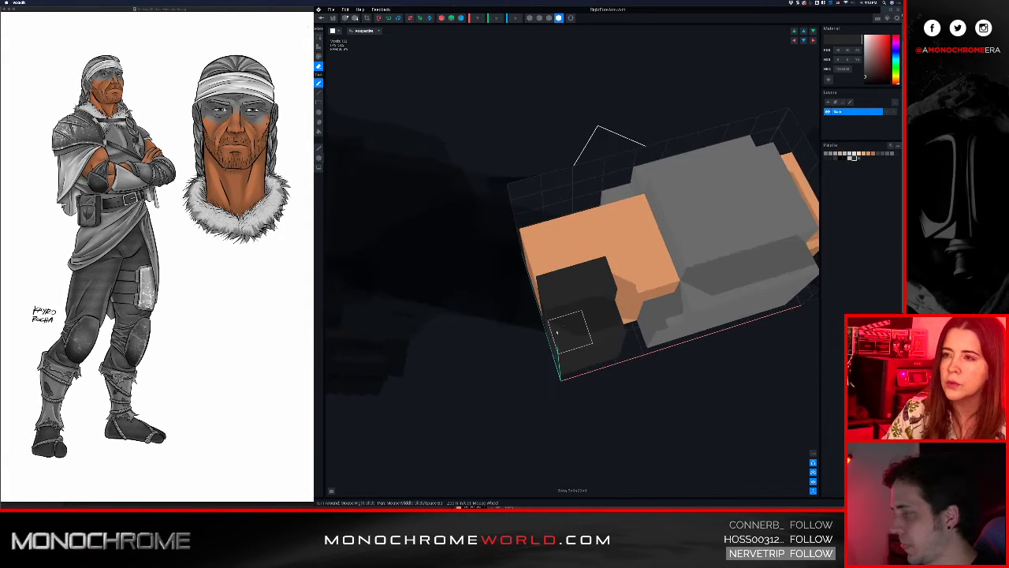
{"action": "right_click_drag", "start_coordinate": [590, 299], "coordinate": [599, 271]}
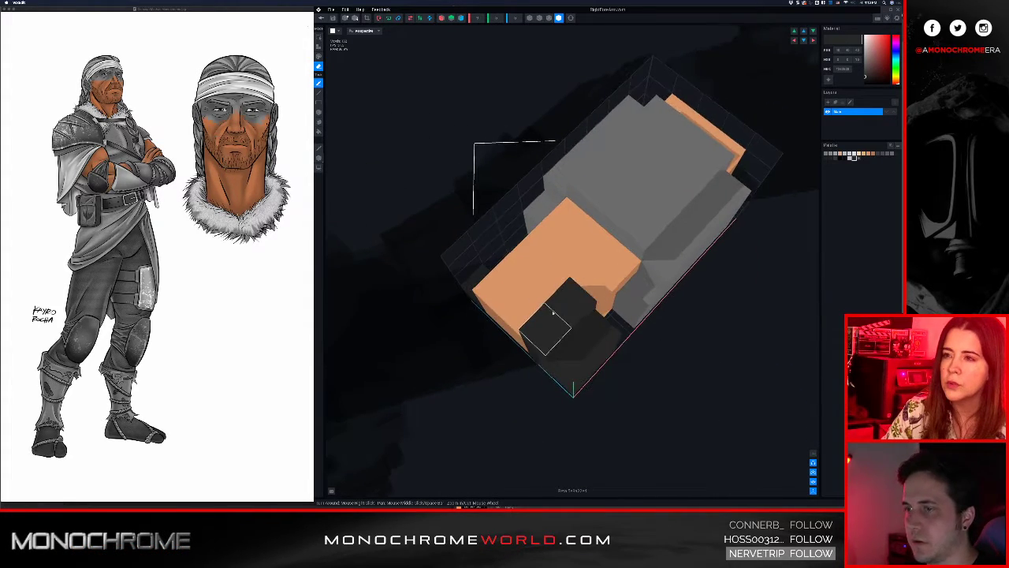
{"action": "key", "text": "i"}
{"action": "left_click", "coordinate": [557, 313]}
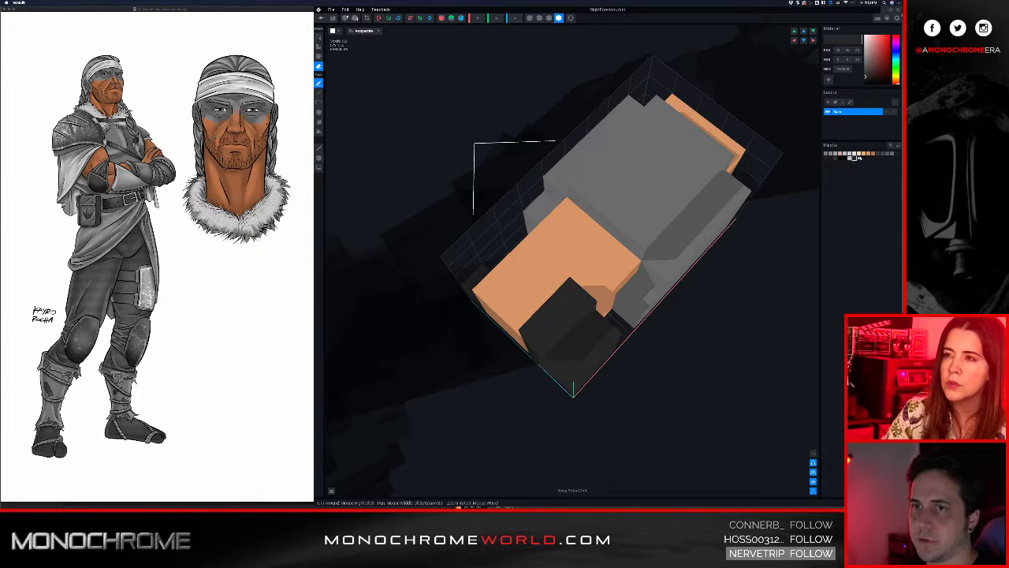
{"action": "left_click_drag", "start_coordinate": [865, 75], "coordinate": [863, 72]}
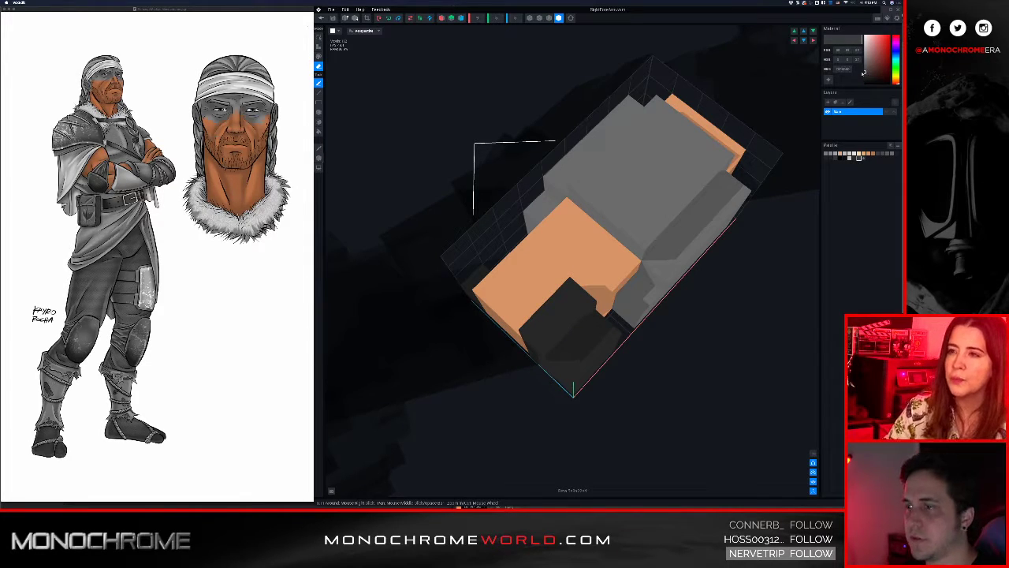
{"action": "right_click_drag", "start_coordinate": [555, 142], "coordinate": [548, 306]}
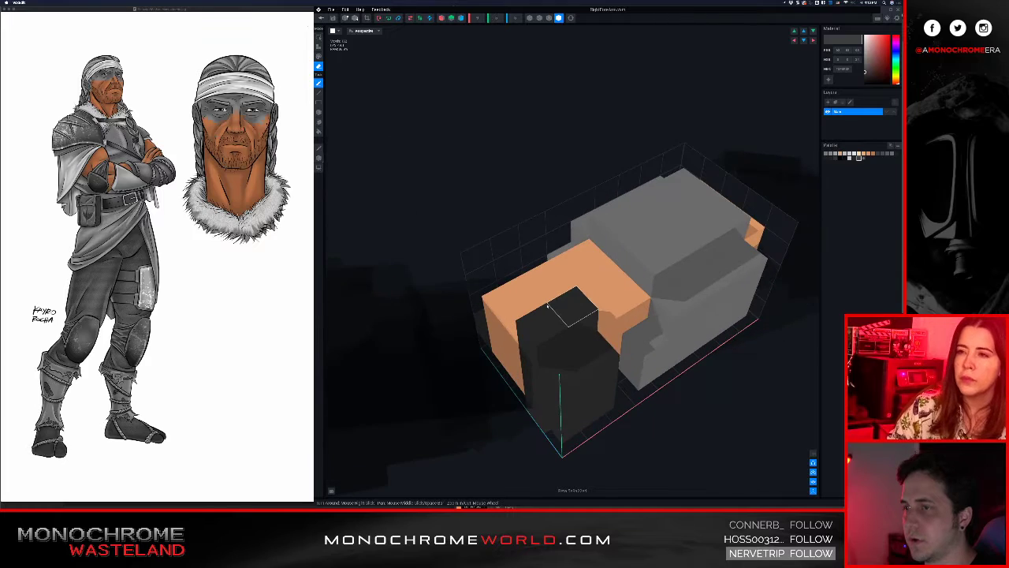
Save the forearm changes while returning to the character rig and examine the right elbow pad up close
{"action": "left_click", "coordinate": [321, 19]}
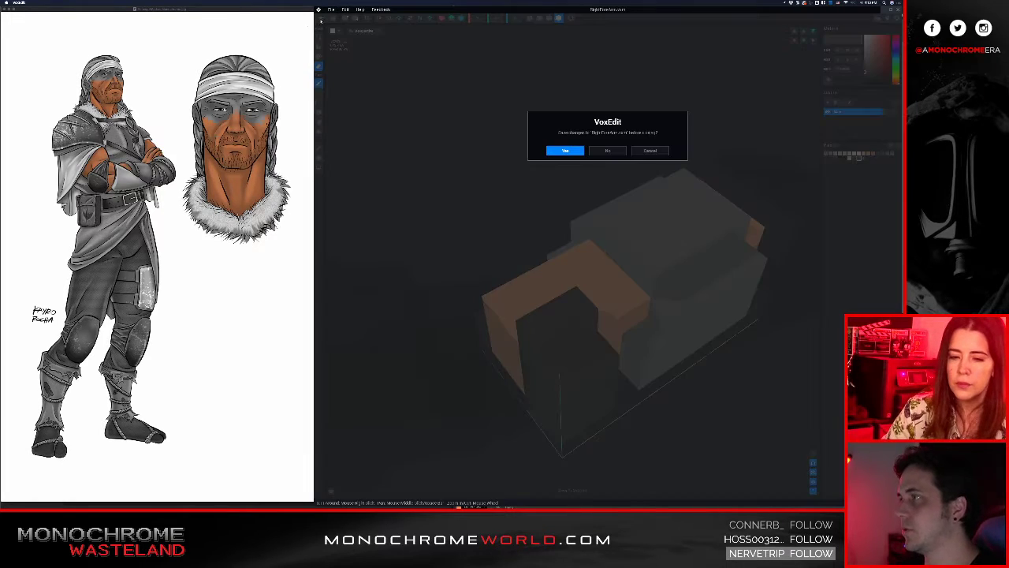
{"action": "left_click", "coordinate": [562, 150]}
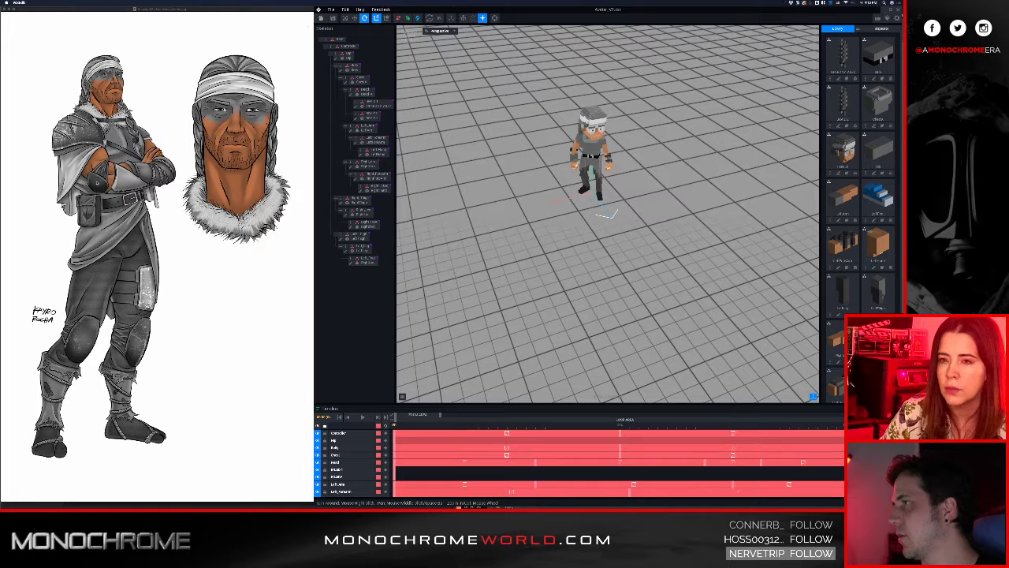
{"action": "scroll", "coordinate": [552, 103], "scroll_direction": "up", "scroll_amount": 5}
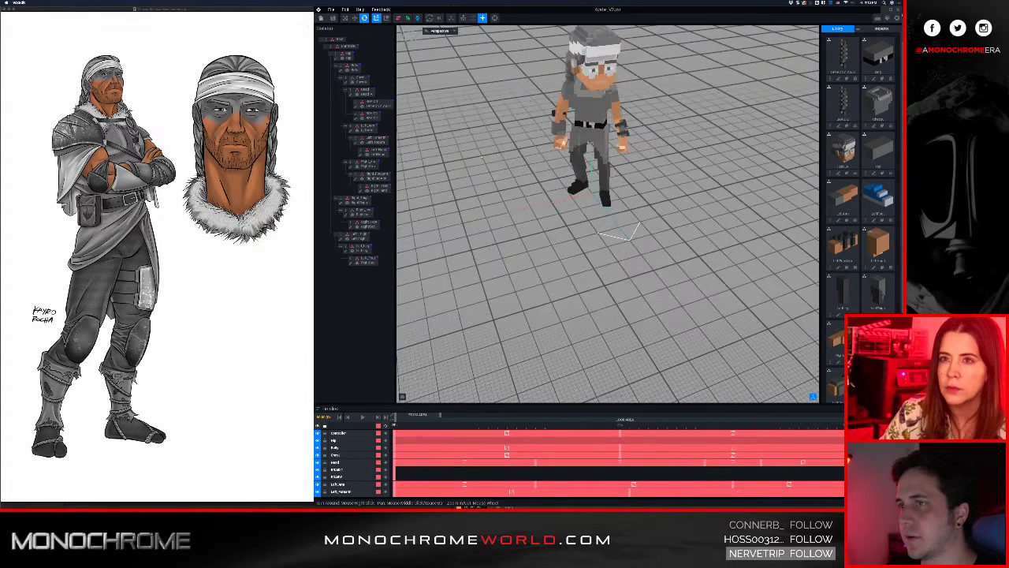
{"action": "middle_click_drag", "start_coordinate": [552, 98], "coordinate": [555, 200]}
{"action": "scroll", "coordinate": [556, 201], "scroll_direction": "up", "scroll_amount": 5}
{"action": "right_click_drag", "start_coordinate": [528, 223], "coordinate": [517, 248]}
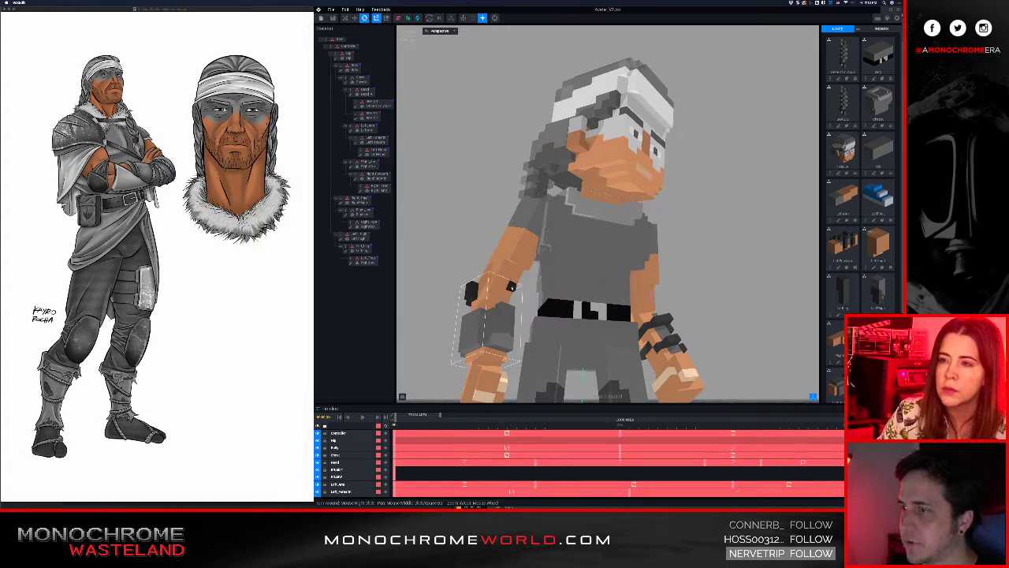
{"action": "right_click_drag", "start_coordinate": [511, 288], "coordinate": [513, 289]}
{"action": "scroll", "coordinate": [513, 289], "scroll_direction": "up", "scroll_amount": 5}
{"action": "scroll", "coordinate": [667, 326], "scroll_direction": "down", "scroll_amount": 3}
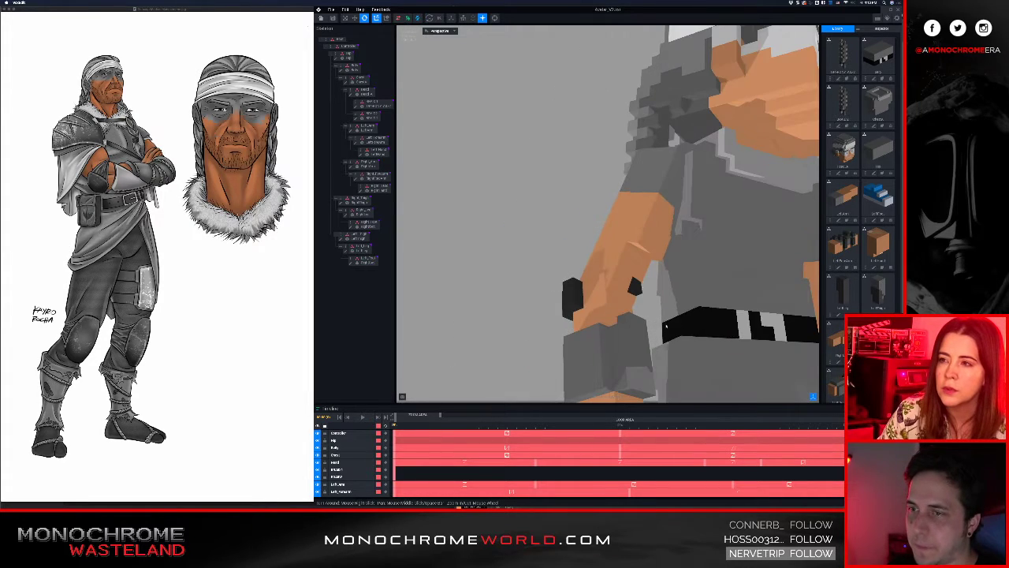
Open the right forearm model, erase the isolated dark voxel at the elbow and return to the rig with the changes saved
{"action": "left_click", "coordinate": [633, 287]}
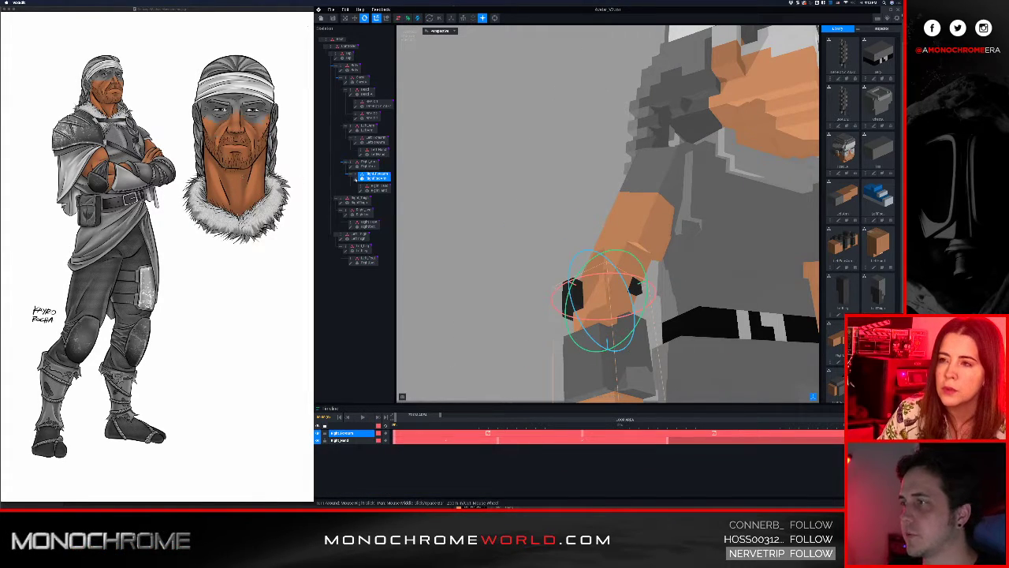
{"action": "left_click", "coordinate": [356, 180]}
{"action": "right_click_drag", "start_coordinate": [551, 260], "coordinate": [552, 259]}
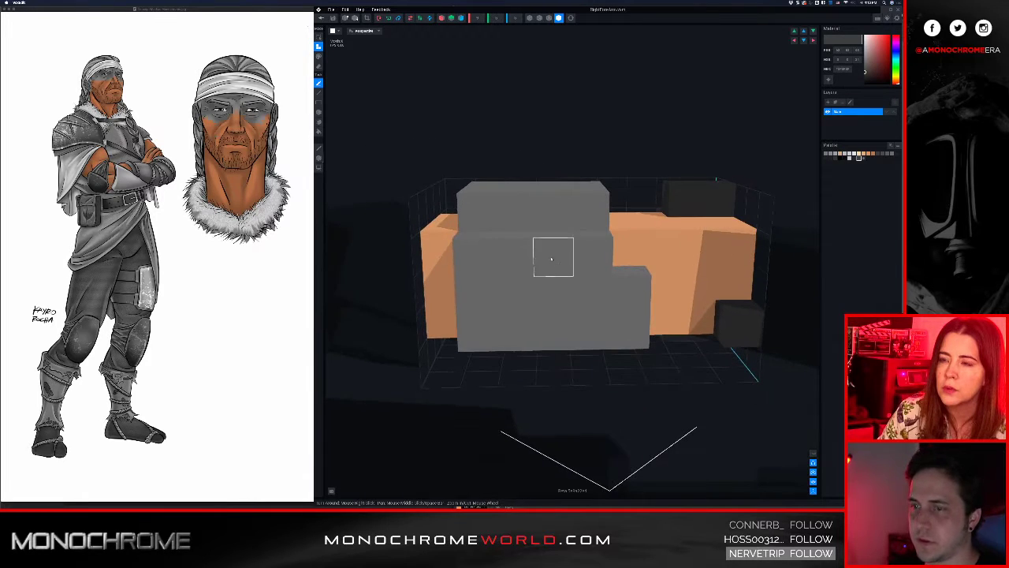
{"action": "right_click_drag", "start_coordinate": [709, 322], "coordinate": [421, 148]}
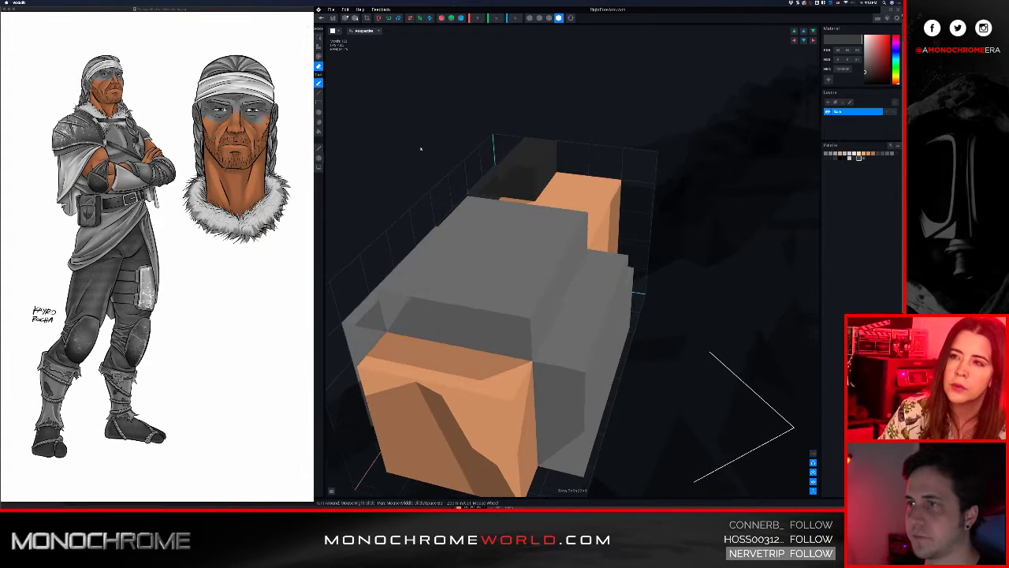
{"action": "left_click", "coordinate": [332, 30]}
{"action": "left_click", "coordinate": [565, 150]}
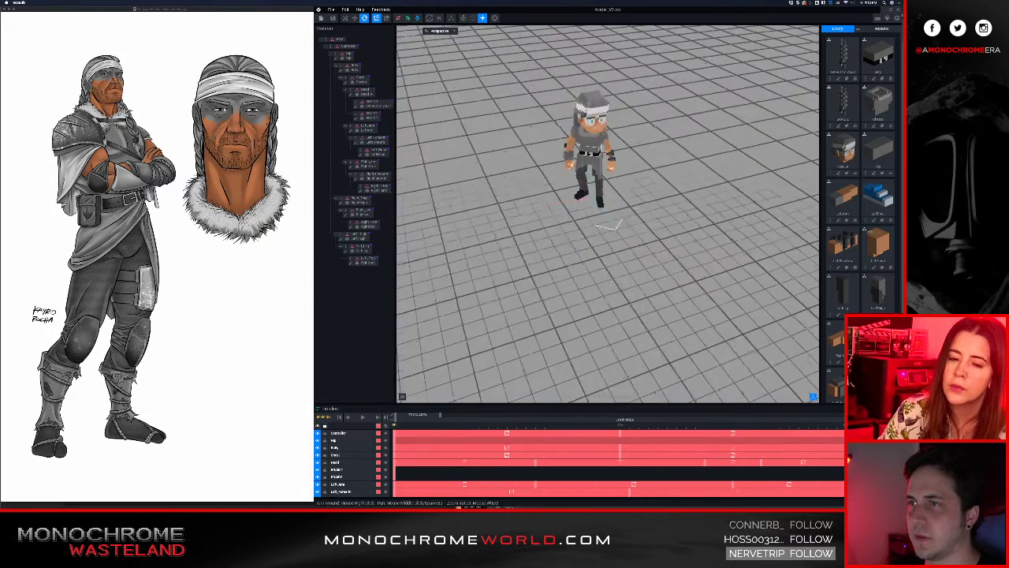
Check the right elbow from behind and open the right upper arm's model for editing
{"action": "scroll", "coordinate": [481, 224], "scroll_direction": "up", "scroll_amount": 10}
{"action": "right_click_drag", "start_coordinate": [473, 225], "coordinate": [631, 268]}
{"action": "scroll", "coordinate": [631, 269], "scroll_direction": "up", "scroll_amount": 5}
{"action": "middle_click_drag", "start_coordinate": [631, 268], "coordinate": [761, 256]}
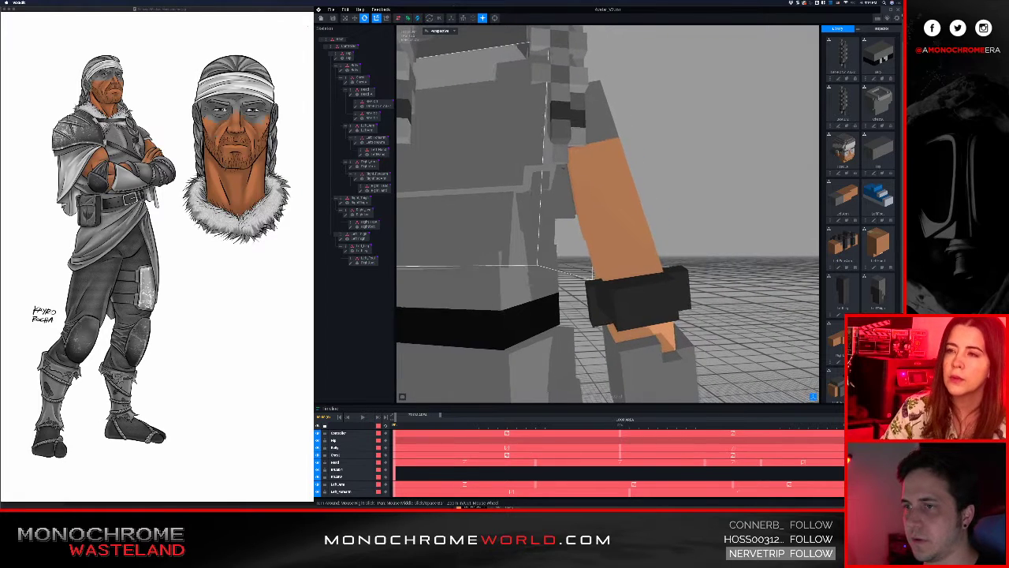
{"action": "left_click", "coordinate": [633, 249]}
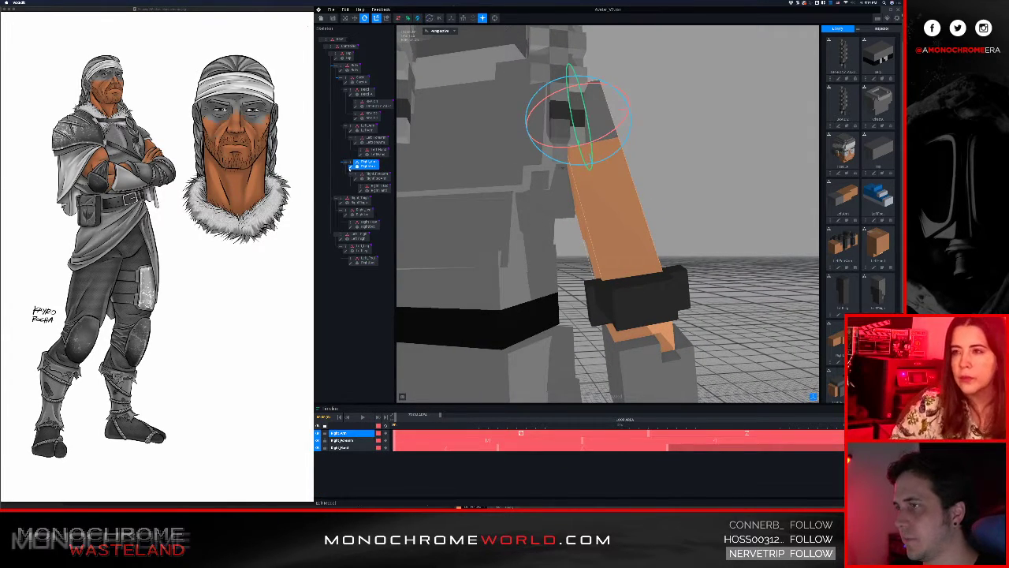
{"action": "left_click", "coordinate": [350, 168]}
Enlarge the right upper arm's volume height to make room above the existing voxels
{"action": "scroll", "coordinate": [450, 259], "scroll_direction": "down", "scroll_amount": 4}
{"action": "right_click_drag", "start_coordinate": [484, 259], "coordinate": [476, 251]}
{"action": "middle_click_drag", "start_coordinate": [475, 252], "coordinate": [515, 253]}
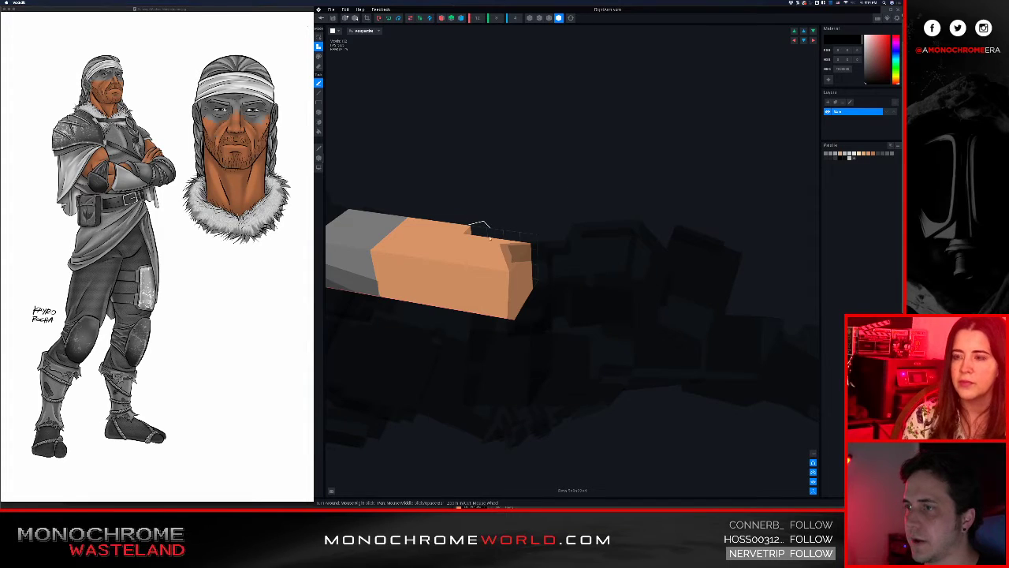
{"action": "right_click_drag", "start_coordinate": [472, 275], "coordinate": [491, 284]}
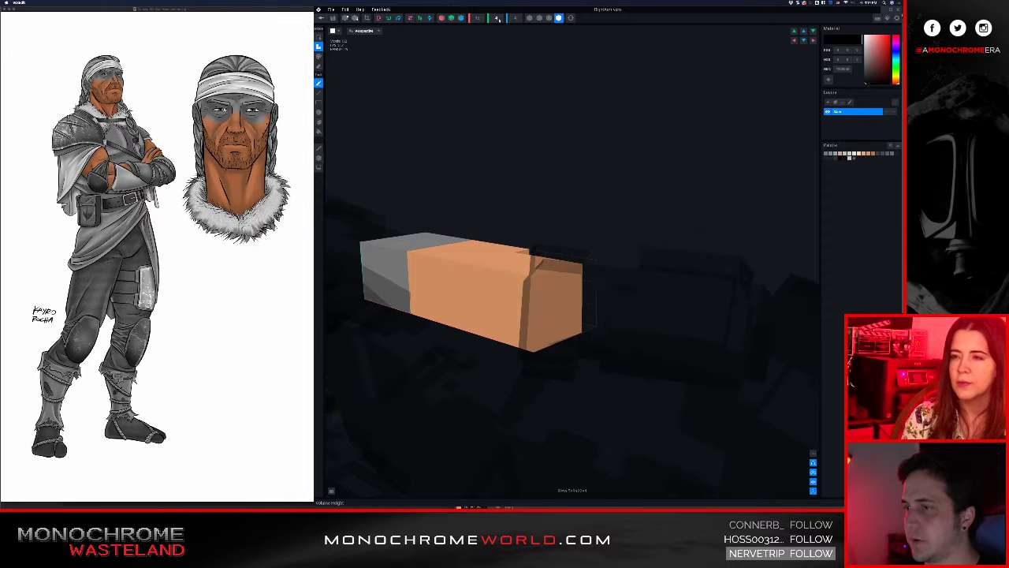
{"action": "right_click_drag", "start_coordinate": [473, 304], "coordinate": [497, 316]}
{"action": "right_click_drag", "start_coordinate": [497, 316], "coordinate": [469, 220]}
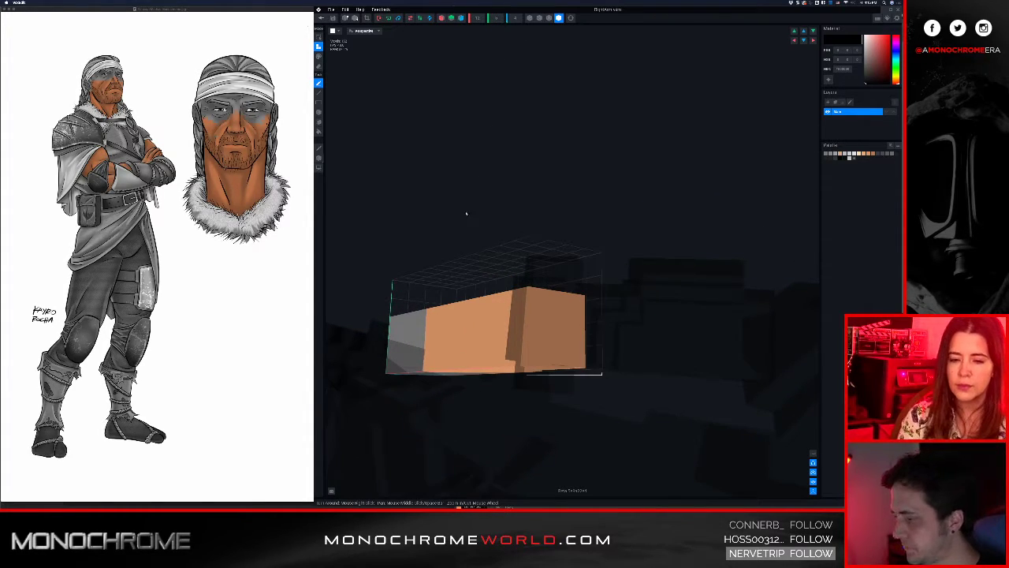
{"action": "right_click_drag", "start_coordinate": [476, 354], "coordinate": [423, 230]}
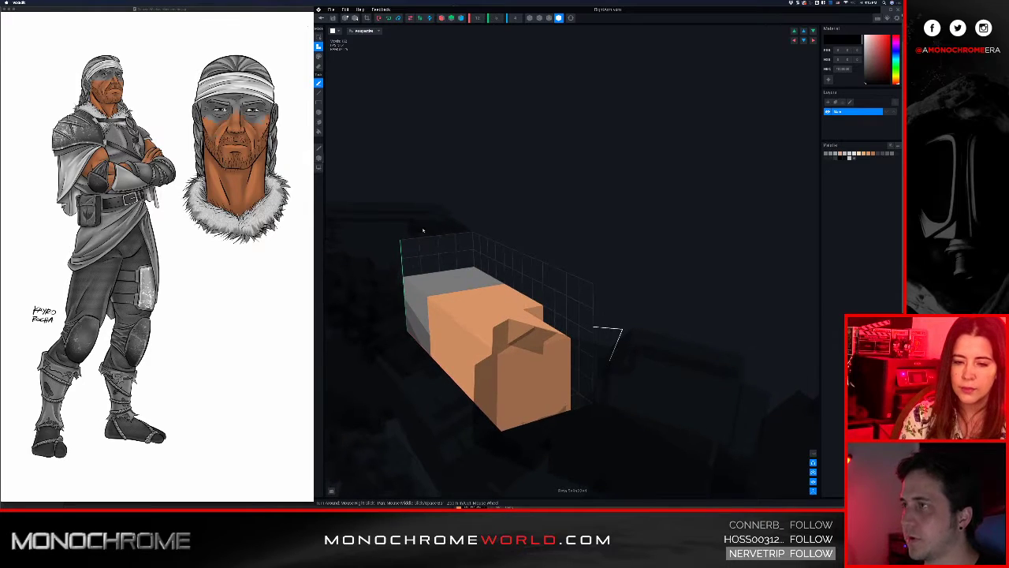
Select all of the upper arm's voxels and move them up by one voxel
{"action": "left_click", "coordinate": [319, 102]}
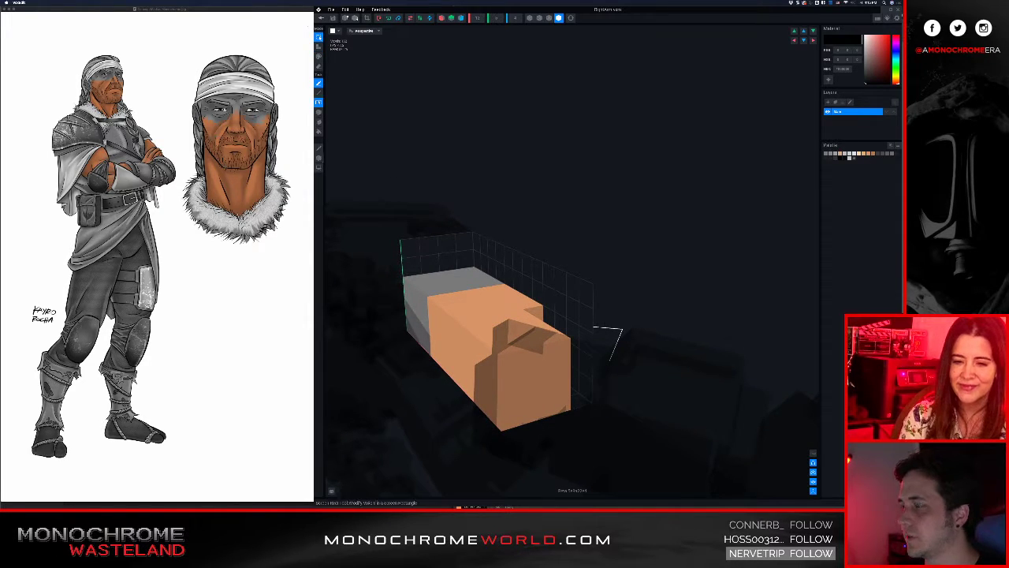
{"action": "left_click_drag", "start_coordinate": [366, 211], "coordinate": [639, 498]}
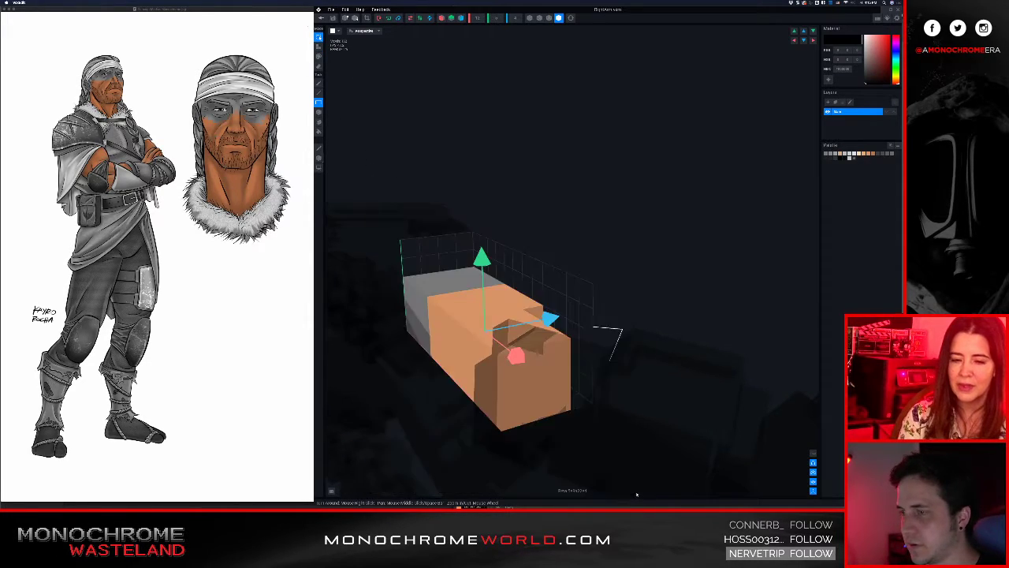
{"action": "right_click_drag", "start_coordinate": [446, 322], "coordinate": [473, 300]}
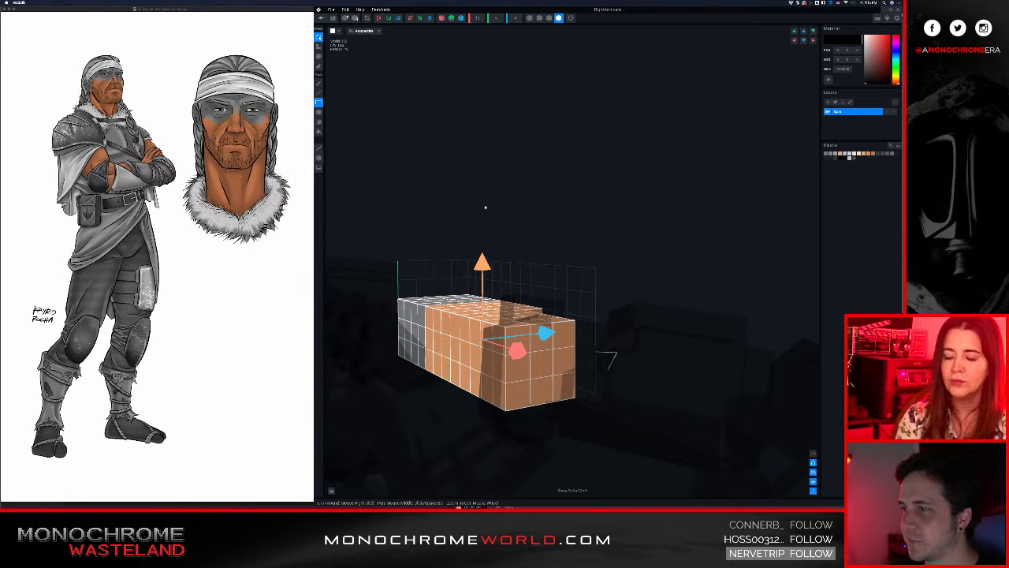
{"action": "left_click_drag", "start_coordinate": [485, 208], "coordinate": [487, 189]}
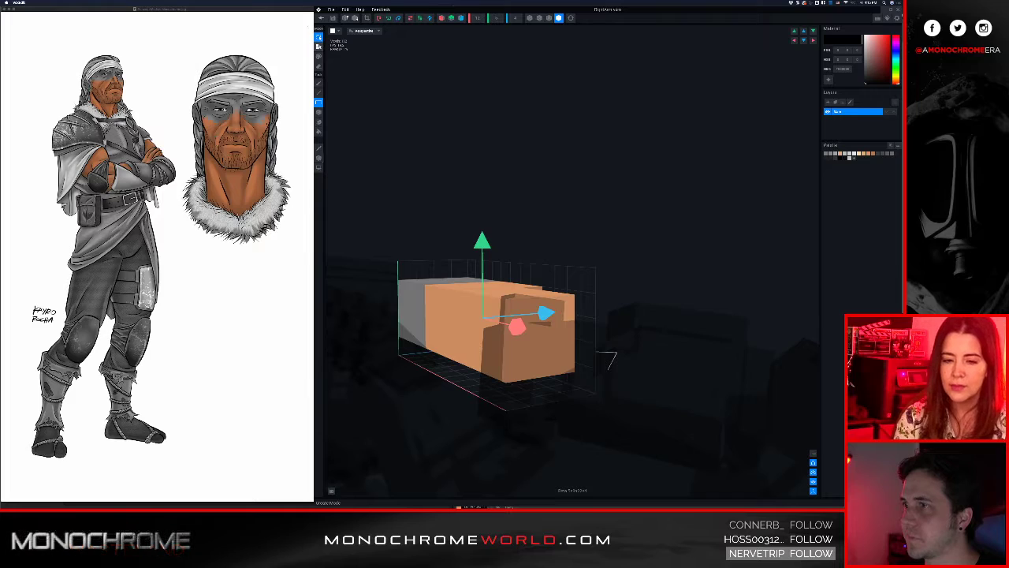
Move the upper arm's pivot up by one voxel and return to the rig with the model saved
{"action": "left_click", "coordinate": [319, 157]}
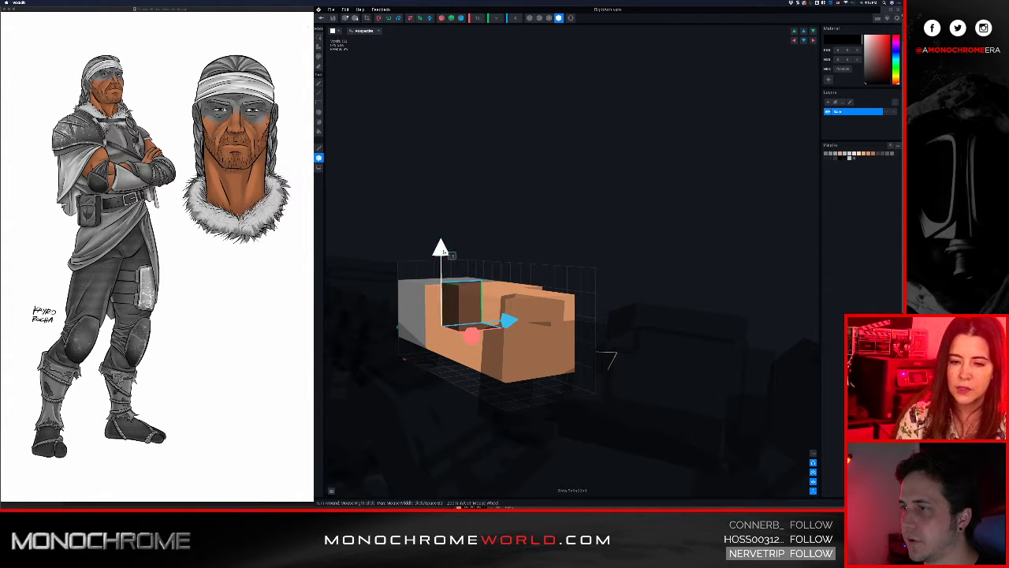
{"action": "left_click_drag", "start_coordinate": [442, 250], "coordinate": [440, 233]}
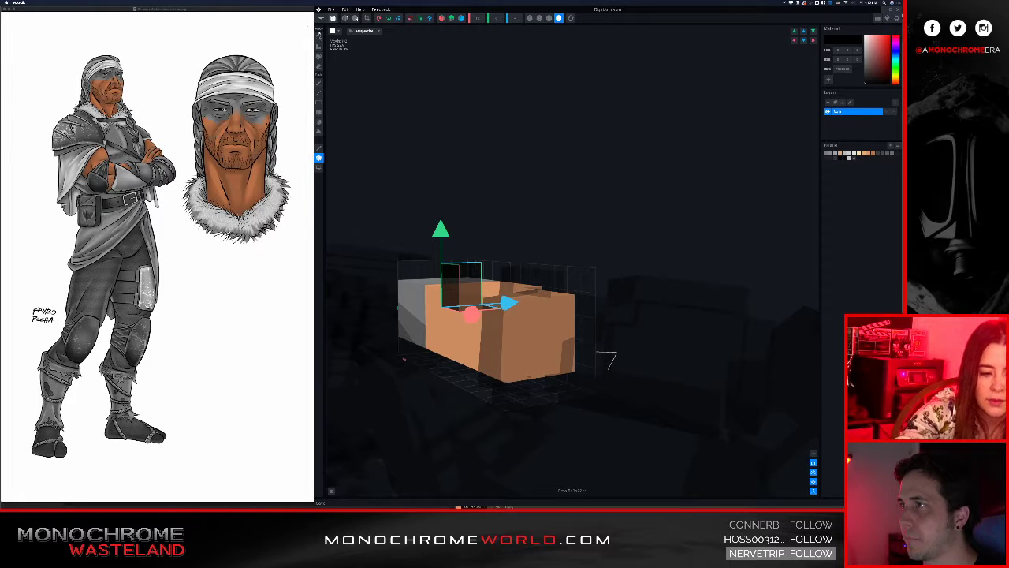
{"action": "left_click", "coordinate": [318, 48]}
{"action": "left_click", "coordinate": [335, 18]}
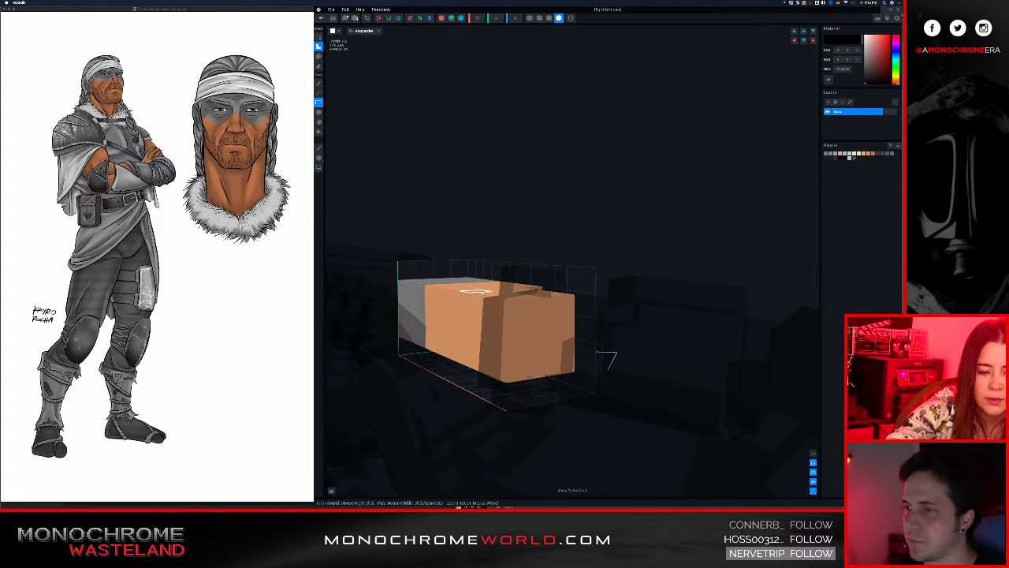
{"action": "right_click_drag", "start_coordinate": [478, 292], "coordinate": [482, 293]}
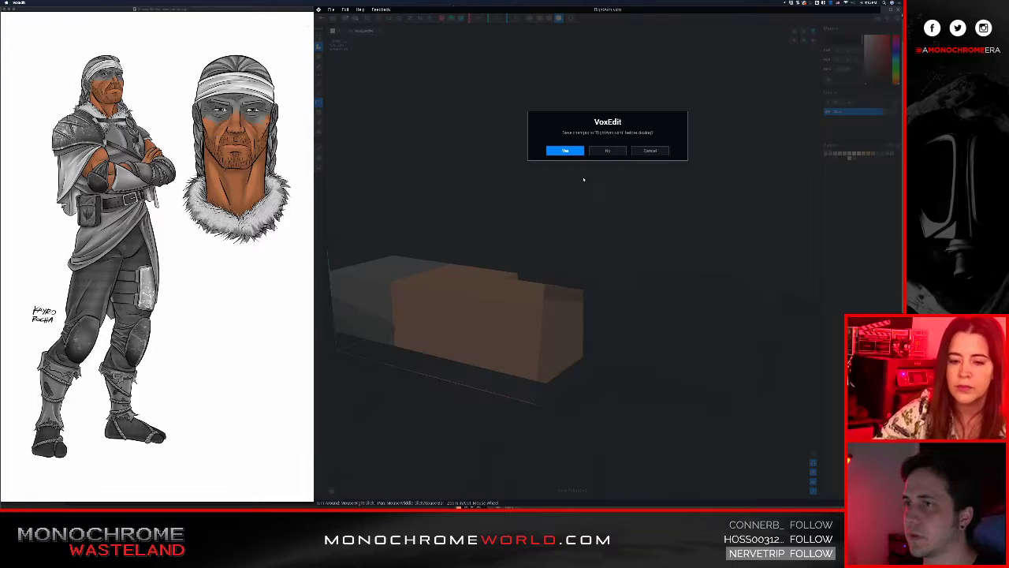
{"action": "left_click", "coordinate": [566, 149]}
Examine the joint between the right upper arm and the elbow pad from the side and from behind
{"action": "scroll", "coordinate": [573, 155], "scroll_direction": "up", "scroll_amount": 10}
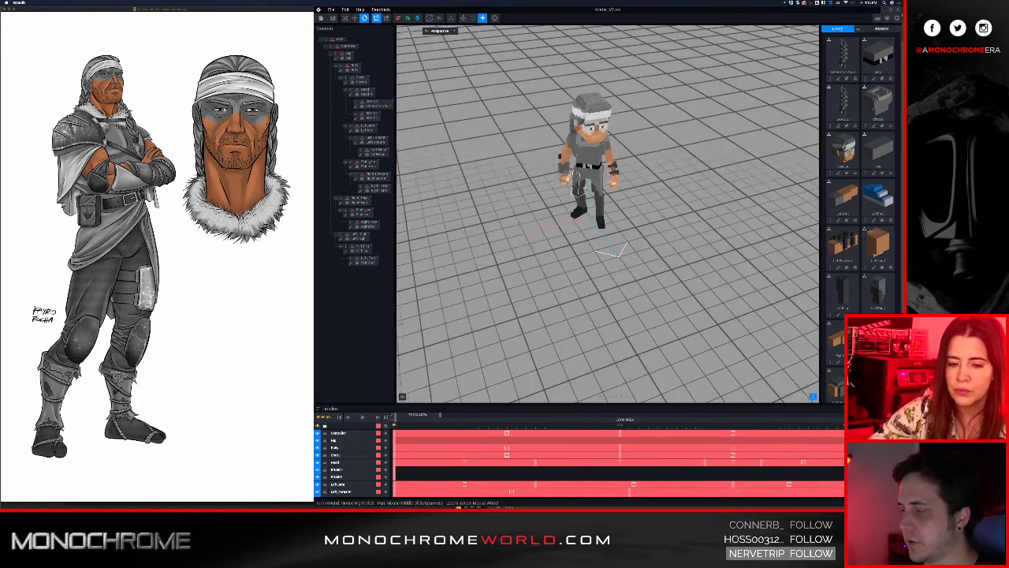
{"action": "right_click_drag", "start_coordinate": [500, 198], "coordinate": [579, 161]}
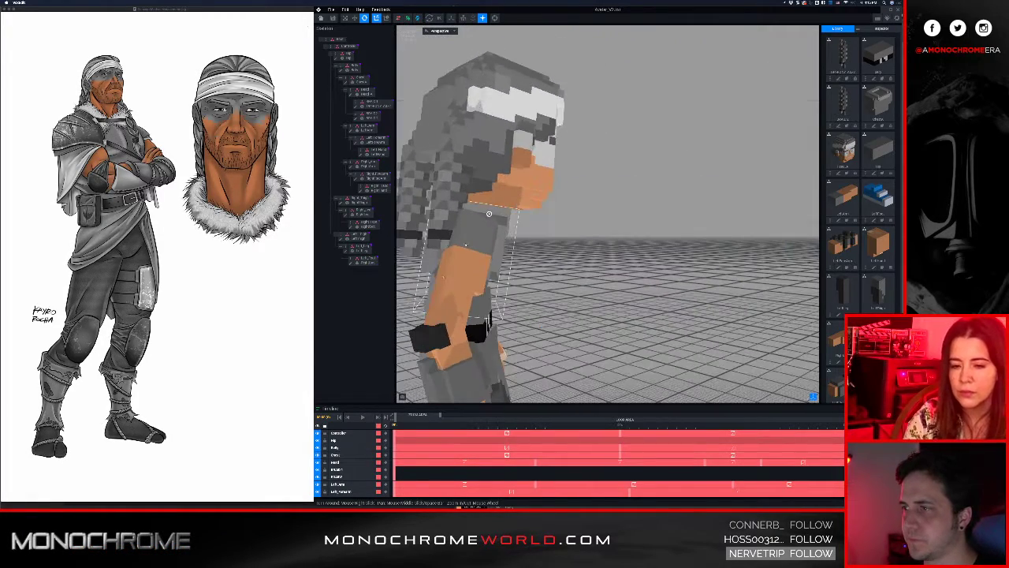
{"action": "middle_click_drag", "start_coordinate": [492, 387], "coordinate": [524, 325]}
{"action": "right_click_drag", "start_coordinate": [524, 326], "coordinate": [557, 326]}
{"action": "right_click_drag", "start_coordinate": [650, 308], "coordinate": [660, 278]}
{"action": "mouse_move", "coordinate": [581, 232]}
{"action": "right_mouse_down"}
{"action": "mouse_move", "coordinate": [586, 241]}
{"action": "mouse_move", "coordinate": [575, 238]}
{"action": "right_mouse_up"}
Open the right forearm model, touch up the elbow pad with its dark grey and return to the rig with the changes saved
{"action": "left_click", "coordinate": [575, 237]}
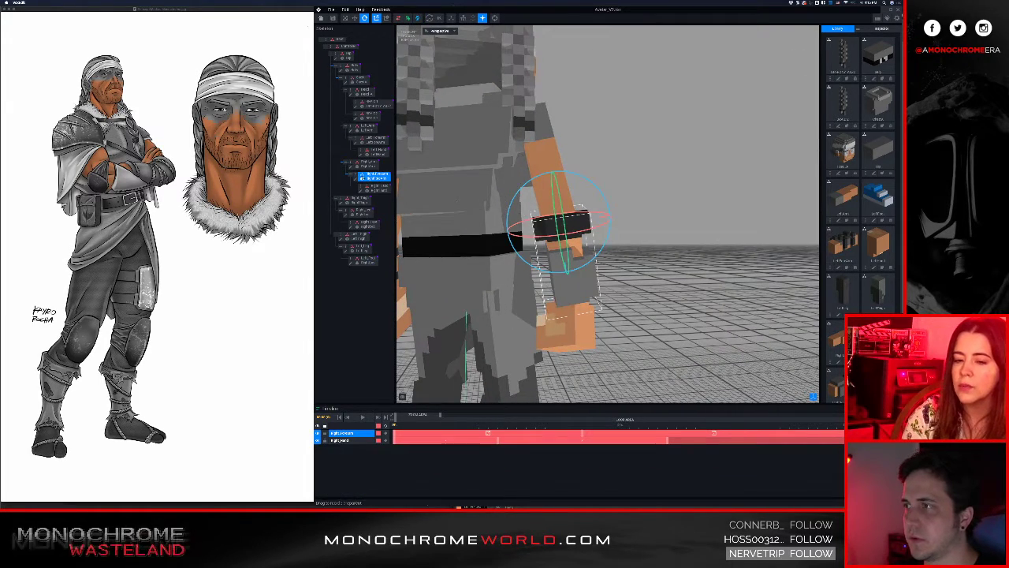
{"action": "left_click", "coordinate": [357, 179]}
{"action": "mouse_move", "coordinate": [455, 223]}
{"action": "right_mouse_down"}
{"action": "mouse_move", "coordinate": [468, 225]}
{"action": "mouse_move", "coordinate": [466, 213]}
{"action": "right_mouse_up"}
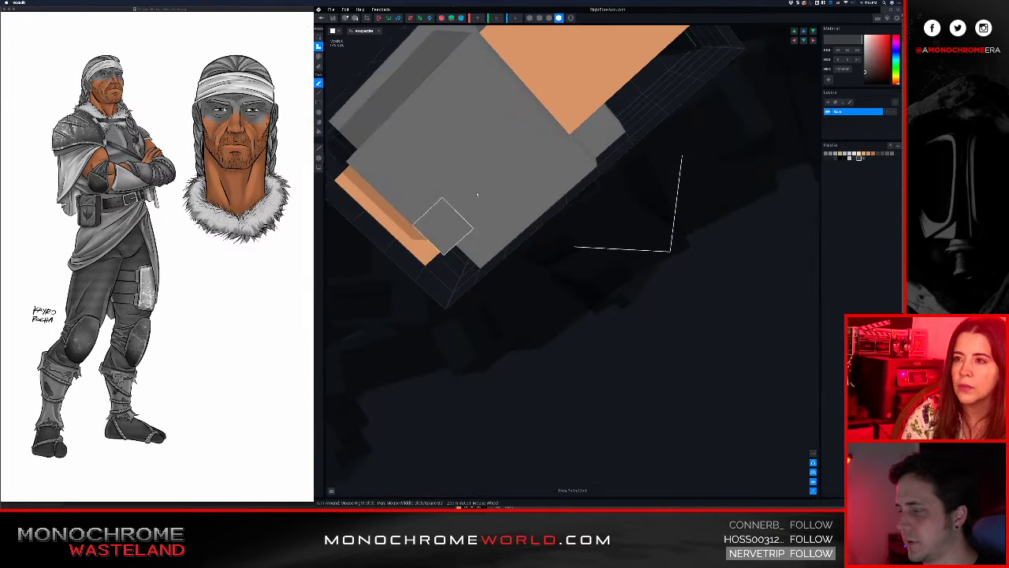
{"action": "right_click_drag", "start_coordinate": [503, 67], "coordinate": [467, 134]}
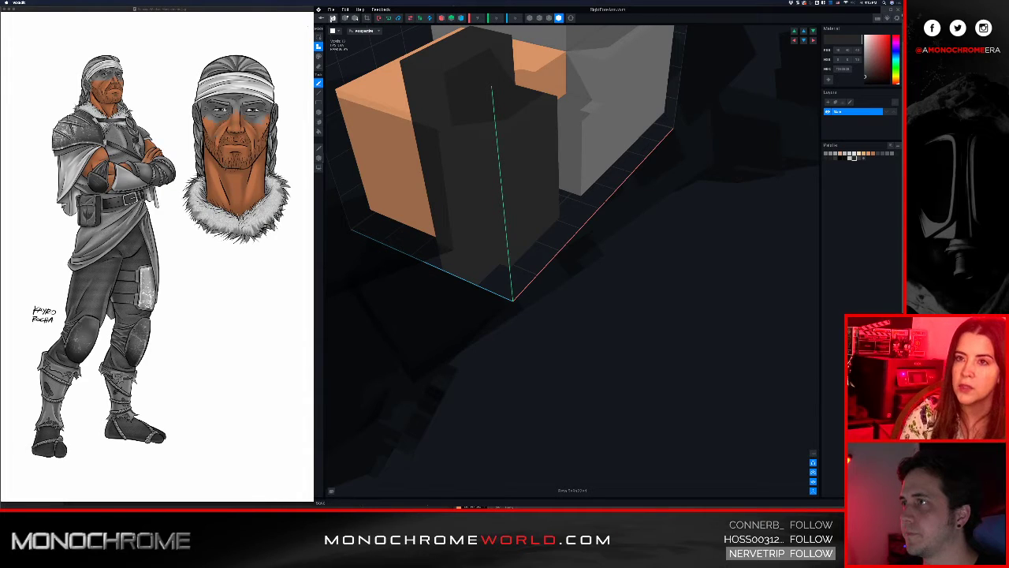
{"action": "left_click", "coordinate": [323, 18]}
{"action": "left_click", "coordinate": [564, 151]}
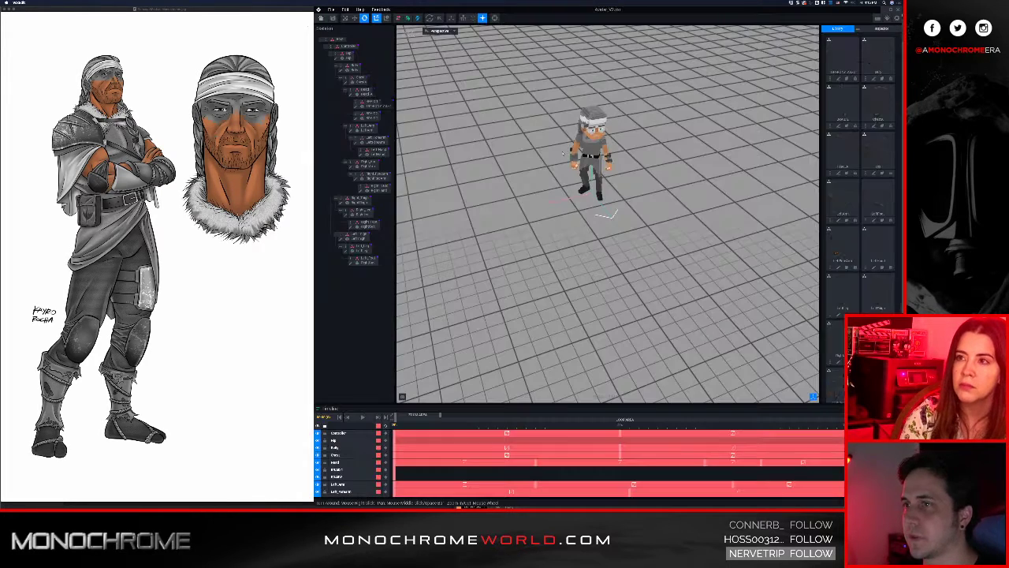
Open the right upper arm model from the rig and turn it to show its elbow end
{"action": "scroll", "coordinate": [550, 154], "scroll_direction": "up", "scroll_amount": 5}
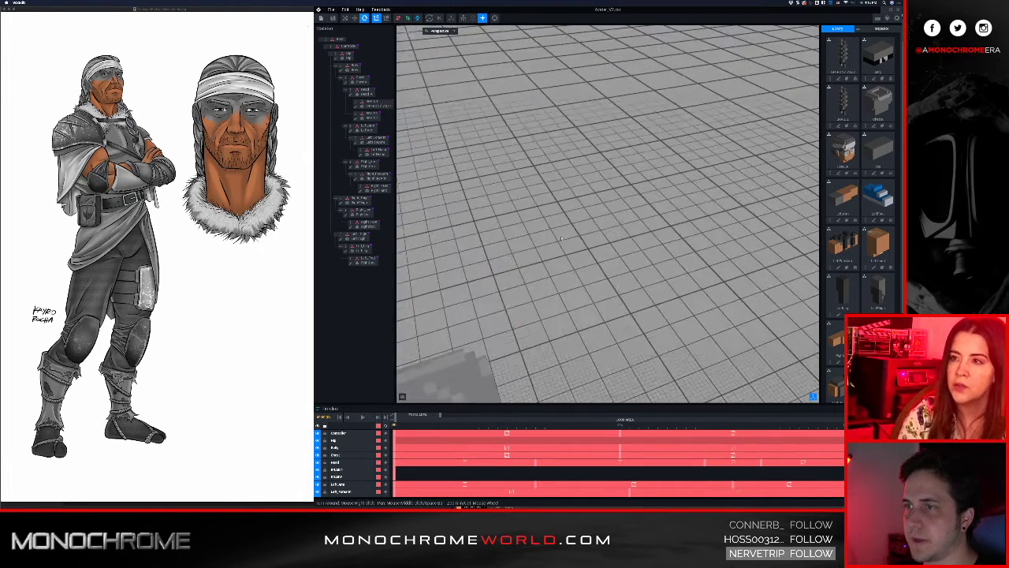
{"action": "scroll", "coordinate": [528, 310], "scroll_direction": "down", "scroll_amount": 5}
{"action": "middle_click_drag", "start_coordinate": [528, 311], "coordinate": [556, 285]}
{"action": "scroll", "coordinate": [626, 189], "scroll_direction": "up", "scroll_amount": 2}
{"action": "scroll", "coordinate": [556, 285], "scroll_direction": "up", "scroll_amount": 3}
{"action": "right_click_drag", "start_coordinate": [545, 234], "coordinate": [702, 193]}
{"action": "scroll", "coordinate": [539, 263], "scroll_direction": "up", "scroll_amount": 3}
{"action": "scroll", "coordinate": [533, 260], "scroll_direction": "up", "scroll_amount": 4}
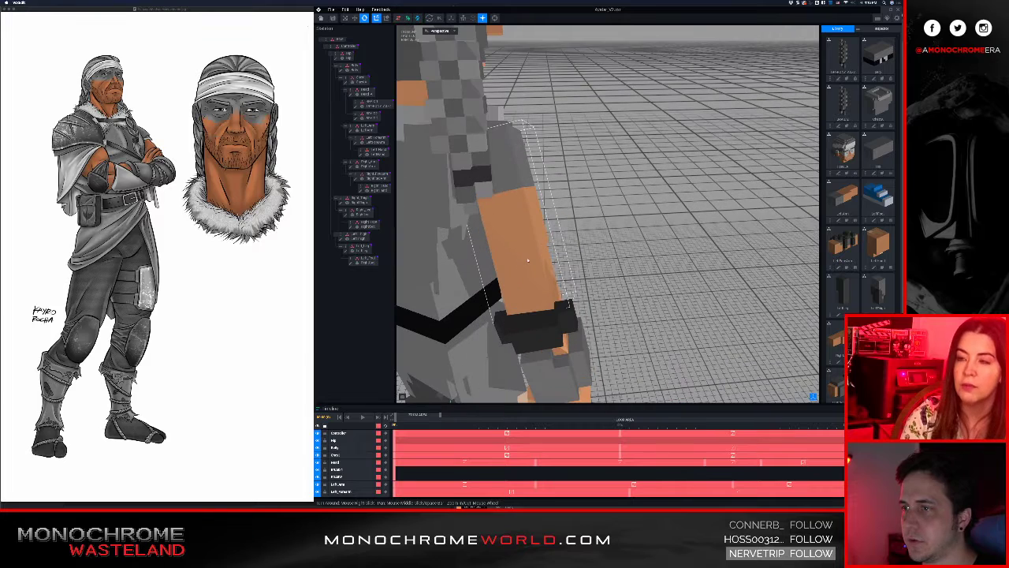
{"action": "left_click", "coordinate": [526, 257]}
{"action": "left_click", "coordinate": [351, 167]}
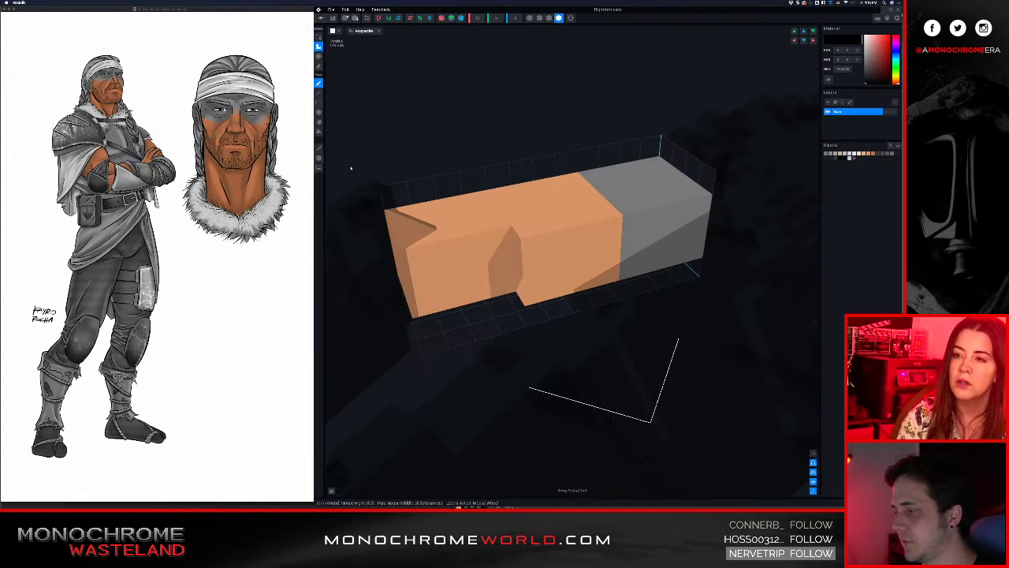
{"action": "mouse_move", "coordinate": [573, 237]}
{"action": "right_mouse_down"}
{"action": "mouse_move", "coordinate": [559, 243]}
{"action": "mouse_move", "coordinate": [566, 231]}
{"action": "right_mouse_up"}
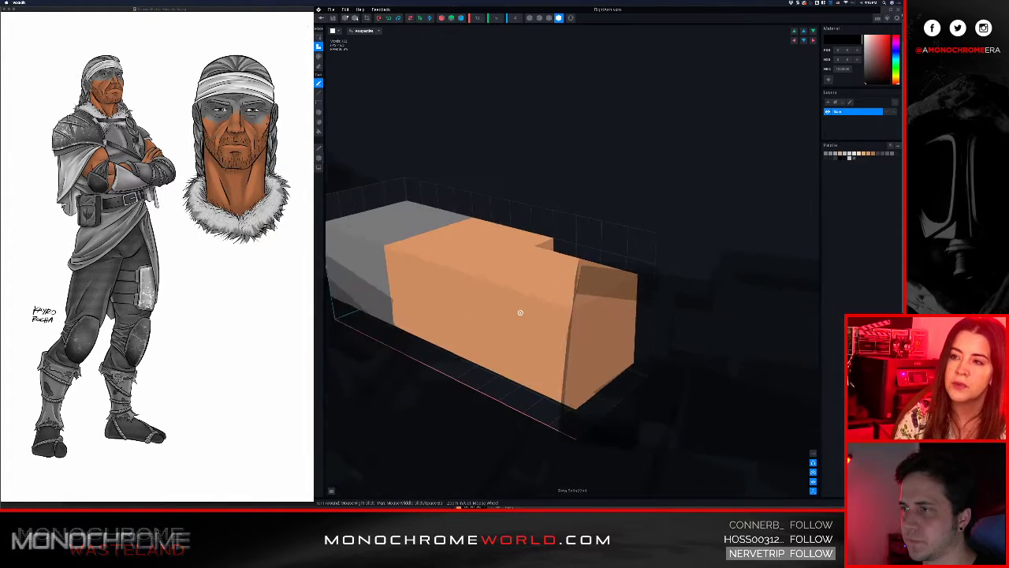
{"action": "right_click_drag", "start_coordinate": [520, 314], "coordinate": [533, 313]}
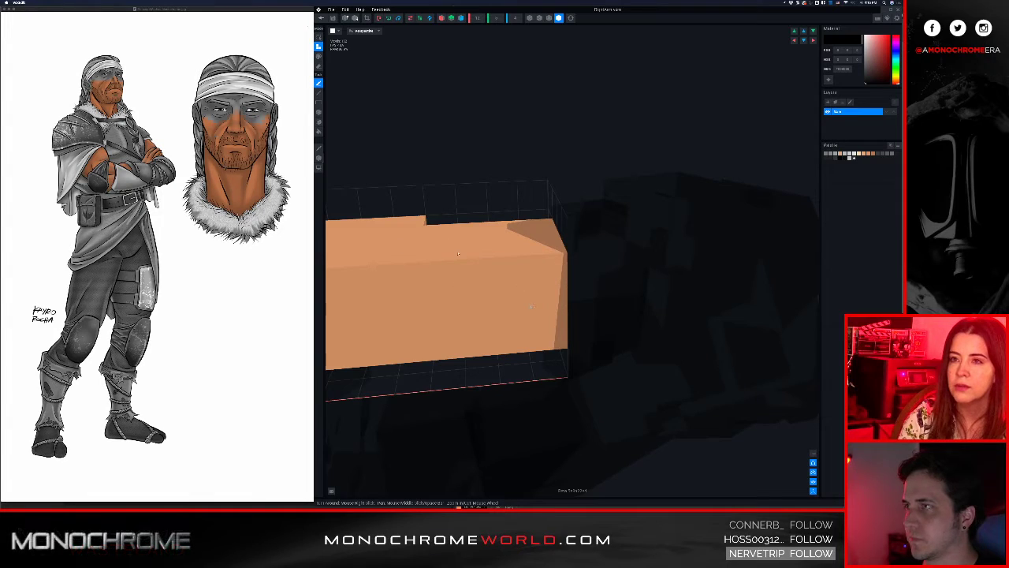
Force VoxEdit to quit and close the list of running applications
{"action": "key", "text": "alt+super+Escape"}
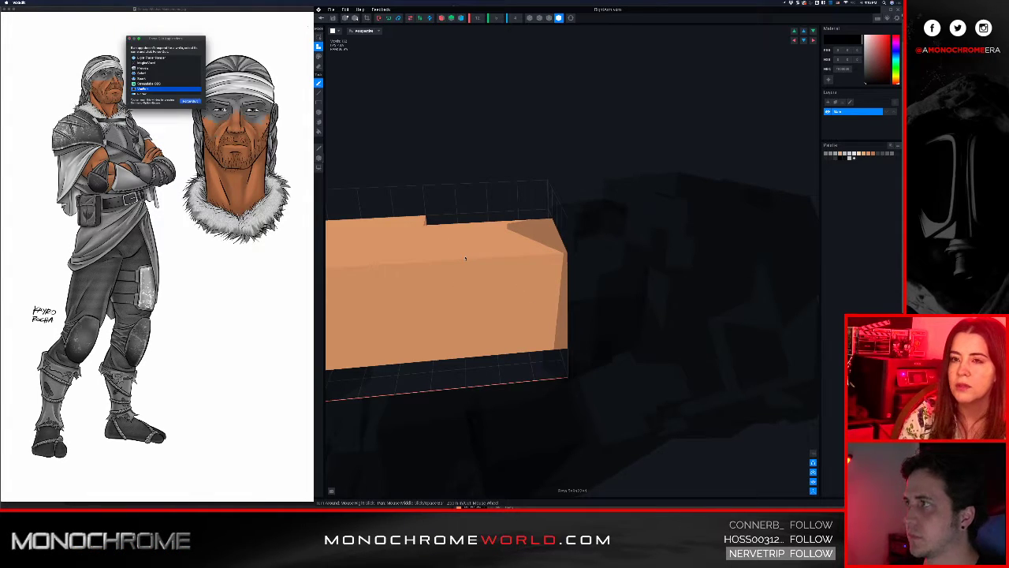
{"action": "key", "text": "Return"}
{"action": "key", "text": "Return"}
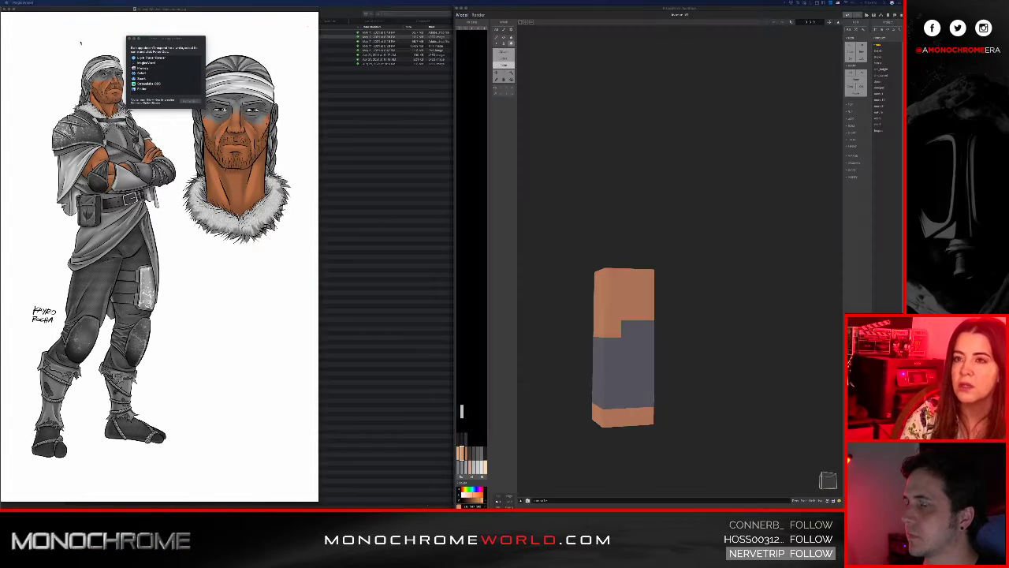
{"action": "left_click", "coordinate": [130, 39]}
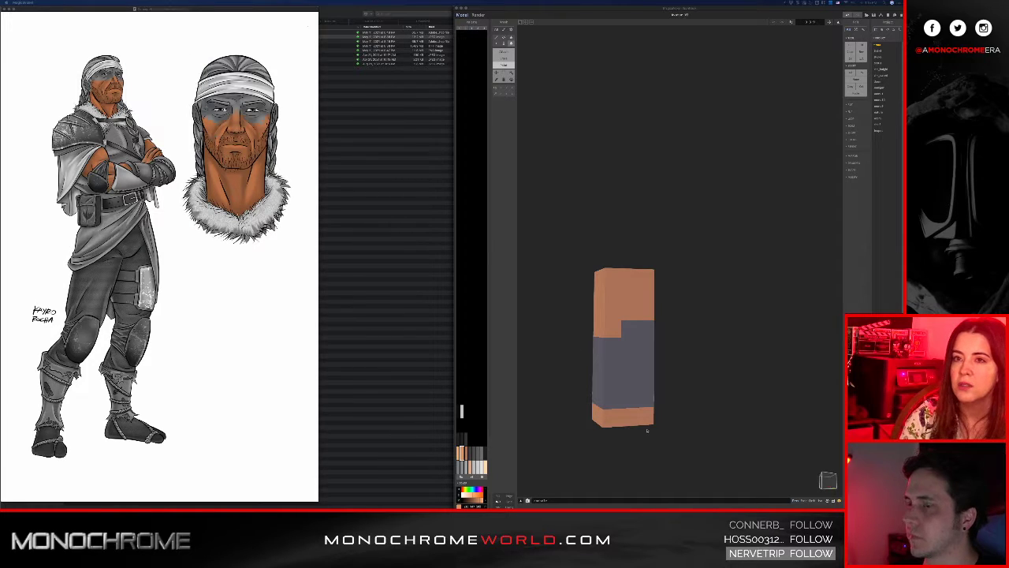
Relaunch VoxEdit and reopen the most recently edited avatar rig for animating
{"action": "mouse_move", "coordinate": [576, 495]}
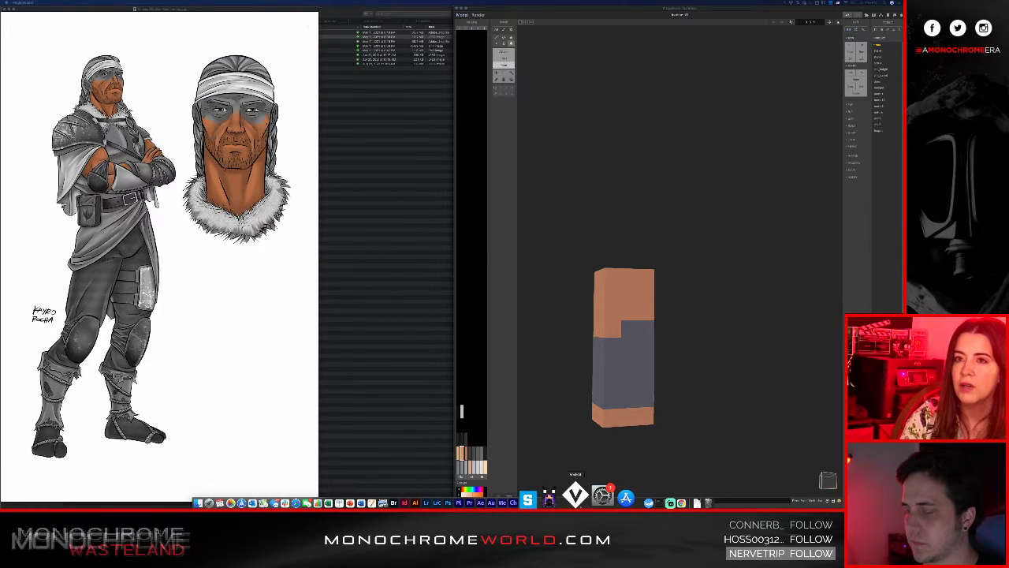
{"action": "left_click", "coordinate": [576, 495]}
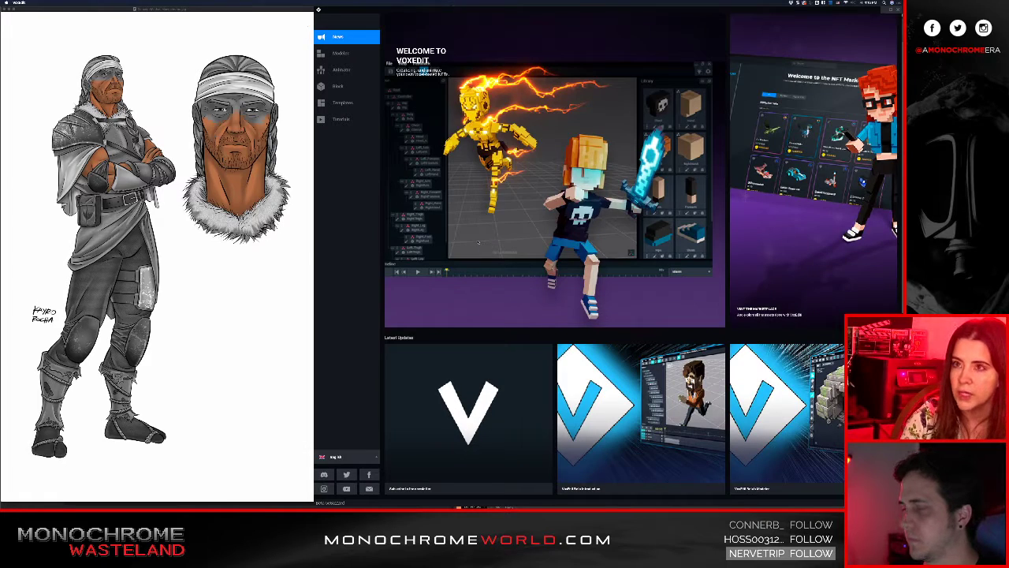
{"action": "left_click", "coordinate": [340, 70]}
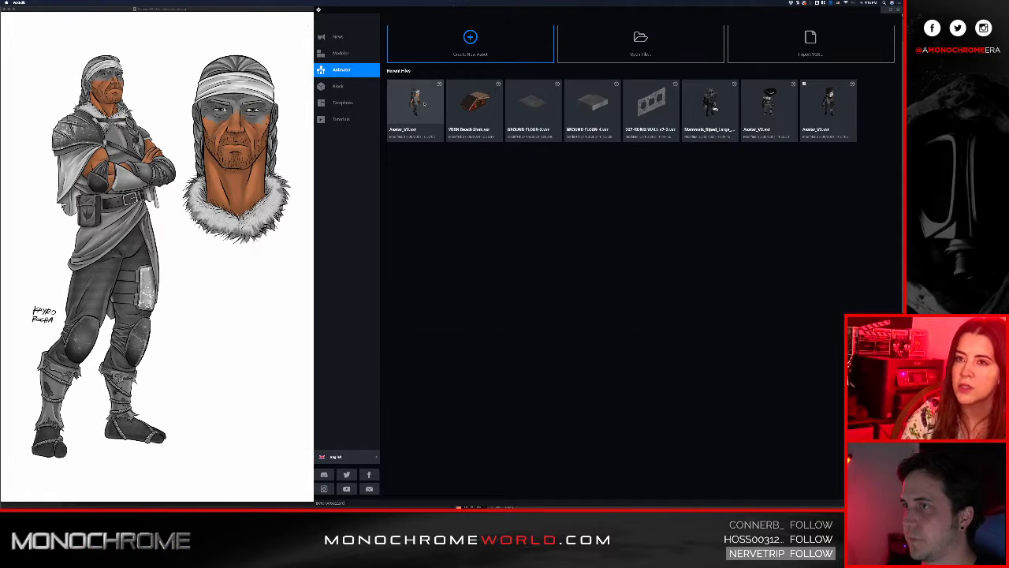
{"action": "left_click", "coordinate": [418, 103]}
Check the right elbow from the front, back and side, and open the right upper arm model for editing
{"action": "scroll", "coordinate": [585, 174], "scroll_direction": "up", "scroll_amount": 3}
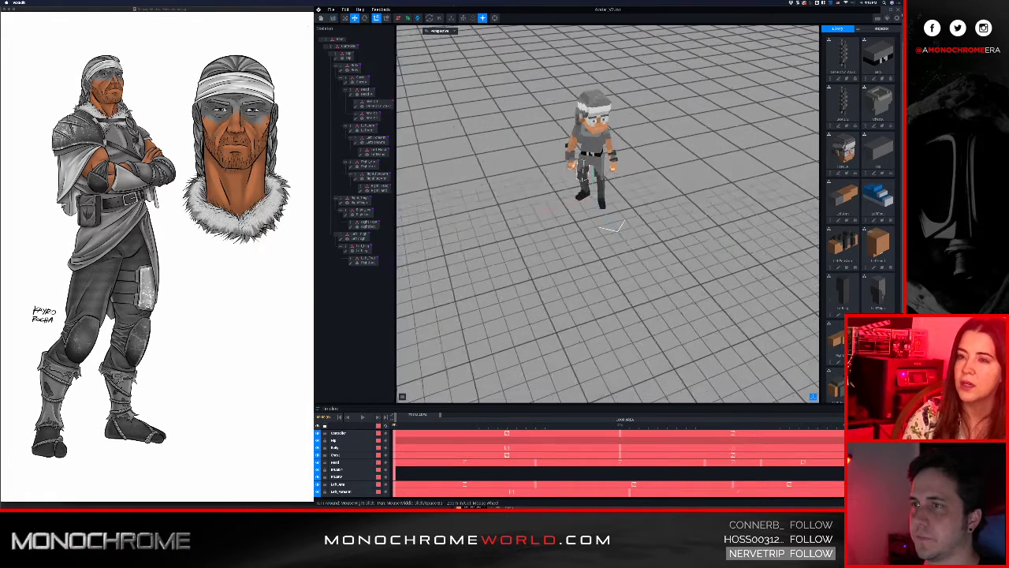
{"action": "middle_click_drag", "start_coordinate": [591, 98], "coordinate": [581, 187]}
{"action": "scroll", "coordinate": [584, 191], "scroll_direction": "up", "scroll_amount": 6}
{"action": "right_click_drag", "start_coordinate": [583, 192], "coordinate": [582, 118]}
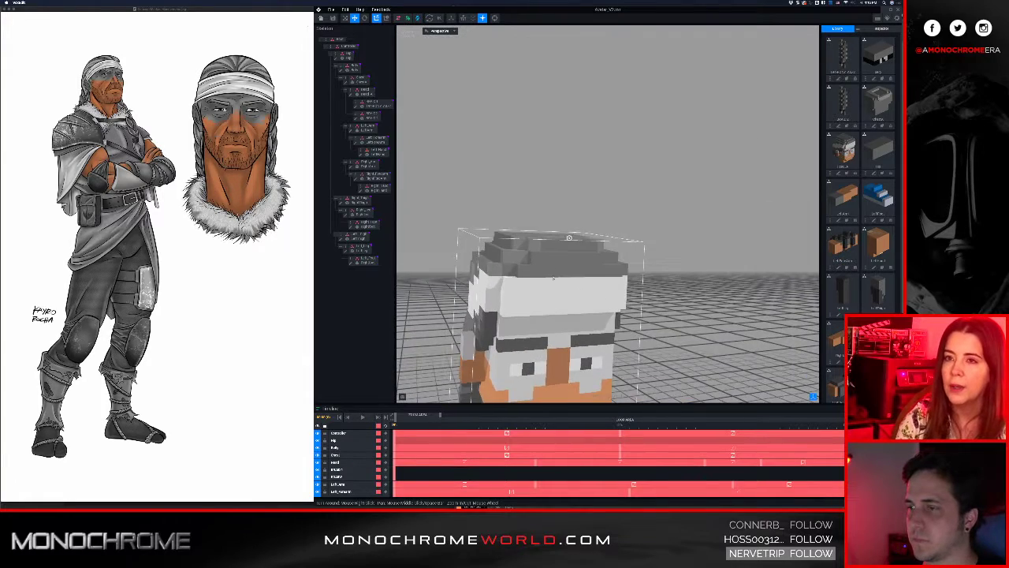
{"action": "middle_click_drag", "start_coordinate": [564, 331], "coordinate": [638, 130]}
{"action": "middle_click_drag", "start_coordinate": [556, 297], "coordinate": [555, 275]}
{"action": "scroll", "coordinate": [554, 276], "scroll_direction": "down", "scroll_amount": 2}
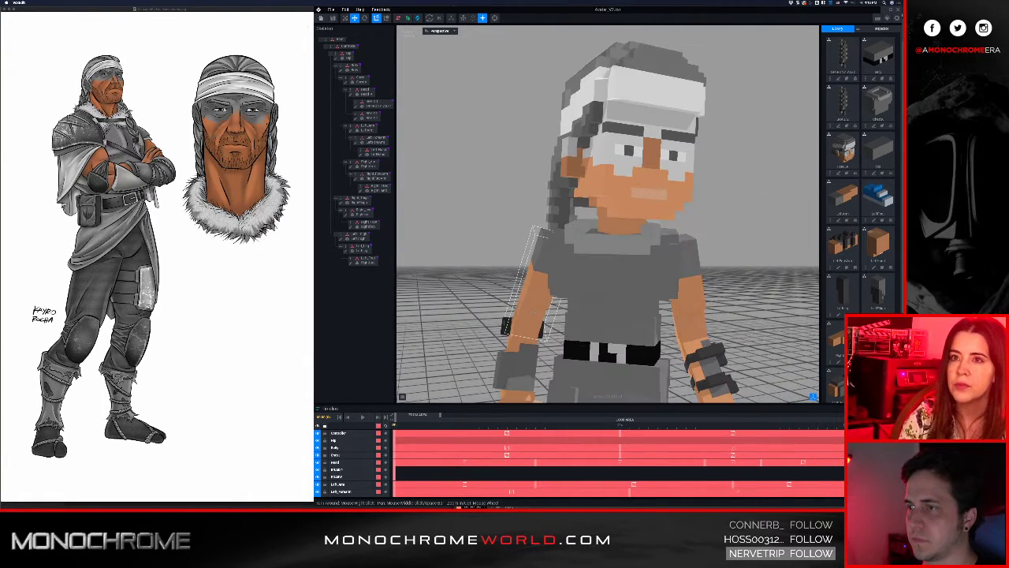
{"action": "right_click_drag", "start_coordinate": [457, 278], "coordinate": [595, 305]}
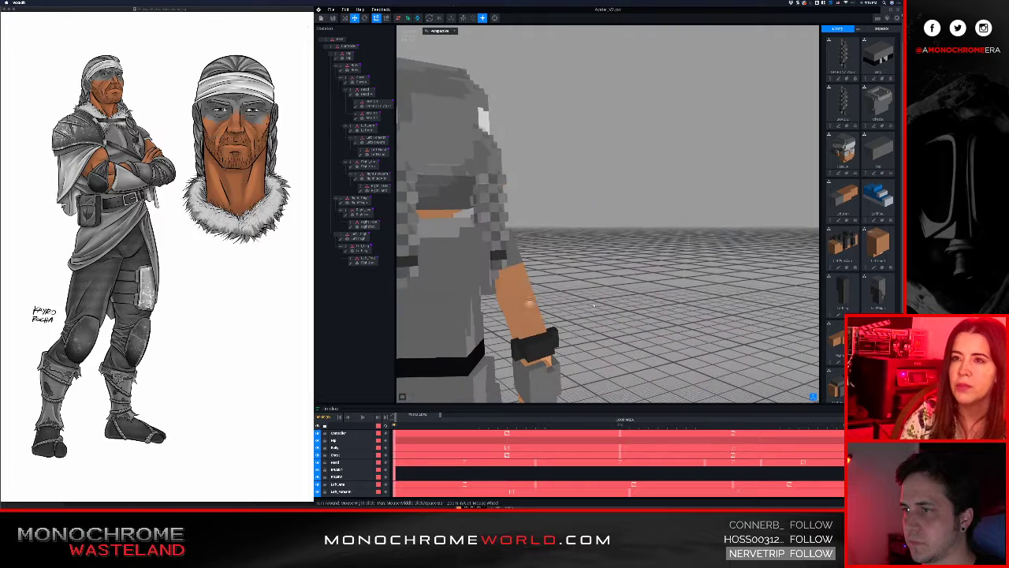
{"action": "mouse_move", "coordinate": [519, 298]}
{"action": "right_mouse_down"}
{"action": "mouse_move", "coordinate": [502, 284]}
{"action": "mouse_move", "coordinate": [536, 299]}
{"action": "right_mouse_up"}
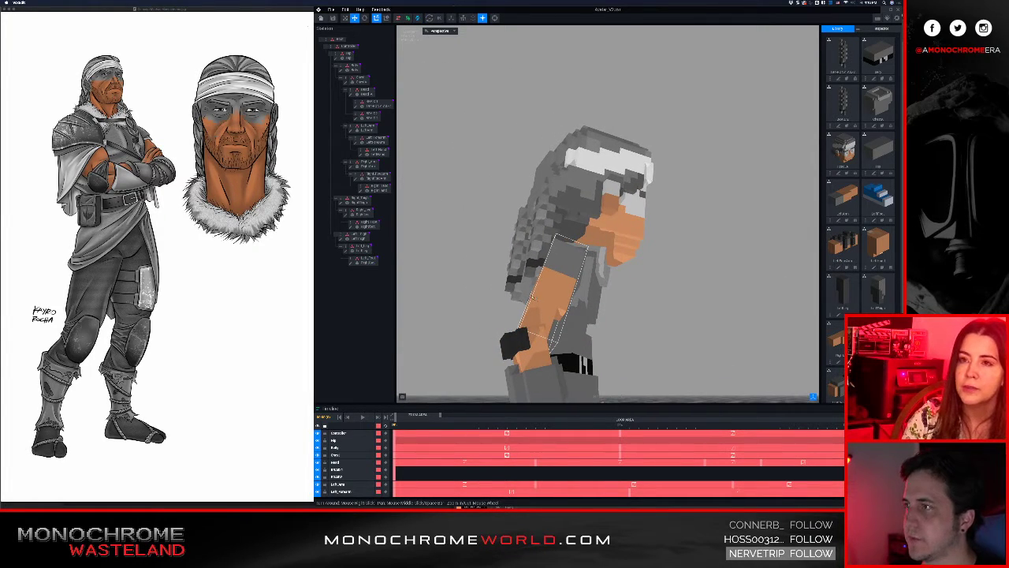
{"action": "left_click", "coordinate": [353, 165]}
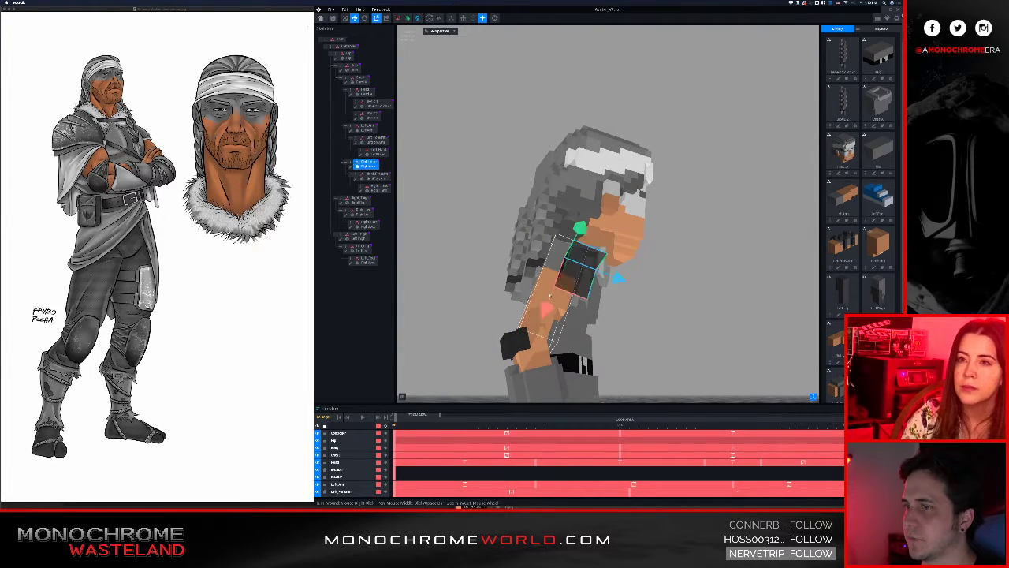
{"action": "double_click", "coordinate": [351, 166]}
{"action": "scroll", "coordinate": [498, 225], "scroll_direction": "down", "scroll_amount": 2}
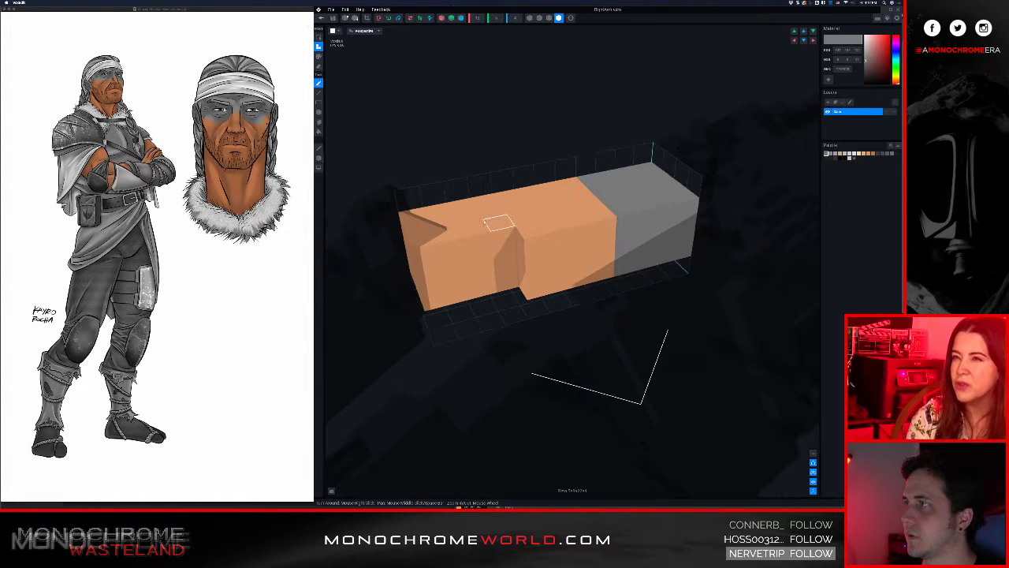
Paste the dark grey hex colour and build a one-voxel-wide dark strip along the elbow end of the upper arm
{"action": "right_click_drag", "start_coordinate": [480, 220], "coordinate": [457, 265]}
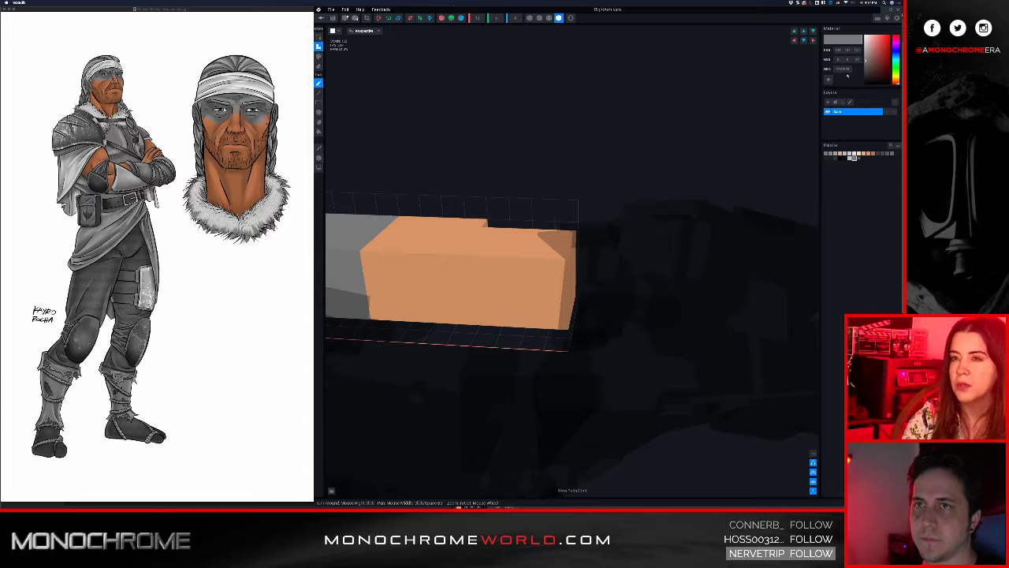
{"action": "right_click", "coordinate": [844, 69]}
{"action": "left_click", "coordinate": [851, 82]}
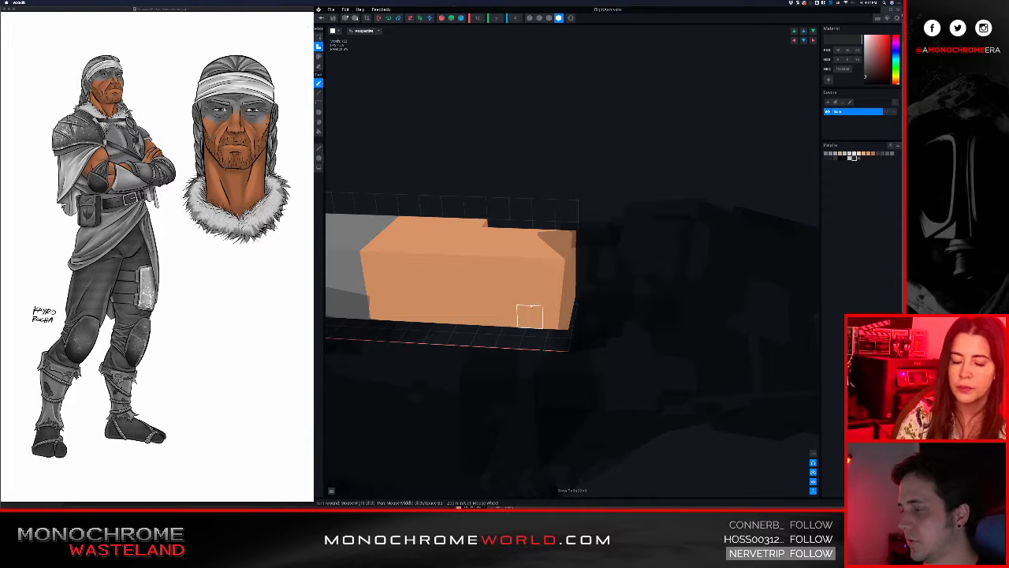
{"action": "right_click_drag", "start_coordinate": [531, 292], "coordinate": [557, 273]}
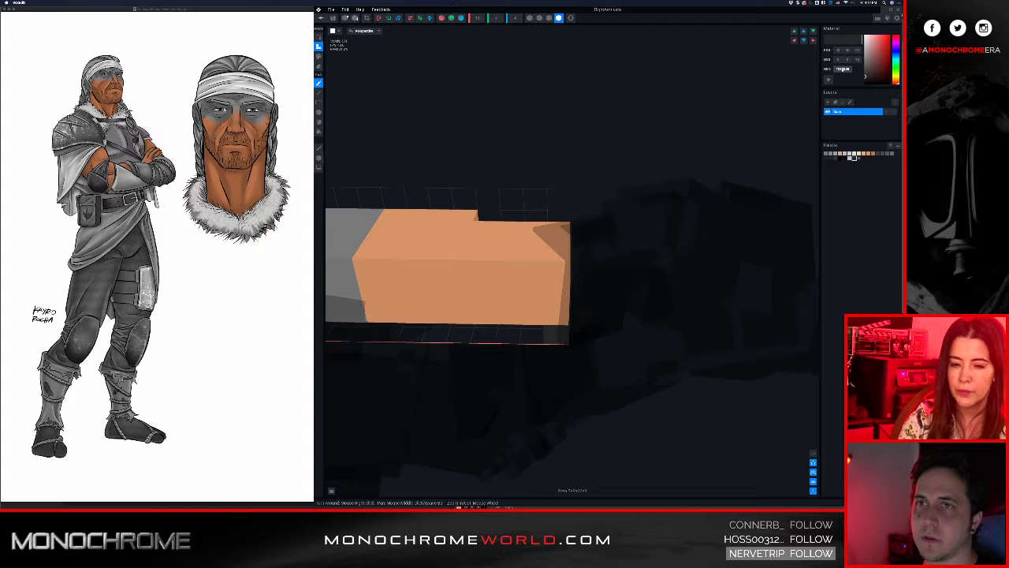
{"action": "mouse_move", "coordinate": [549, 291]}
{"action": "right_mouse_down"}
{"action": "mouse_move", "coordinate": [555, 324]}
{"action": "mouse_move", "coordinate": [558, 293]}
{"action": "mouse_move", "coordinate": [566, 297]}
{"action": "right_mouse_up"}
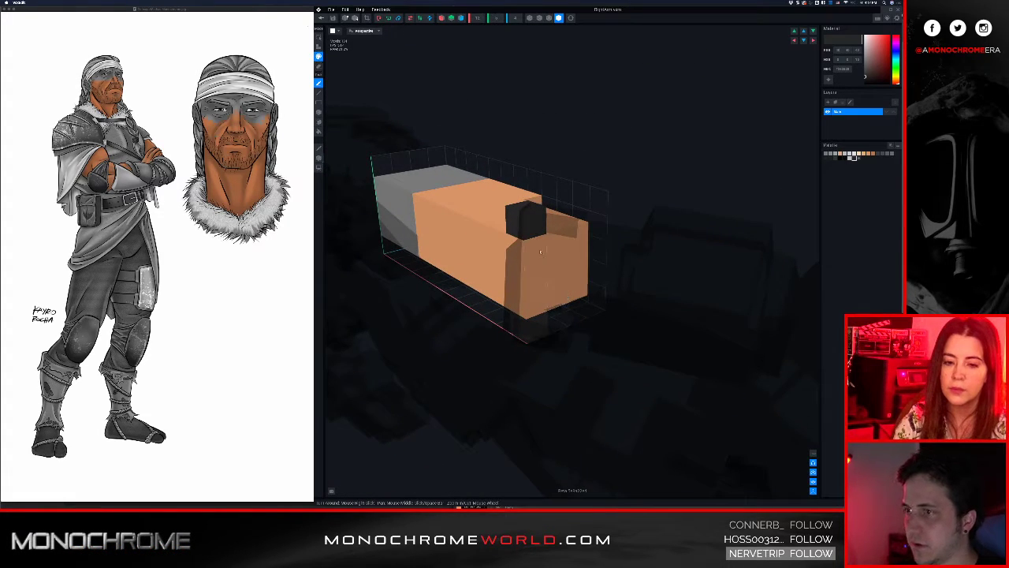
{"action": "left_click_drag", "start_coordinate": [540, 253], "coordinate": [535, 306]}
{"action": "mouse_move", "coordinate": [522, 289]}
{"action": "right_mouse_down"}
{"action": "mouse_move", "coordinate": [480, 285]}
{"action": "mouse_move", "coordinate": [457, 264]}
{"action": "mouse_move", "coordinate": [547, 276]}
{"action": "mouse_move", "coordinate": [536, 282]}
{"action": "right_mouse_up"}
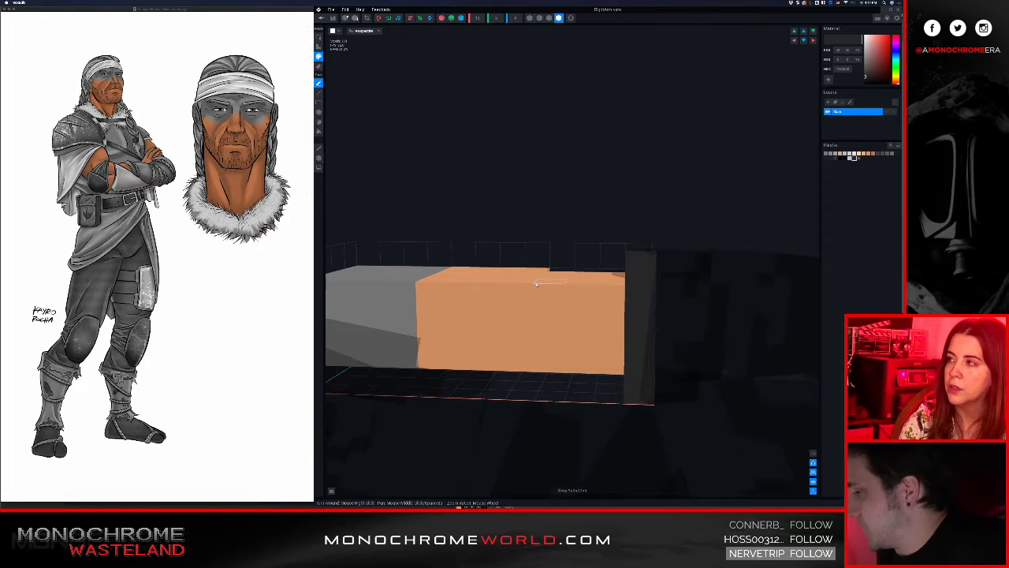
{"action": "right_click_drag", "start_coordinate": [548, 286], "coordinate": [578, 304]}
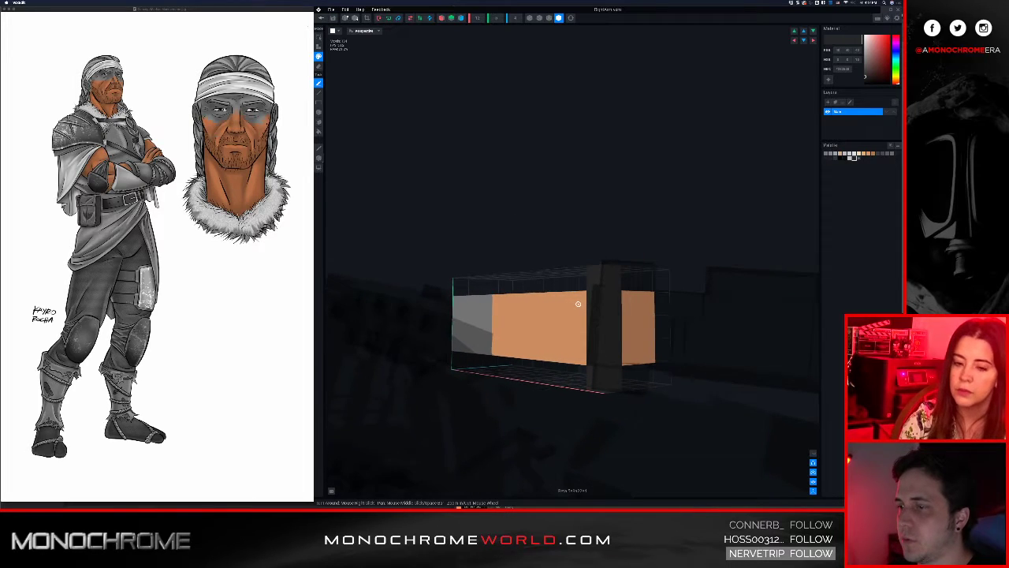
Set the upper arm model's Z size to 5 voxels
{"action": "left_click", "coordinate": [515, 18]}
{"action": "type", "text": "5"}
{"action": "key", "text": "Return"}
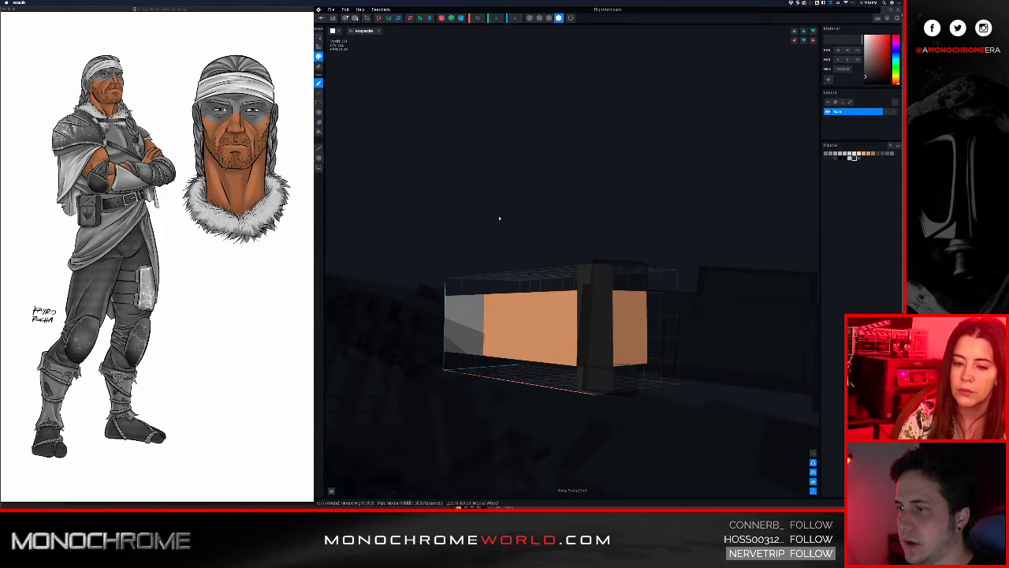
{"action": "right_click_drag", "start_coordinate": [513, 286], "coordinate": [516, 288]}
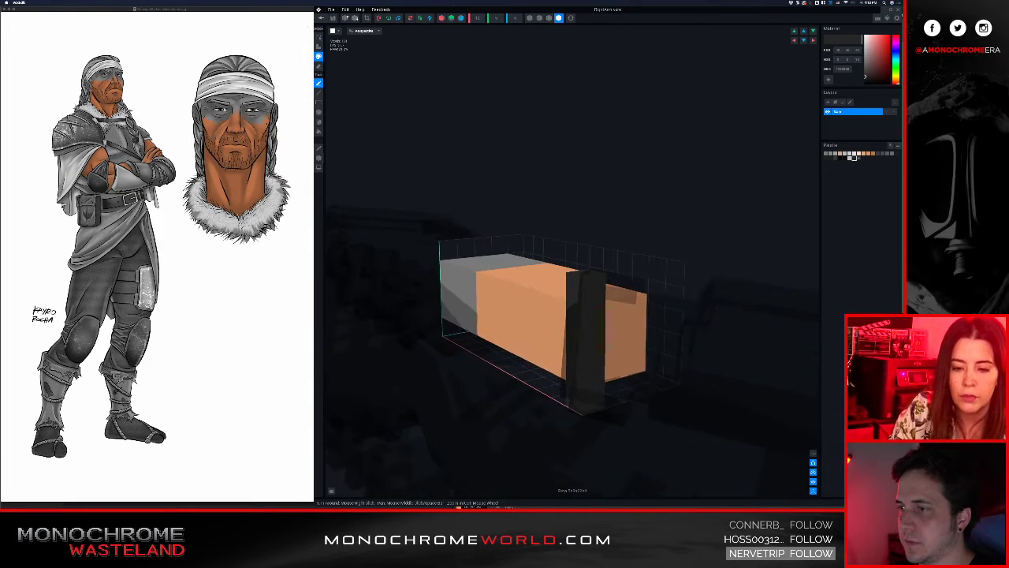
Select all of the upper arm's voxels and shift them one voxel along the Z axis
{"action": "left_click", "coordinate": [319, 37]}
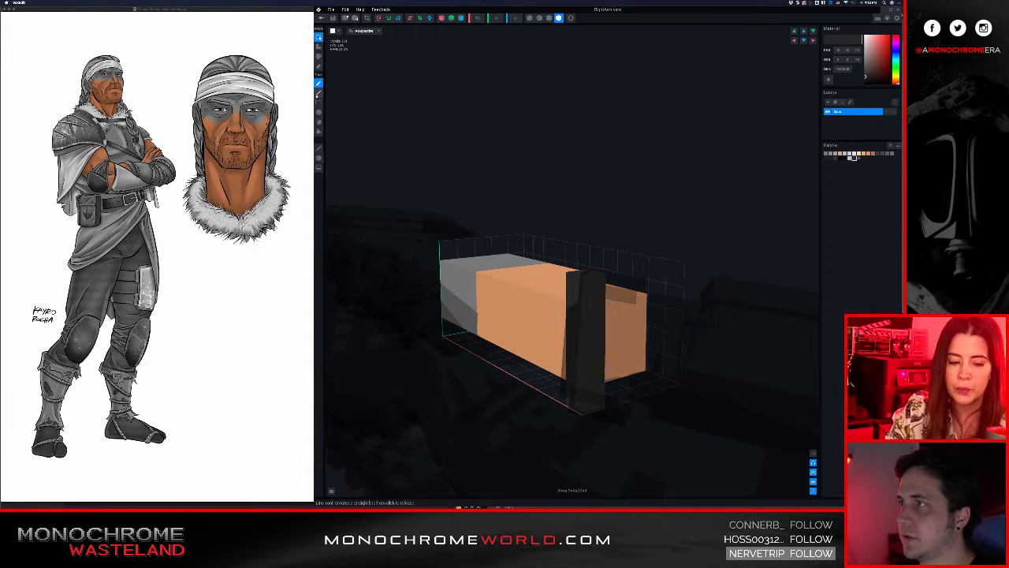
{"action": "left_click", "coordinate": [319, 103]}
{"action": "left_click_drag", "start_coordinate": [401, 207], "coordinate": [709, 444]}
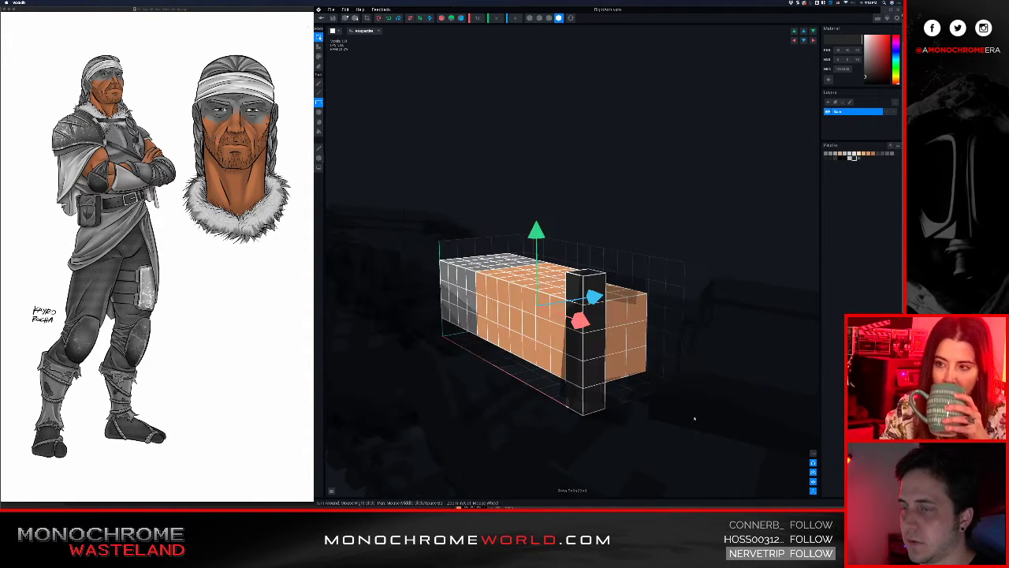
{"action": "right_click_drag", "start_coordinate": [669, 385], "coordinate": [688, 339]}
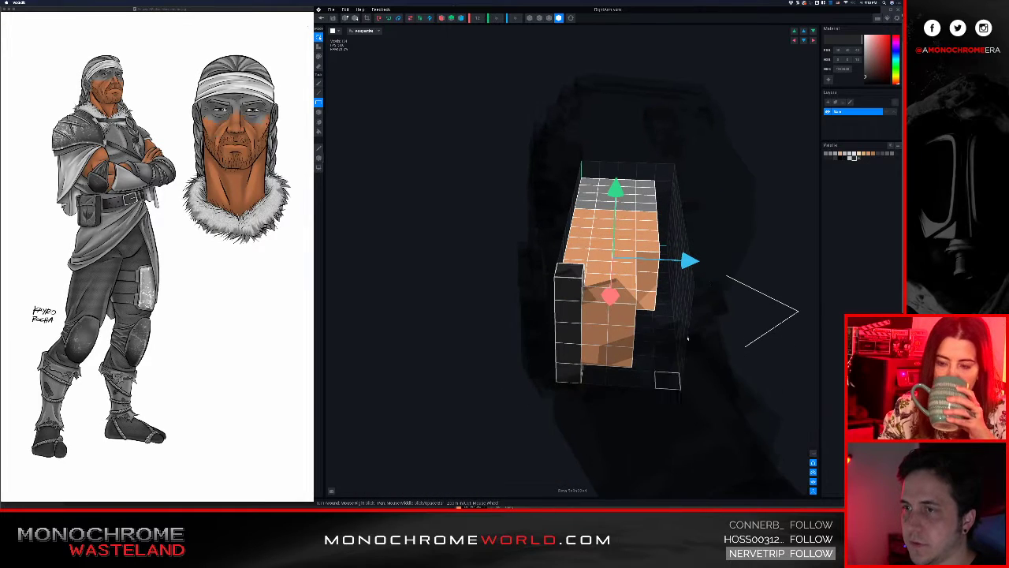
{"action": "left_click_drag", "start_coordinate": [691, 265], "coordinate": [766, 270]}
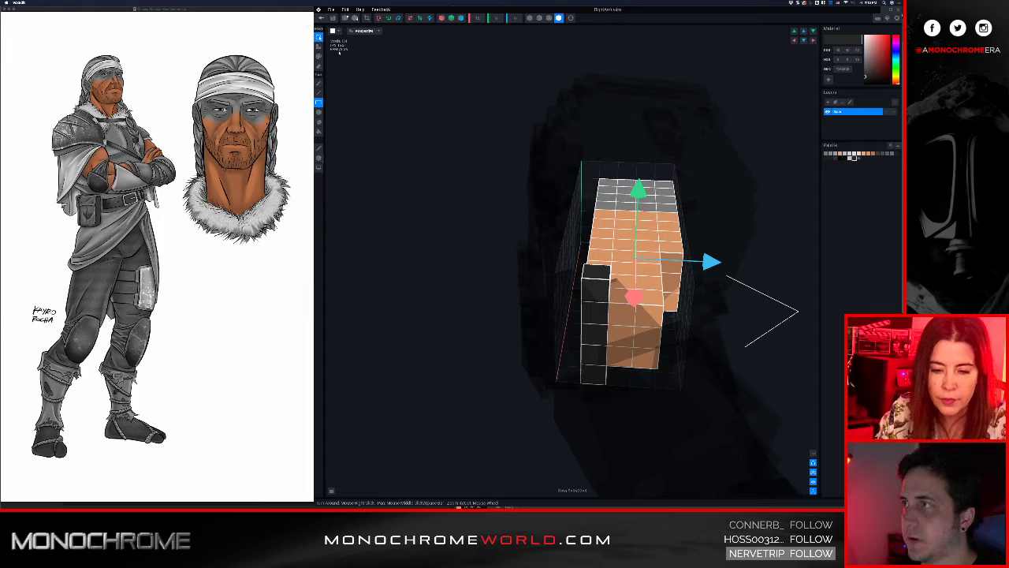
{"action": "left_click", "coordinate": [318, 47]}
Move the upper arm's pivot one voxel along the Z axis to match the shifted voxels
{"action": "right_click_drag", "start_coordinate": [668, 385], "coordinate": [669, 384]}
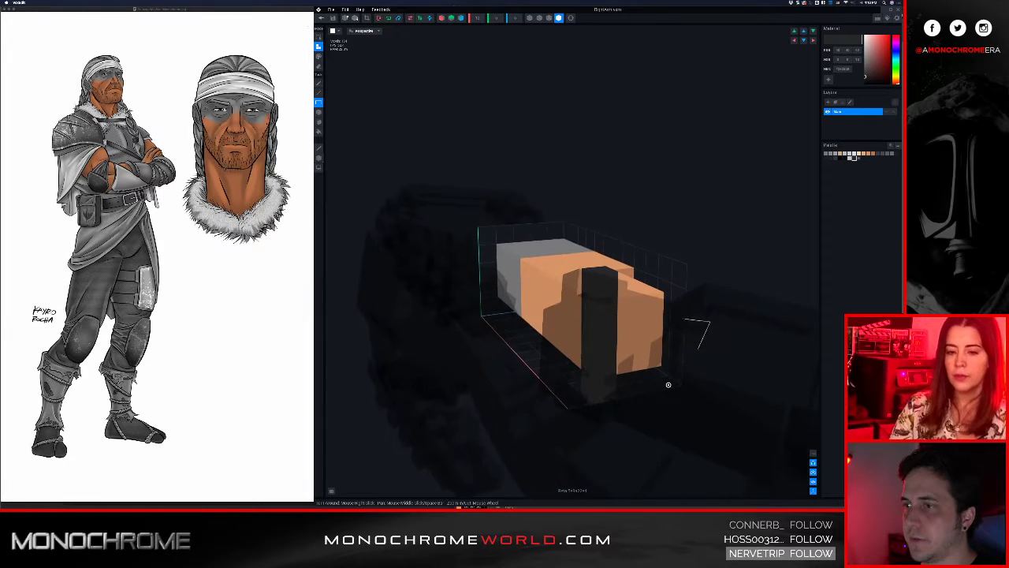
{"action": "left_click", "coordinate": [318, 158]}
{"action": "right_click_drag", "start_coordinate": [462, 239], "coordinate": [461, 197]}
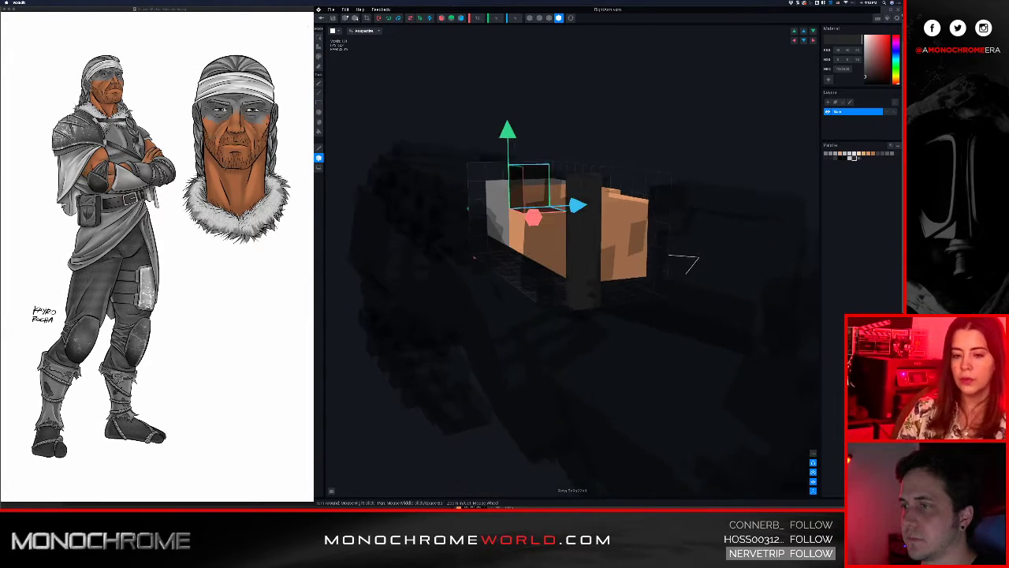
{"action": "right_click_drag", "start_coordinate": [568, 286], "coordinate": [567, 284]}
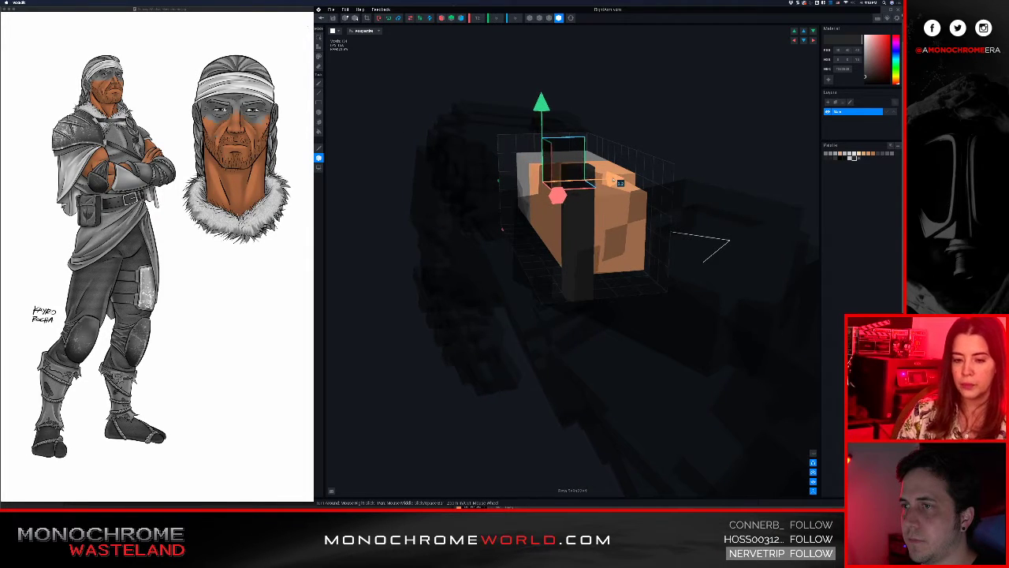
{"action": "left_click_drag", "start_coordinate": [615, 181], "coordinate": [628, 180]}
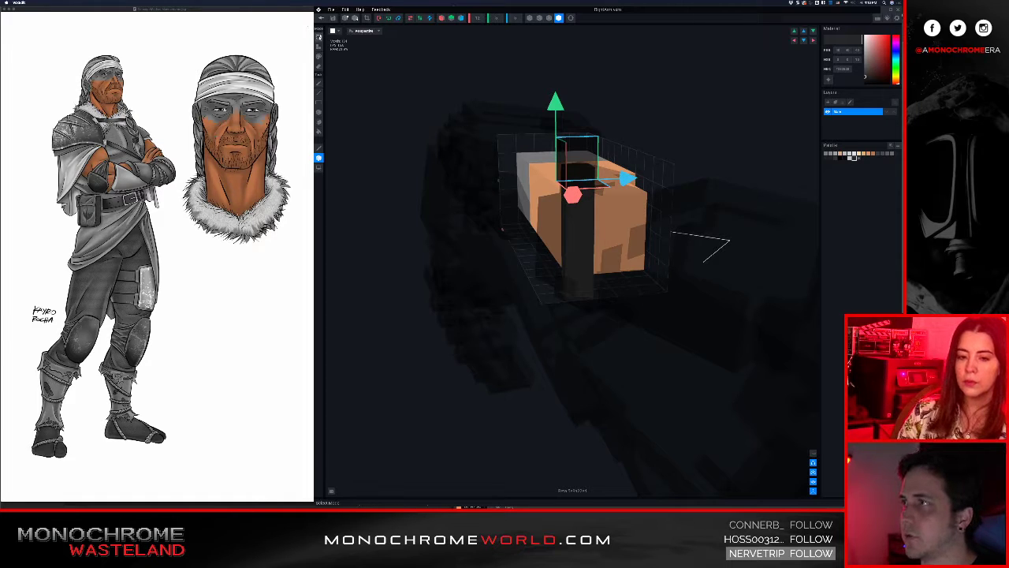
Widen the dark strip at the upper arm's elbow end to two voxels, then save and return to the full character
{"action": "left_click", "coordinate": [319, 49]}
{"action": "mouse_move", "coordinate": [538, 186]}
{"action": "right_mouse_down"}
{"action": "mouse_move", "coordinate": [550, 193]}
{"action": "mouse_move", "coordinate": [537, 198]}
{"action": "right_mouse_up"}
{"action": "right_click_drag", "start_coordinate": [499, 231], "coordinate": [572, 235]}
{"action": "scroll", "coordinate": [499, 232], "scroll_direction": "up", "scroll_amount": 3}
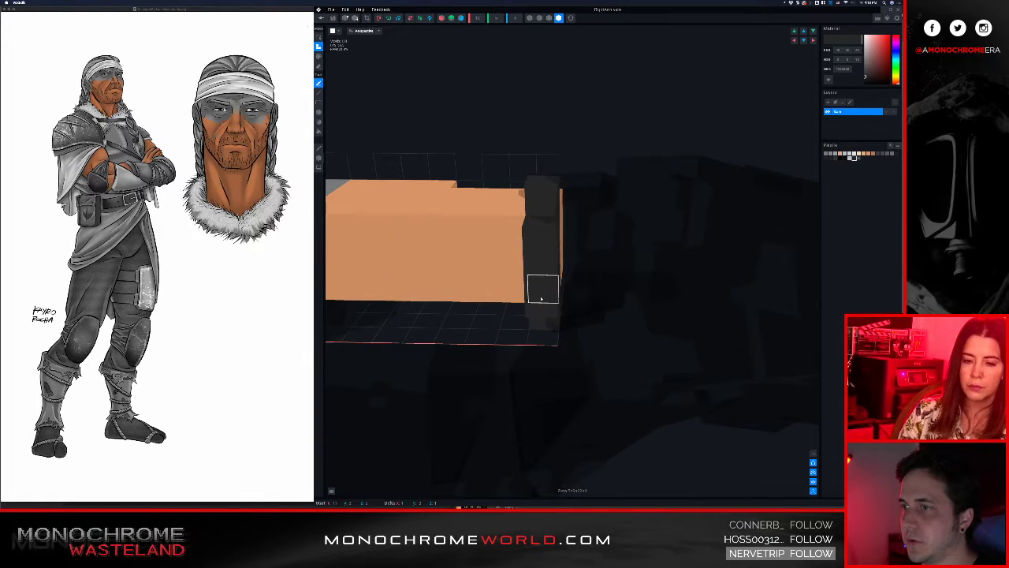
{"action": "mouse_move", "coordinate": [541, 273]}
{"action": "right_mouse_down"}
{"action": "mouse_move", "coordinate": [525, 281]}
{"action": "mouse_move", "coordinate": [532, 261]}
{"action": "mouse_move", "coordinate": [538, 272]}
{"action": "mouse_move", "coordinate": [531, 263]}
{"action": "right_mouse_up"}
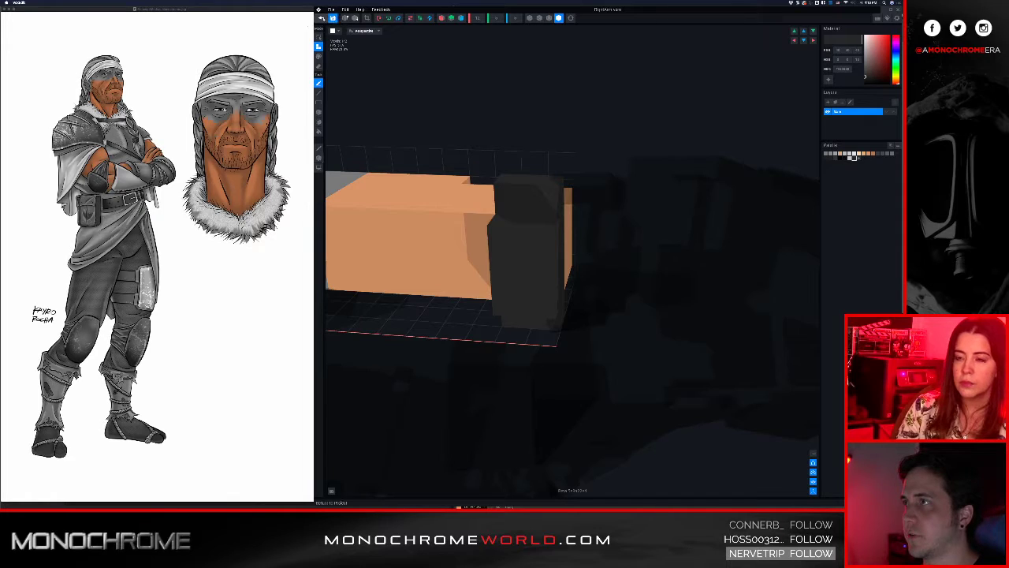
{"action": "key", "text": "super+q"}
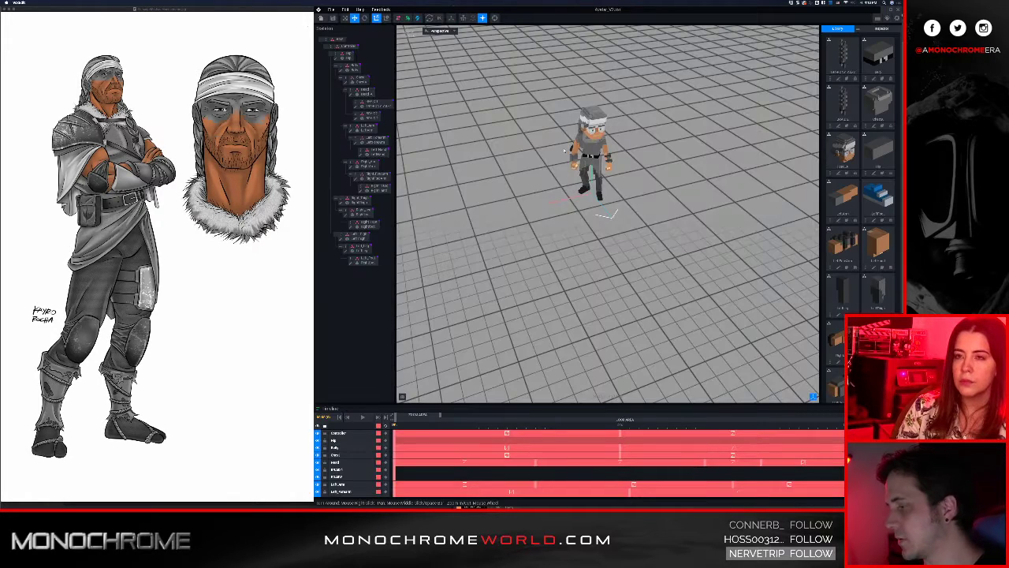
Examine the right elbow pad on the character from behind, the side and the front where upper arm and forearm meet
{"action": "middle_click_drag", "start_coordinate": [563, 187], "coordinate": [556, 236]}
{"action": "scroll", "coordinate": [551, 306], "scroll_direction": "up", "scroll_amount": 2}
{"action": "scroll", "coordinate": [557, 236], "scroll_direction": "up", "scroll_amount": 8}
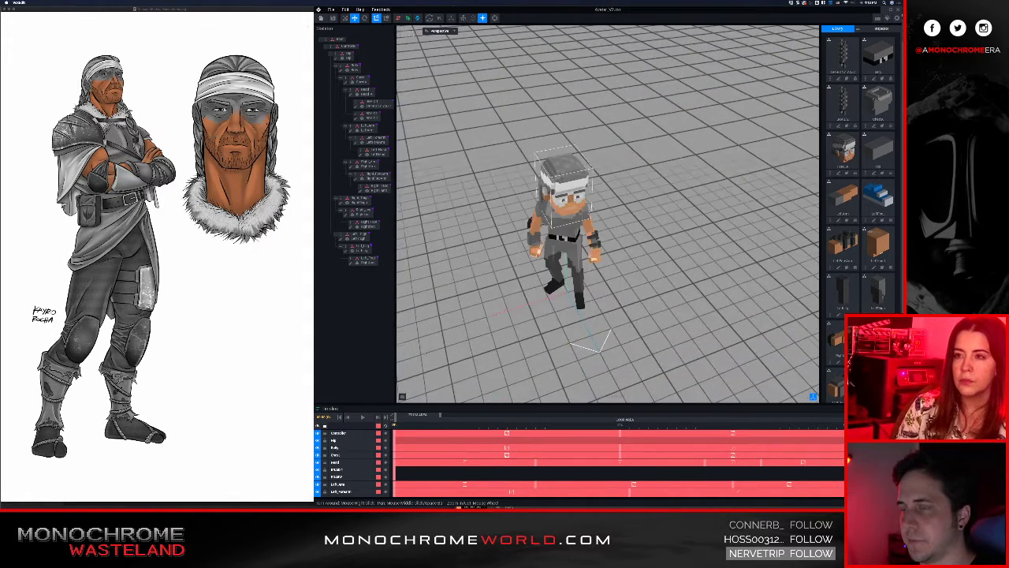
{"action": "scroll", "coordinate": [557, 236], "scroll_direction": "up", "scroll_amount": 4}
{"action": "right_click_drag", "start_coordinate": [556, 236], "coordinate": [622, 153]}
{"action": "middle_click_drag", "start_coordinate": [408, 383], "coordinate": [448, 298]}
{"action": "right_click_drag", "start_coordinate": [552, 254], "coordinate": [505, 232]}
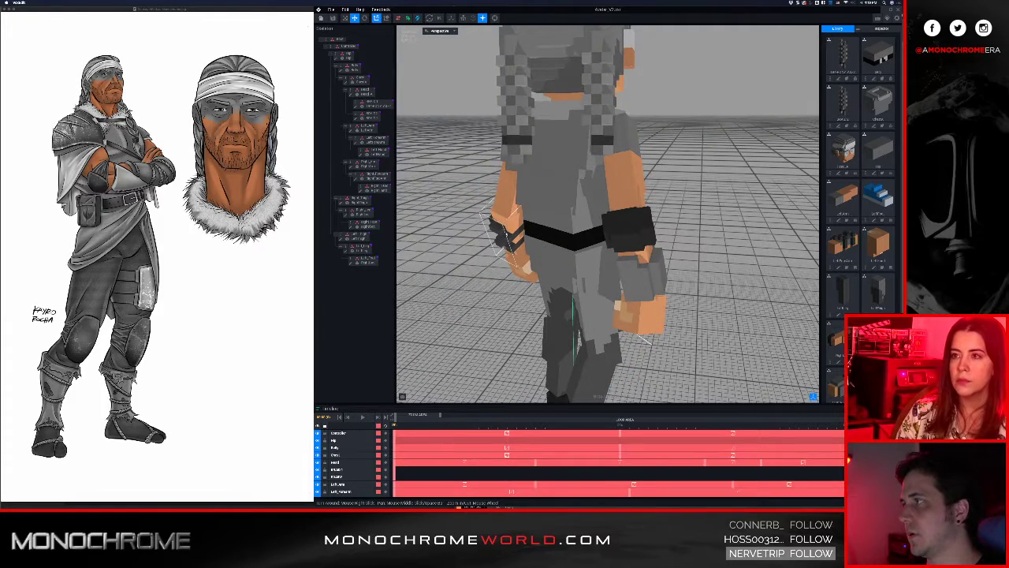
{"action": "scroll", "coordinate": [607, 214], "scroll_direction": "down", "scroll_amount": 5}
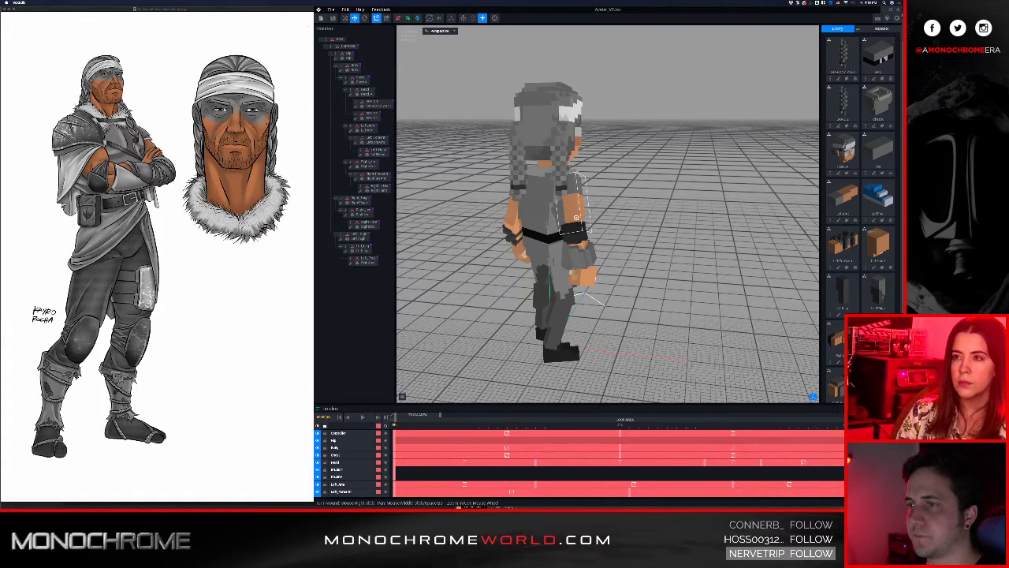
{"action": "right_click_drag", "start_coordinate": [577, 217], "coordinate": [593, 240]}
{"action": "scroll", "coordinate": [600, 248], "scroll_direction": "up", "scroll_amount": 5}
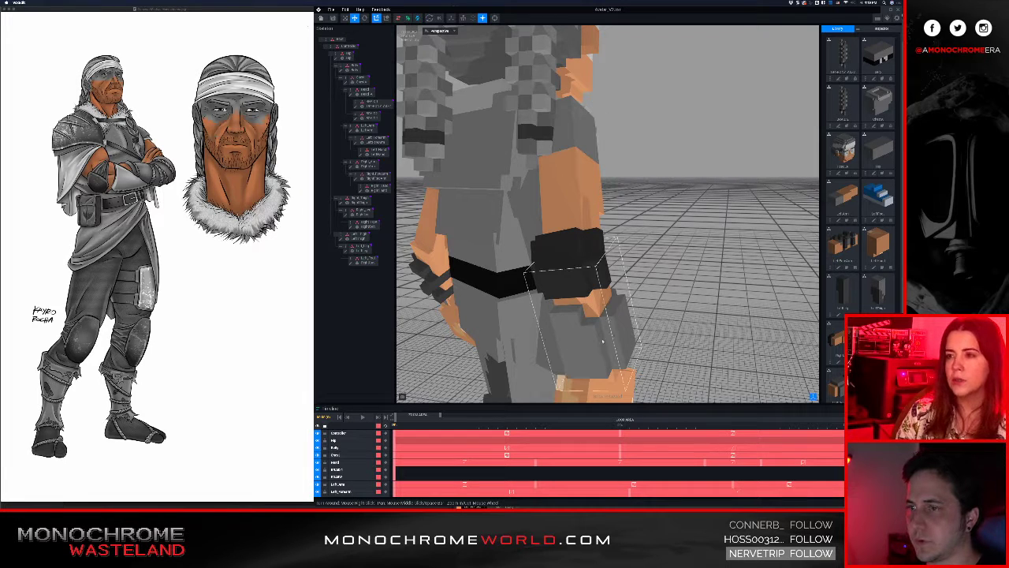
{"action": "right_click_drag", "start_coordinate": [603, 340], "coordinate": [653, 279]}
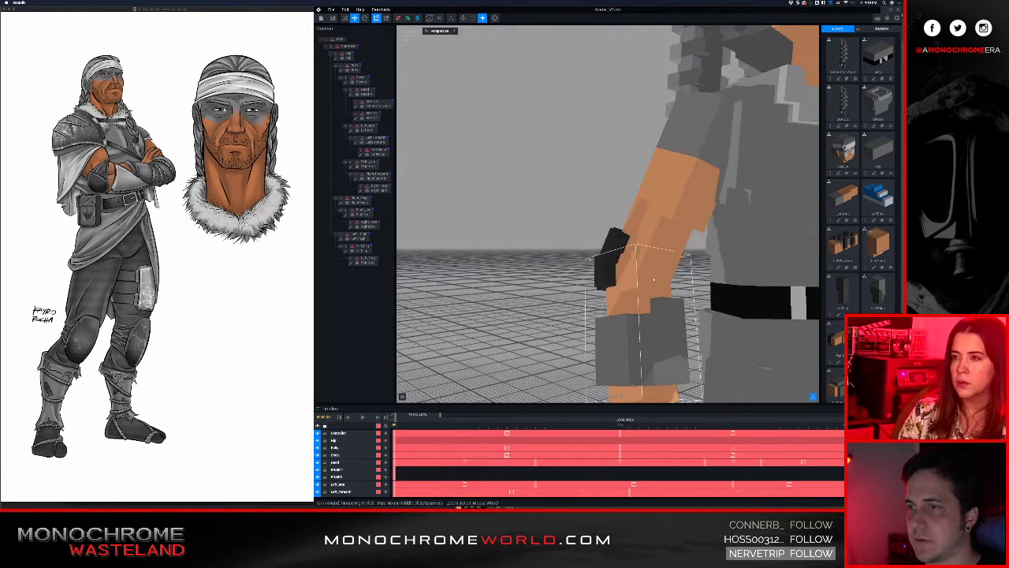
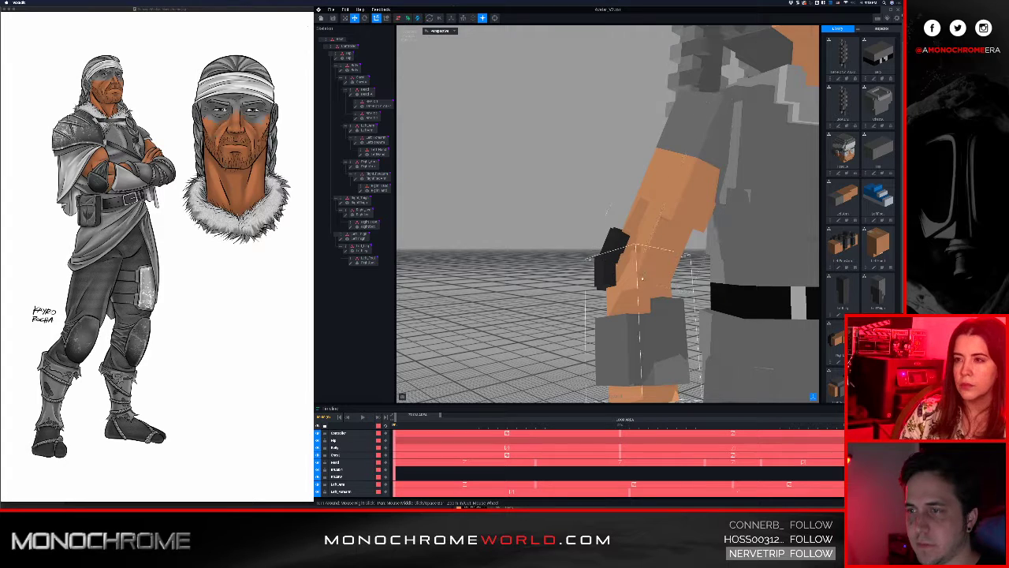
{"action": "right_click_drag", "start_coordinate": [606, 289], "coordinate": [627, 306]}
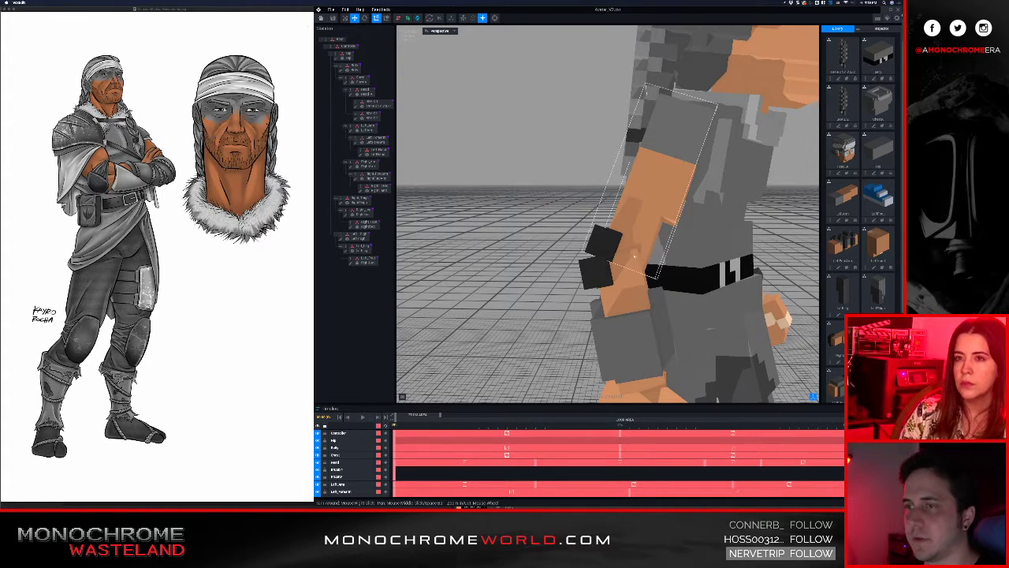
Open the right forearm model, paint the skin voxels around its elbow end in the elbow pad's dark grey, and save the changes
{"action": "left_click", "coordinate": [627, 277]}
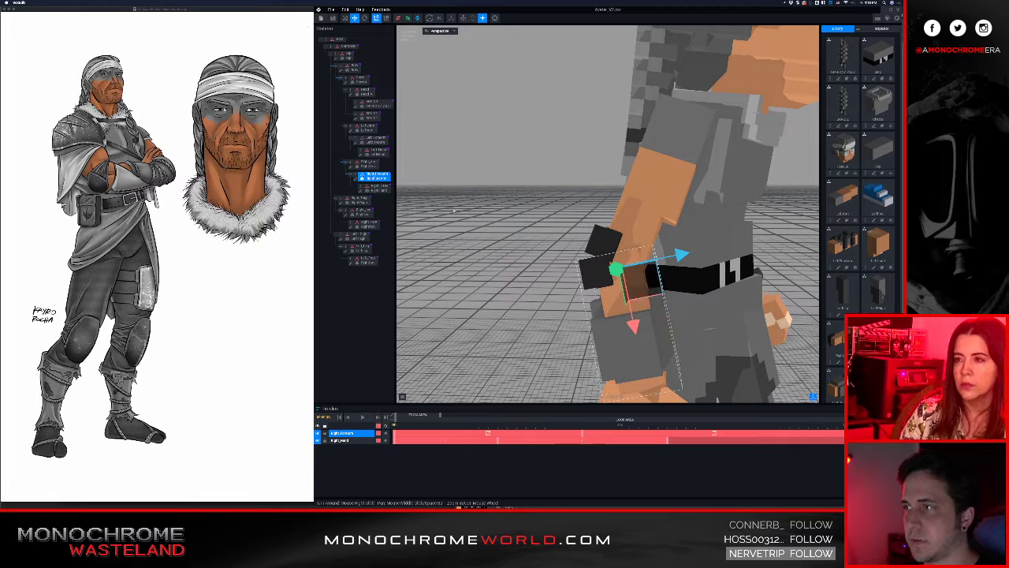
{"action": "left_click", "coordinate": [356, 180]}
{"action": "right_click_drag", "start_coordinate": [514, 240], "coordinate": [663, 214]}
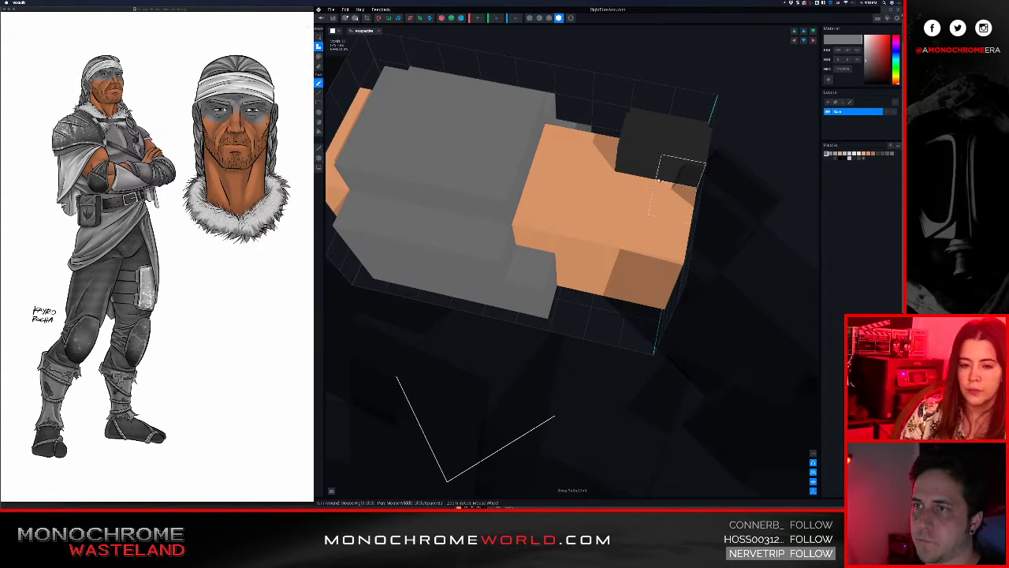
{"action": "left_click", "coordinate": [676, 167], "text": "alt"}
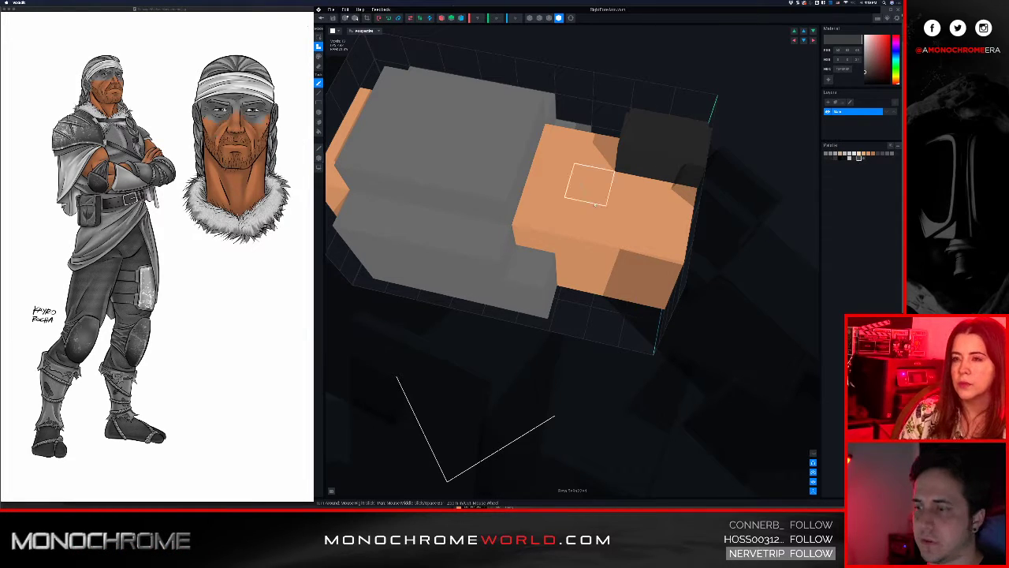
{"action": "left_click_drag", "start_coordinate": [634, 205], "coordinate": [645, 260]}
{"action": "mouse_move", "coordinate": [666, 222]}
{"action": "left_mouse_down"}
{"action": "mouse_move", "coordinate": [612, 284]}
{"action": "mouse_move", "coordinate": [623, 272]}
{"action": "left_mouse_up"}
{"action": "right_click_drag", "start_coordinate": [629, 268], "coordinate": [700, 281]}
{"action": "mouse_move", "coordinate": [712, 266]}
{"action": "left_mouse_down"}
{"action": "mouse_move", "coordinate": [670, 341]}
{"action": "mouse_move", "coordinate": [690, 351]}
{"action": "left_mouse_up"}
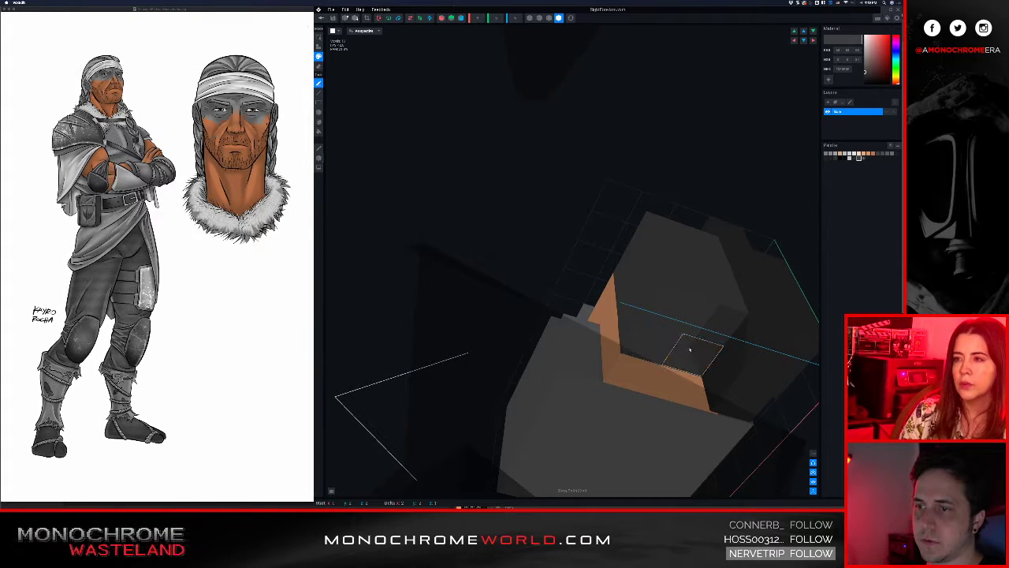
{"action": "right_click_drag", "start_coordinate": [658, 307], "coordinate": [547, 184]}
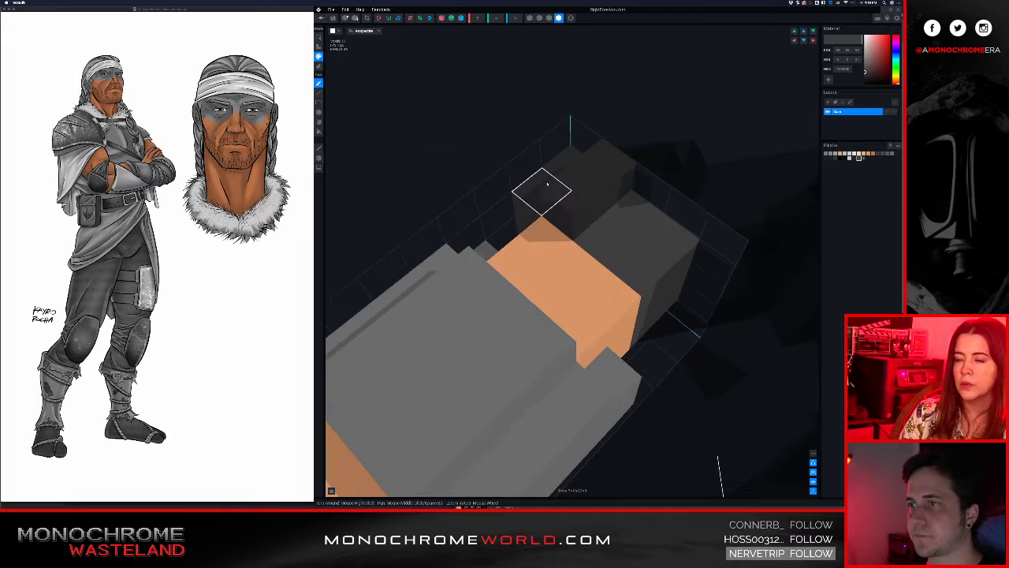
{"action": "left_click", "coordinate": [322, 18]}
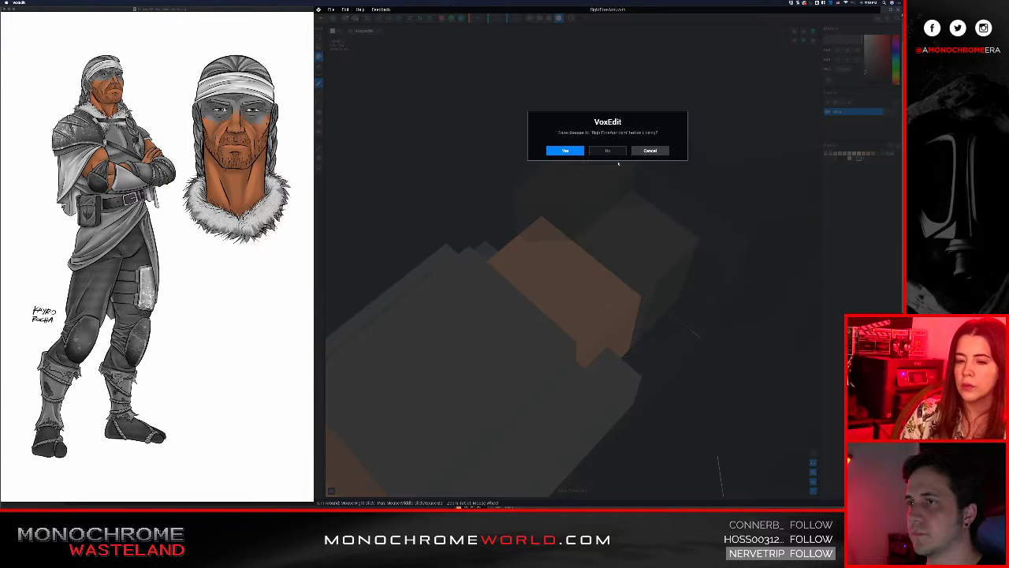
{"action": "left_click", "coordinate": [570, 150]}
Open the right upper arm model, paint a dark grey band around the skin at its elbow end, and save the changes
{"action": "scroll", "coordinate": [578, 141], "scroll_direction": "up", "scroll_amount": 10}
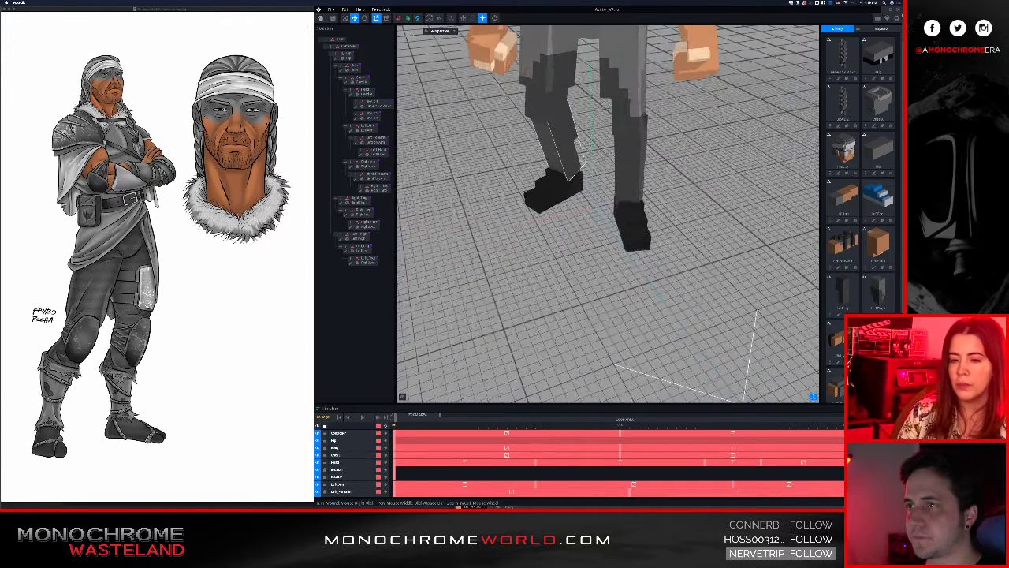
{"action": "middle_click_drag", "start_coordinate": [578, 142], "coordinate": [552, 268]}
{"action": "right_click_drag", "start_coordinate": [512, 157], "coordinate": [544, 81]}
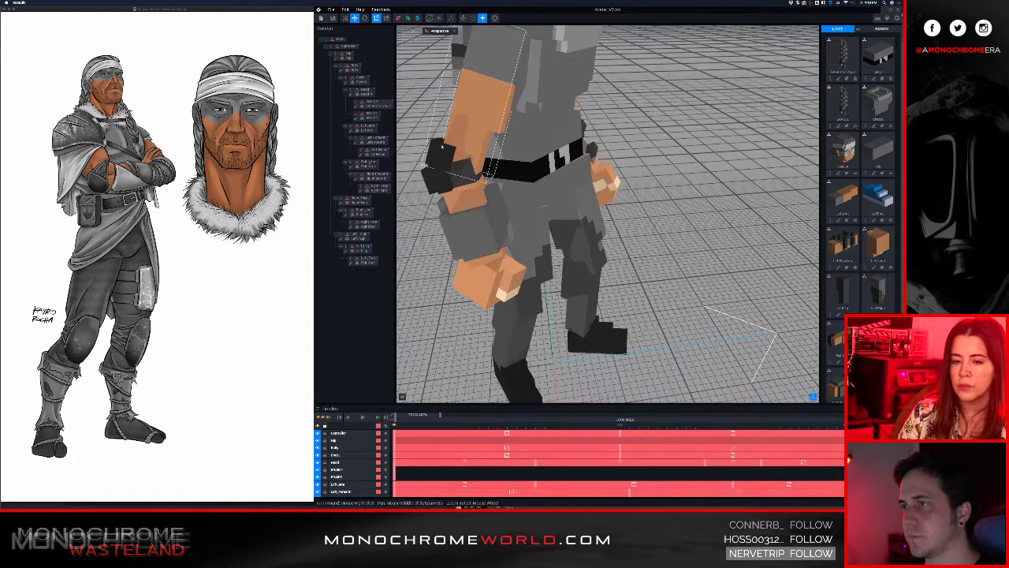
{"action": "left_click", "coordinate": [366, 164]}
{"action": "double_click", "coordinate": [351, 167]}
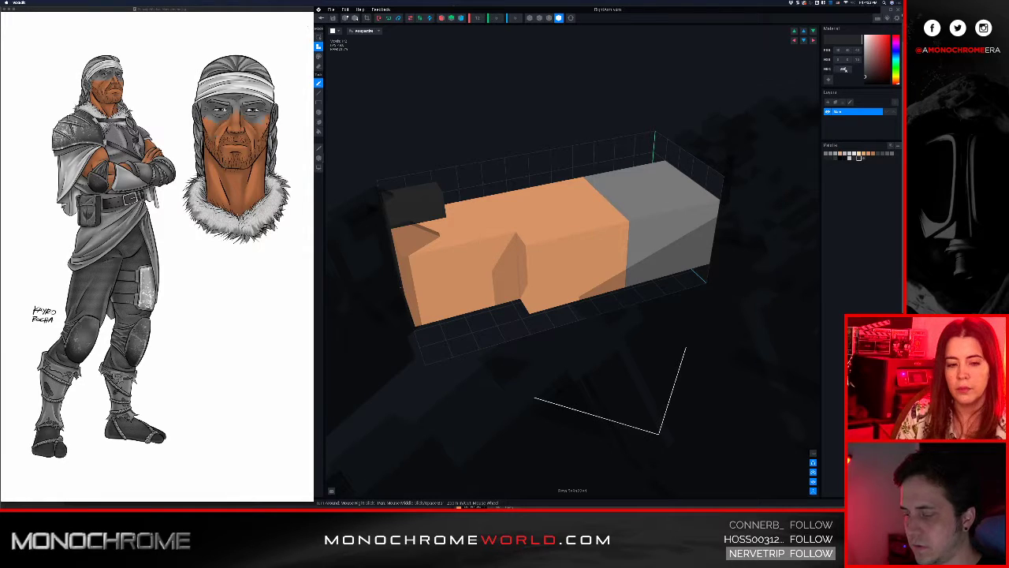
{"action": "mouse_move", "coordinate": [436, 228]}
{"action": "left_mouse_down"}
{"action": "mouse_move", "coordinate": [421, 265]}
{"action": "mouse_move", "coordinate": [426, 311]}
{"action": "mouse_move", "coordinate": [451, 284]}
{"action": "left_mouse_up"}
{"action": "left_click", "coordinate": [409, 239]}
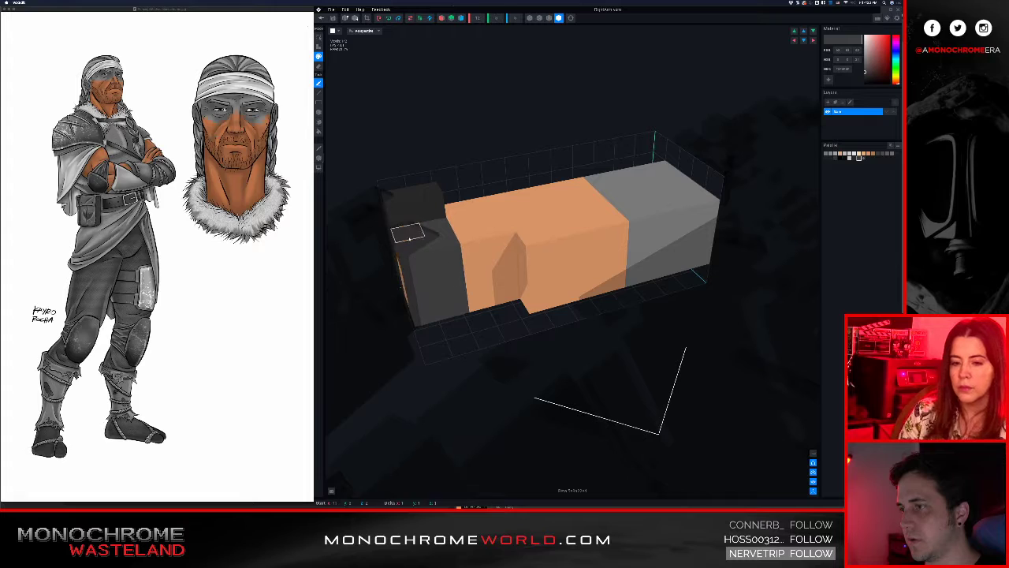
{"action": "right_click_drag", "start_coordinate": [379, 249], "coordinate": [407, 260]}
{"action": "left_click_drag", "start_coordinate": [366, 295], "coordinate": [368, 322]}
{"action": "right_click_drag", "start_coordinate": [448, 327], "coordinate": [414, 305]}
{"action": "right_click_drag", "start_coordinate": [388, 372], "coordinate": [363, 248]}
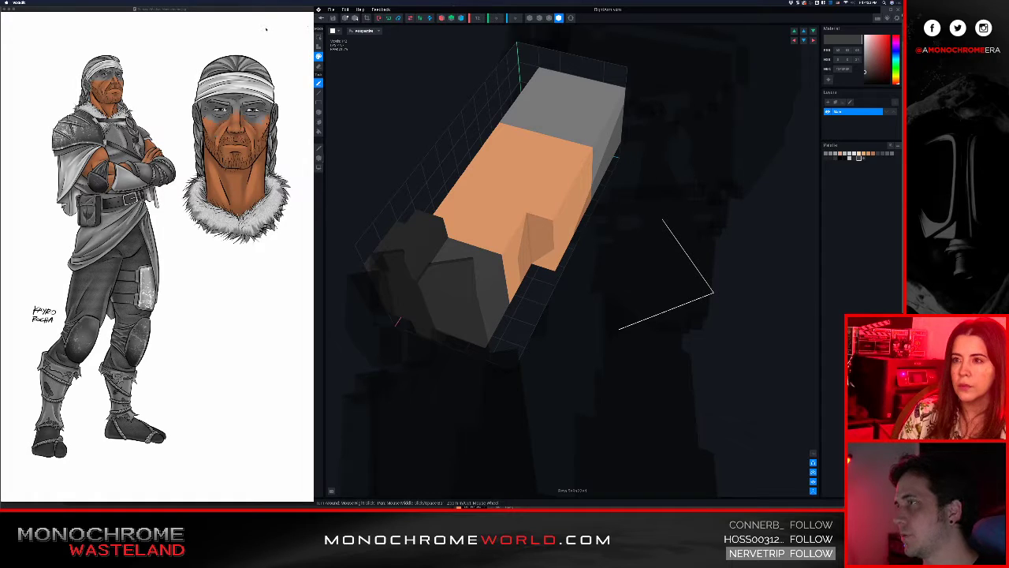
{"action": "left_click", "coordinate": [321, 18]}
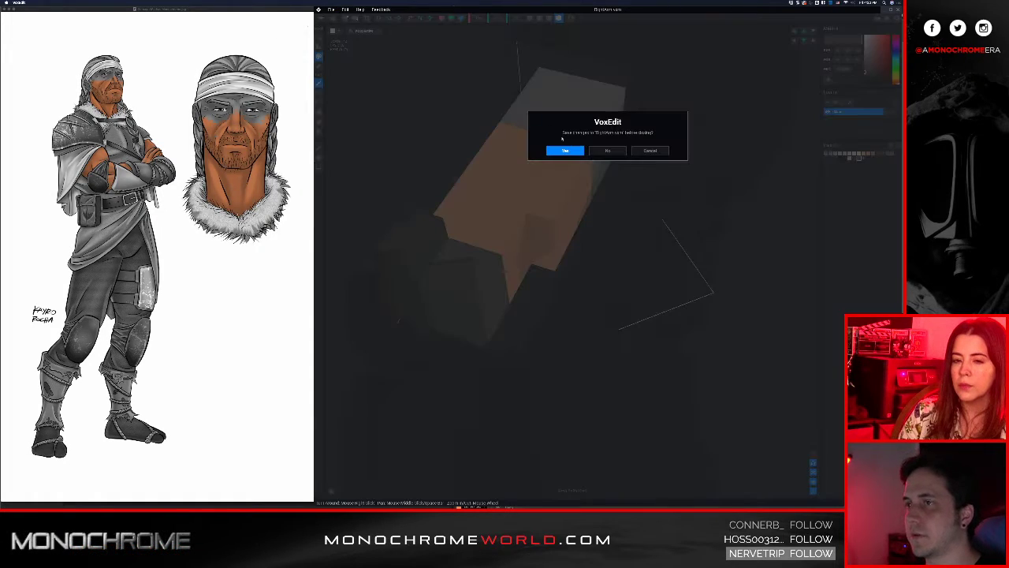
{"action": "left_click", "coordinate": [566, 151]}
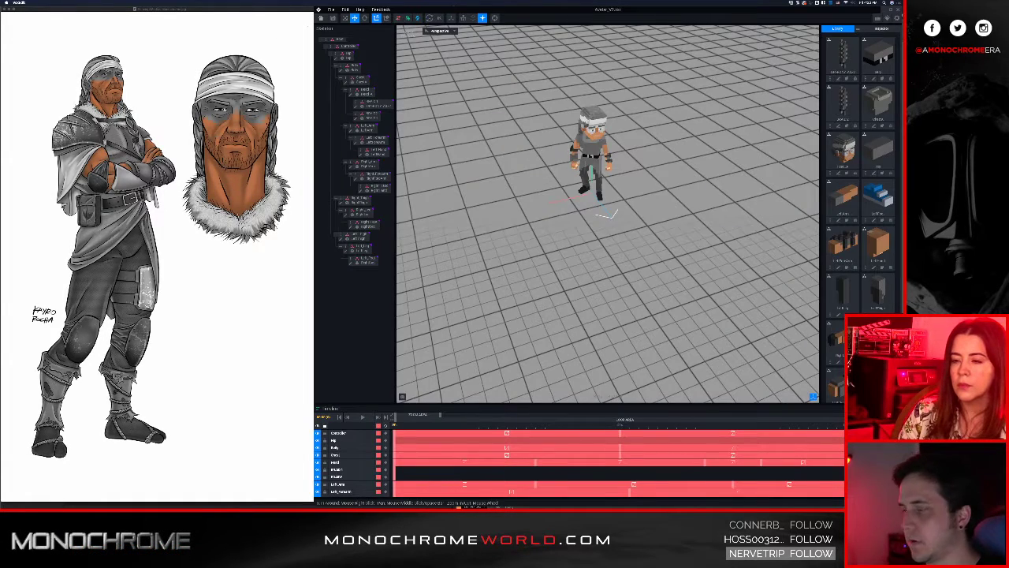
Play the character's animation to check the right elbow band in motion, then stop it and save the project
{"action": "middle_click_drag", "start_coordinate": [591, 161], "coordinate": [579, 239]}
{"action": "scroll", "coordinate": [580, 237], "scroll_direction": "up", "scroll_amount": 10}
{"action": "right_click_drag", "start_coordinate": [552, 284], "coordinate": [575, 213]}
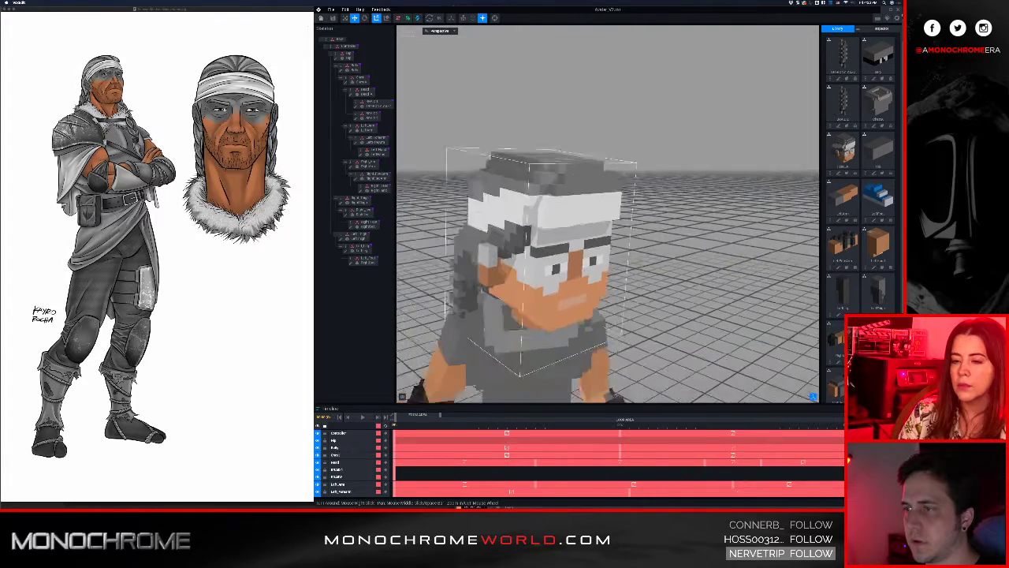
{"action": "middle_click_drag", "start_coordinate": [544, 315], "coordinate": [630, 146]}
{"action": "mouse_move", "coordinate": [465, 272]}
{"action": "right_mouse_down"}
{"action": "mouse_move", "coordinate": [524, 243]}
{"action": "mouse_move", "coordinate": [500, 242]}
{"action": "mouse_move", "coordinate": [552, 236]}
{"action": "mouse_move", "coordinate": [465, 248]}
{"action": "right_mouse_up"}
{"action": "key", "text": "space"}
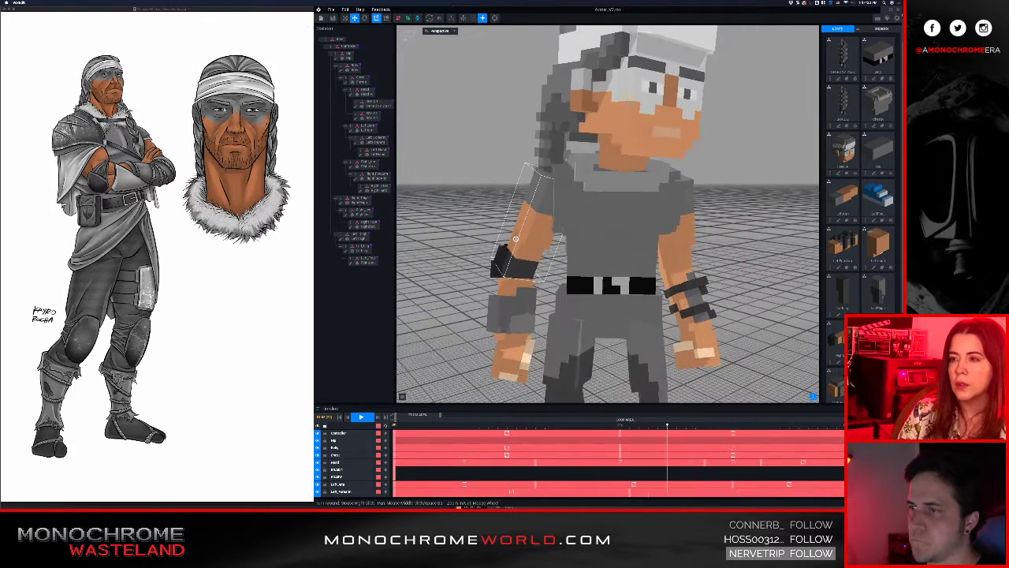
{"action": "key", "text": "space"}
{"action": "scroll", "coordinate": [516, 239], "scroll_direction": "down", "scroll_amount": 6}
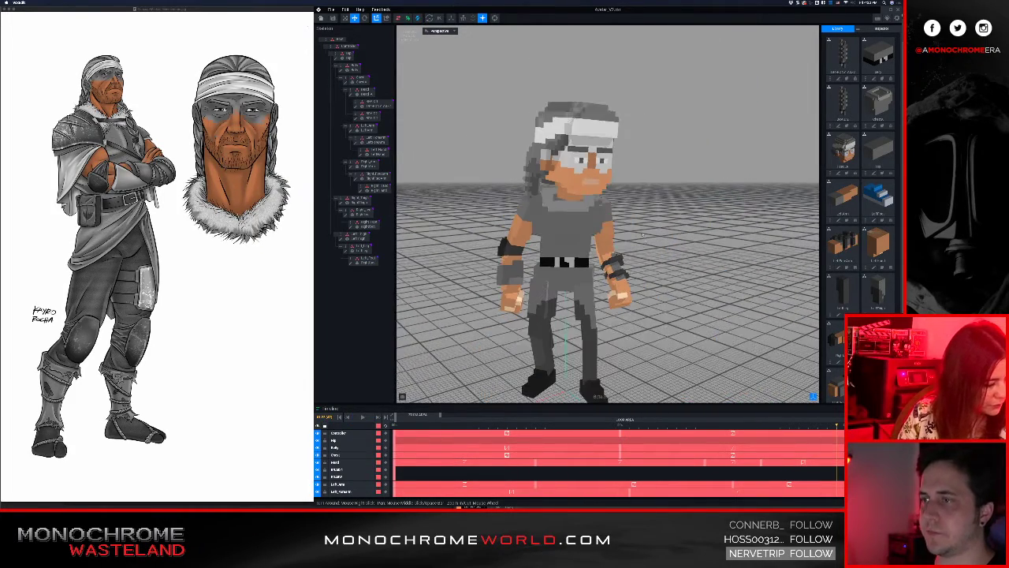
{"action": "key", "text": "super+s"}
Examine the whole character from the front and at an angle, comparing its clothing and arm details with the reference drawing
{"action": "right_click_drag", "start_coordinate": [597, 230], "coordinate": [582, 227]}
{"action": "middle_click_drag", "start_coordinate": [582, 226], "coordinate": [617, 204]}
{"action": "scroll", "coordinate": [583, 226], "scroll_direction": "down", "scroll_amount": 2}
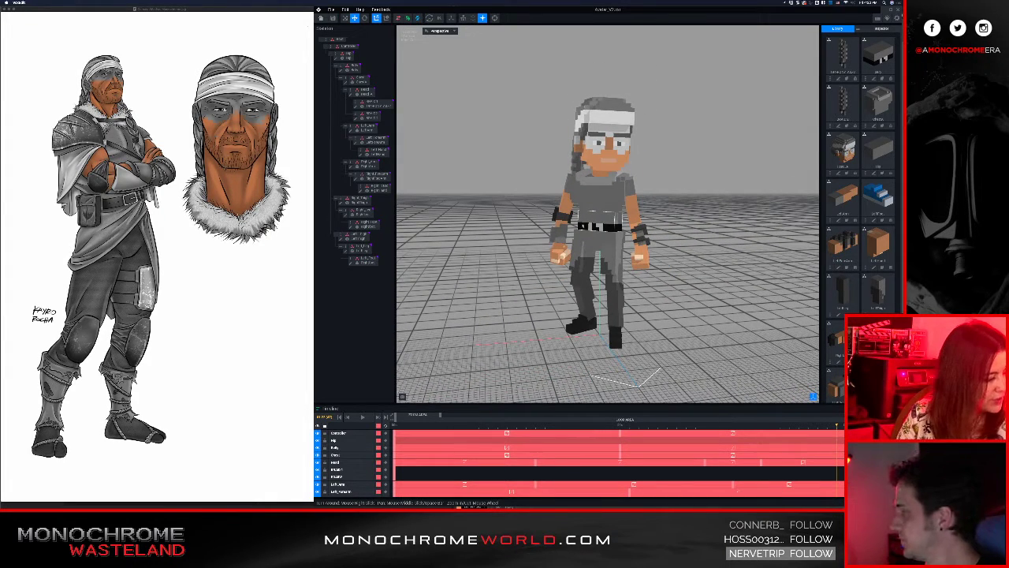
{"action": "scroll", "coordinate": [582, 226], "scroll_direction": "up", "scroll_amount": 3}
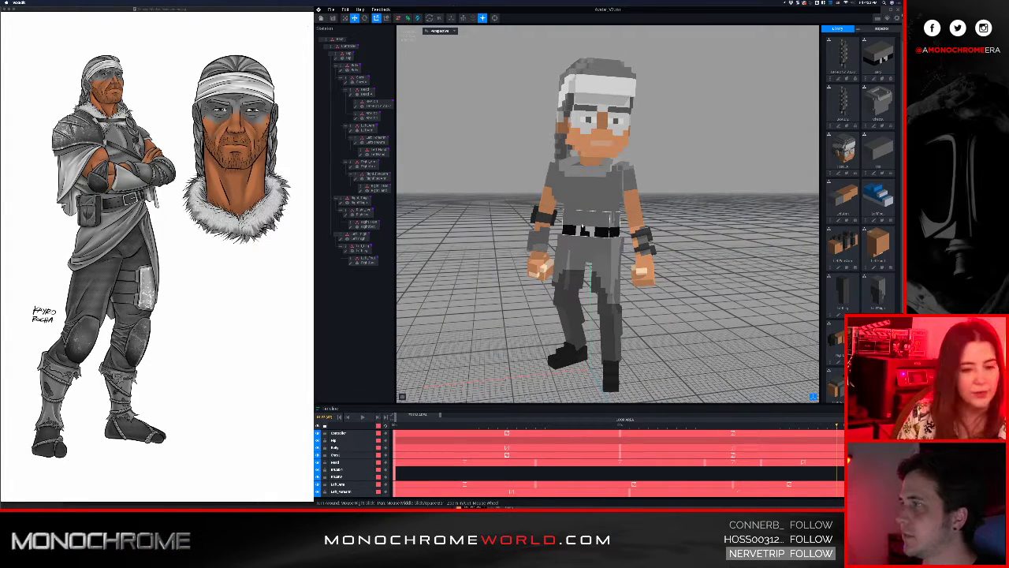
{"action": "right_click_drag", "start_coordinate": [592, 210], "coordinate": [590, 212]}
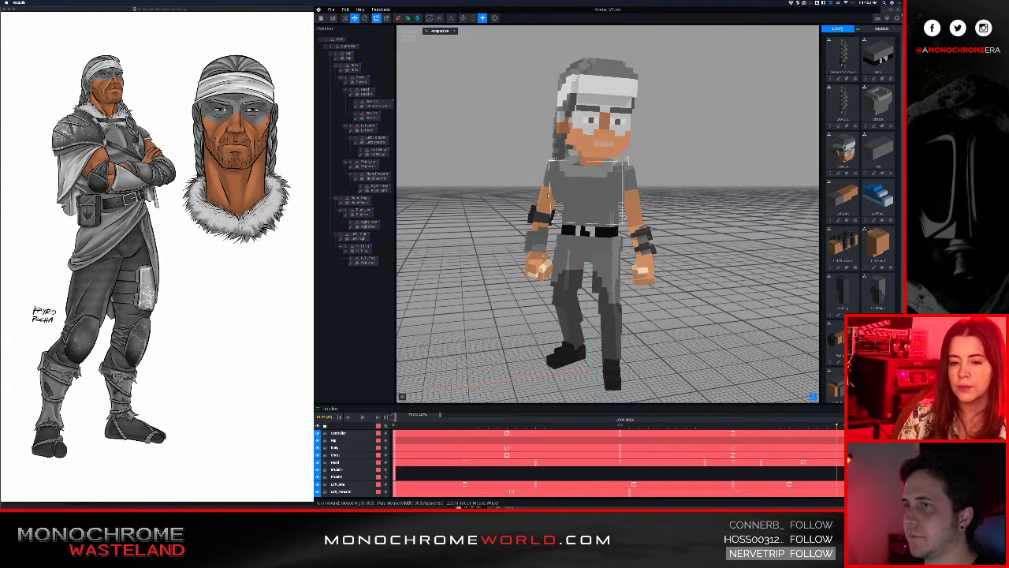
{"action": "mouse_move", "coordinate": [548, 196]}
{"action": "right_mouse_down"}
{"action": "mouse_move", "coordinate": [643, 196]}
{"action": "mouse_move", "coordinate": [490, 186]}
{"action": "mouse_move", "coordinate": [654, 188]}
{"action": "mouse_move", "coordinate": [526, 216]}
{"action": "mouse_move", "coordinate": [524, 180]}
{"action": "mouse_move", "coordinate": [499, 172]}
{"action": "mouse_move", "coordinate": [482, 181]}
{"action": "mouse_move", "coordinate": [570, 196]}
{"action": "mouse_move", "coordinate": [592, 182]}
{"action": "mouse_move", "coordinate": [547, 193]}
{"action": "right_mouse_up"}
{"action": "scroll", "coordinate": [574, 187], "scroll_direction": "up", "scroll_amount": 5}
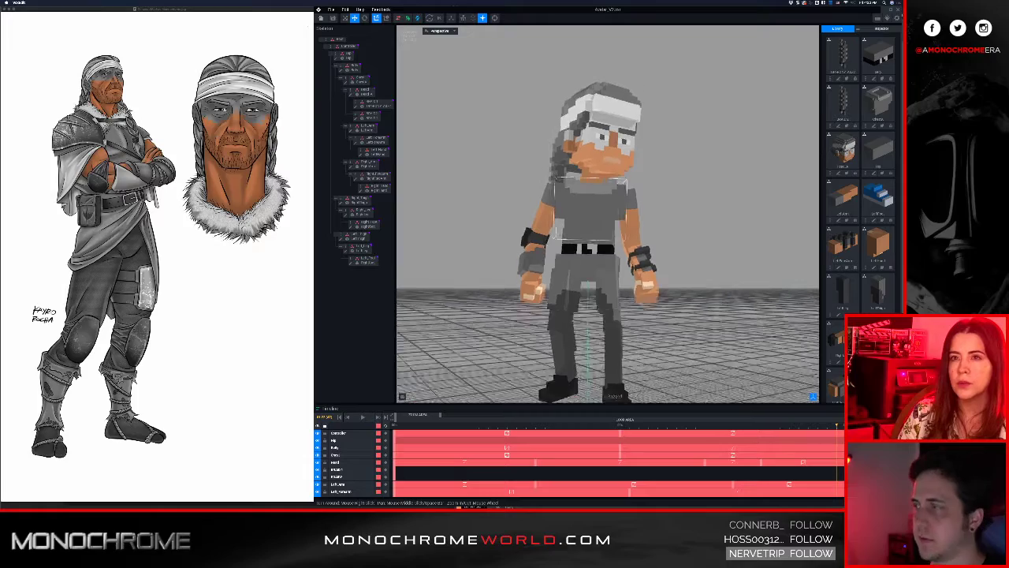
{"action": "right_click_drag", "start_coordinate": [566, 204], "coordinate": [566, 204]}
{"action": "scroll", "coordinate": [637, 287], "scroll_direction": "up", "scroll_amount": 3}
{"action": "middle_click_drag", "start_coordinate": [636, 287], "coordinate": [637, 288]}
{"action": "scroll", "coordinate": [636, 288], "scroll_direction": "down", "scroll_amount": 3}
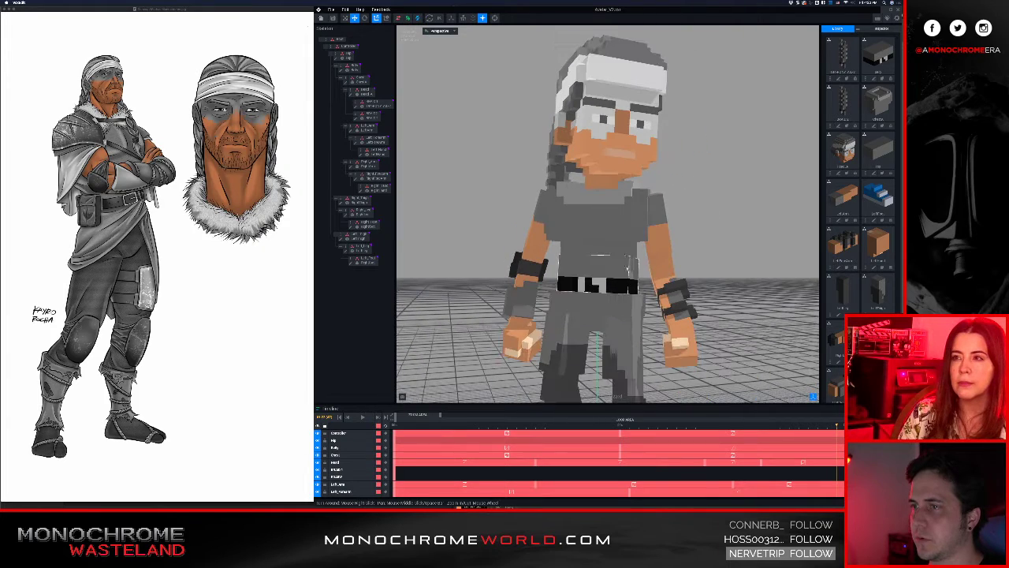
{"action": "right_click_drag", "start_coordinate": [621, 243], "coordinate": [621, 243]}
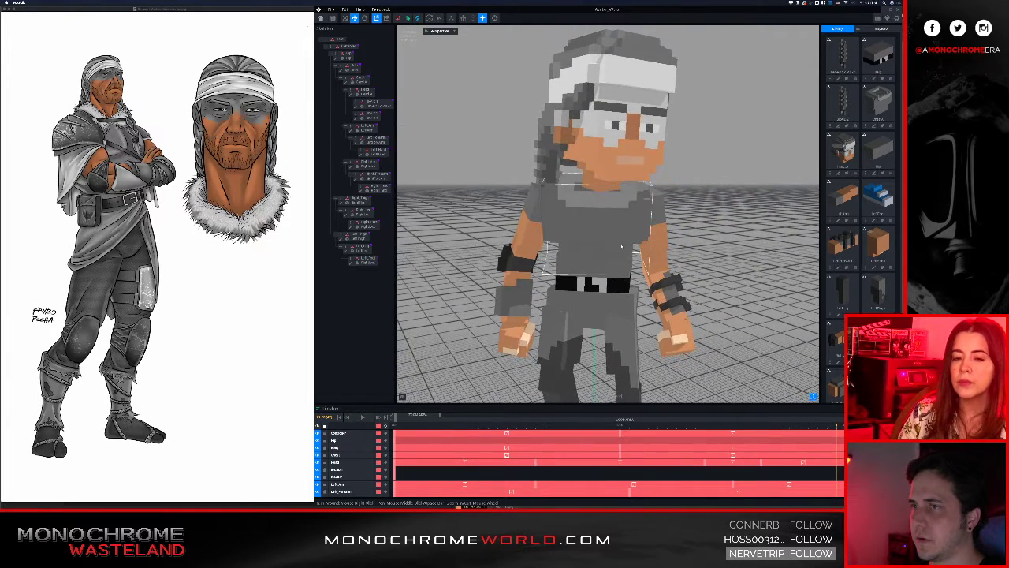
{"action": "scroll", "coordinate": [620, 243], "scroll_direction": "down", "scroll_amount": 3}
{"action": "scroll", "coordinate": [611, 227], "scroll_direction": "up", "scroll_amount": 5}
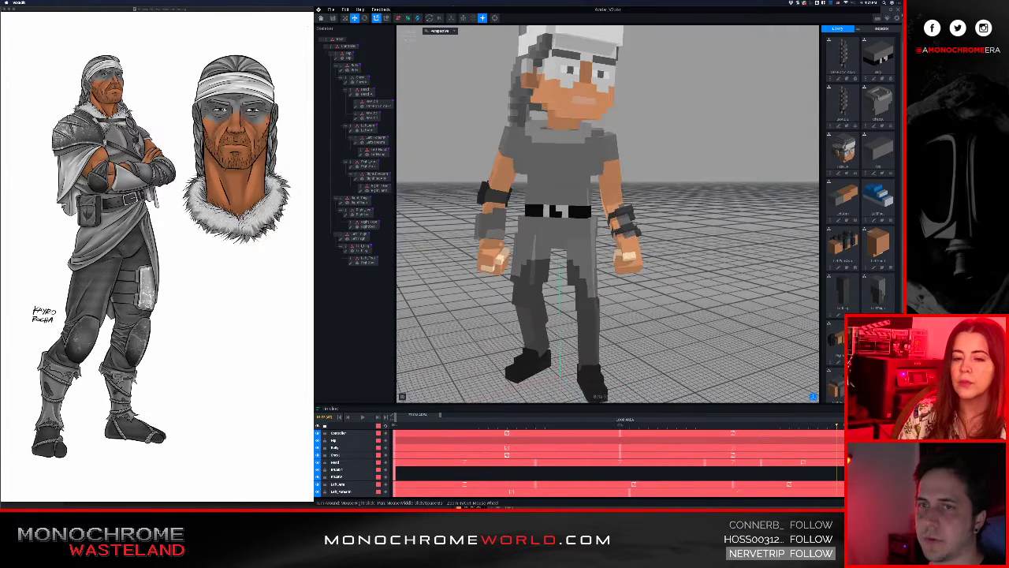
{"action": "scroll", "coordinate": [640, 209], "scroll_direction": "down", "scroll_amount": 3}
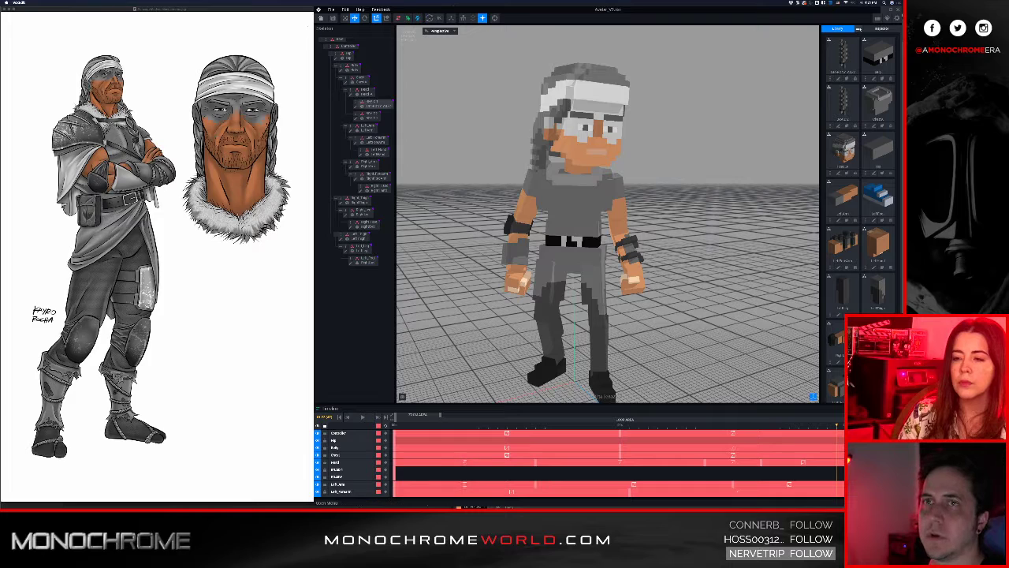
Create a new, empty voxel model in the character project's library
{"action": "left_click", "coordinate": [858, 30]}
{"action": "left_click", "coordinate": [866, 34]}
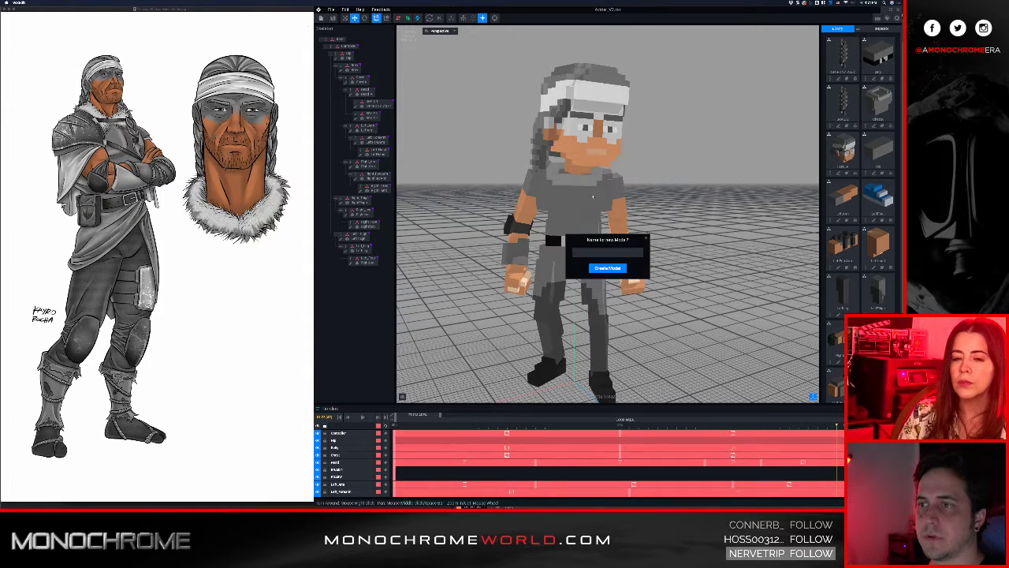
{"action": "key", "text": "Return"}
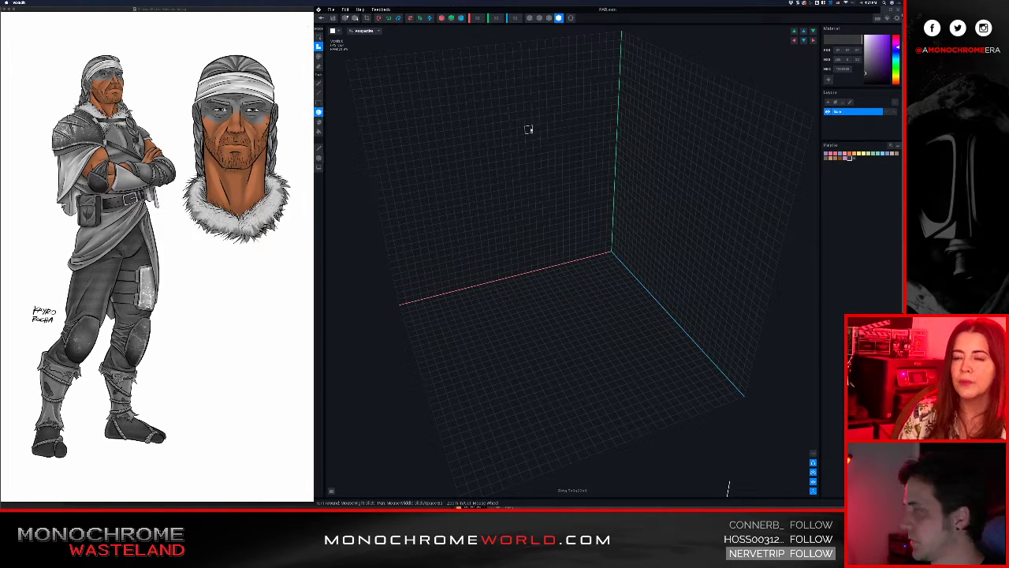
Build a solid dark grey box in the far corner of the grid and fit the canvas to it
{"action": "right_click_drag", "start_coordinate": [592, 243], "coordinate": [668, 213]}
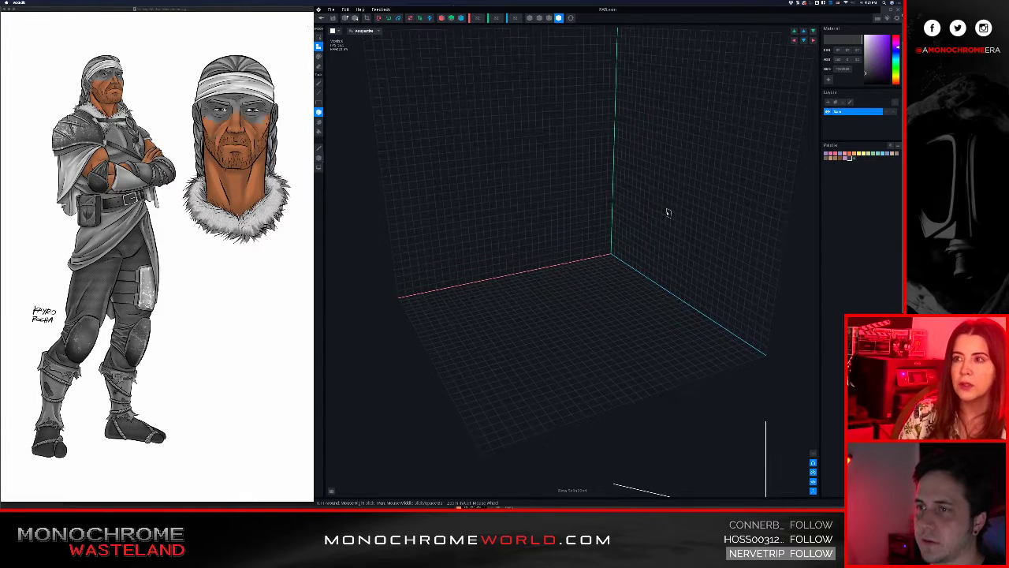
{"action": "left_click_drag", "start_coordinate": [653, 214], "coordinate": [547, 260]}
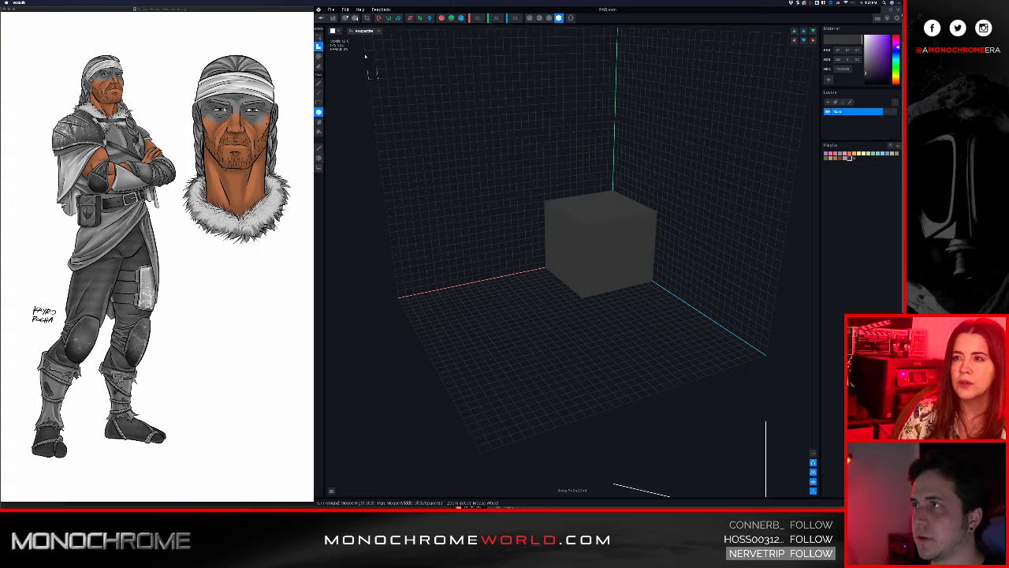
{"action": "left_click", "coordinate": [368, 18]}
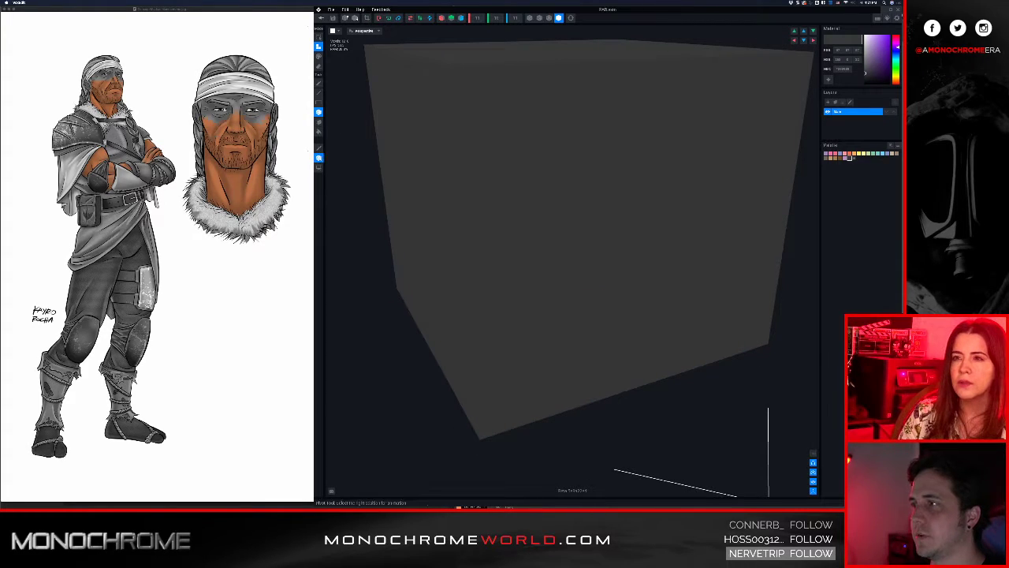
Move the dark grey box's pivot so that it sits under the middle of the box
{"action": "scroll", "coordinate": [556, 326], "scroll_direction": "down", "scroll_amount": 6}
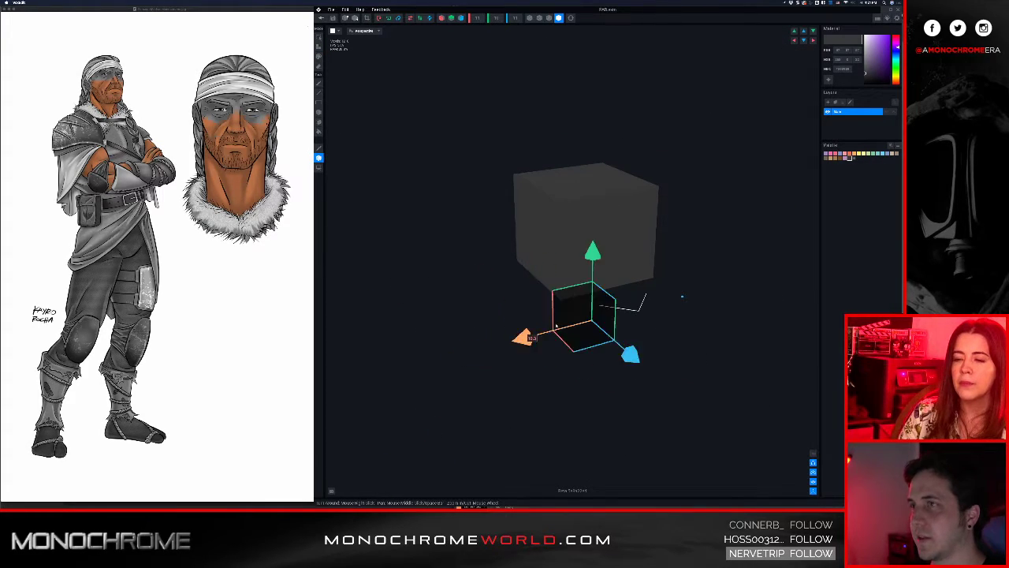
{"action": "left_click_drag", "start_coordinate": [555, 326], "coordinate": [578, 322]}
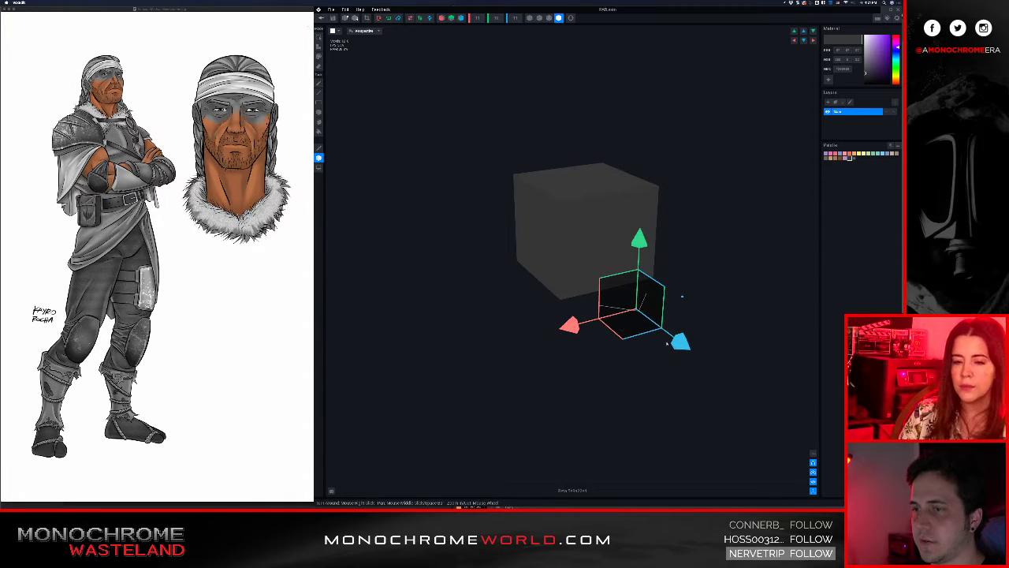
{"action": "left_click_drag", "start_coordinate": [680, 342], "coordinate": [624, 281]}
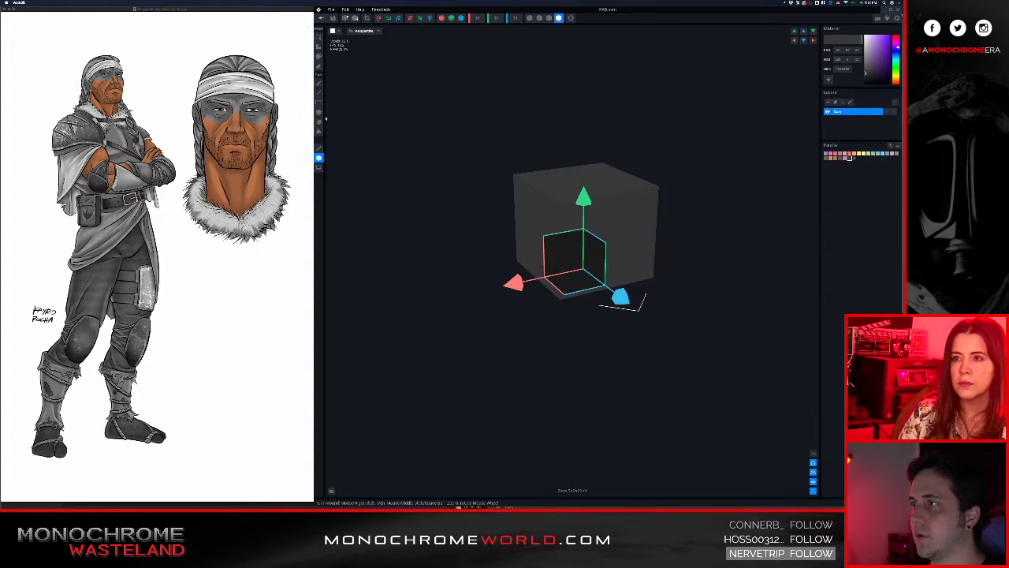
Erase the upper voxel layers of the dark grey box and trim the canvas to the lower height
{"action": "left_click", "coordinate": [318, 67]}
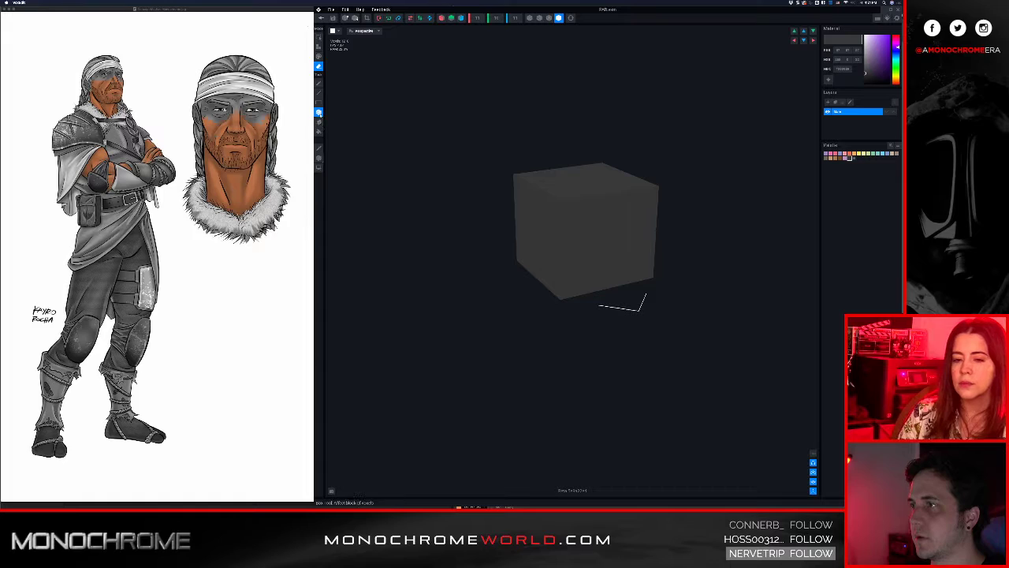
{"action": "left_click", "coordinate": [576, 194]}
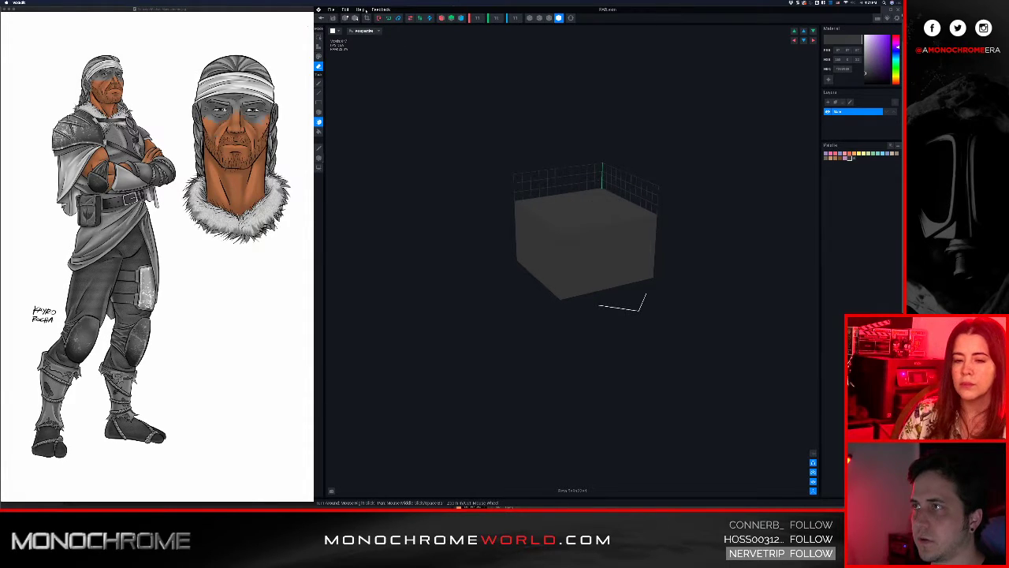
{"action": "left_click", "coordinate": [368, 19]}
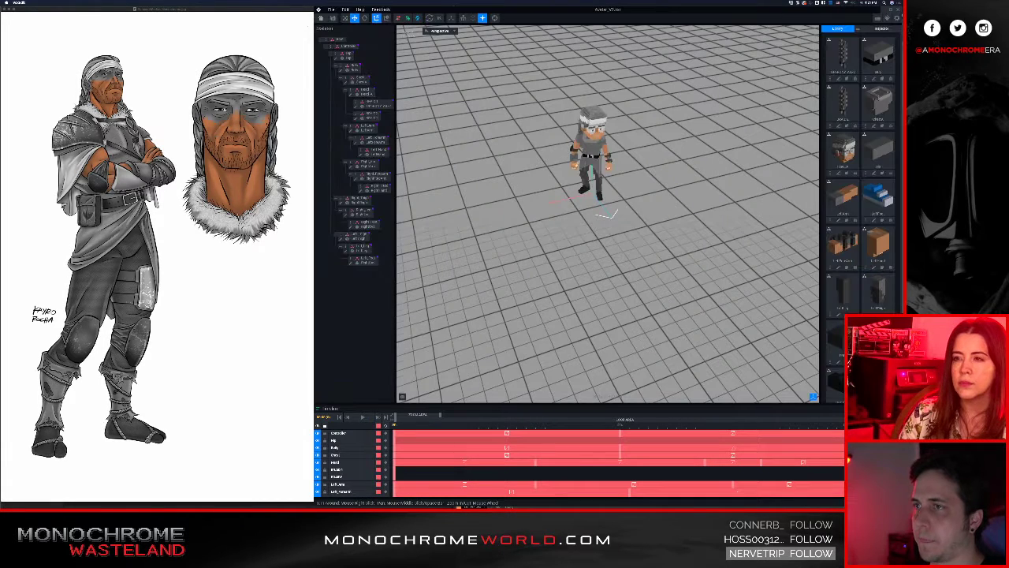
Select the character's chest node in the rig and create a new child node under it
{"action": "scroll", "coordinate": [545, 183], "scroll_direction": "up", "scroll_amount": 5}
{"action": "right_click_drag", "start_coordinate": [514, 211], "coordinate": [512, 211]}
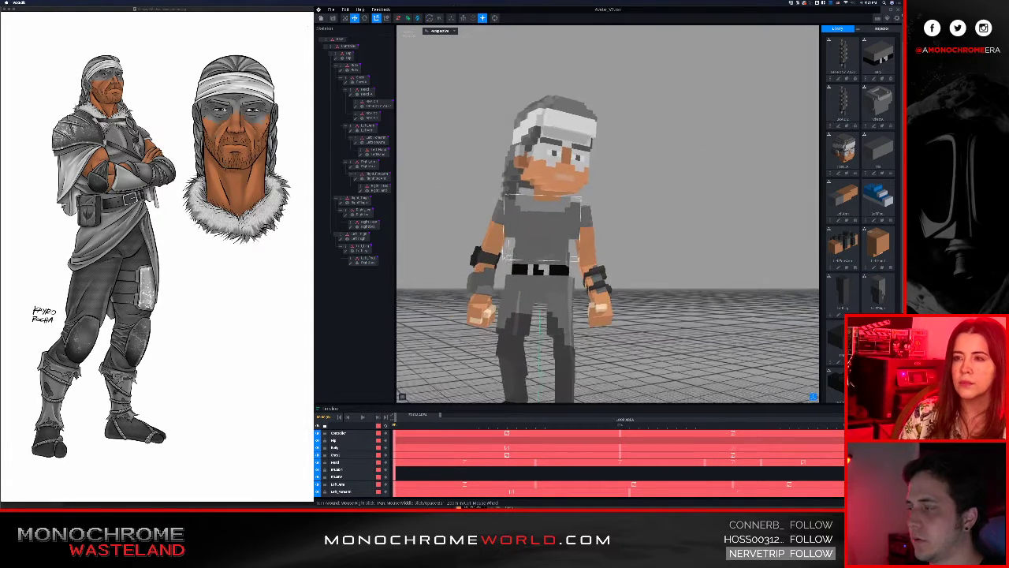
{"action": "scroll", "coordinate": [532, 210], "scroll_direction": "up", "scroll_amount": 3}
{"action": "left_click", "coordinate": [503, 229]}
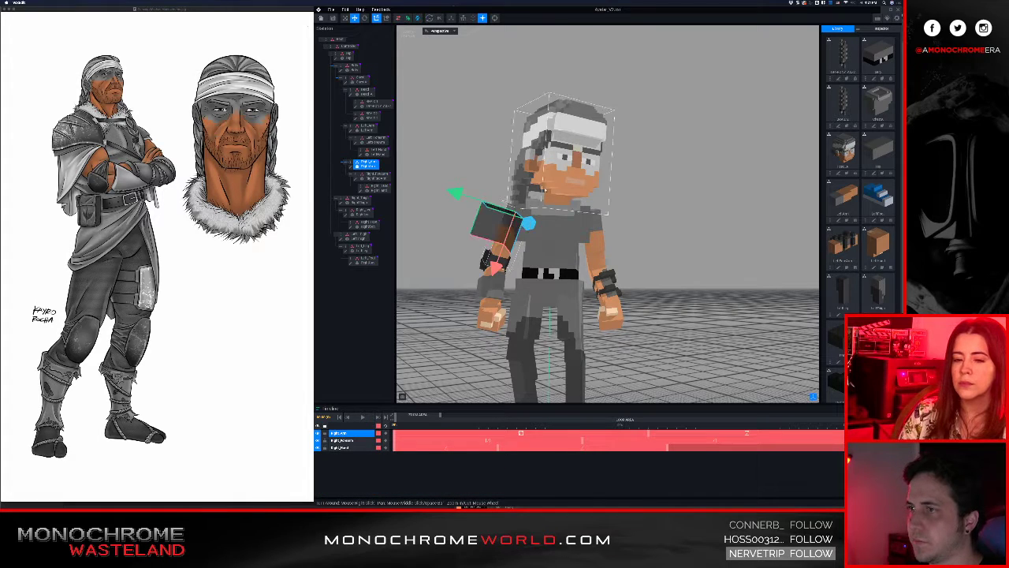
{"action": "left_click", "coordinate": [551, 211]}
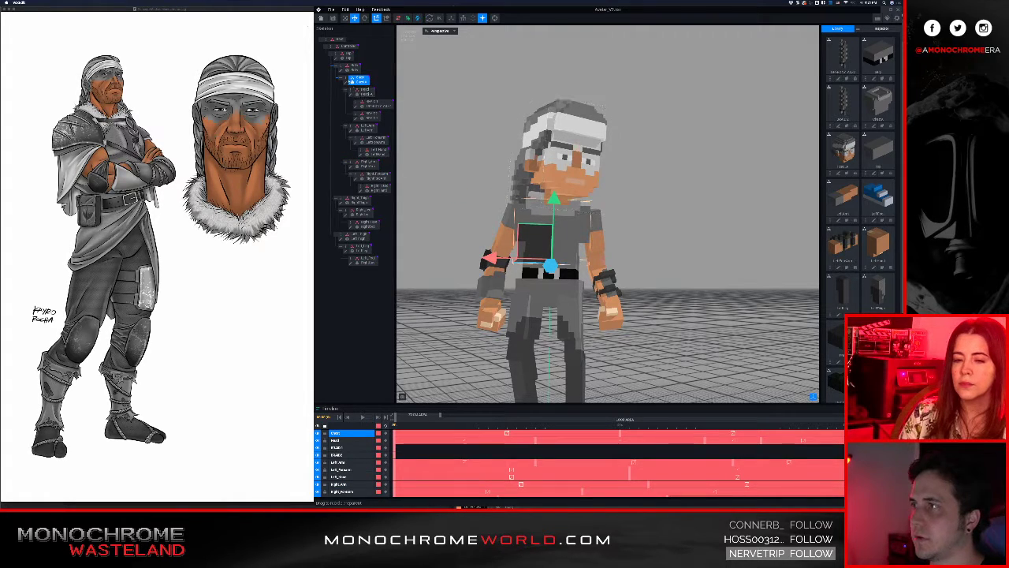
{"action": "right_click", "coordinate": [349, 80]}
{"action": "left_click", "coordinate": [368, 89]}
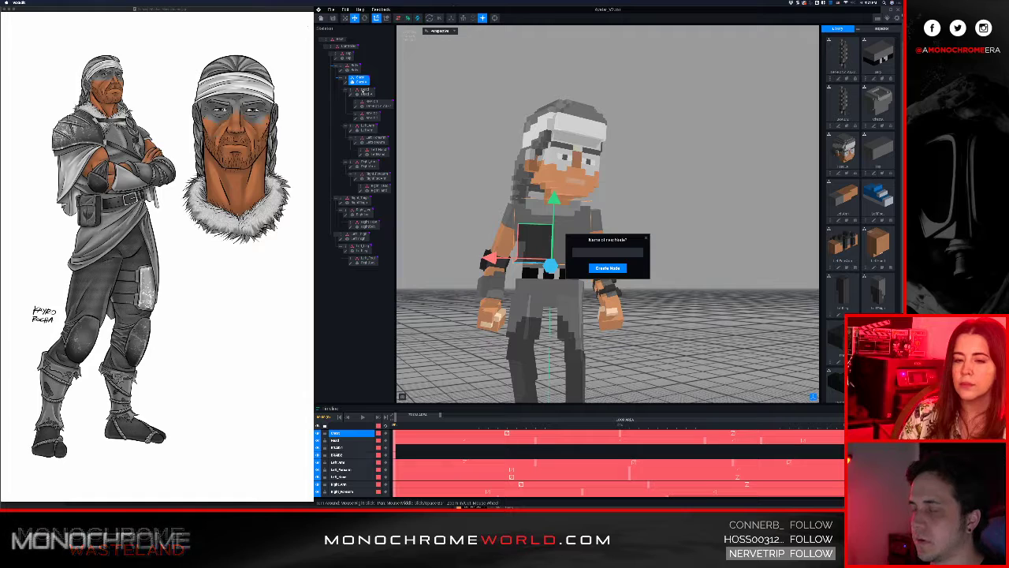
{"action": "key", "text": "Return"}
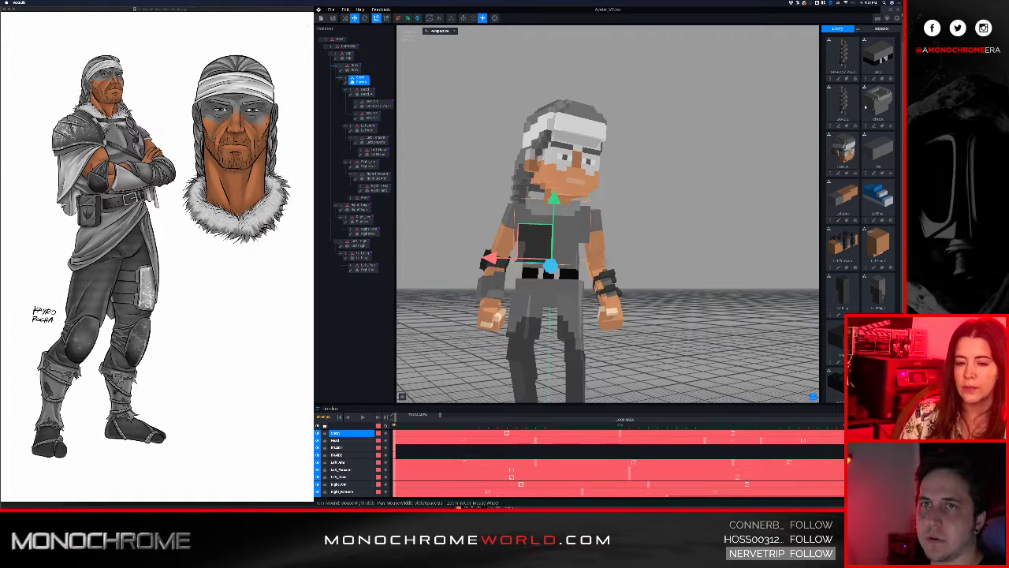
Assign the new dark grey block from the model library to the new node under the chest
{"action": "scroll", "coordinate": [865, 157], "scroll_direction": "down", "scroll_amount": 3}
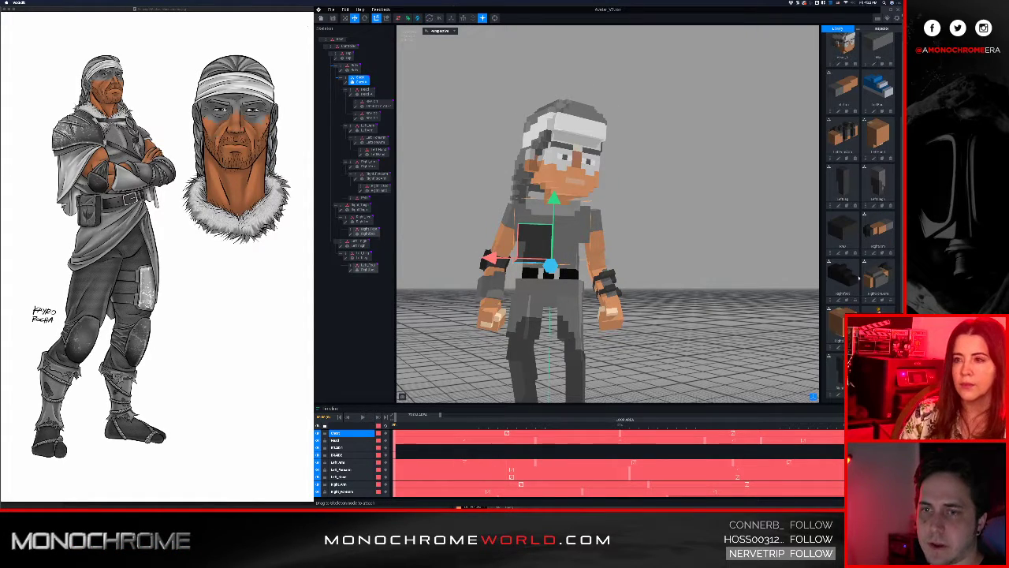
{"action": "scroll", "coordinate": [859, 278], "scroll_direction": "up", "scroll_amount": 3}
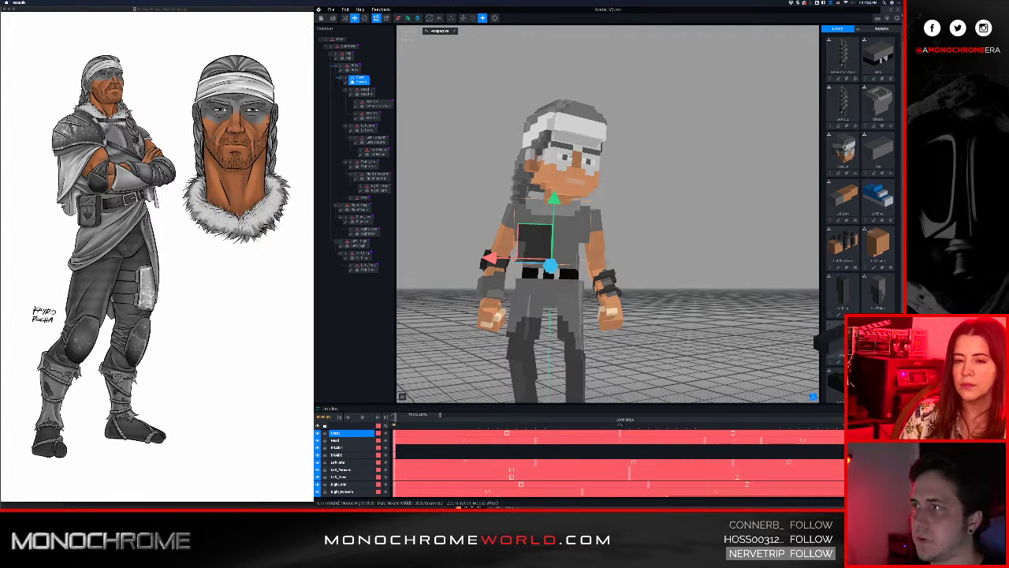
{"action": "left_click_drag", "start_coordinate": [816, 335], "coordinate": [365, 202]}
Open the attached block for voxel editing, erase voxel layers from its side and trim the canvas to the narrower shape
{"action": "right_click_drag", "start_coordinate": [530, 189], "coordinate": [493, 219]}
{"action": "double_click", "coordinate": [351, 202]}
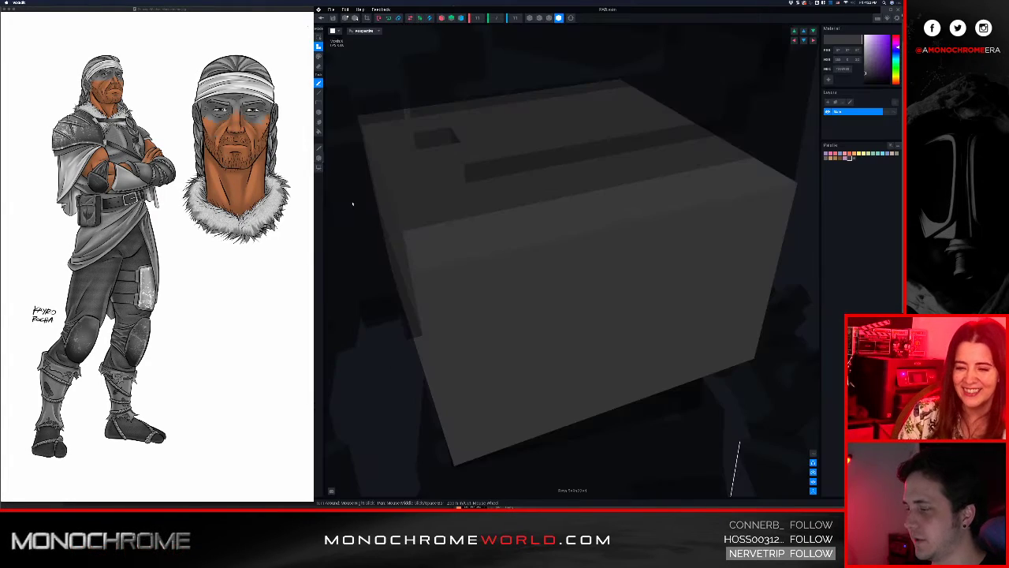
{"action": "scroll", "coordinate": [550, 281], "scroll_direction": "up", "scroll_amount": 8}
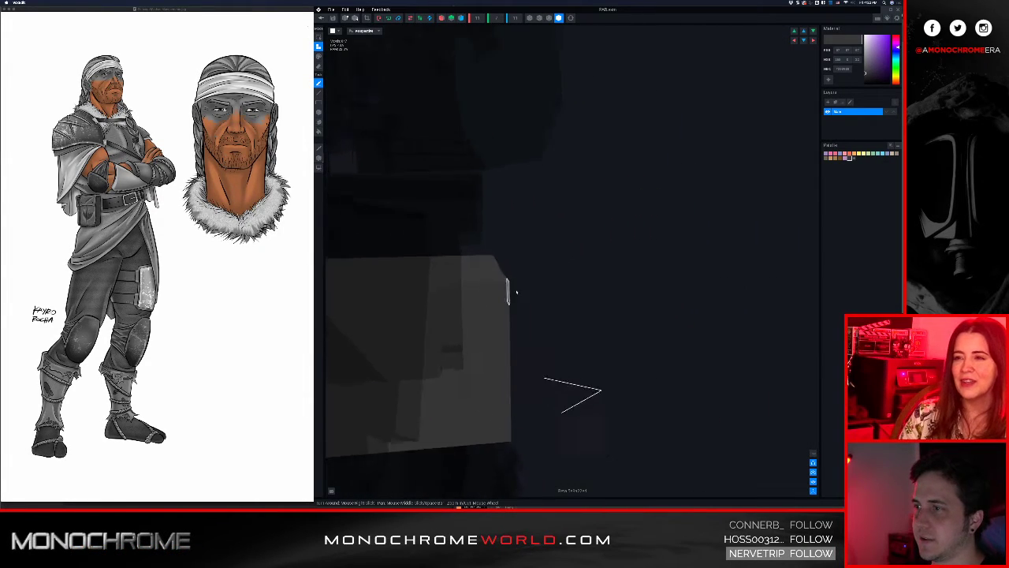
{"action": "middle_click_drag", "start_coordinate": [461, 325], "coordinate": [464, 315]}
{"action": "scroll", "coordinate": [454, 324], "scroll_direction": "down", "scroll_amount": 3}
{"action": "right_click_drag", "start_coordinate": [454, 324], "coordinate": [383, 234]}
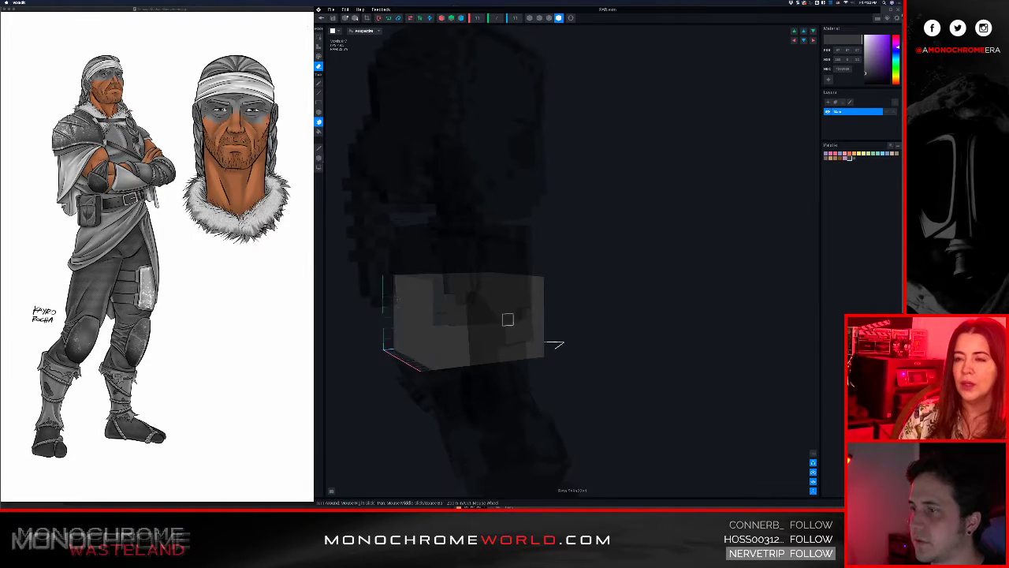
{"action": "mouse_move", "coordinate": [507, 318]}
{"action": "right_mouse_down"}
{"action": "mouse_move", "coordinate": [584, 318]}
{"action": "mouse_move", "coordinate": [495, 314]}
{"action": "mouse_move", "coordinate": [476, 303]}
{"action": "right_mouse_up"}
{"action": "left_click", "coordinate": [550, 317]}
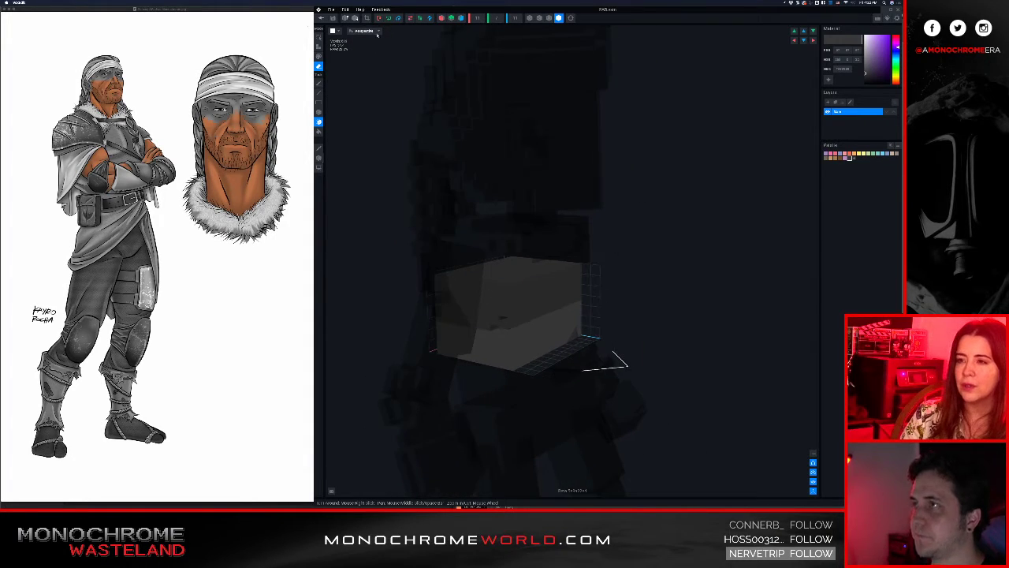
{"action": "left_click", "coordinate": [367, 17]}
Move the block's pivot sideways past its edge and downward to place the block over the character's shoulder
{"action": "scroll", "coordinate": [543, 316], "scroll_direction": "down", "scroll_amount": 5}
{"action": "right_click_drag", "start_coordinate": [536, 322], "coordinate": [534, 331]}
{"action": "scroll", "coordinate": [476, 317], "scroll_direction": "up", "scroll_amount": 3}
{"action": "right_click_drag", "start_coordinate": [476, 318], "coordinate": [483, 317]}
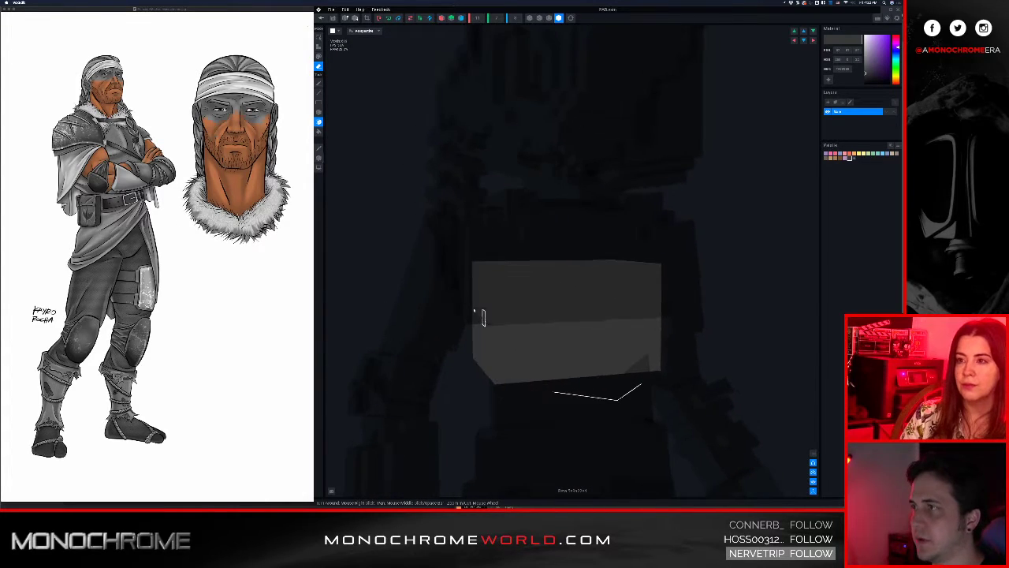
{"action": "left_click", "coordinate": [319, 157]}
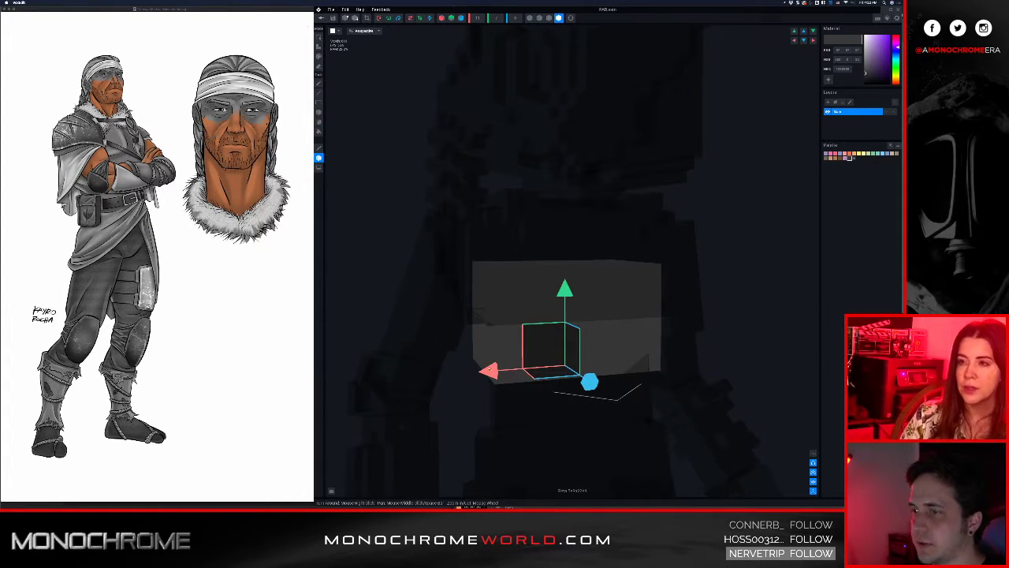
{"action": "left_click_drag", "start_coordinate": [489, 370], "coordinate": [619, 360]}
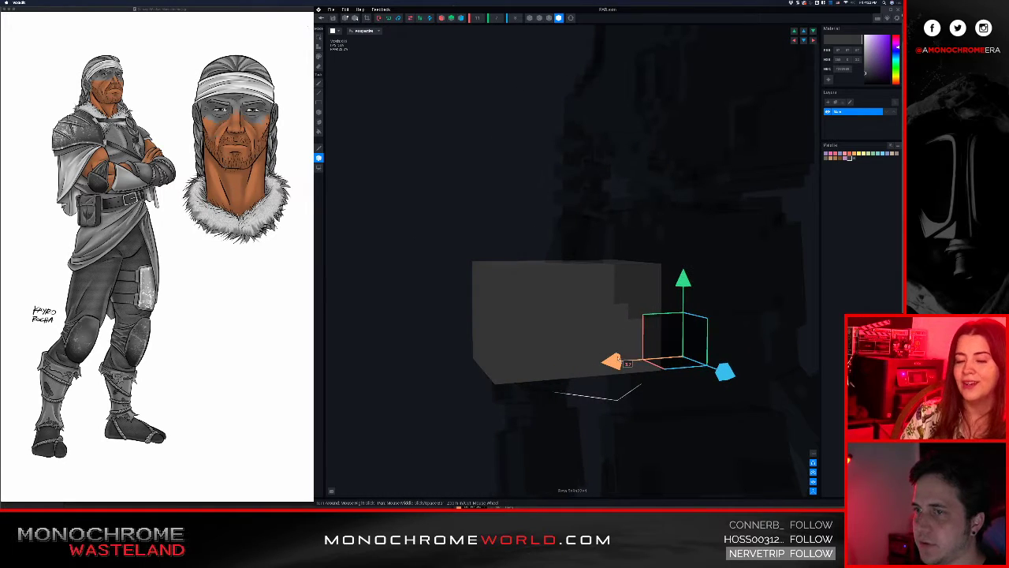
{"action": "left_click_drag", "start_coordinate": [685, 293], "coordinate": [623, 340]}
{"action": "right_click_drag", "start_coordinate": [613, 332], "coordinate": [612, 332]}
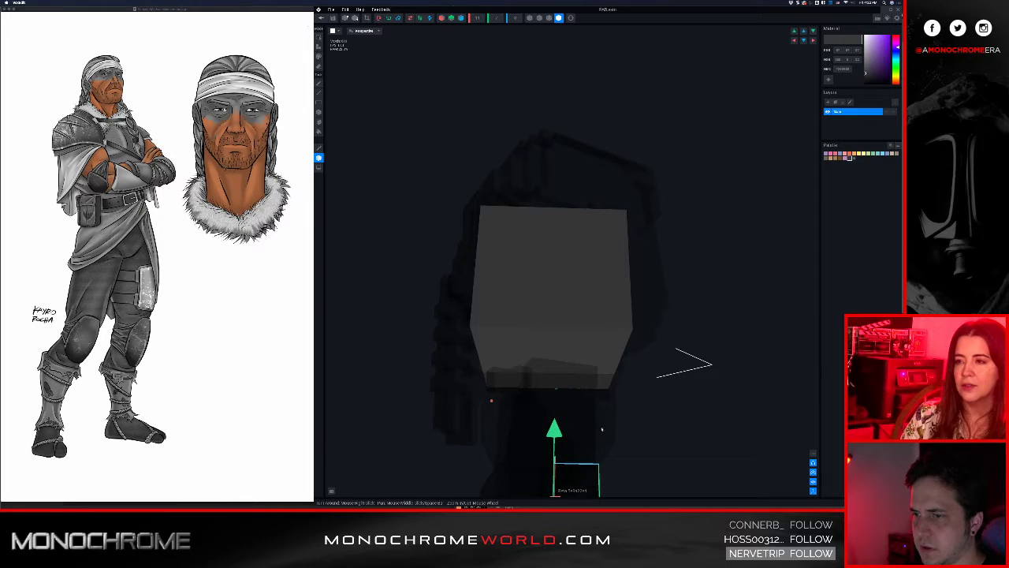
Nudge the block's pivot along the depth axis to line it up with the shoulder and return to the character rig
{"action": "scroll", "coordinate": [601, 429], "scroll_direction": "up", "scroll_amount": 5}
{"action": "scroll", "coordinate": [602, 429], "scroll_direction": "down", "scroll_amount": 7}
{"action": "middle_click_drag", "start_coordinate": [604, 431], "coordinate": [578, 357]}
{"action": "scroll", "coordinate": [578, 357], "scroll_direction": "up", "scroll_amount": 2}
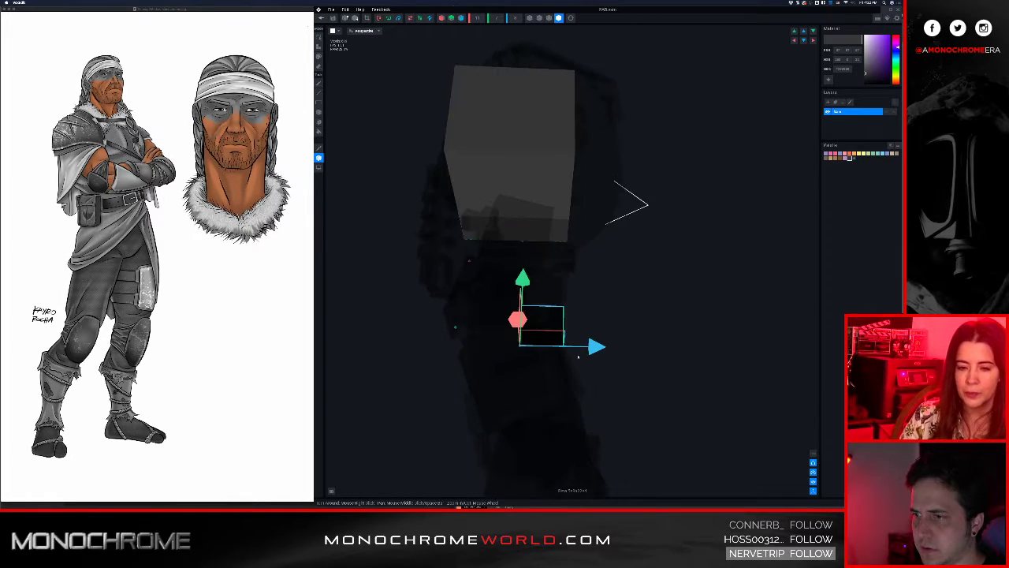
{"action": "left_click_drag", "start_coordinate": [603, 348], "coordinate": [599, 349]}
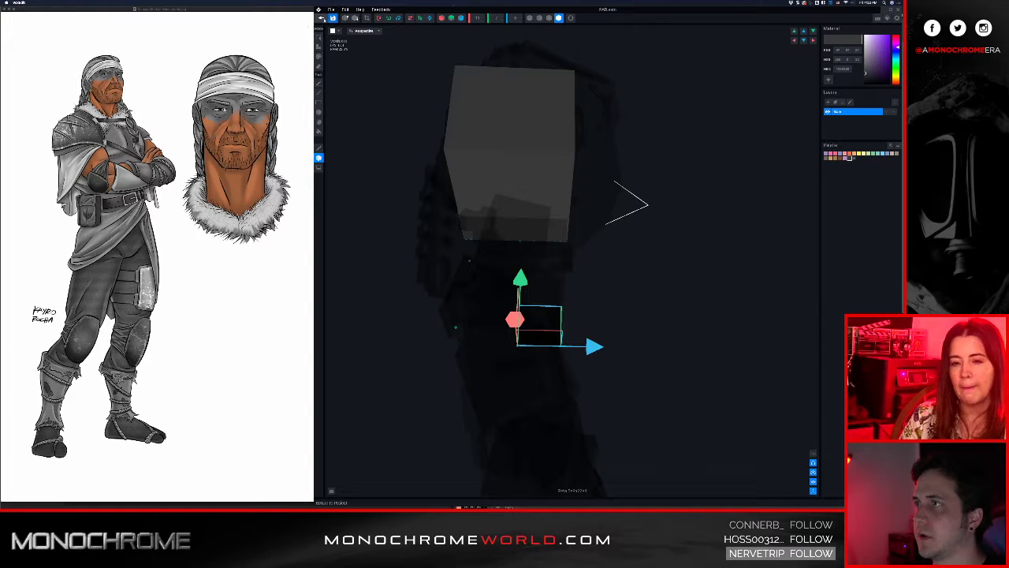
{"action": "left_click", "coordinate": [322, 18]}
{"action": "left_click", "coordinate": [565, 151]}
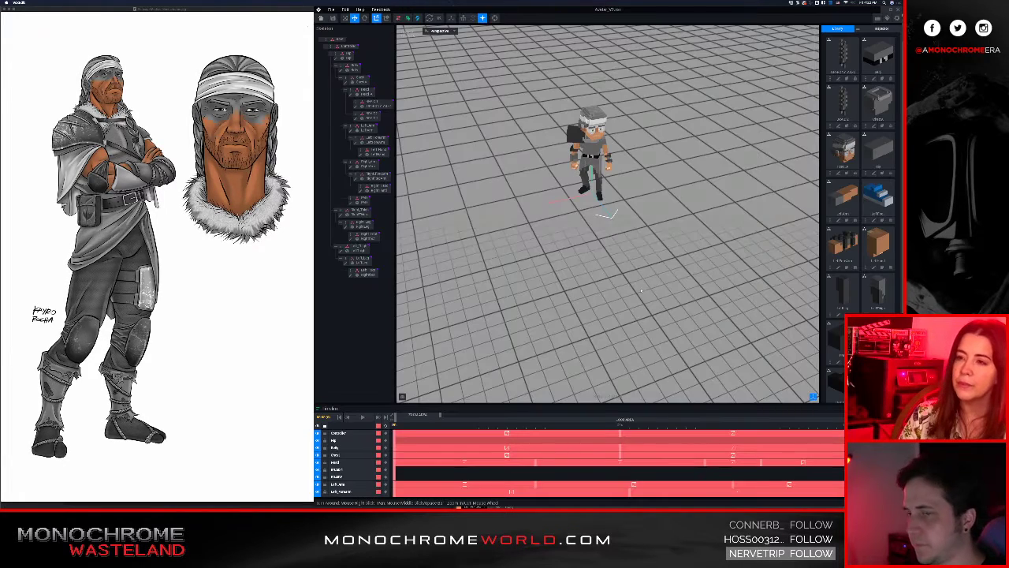
Check how the block sits on the character's shoulder, select its node and reopen its model for voxel editing
{"action": "right_click_drag", "start_coordinate": [599, 138], "coordinate": [592, 75]}
{"action": "scroll", "coordinate": [599, 158], "scroll_direction": "up", "scroll_amount": 5}
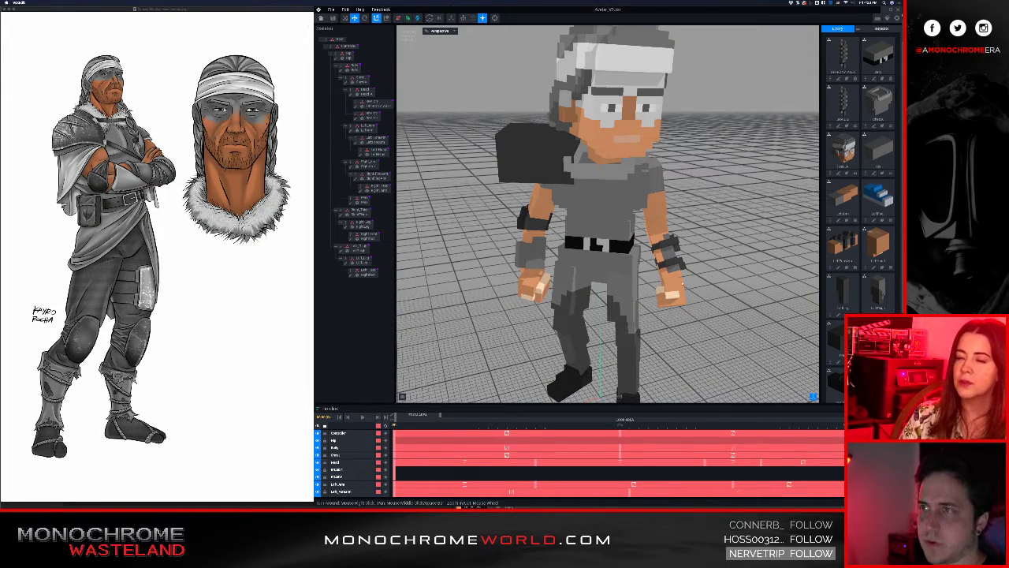
{"action": "mouse_move", "coordinate": [665, 180]}
{"action": "right_mouse_down"}
{"action": "mouse_move", "coordinate": [645, 151]}
{"action": "mouse_move", "coordinate": [660, 179]}
{"action": "mouse_move", "coordinate": [671, 164]}
{"action": "mouse_move", "coordinate": [679, 173]}
{"action": "mouse_move", "coordinate": [661, 179]}
{"action": "mouse_move", "coordinate": [651, 166]}
{"action": "mouse_move", "coordinate": [661, 178]}
{"action": "right_mouse_up"}
{"action": "scroll", "coordinate": [663, 177], "scroll_direction": "down", "scroll_amount": 3}
{"action": "middle_click_drag", "start_coordinate": [662, 178], "coordinate": [637, 205]}
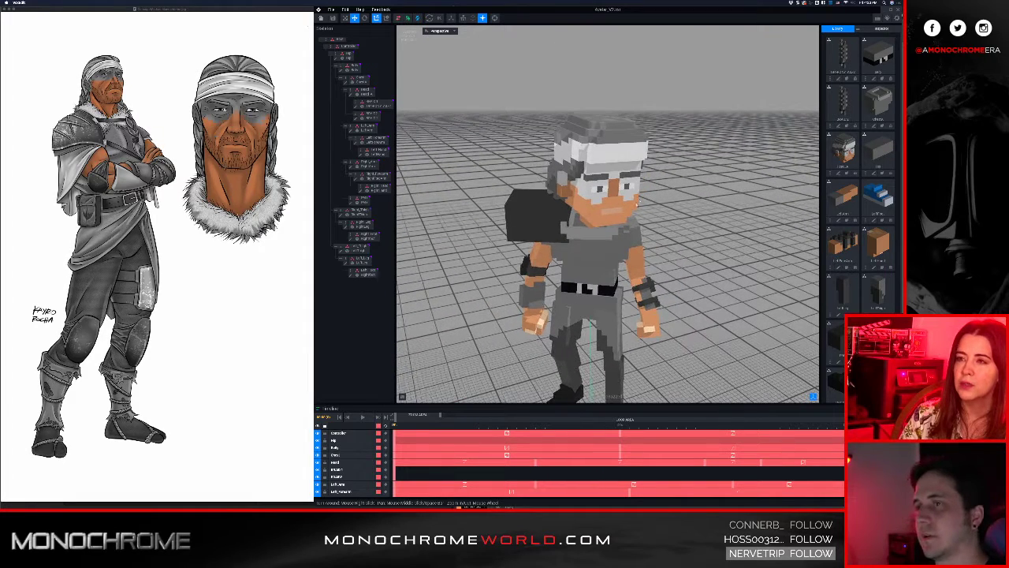
{"action": "right_click_drag", "start_coordinate": [598, 230], "coordinate": [599, 231]}
{"action": "left_click", "coordinate": [339, 200]}
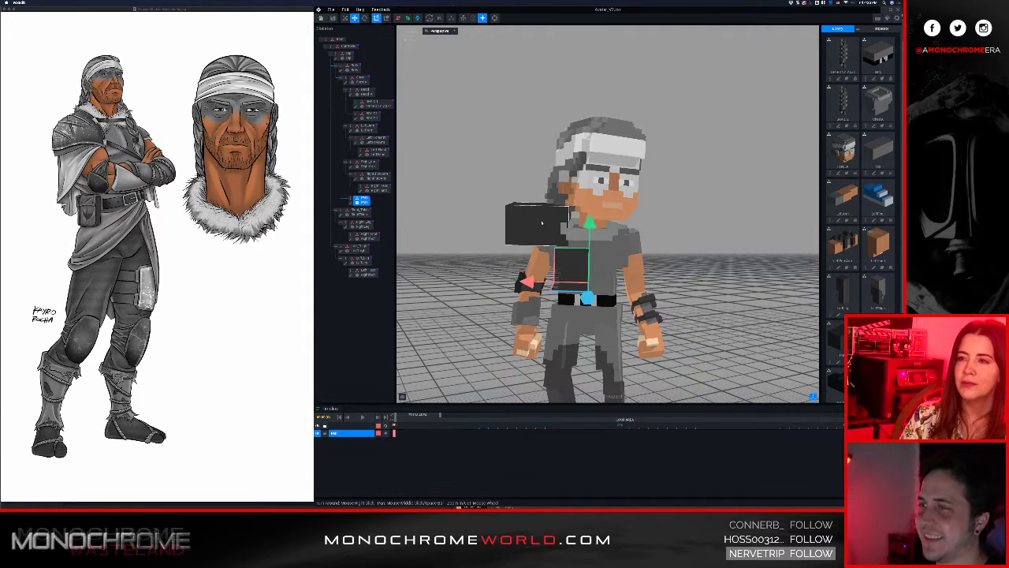
{"action": "left_click", "coordinate": [350, 203]}
Limit mirroring to the Z axis and erase the voxel row along the block's lower outer edge
{"action": "scroll", "coordinate": [507, 254], "scroll_direction": "down", "scroll_amount": 3}
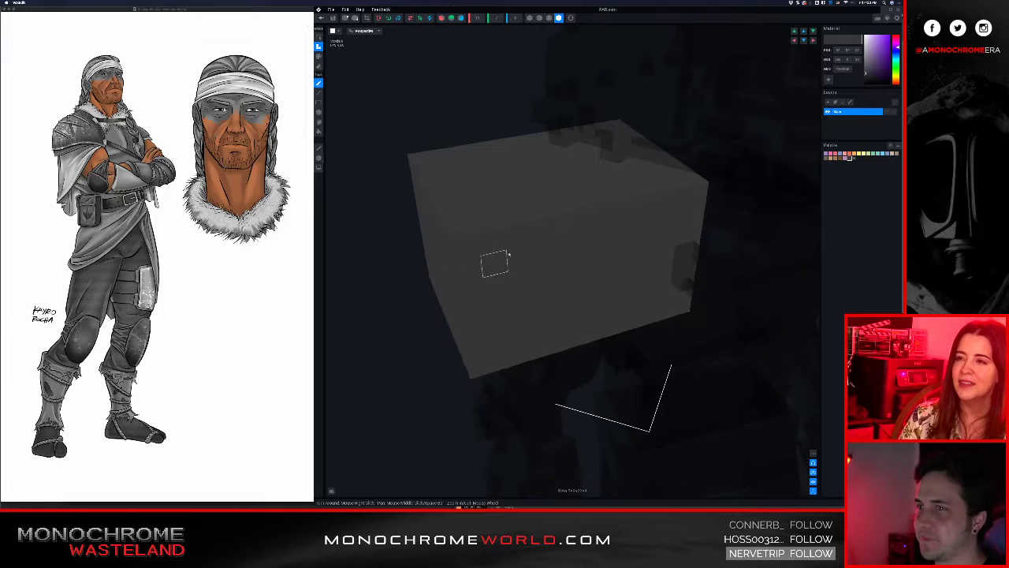
{"action": "right_click_drag", "start_coordinate": [531, 263], "coordinate": [531, 264]}
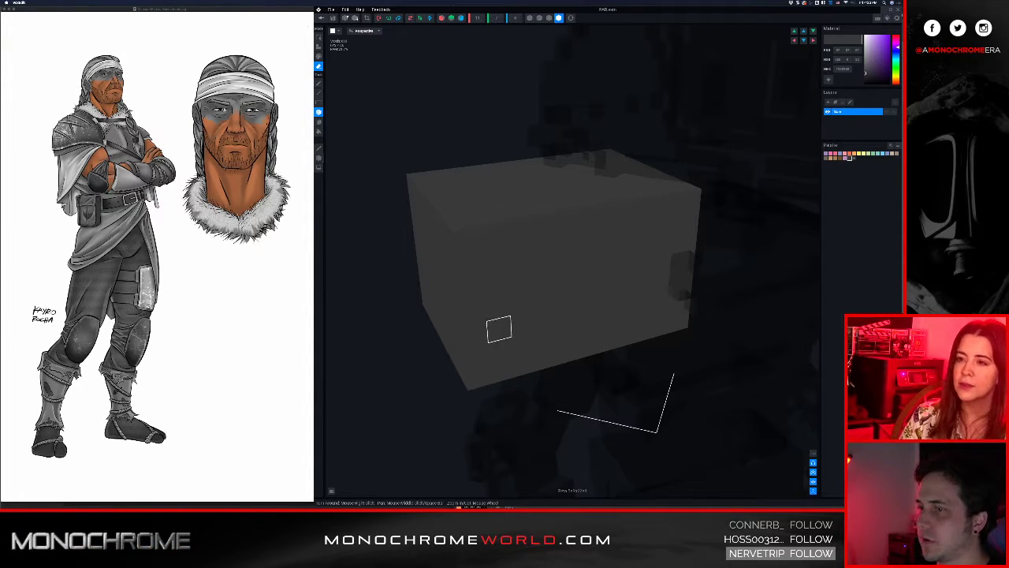
{"action": "right_click_drag", "start_coordinate": [499, 329], "coordinate": [498, 330]}
{"action": "mouse_move", "coordinate": [468, 378]}
{"action": "right_mouse_down"}
{"action": "mouse_move", "coordinate": [547, 295]}
{"action": "mouse_move", "coordinate": [645, 332]}
{"action": "right_mouse_up"}
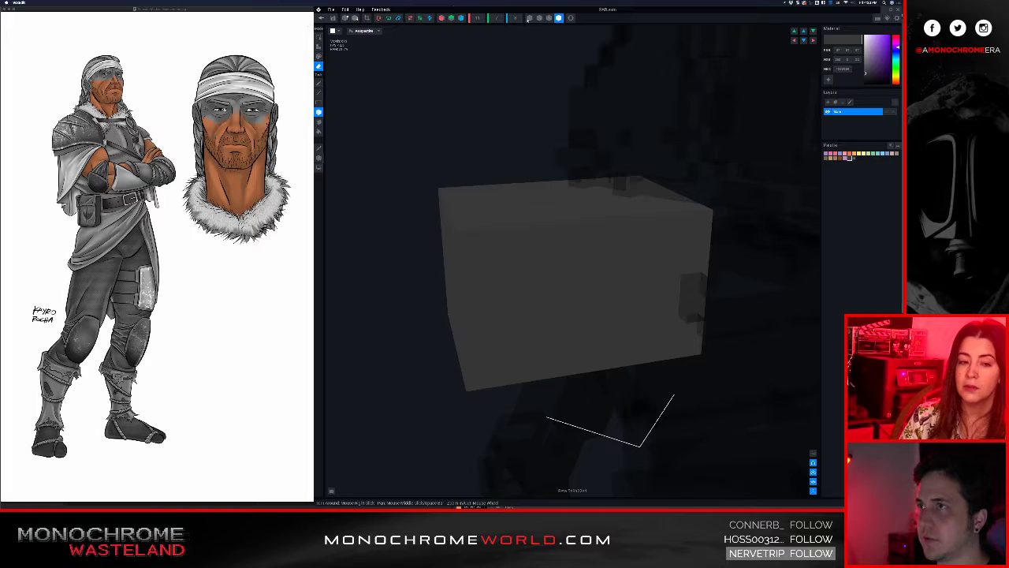
{"action": "right_click_drag", "start_coordinate": [518, 234], "coordinate": [501, 144]}
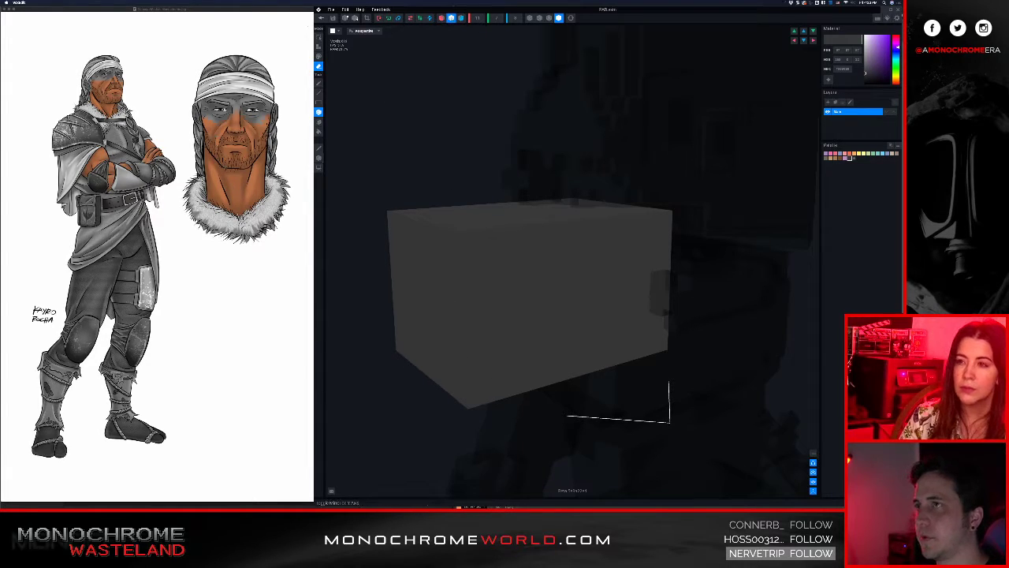
{"action": "left_click", "coordinate": [462, 17]}
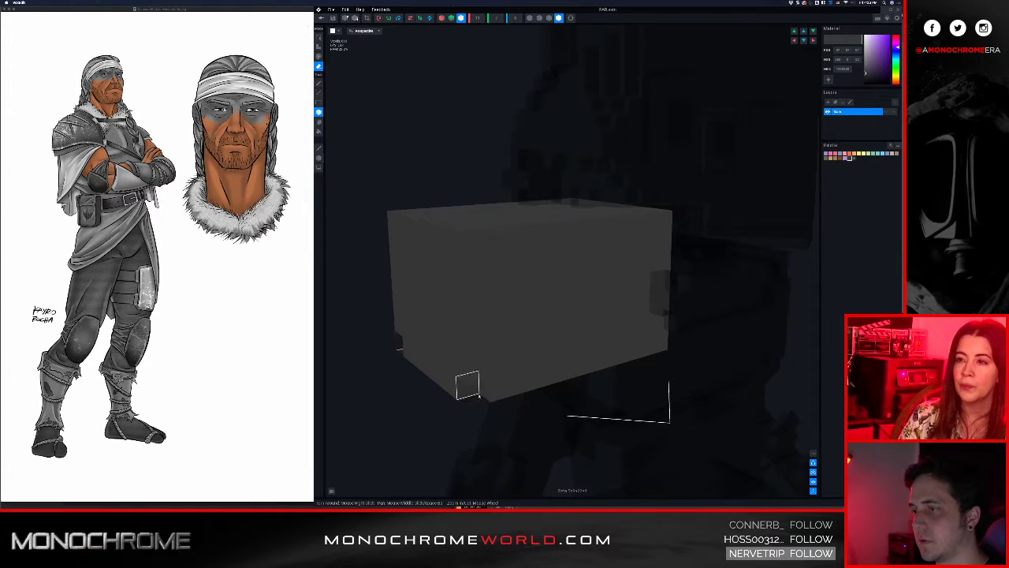
{"action": "right_click_drag", "start_coordinate": [522, 375], "coordinate": [521, 358]}
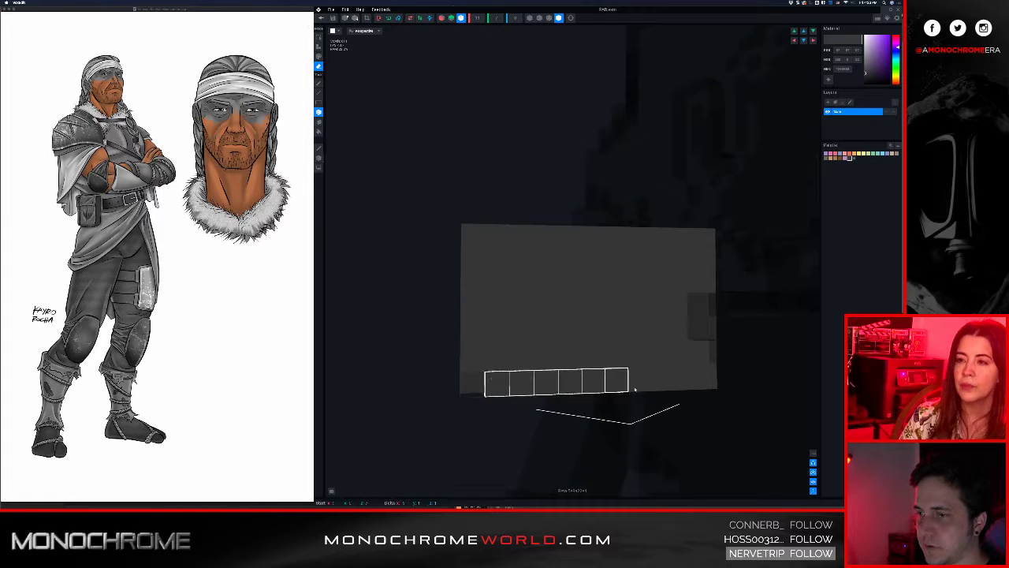
{"action": "right_click_drag", "start_coordinate": [586, 374], "coordinate": [581, 381]}
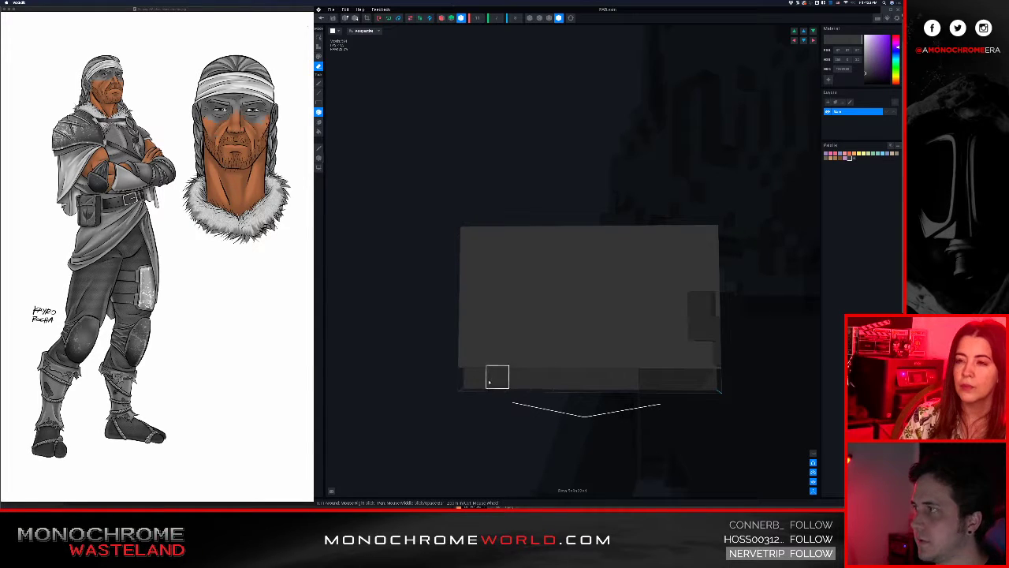
{"action": "right_click_drag", "start_coordinate": [488, 382], "coordinate": [490, 380]}
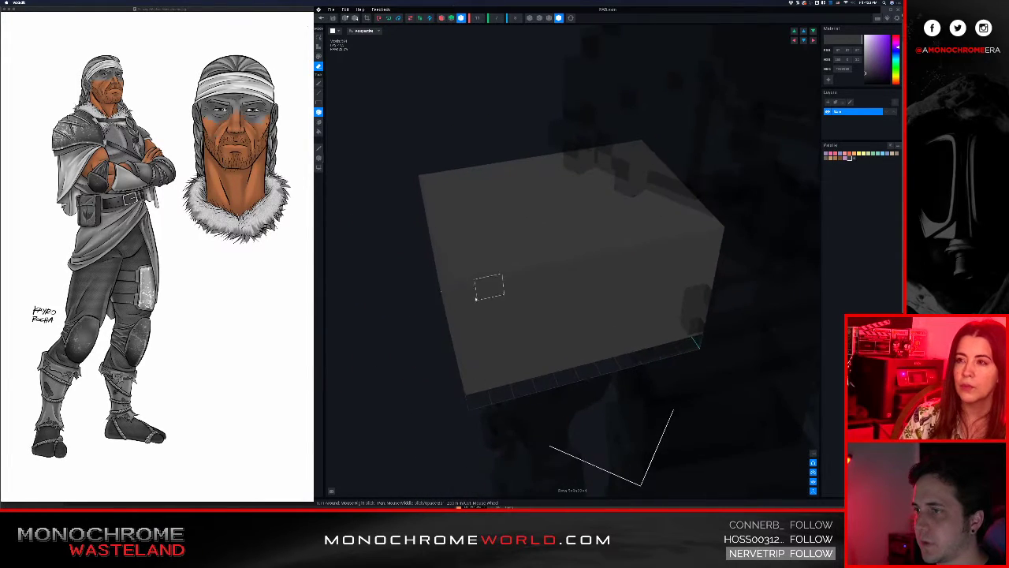
Erase the voxel rows along the block's upper edges and across its top to step the top inward
{"action": "mouse_move", "coordinate": [463, 293]}
{"action": "left_mouse_down"}
{"action": "mouse_move", "coordinate": [709, 256]}
{"action": "mouse_move", "coordinate": [717, 227]}
{"action": "left_mouse_up"}
{"action": "right_click_drag", "start_coordinate": [671, 237], "coordinate": [670, 239]}
{"action": "mouse_move", "coordinate": [708, 197]}
{"action": "left_mouse_down"}
{"action": "mouse_move", "coordinate": [710, 182]}
{"action": "mouse_move", "coordinate": [684, 187]}
{"action": "left_mouse_up"}
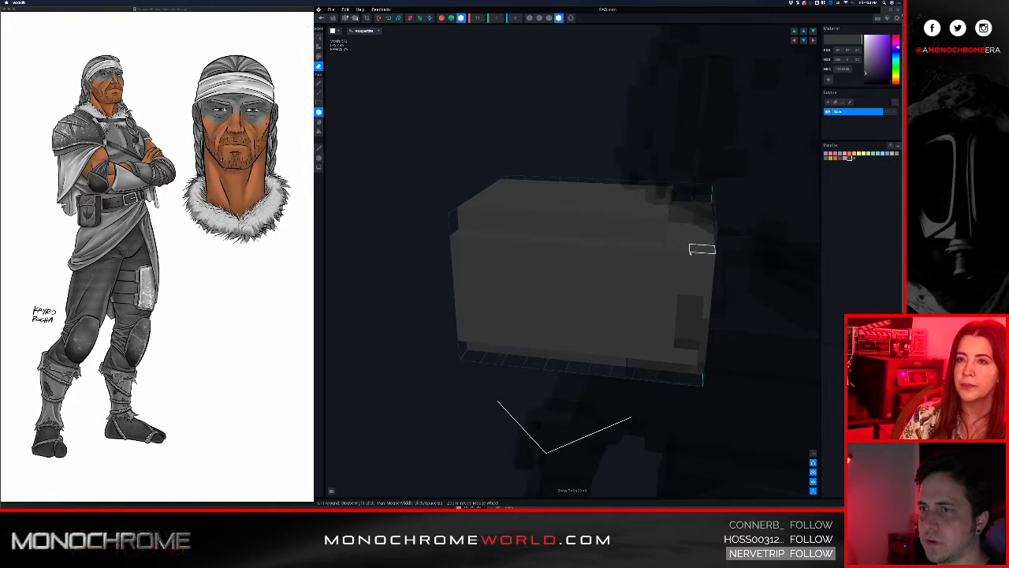
{"action": "right_click_drag", "start_coordinate": [680, 260], "coordinate": [607, 275]}
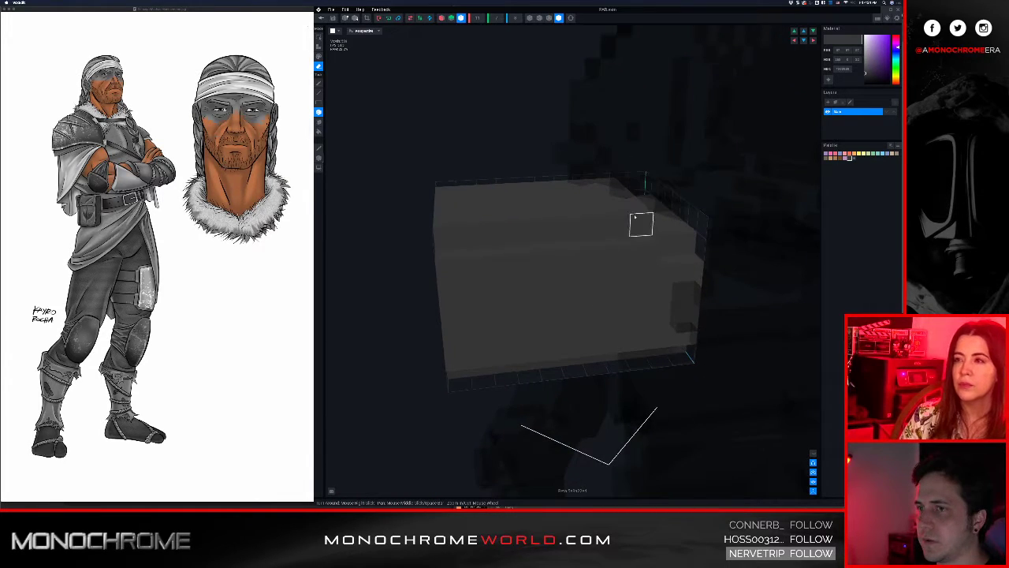
{"action": "mouse_move", "coordinate": [636, 222]}
{"action": "left_mouse_down"}
{"action": "mouse_move", "coordinate": [529, 214]}
{"action": "mouse_move", "coordinate": [440, 224]}
{"action": "mouse_move", "coordinate": [446, 204]}
{"action": "left_mouse_up"}
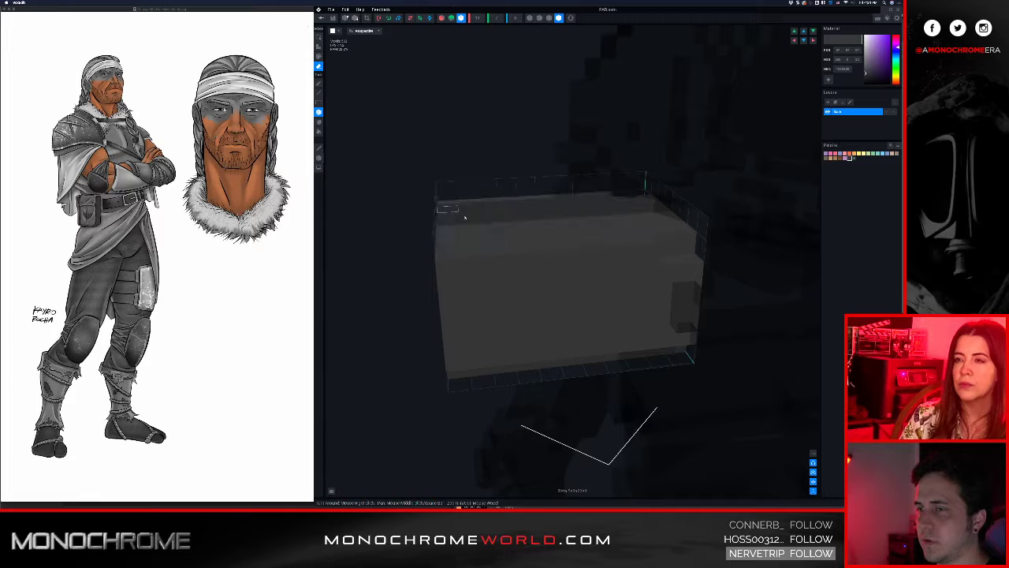
Erase the voxel column along the block's outer vertical corners, mirrored on the opposite side
{"action": "right_click_drag", "start_coordinate": [505, 250], "coordinate": [506, 250]}
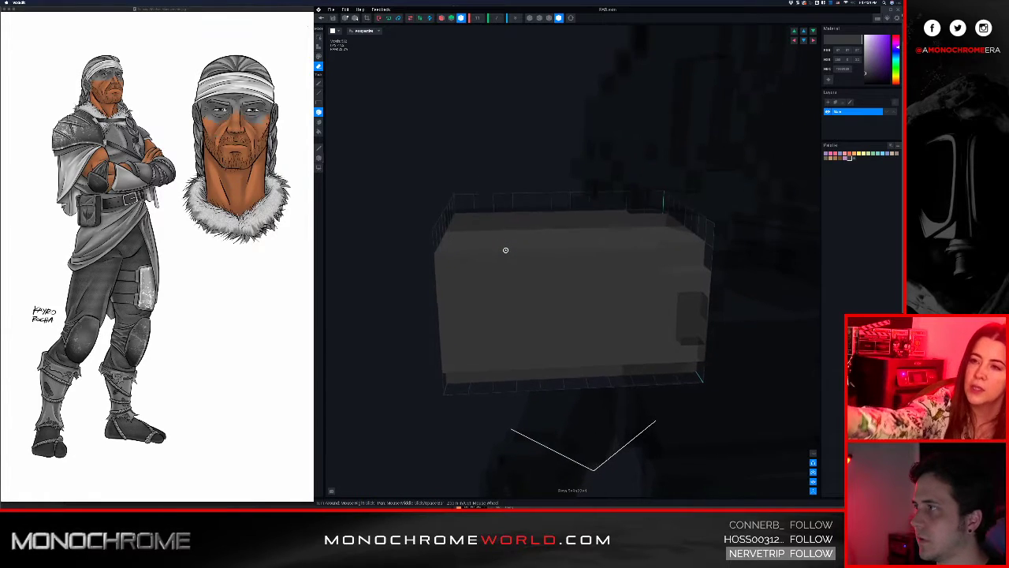
{"action": "right_click_drag", "start_coordinate": [517, 283], "coordinate": [522, 283]}
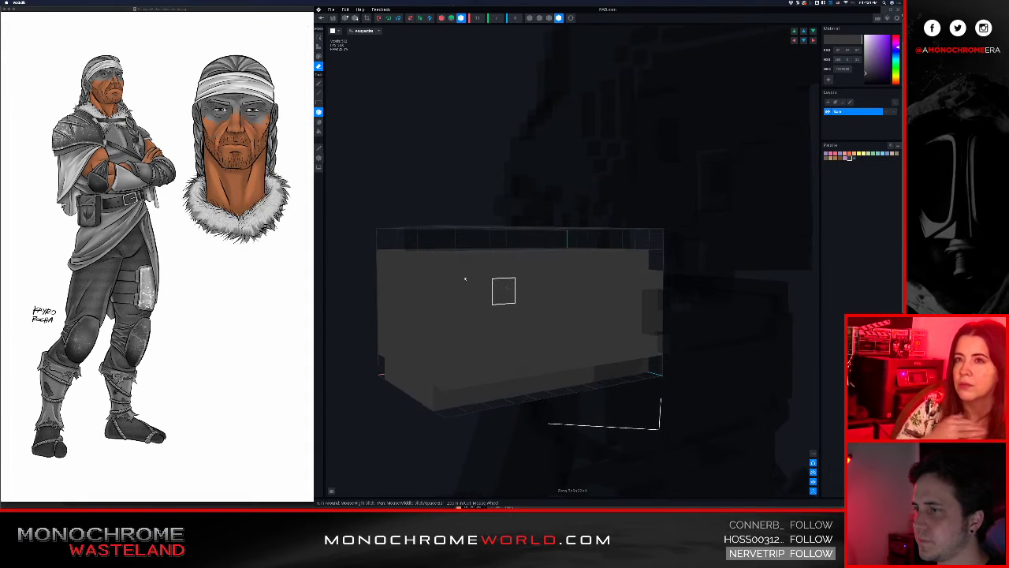
{"action": "right_click_drag", "start_coordinate": [477, 338], "coordinate": [586, 343]}
{"action": "middle_click_drag", "start_coordinate": [600, 319], "coordinate": [546, 319]}
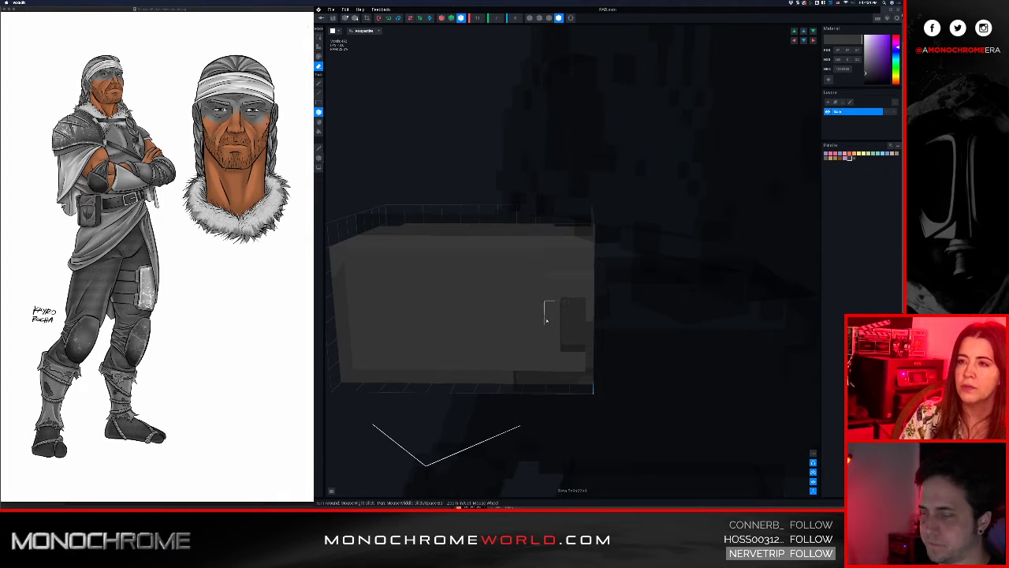
{"action": "mouse_move", "coordinate": [546, 319]}
{"action": "right_mouse_down"}
{"action": "mouse_move", "coordinate": [604, 282]}
{"action": "mouse_move", "coordinate": [619, 291]}
{"action": "mouse_move", "coordinate": [541, 276]}
{"action": "mouse_move", "coordinate": [475, 295]}
{"action": "right_mouse_up"}
{"action": "right_click_drag", "start_coordinate": [507, 361], "coordinate": [508, 362]}
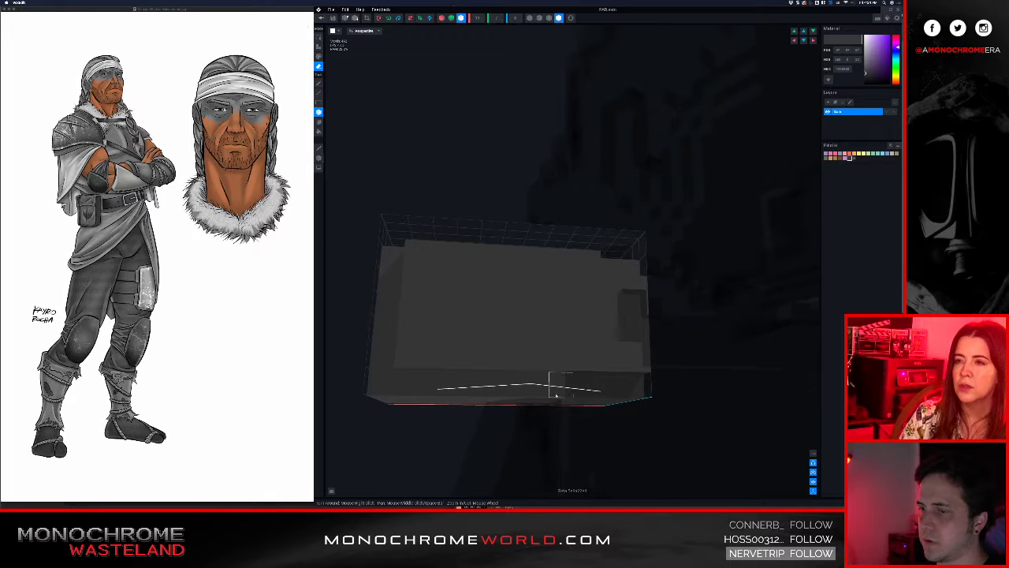
Erase voxels from the block's underside to hollow it out from below
{"action": "right_click_drag", "start_coordinate": [556, 396], "coordinate": [554, 391]}
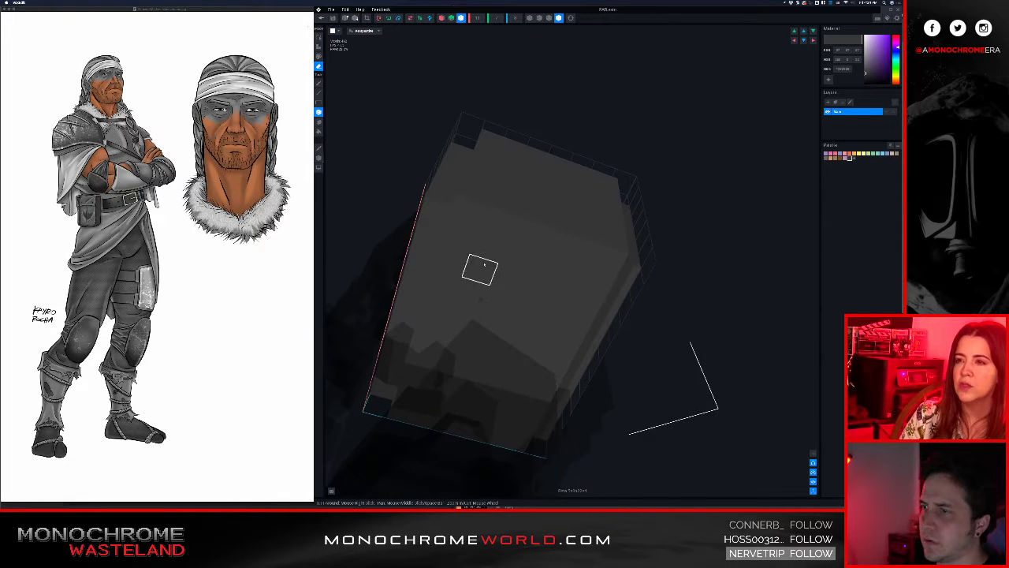
{"action": "left_click_drag", "start_coordinate": [489, 246], "coordinate": [468, 439]}
{"action": "right_click_drag", "start_coordinate": [478, 363], "coordinate": [481, 361]}
{"action": "left_click_drag", "start_coordinate": [470, 249], "coordinate": [485, 434]}
{"action": "right_click_drag", "start_coordinate": [495, 368], "coordinate": [490, 380]}
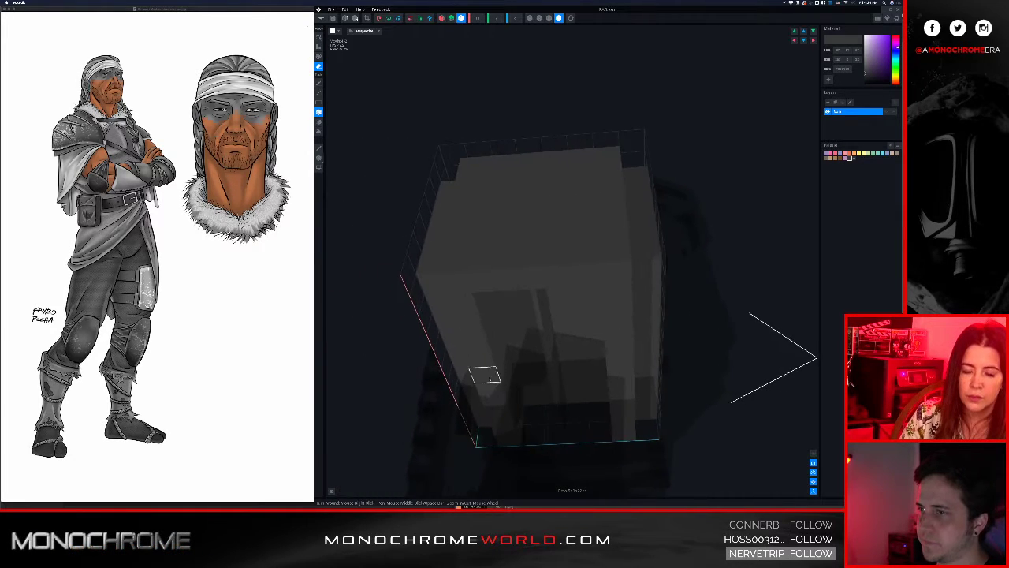
{"action": "right_click_drag", "start_coordinate": [490, 269], "coordinate": [488, 267]}
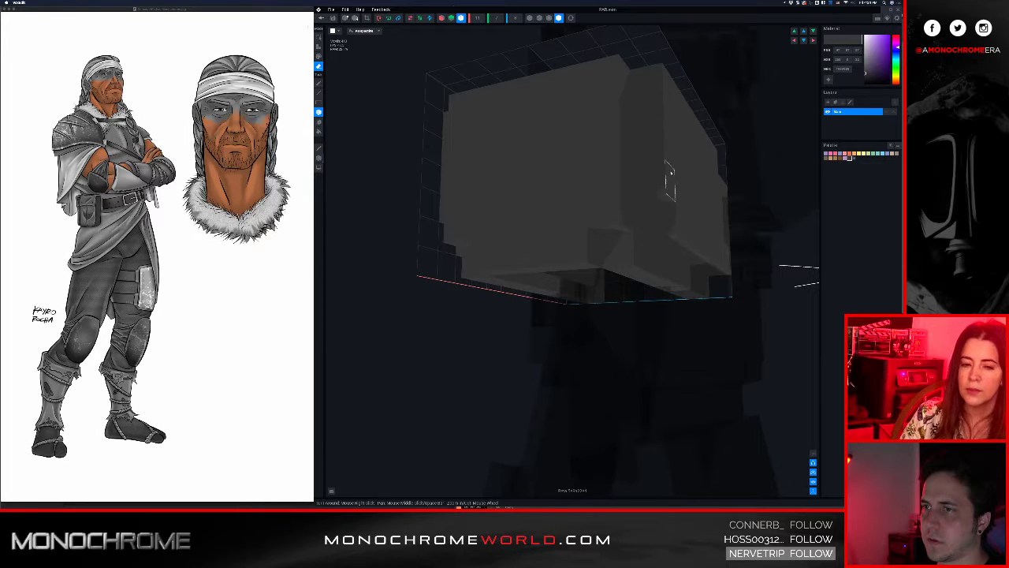
Erase whole contiguous face layers from the block's outer side to shorten it, undoing the last excess removal
{"action": "right_click_drag", "start_coordinate": [669, 180], "coordinate": [672, 172]}
{"action": "right_click_drag", "start_coordinate": [739, 176], "coordinate": [733, 178]}
{"action": "middle_click_drag", "start_coordinate": [734, 178], "coordinate": [635, 203]}
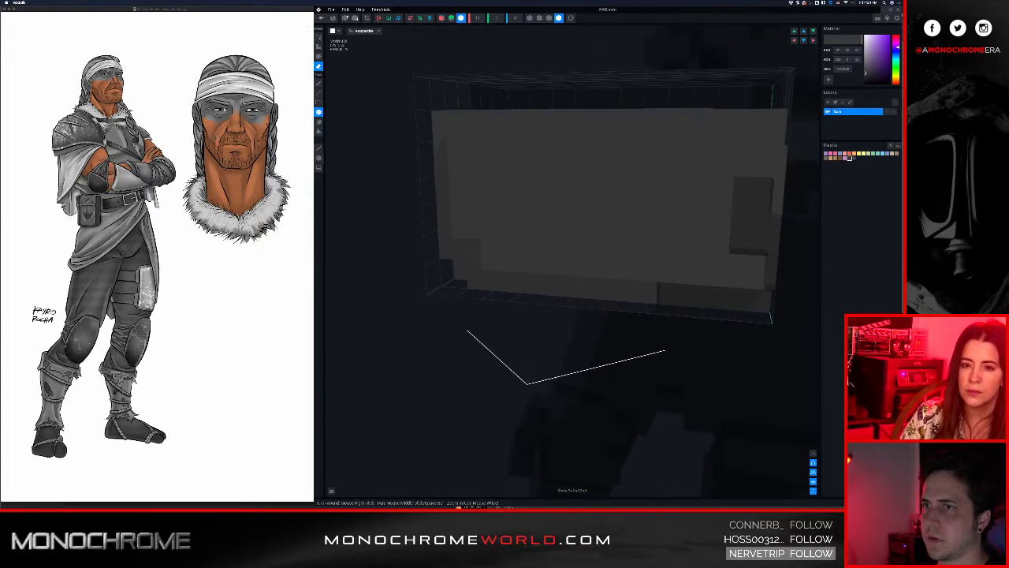
{"action": "scroll", "coordinate": [647, 193], "scroll_direction": "down", "scroll_amount": 4}
{"action": "right_click_drag", "start_coordinate": [775, 171], "coordinate": [661, 176]}
{"action": "middle_click_drag", "start_coordinate": [690, 190], "coordinate": [630, 208]}
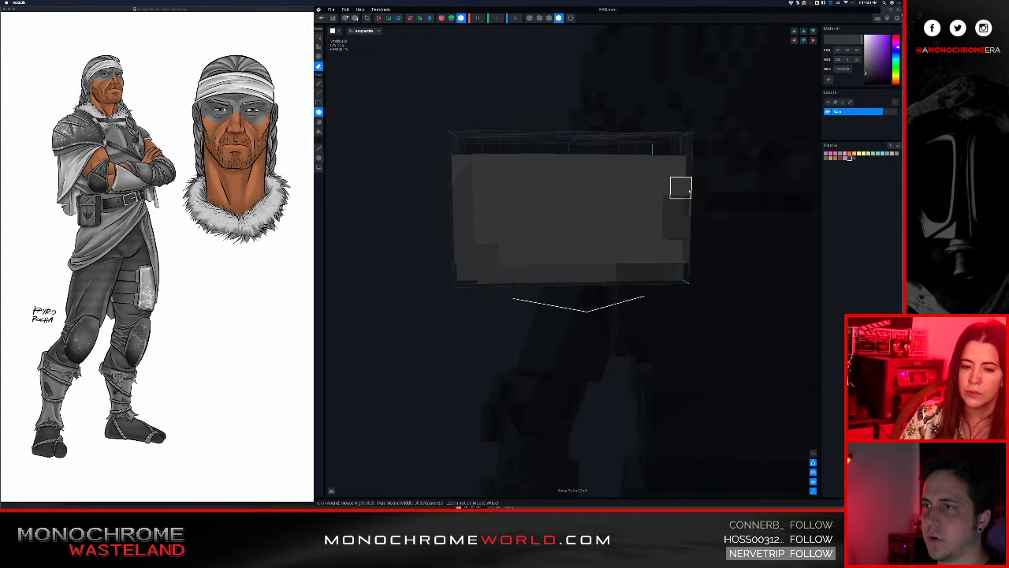
{"action": "right_click_drag", "start_coordinate": [529, 210], "coordinate": [525, 209]}
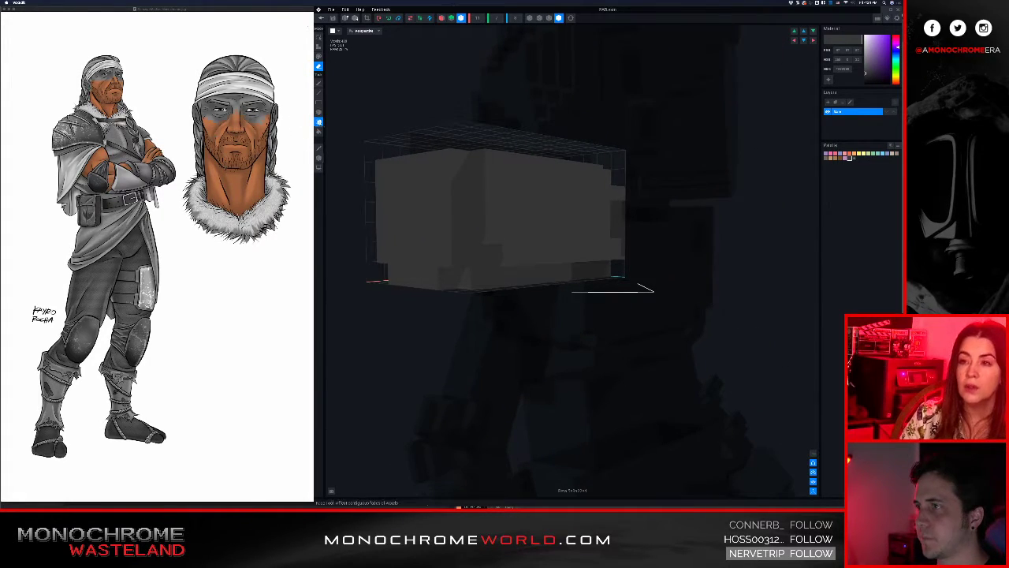
{"action": "left_click", "coordinate": [418, 207]}
{"action": "left_click", "coordinate": [418, 209]}
{"action": "right_click_drag", "start_coordinate": [454, 213], "coordinate": [502, 212]}
{"action": "left_click", "coordinate": [493, 212]}
{"action": "key", "text": "super+z"}
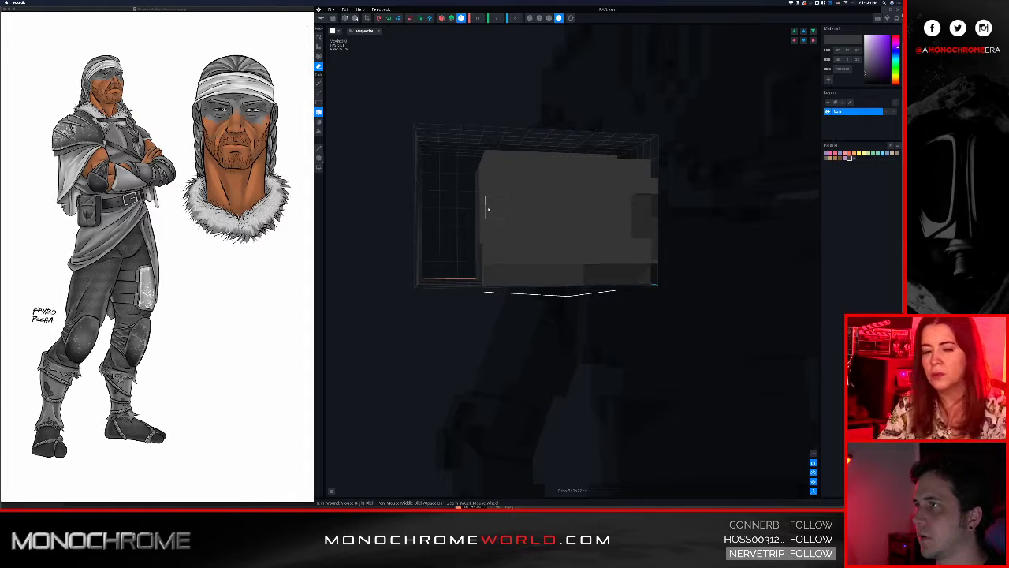
Erase corner and edge voxels on the shortened outer side to round the shoulder pad, and show the voxel edges
{"action": "right_click_drag", "start_coordinate": [484, 223], "coordinate": [465, 233]}
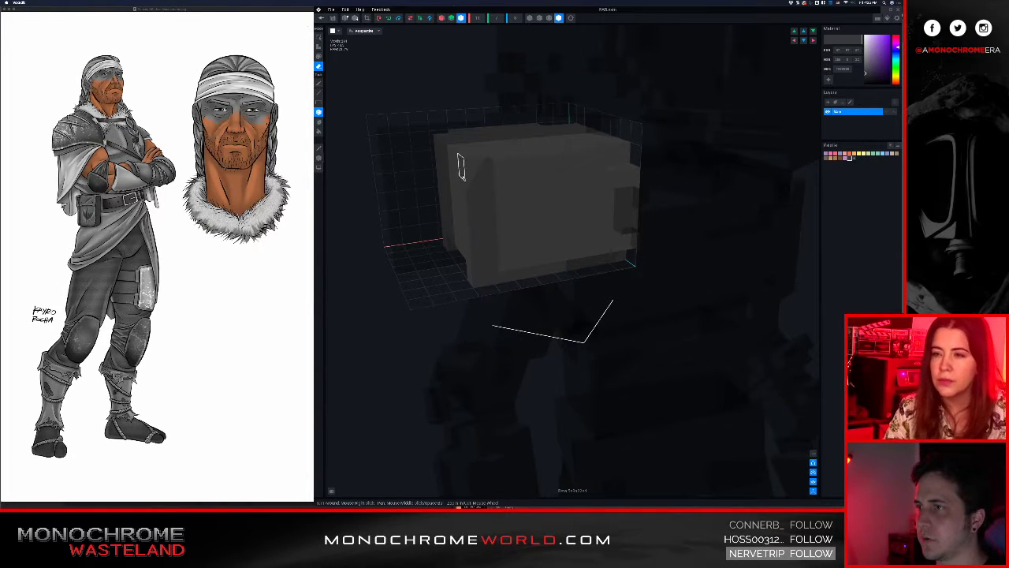
{"action": "right_click_drag", "start_coordinate": [434, 147], "coordinate": [467, 190]}
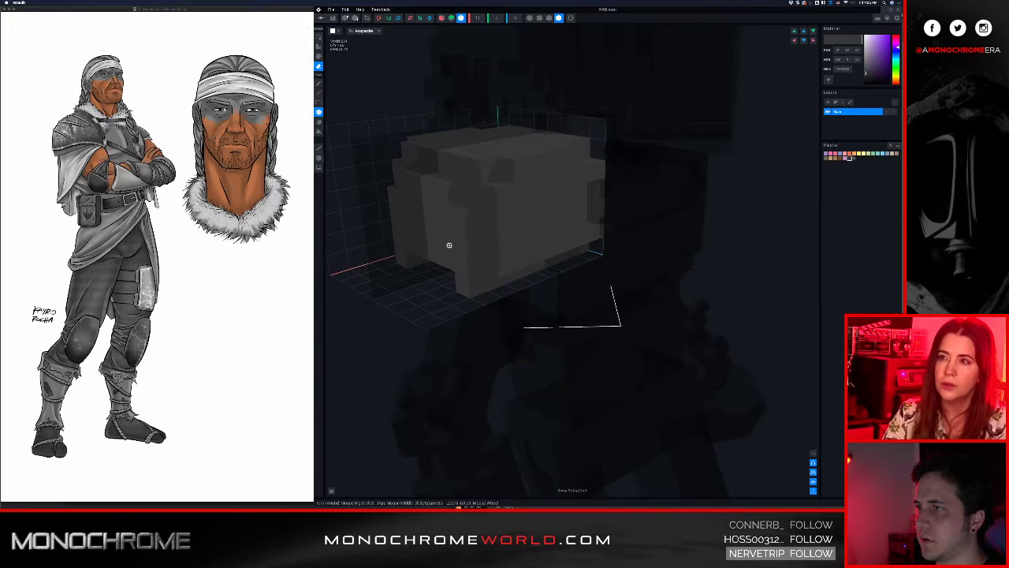
{"action": "right_click_drag", "start_coordinate": [449, 245], "coordinate": [507, 235]}
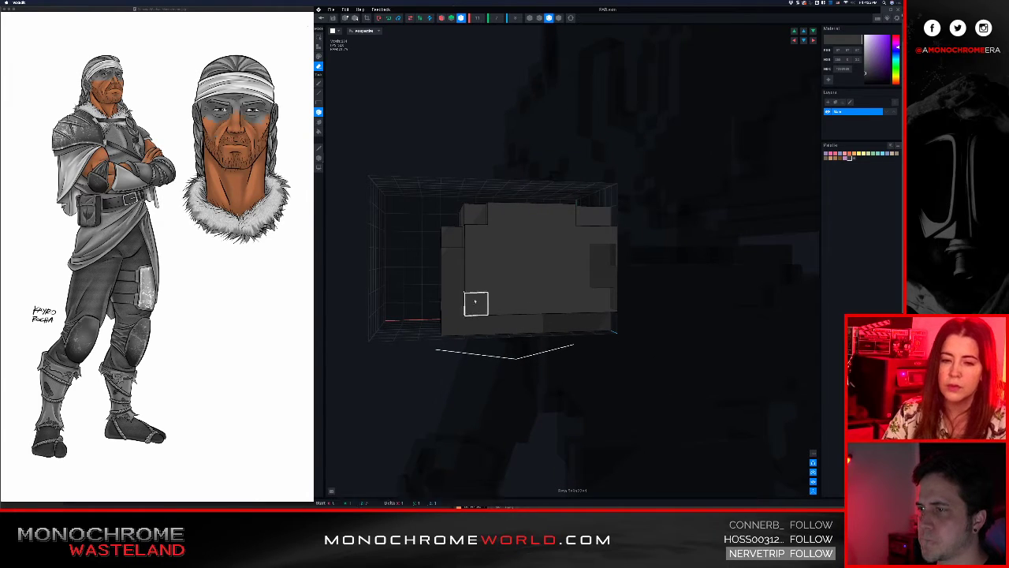
{"action": "right_click_drag", "start_coordinate": [566, 344], "coordinate": [524, 318]}
Erase a rectangular area of voxels inside the pad's underside to deepen the hollow
{"action": "right_click_drag", "start_coordinate": [587, 279], "coordinate": [587, 278]}
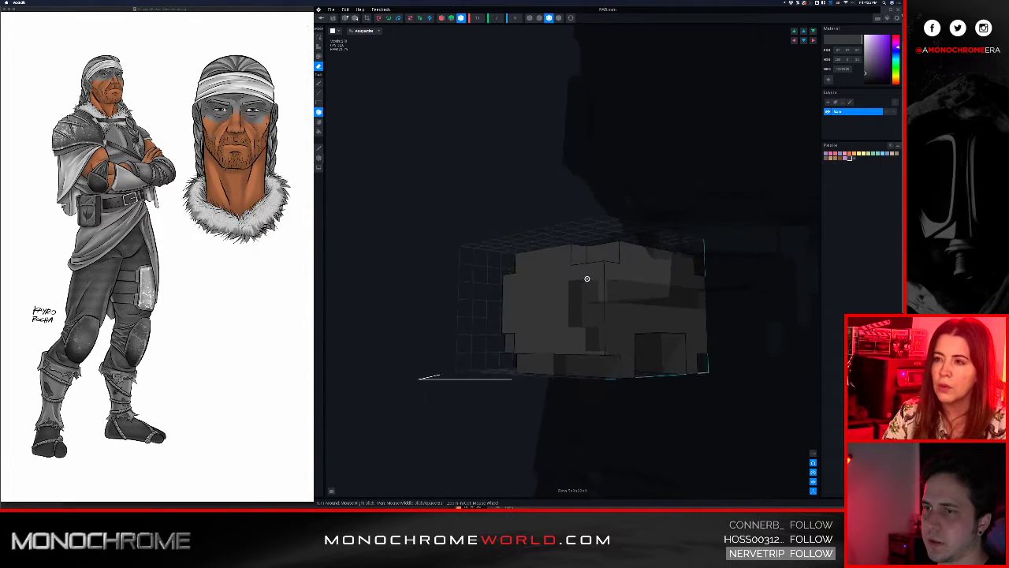
{"action": "right_click_drag", "start_coordinate": [631, 320], "coordinate": [602, 352]}
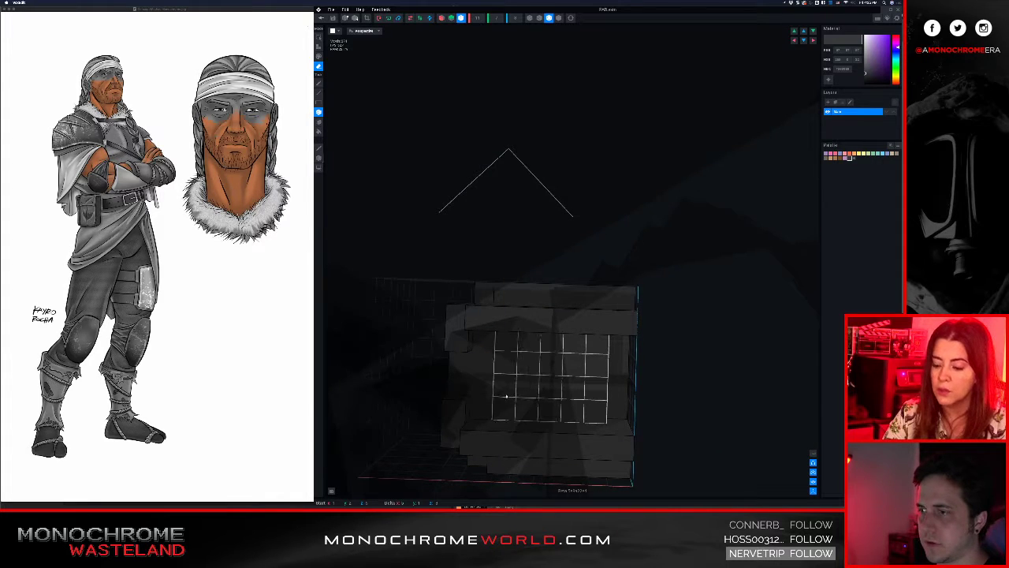
{"action": "right_click_drag", "start_coordinate": [510, 376], "coordinate": [454, 279]}
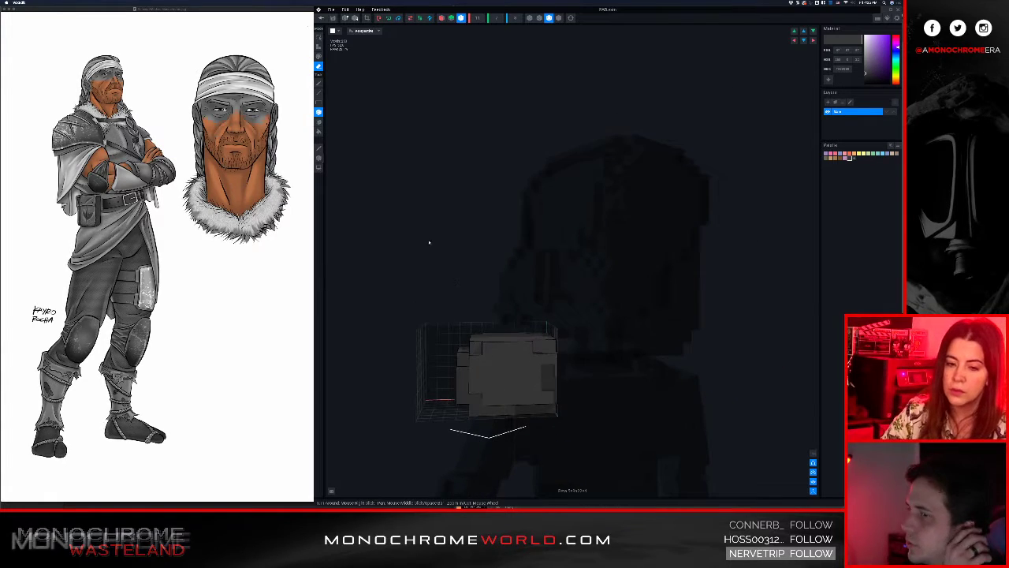
Leave the voxel editor, saving the shoulder pad's changes, and return to the character rig
{"action": "left_click", "coordinate": [321, 17]}
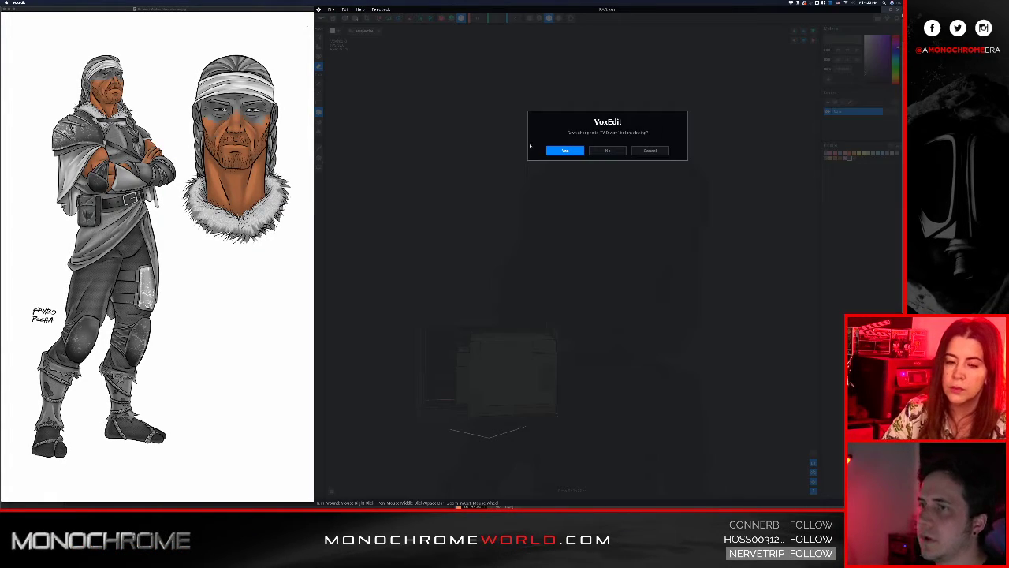
{"action": "left_click", "coordinate": [564, 150]}
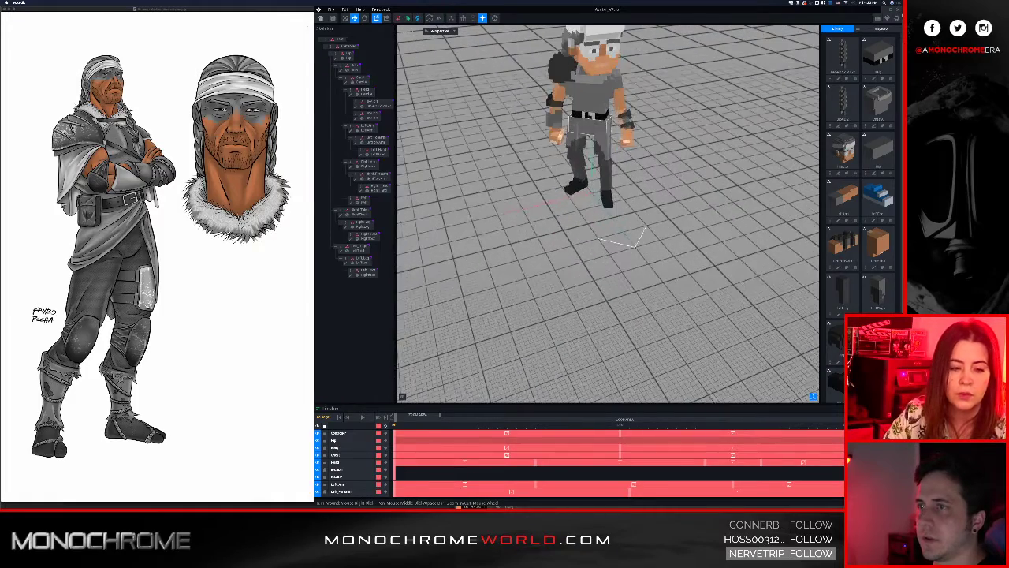
{"action": "scroll", "coordinate": [525, 213], "scroll_direction": "up", "scroll_amount": 3}
{"action": "right_click_drag", "start_coordinate": [524, 213], "coordinate": [545, 142]}
{"action": "scroll", "coordinate": [546, 142], "scroll_direction": "up", "scroll_amount": 3}
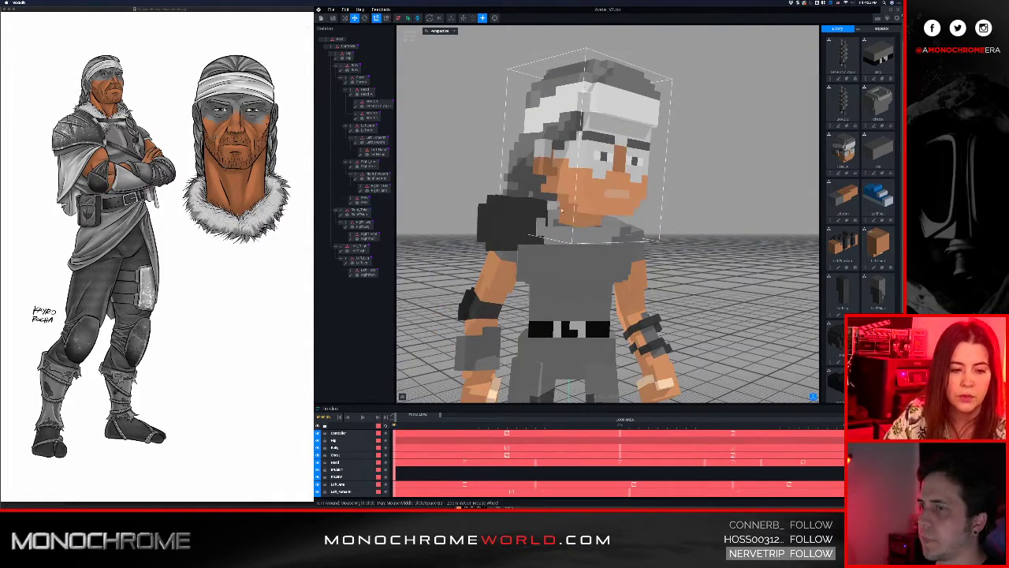
Inspect the shoulder pad's fit against the braid and arm from behind, playing the animation to check it in motion
{"action": "right_click_drag", "start_coordinate": [562, 210], "coordinate": [557, 215]}
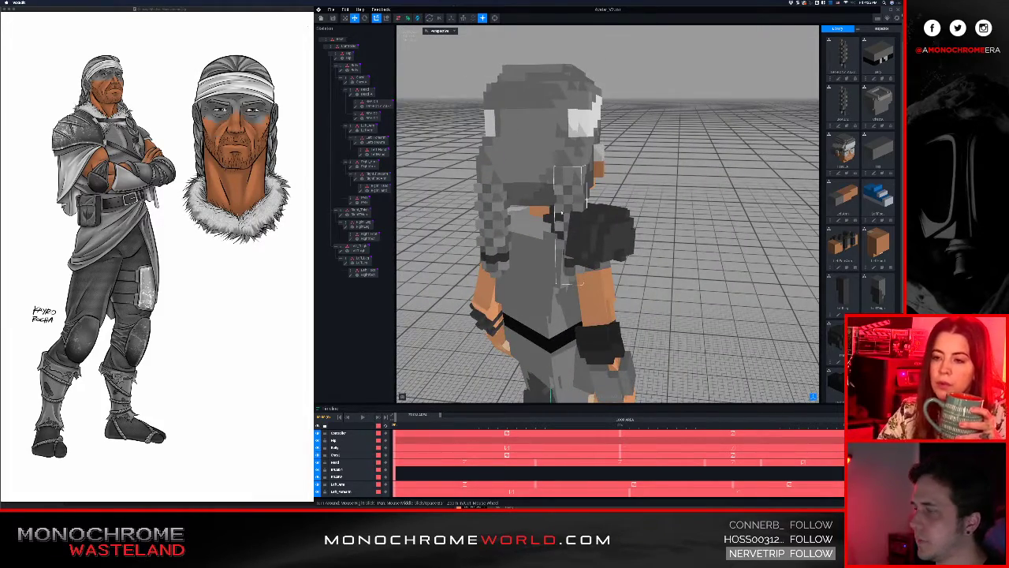
{"action": "scroll", "coordinate": [562, 212], "scroll_direction": "up", "scroll_amount": 5}
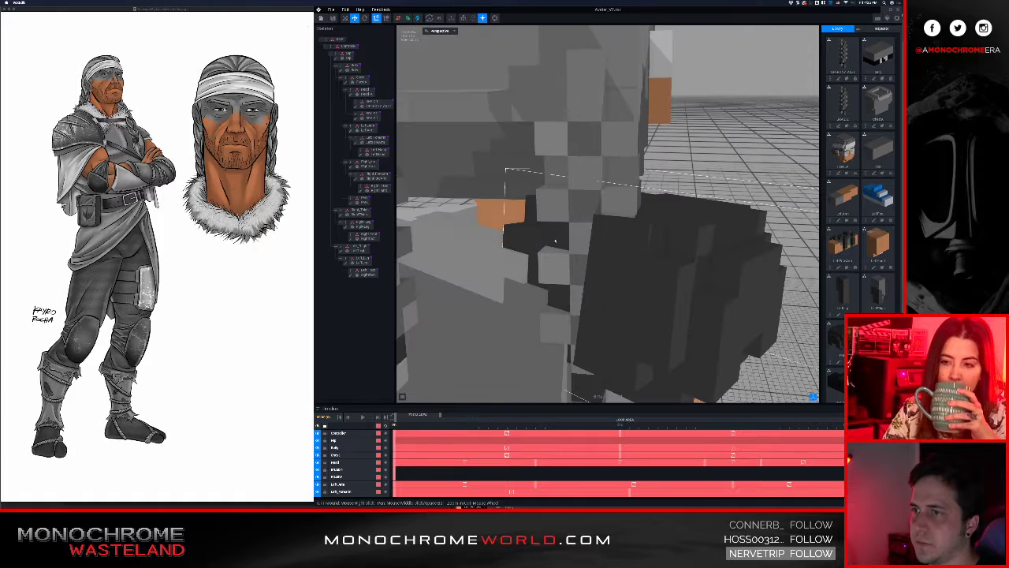
{"action": "right_click_drag", "start_coordinate": [561, 212], "coordinate": [555, 236]}
{"action": "scroll", "coordinate": [557, 257], "scroll_direction": "down", "scroll_amount": 5}
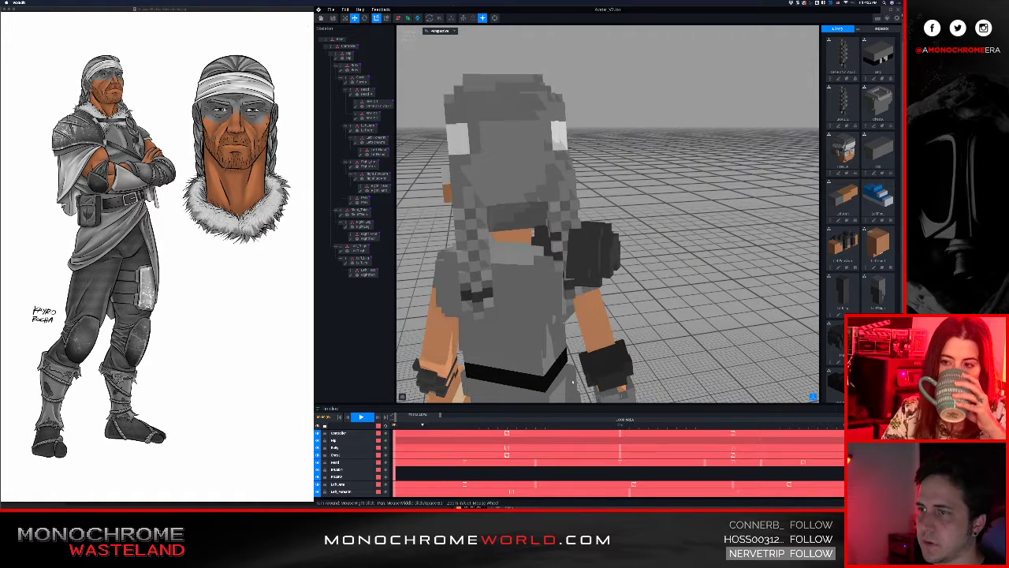
{"action": "right_click_drag", "start_coordinate": [576, 307], "coordinate": [575, 306]}
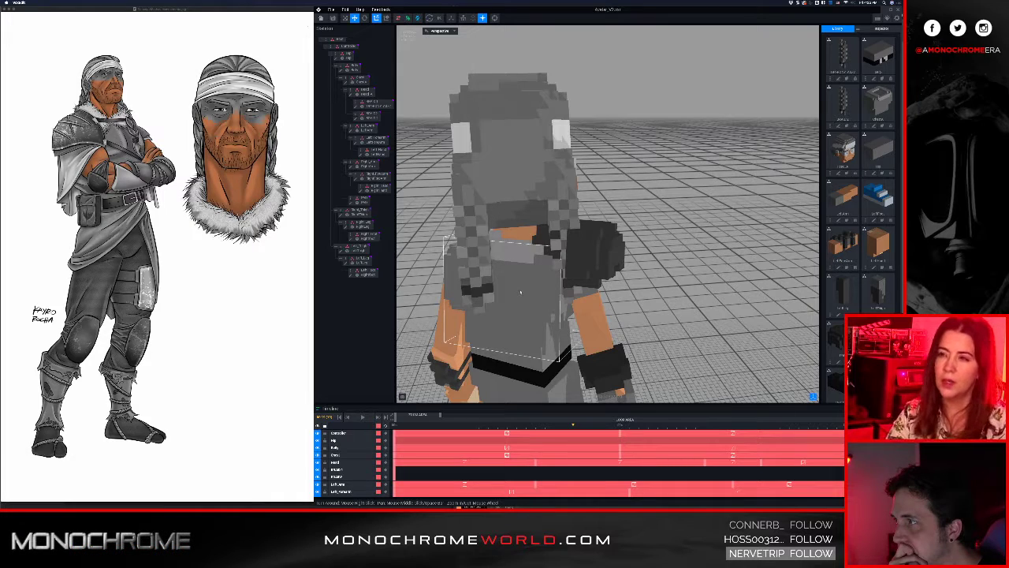
Play the walk animation and inspect the shoulder pad's fit on the chest and arm from the front
{"action": "left_click", "coordinate": [557, 247]}
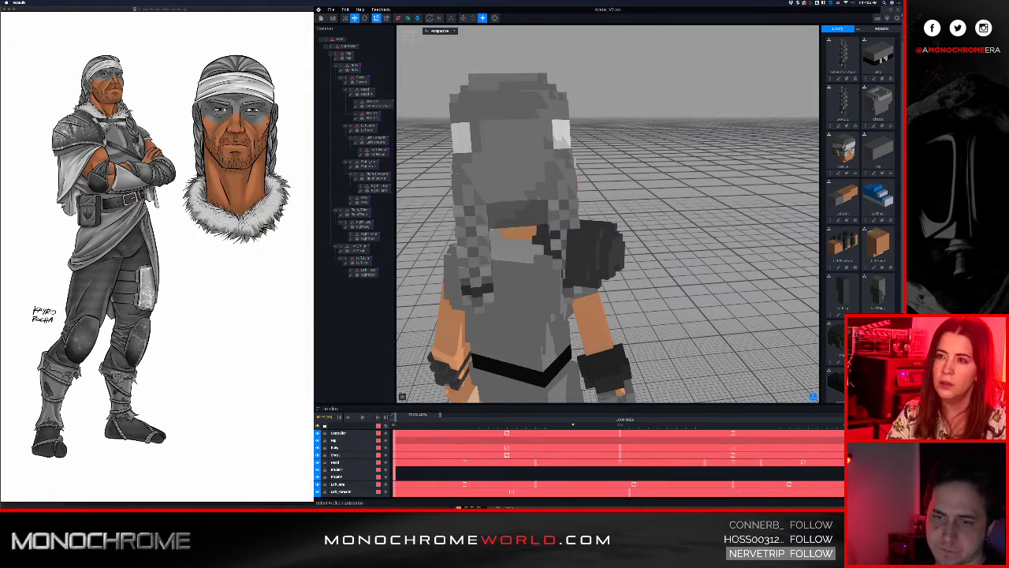
{"action": "right_click_drag", "start_coordinate": [641, 322], "coordinate": [588, 252]}
{"action": "scroll", "coordinate": [588, 252], "scroll_direction": "down", "scroll_amount": 5}
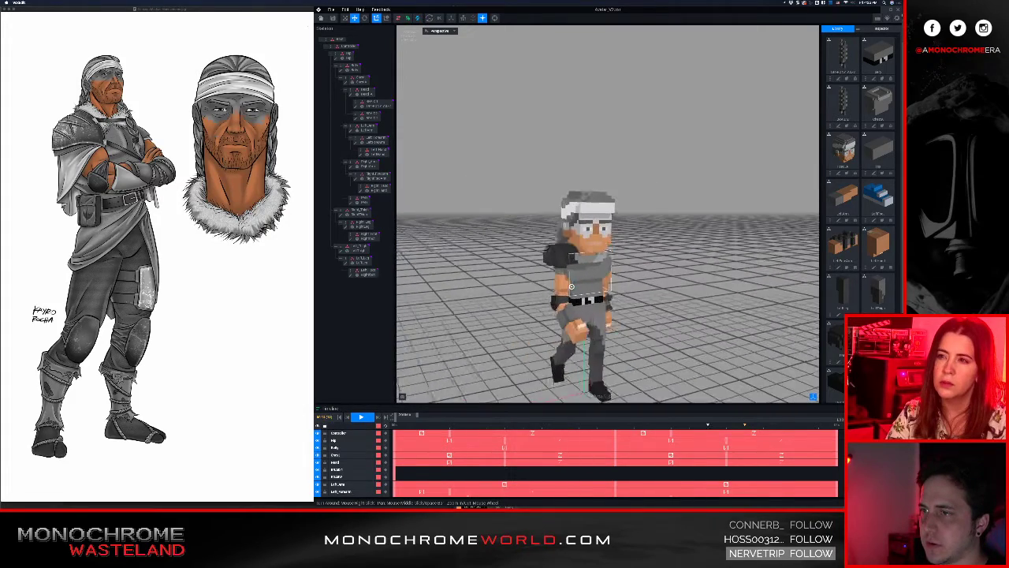
{"action": "right_click_drag", "start_coordinate": [572, 286], "coordinate": [569, 288]}
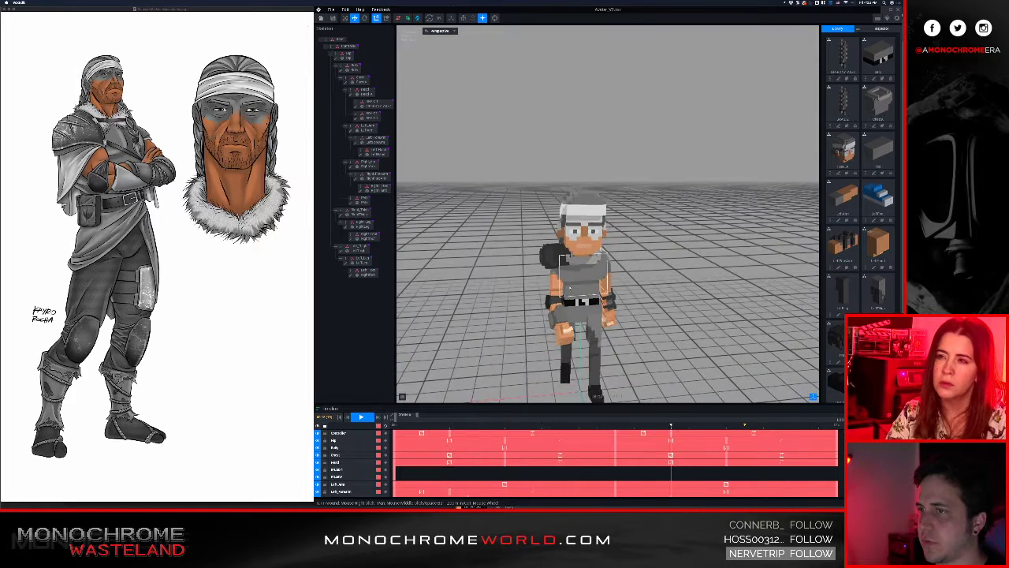
{"action": "scroll", "coordinate": [569, 285], "scroll_direction": "up", "scroll_amount": 5}
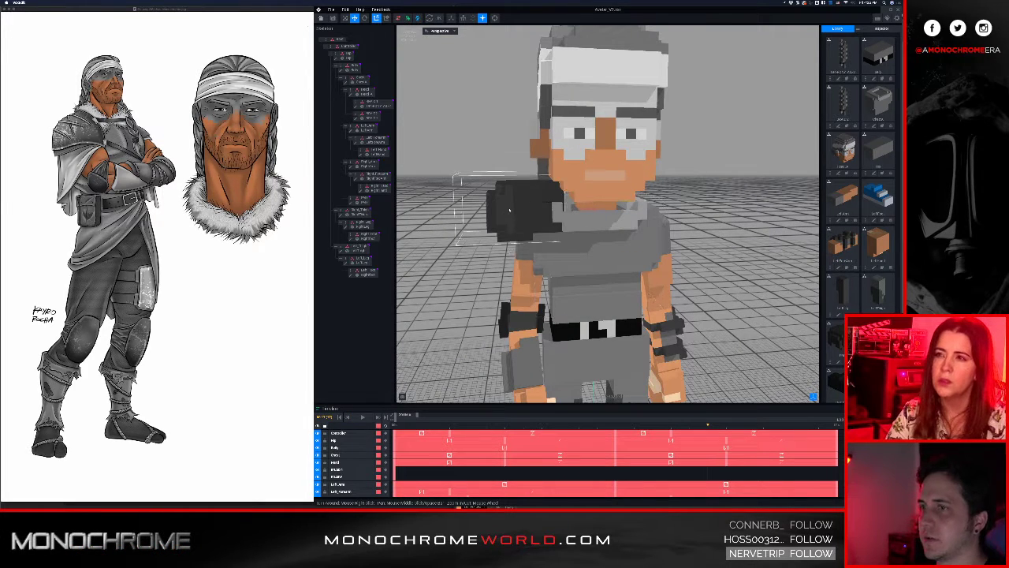
{"action": "right_click_drag", "start_coordinate": [509, 210], "coordinate": [510, 201]}
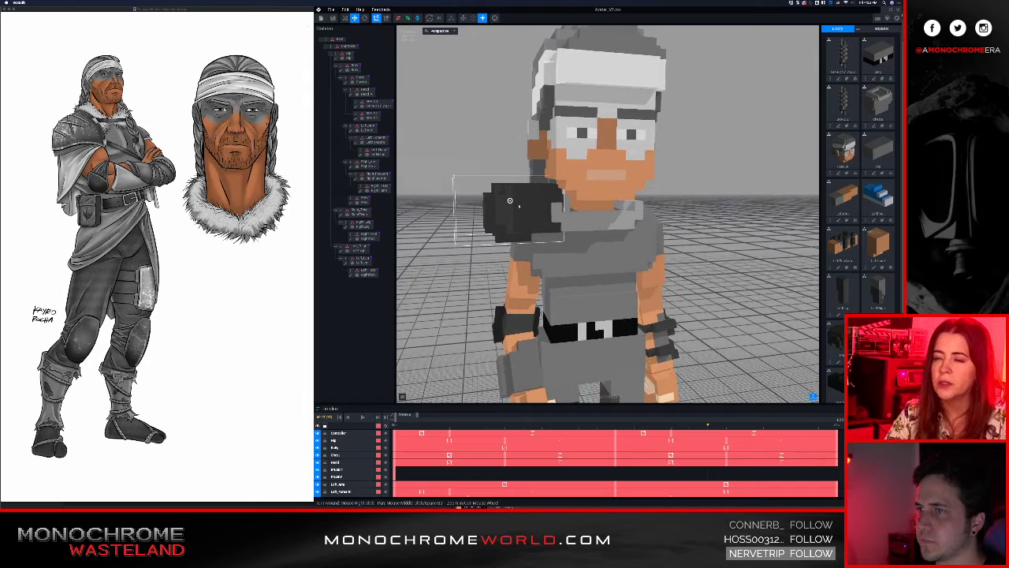
Try to move the shoulder pad outward along its sideways axis in the rig
{"action": "left_click", "coordinate": [568, 285]}
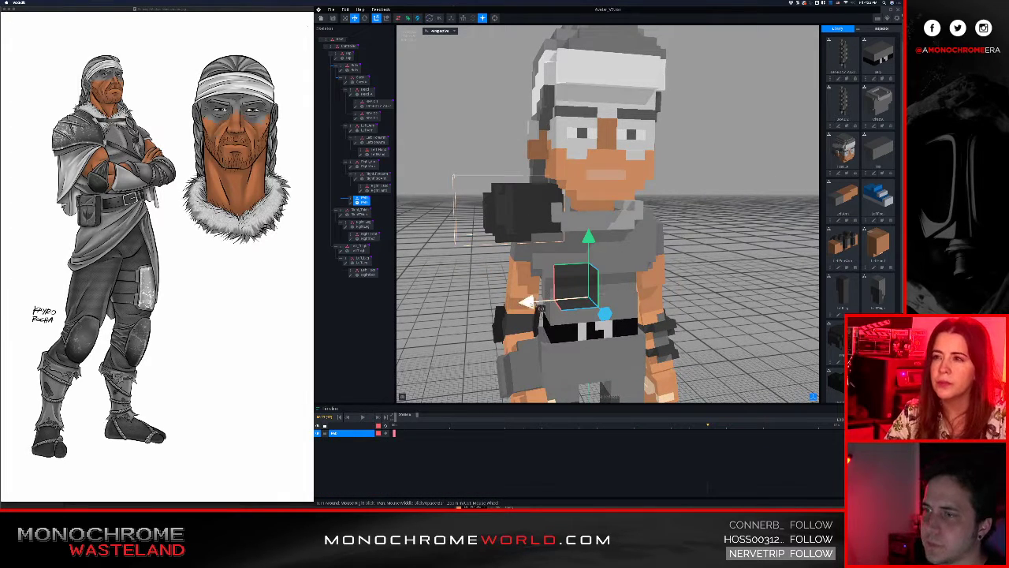
{"action": "left_click_drag", "start_coordinate": [538, 306], "coordinate": [482, 306]}
{"action": "key", "text": "ctrl+z"}
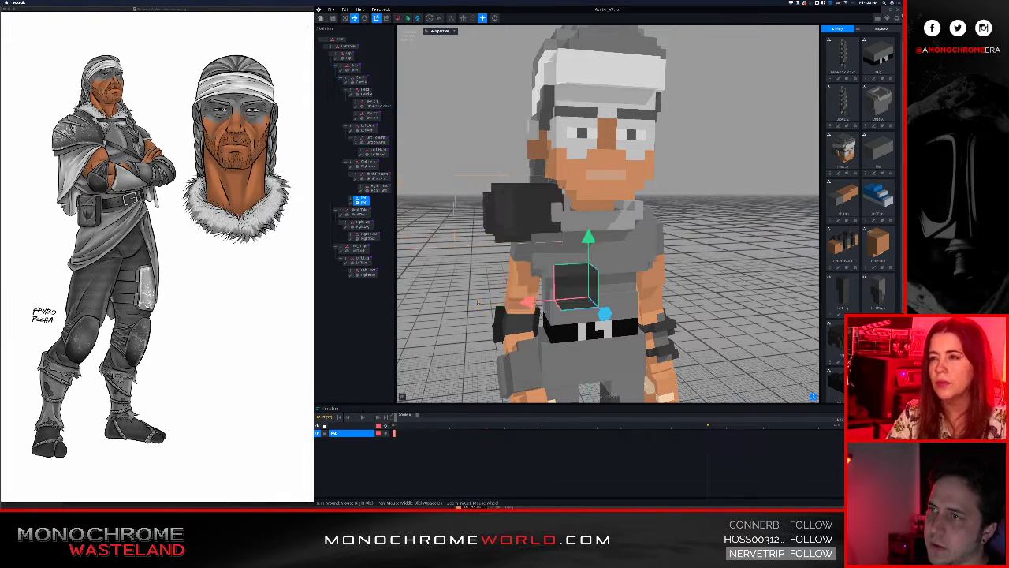
Raise the shoulder pad's pivot slightly in the voxel editor to lower the pad on the body, and save it back to the rig
{"action": "right_click_drag", "start_coordinate": [514, 205], "coordinate": [385, 209]}
{"action": "double_click", "coordinate": [353, 203]}
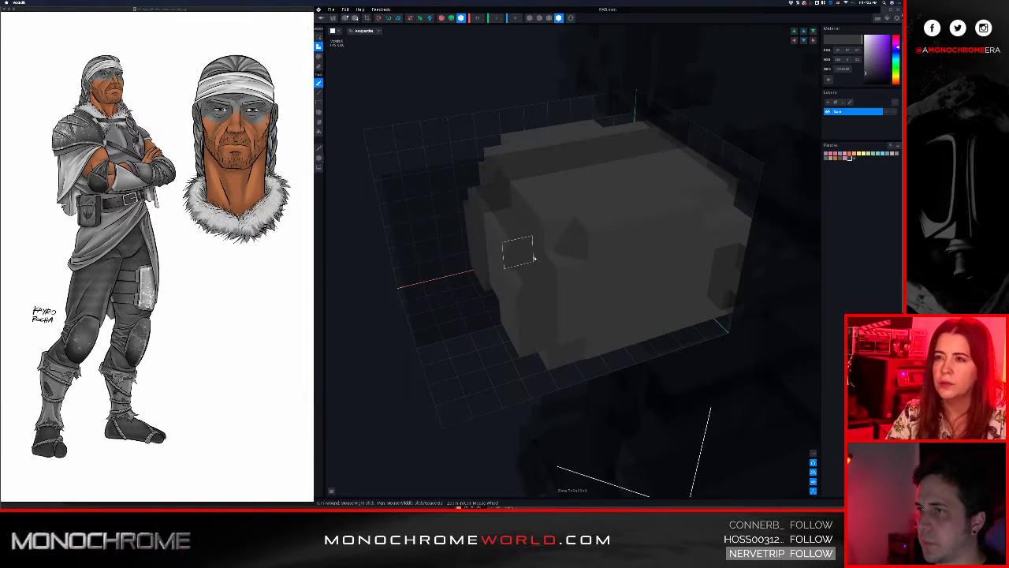
{"action": "scroll", "coordinate": [339, 175], "scroll_direction": "down", "scroll_amount": 5}
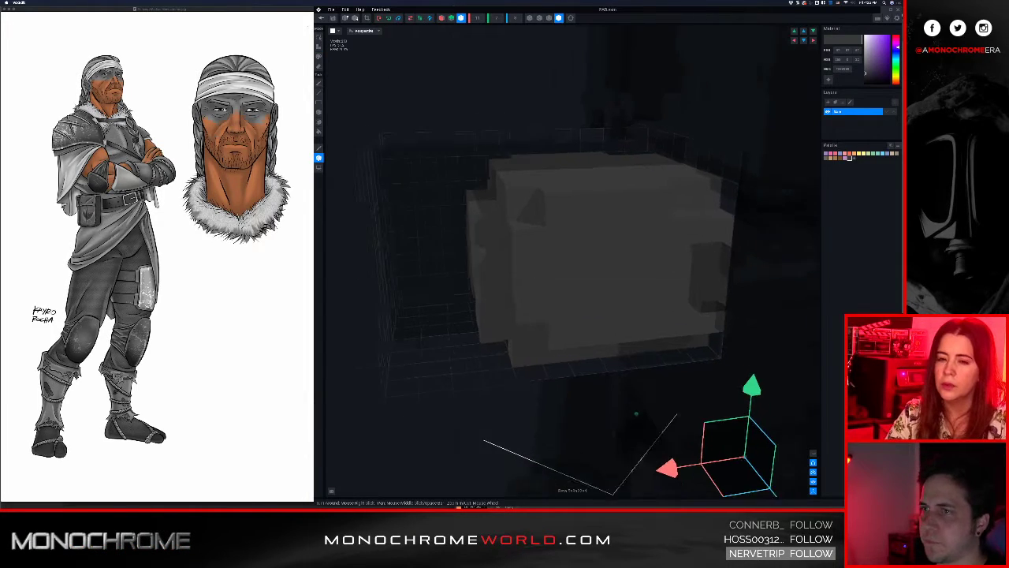
{"action": "right_click_drag", "start_coordinate": [645, 325], "coordinate": [608, 291]}
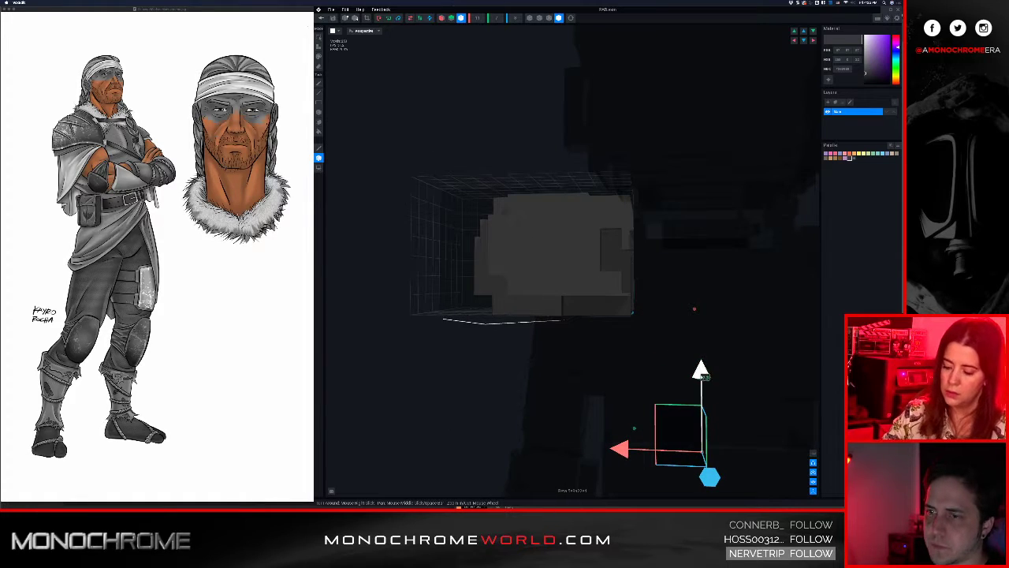
{"action": "left_click_drag", "start_coordinate": [706, 374], "coordinate": [707, 369]}
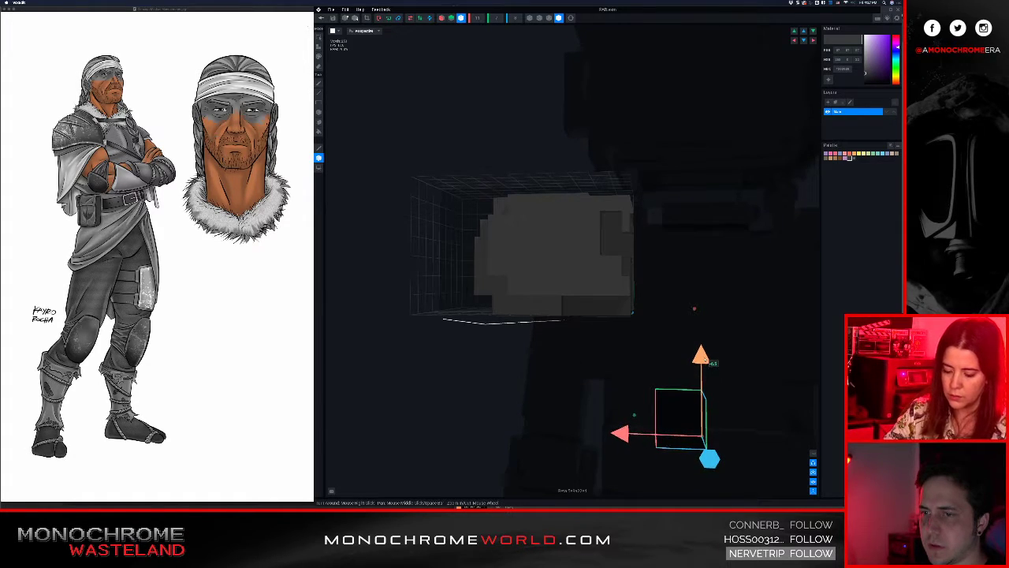
{"action": "right_click_drag", "start_coordinate": [581, 272], "coordinate": [581, 273]}
{"action": "right_click_drag", "start_coordinate": [544, 159], "coordinate": [522, 167]}
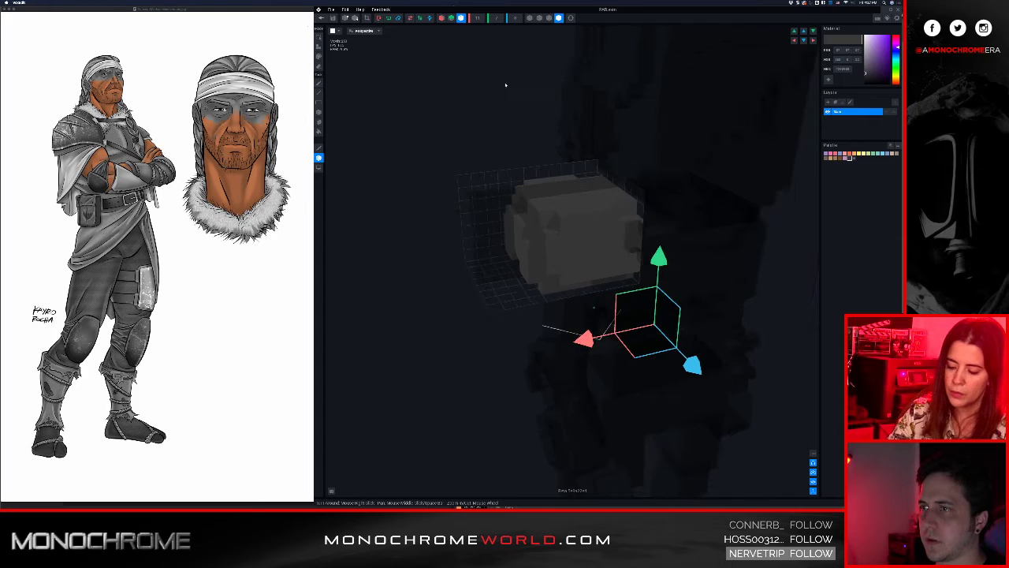
{"action": "left_click", "coordinate": [321, 18]}
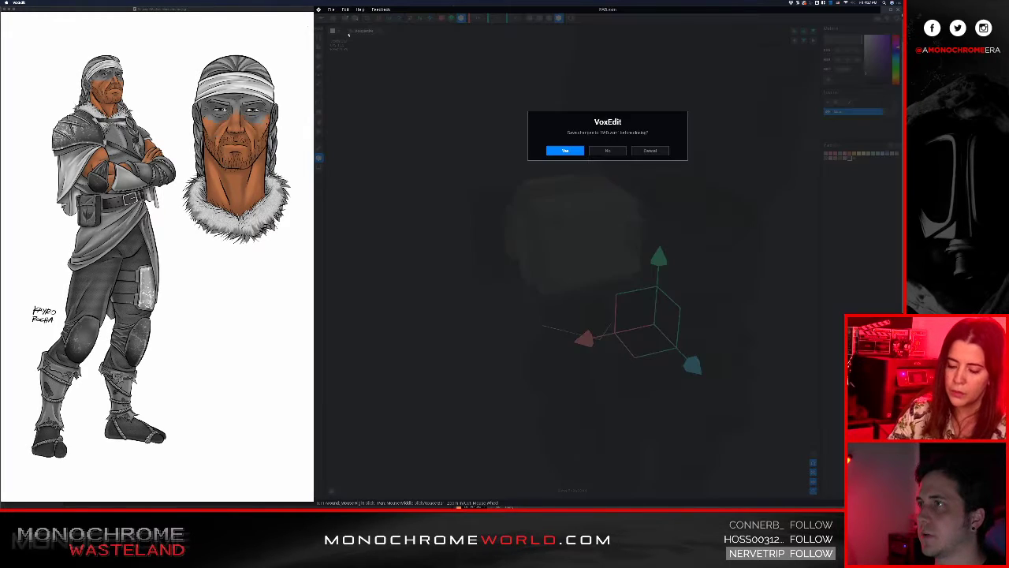
{"action": "left_click", "coordinate": [566, 151]}
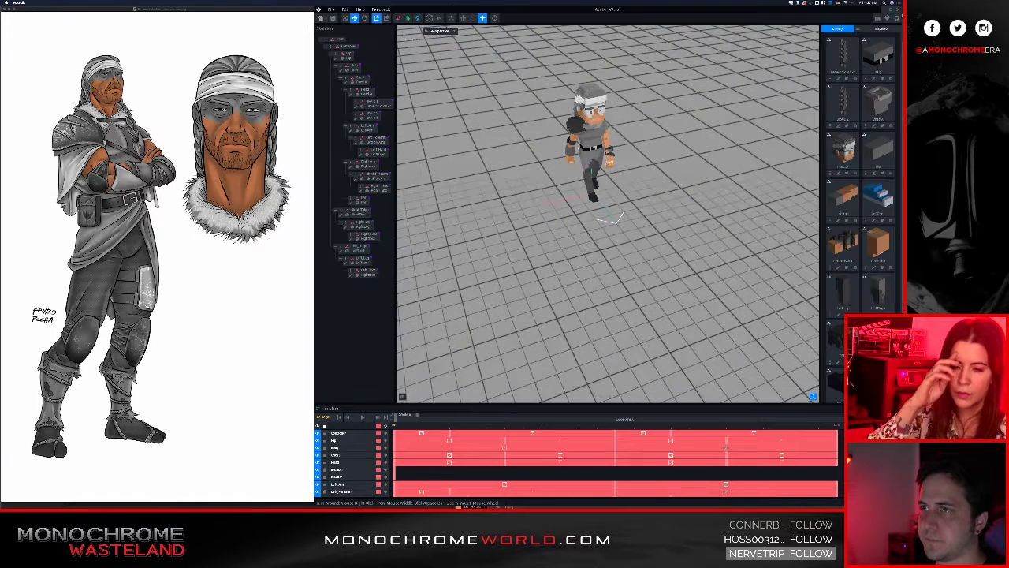
Examine where the shoulder pad meets the chest and upper arm up close, with the walk animation playing
{"action": "scroll", "coordinate": [567, 225], "scroll_direction": "up", "scroll_amount": 4}
{"action": "middle_click_drag", "start_coordinate": [569, 363], "coordinate": [581, 256]}
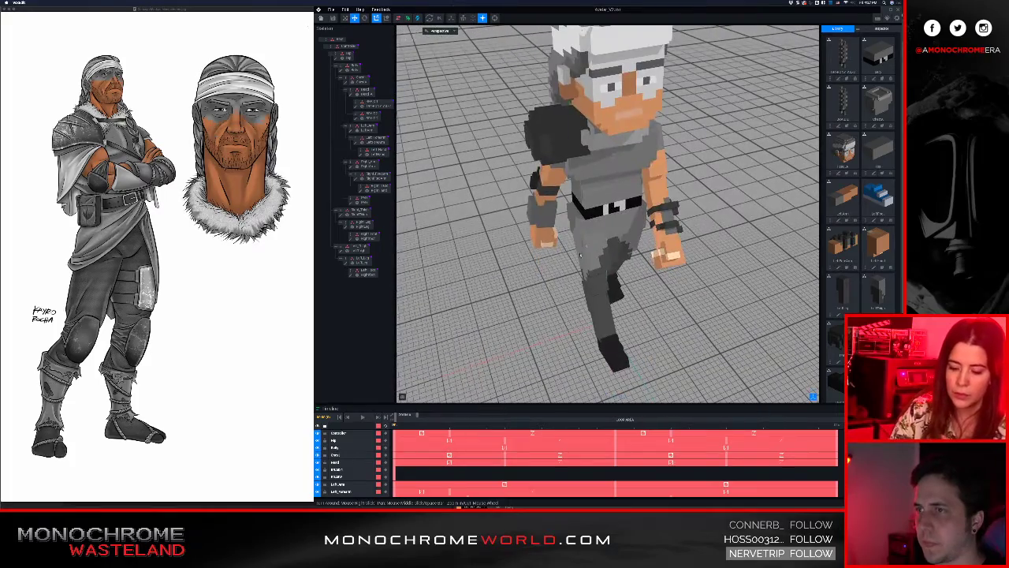
{"action": "right_click_drag", "start_coordinate": [590, 174], "coordinate": [544, 133]}
{"action": "scroll", "coordinate": [544, 133], "scroll_direction": "up", "scroll_amount": 8}
{"action": "right_click_drag", "start_coordinate": [628, 138], "coordinate": [642, 143]}
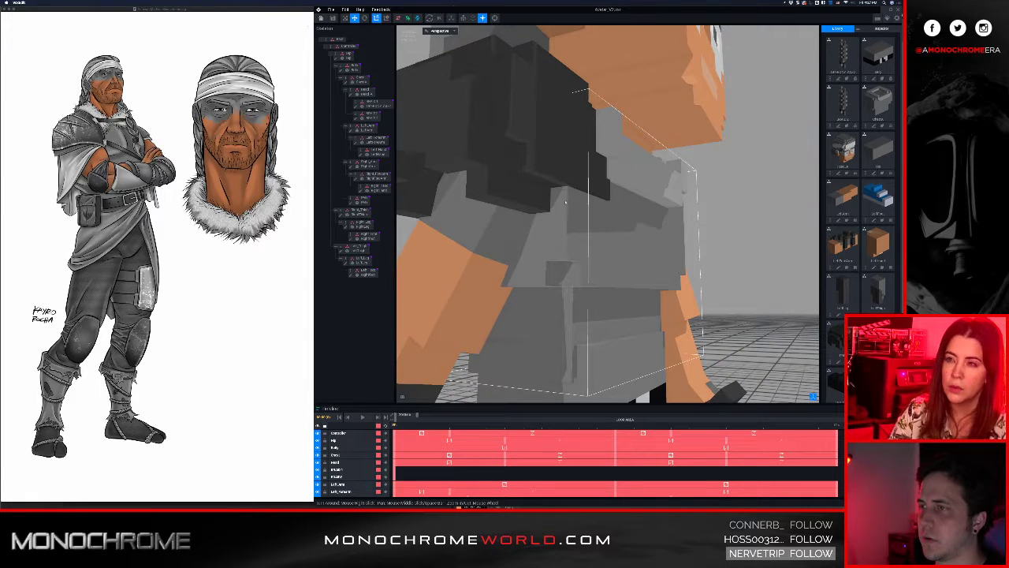
{"action": "key", "text": "space"}
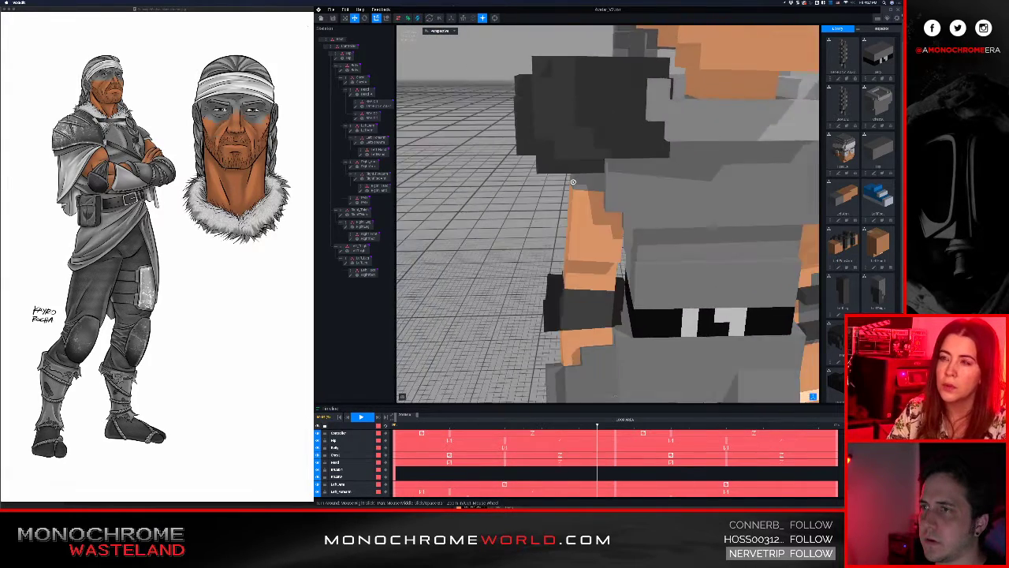
{"action": "right_click_drag", "start_coordinate": [714, 169], "coordinate": [573, 166]}
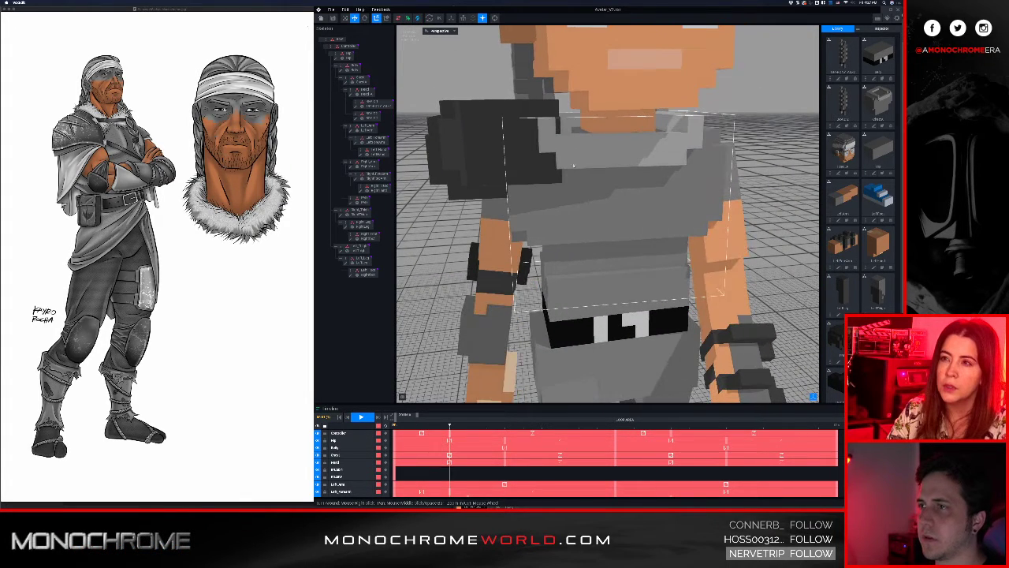
{"action": "key", "text": "space"}
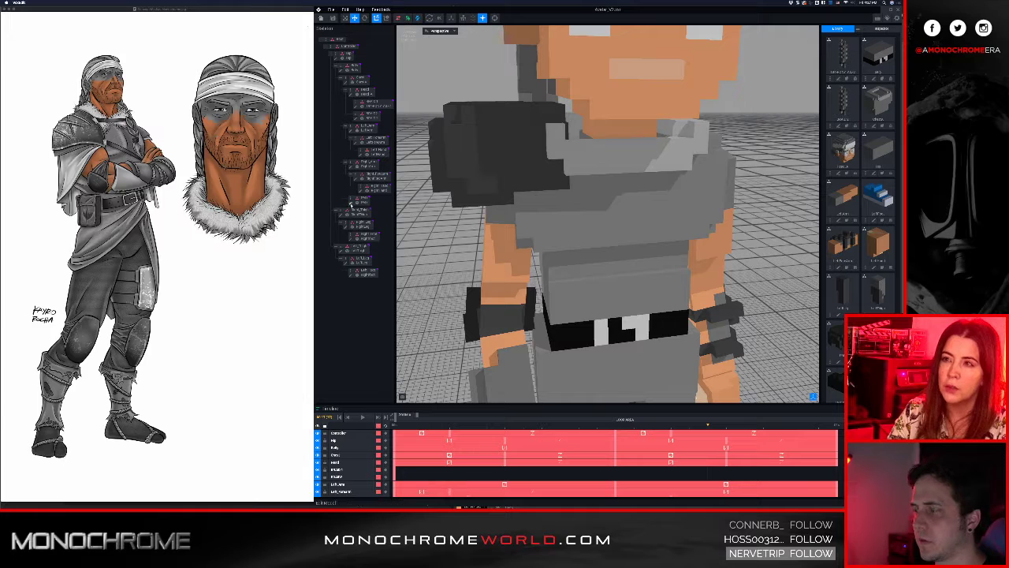
Shift the shoulder pad's pivot in the voxel editor so the pad's front covers the protruding chest voxels, and save it back to the rig
{"action": "double_click", "coordinate": [351, 204]}
{"action": "right_click_drag", "start_coordinate": [540, 237], "coordinate": [602, 269]}
{"action": "middle_click_drag", "start_coordinate": [684, 345], "coordinate": [568, 298]}
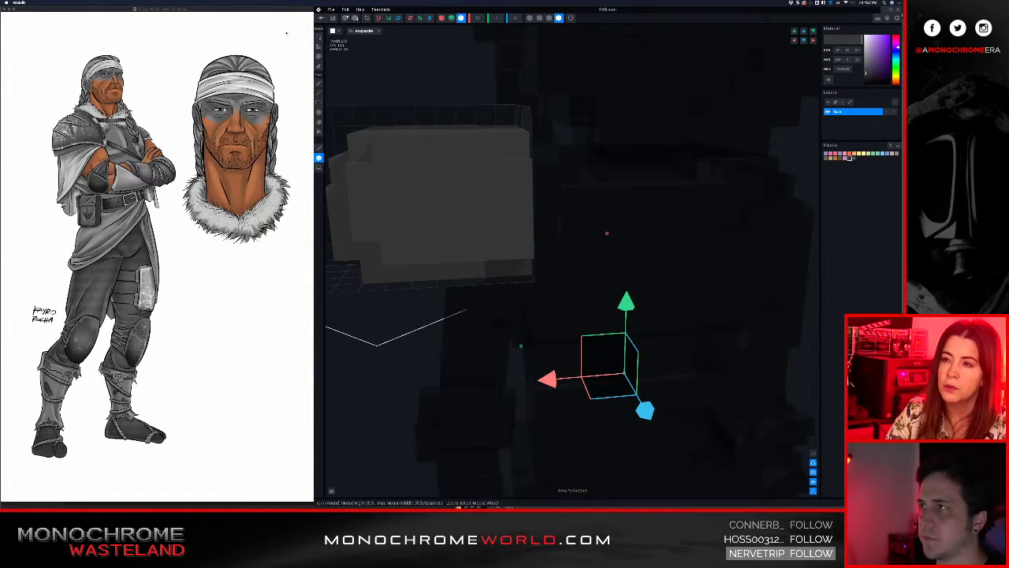
{"action": "left_click", "coordinate": [319, 19]}
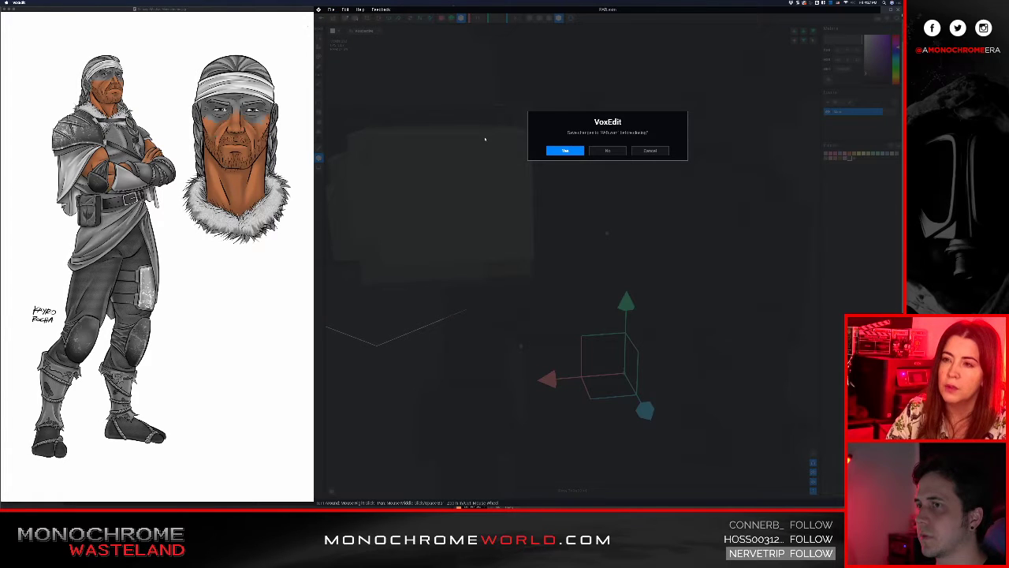
{"action": "left_click", "coordinate": [564, 151]}
Check the repositioned shoulder pad from the front and side during the walk animation
{"action": "right_click_drag", "start_coordinate": [597, 151], "coordinate": [528, 144]}
{"action": "scroll", "coordinate": [570, 171], "scroll_direction": "up", "scroll_amount": 5}
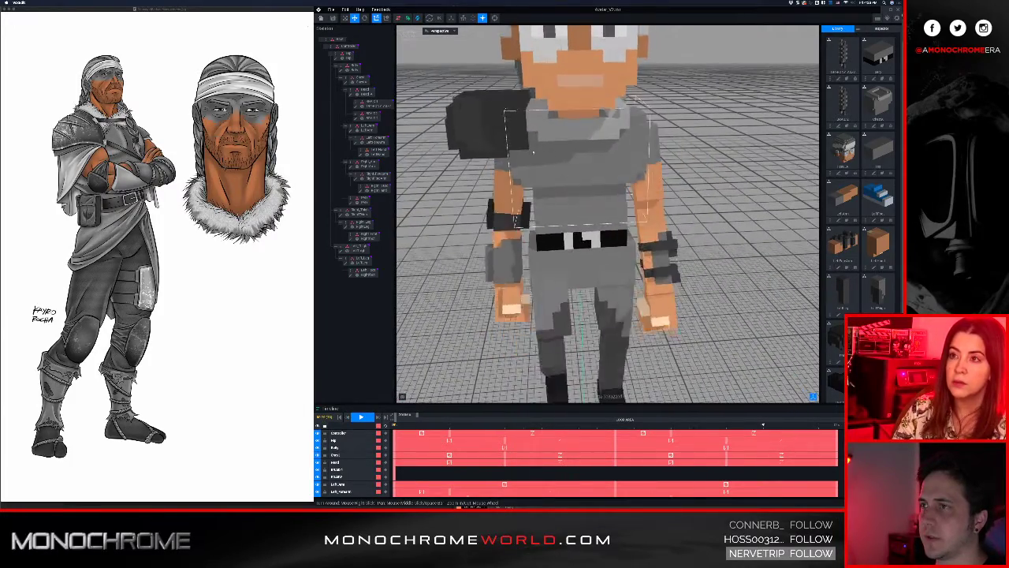
{"action": "left_click", "coordinate": [643, 132]}
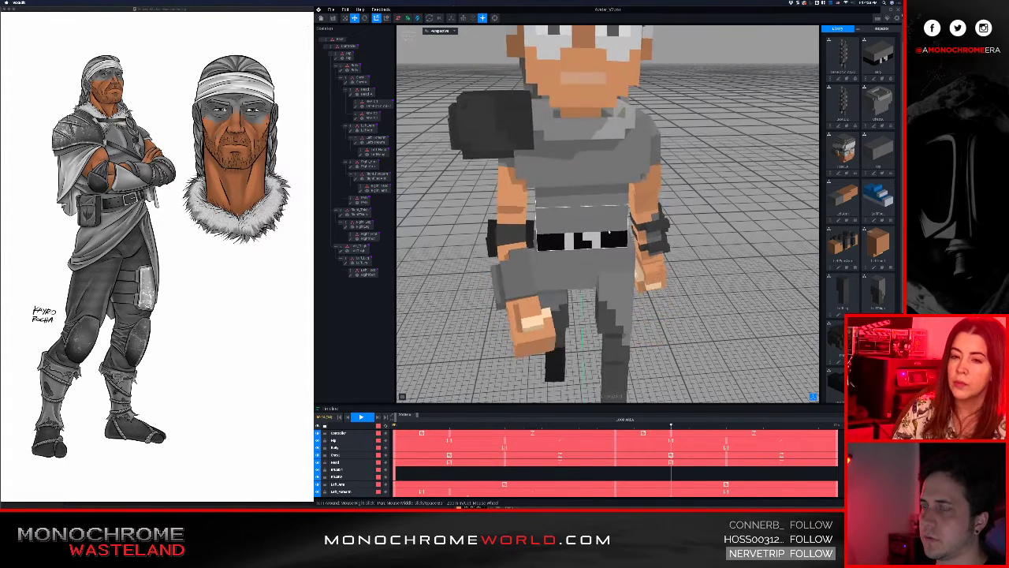
{"action": "right_click_drag", "start_coordinate": [560, 192], "coordinate": [519, 180]}
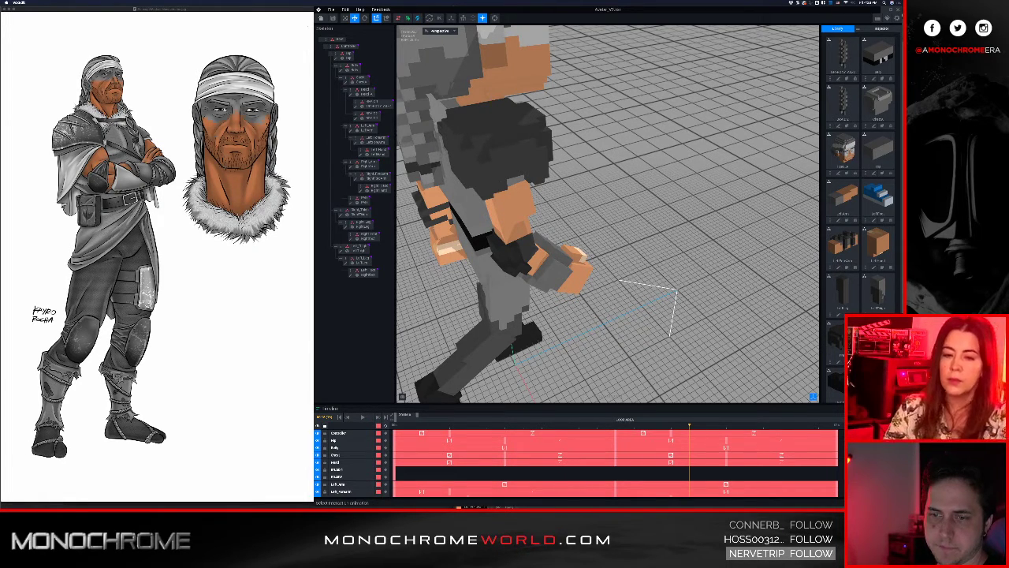
Play other movement animations and examine the gap between the shoulder pad, braid, back and swinging arm from behind
{"action": "key", "text": "space"}
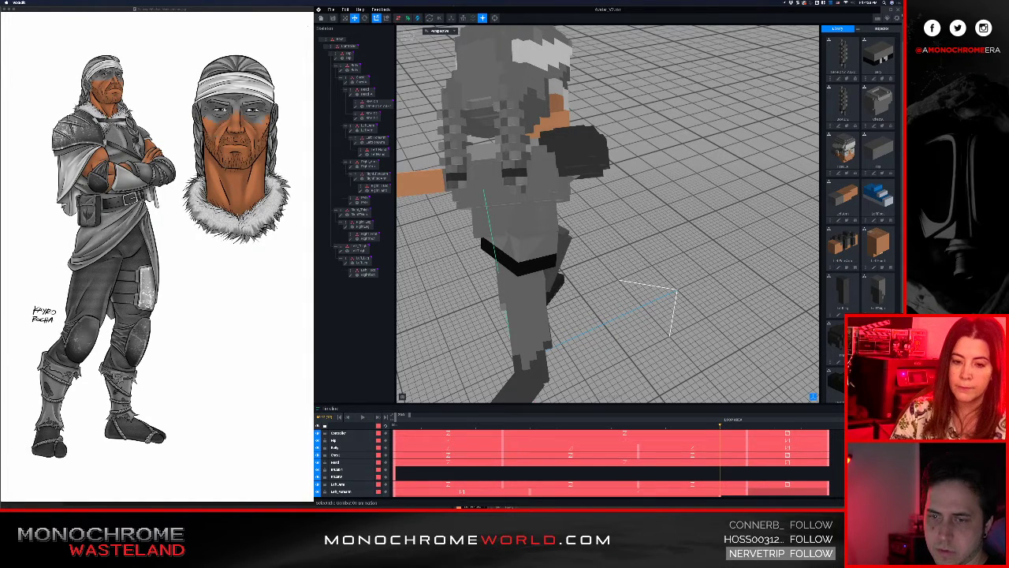
{"action": "key", "text": "space"}
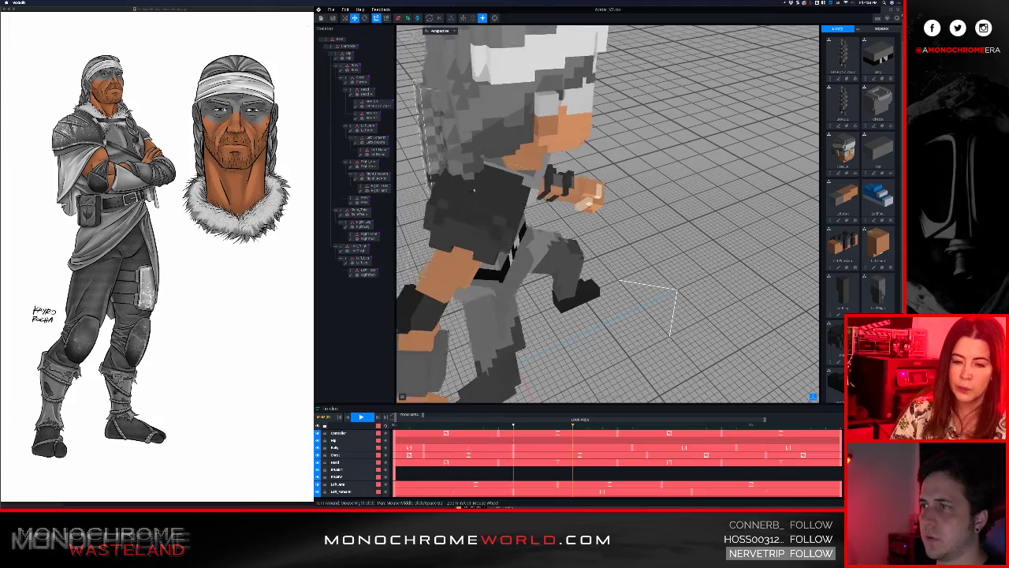
{"action": "scroll", "coordinate": [477, 190], "scroll_direction": "down", "scroll_amount": 8}
{"action": "right_click_drag", "start_coordinate": [461, 207], "coordinate": [490, 210]}
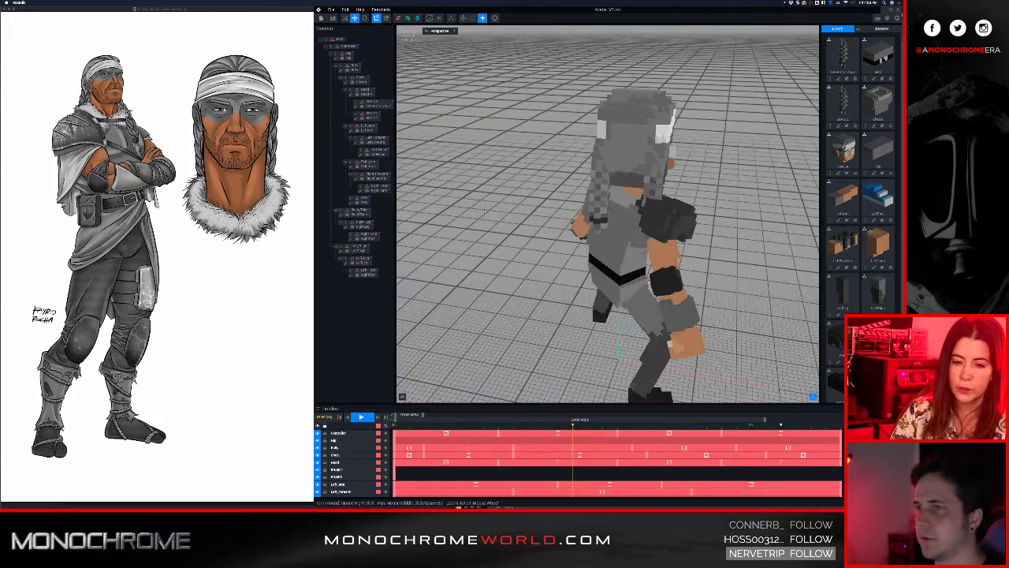
{"action": "right_click_drag", "start_coordinate": [602, 211], "coordinate": [603, 214]}
{"action": "scroll", "coordinate": [603, 209], "scroll_direction": "up", "scroll_amount": 5}
{"action": "middle_click_drag", "start_coordinate": [603, 209], "coordinate": [438, 272]}
{"action": "right_click_drag", "start_coordinate": [505, 224], "coordinate": [493, 230]}
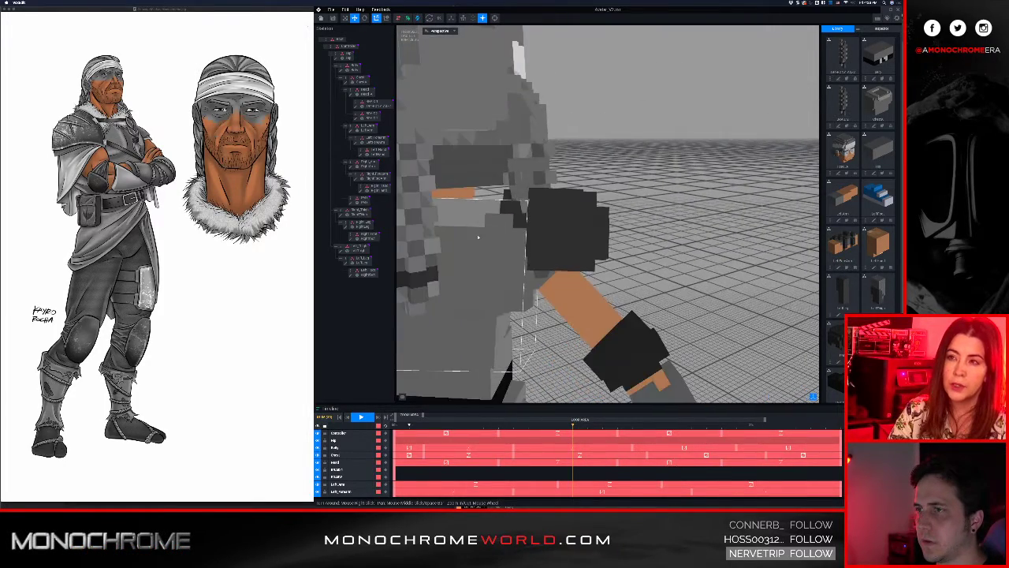
{"action": "left_click", "coordinate": [828, 426]}
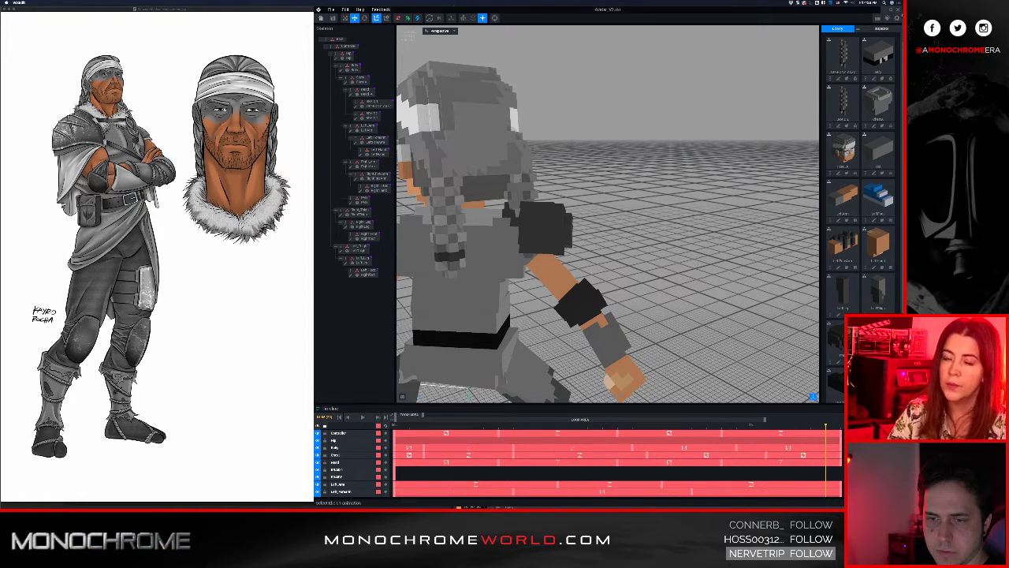
Switch to further animations and inspect the shoulder pad from the front, the arm side and underneath
{"action": "left_click", "coordinate": [873, 453]}
{"action": "scroll", "coordinate": [568, 198], "scroll_direction": "down", "scroll_amount": 5}
{"action": "right_click_drag", "start_coordinate": [592, 170], "coordinate": [418, 177]}
{"action": "middle_click_drag", "start_coordinate": [418, 178], "coordinate": [468, 154]}
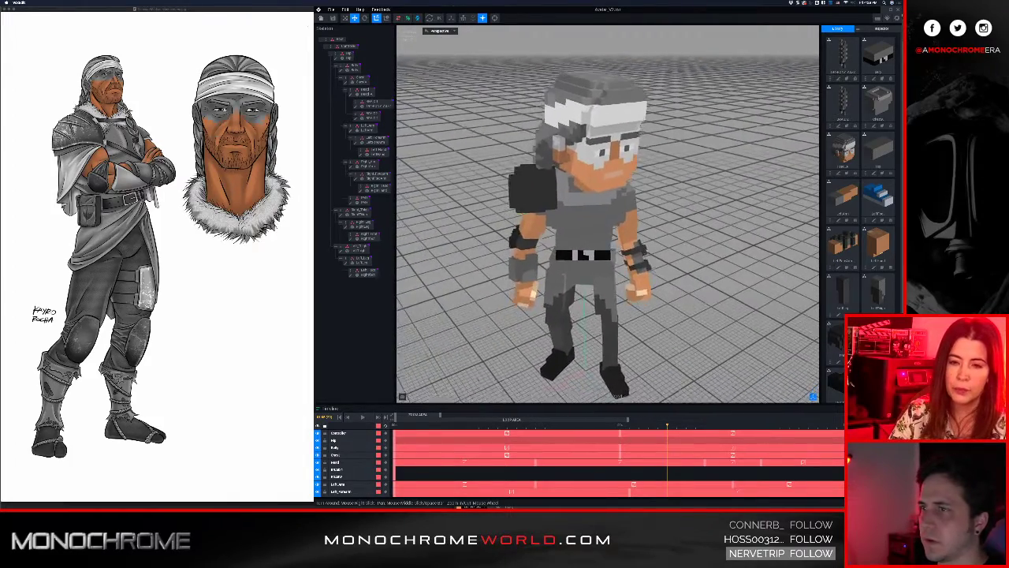
{"action": "scroll", "coordinate": [479, 235], "scroll_direction": "up", "scroll_amount": 3}
{"action": "mouse_move", "coordinate": [590, 201]}
{"action": "right_mouse_down"}
{"action": "mouse_move", "coordinate": [550, 191]}
{"action": "mouse_move", "coordinate": [589, 199]}
{"action": "right_mouse_up"}
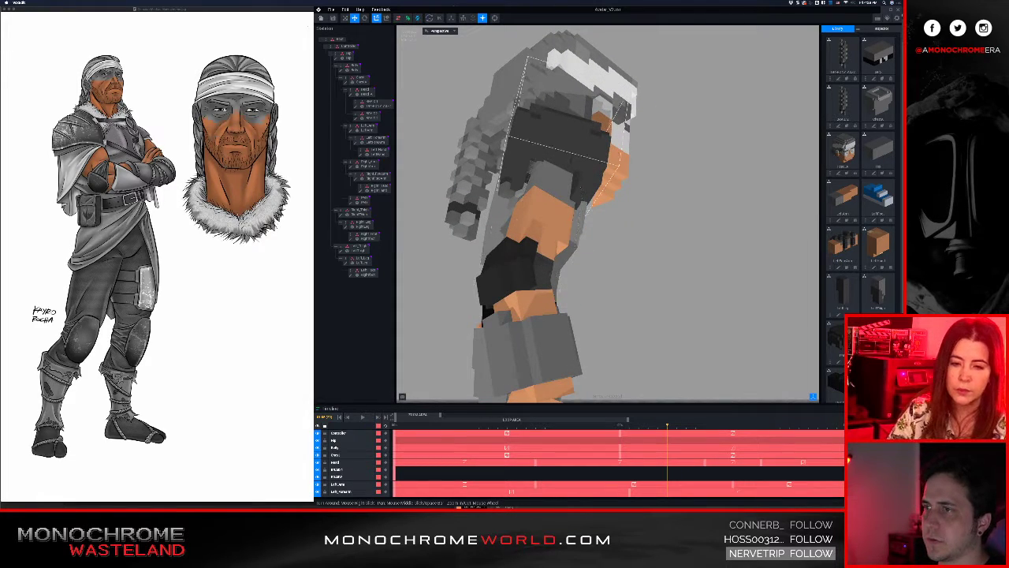
{"action": "right_click_drag", "start_coordinate": [777, 268], "coordinate": [774, 385]}
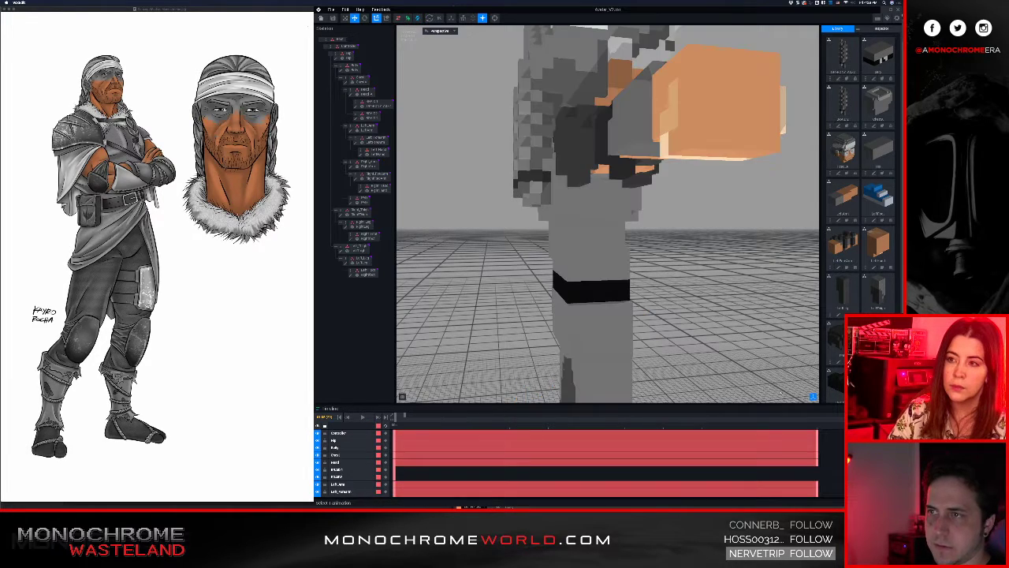
Reopen the shoulder pad in the voxel editor and move its pivot slightly backward along the depth axis
{"action": "right_click_drag", "start_coordinate": [609, 244], "coordinate": [609, 215]}
{"action": "left_click", "coordinate": [360, 201]}
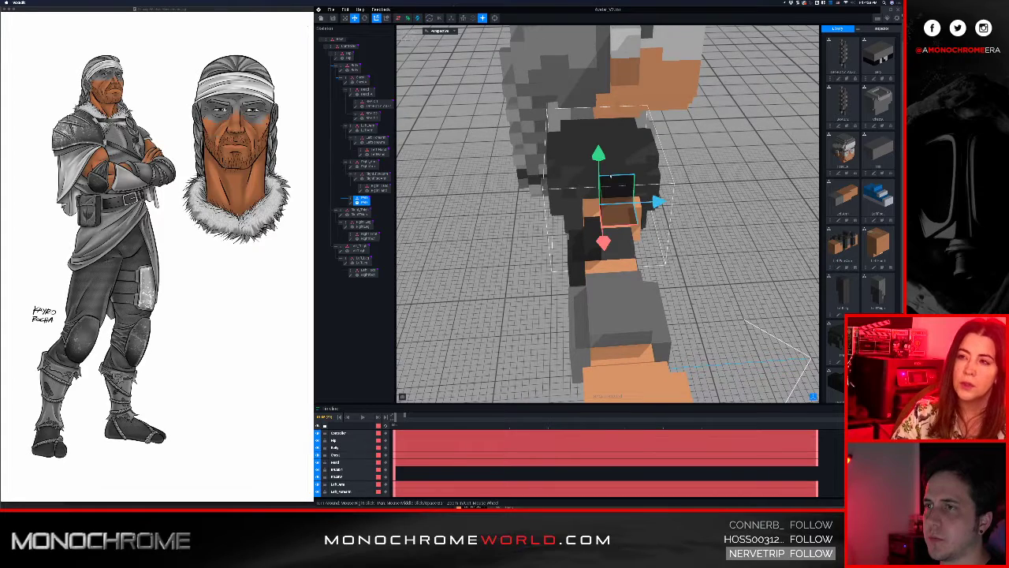
{"action": "left_click", "coordinate": [350, 203]}
{"action": "right_click_drag", "start_coordinate": [544, 232], "coordinate": [544, 232]}
{"action": "middle_click_drag", "start_coordinate": [475, 230], "coordinate": [475, 230]}
{"action": "scroll", "coordinate": [493, 235], "scroll_direction": "down", "scroll_amount": 5}
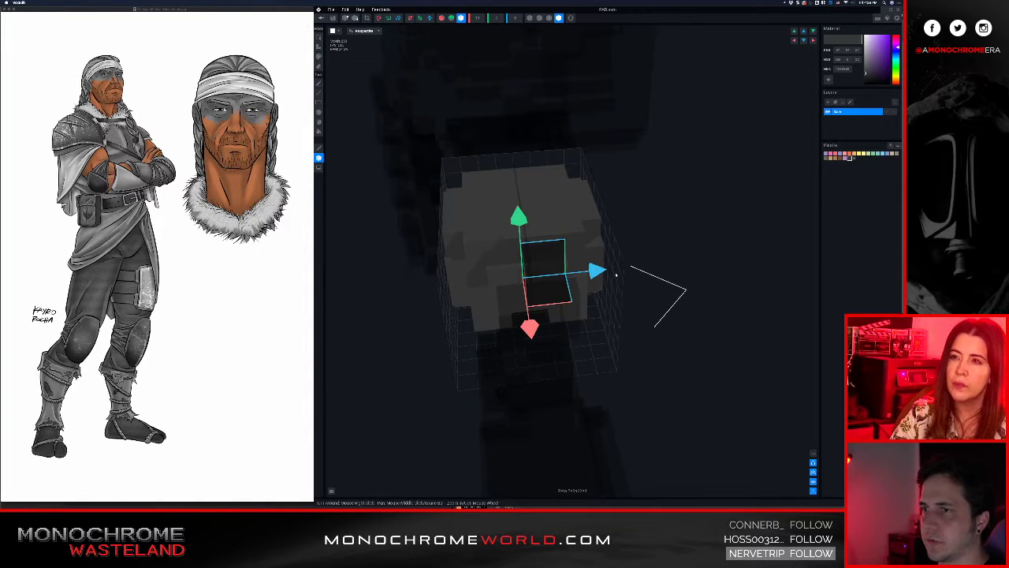
{"action": "left_click_drag", "start_coordinate": [597, 272], "coordinate": [591, 272]}
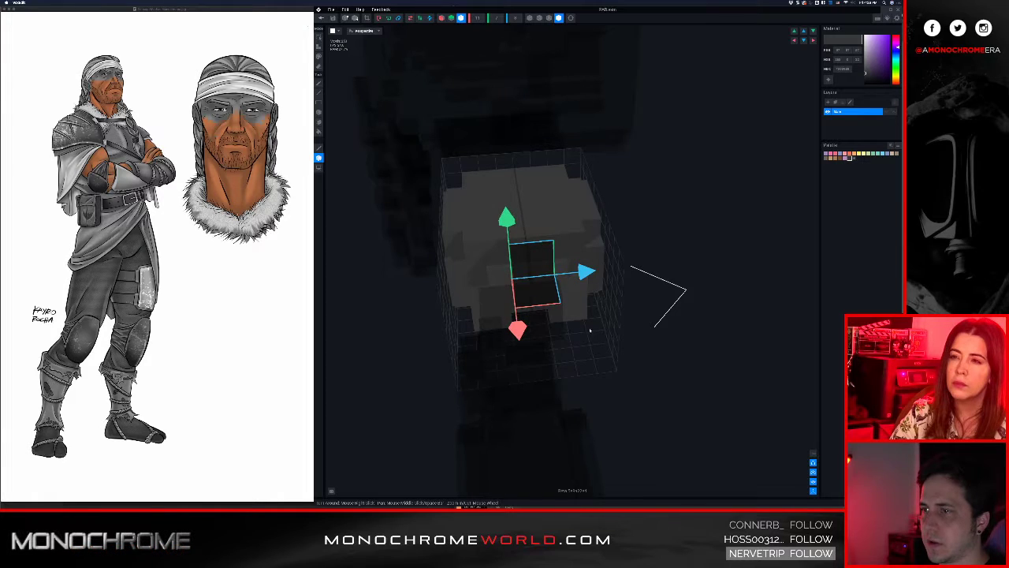
Save the shoulder pad's pivot change and return to the rigged character scene
{"action": "right_click_drag", "start_coordinate": [587, 327], "coordinate": [588, 327]}
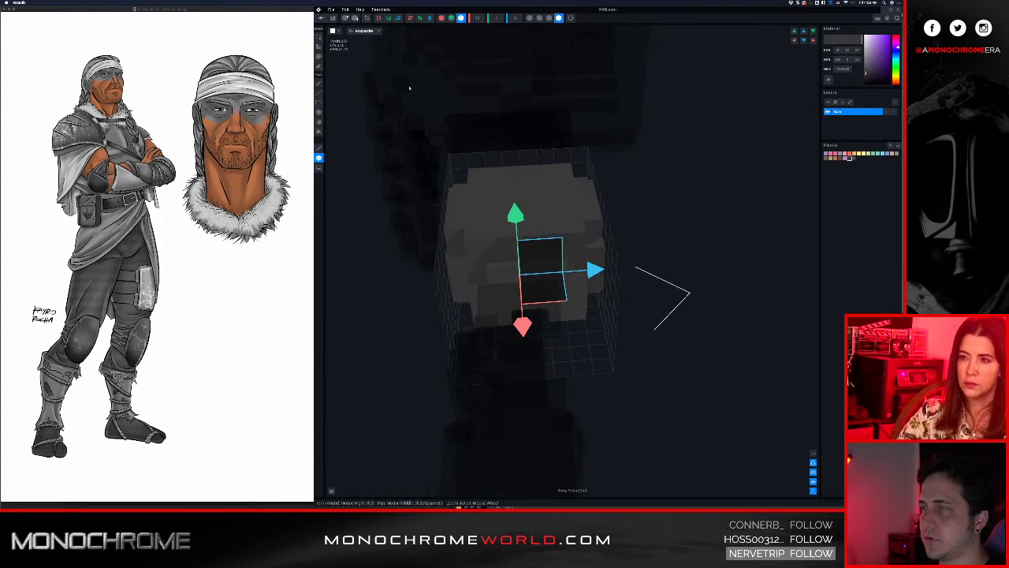
{"action": "left_click", "coordinate": [323, 19]}
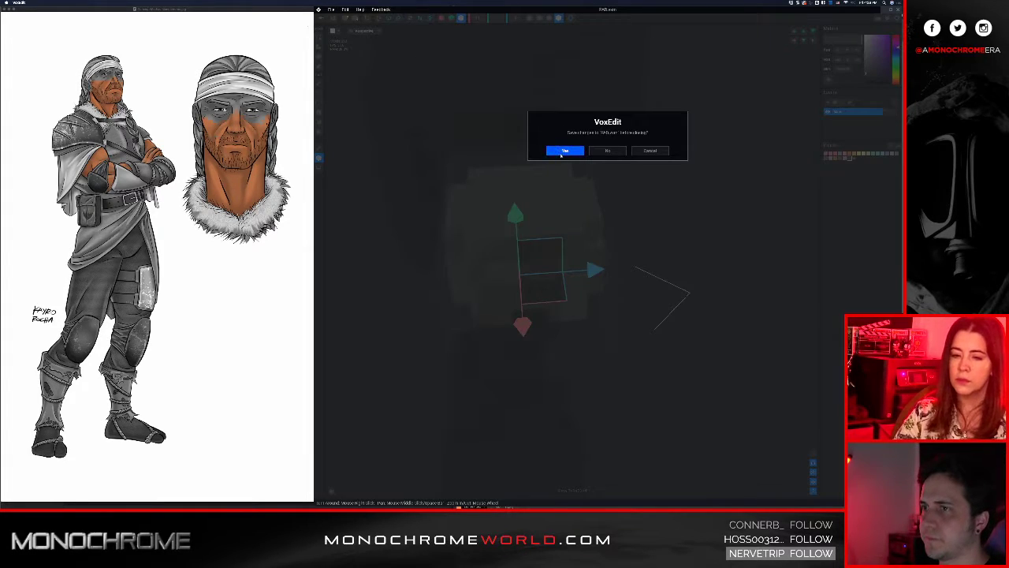
{"action": "left_click", "coordinate": [563, 151]}
{"action": "middle_click_drag", "start_coordinate": [587, 189], "coordinate": [584, 297]}
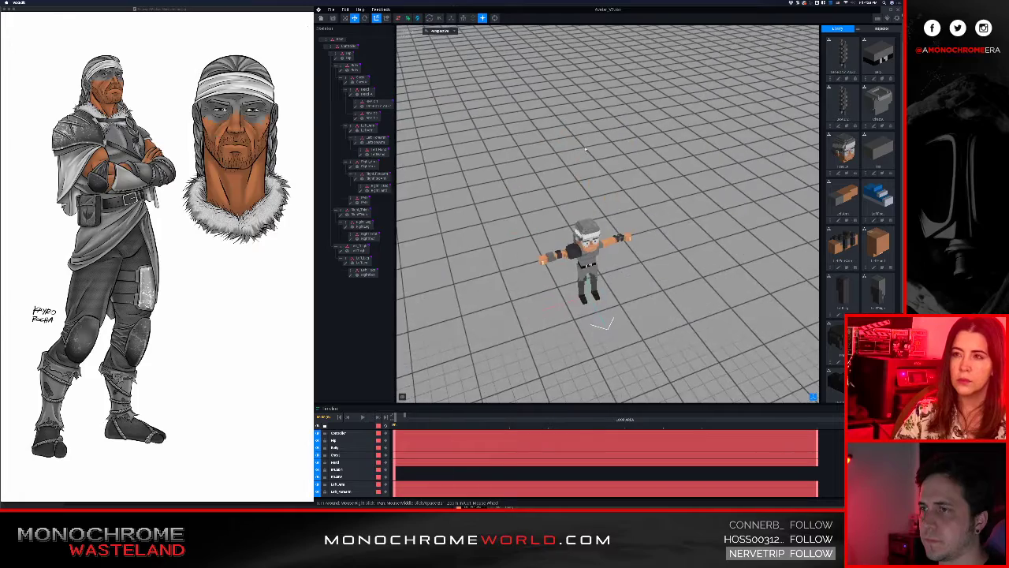
{"action": "scroll", "coordinate": [583, 297], "scroll_direction": "up", "scroll_amount": 5}
{"action": "middle_click_drag", "start_coordinate": [582, 410], "coordinate": [581, 316]}
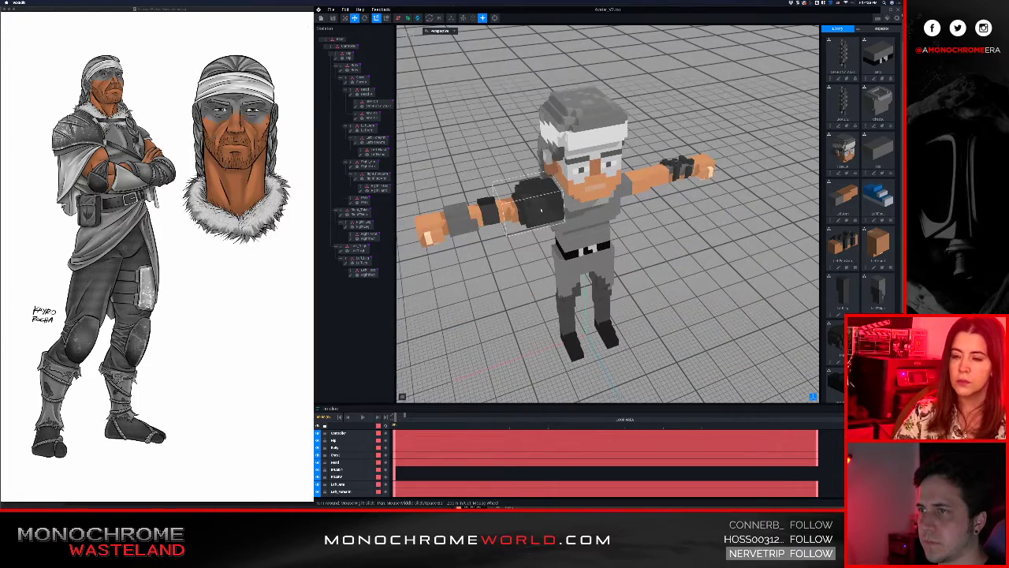
Play an animation and examine the repositioned shoulder pad from the arm side and from behind
{"action": "right_click_drag", "start_coordinate": [541, 210], "coordinate": [664, 258]}
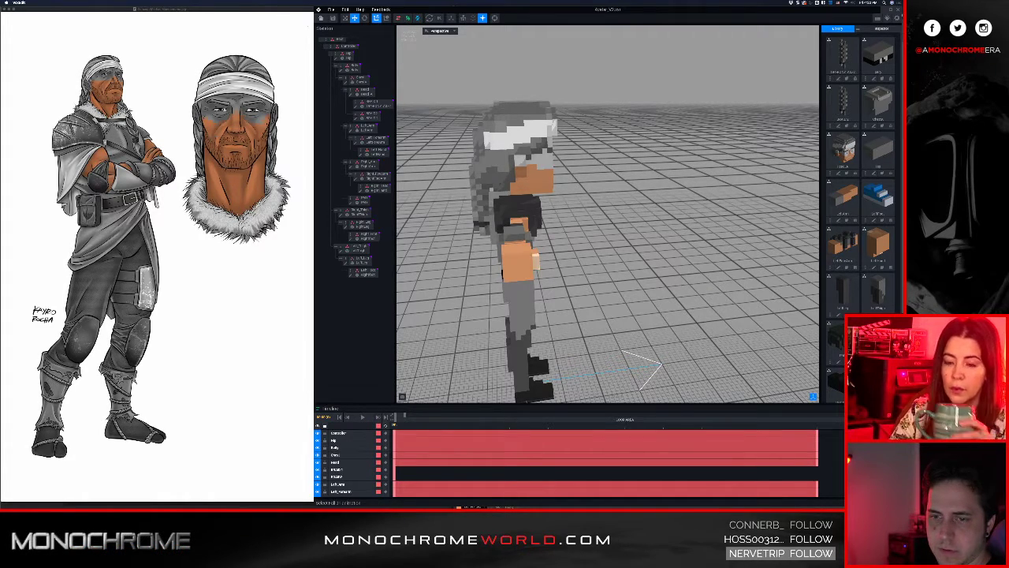
{"action": "left_click", "coordinate": [868, 440]}
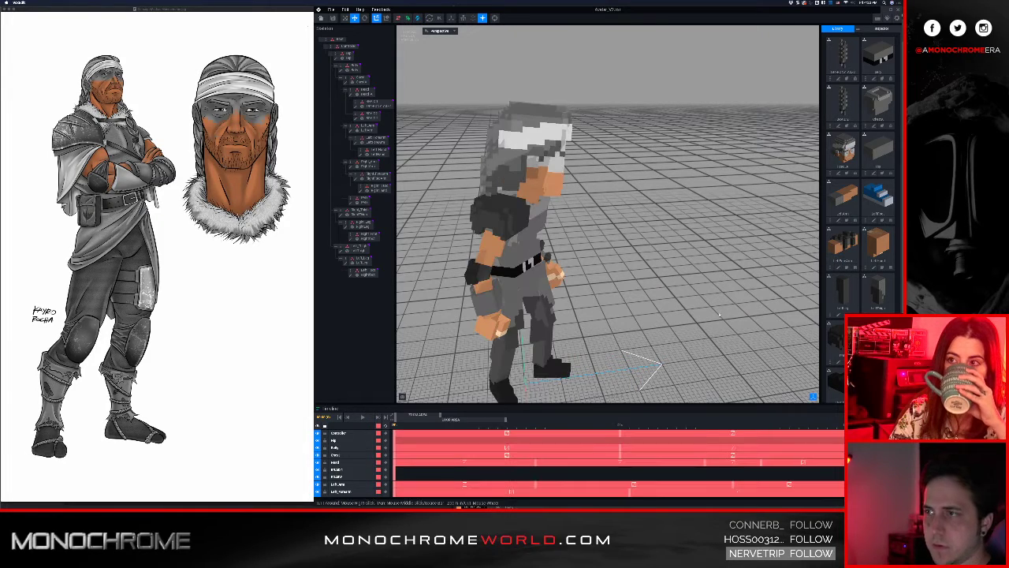
{"action": "right_click_drag", "start_coordinate": [540, 205], "coordinate": [510, 229]}
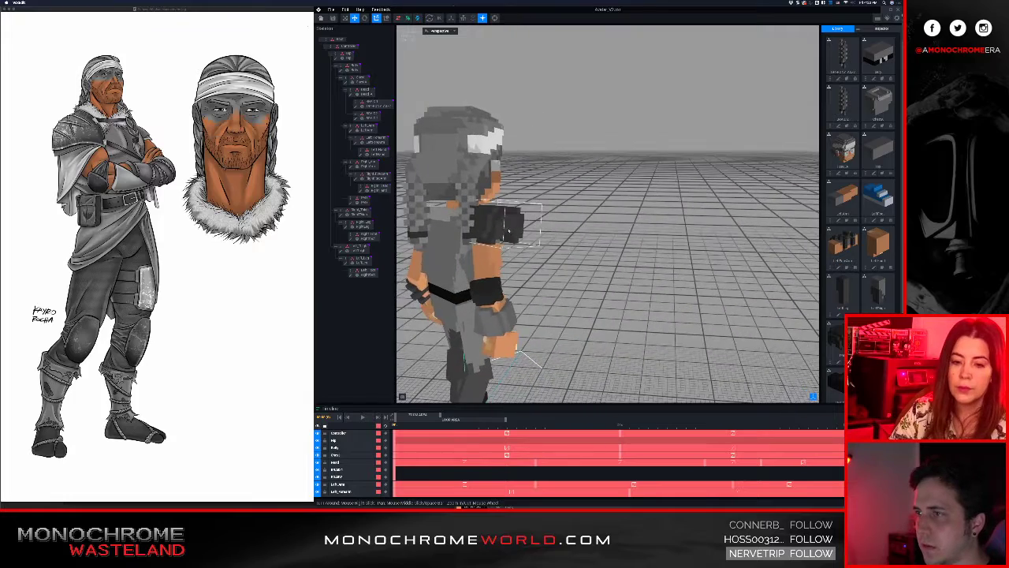
{"action": "scroll", "coordinate": [482, 220], "scroll_direction": "up", "scroll_amount": 5}
{"action": "middle_click_drag", "start_coordinate": [481, 221], "coordinate": [682, 256]}
{"action": "right_click_drag", "start_coordinate": [683, 256], "coordinate": [696, 228]}
{"action": "right_click_drag", "start_coordinate": [627, 222], "coordinate": [607, 213]}
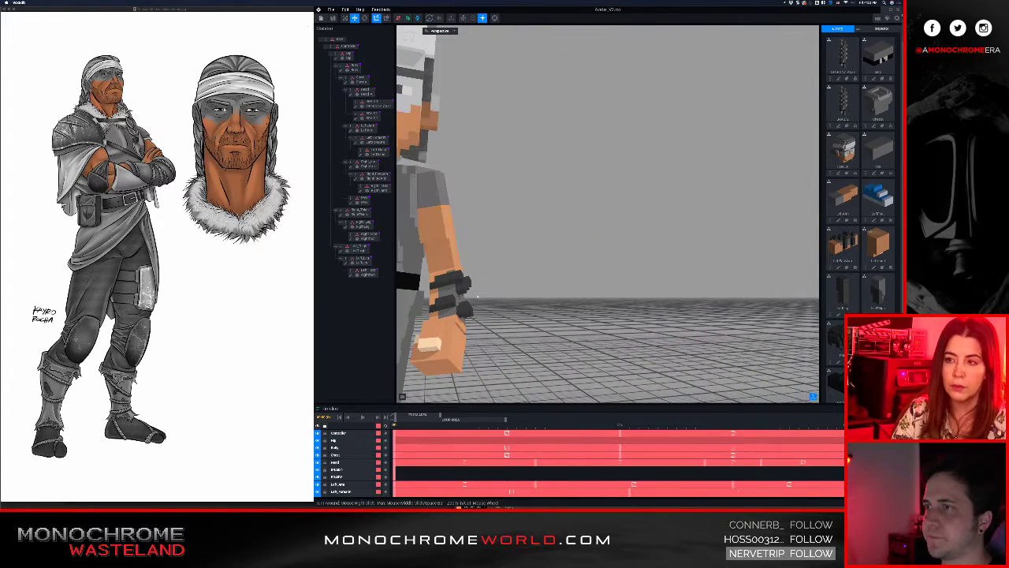
Check how the shoulder pad sits against the torso, neck and upper arm from the front
{"action": "scroll", "coordinate": [528, 266], "scroll_direction": "down", "scroll_amount": 5}
{"action": "middle_click_drag", "start_coordinate": [436, 230], "coordinate": [517, 253]}
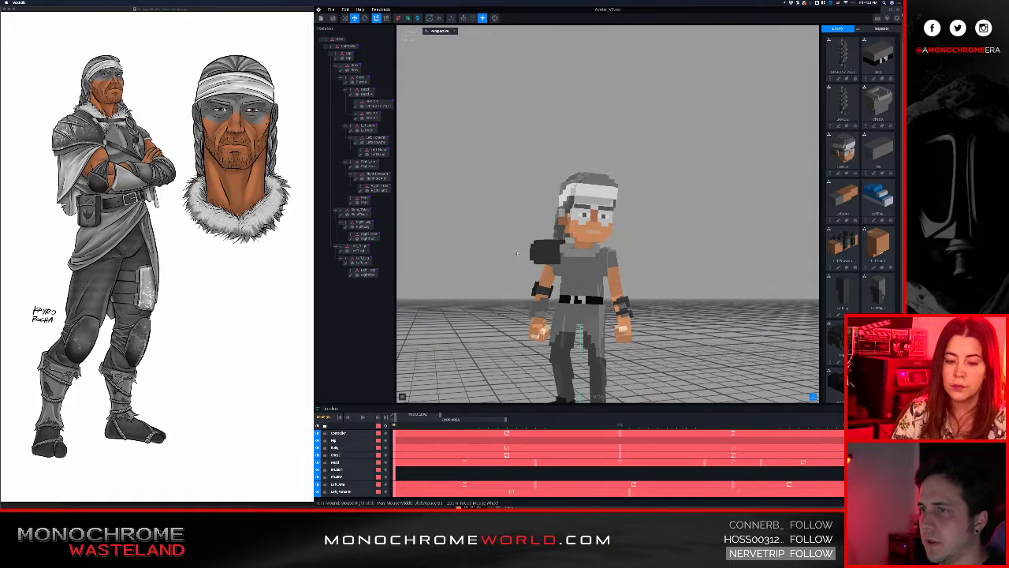
{"action": "scroll", "coordinate": [569, 260], "scroll_direction": "up", "scroll_amount": 10}
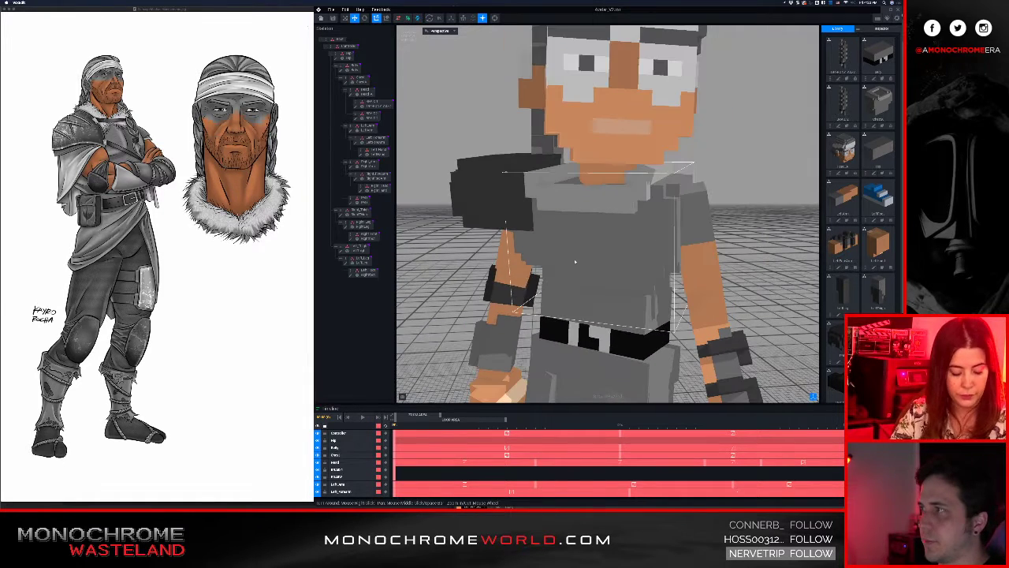
{"action": "scroll", "coordinate": [575, 261], "scroll_direction": "down", "scroll_amount": 3}
{"action": "right_click_drag", "start_coordinate": [544, 254], "coordinate": [574, 255]}
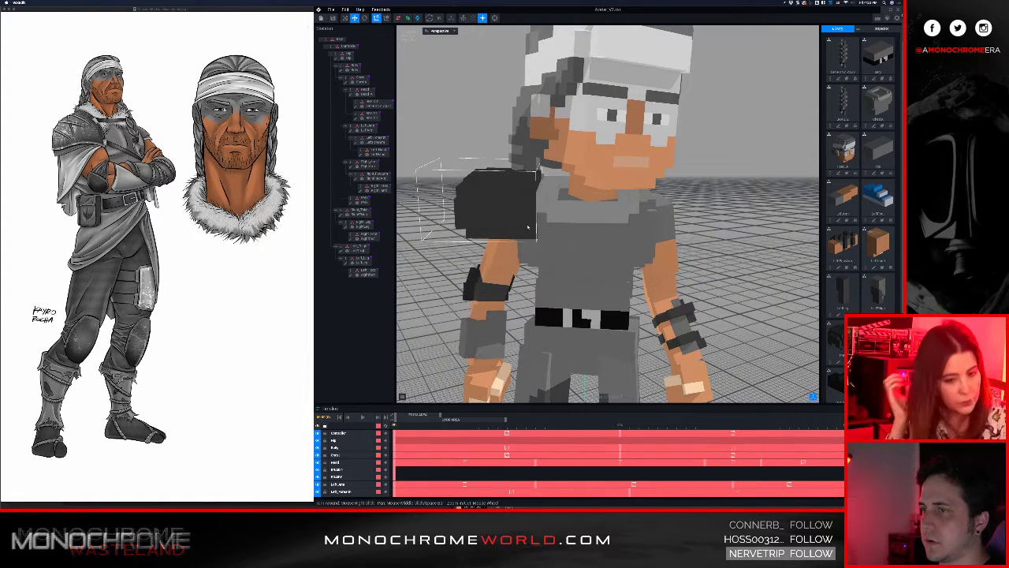
{"action": "mouse_move", "coordinate": [529, 227]}
{"action": "right_mouse_down"}
{"action": "mouse_move", "coordinate": [514, 218]}
{"action": "mouse_move", "coordinate": [529, 221]}
{"action": "mouse_move", "coordinate": [511, 238]}
{"action": "right_mouse_up"}
Open the chest model in the voxel editor and try a dark grey voxel midway down its front
{"action": "left_click", "coordinate": [555, 240]}
{"action": "left_click", "coordinate": [345, 82]}
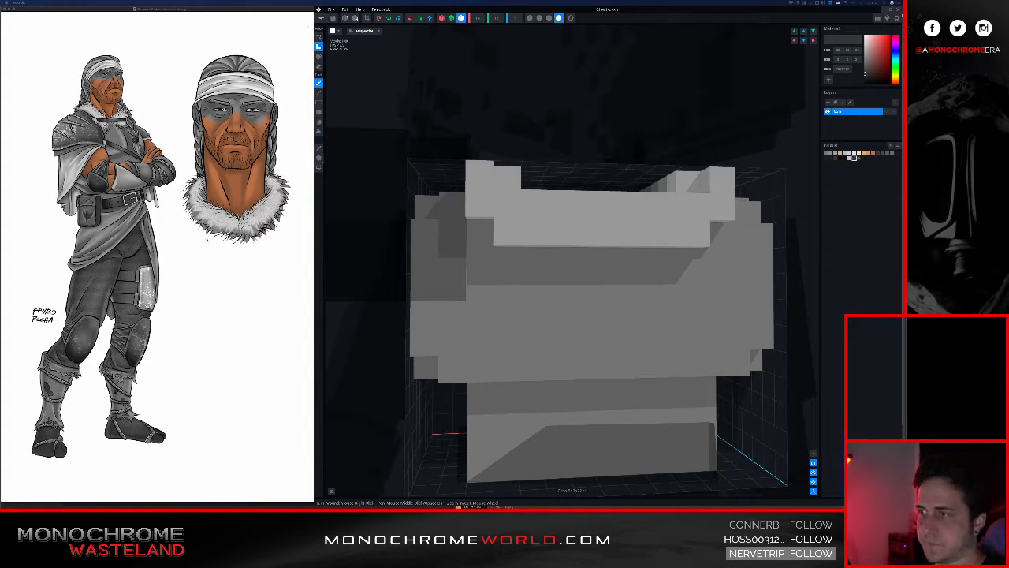
{"action": "left_click", "coordinate": [479, 313]}
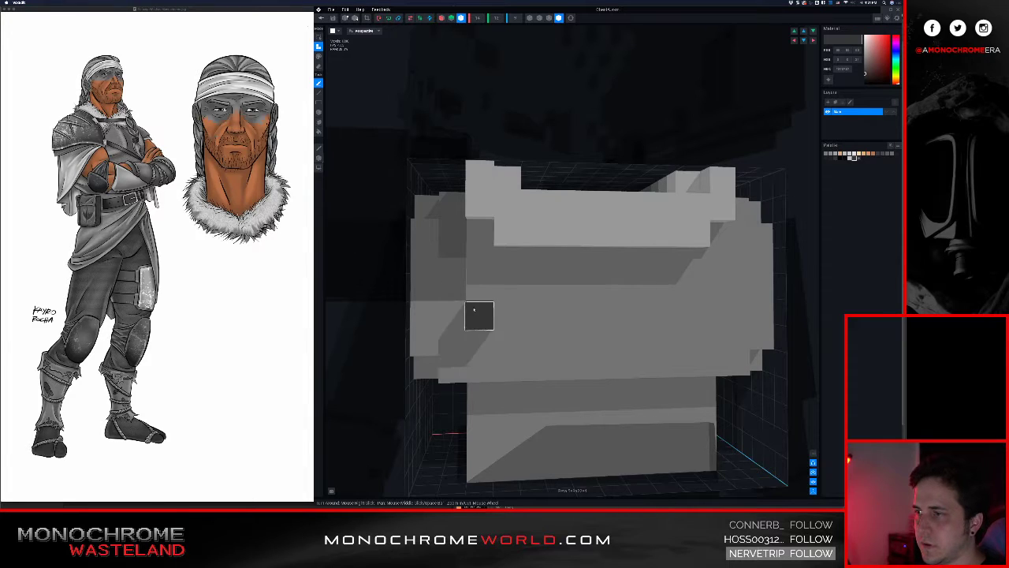
{"action": "right_click_drag", "start_coordinate": [542, 353], "coordinate": [542, 352]}
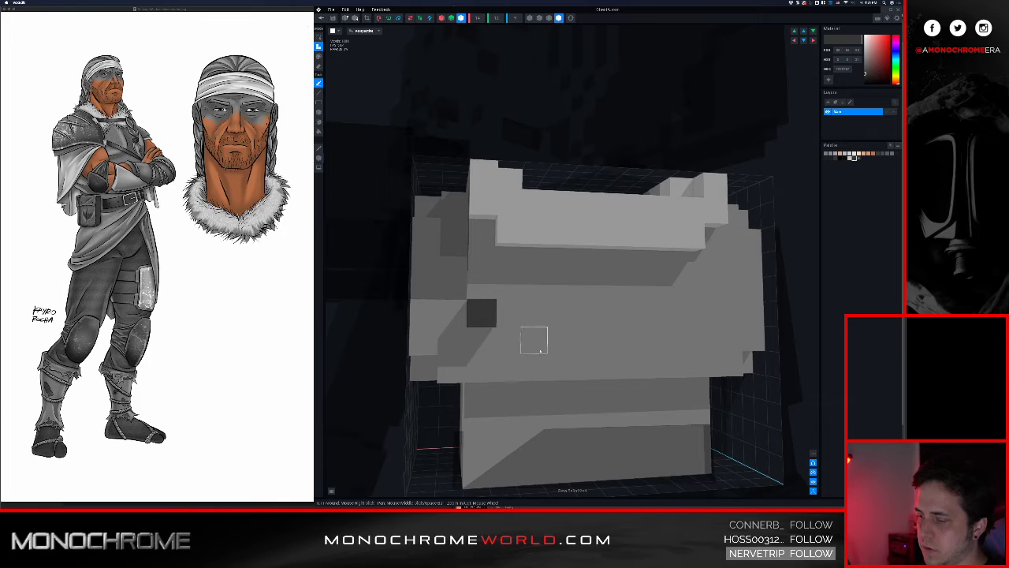
{"action": "key", "text": "ctrl+z"}
Add dark grey voxels stepping downward beneath the light collar to start a strap across the chest's front
{"action": "left_click", "coordinate": [477, 270]}
{"action": "right_click_drag", "start_coordinate": [481, 282], "coordinate": [480, 281]}
{"action": "left_click", "coordinate": [505, 268]}
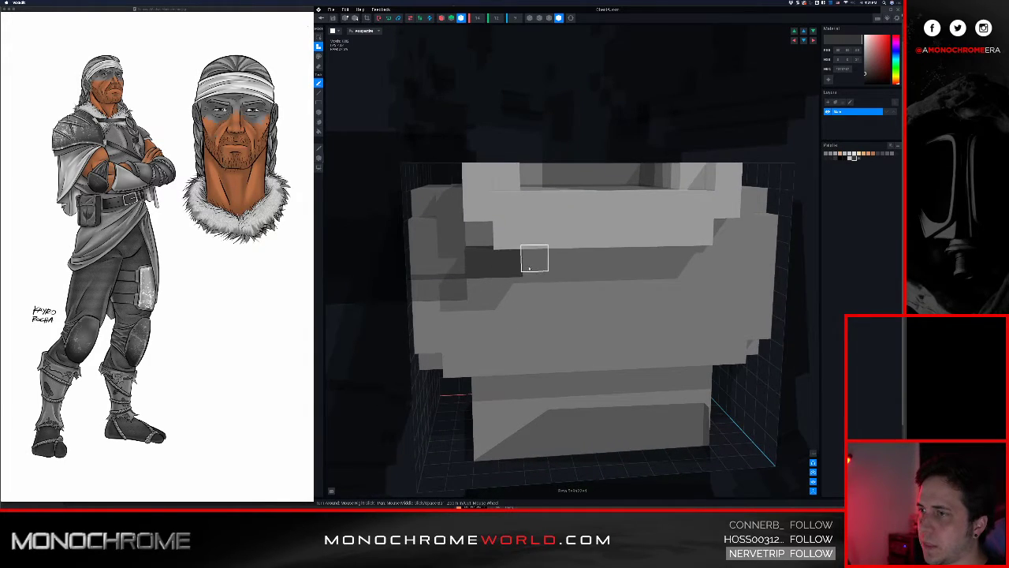
{"action": "left_click", "coordinate": [561, 285]}
{"action": "left_click", "coordinate": [592, 309]}
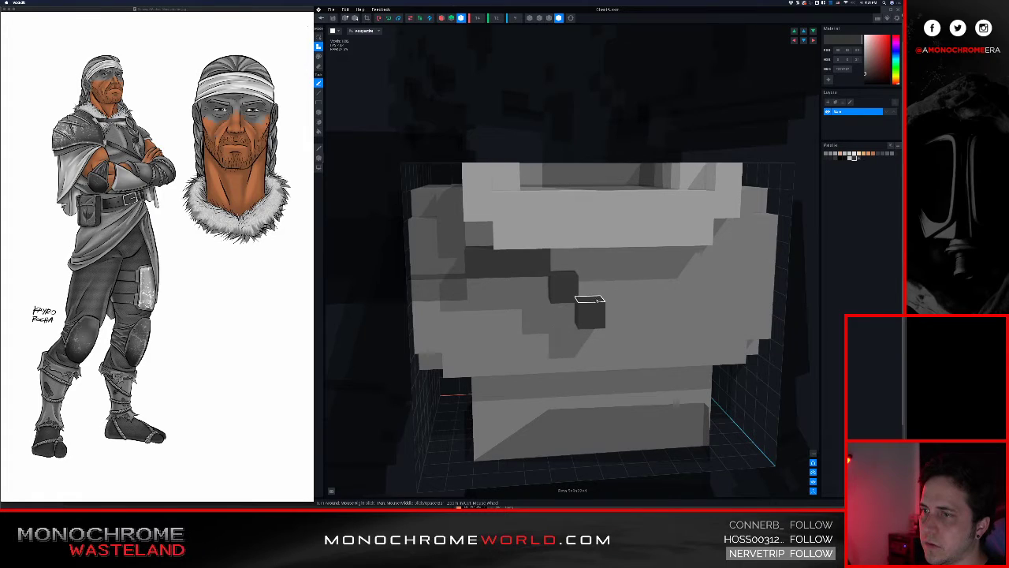
{"action": "right_click_drag", "start_coordinate": [593, 293], "coordinate": [607, 298]}
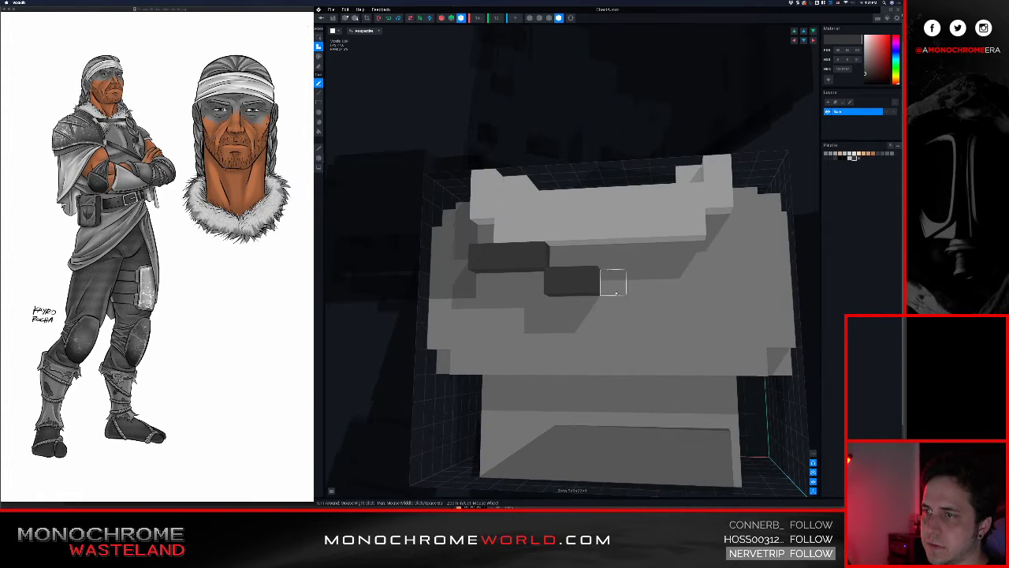
{"action": "left_click", "coordinate": [613, 283]}
{"action": "left_click", "coordinate": [639, 308]}
{"action": "left_click", "coordinate": [781, 304]}
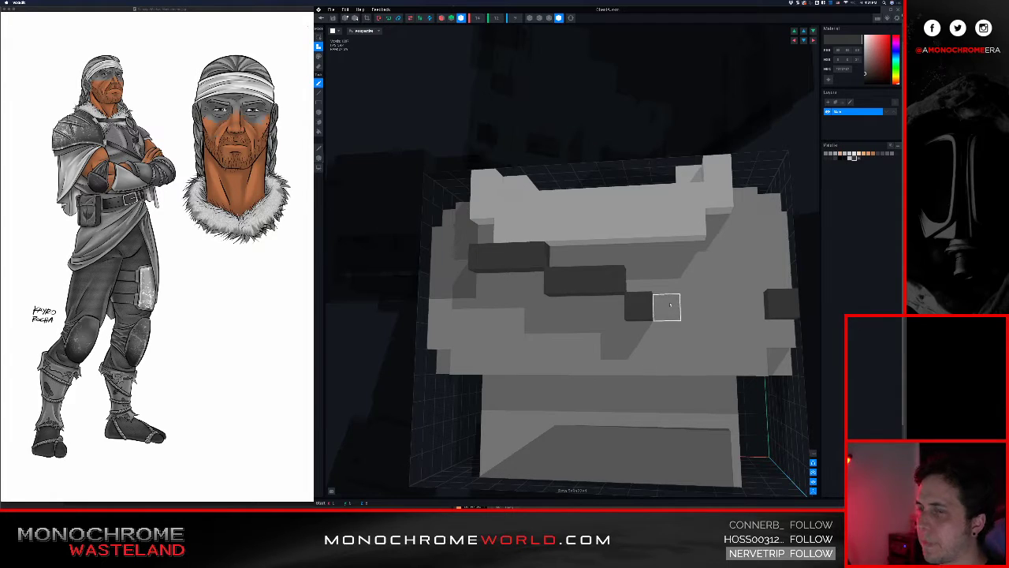
{"action": "key", "text": "super+z"}
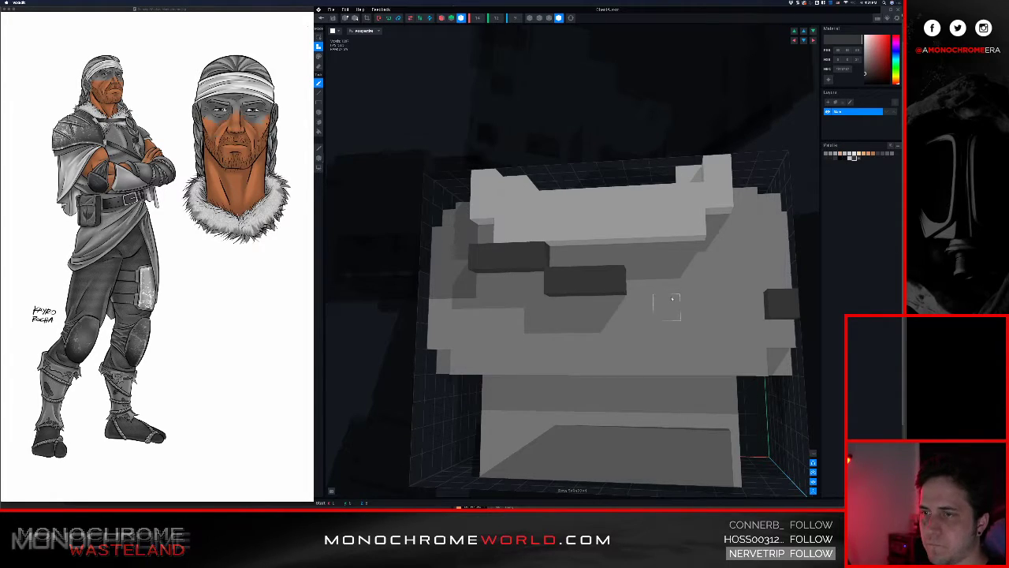
{"action": "key", "text": "super+z"}
{"action": "left_click", "coordinate": [691, 289]}
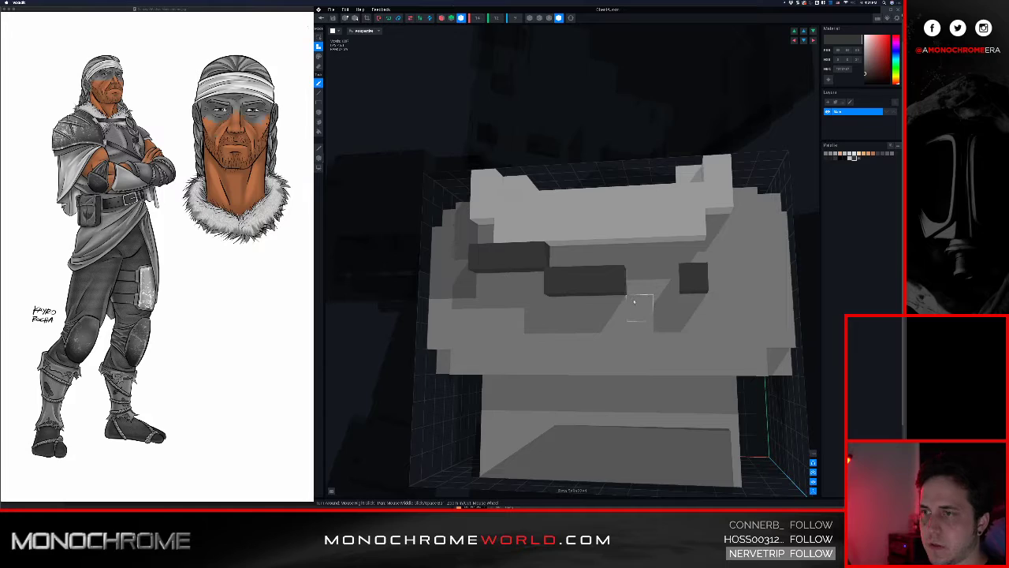
{"action": "key", "text": "super+z"}
Extend the dark strap one step lower, then carry it diagonally up to the opposite shoulder
{"action": "left_click", "coordinate": [639, 306]}
{"action": "left_click", "coordinate": [666, 306]}
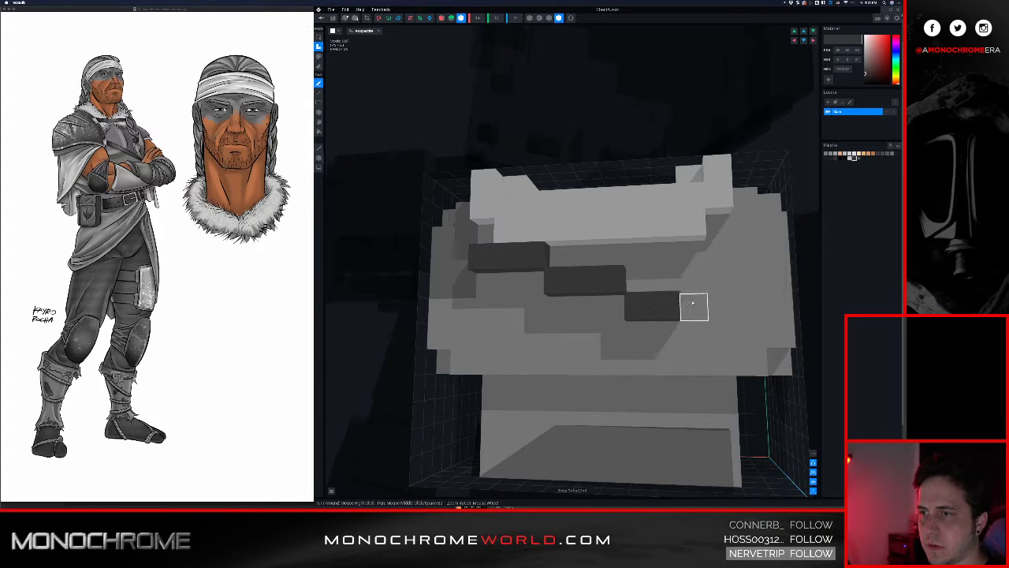
{"action": "right_click_drag", "start_coordinate": [709, 281], "coordinate": [784, 205]}
{"action": "left_click", "coordinate": [744, 245]}
{"action": "left_click", "coordinate": [769, 228]}
{"action": "left_click", "coordinate": [792, 201]}
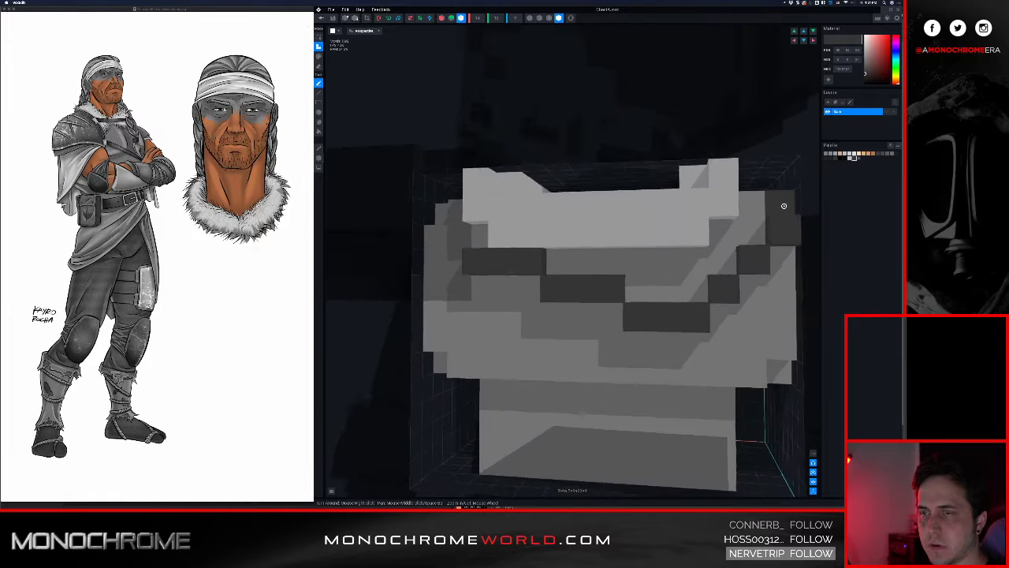
Continue the dark strap over the shoulder and onto the back of the chest
{"action": "right_click_drag", "start_coordinate": [784, 206], "coordinate": [773, 205]}
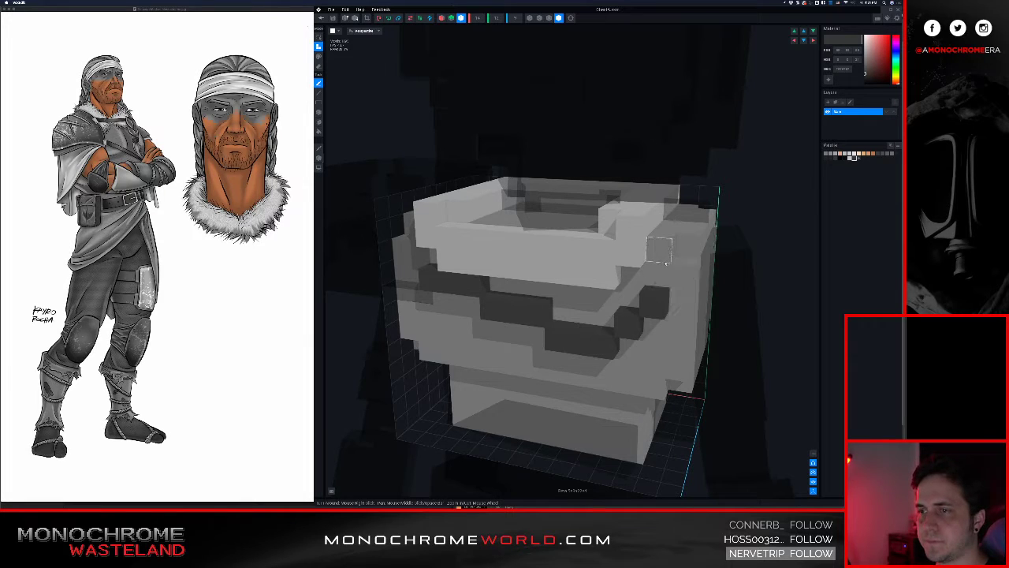
{"action": "right_click_drag", "start_coordinate": [773, 205], "coordinate": [772, 205]}
{"action": "right_click_drag", "start_coordinate": [758, 264], "coordinate": [760, 291]}
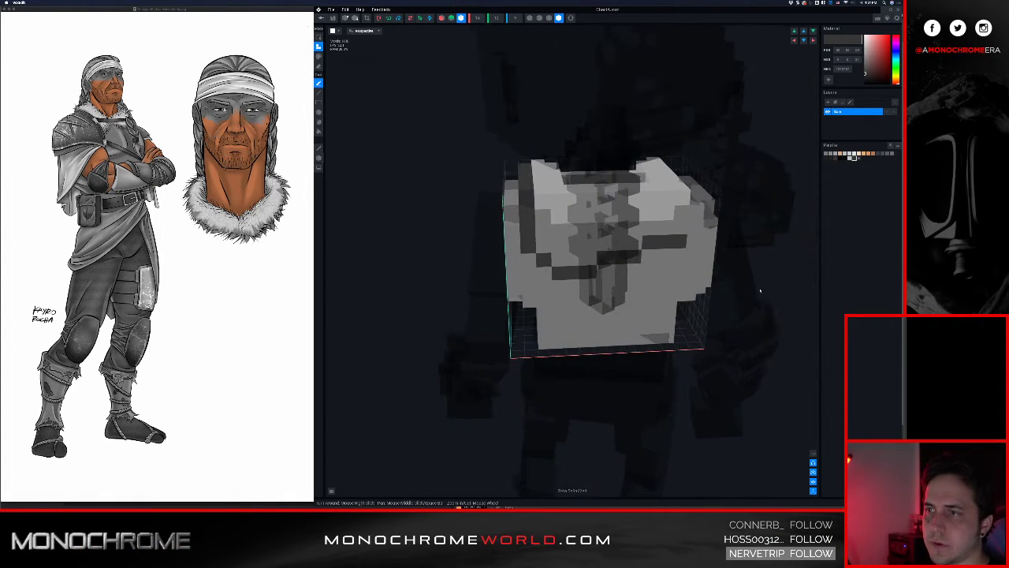
{"action": "right_click_drag", "start_coordinate": [617, 263], "coordinate": [539, 218]}
Add a second dark strap descending diagonally from beside the shoulder pad arm to the waist's front edge
{"action": "key", "text": "p"}
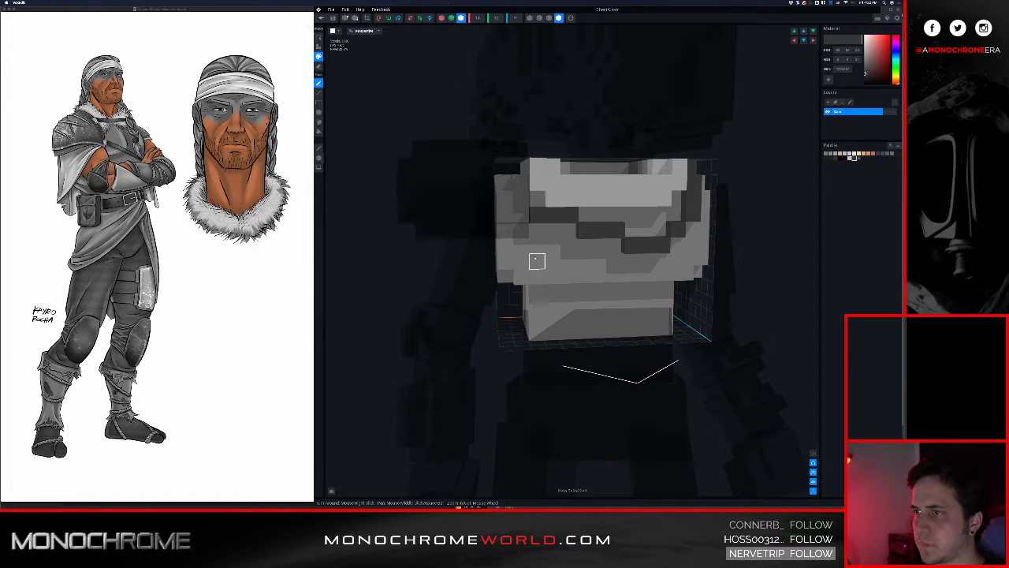
{"action": "right_click_drag", "start_coordinate": [547, 257], "coordinate": [544, 252]}
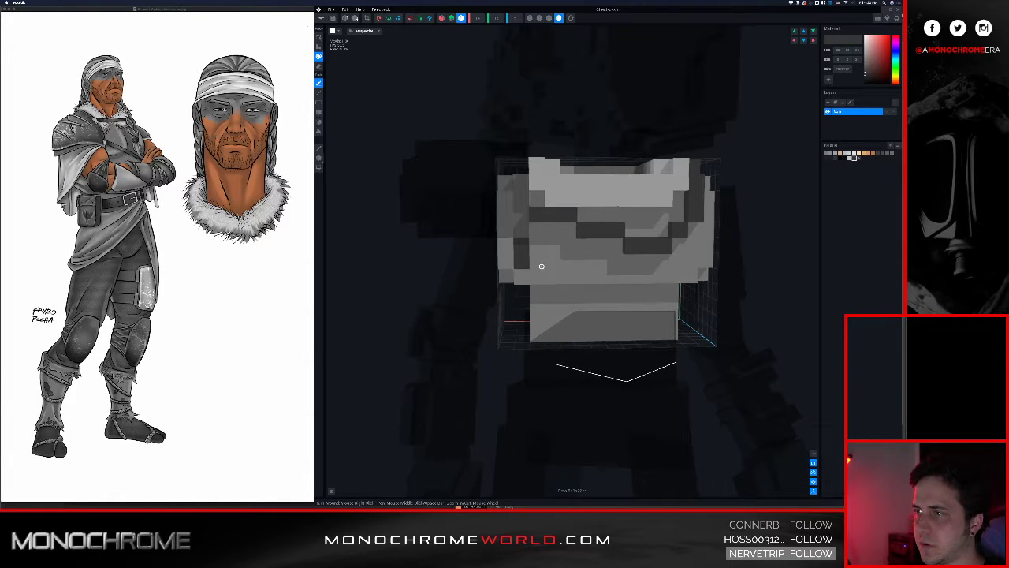
{"action": "mouse_move", "coordinate": [542, 266]}
{"action": "right_mouse_down"}
{"action": "mouse_move", "coordinate": [524, 253]}
{"action": "mouse_move", "coordinate": [552, 280]}
{"action": "right_mouse_up"}
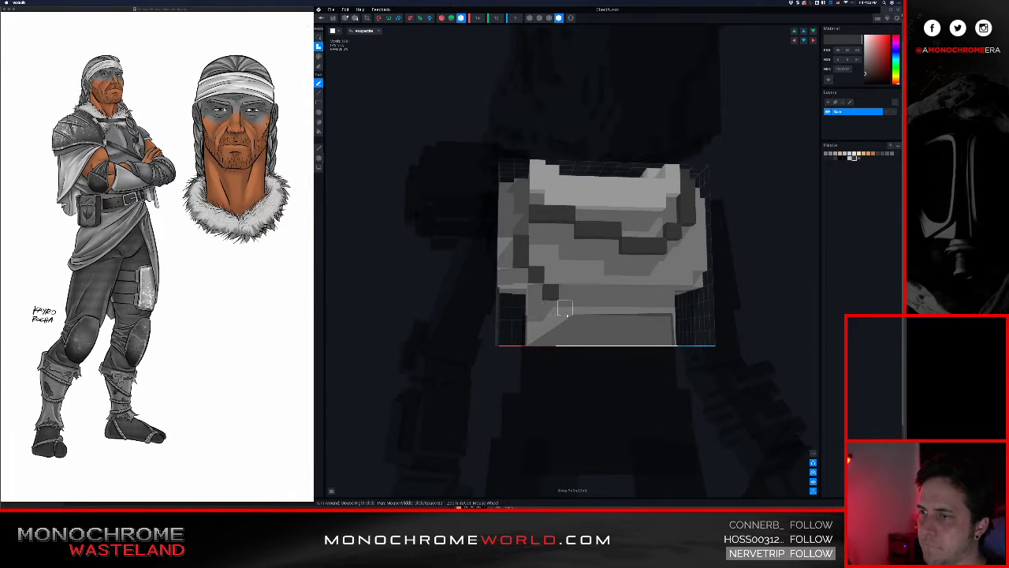
{"action": "right_click_drag", "start_coordinate": [580, 324], "coordinate": [610, 340]}
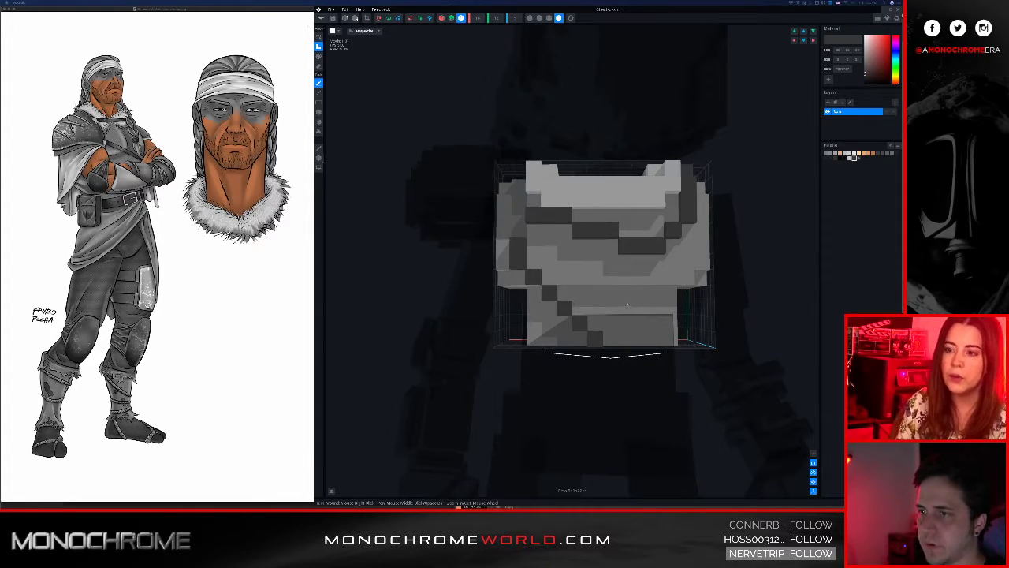
{"action": "right_click_drag", "start_coordinate": [640, 296], "coordinate": [638, 294]}
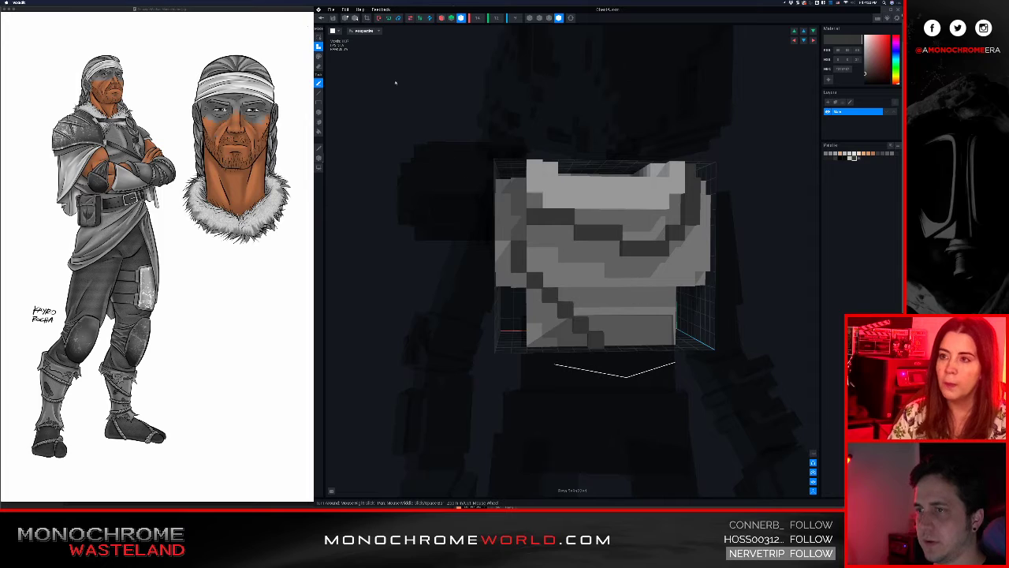
Save the chest model with its new straps and return to the rigged character scene
{"action": "left_click", "coordinate": [321, 19]}
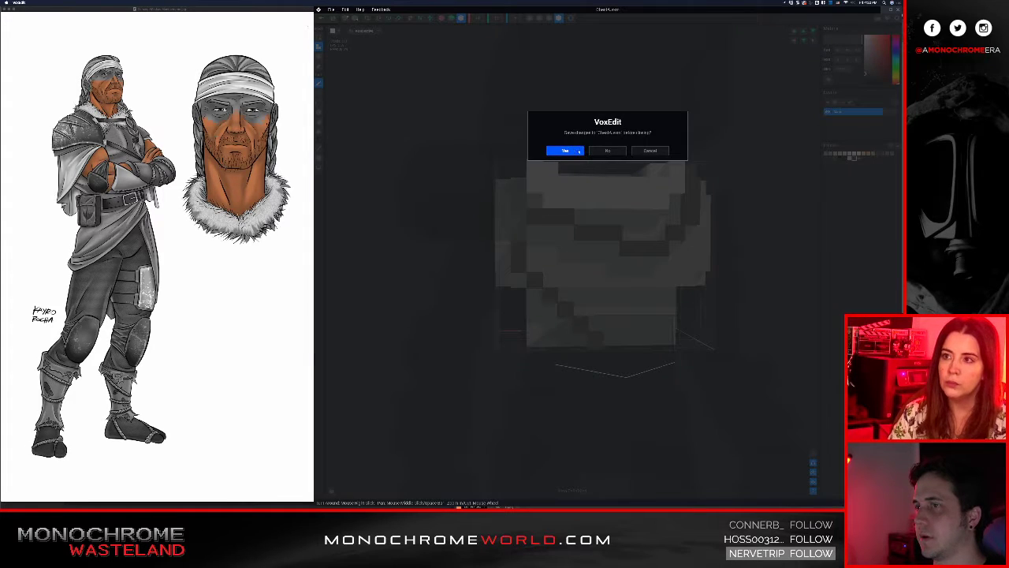
{"action": "left_click", "coordinate": [565, 150]}
{"action": "scroll", "coordinate": [558, 177], "scroll_direction": "up", "scroll_amount": 5}
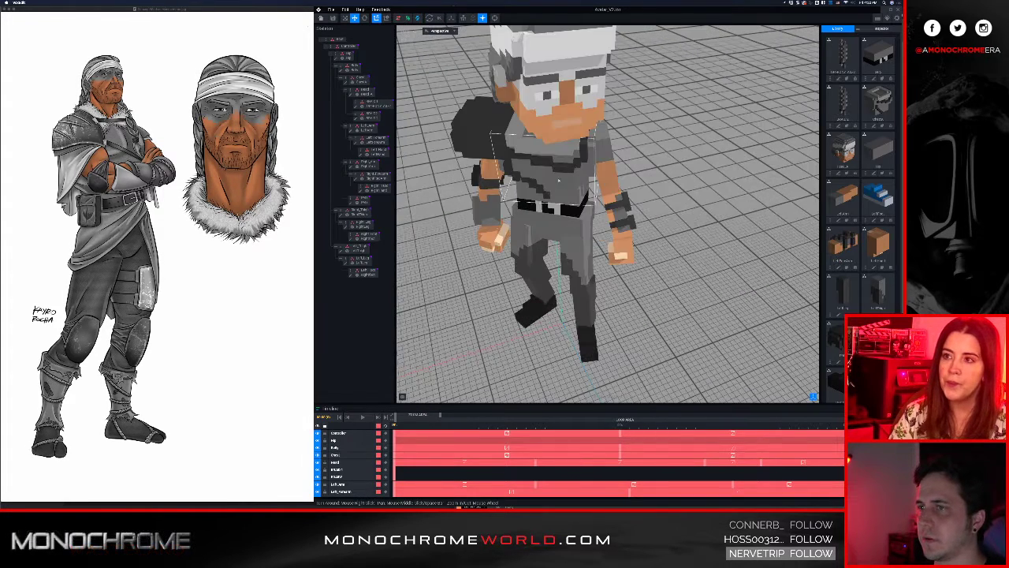
Inspect the chest straps on the animated character from the front and side, then reset the camera view
{"action": "right_click_drag", "start_coordinate": [558, 178], "coordinate": [593, 173]}
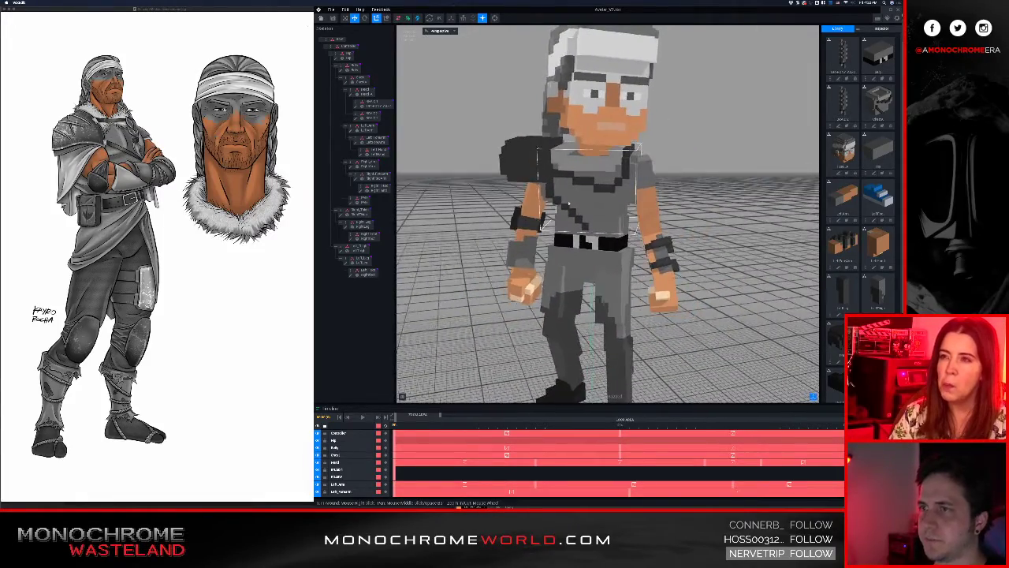
{"action": "right_click_drag", "start_coordinate": [583, 225], "coordinate": [590, 231]}
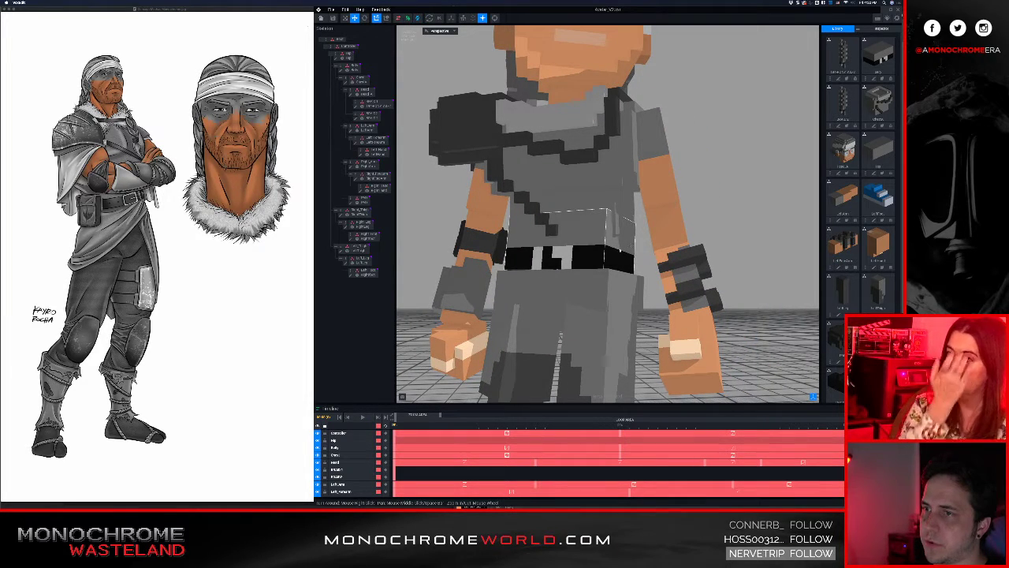
{"action": "right_click_drag", "start_coordinate": [626, 248], "coordinate": [693, 247]}
{"action": "scroll", "coordinate": [693, 246], "scroll_direction": "up", "scroll_amount": 8}
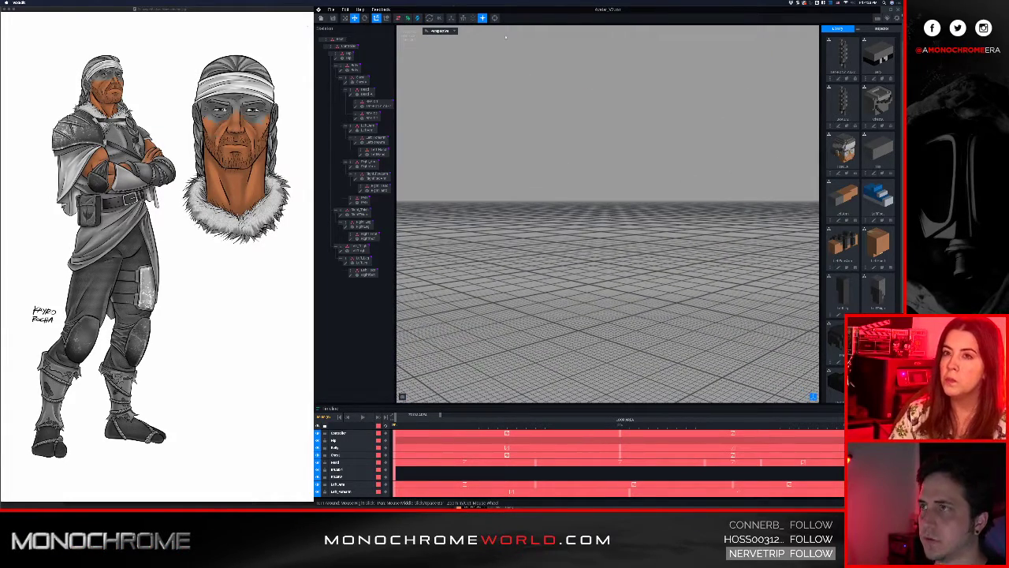
{"action": "left_click", "coordinate": [496, 18]}
{"action": "scroll", "coordinate": [554, 140], "scroll_direction": "up", "scroll_amount": 2}
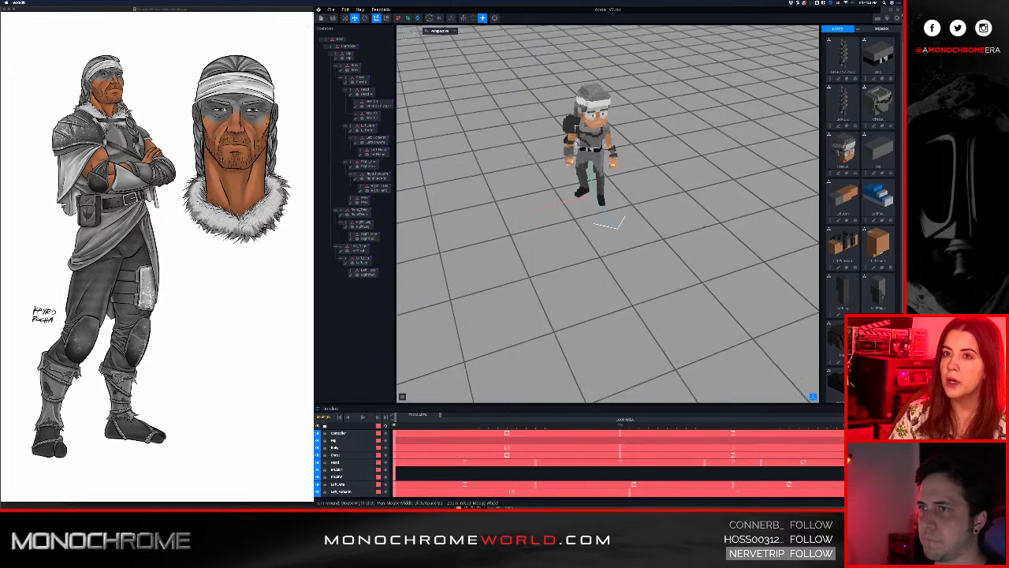
Check the chest straps on the character from the front and open the chest model for editing
{"action": "middle_click_drag", "start_coordinate": [575, 99], "coordinate": [568, 163]}
{"action": "scroll", "coordinate": [568, 163], "scroll_direction": "up", "scroll_amount": 6}
{"action": "right_click_drag", "start_coordinate": [563, 237], "coordinate": [563, 169]}
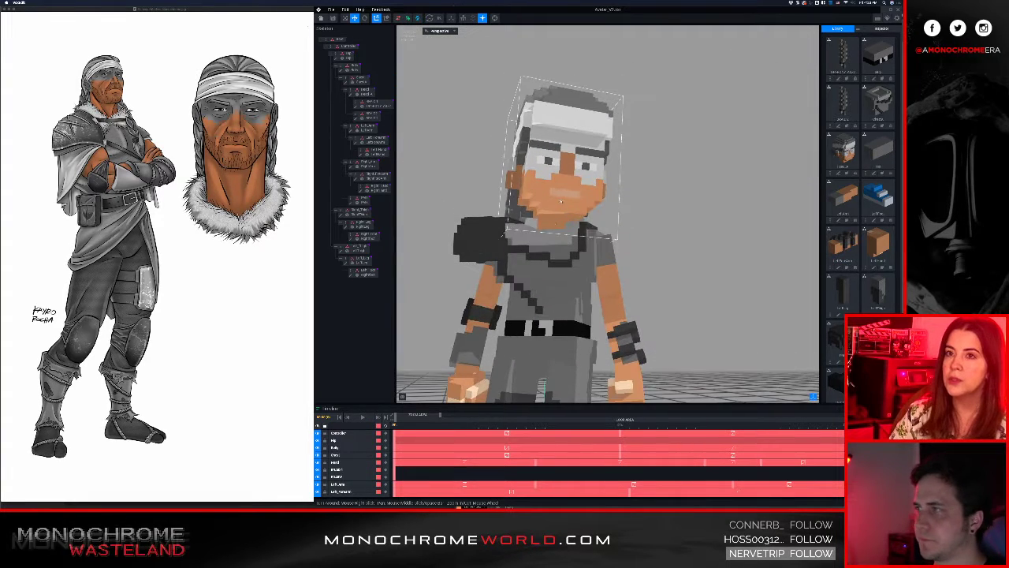
{"action": "middle_click_drag", "start_coordinate": [503, 247], "coordinate": [560, 244]}
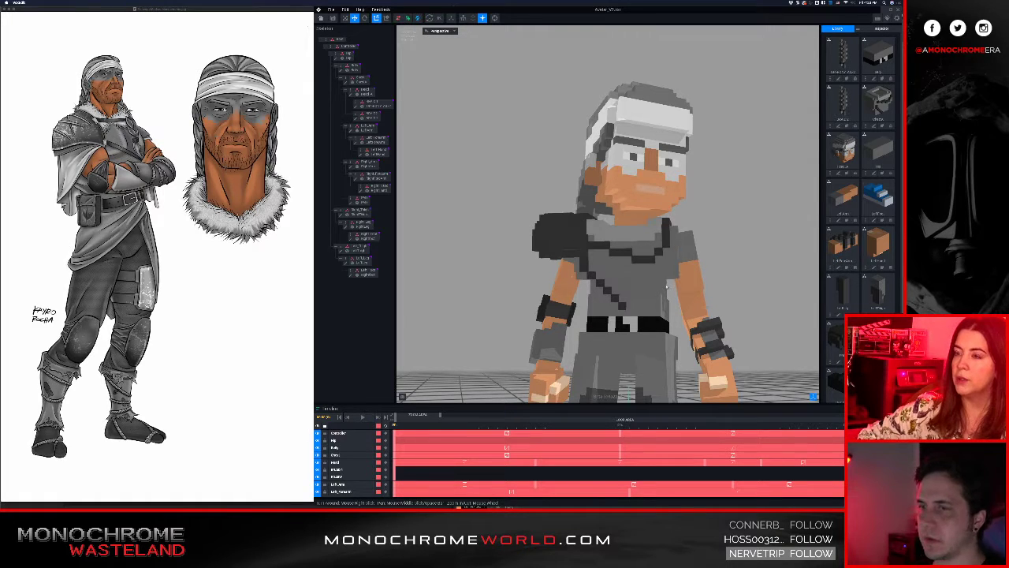
{"action": "right_click_drag", "start_coordinate": [676, 287], "coordinate": [602, 291]}
{"action": "left_click", "coordinate": [604, 289]}
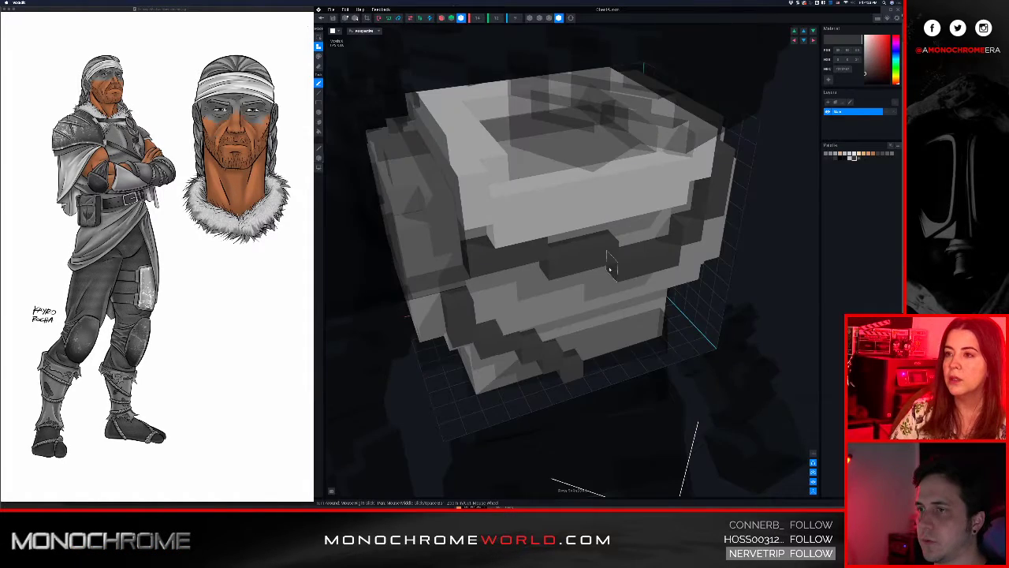
Erase the lower part of the diagonal strap and extend its shortened end sideways with one dark voxel
{"action": "right_click_drag", "start_coordinate": [610, 268], "coordinate": [605, 265]}
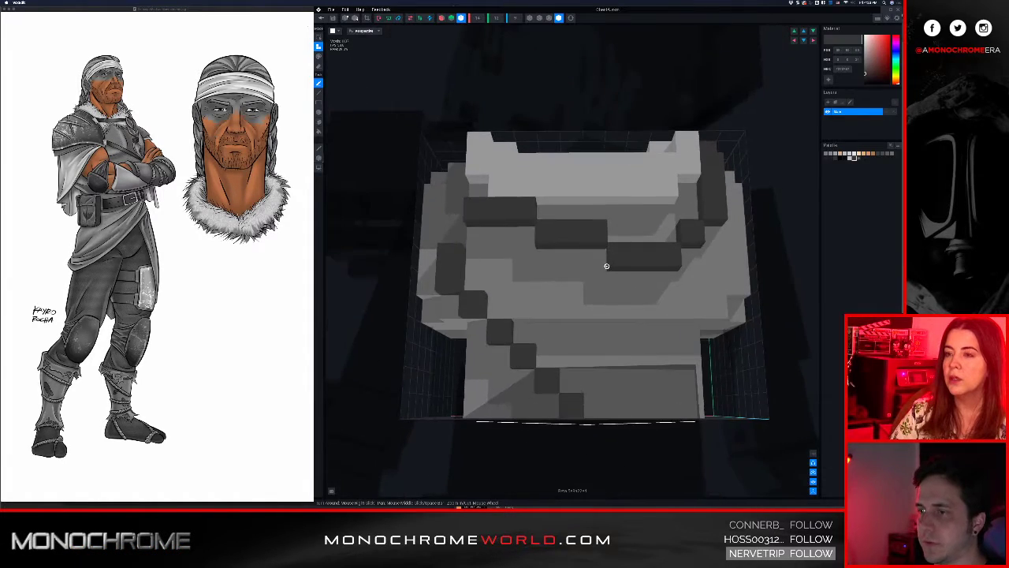
{"action": "scroll", "coordinate": [619, 357], "scroll_direction": "up", "scroll_amount": 2}
{"action": "left_click_drag", "start_coordinate": [555, 402], "coordinate": [485, 324]}
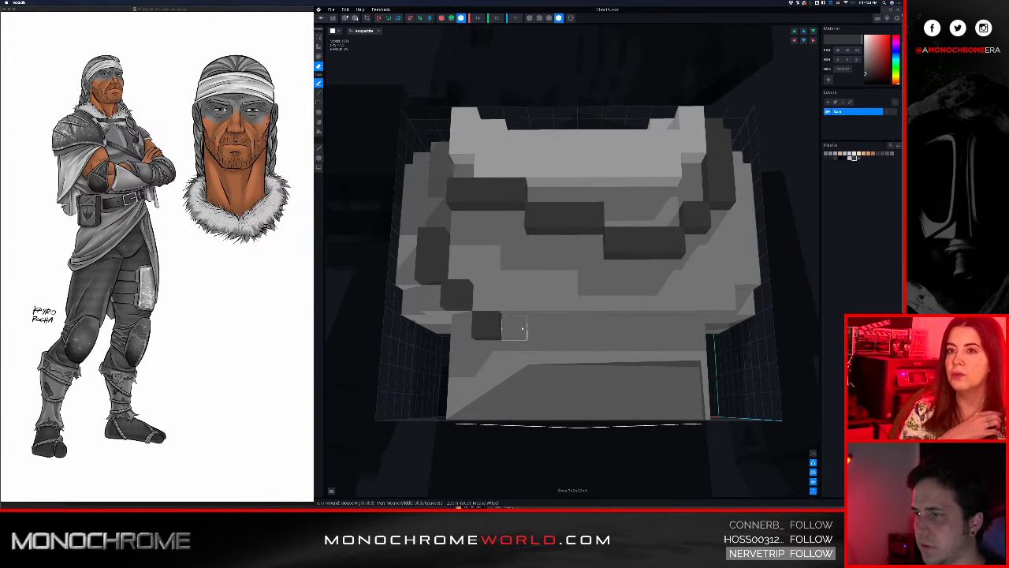
{"action": "key", "text": "a"}
{"action": "left_click", "coordinate": [518, 328]}
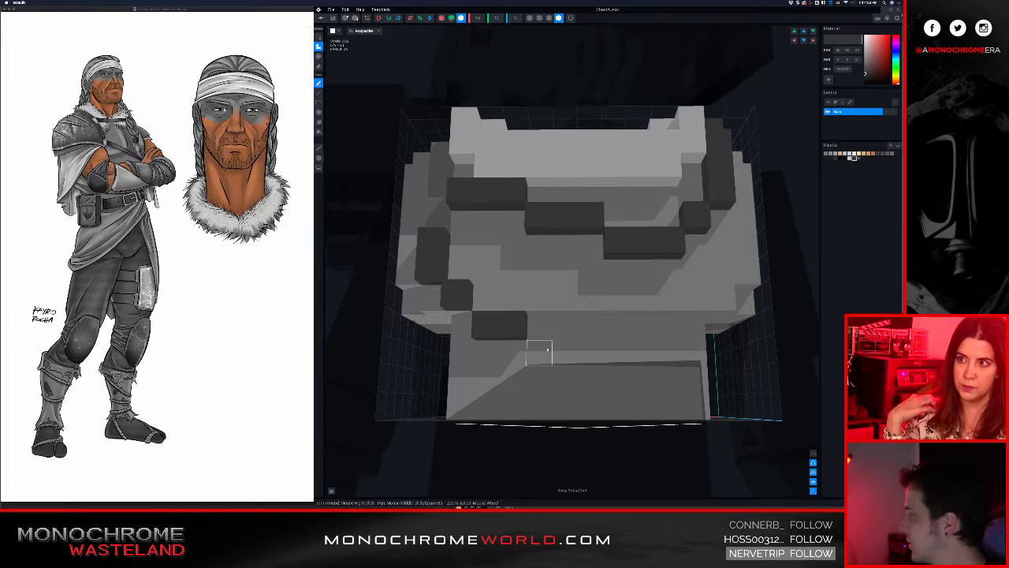
Erase the upper strap's stepped voxels across the chest front, keeping only the segment nearest the shoulder pad
{"action": "right_click_drag", "start_coordinate": [547, 349], "coordinate": [547, 346]}
{"action": "scroll", "coordinate": [547, 347], "scroll_direction": "down", "scroll_amount": 3}
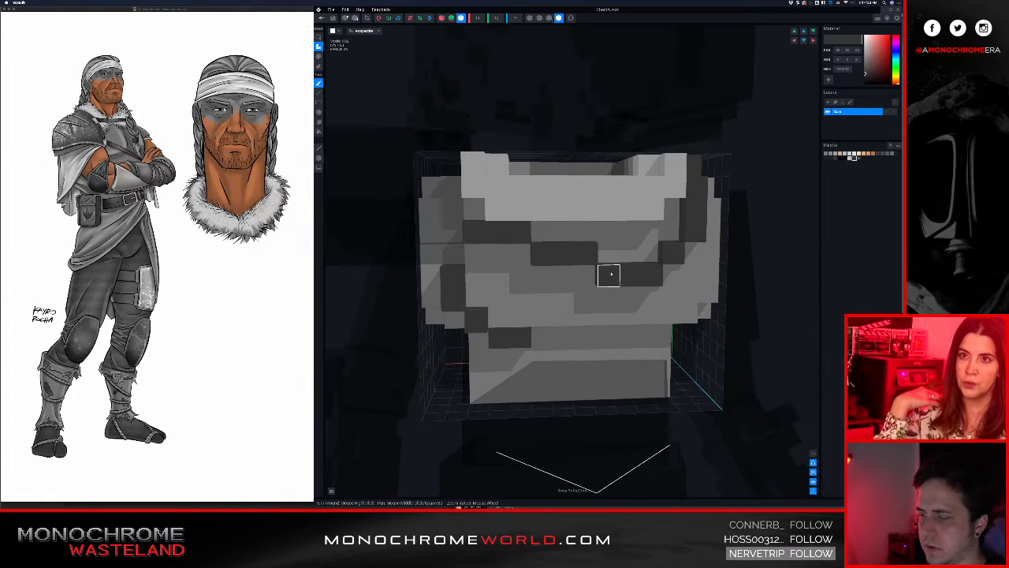
{"action": "left_click_drag", "start_coordinate": [607, 274], "coordinate": [648, 275]}
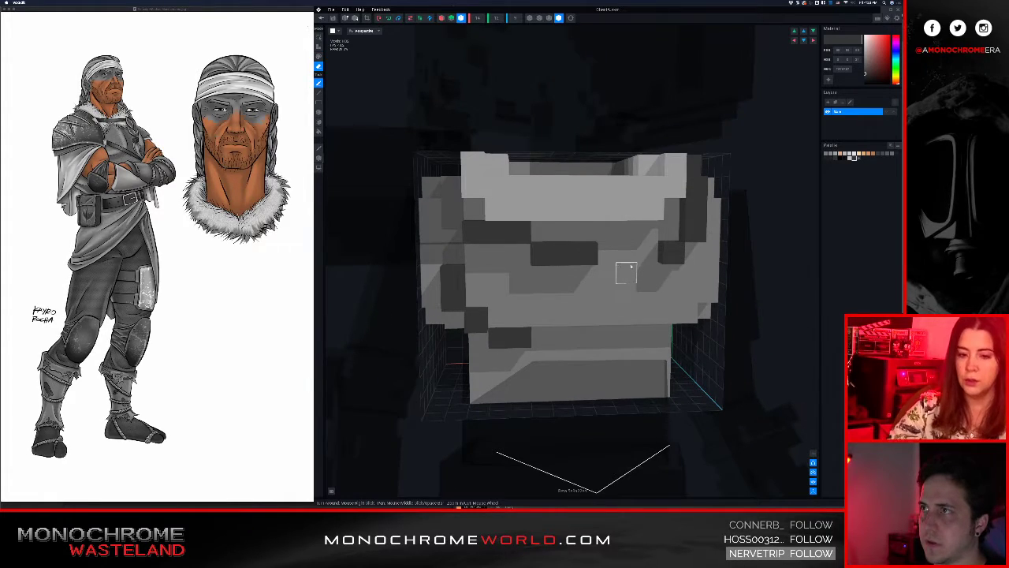
{"action": "left_click", "coordinate": [581, 256]}
{"action": "left_click", "coordinate": [542, 253]}
{"action": "left_click", "coordinate": [563, 252]}
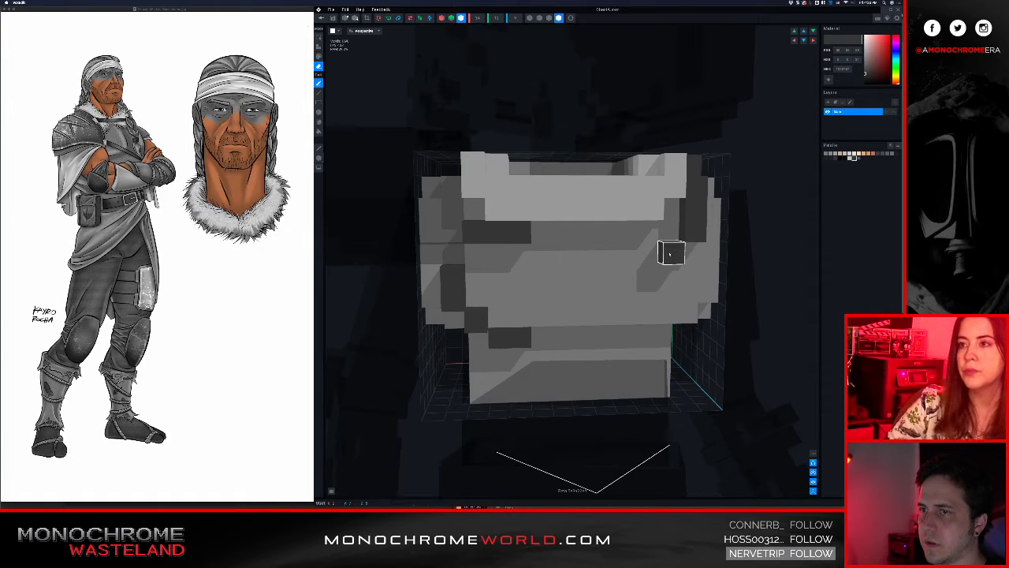
{"action": "left_click", "coordinate": [671, 254]}
{"action": "left_click", "coordinate": [688, 235]}
{"action": "left_click", "coordinate": [686, 218]}
Rebuild the upper strap in dark voxels just below the light collar, with two long shallow steps rising to the opposite shoulder
{"action": "key", "text": "a"}
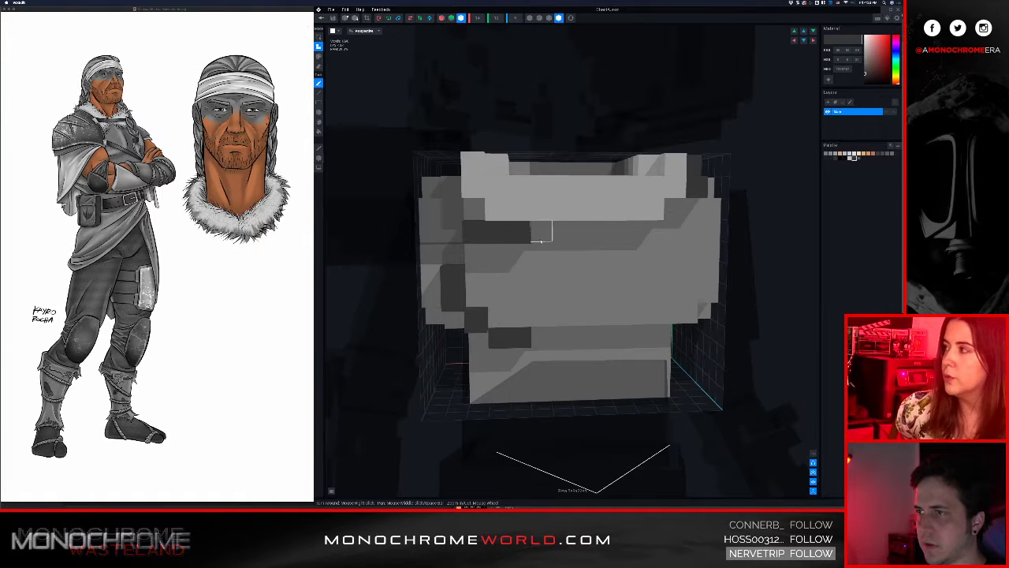
{"action": "left_click", "coordinate": [541, 241]}
{"action": "right_click_drag", "start_coordinate": [570, 239], "coordinate": [560, 225]}
{"action": "scroll", "coordinate": [572, 239], "scroll_direction": "up", "scroll_amount": 5}
{"action": "scroll", "coordinate": [561, 225], "scroll_direction": "down", "scroll_amount": 8}
{"action": "middle_click_drag", "start_coordinate": [502, 263], "coordinate": [502, 264]}
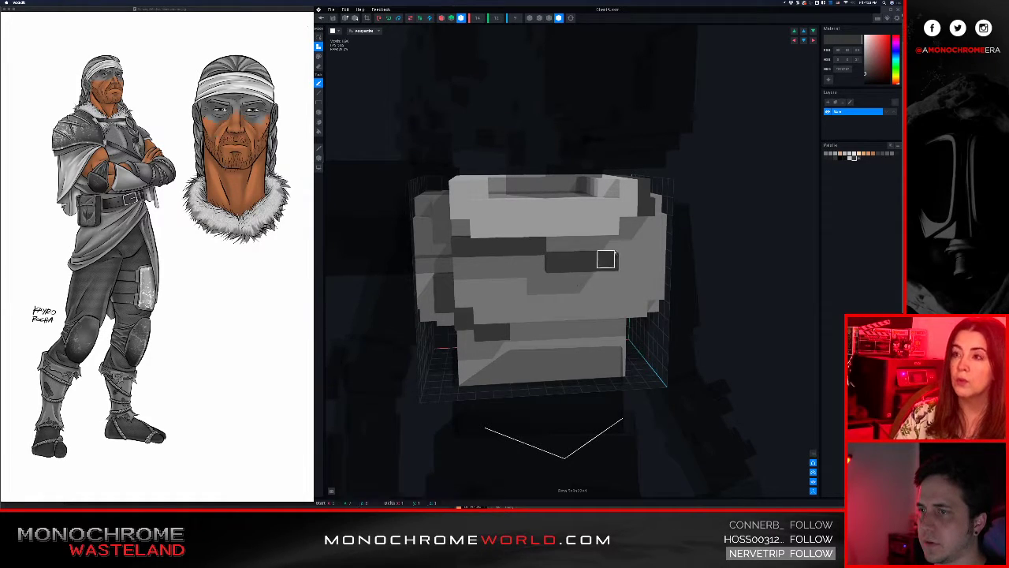
{"action": "right_click_drag", "start_coordinate": [641, 223], "coordinate": [544, 319]}
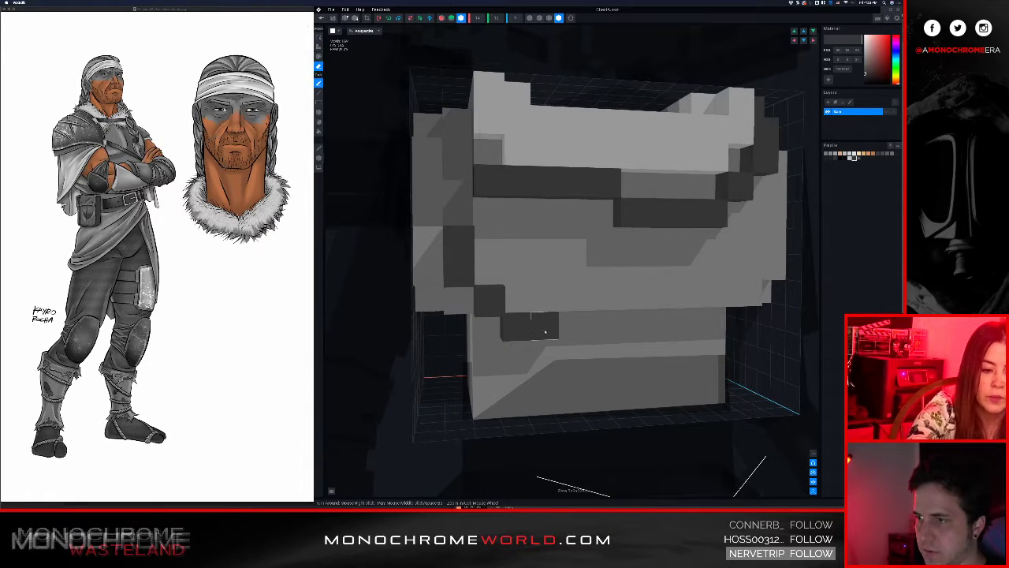
Erase the remaining lower voxels of the diagonal strap, leaving only its top voxel beneath the shoulder pad
{"action": "key", "text": "e"}
{"action": "mouse_move", "coordinate": [546, 332]}
{"action": "left_mouse_down"}
{"action": "mouse_move", "coordinate": [517, 327]}
{"action": "mouse_move", "coordinate": [492, 298]}
{"action": "left_mouse_up"}
{"action": "mouse_move", "coordinate": [479, 270]}
{"action": "right_mouse_down"}
{"action": "mouse_move", "coordinate": [495, 271]}
{"action": "mouse_move", "coordinate": [466, 277]}
{"action": "right_mouse_up"}
{"action": "left_click", "coordinate": [460, 271]}
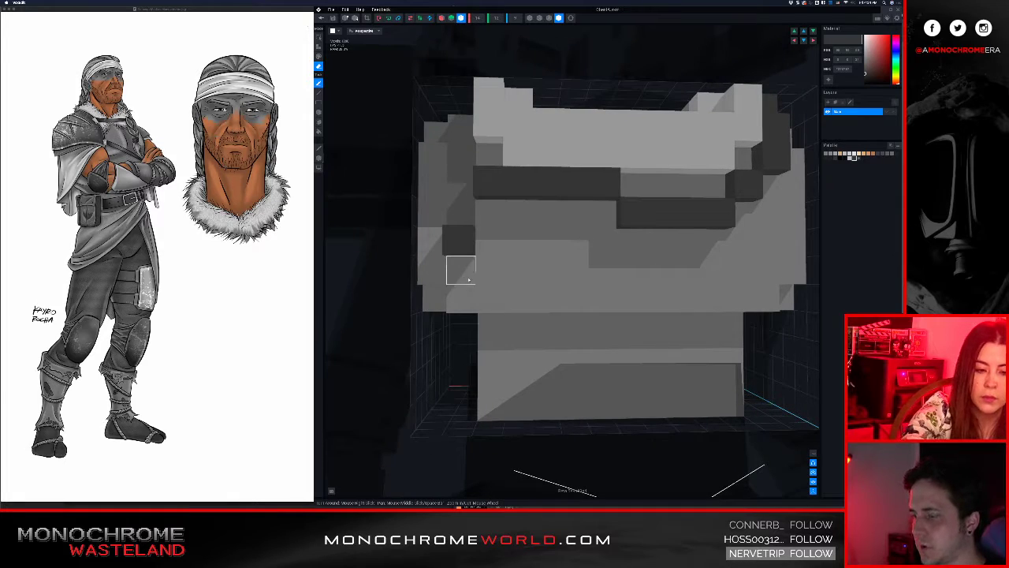
Try a strap descending in single-voxel diagonal steps from beneath the shoulder pad to the waist, then undo it
{"action": "mouse_move", "coordinate": [488, 277]}
{"action": "left_mouse_down"}
{"action": "mouse_move", "coordinate": [570, 325]}
{"action": "mouse_move", "coordinate": [604, 328]}
{"action": "left_mouse_up"}
{"action": "right_click_drag", "start_coordinate": [603, 329], "coordinate": [620, 334]}
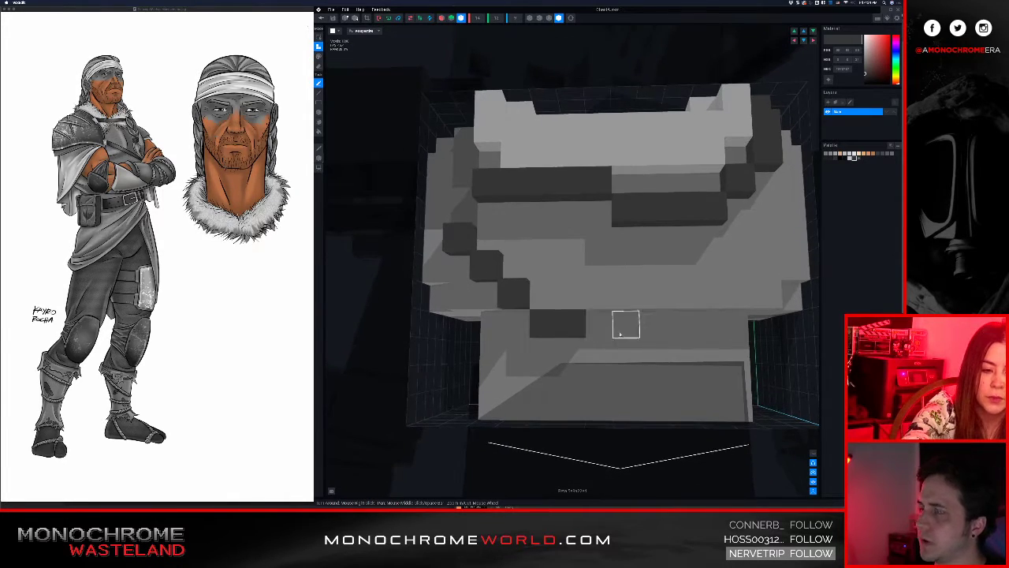
{"action": "key", "text": "super+z"}
{"action": "key", "text": "super+z"}
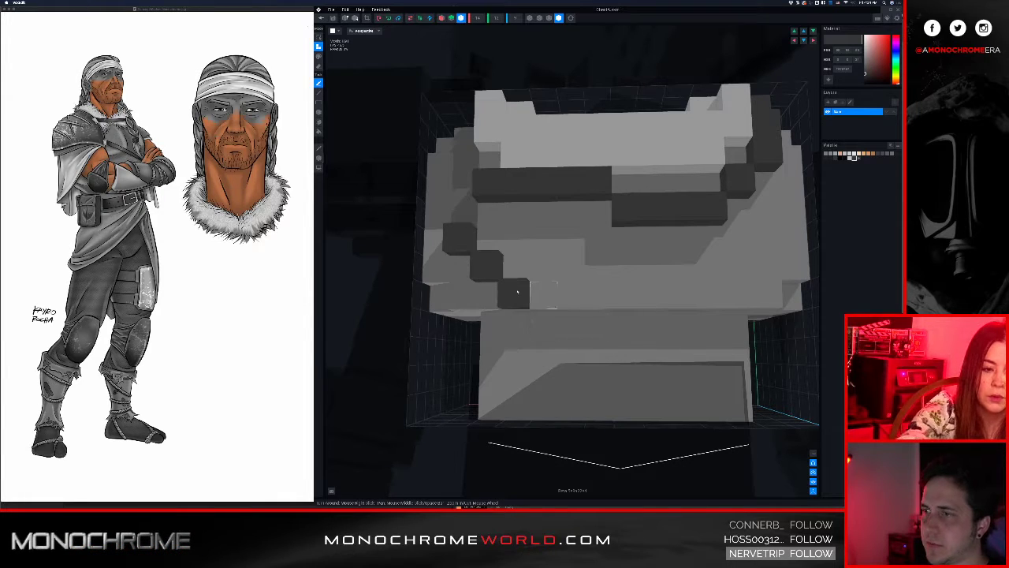
{"action": "key", "text": "super+z"}
{"action": "key", "text": "super+z"}
Build the lower strap in dark two-voxel steps down the chest front, ending in a four-voxel run along the upper waist
{"action": "left_click", "coordinate": [488, 242]}
{"action": "left_click", "coordinate": [509, 264]}
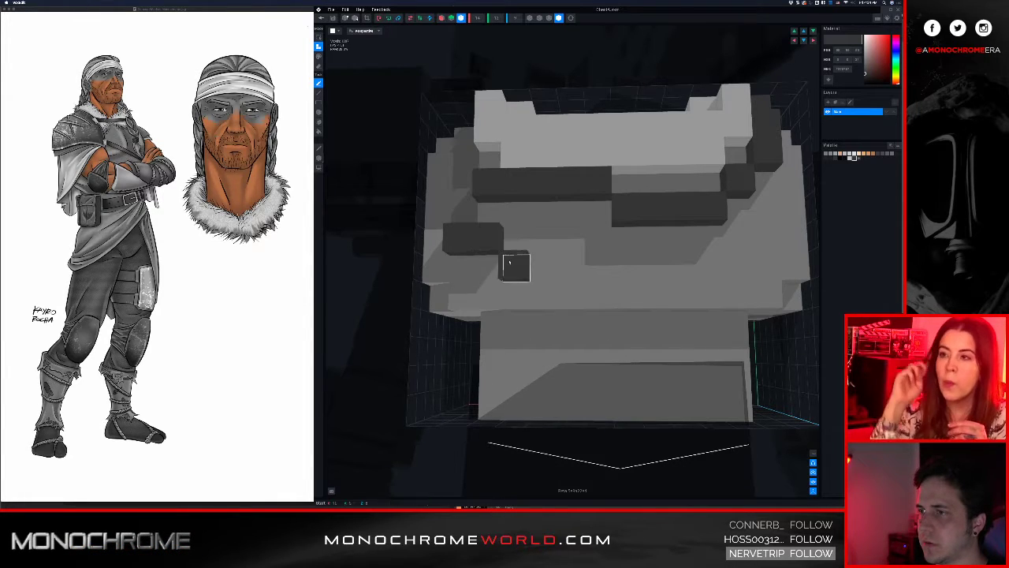
{"action": "left_click", "coordinate": [542, 265]}
{"action": "left_click", "coordinate": [570, 293]}
{"action": "left_click", "coordinate": [598, 293]}
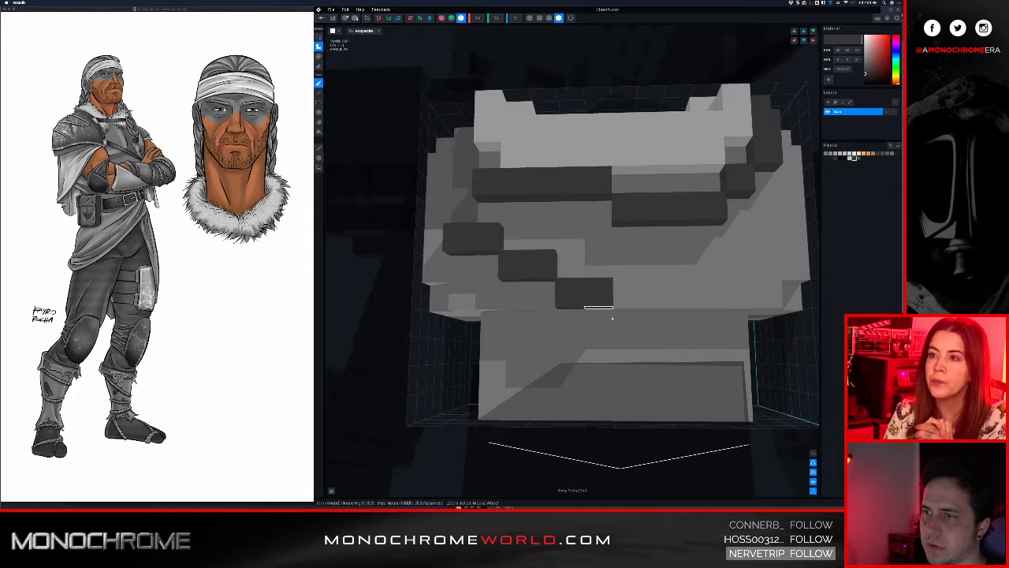
{"action": "left_click", "coordinate": [630, 323]}
{"action": "left_click", "coordinate": [653, 324]}
{"action": "right_click_drag", "start_coordinate": [696, 325], "coordinate": [683, 332]}
{"action": "left_click", "coordinate": [681, 330]}
{"action": "left_click", "coordinate": [708, 329]}
Wrap the lower strap around the waist's side and continue it in dark steps up across the back
{"action": "left_click", "coordinate": [737, 353]}
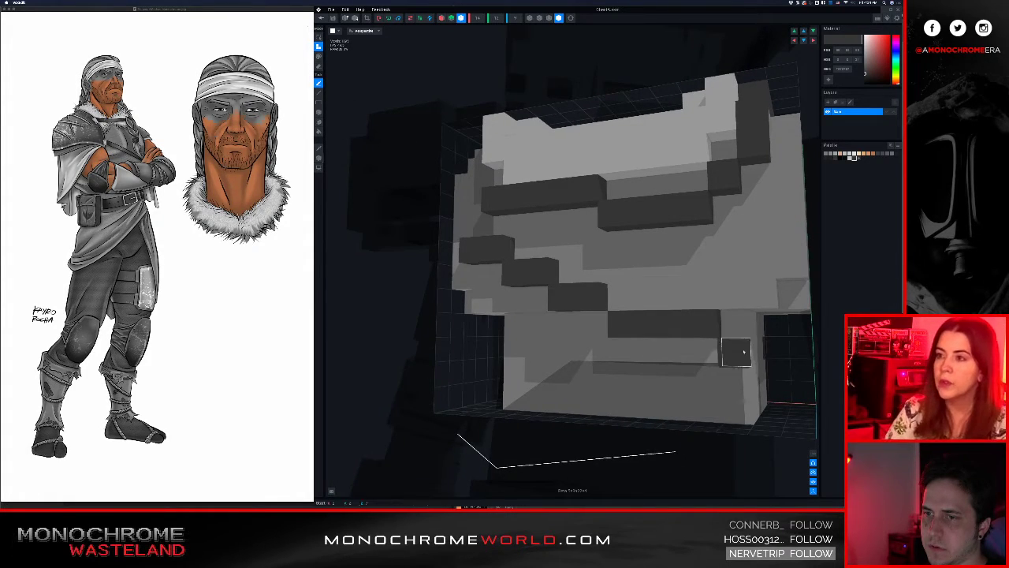
{"action": "right_click_drag", "start_coordinate": [748, 353], "coordinate": [810, 349]}
{"action": "left_click", "coordinate": [777, 351]}
{"action": "left_click", "coordinate": [722, 355]}
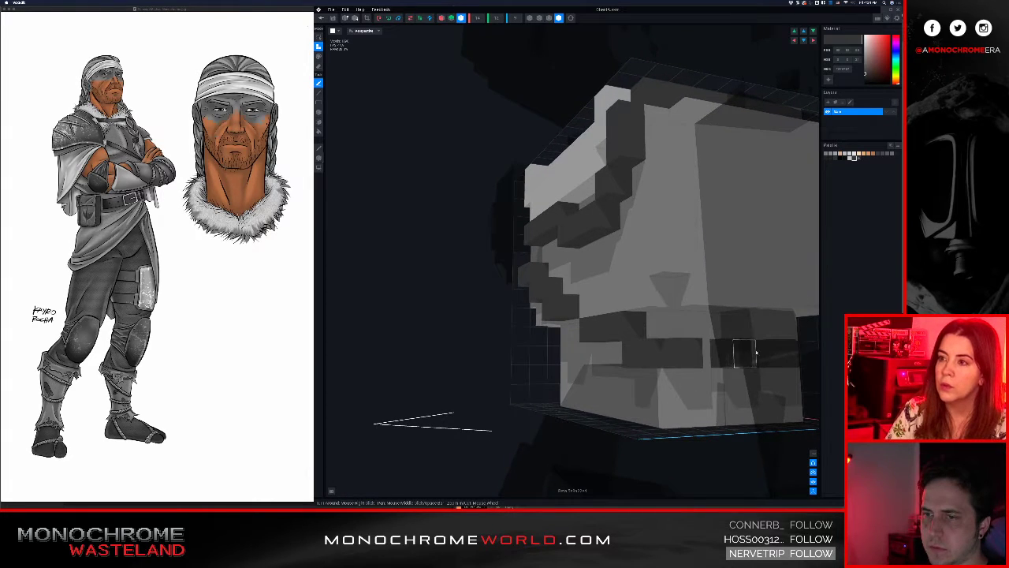
{"action": "right_click_drag", "start_coordinate": [708, 355], "coordinate": [717, 289]}
{"action": "right_click_drag", "start_coordinate": [390, 281], "coordinate": [515, 332]}
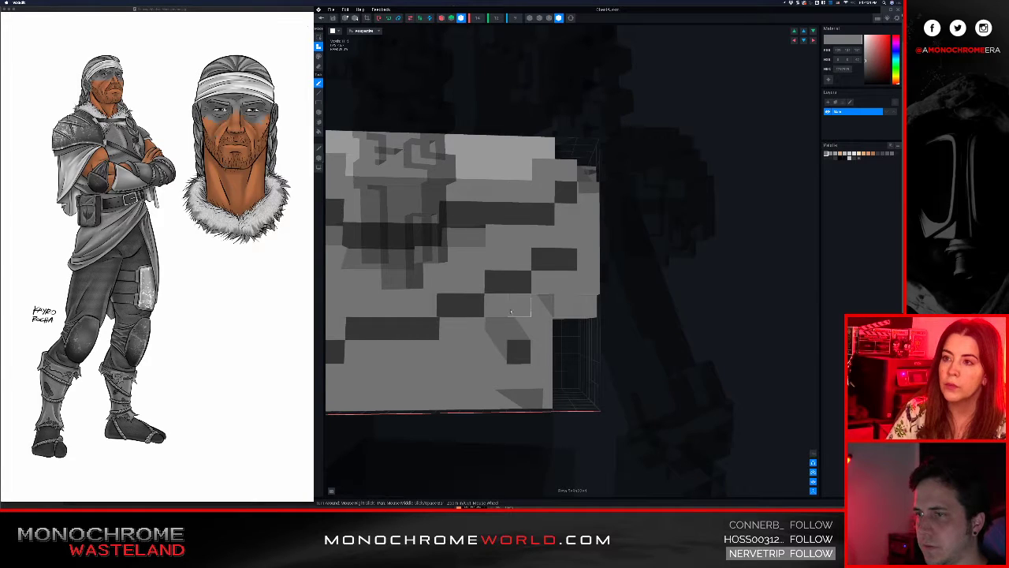
{"action": "right_click_drag", "start_coordinate": [511, 312], "coordinate": [550, 284]}
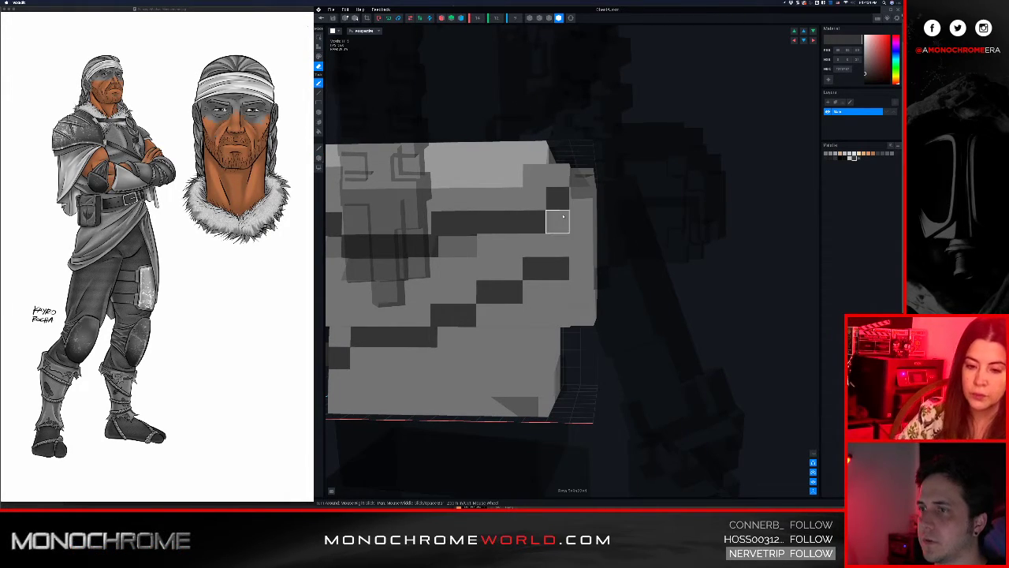
Clean up the stray light grey voxels around the lower strap on the chest's side and lower front
{"action": "key", "text": "g"}
{"action": "left_click", "coordinate": [584, 249]}
{"action": "mouse_move", "coordinate": [579, 282]}
{"action": "right_mouse_down"}
{"action": "mouse_move", "coordinate": [452, 298]}
{"action": "mouse_move", "coordinate": [447, 276]}
{"action": "right_mouse_up"}
{"action": "middle_click_drag", "start_coordinate": [450, 276], "coordinate": [451, 276]}
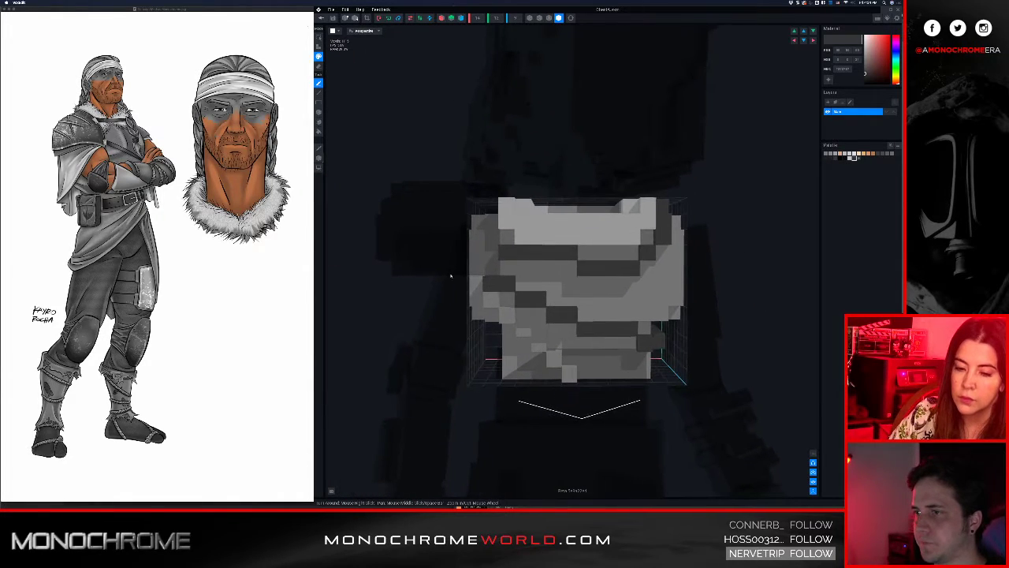
{"action": "right_click_drag", "start_coordinate": [493, 288], "coordinate": [491, 286]}
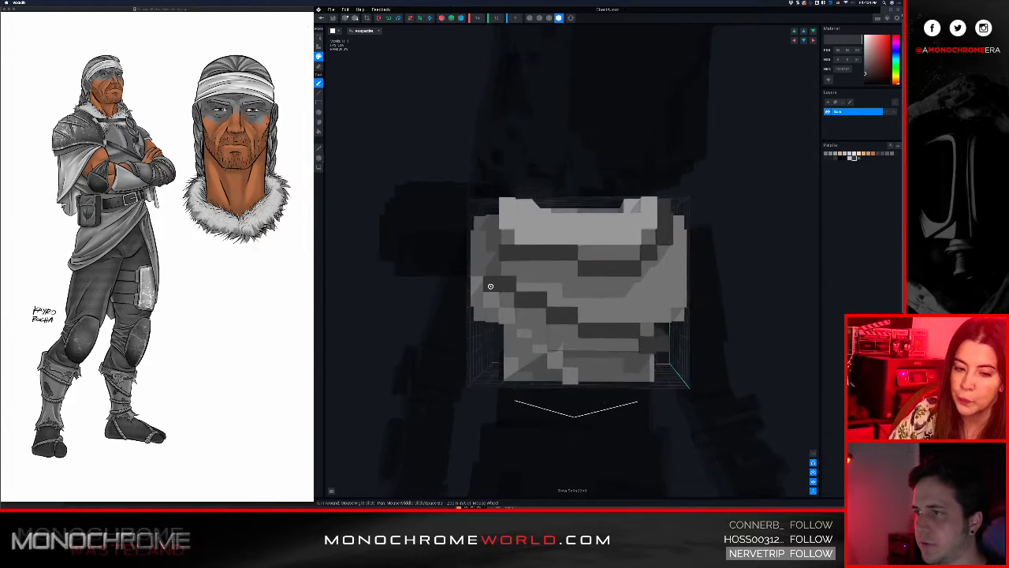
{"action": "right_click_drag", "start_coordinate": [516, 254], "coordinate": [526, 338]}
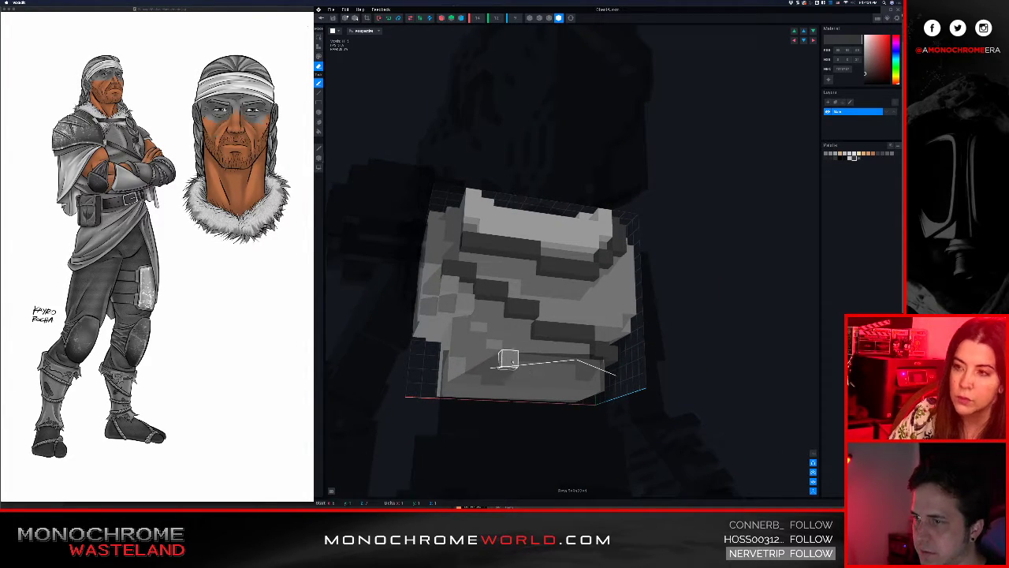
{"action": "scroll", "coordinate": [478, 323], "scroll_direction": "up", "scroll_amount": 2}
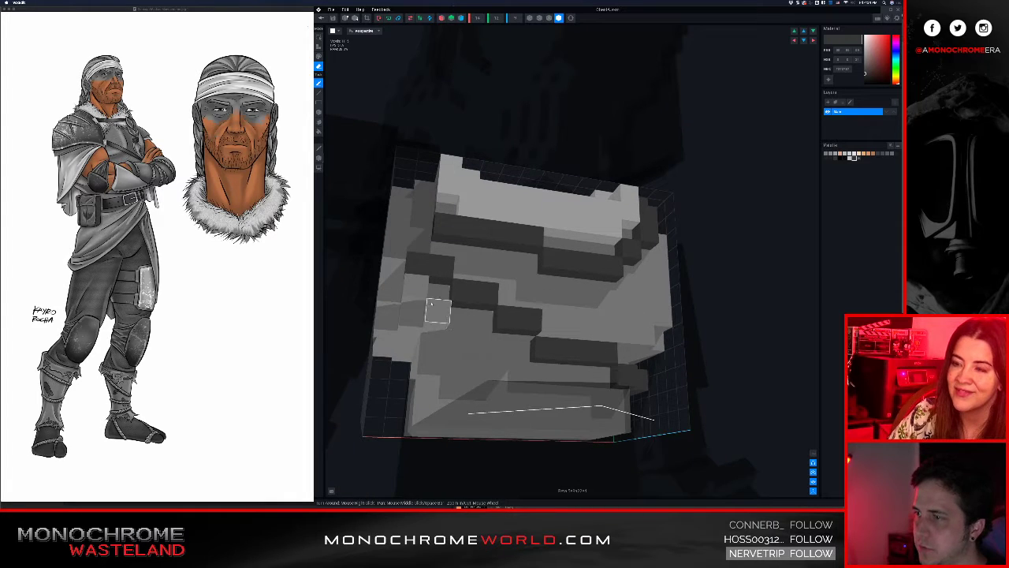
{"action": "right_click_drag", "start_coordinate": [496, 316], "coordinate": [496, 314]}
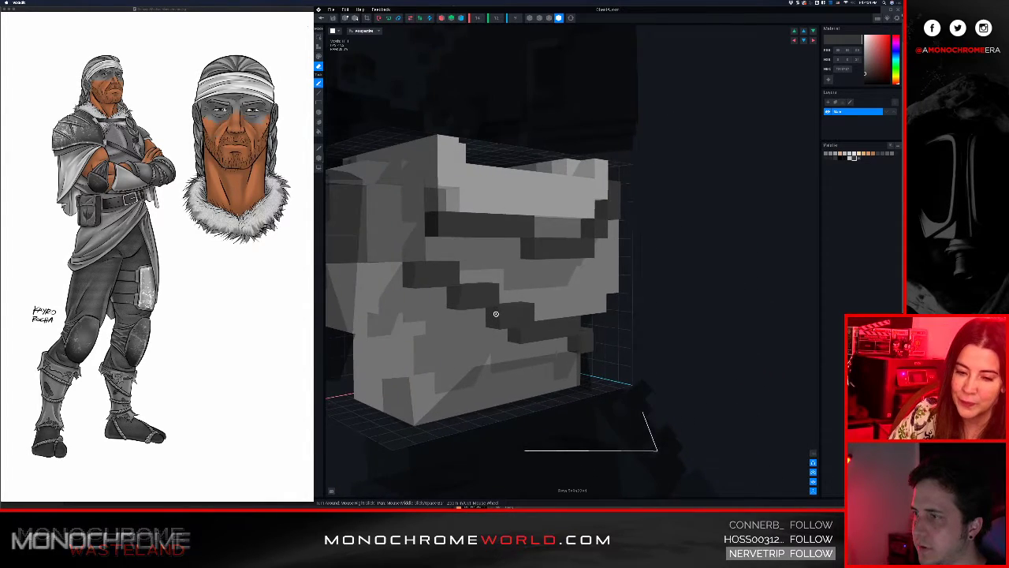
Display the chest model with voxel outlines, save its changes, and return to the rigged character scene
{"action": "left_click", "coordinate": [549, 19]}
{"action": "right_click_drag", "start_coordinate": [551, 183], "coordinate": [506, 186]}
{"action": "scroll", "coordinate": [520, 184], "scroll_direction": "down", "scroll_amount": 2}
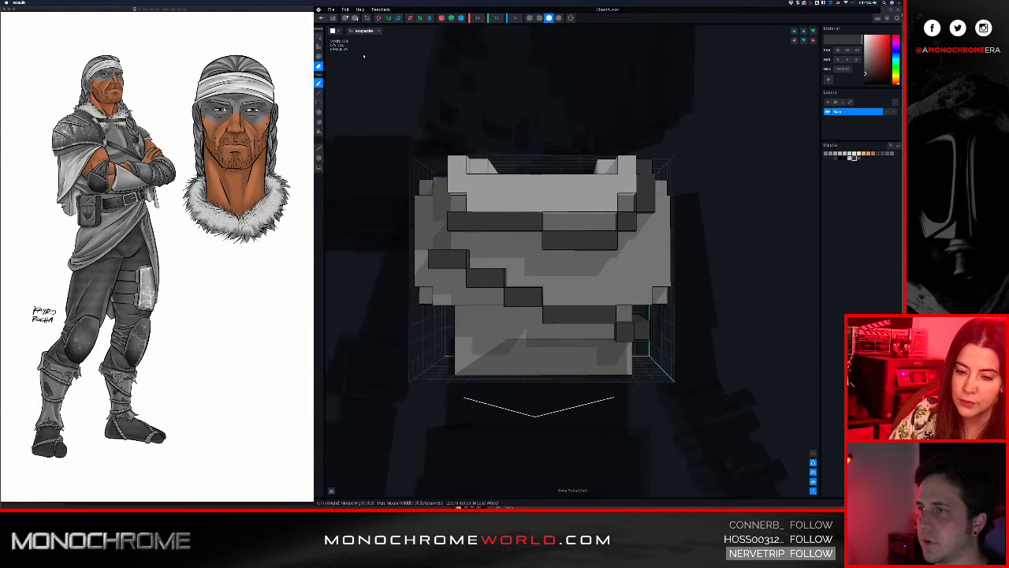
{"action": "left_click", "coordinate": [322, 19]}
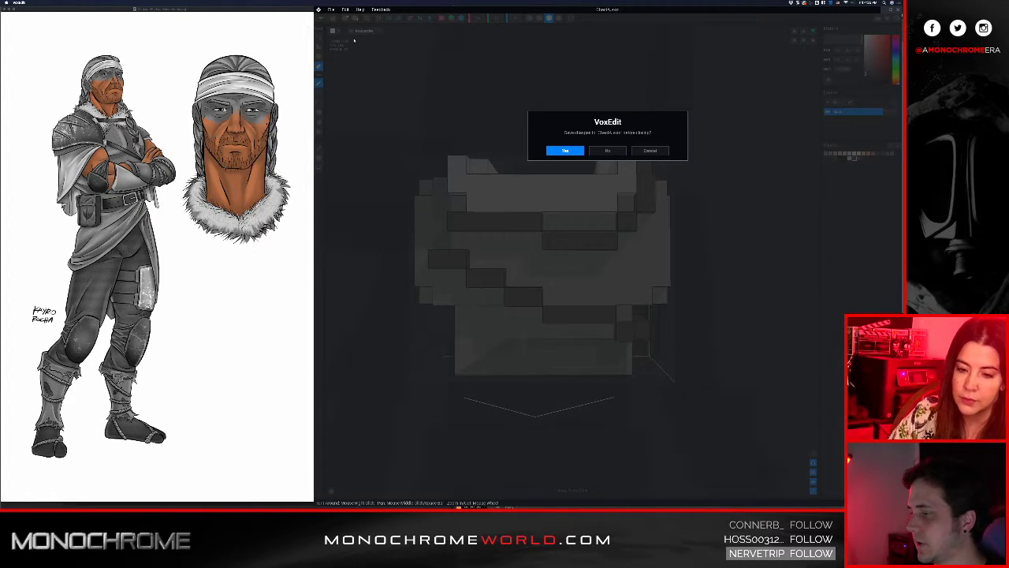
{"action": "left_click", "coordinate": [565, 150]}
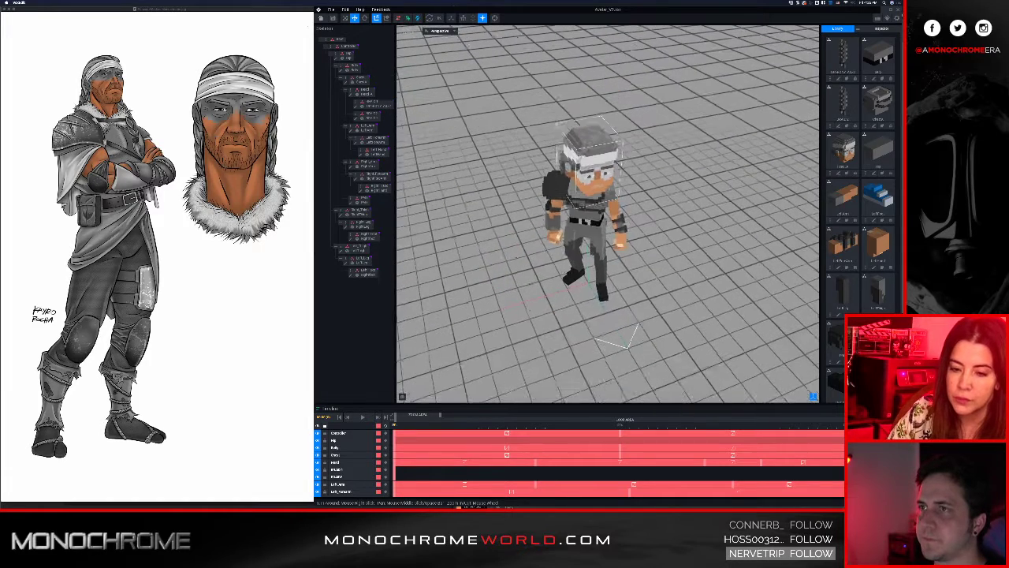
Examine the revised chest straps up close on the character from the front
{"action": "right_click_drag", "start_coordinate": [601, 257], "coordinate": [608, 202]}
{"action": "scroll", "coordinate": [608, 202], "scroll_direction": "up", "scroll_amount": 5}
{"action": "scroll", "coordinate": [608, 202], "scroll_direction": "down", "scroll_amount": 2}
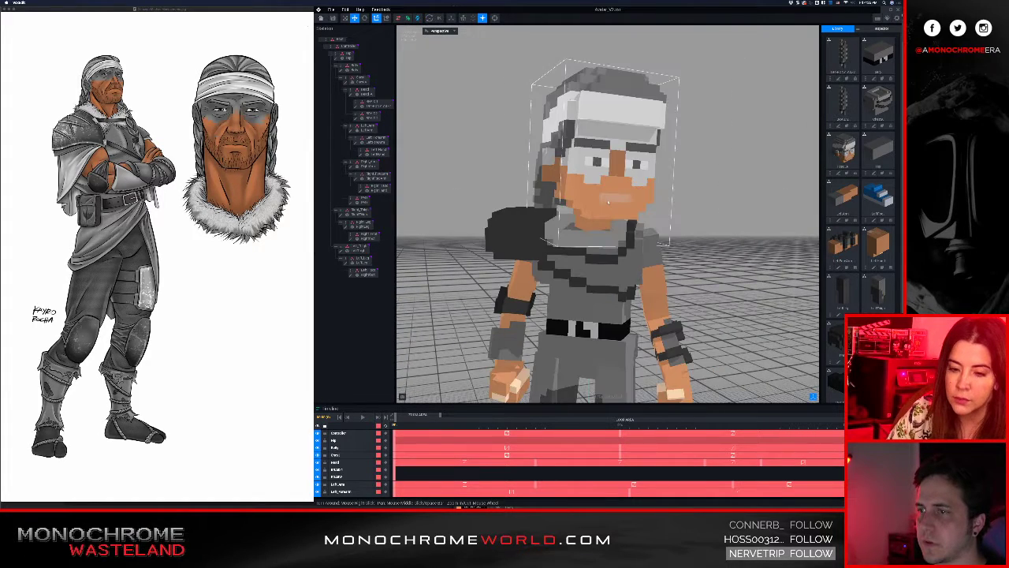
{"action": "right_click_drag", "start_coordinate": [617, 261], "coordinate": [605, 270]}
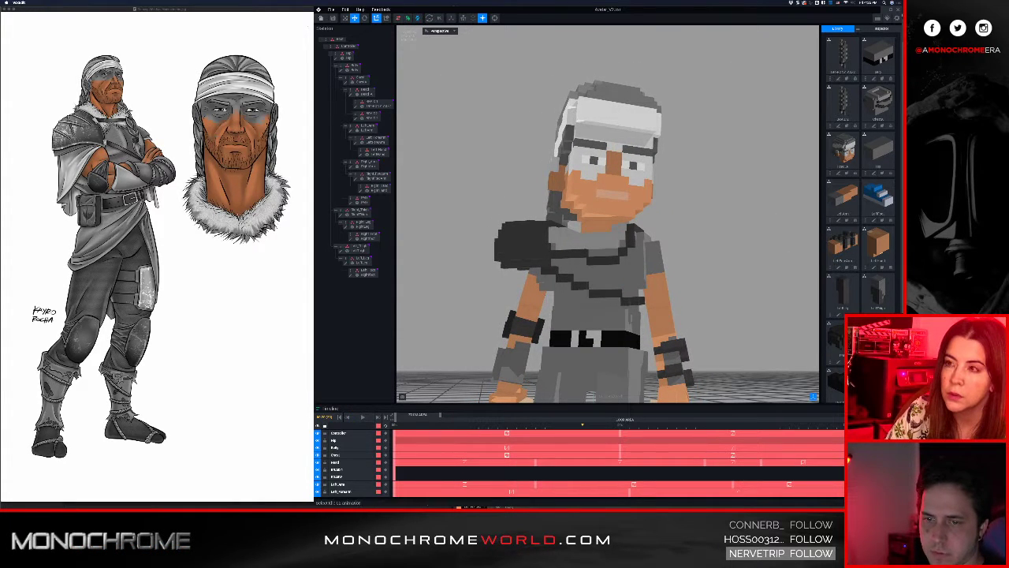
Switch to another animation, play it, and inspect the straps and shoulder pad on the moving character
{"action": "left_click", "coordinate": [873, 457]}
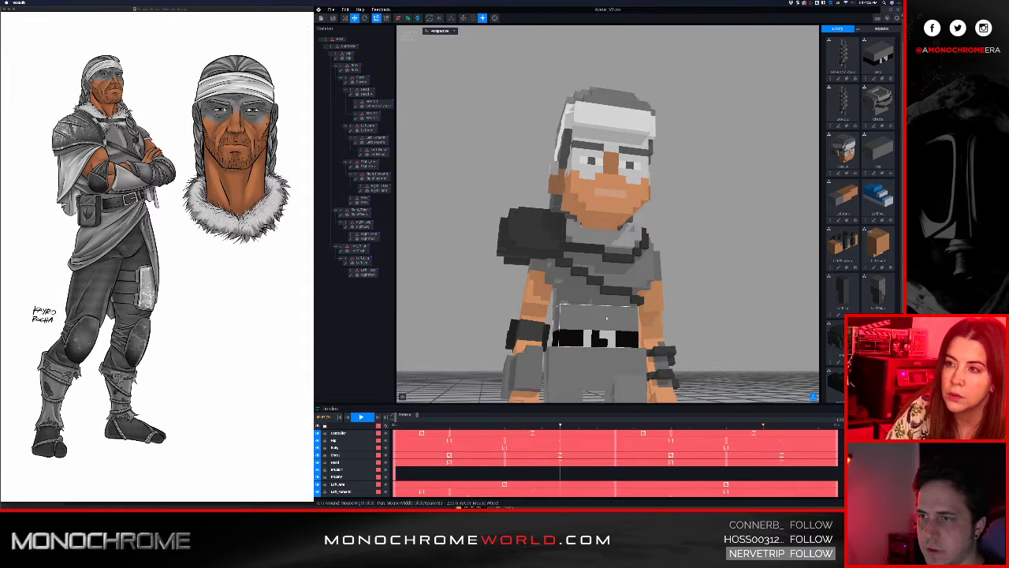
{"action": "right_click_drag", "start_coordinate": [617, 311], "coordinate": [618, 311]}
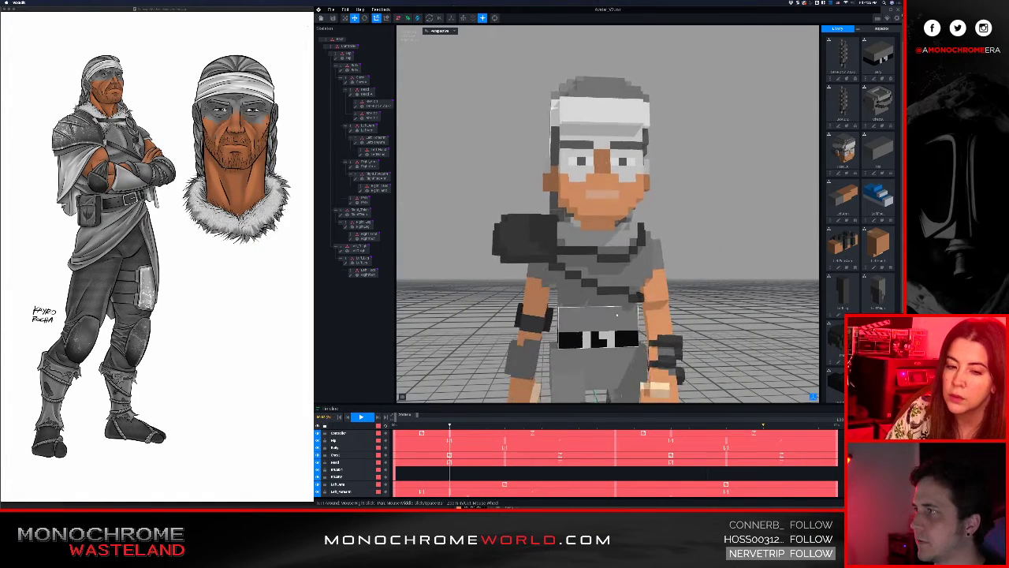
{"action": "key", "text": "space"}
{"action": "middle_click_drag", "start_coordinate": [666, 347], "coordinate": [574, 315]}
{"action": "middle_click_drag", "start_coordinate": [482, 290], "coordinate": [568, 279]}
{"action": "right_click_drag", "start_coordinate": [568, 279], "coordinate": [551, 229]}
{"action": "scroll", "coordinate": [551, 230], "scroll_direction": "down", "scroll_amount": 5}
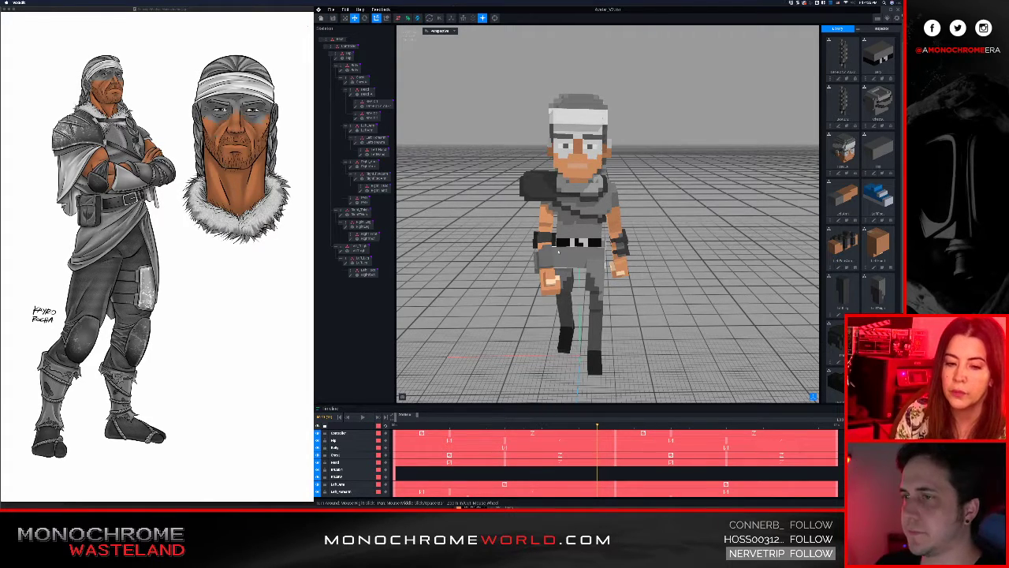
{"action": "right_click_drag", "start_coordinate": [564, 241], "coordinate": [588, 242]}
{"action": "scroll", "coordinate": [583, 240], "scroll_direction": "up", "scroll_amount": 3}
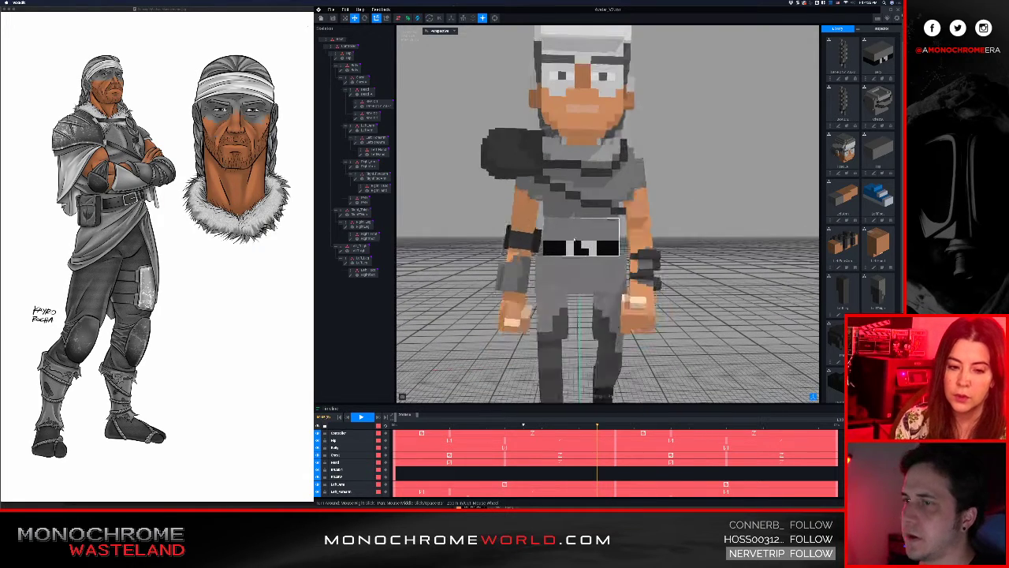
Pause the animation and examine the belt, waist and forearms of the character from the front, side and back
{"action": "scroll", "coordinate": [574, 238], "scroll_direction": "up", "scroll_amount": 3}
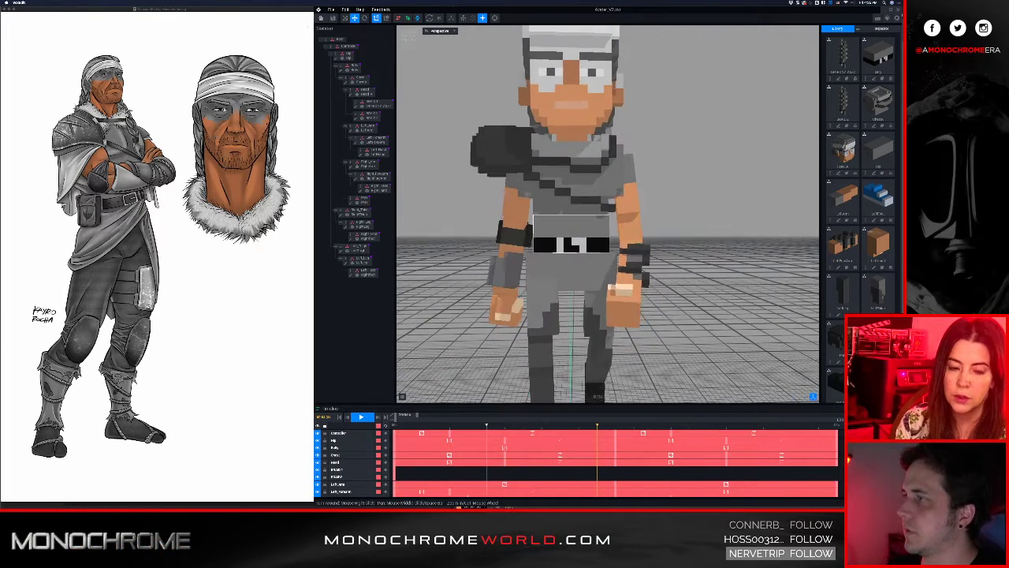
{"action": "left_click", "coordinate": [501, 148]}
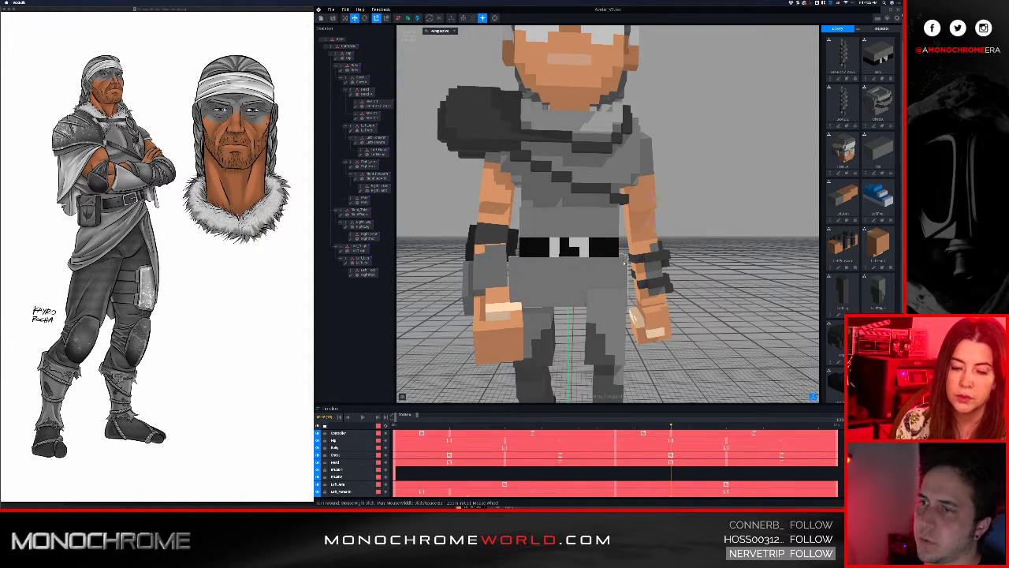
{"action": "right_click_drag", "start_coordinate": [623, 263], "coordinate": [622, 263]}
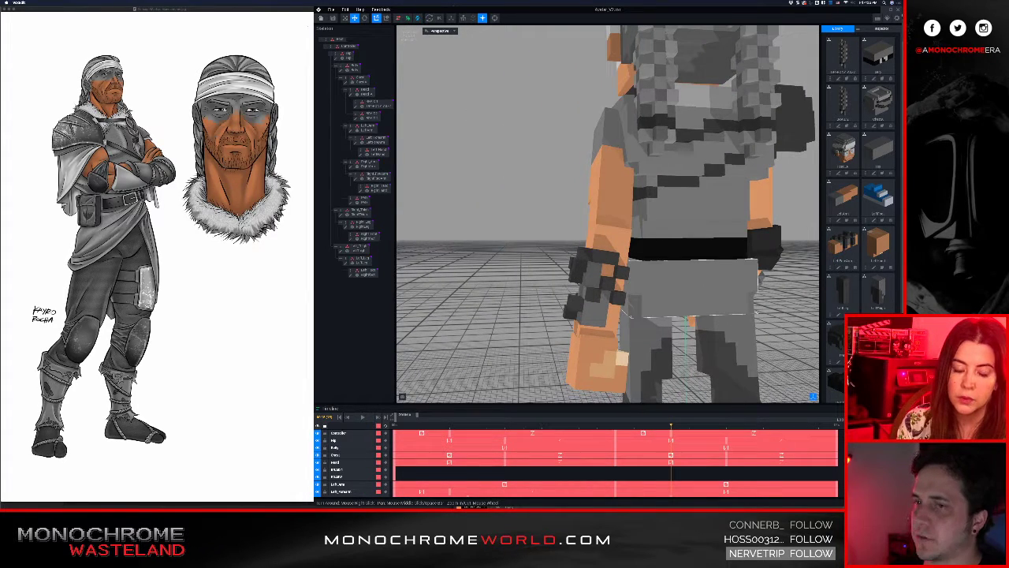
{"action": "right_click_drag", "start_coordinate": [757, 314], "coordinate": [706, 290]}
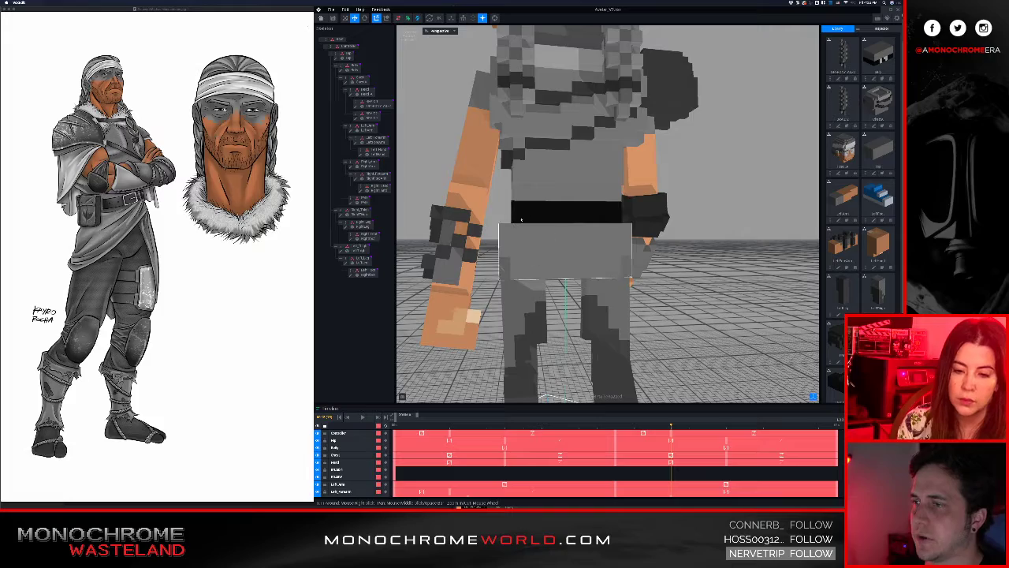
{"action": "right_click_drag", "start_coordinate": [532, 249], "coordinate": [523, 248]}
{"action": "scroll", "coordinate": [527, 243], "scroll_direction": "down", "scroll_amount": 6}
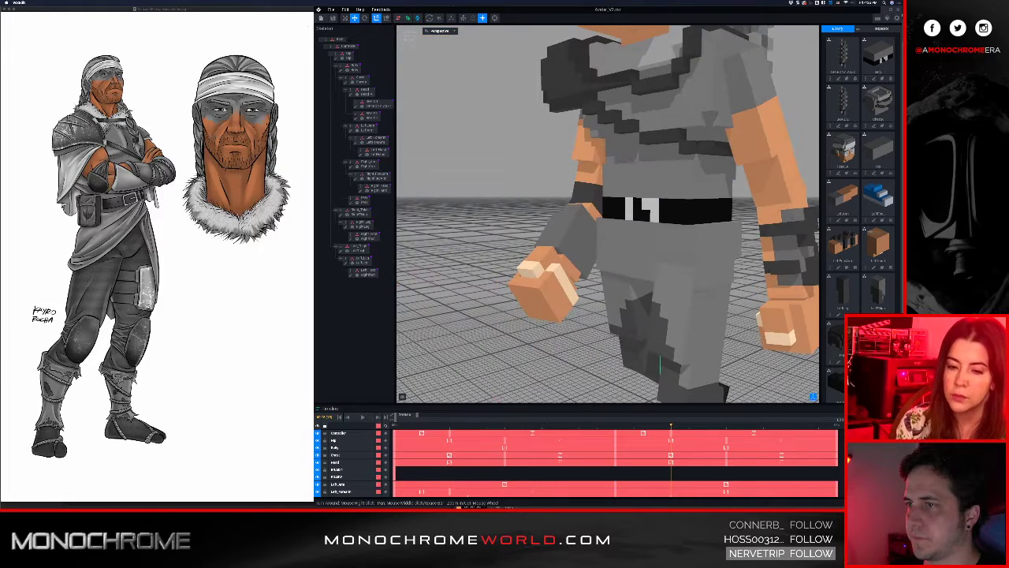
{"action": "right_click_drag", "start_coordinate": [569, 241], "coordinate": [568, 240]}
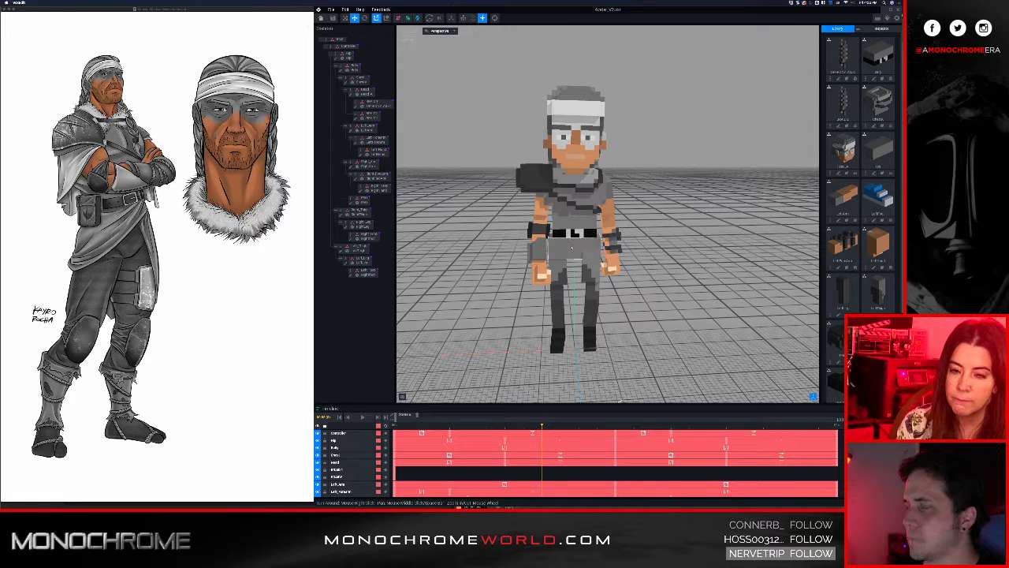
{"action": "scroll", "coordinate": [597, 234], "scroll_direction": "up", "scroll_amount": 5}
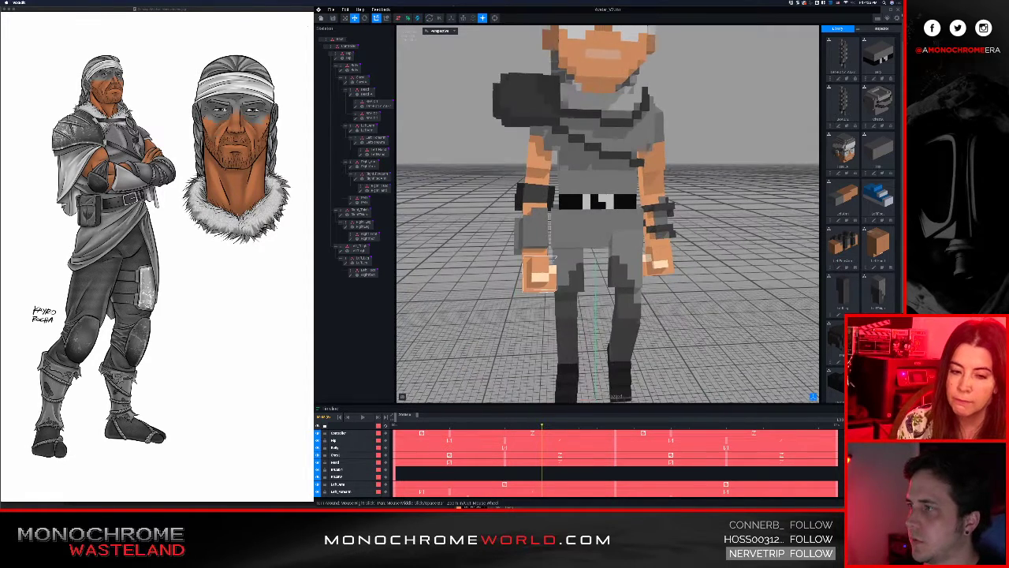
{"action": "scroll", "coordinate": [597, 235], "scroll_direction": "down", "scroll_amount": 2}
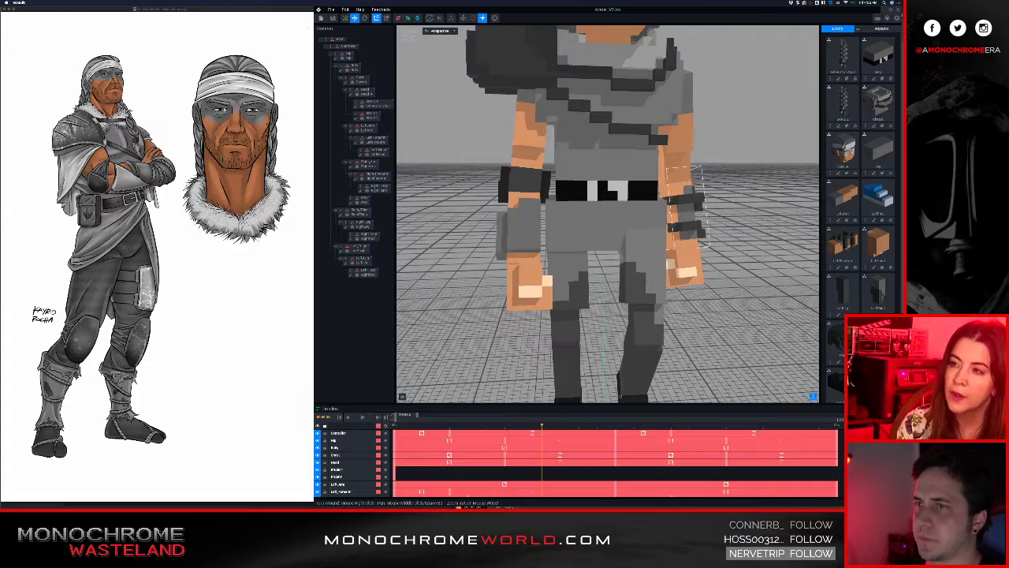
{"action": "right_click_drag", "start_coordinate": [638, 206], "coordinate": [717, 166]}
{"action": "left_click", "coordinate": [666, 195]}
{"action": "middle_click_drag", "start_coordinate": [718, 165], "coordinate": [659, 147]}
{"action": "scroll", "coordinate": [660, 148], "scroll_direction": "down", "scroll_amount": 4}
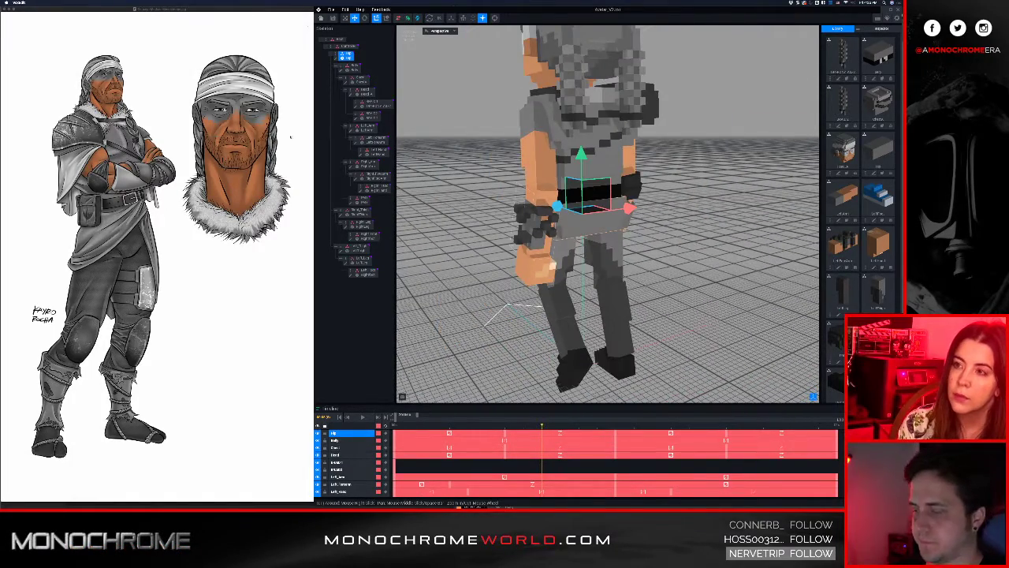
Create a new voxel model for the belt pouch and choose a neutral grey as its drawing colour
{"action": "left_click", "coordinate": [858, 30]}
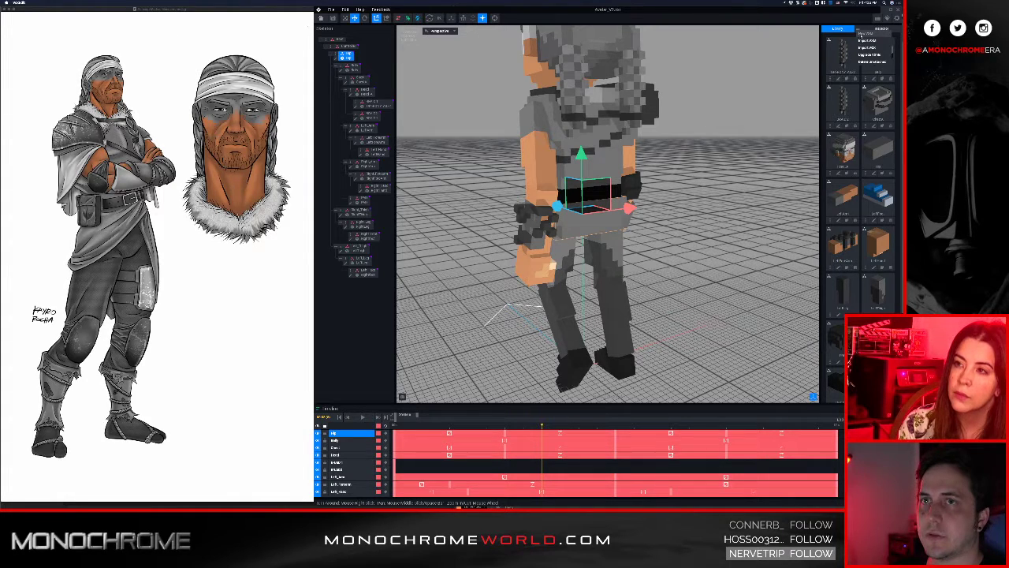
{"action": "left_click", "coordinate": [864, 33]}
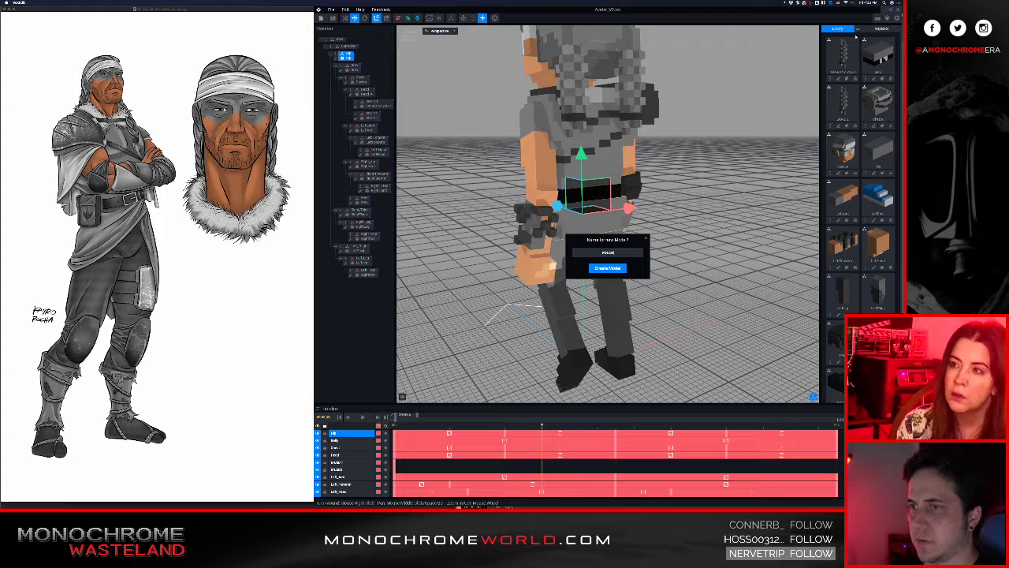
{"action": "key", "text": "Return"}
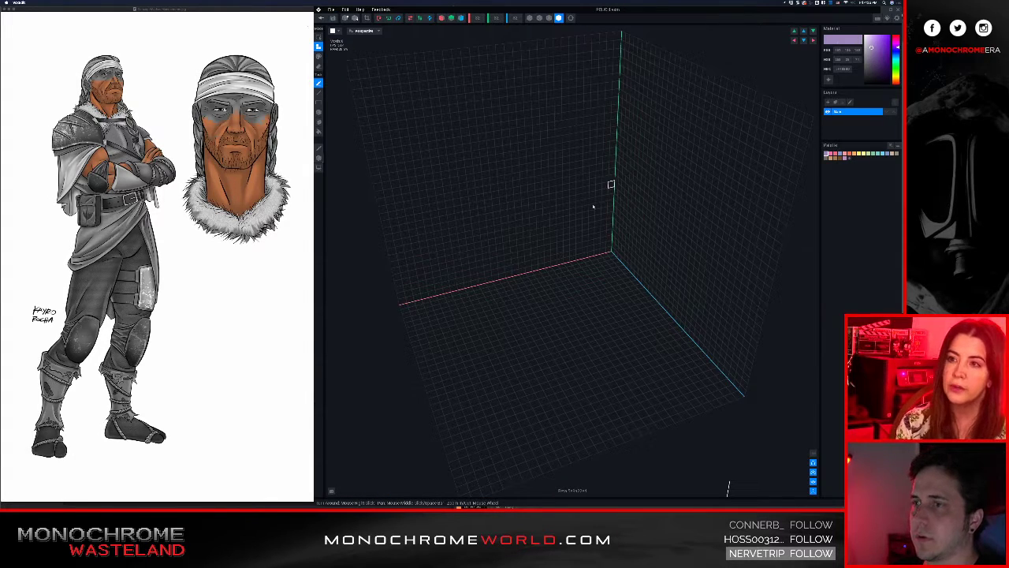
{"action": "scroll", "coordinate": [581, 218], "scroll_direction": "down", "scroll_amount": 2}
{"action": "scroll", "coordinate": [576, 207], "scroll_direction": "down", "scroll_amount": 1}
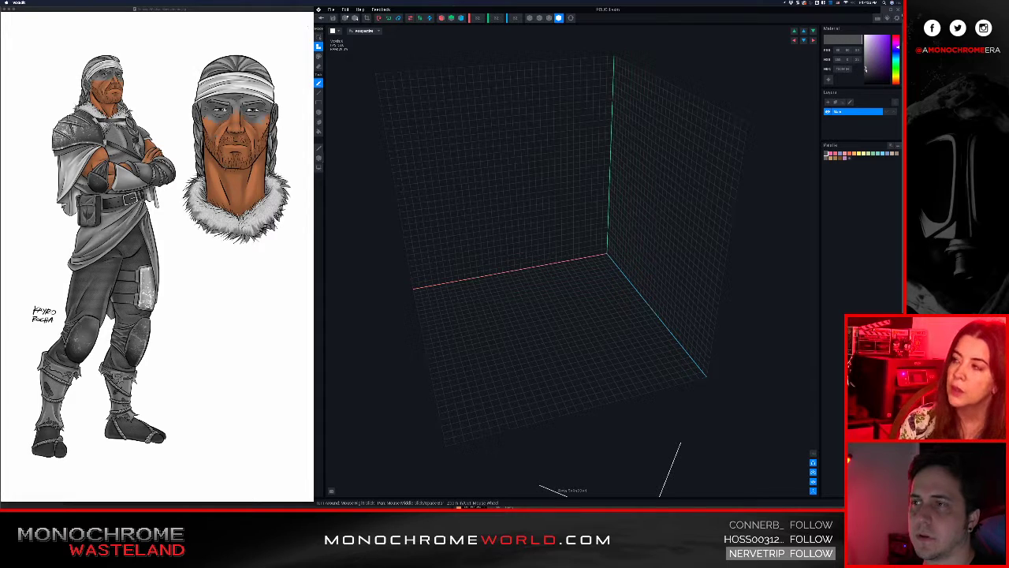
Draw a small upright grey box for the pouch body at the corner of the voxel grid
{"action": "left_click_drag", "start_coordinate": [599, 219], "coordinate": [562, 272]}
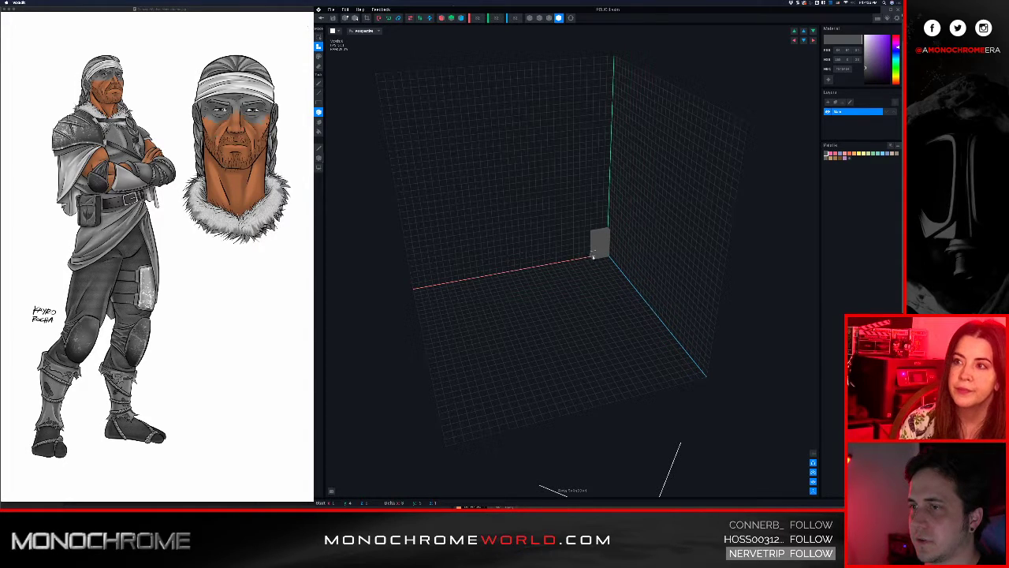
{"action": "left_click_drag", "start_coordinate": [592, 252], "coordinate": [592, 250]}
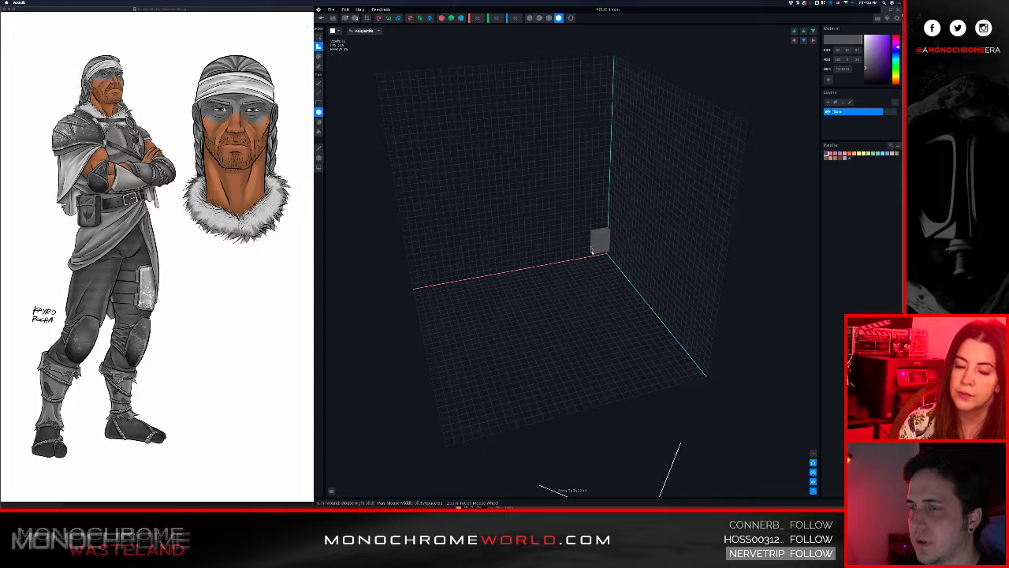
{"action": "right_click_drag", "start_coordinate": [591, 250], "coordinate": [588, 247]}
{"action": "scroll", "coordinate": [588, 249], "scroll_direction": "up", "scroll_amount": 5}
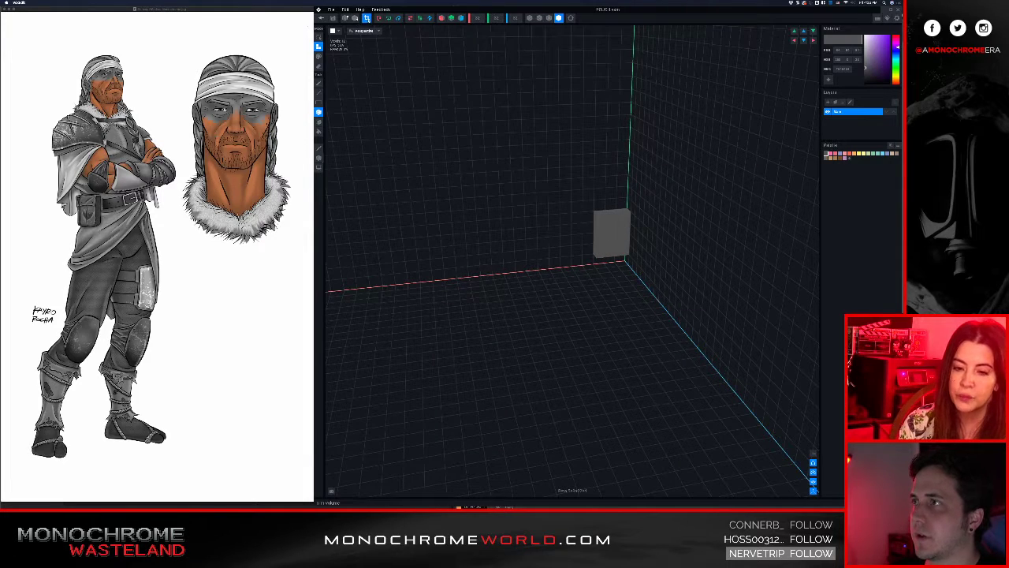
Fit the model volume to the pouch box and change the box's colour to a darker grey
{"action": "left_click", "coordinate": [367, 19]}
{"action": "scroll", "coordinate": [504, 197], "scroll_direction": "down", "scroll_amount": 6}
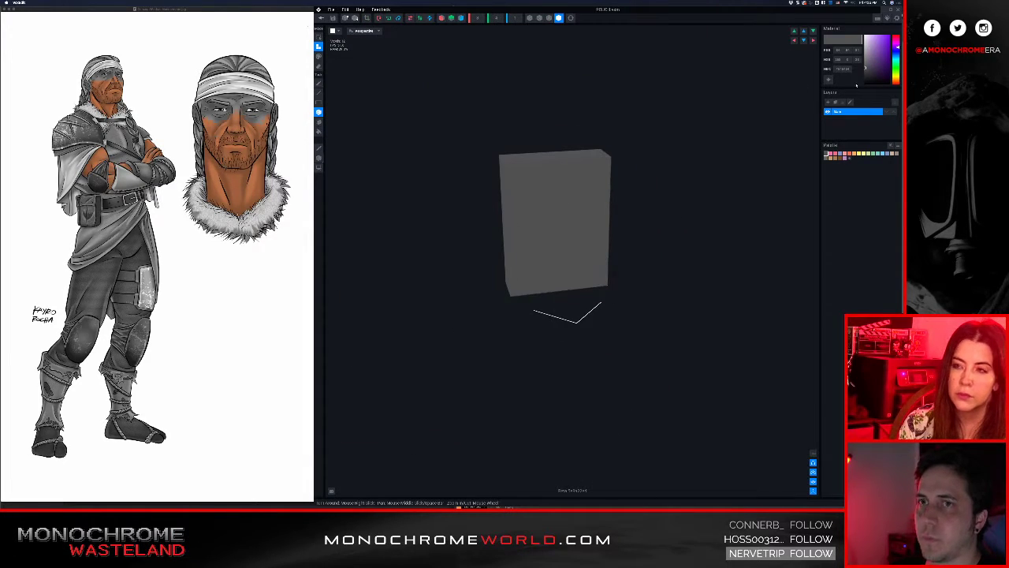
{"action": "left_click_drag", "start_coordinate": [871, 69], "coordinate": [864, 75]}
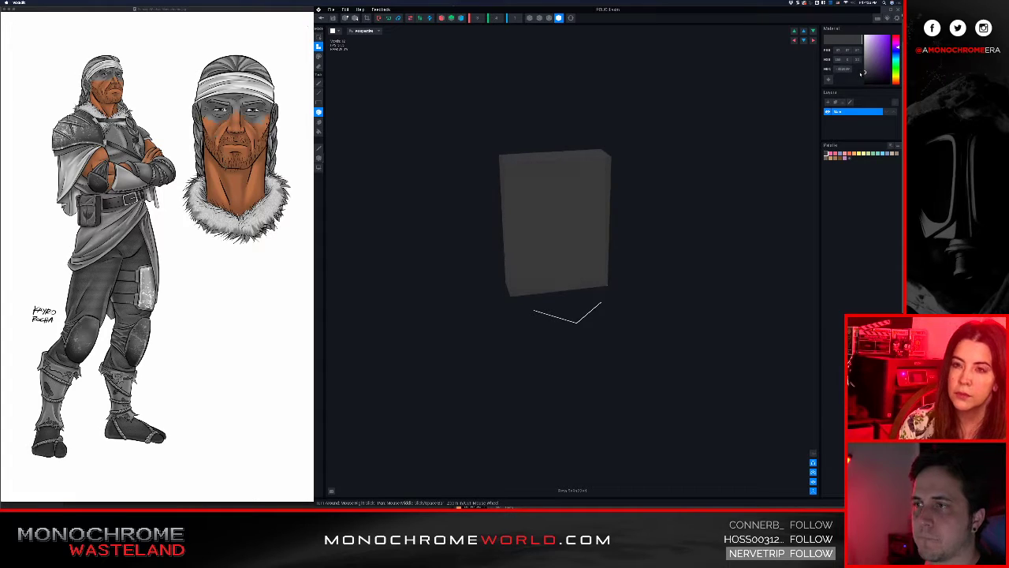
Move the model's distant pivot point by hand until it sits beside the pouch box
{"action": "scroll", "coordinate": [496, 228], "scroll_direction": "down", "scroll_amount": 6}
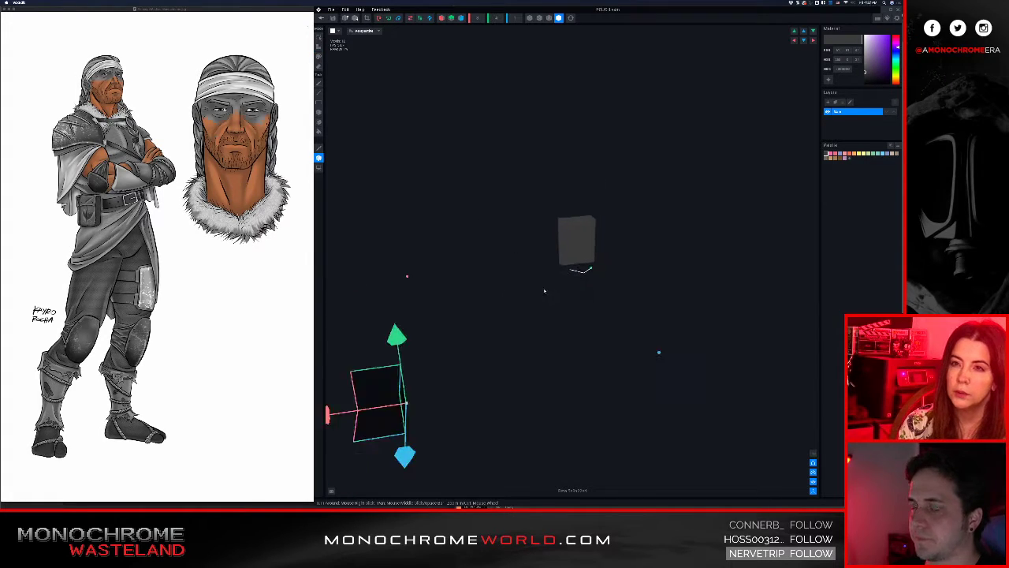
{"action": "scroll", "coordinate": [519, 224], "scroll_direction": "up", "scroll_amount": 3}
{"action": "scroll", "coordinate": [519, 224], "scroll_direction": "down", "scroll_amount": 2}
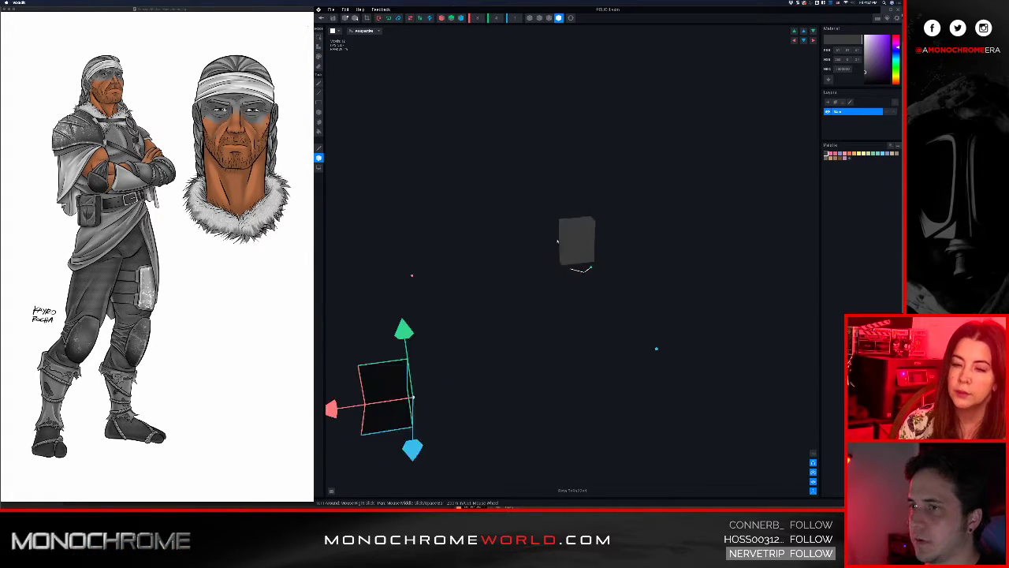
{"action": "scroll", "coordinate": [547, 248], "scroll_direction": "up", "scroll_amount": 4}
{"action": "scroll", "coordinate": [559, 243], "scroll_direction": "down", "scroll_amount": 2}
{"action": "scroll", "coordinate": [560, 243], "scroll_direction": "up", "scroll_amount": 5}
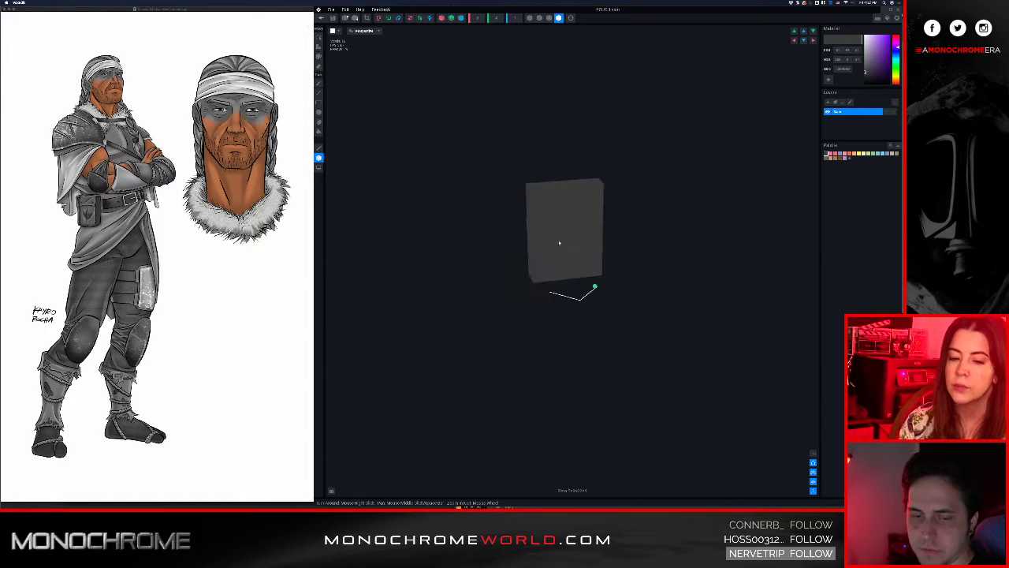
{"action": "scroll", "coordinate": [571, 242], "scroll_direction": "down", "scroll_amount": 8}
{"action": "scroll", "coordinate": [556, 277], "scroll_direction": "up", "scroll_amount": 5}
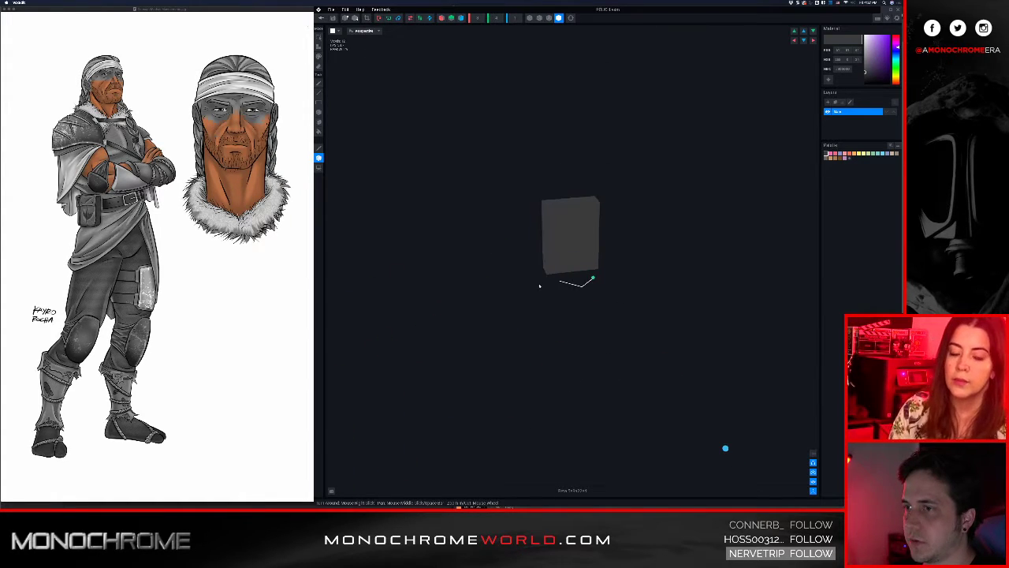
{"action": "scroll", "coordinate": [571, 236], "scroll_direction": "down", "scroll_amount": 2}
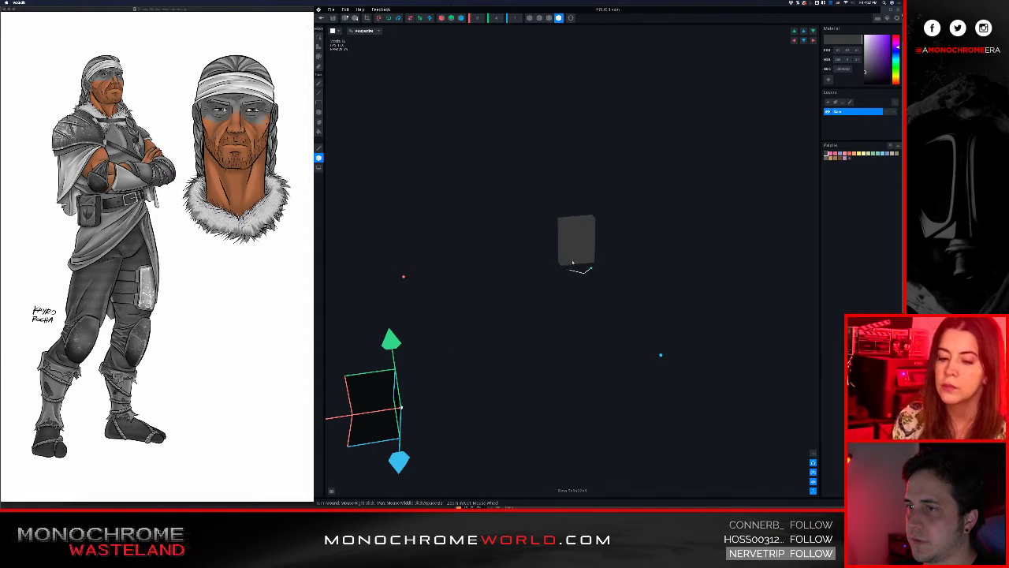
{"action": "scroll", "coordinate": [570, 266], "scroll_direction": "down", "scroll_amount": 1}
{"action": "left_click_drag", "start_coordinate": [374, 373], "coordinate": [580, 293]}
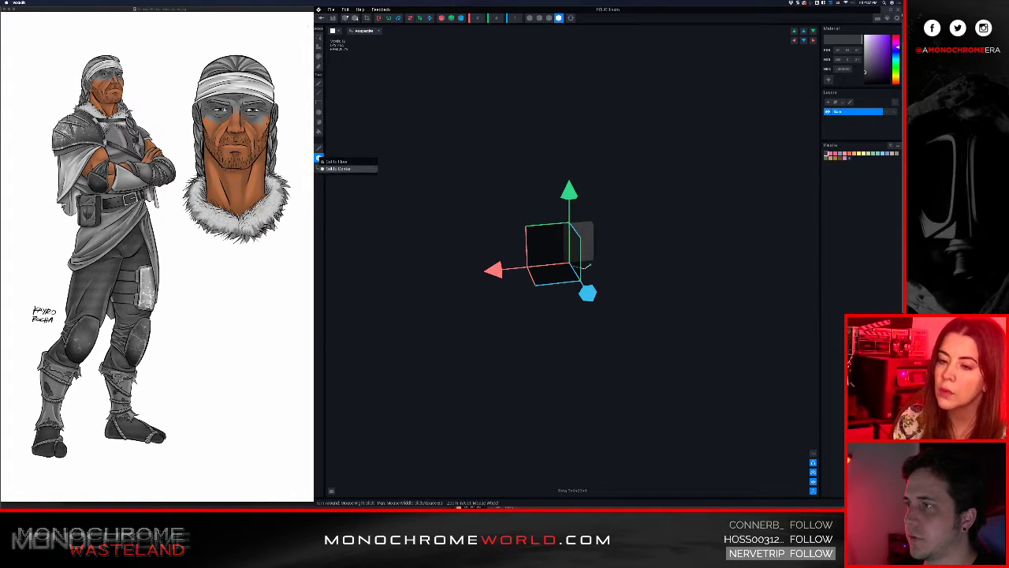
Snap the pivot to the centre of the pouch box, and set it to the floor instead
{"action": "left_click", "coordinate": [319, 168]}
{"action": "right_click", "coordinate": [321, 158]}
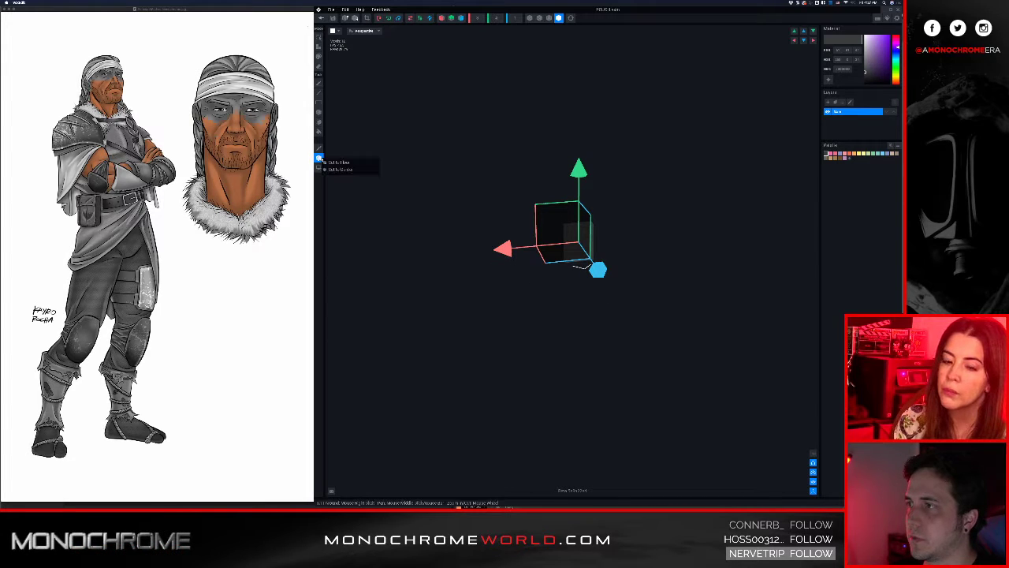
{"action": "left_click", "coordinate": [330, 162]}
{"action": "right_click_drag", "start_coordinate": [588, 248], "coordinate": [589, 248]}
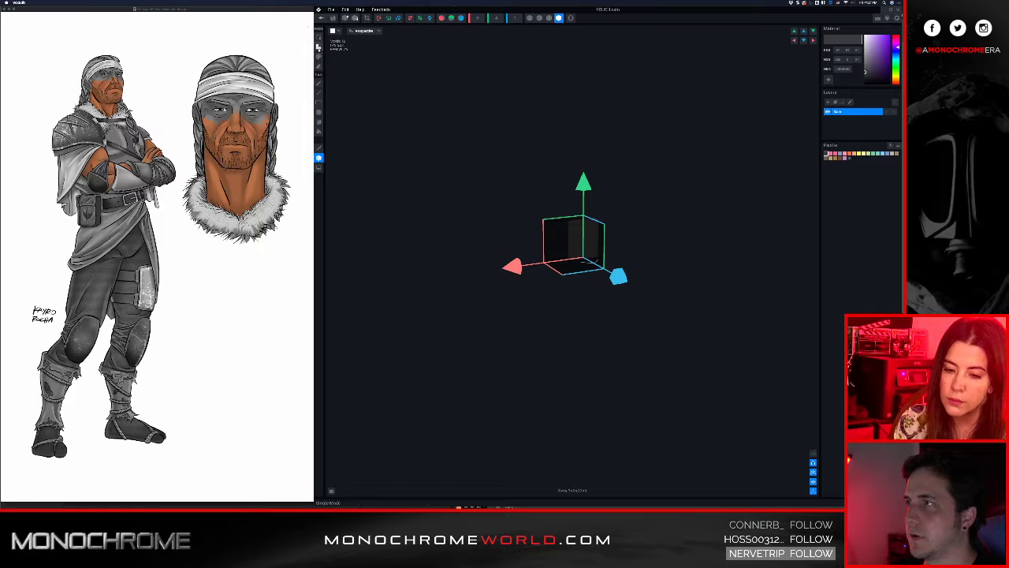
Leave pivot editing, save the pouch model's changes, and return to the rigged character scene
{"action": "left_click", "coordinate": [318, 48]}
{"action": "left_click", "coordinate": [321, 19]}
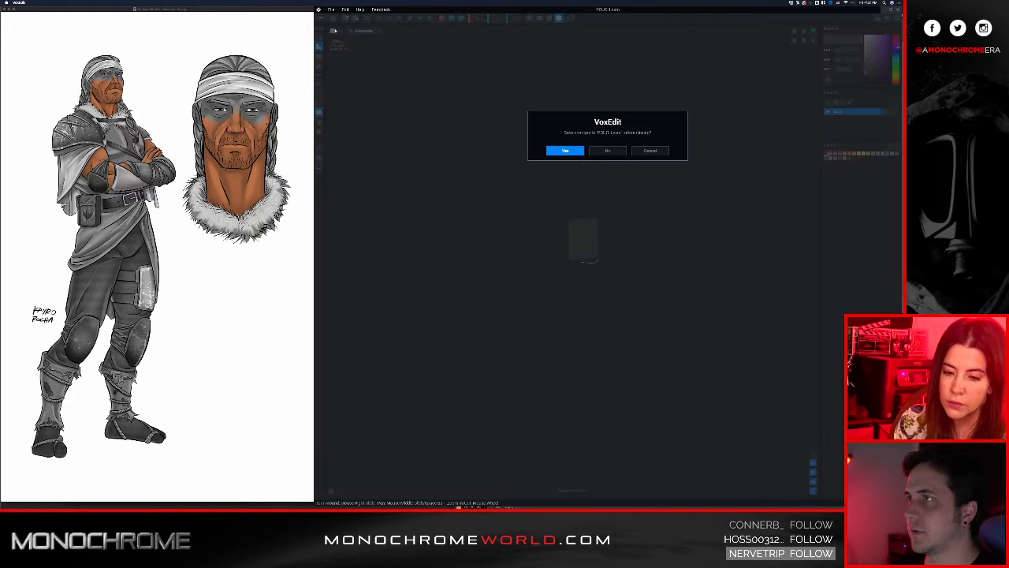
{"action": "left_click", "coordinate": [573, 153]}
{"action": "scroll", "coordinate": [579, 160], "scroll_direction": "up", "scroll_amount": 5}
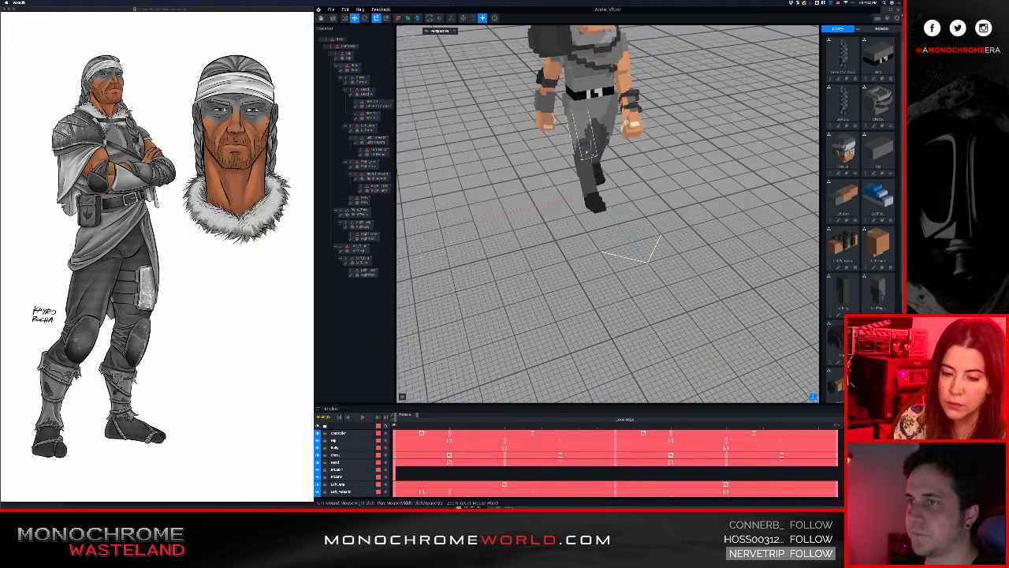
Add a pouch node under the character's belt node in the skeleton and attach the pouch model to it
{"action": "middle_click_drag", "start_coordinate": [576, 79], "coordinate": [525, 225]}
{"action": "right_click_drag", "start_coordinate": [531, 250], "coordinate": [604, 274]}
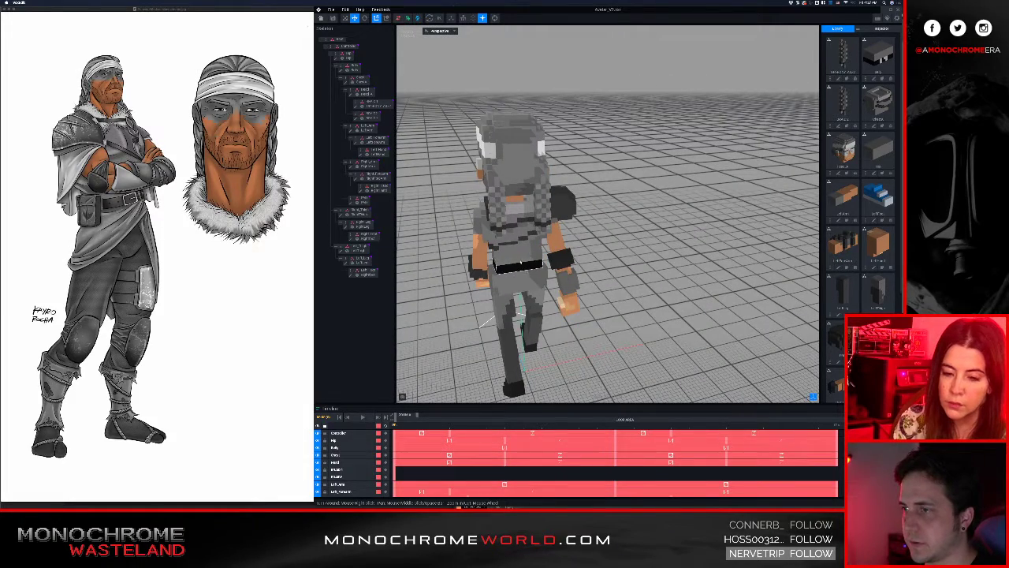
{"action": "left_click", "coordinate": [520, 263]}
{"action": "right_click_drag", "start_coordinate": [494, 263], "coordinate": [547, 217]}
{"action": "scroll", "coordinate": [527, 238], "scroll_direction": "up", "scroll_amount": 5}
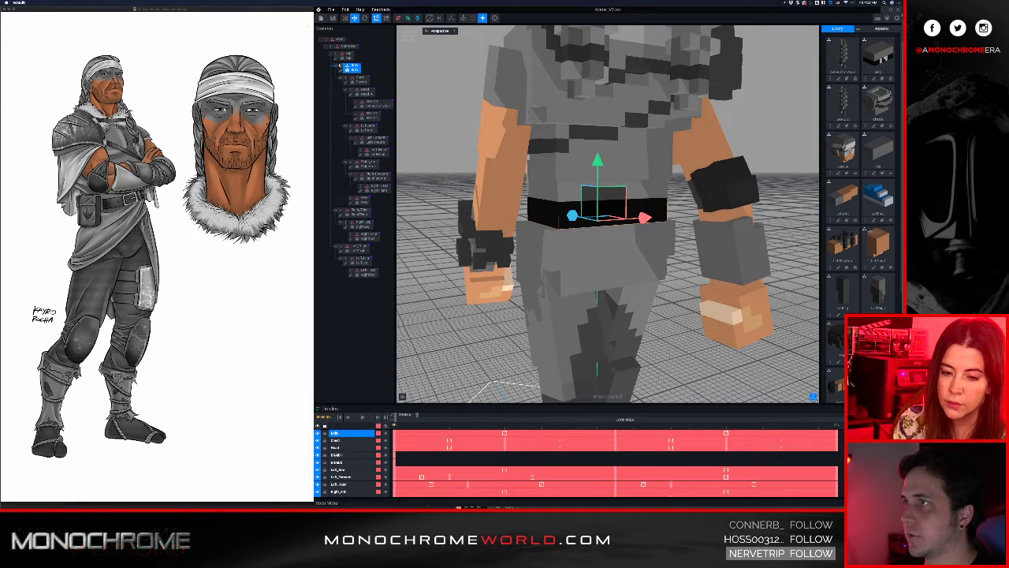
{"action": "right_click", "coordinate": [342, 67]}
{"action": "left_click", "coordinate": [360, 76]}
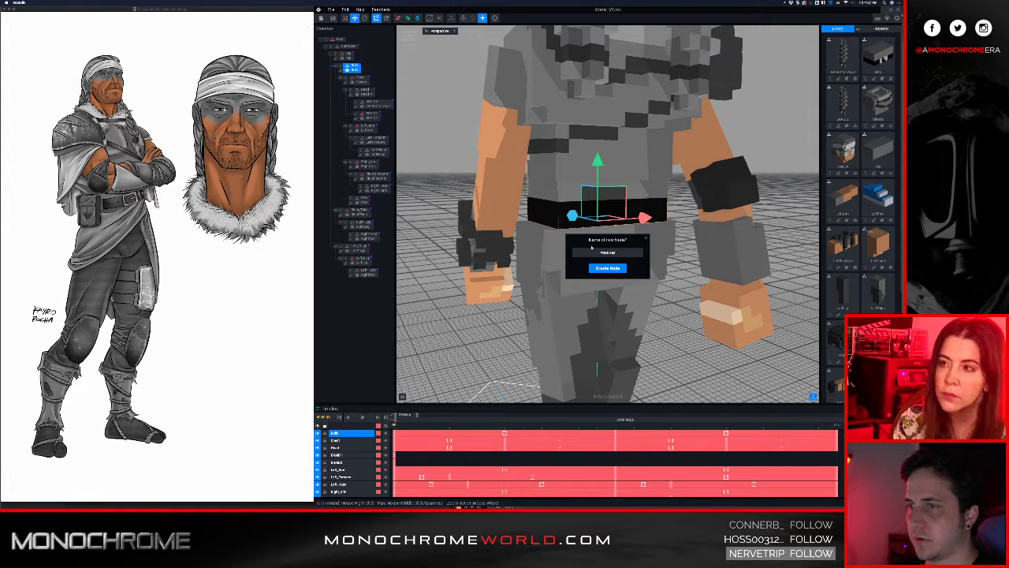
{"action": "key", "text": "Return"}
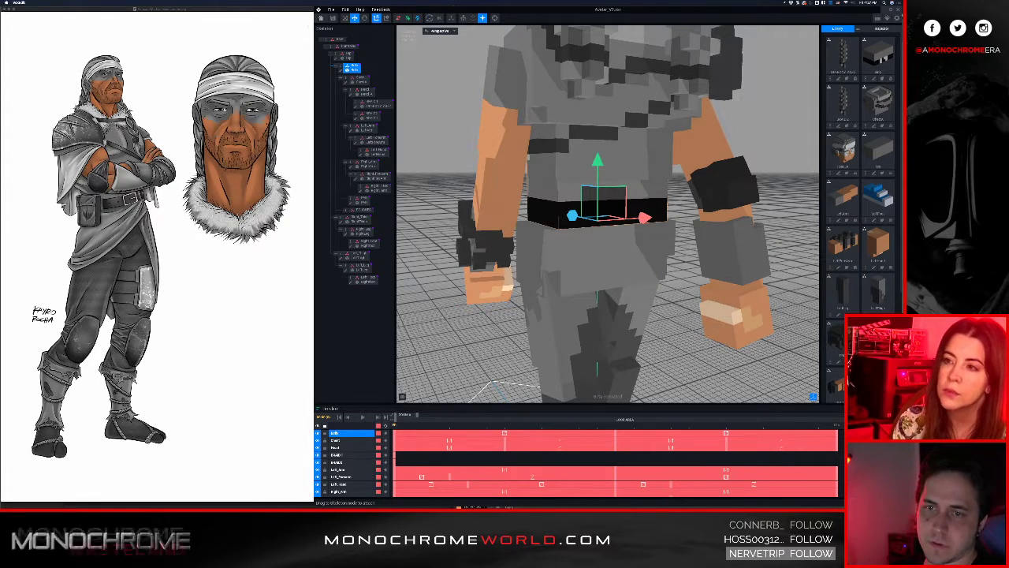
{"action": "left_click_drag", "start_coordinate": [876, 339], "coordinate": [628, 182]}
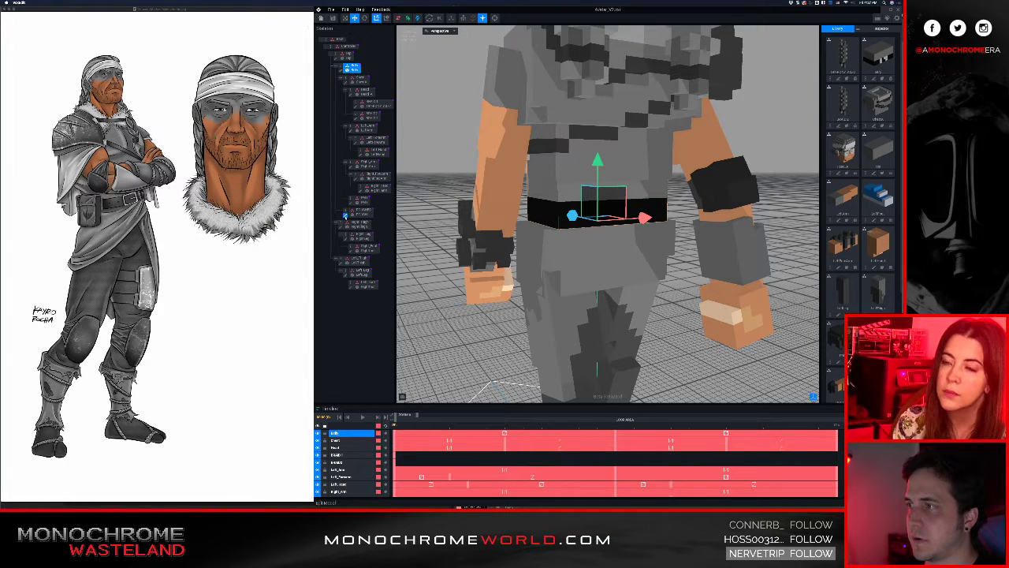
Open the pouch model for editing and raise its pivot to about the top of the pouch box
{"action": "double_click", "coordinate": [345, 214]}
{"action": "scroll", "coordinate": [473, 244], "scroll_direction": "down", "scroll_amount": 6}
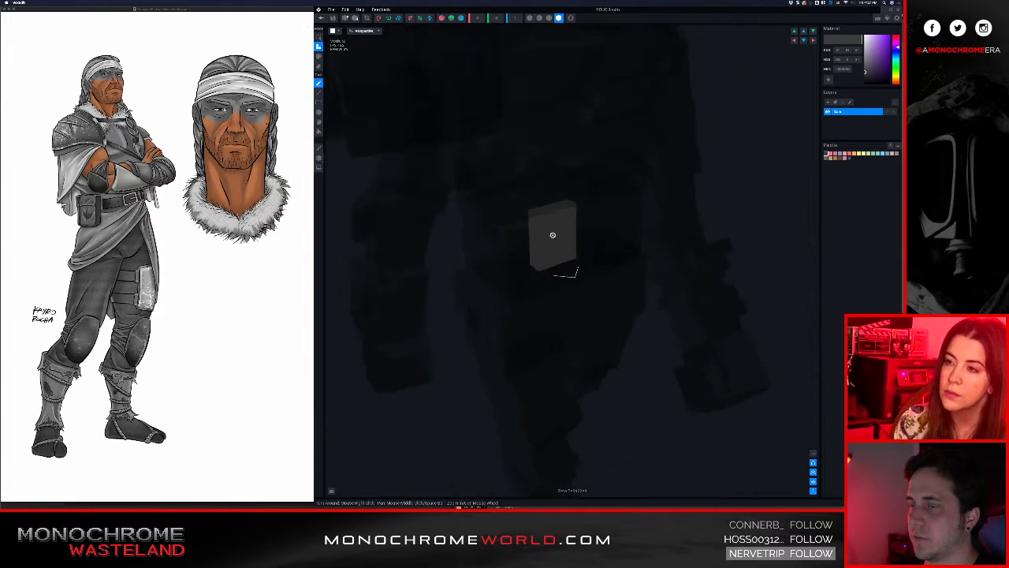
{"action": "right_click_drag", "start_coordinate": [553, 235], "coordinate": [520, 281]}
{"action": "left_click", "coordinate": [319, 158]}
{"action": "scroll", "coordinate": [494, 231], "scroll_direction": "down", "scroll_amount": 2}
{"action": "right_click_drag", "start_coordinate": [543, 250], "coordinate": [484, 233]}
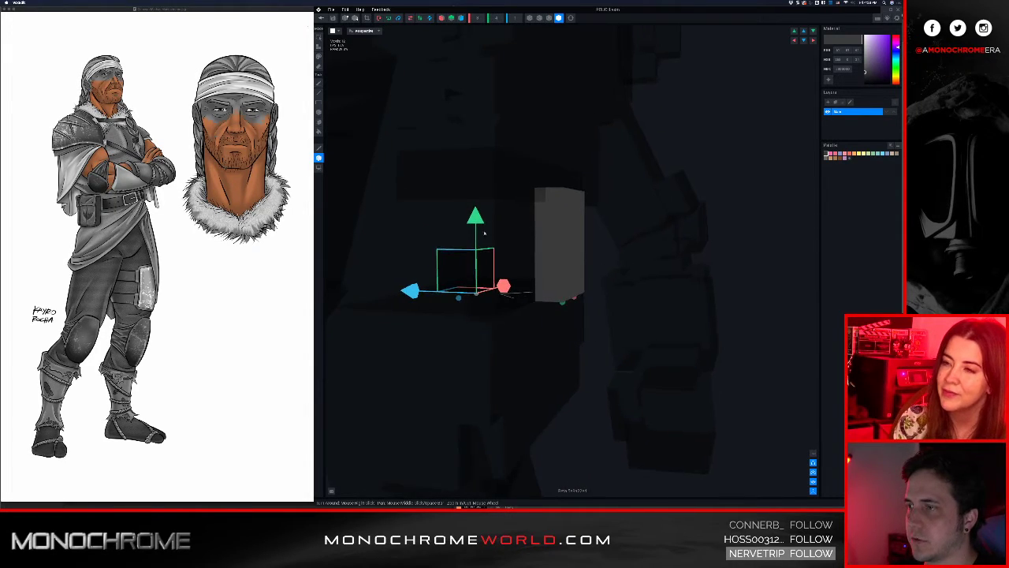
{"action": "left_click_drag", "start_coordinate": [475, 218], "coordinate": [476, 119]}
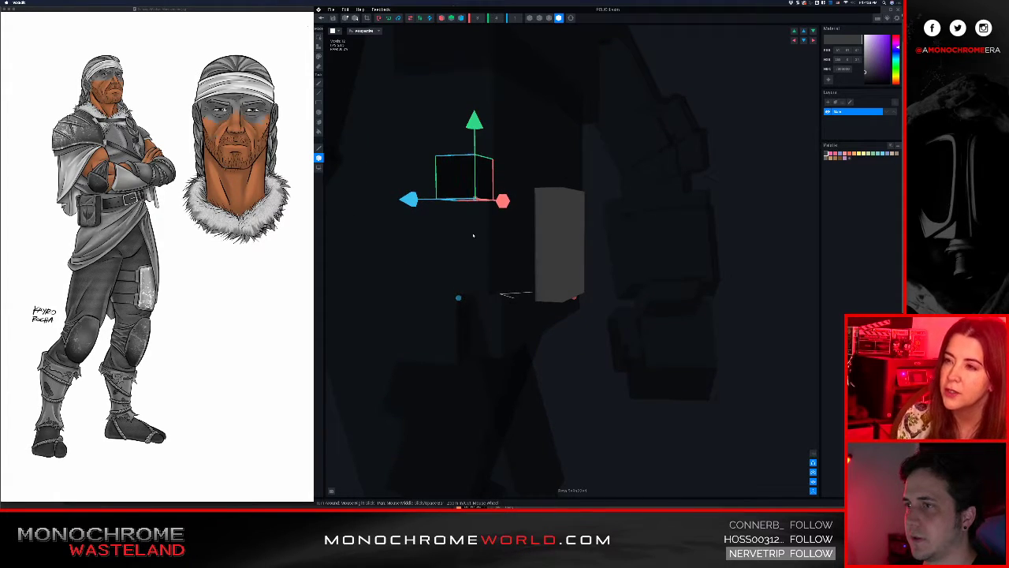
Shift the pivot sideways along the pouch's width, save the model's changes, and return to the rigged character scene
{"action": "right_click_drag", "start_coordinate": [473, 234], "coordinate": [539, 251]}
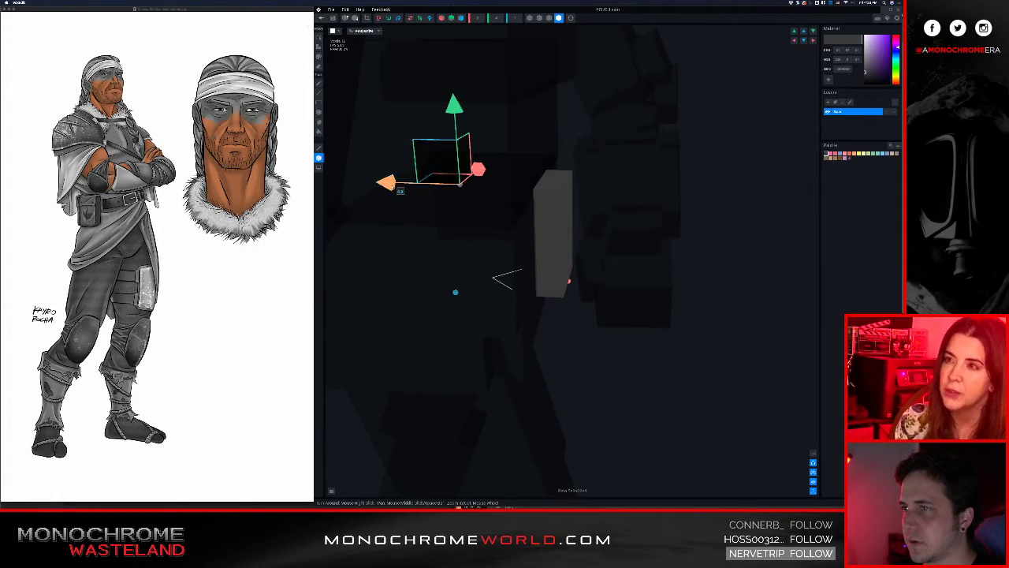
{"action": "right_click_drag", "start_coordinate": [540, 246], "coordinate": [519, 231]}
{"action": "scroll", "coordinate": [511, 230], "scroll_direction": "down", "scroll_amount": 5}
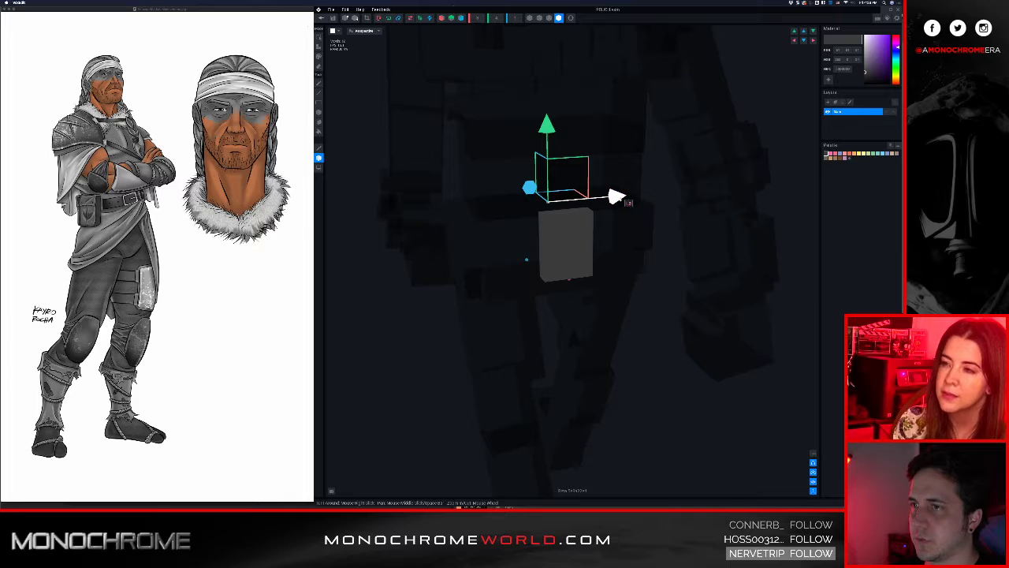
{"action": "right_click_drag", "start_coordinate": [628, 203], "coordinate": [671, 202]}
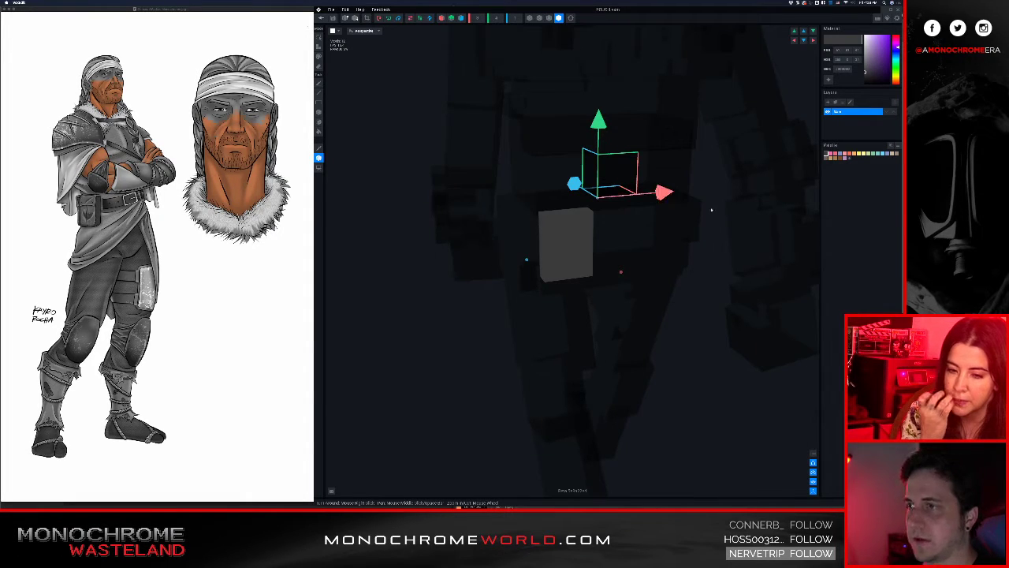
{"action": "mouse_move", "coordinate": [541, 246]}
{"action": "right_mouse_down"}
{"action": "mouse_move", "coordinate": [520, 247]}
{"action": "mouse_move", "coordinate": [552, 246]}
{"action": "mouse_move", "coordinate": [528, 244]}
{"action": "mouse_move", "coordinate": [542, 249]}
{"action": "right_mouse_up"}
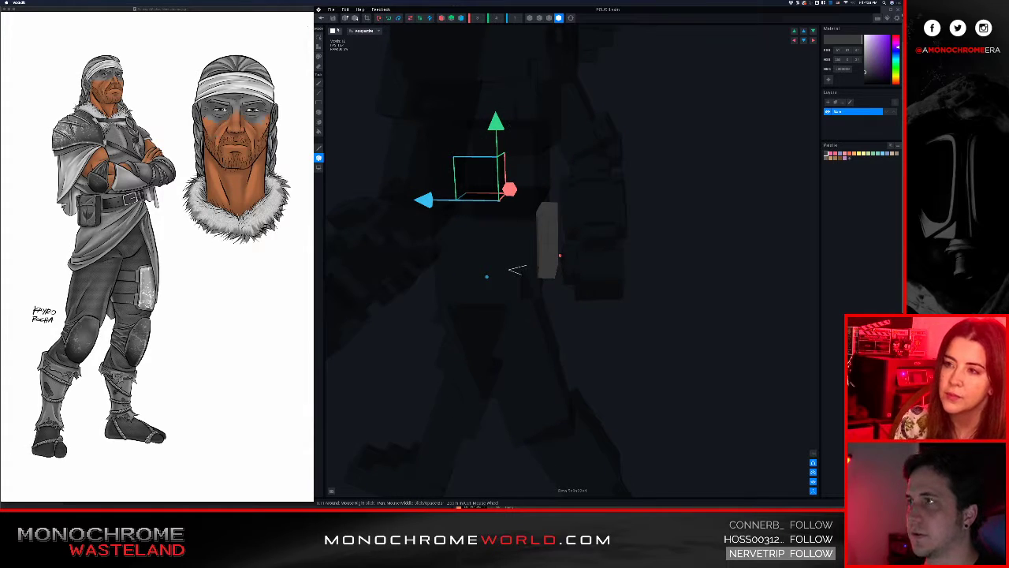
{"action": "left_click", "coordinate": [324, 18]}
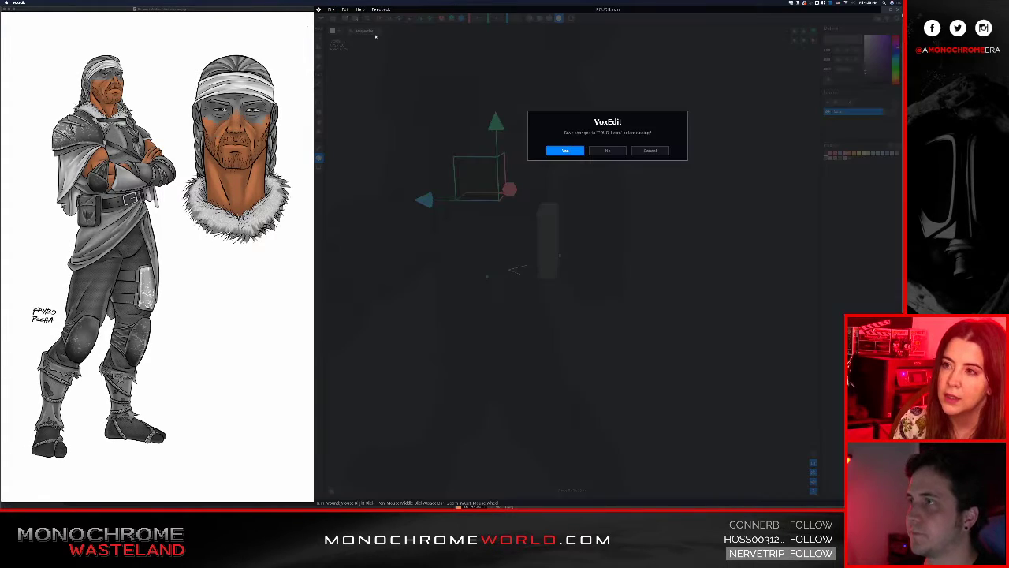
{"action": "left_click", "coordinate": [564, 150]}
Play the walk animation and examine how the pouch sits against the hips and belt from several angles
{"action": "scroll", "coordinate": [577, 179], "scroll_direction": "up", "scroll_amount": 5}
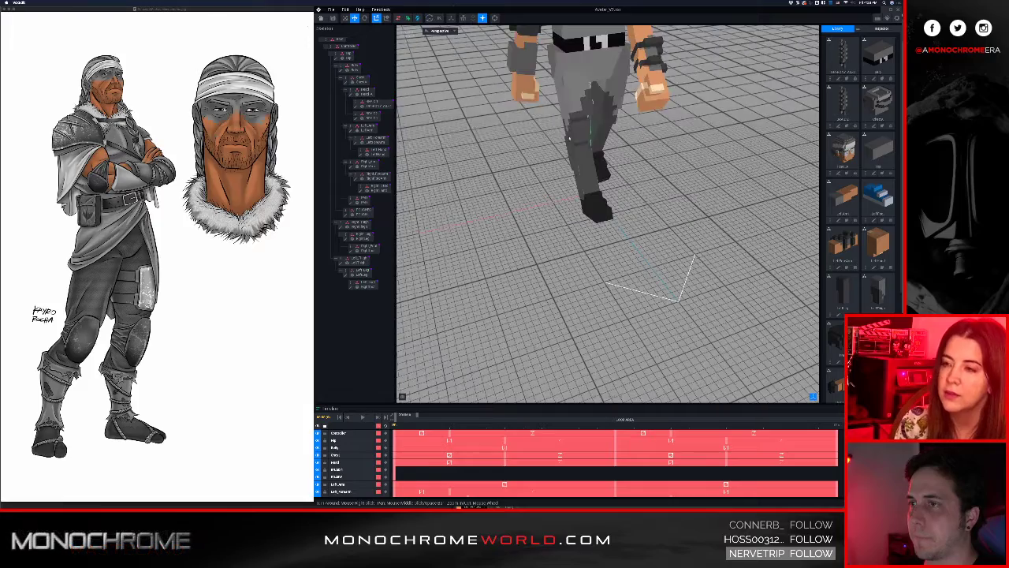
{"action": "right_click_drag", "start_coordinate": [577, 179], "coordinate": [576, 179]}
{"action": "scroll", "coordinate": [614, 280], "scroll_direction": "up", "scroll_amount": 5}
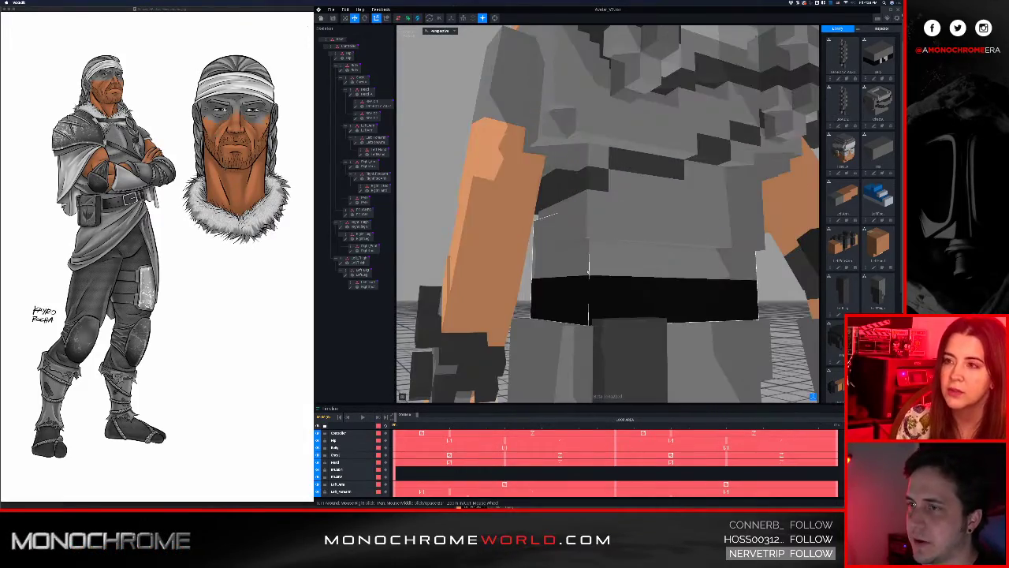
{"action": "right_click_drag", "start_coordinate": [614, 279], "coordinate": [615, 278]}
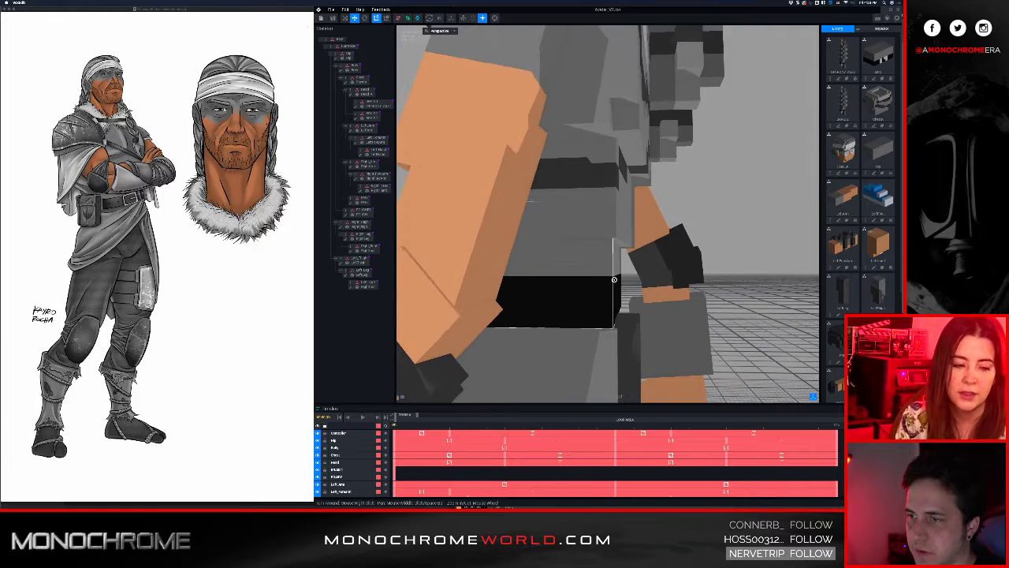
{"action": "middle_click_drag", "start_coordinate": [614, 277], "coordinate": [532, 268]}
{"action": "scroll", "coordinate": [531, 269], "scroll_direction": "down", "scroll_amount": 1}
{"action": "right_click_drag", "start_coordinate": [525, 262], "coordinate": [525, 261]}
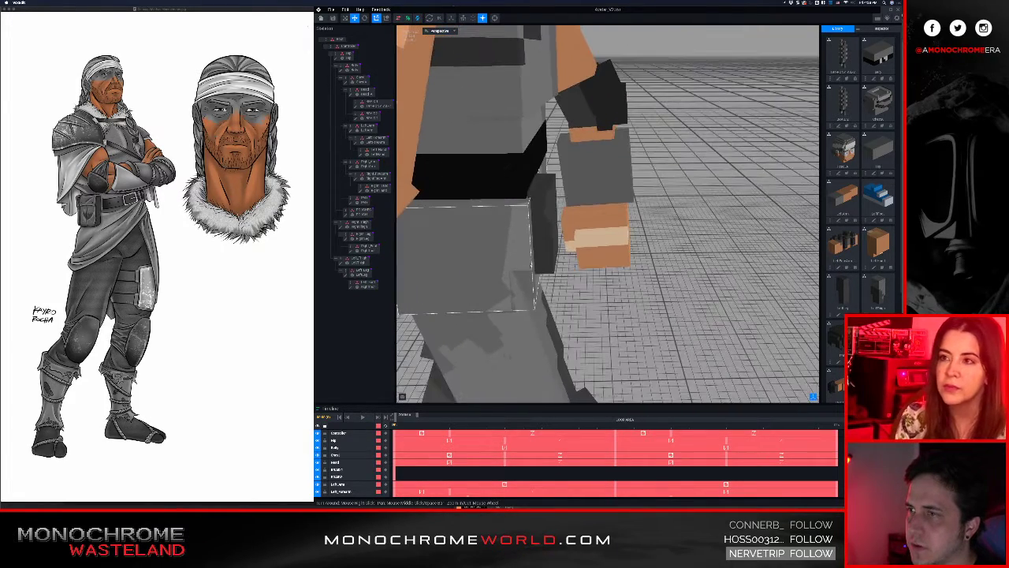
{"action": "key", "text": "space"}
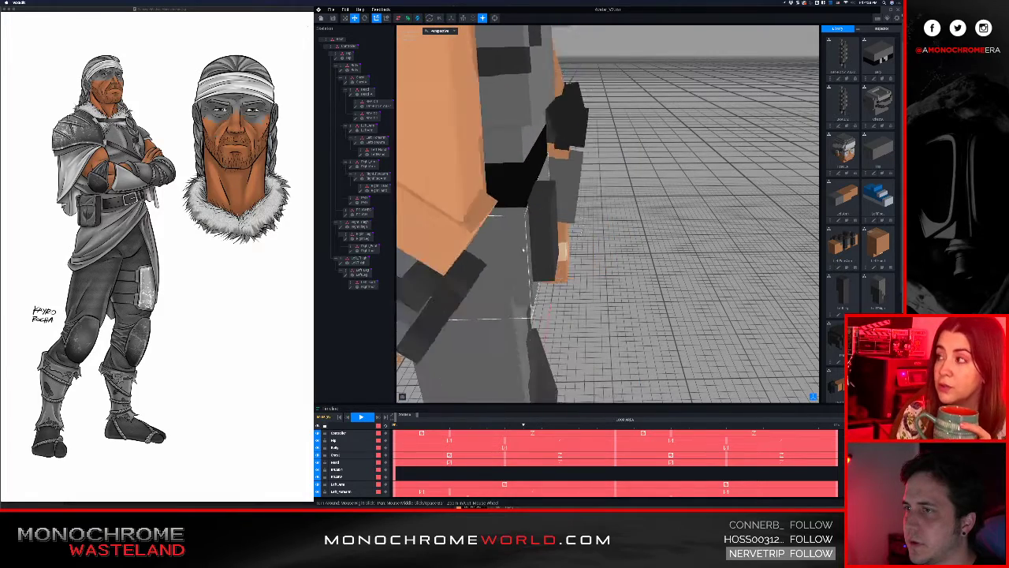
{"action": "right_click_drag", "start_coordinate": [524, 248], "coordinate": [522, 245]}
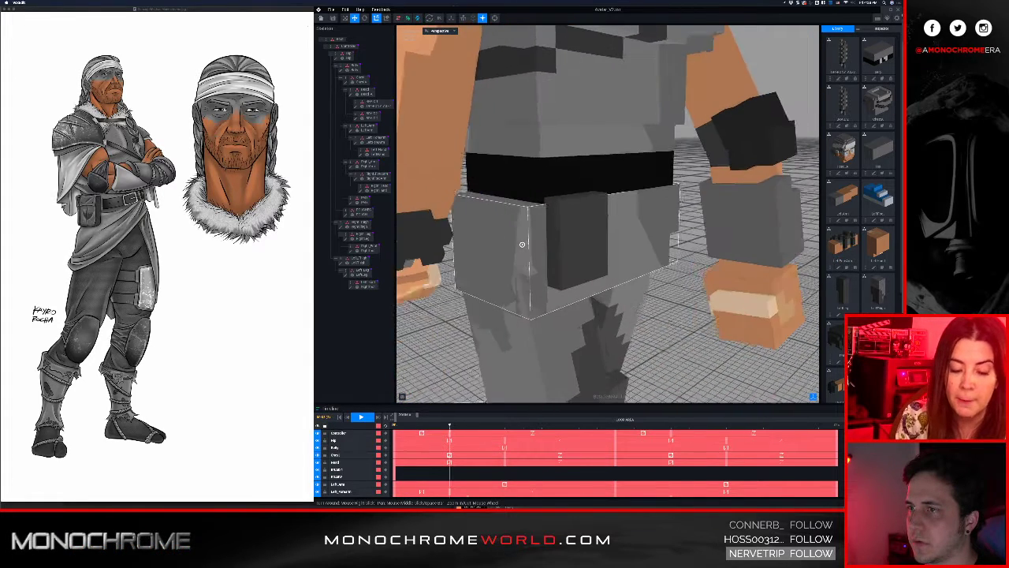
Reopen the pouch model, set its width to 6 voxels, and add a second, narrower pouch box beside the first
{"action": "left_click", "coordinate": [576, 226]}
{"action": "right_click_drag", "start_coordinate": [577, 226], "coordinate": [574, 226]}
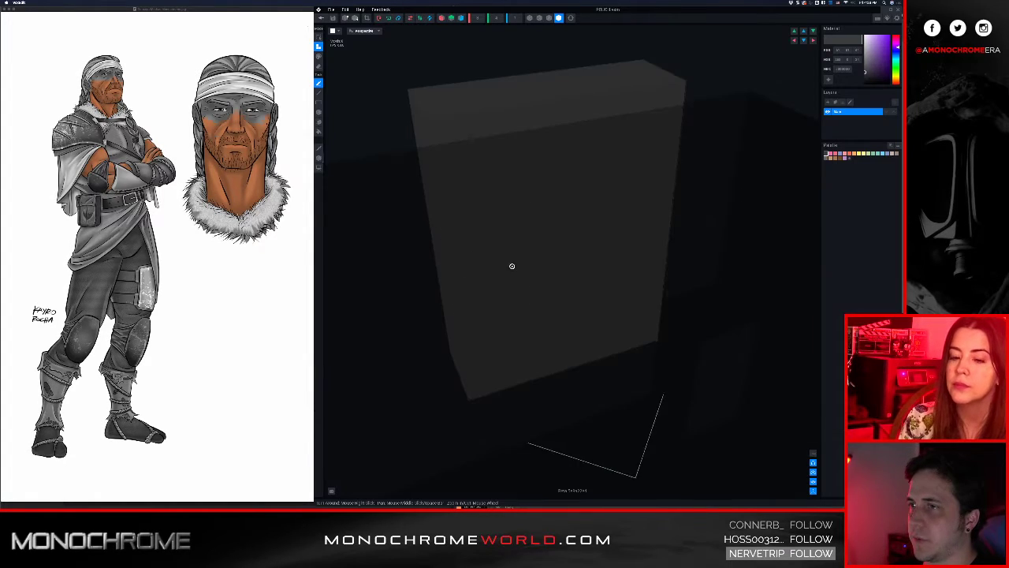
{"action": "right_click_drag", "start_coordinate": [512, 266], "coordinate": [591, 244]}
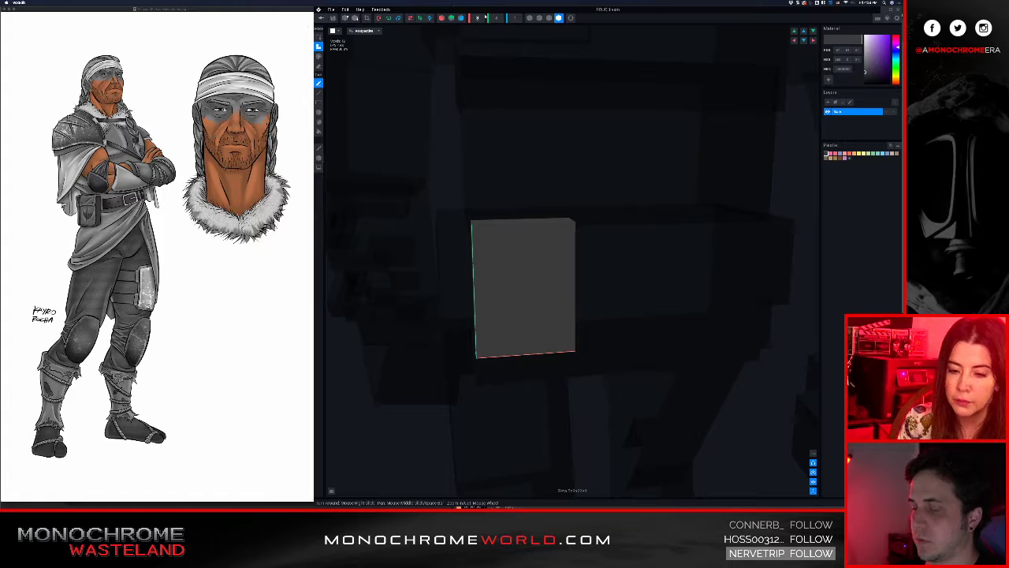
{"action": "type", "text": "6"}
{"action": "key", "text": "Return"}
{"action": "mouse_move", "coordinate": [552, 254]}
{"action": "left_mouse_down"}
{"action": "mouse_move", "coordinate": [578, 324]}
{"action": "mouse_move", "coordinate": [551, 311]}
{"action": "mouse_move", "coordinate": [574, 270]}
{"action": "mouse_move", "coordinate": [557, 254]}
{"action": "left_mouse_up"}
{"action": "right_click_drag", "start_coordinate": [517, 311], "coordinate": [520, 305]}
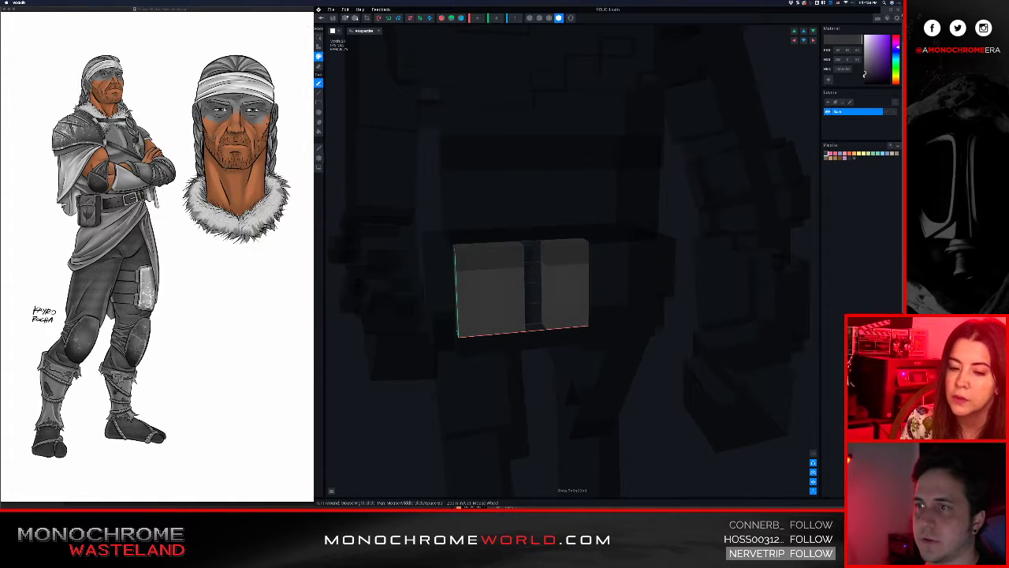
Darken the pouches' colour, save the model's changes, and check both pouches on the rigged character's waist
{"action": "left_click_drag", "start_coordinate": [864, 75], "coordinate": [860, 78]}
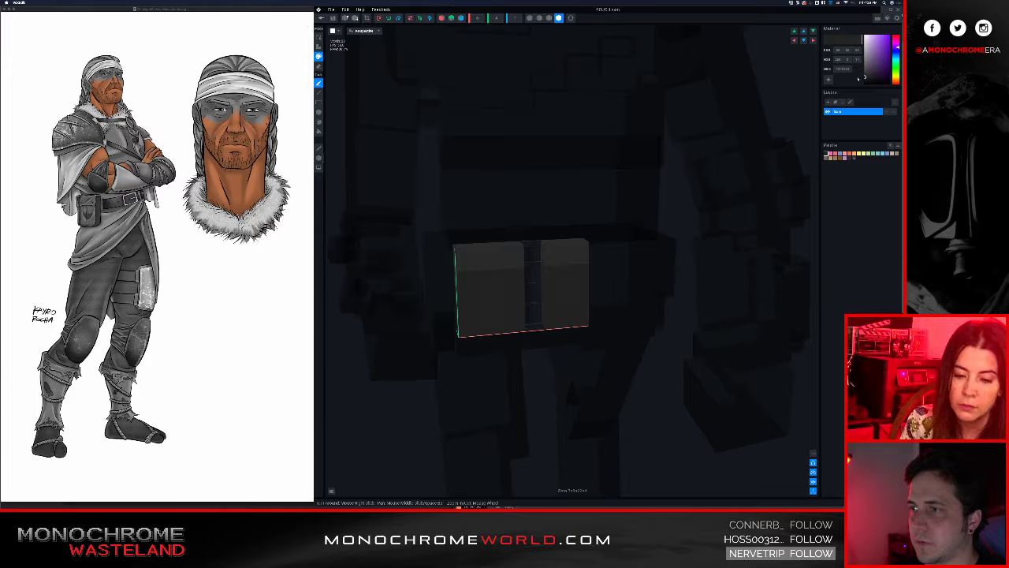
{"action": "left_click", "coordinate": [322, 18]}
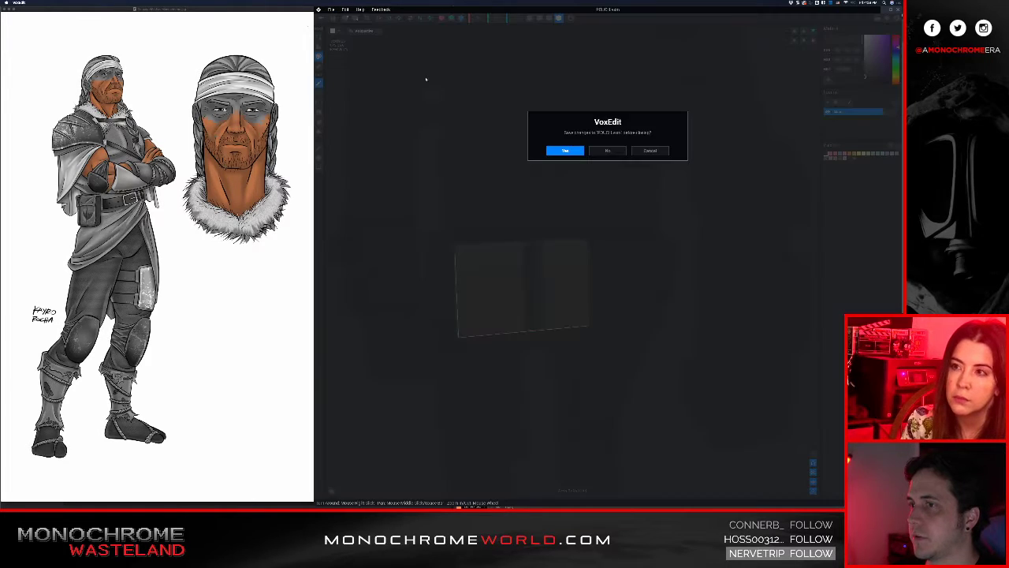
{"action": "left_click", "coordinate": [564, 151]}
{"action": "scroll", "coordinate": [597, 167], "scroll_direction": "up", "scroll_amount": 5}
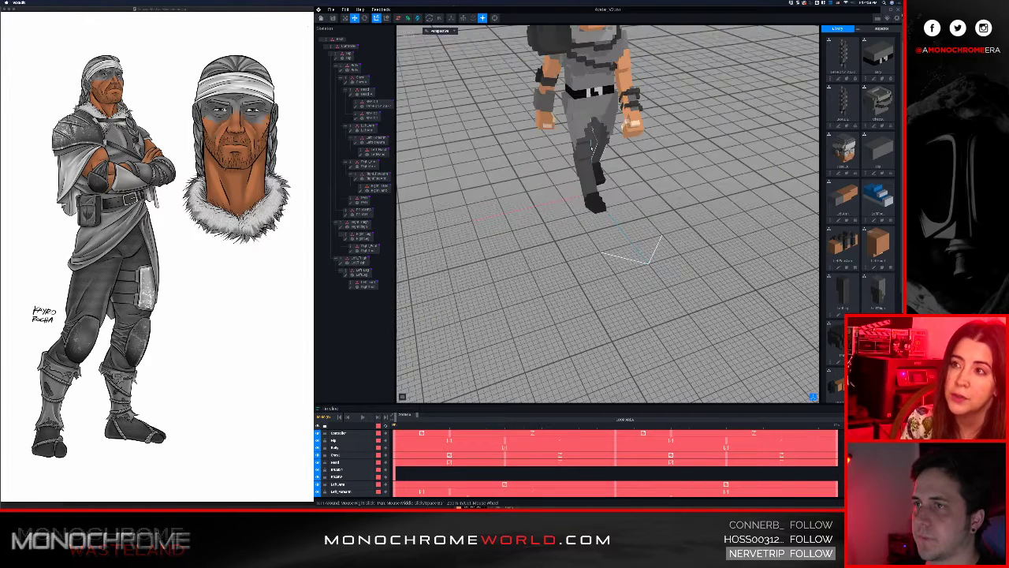
{"action": "middle_click_drag", "start_coordinate": [595, 99], "coordinate": [583, 184]}
{"action": "scroll", "coordinate": [583, 184], "scroll_direction": "up", "scroll_amount": 3}
{"action": "right_click_drag", "start_coordinate": [583, 183], "coordinate": [602, 181]}
{"action": "scroll", "coordinate": [601, 180], "scroll_direction": "up", "scroll_amount": 5}
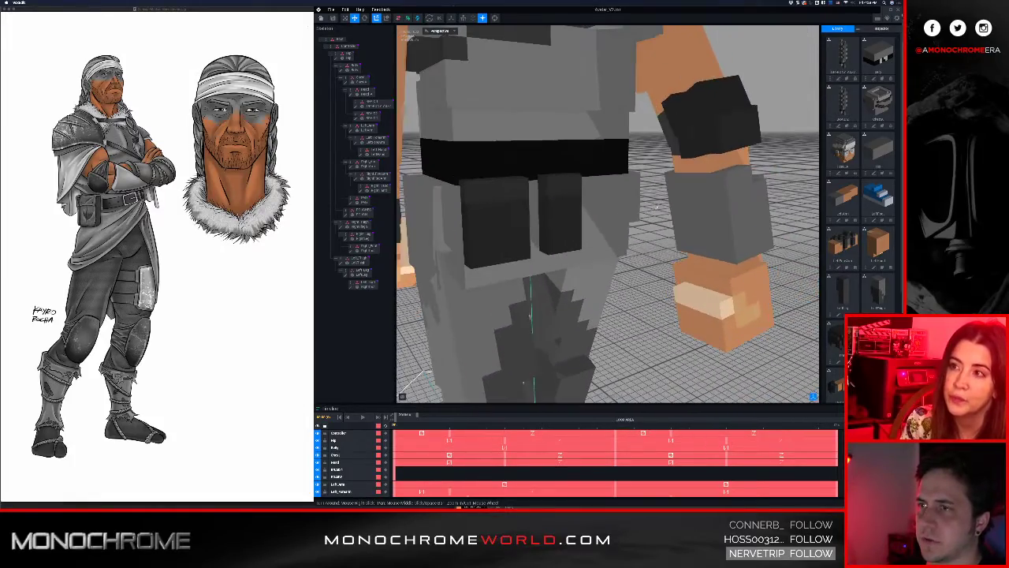
{"action": "right_click_drag", "start_coordinate": [544, 226], "coordinate": [550, 227]}
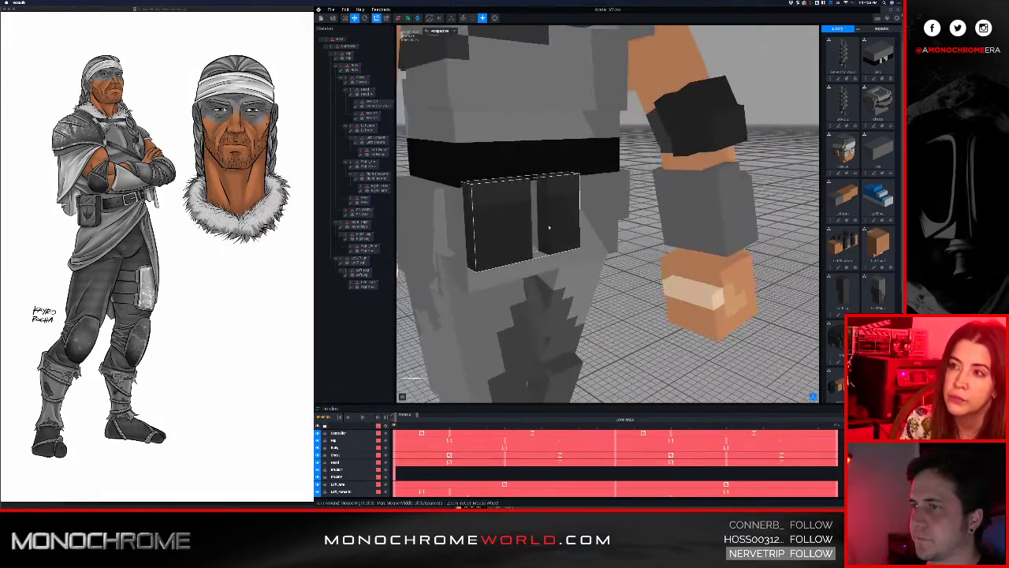
Reopen the pouch model and lower its pivot to raise the pouches toward the belt
{"action": "left_click", "coordinate": [345, 215]}
{"action": "mouse_move", "coordinate": [491, 246]}
{"action": "right_mouse_down"}
{"action": "mouse_move", "coordinate": [406, 249]}
{"action": "mouse_move", "coordinate": [415, 248]}
{"action": "right_mouse_up"}
{"action": "middle_click_drag", "start_coordinate": [331, 285], "coordinate": [395, 285]}
{"action": "scroll", "coordinate": [383, 292], "scroll_direction": "down", "scroll_amount": 5}
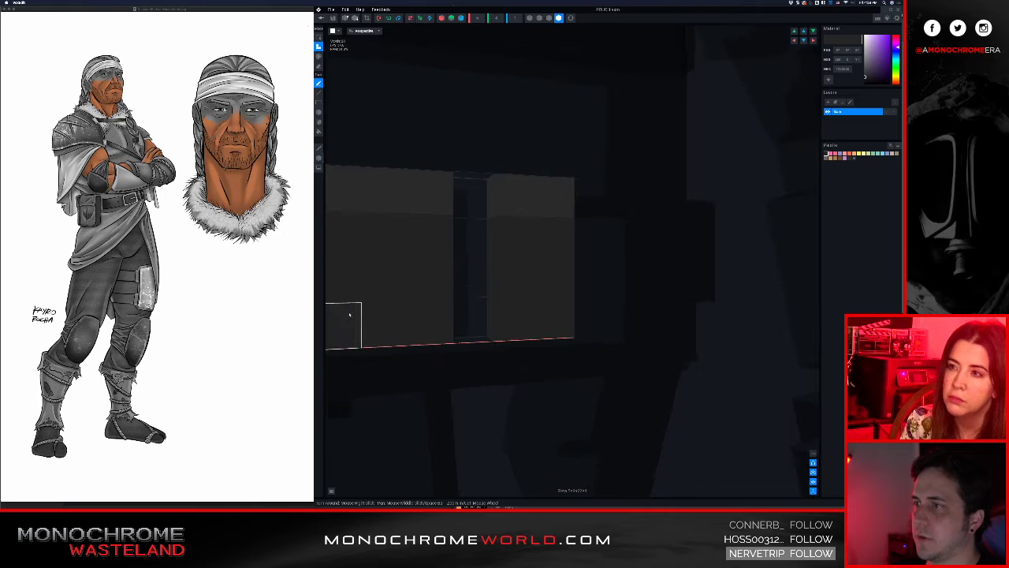
{"action": "middle_click_drag", "start_coordinate": [352, 313], "coordinate": [449, 319]}
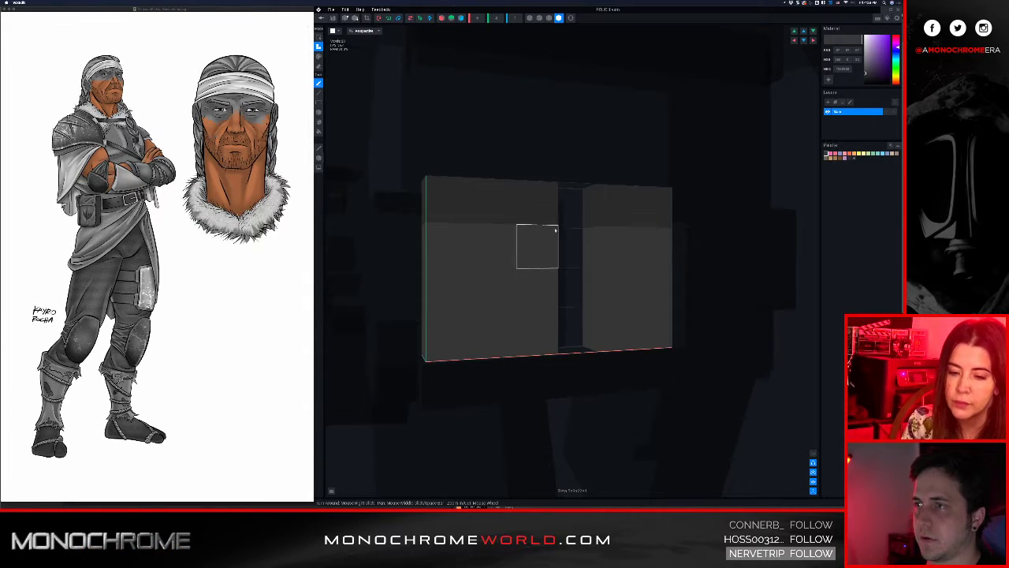
{"action": "scroll", "coordinate": [555, 230], "scroll_direction": "down", "scroll_amount": 3}
{"action": "left_click", "coordinate": [319, 158]}
{"action": "right_click_drag", "start_coordinate": [447, 225], "coordinate": [448, 225]}
{"action": "right_click_drag", "start_coordinate": [379, 146], "coordinate": [403, 142]}
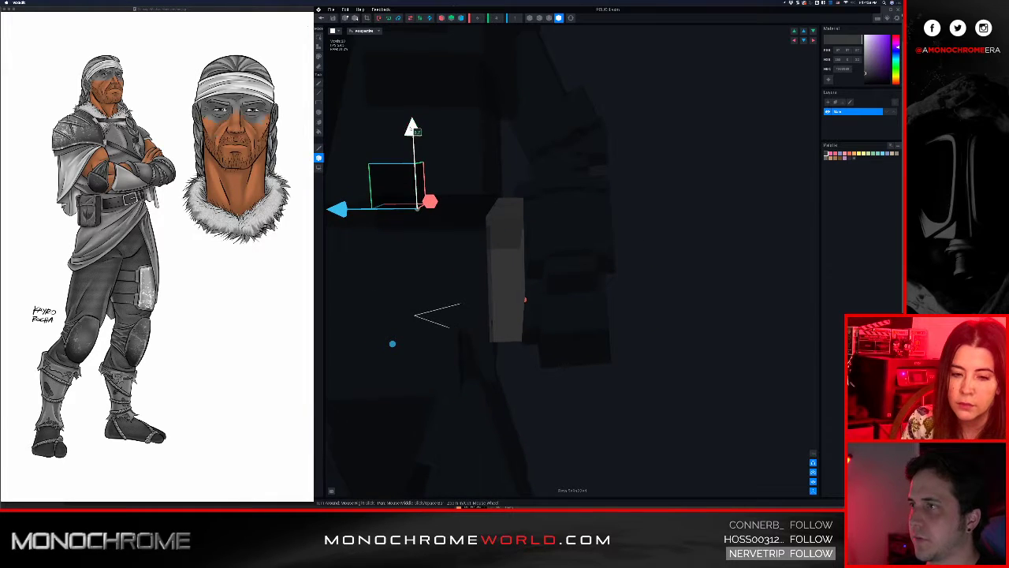
{"action": "left_click_drag", "start_coordinate": [411, 131], "coordinate": [411, 162]}
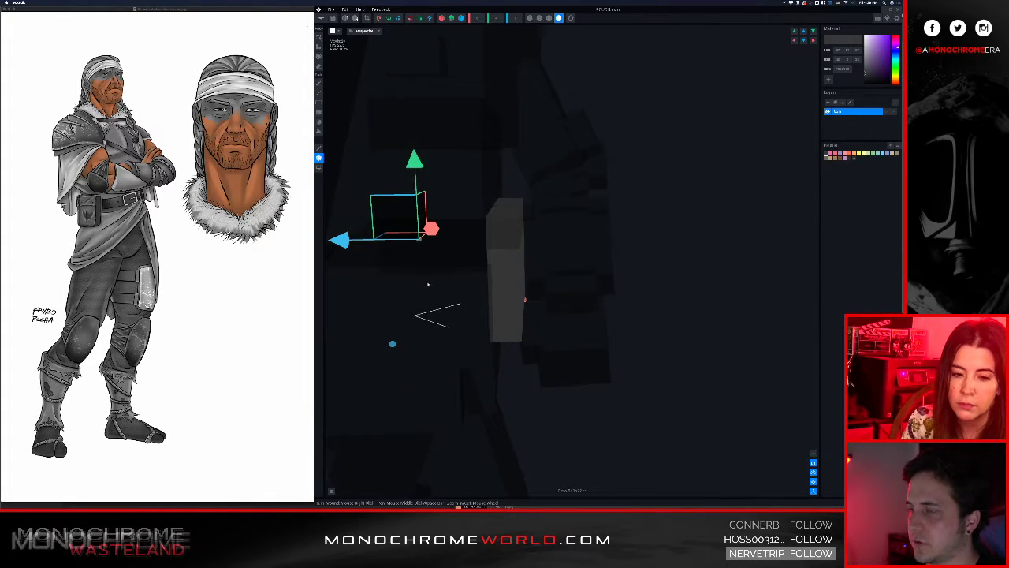
Lower the pivot a little further against the belt outline, save the model's changes, and return to the rigged character
{"action": "right_click_drag", "start_coordinate": [428, 284], "coordinate": [449, 224]}
{"action": "mouse_move", "coordinate": [402, 175]}
{"action": "left_mouse_down"}
{"action": "mouse_move", "coordinate": [401, 160]}
{"action": "mouse_move", "coordinate": [402, 189]}
{"action": "left_mouse_up"}
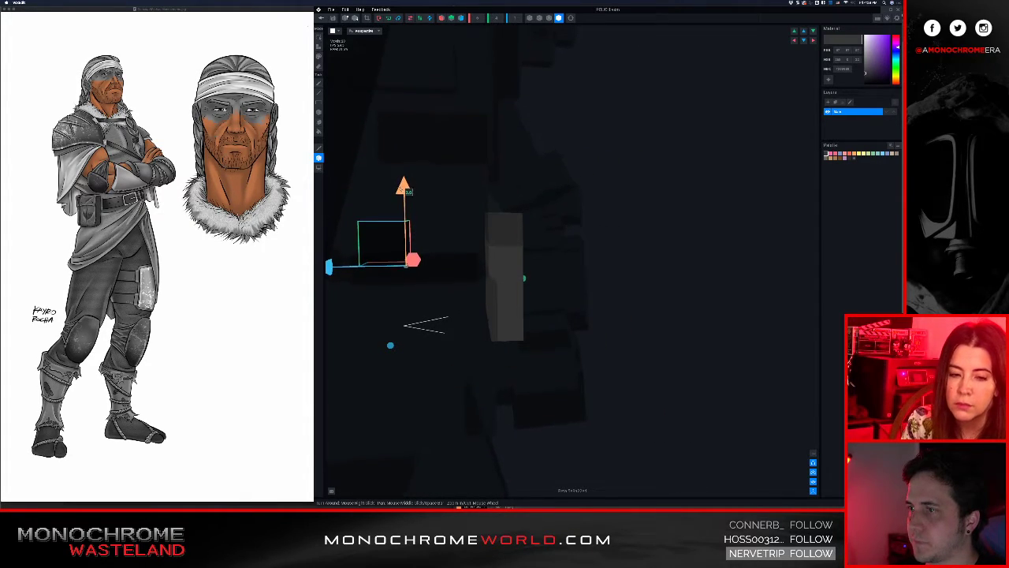
{"action": "right_click_drag", "start_coordinate": [446, 224], "coordinate": [448, 224]}
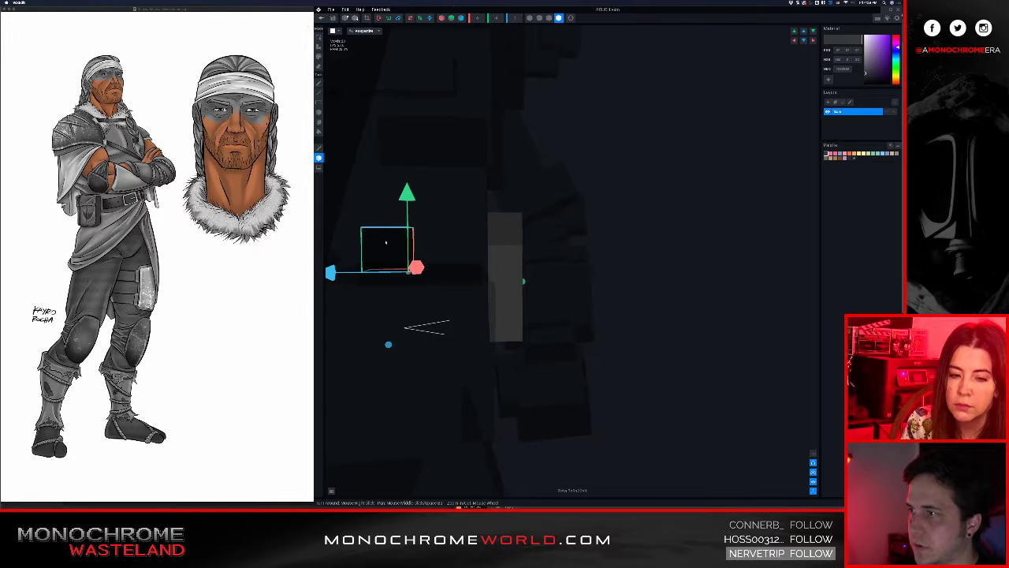
{"action": "left_click_drag", "start_coordinate": [331, 272], "coordinate": [331, 272]}
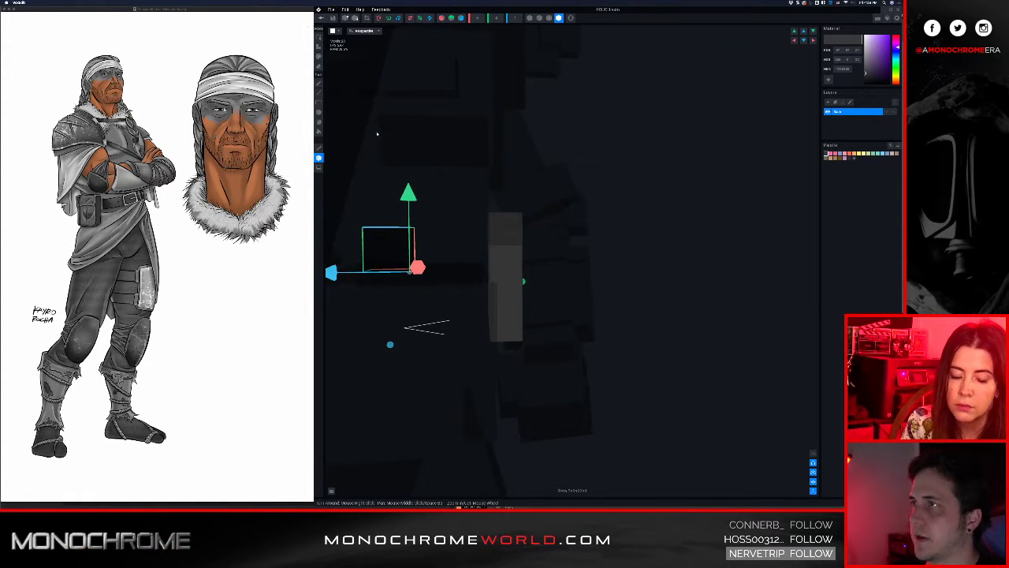
{"action": "left_click", "coordinate": [323, 18]}
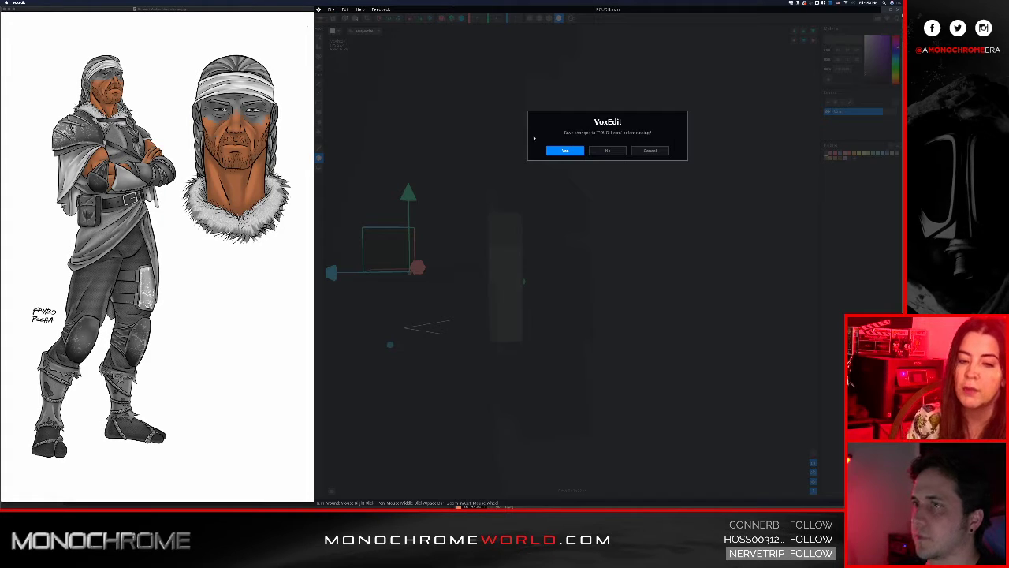
{"action": "left_click", "coordinate": [569, 150]}
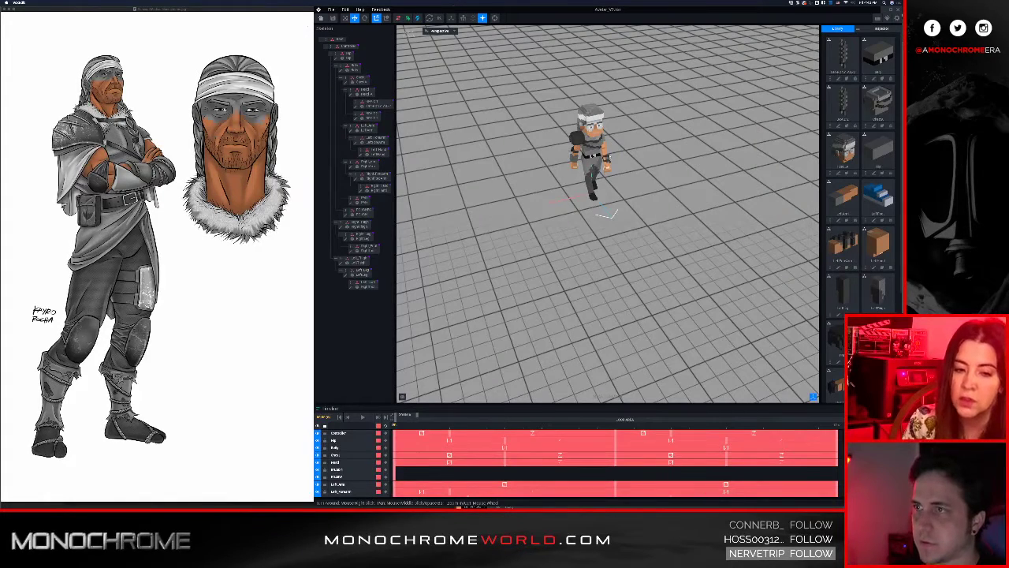
Play the animation again and examine how the two pouches overlap the belt at the character's waist
{"action": "middle_click_drag", "start_coordinate": [603, 158], "coordinate": [601, 218]}
{"action": "scroll", "coordinate": [602, 218], "scroll_direction": "up", "scroll_amount": 5}
{"action": "right_click_drag", "start_coordinate": [602, 217], "coordinate": [638, 226]}
{"action": "scroll", "coordinate": [653, 232], "scroll_direction": "up", "scroll_amount": 5}
{"action": "key", "text": "space"}
{"action": "scroll", "coordinate": [635, 220], "scroll_direction": "up", "scroll_amount": 5}
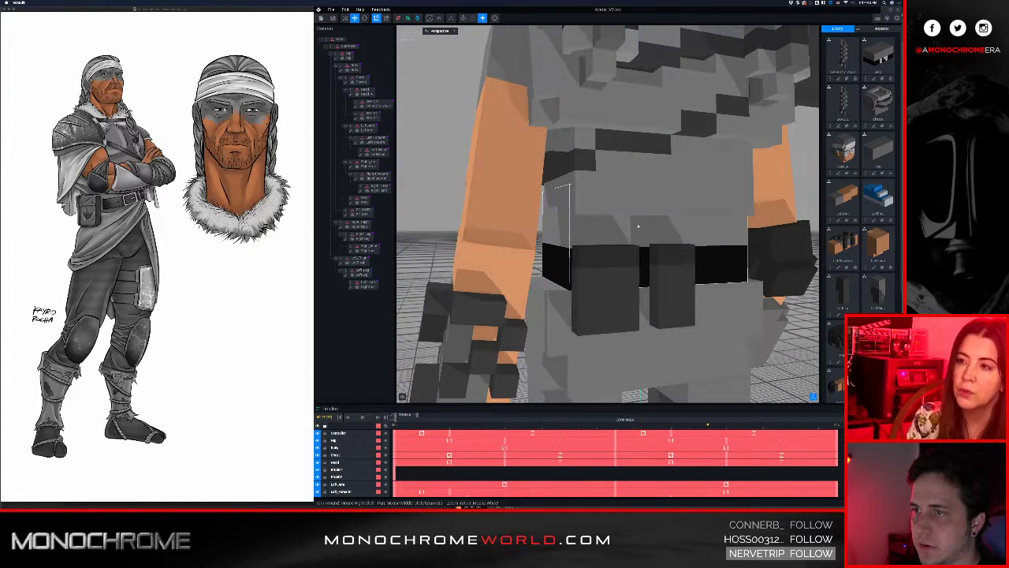
{"action": "left_click", "coordinate": [369, 176]}
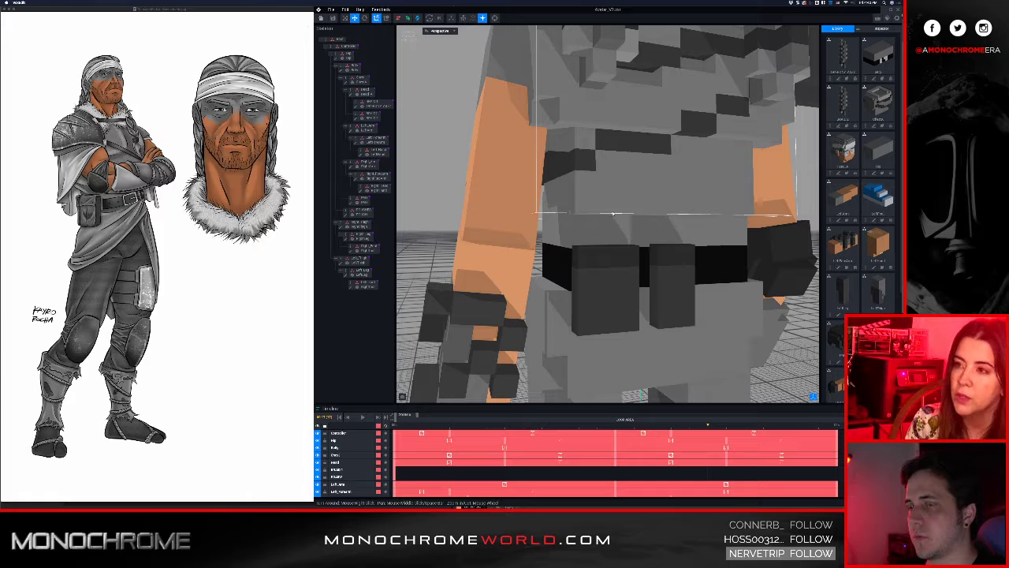
{"action": "left_click", "coordinate": [607, 316]}
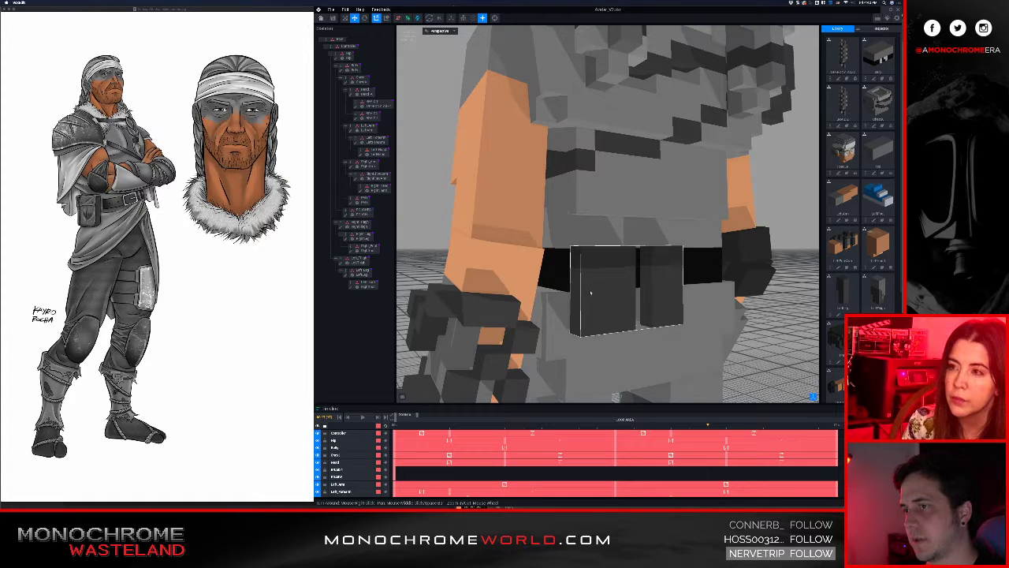
Reopen the pouch model, lower its pivot once more, and save the changes on returning to the rigged character
{"action": "left_click", "coordinate": [345, 216]}
{"action": "scroll", "coordinate": [502, 258], "scroll_direction": "down", "scroll_amount": 3}
{"action": "right_click_drag", "start_coordinate": [504, 255], "coordinate": [515, 271]}
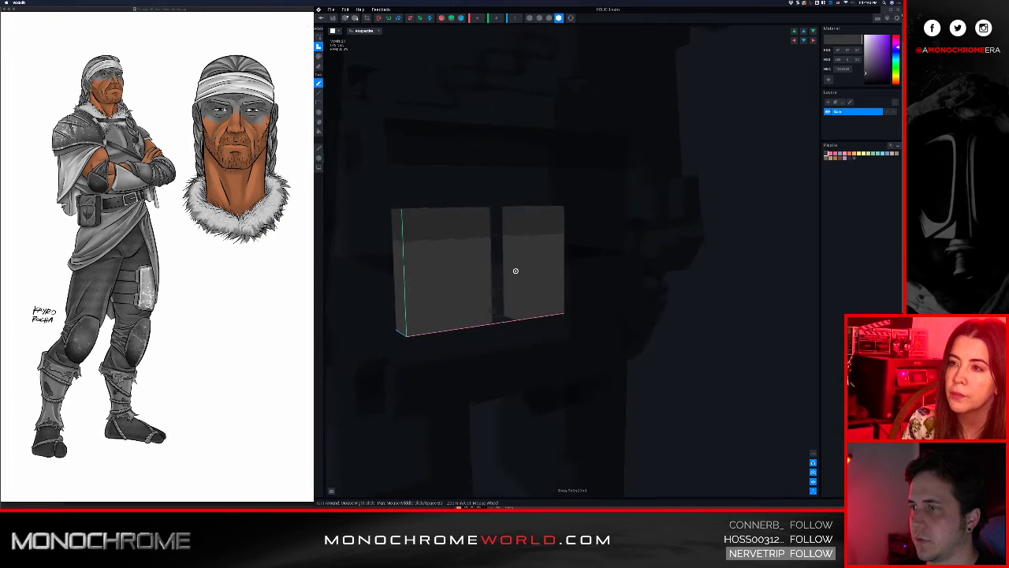
{"action": "left_click", "coordinate": [318, 158]}
{"action": "left_click_drag", "start_coordinate": [490, 184], "coordinate": [490, 209]}
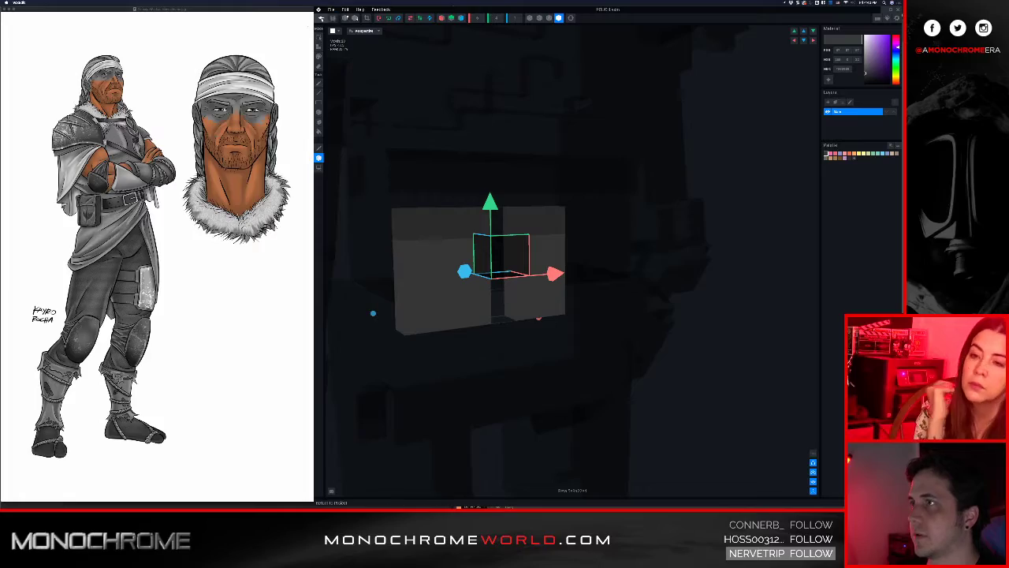
{"action": "left_click", "coordinate": [321, 18]}
{"action": "left_click", "coordinate": [566, 151]}
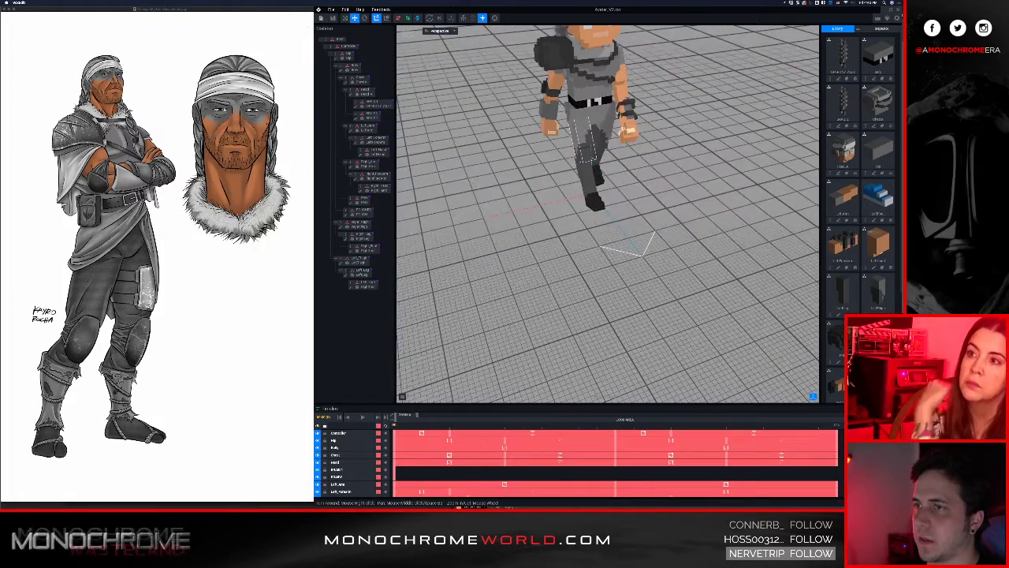
Play the walking animation and check the raised pouches on the belt from behind and the character from the front
{"action": "right_click_drag", "start_coordinate": [589, 154], "coordinate": [627, 196]}
{"action": "scroll", "coordinate": [628, 197], "scroll_direction": "up", "scroll_amount": 4}
{"action": "key", "text": "space"}
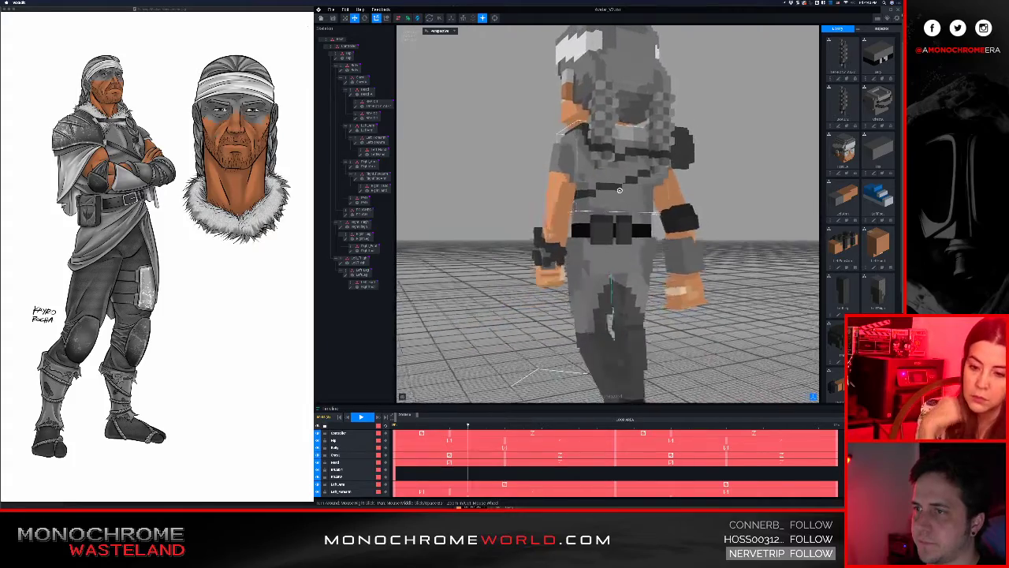
{"action": "scroll", "coordinate": [626, 199], "scroll_direction": "up", "scroll_amount": 3}
{"action": "right_click_drag", "start_coordinate": [625, 201], "coordinate": [631, 209]}
{"action": "scroll", "coordinate": [631, 209], "scroll_direction": "down", "scroll_amount": 10}
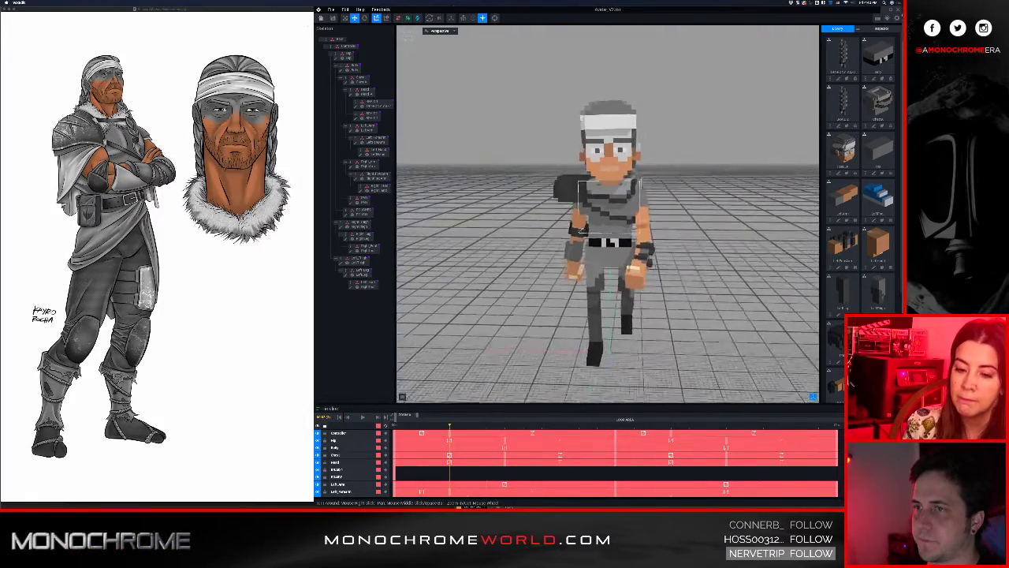
{"action": "key", "text": "space"}
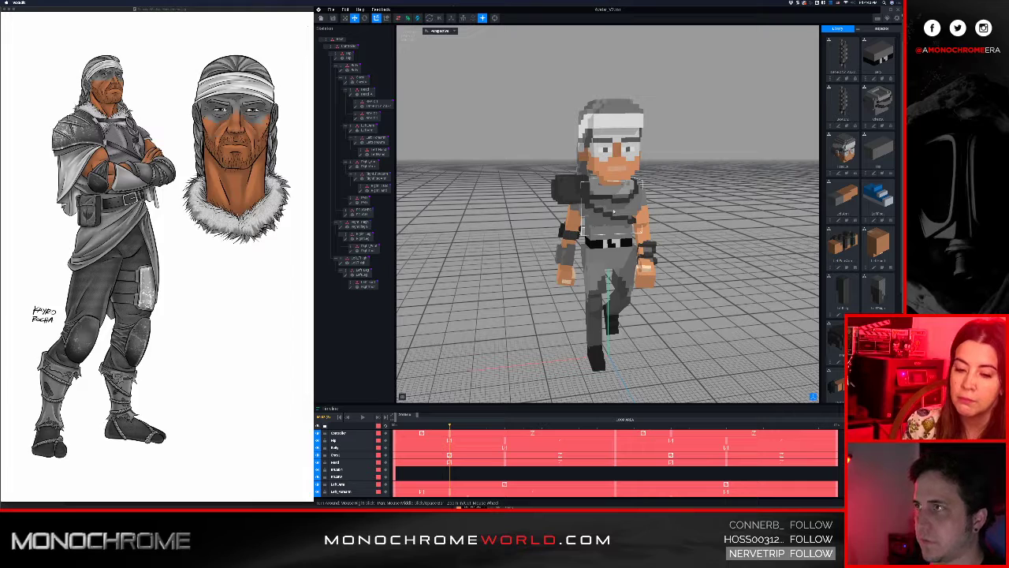
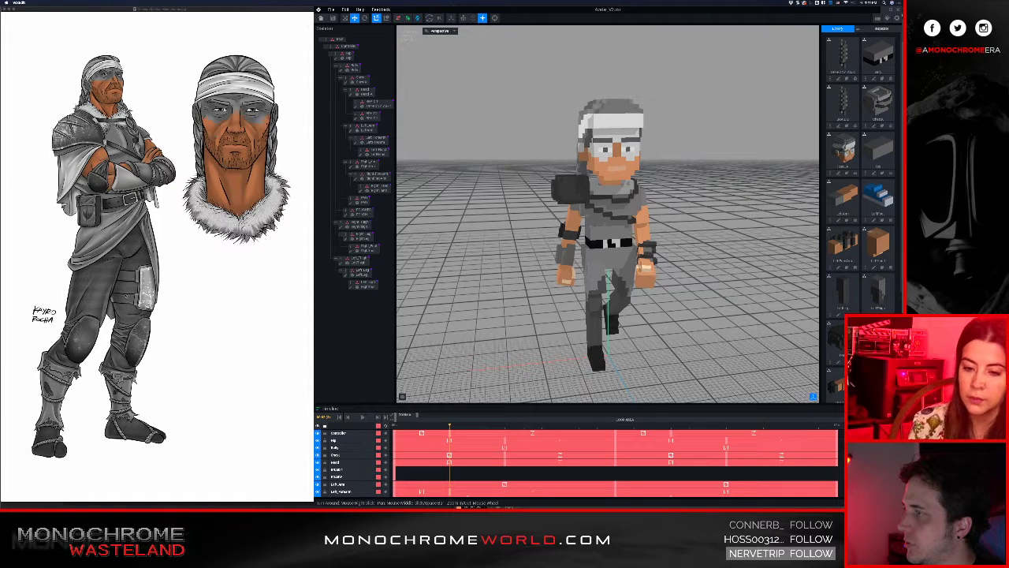
Replay the walk briefly and examine the character's front, from the belt down to the legs and feet
{"action": "scroll", "coordinate": [615, 301], "scroll_direction": "up", "scroll_amount": 5}
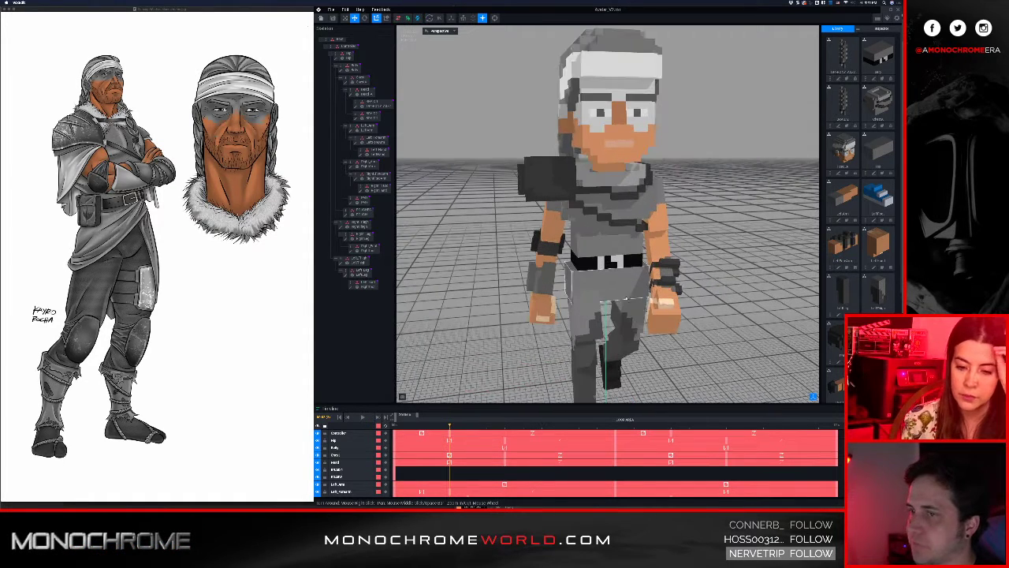
{"action": "scroll", "coordinate": [629, 303], "scroll_direction": "down", "scroll_amount": 2}
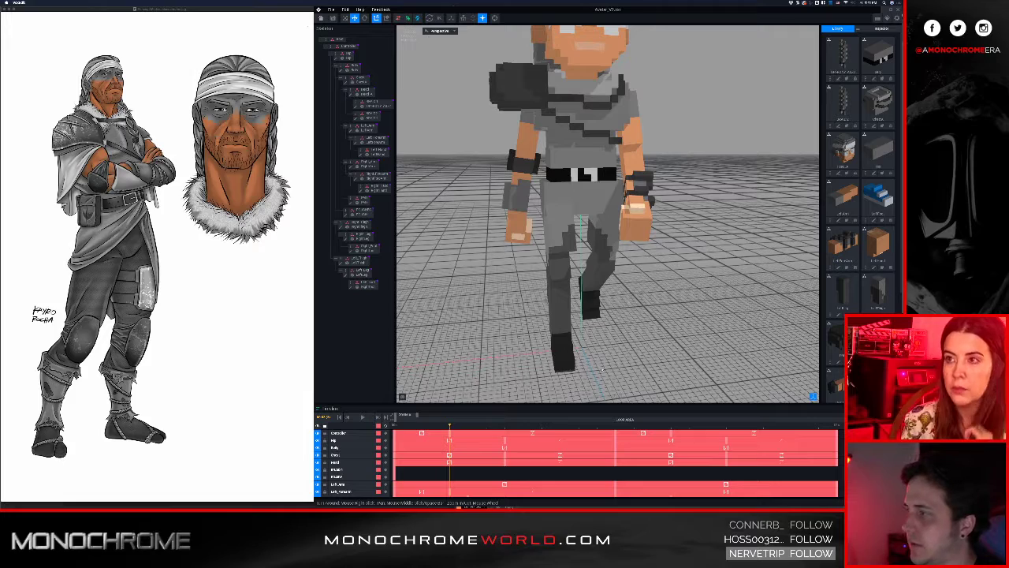
{"action": "right_click_drag", "start_coordinate": [564, 295], "coordinate": [563, 295]}
{"action": "scroll", "coordinate": [563, 295], "scroll_direction": "down", "scroll_amount": 5}
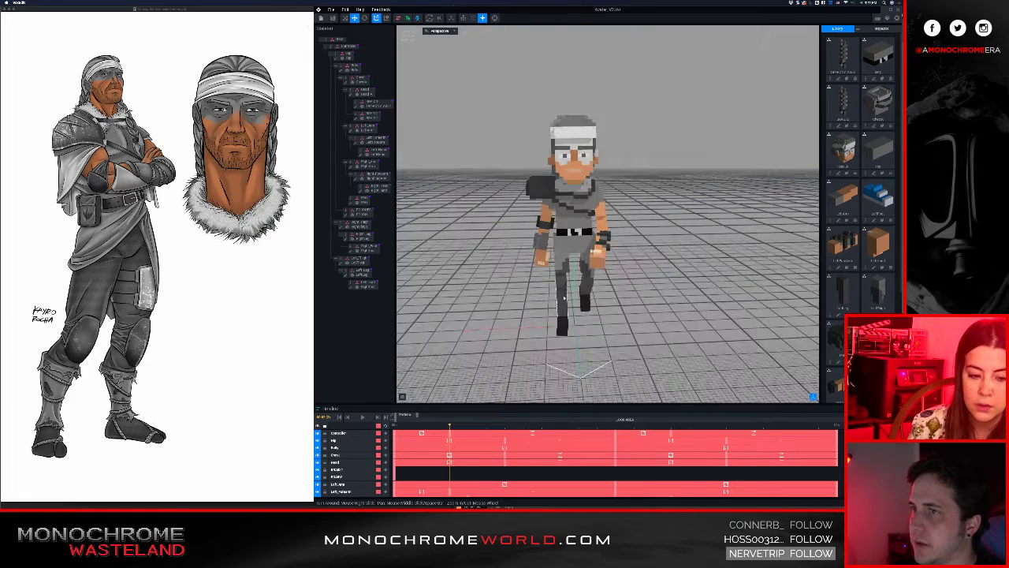
{"action": "key", "text": "space"}
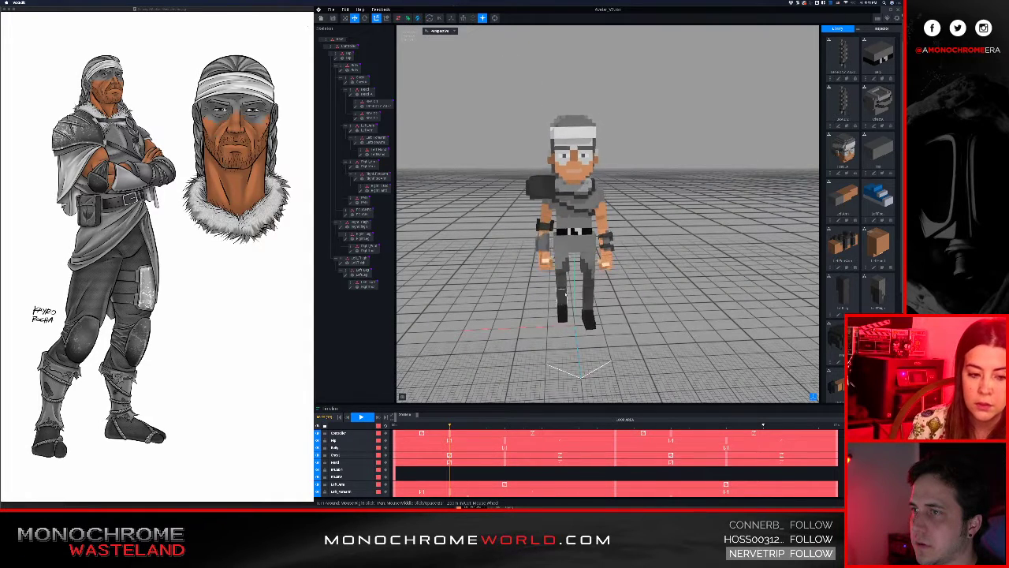
{"action": "key", "text": "space"}
{"action": "scroll", "coordinate": [565, 294], "scroll_direction": "up", "scroll_amount": 3}
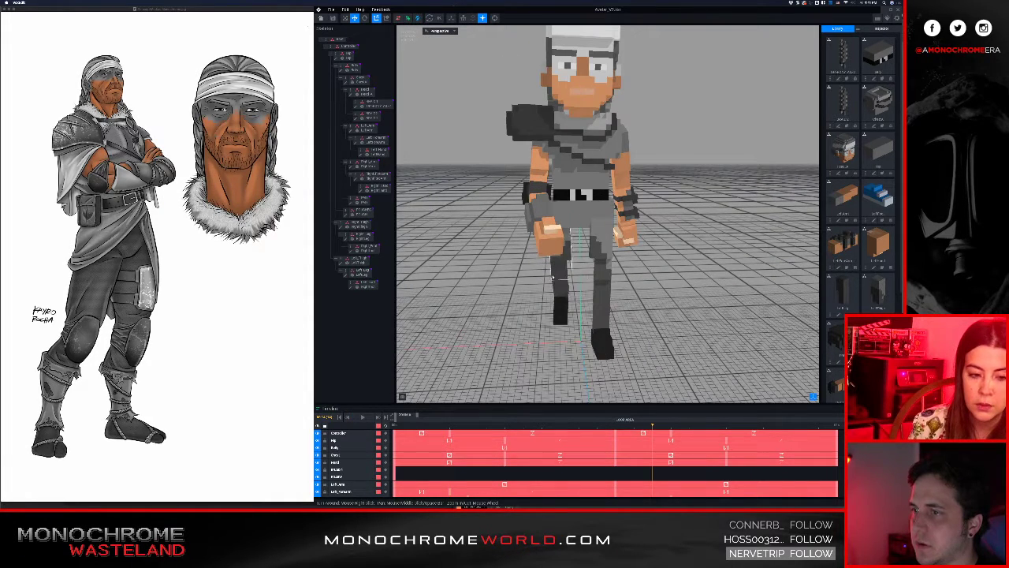
{"action": "middle_click_drag", "start_coordinate": [553, 277], "coordinate": [547, 260]}
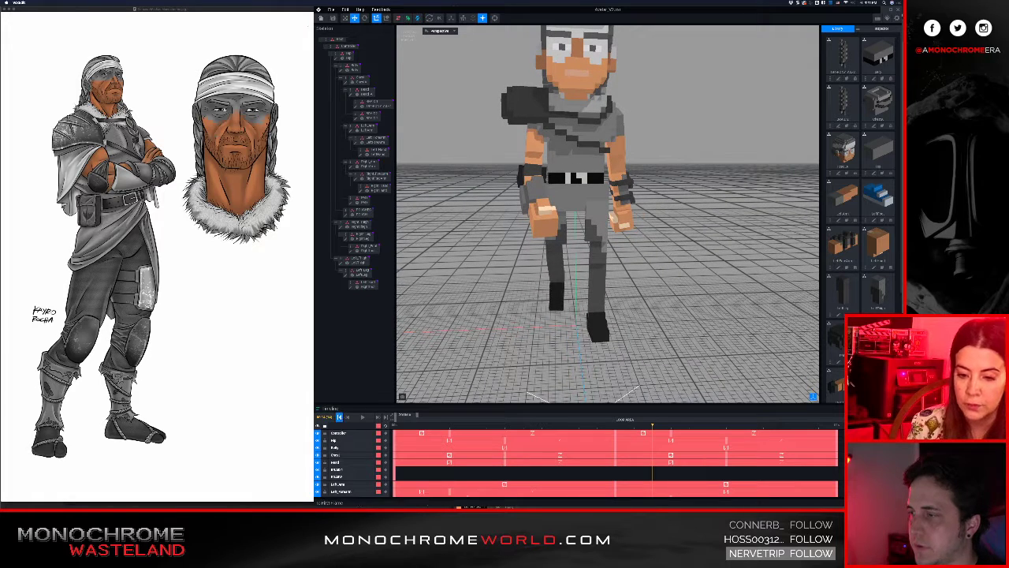
Rewind the walk to its first frame and switch the rig to the T-pose animation
{"action": "left_click", "coordinate": [495, 427]}
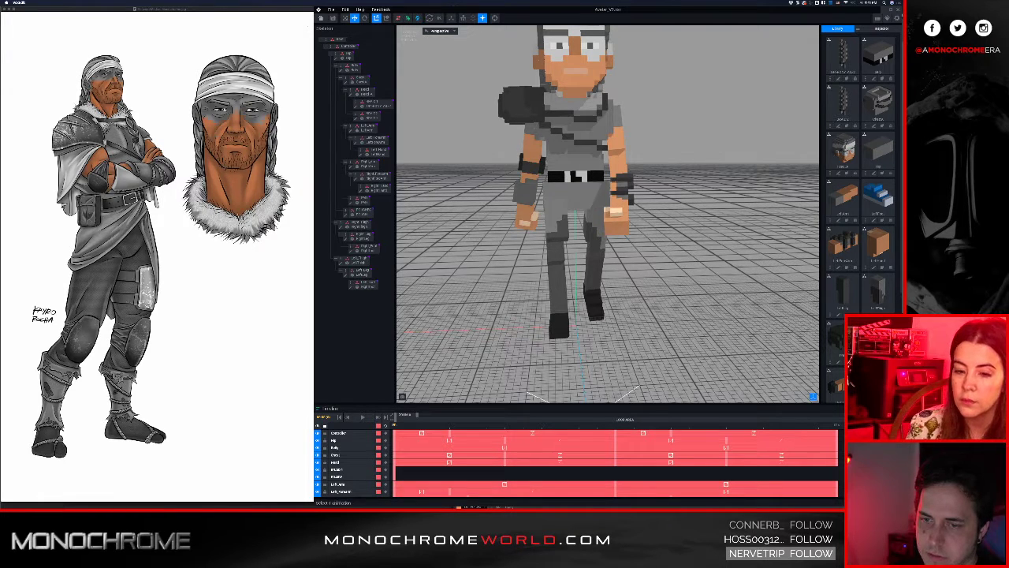
{"action": "left_click", "coordinate": [871, 442]}
{"action": "scroll", "coordinate": [599, 253], "scroll_direction": "up", "scroll_amount": 3}
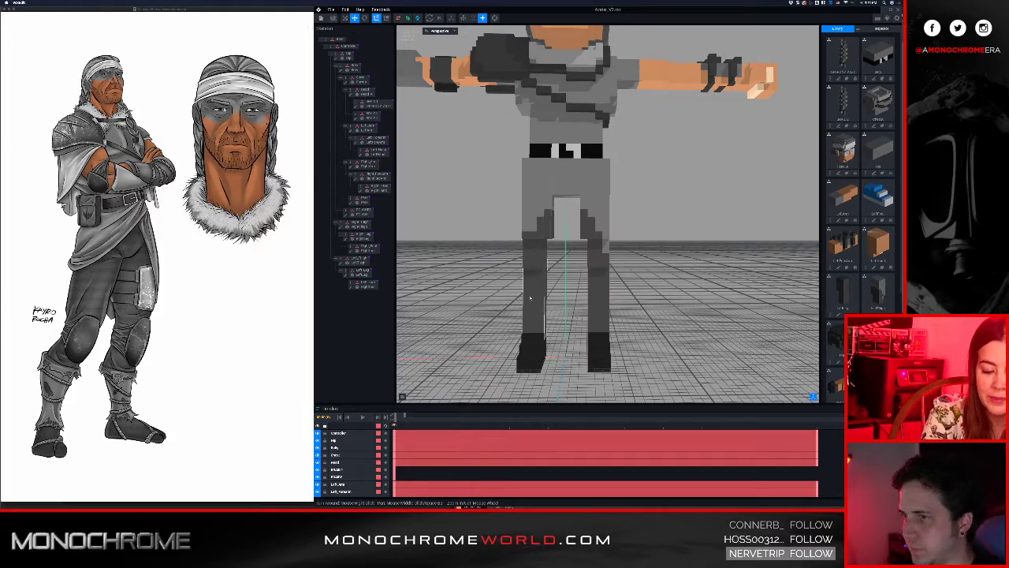
{"action": "mouse_move", "coordinate": [530, 298]}
{"action": "left_mouse_down"}
{"action": "mouse_move", "coordinate": [599, 298]}
{"action": "mouse_move", "coordinate": [532, 293]}
{"action": "left_mouse_up"}
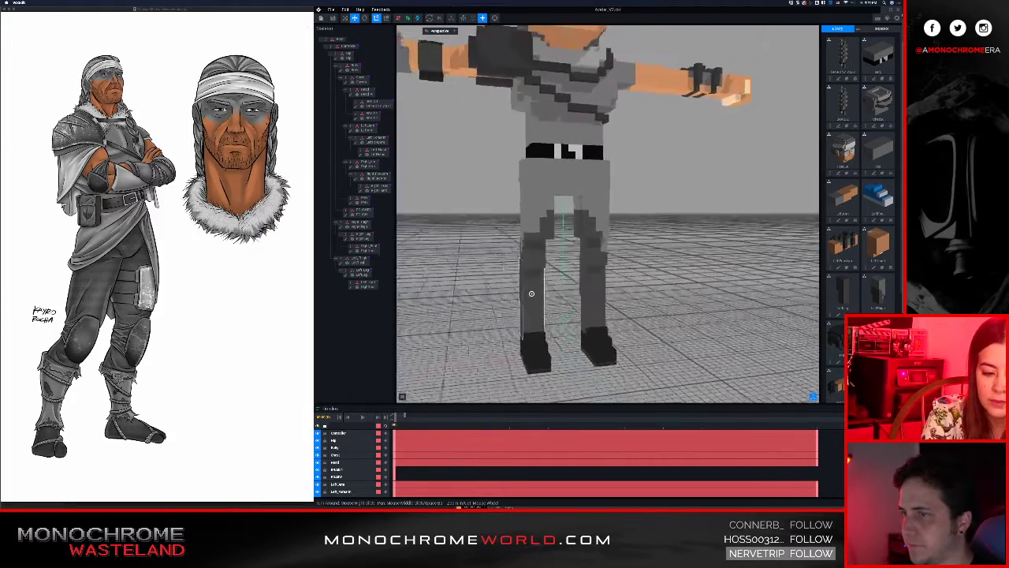
Examine the shape of the knees and lower legs from the side and front against the concept art
{"action": "right_click_drag", "start_coordinate": [531, 293], "coordinate": [532, 293]}
{"action": "scroll", "coordinate": [531, 293], "scroll_direction": "up", "scroll_amount": 3}
{"action": "middle_click_drag", "start_coordinate": [532, 293], "coordinate": [533, 280]}
{"action": "scroll", "coordinate": [534, 280], "scroll_direction": "down", "scroll_amount": 3}
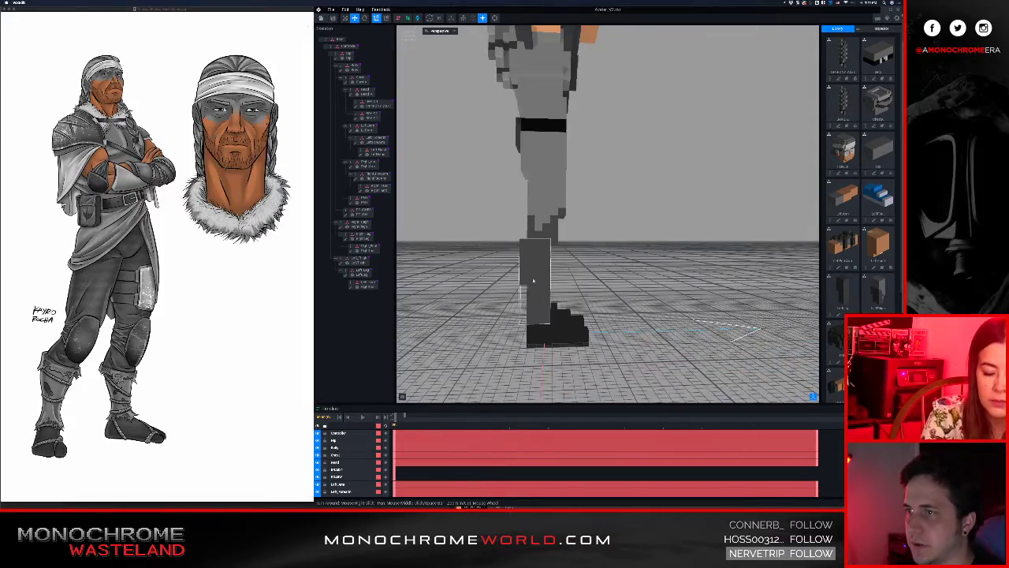
{"action": "scroll", "coordinate": [533, 281], "scroll_direction": "up", "scroll_amount": 3}
{"action": "scroll", "coordinate": [532, 279], "scroll_direction": "down", "scroll_amount": 3}
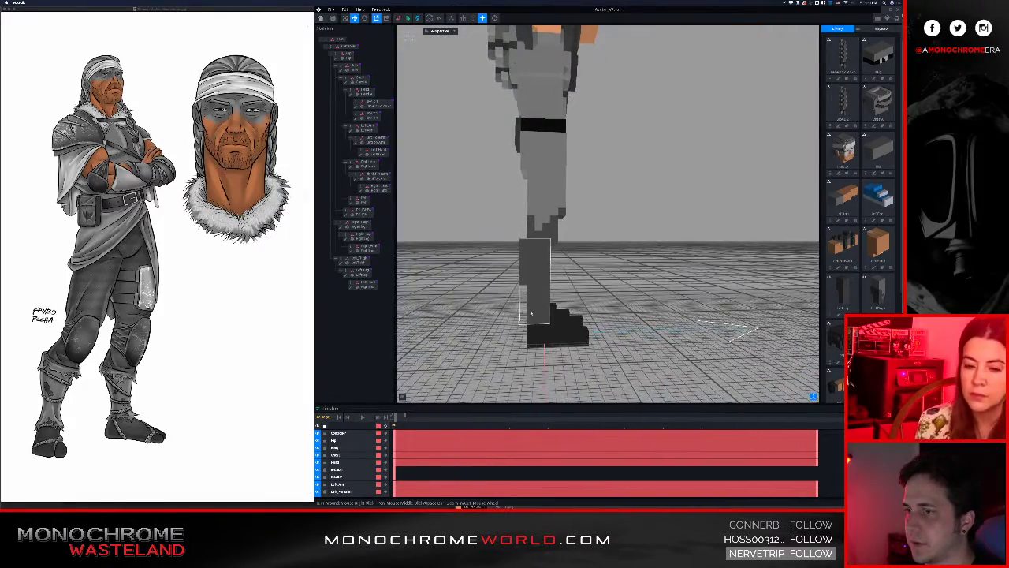
{"action": "right_click_drag", "start_coordinate": [531, 312], "coordinate": [541, 319]}
{"action": "right_click_drag", "start_coordinate": [541, 318], "coordinate": [548, 285]}
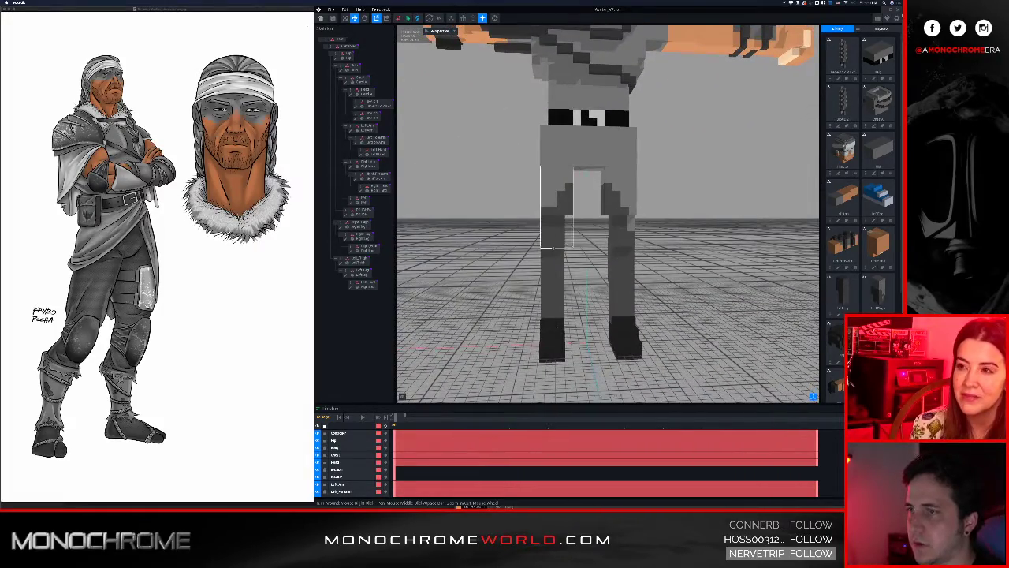
{"action": "right_click_drag", "start_coordinate": [552, 247], "coordinate": [552, 234]}
Open the right thigh model for voxel editing and build a dark kneepad around its lower front
{"action": "left_click", "coordinate": [551, 234]}
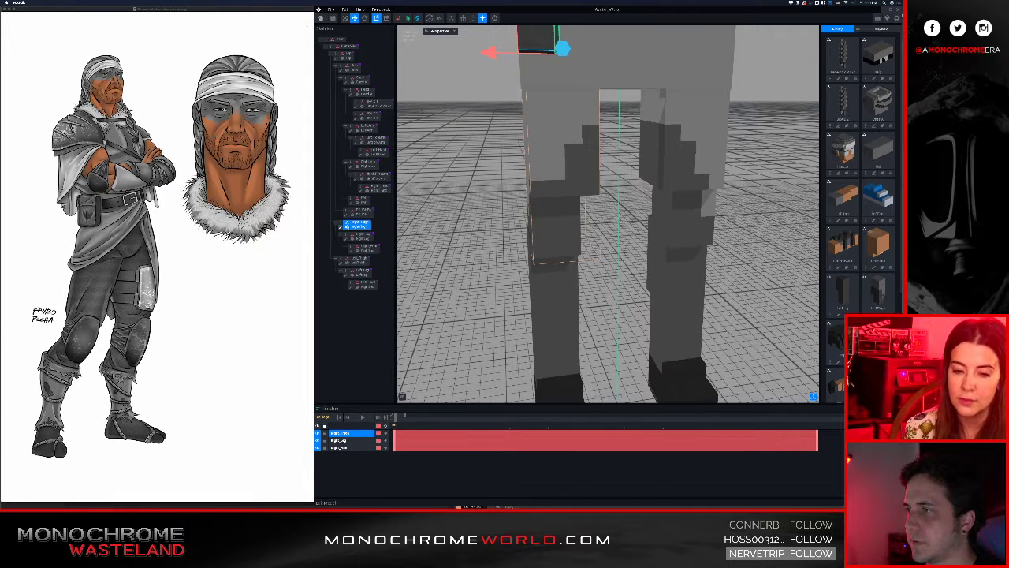
{"action": "left_click", "coordinate": [340, 227]}
{"action": "right_click_drag", "start_coordinate": [505, 260], "coordinate": [513, 265]}
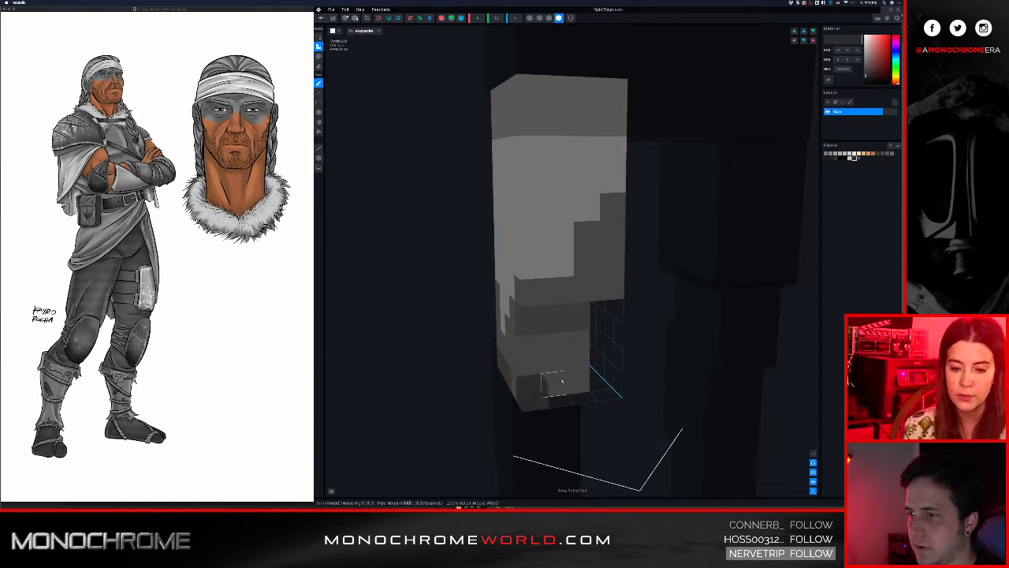
{"action": "right_click_drag", "start_coordinate": [581, 377], "coordinate": [623, 399]}
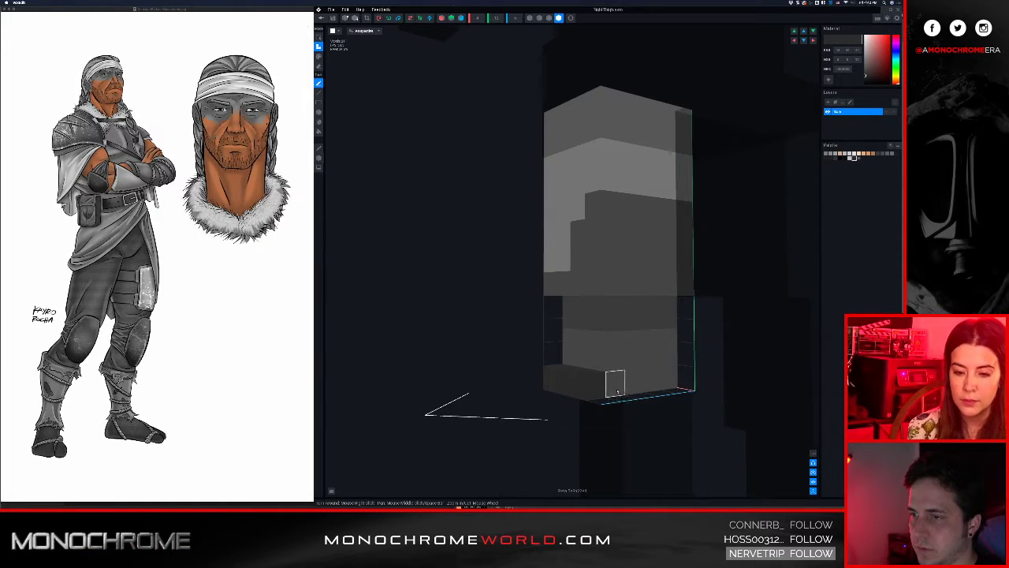
{"action": "mouse_move", "coordinate": [563, 359]}
{"action": "right_mouse_down"}
{"action": "mouse_move", "coordinate": [570, 388]}
{"action": "mouse_move", "coordinate": [555, 370]}
{"action": "right_mouse_up"}
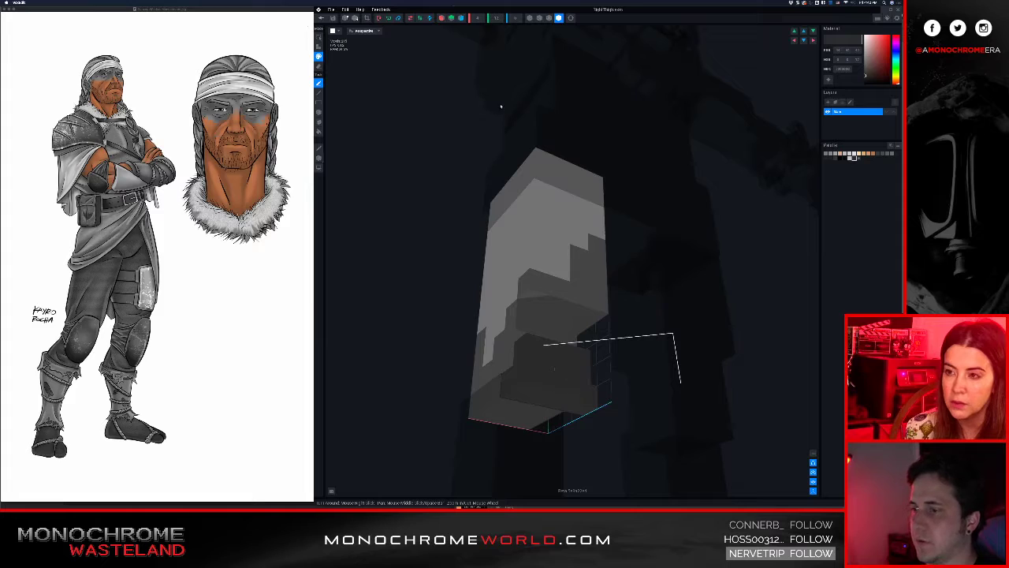
Widen the right thigh's volume, extend the dark knee band out past both sides, and save the model's changes
{"action": "scroll", "coordinate": [478, 21], "scroll_direction": "up", "scroll_amount": 1}
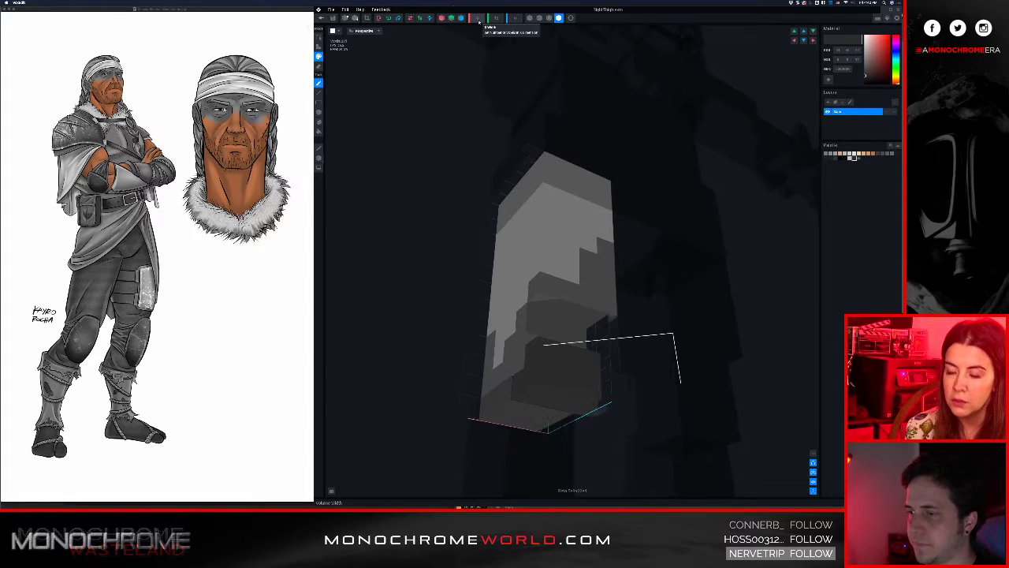
{"action": "right_click_drag", "start_coordinate": [521, 367], "coordinate": [521, 368]}
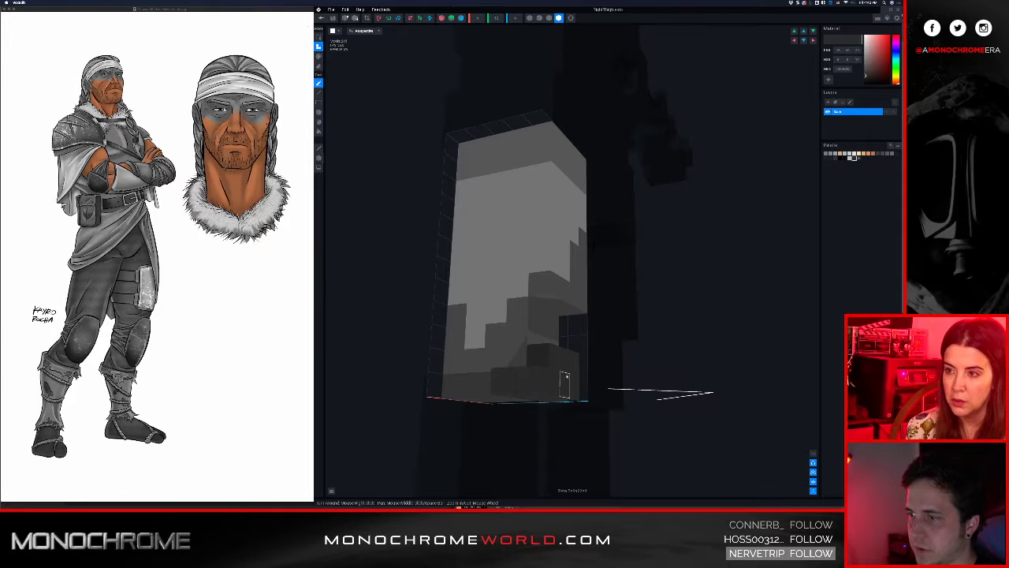
{"action": "right_click_drag", "start_coordinate": [564, 379], "coordinate": [586, 387]}
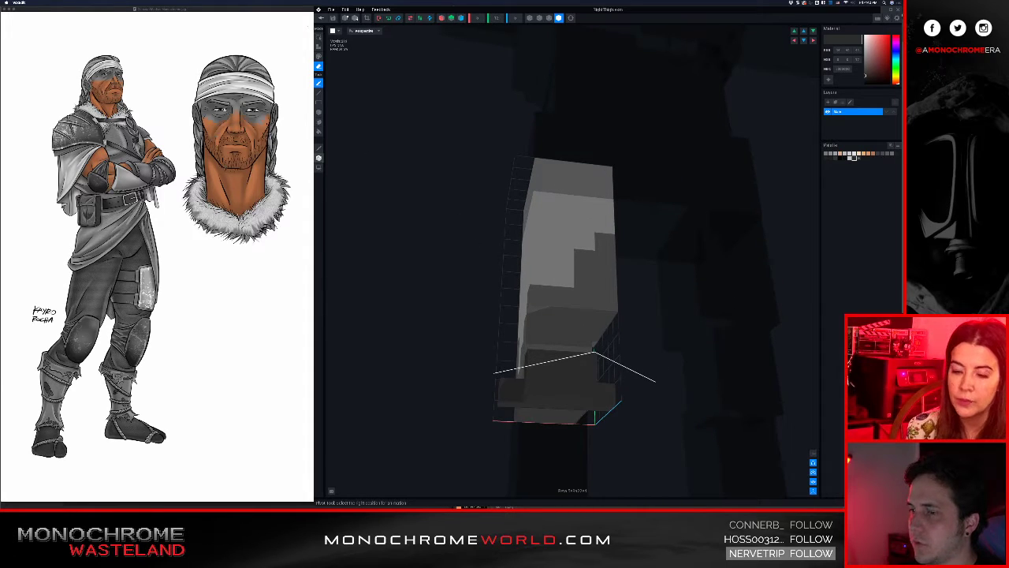
{"action": "right_click_drag", "start_coordinate": [615, 315], "coordinate": [589, 357]}
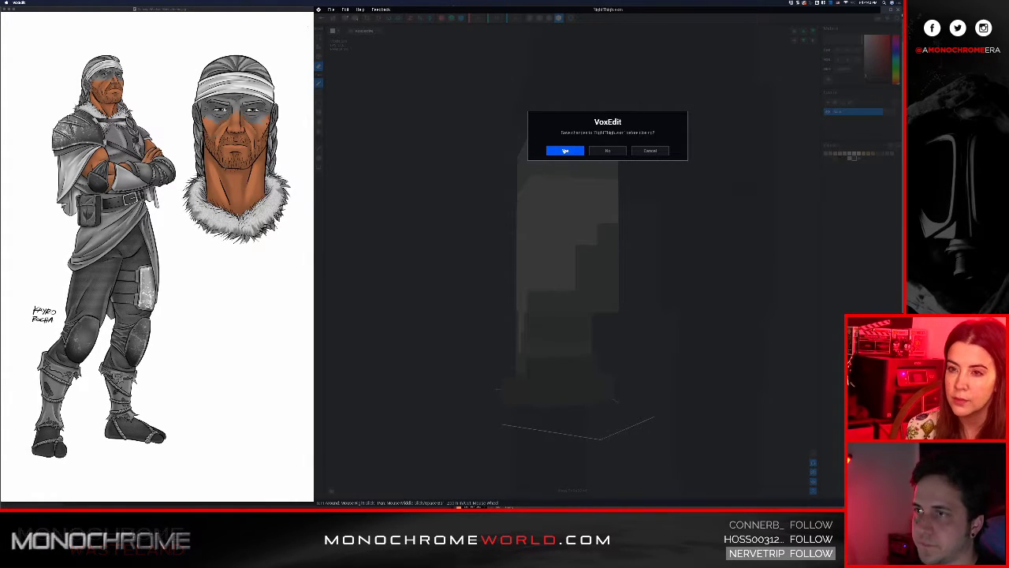
{"action": "left_click", "coordinate": [564, 151]}
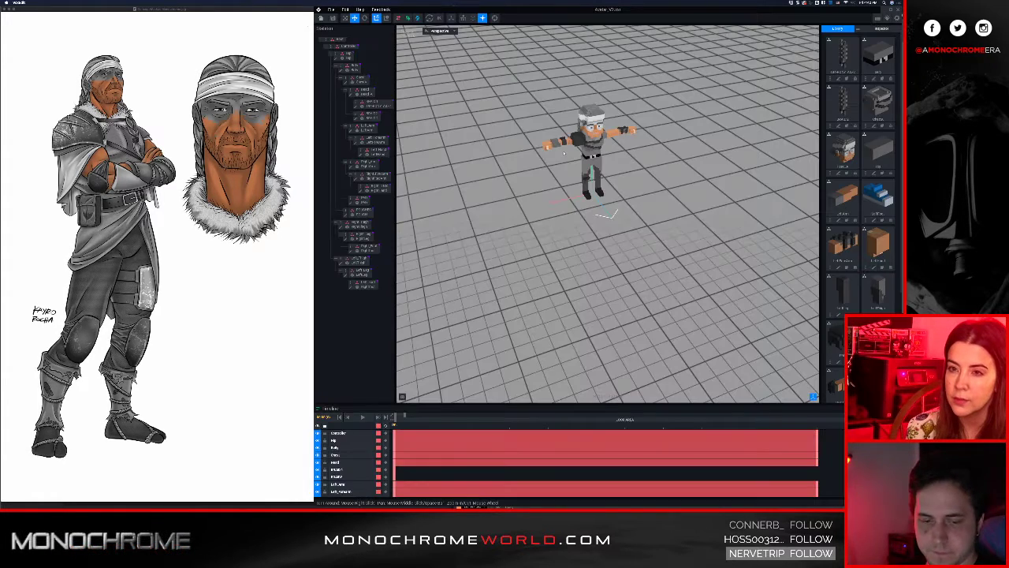
Open the right lower leg model for voxel editing and set its volume depth to 5
{"action": "scroll", "coordinate": [581, 190], "scroll_direction": "up", "scroll_amount": 10}
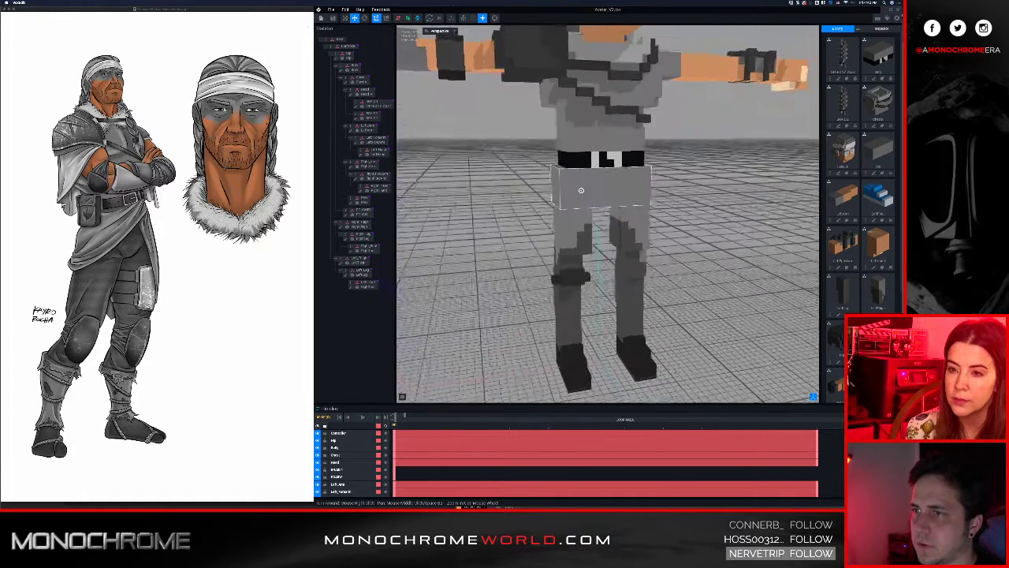
{"action": "left_click", "coordinate": [564, 268]}
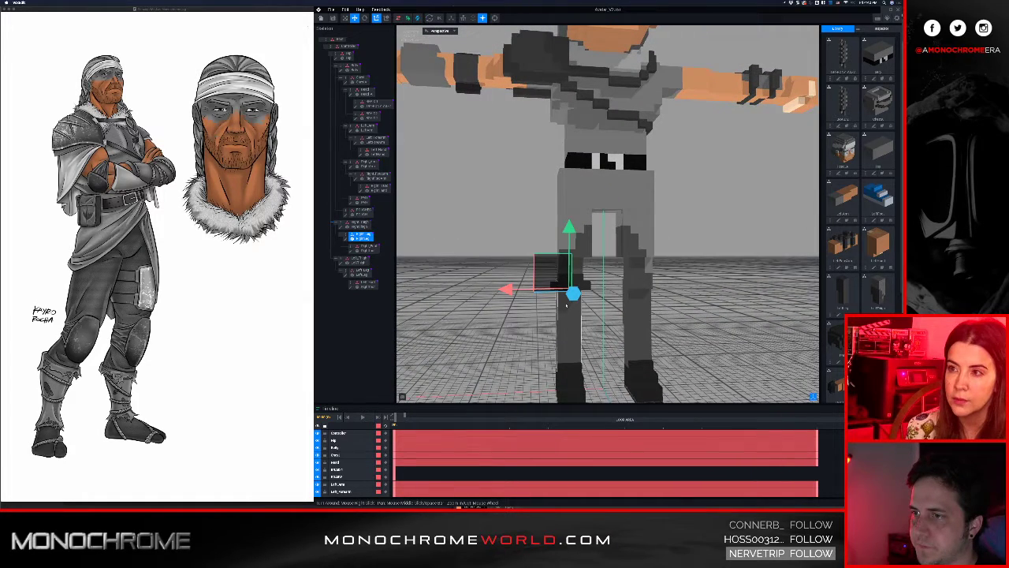
{"action": "left_click", "coordinate": [346, 239]}
{"action": "right_click_drag", "start_coordinate": [531, 260], "coordinate": [532, 260]}
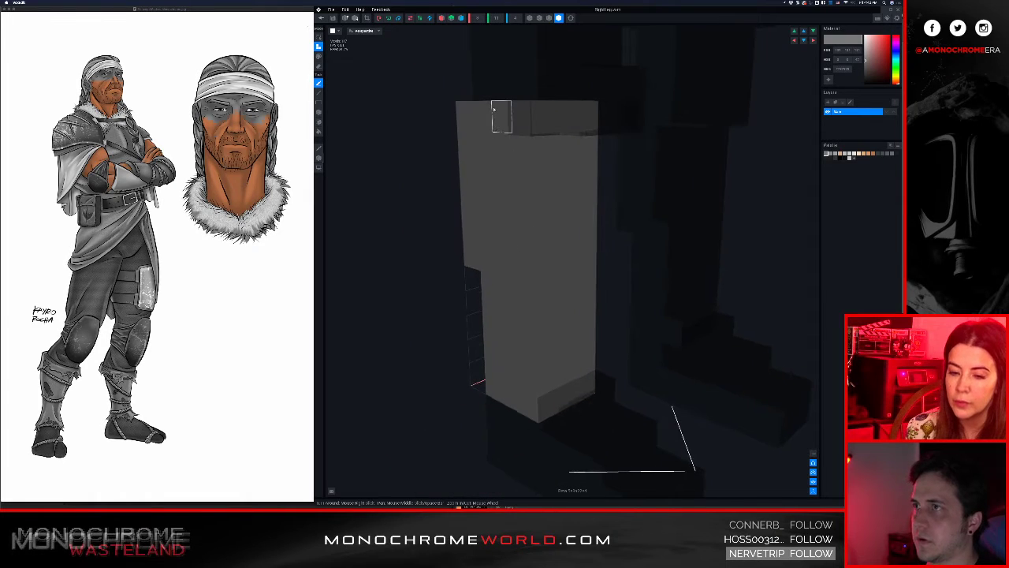
{"action": "type", "text": "5"}
{"action": "key", "text": "Return"}
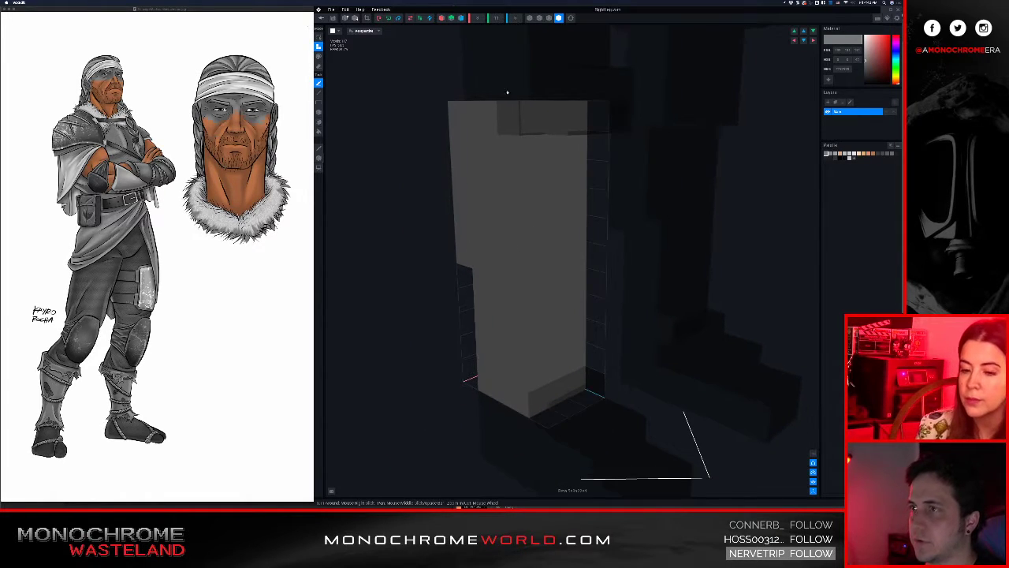
Extend the dark knee pad around the top of the right lower leg and widen the model's volume
{"action": "right_click_drag", "start_coordinate": [484, 201], "coordinate": [484, 201]}
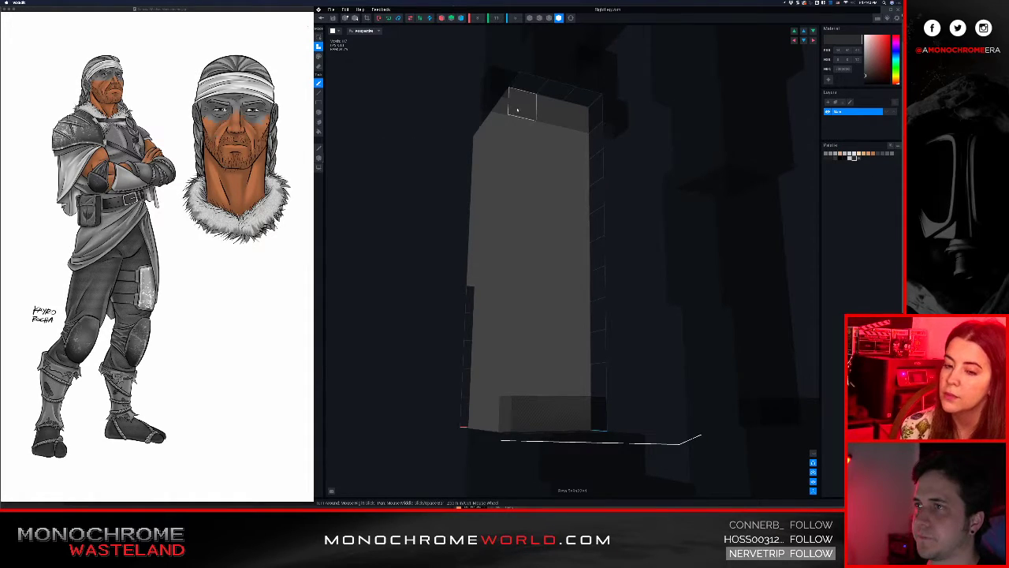
{"action": "mouse_move", "coordinate": [525, 113]}
{"action": "right_mouse_down"}
{"action": "mouse_move", "coordinate": [511, 109]}
{"action": "mouse_move", "coordinate": [547, 113]}
{"action": "mouse_move", "coordinate": [549, 122]}
{"action": "mouse_move", "coordinate": [550, 108]}
{"action": "mouse_move", "coordinate": [503, 103]}
{"action": "mouse_move", "coordinate": [527, 85]}
{"action": "mouse_move", "coordinate": [527, 111]}
{"action": "right_mouse_up"}
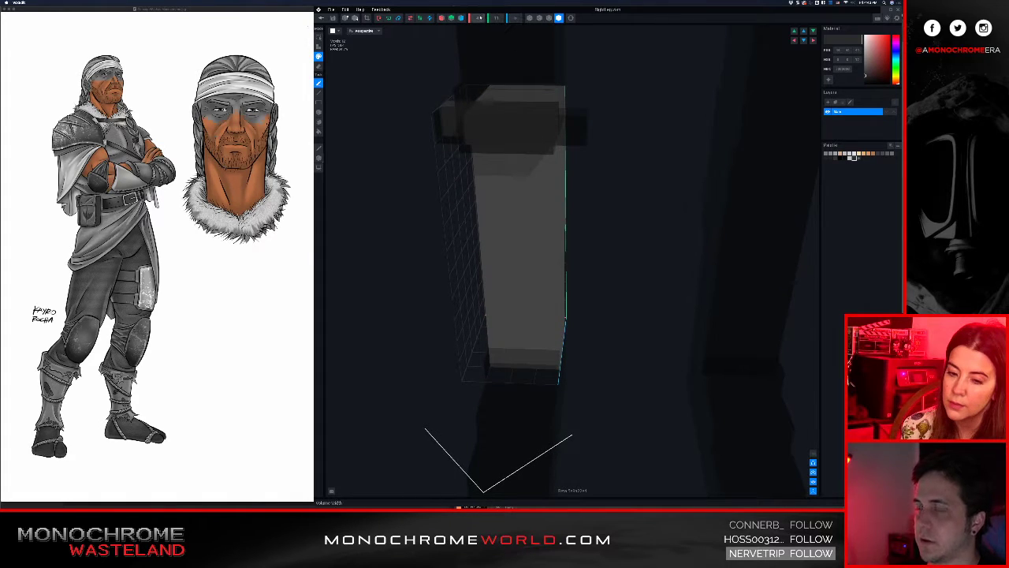
{"action": "key", "text": "Return"}
{"action": "right_click_drag", "start_coordinate": [480, 141], "coordinate": [479, 140]}
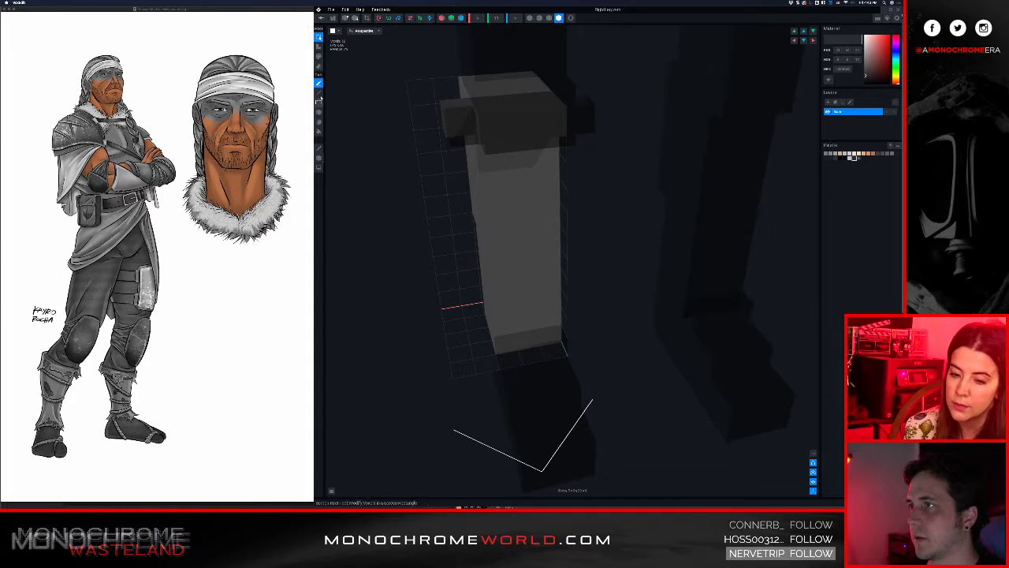
Shift all voxels of the right lower leg one voxel along X into the widened volume and move the pivot equally
{"action": "left_click", "coordinate": [319, 103]}
{"action": "left_click_drag", "start_coordinate": [392, 66], "coordinate": [648, 423]}
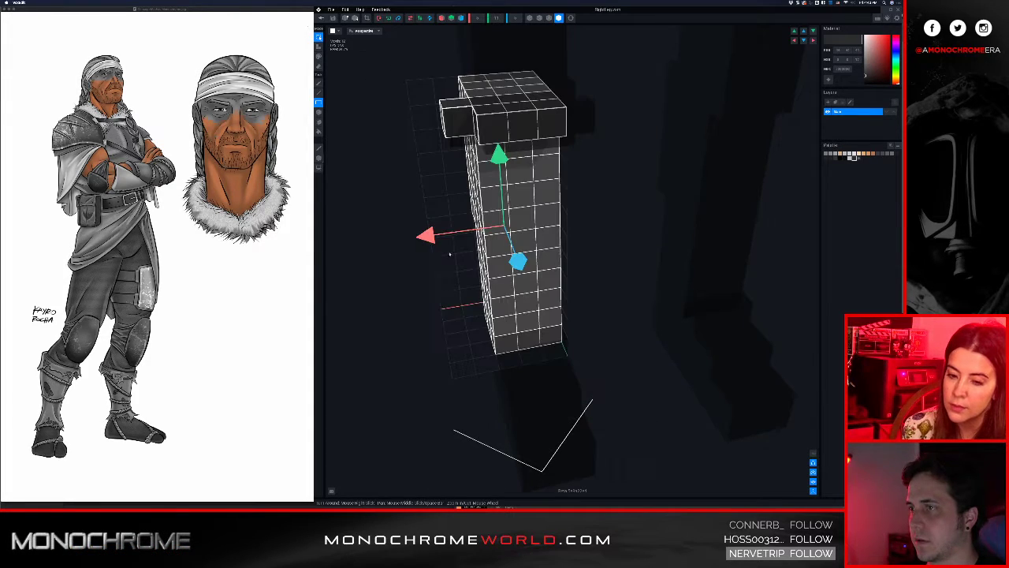
{"action": "right_click_drag", "start_coordinate": [393, 247], "coordinate": [357, 228]}
{"action": "left_click", "coordinate": [318, 47]}
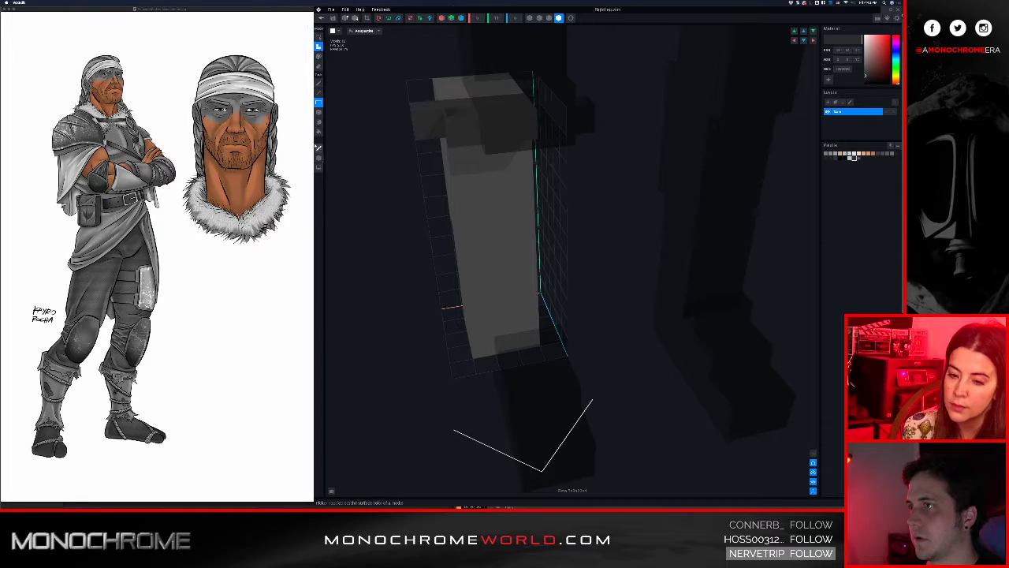
{"action": "left_click", "coordinate": [318, 159]}
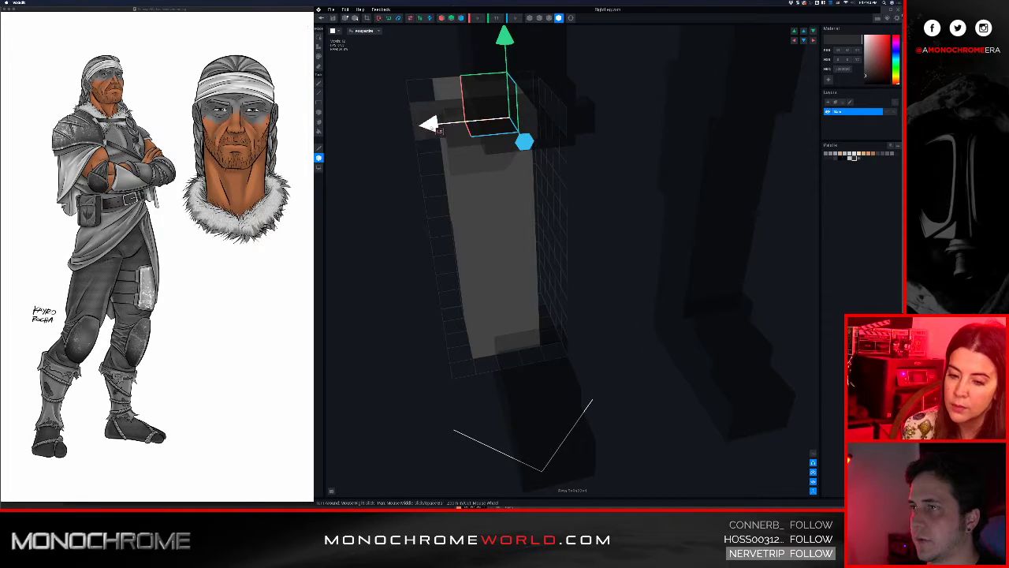
{"action": "left_click_drag", "start_coordinate": [438, 130], "coordinate": [412, 137]}
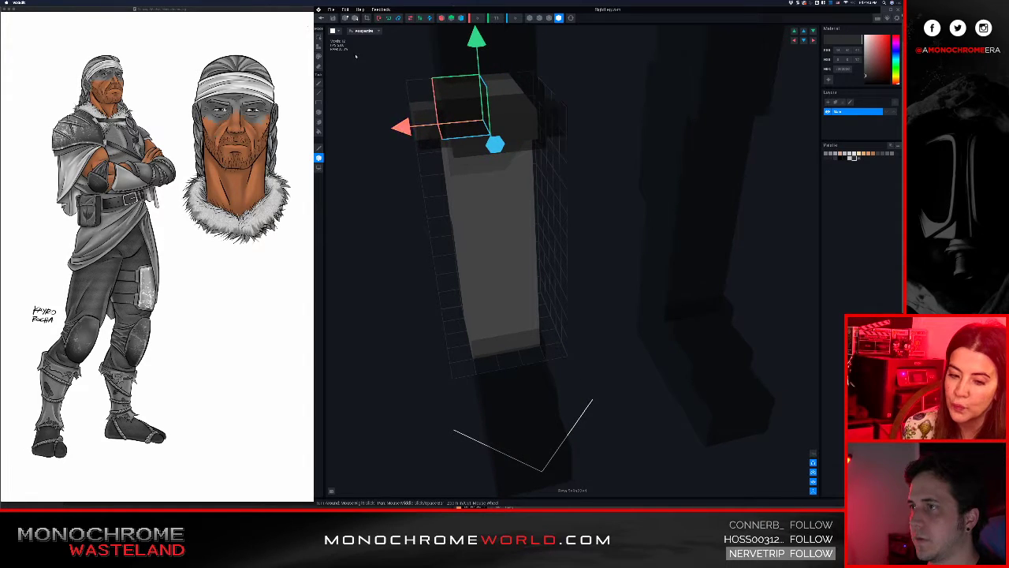
Attach dark voxels to the knee pad's other side and across the lower edge of its front
{"action": "left_click", "coordinate": [319, 37]}
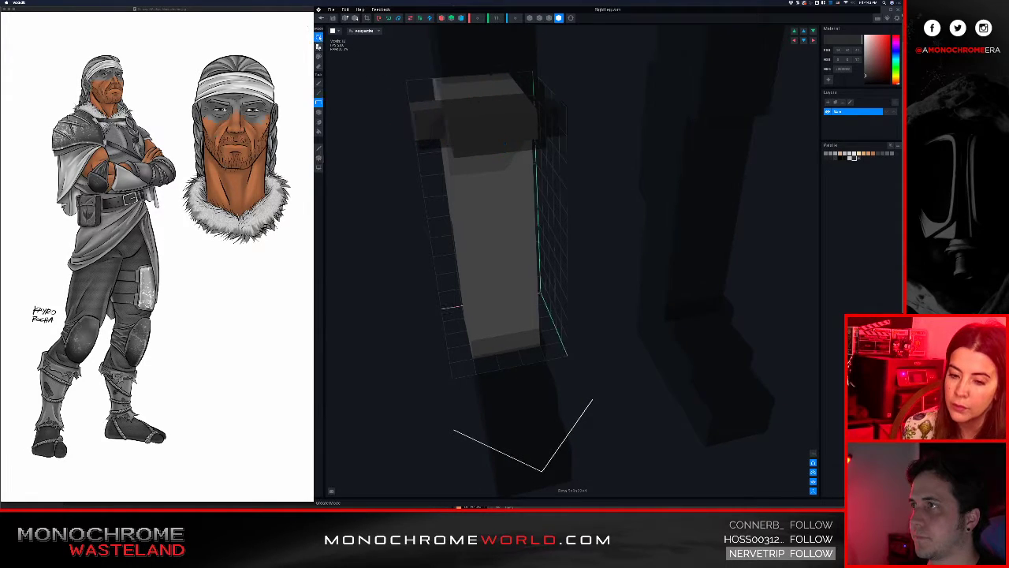
{"action": "right_click_drag", "start_coordinate": [511, 124], "coordinate": [514, 133]}
{"action": "key", "text": "t"}
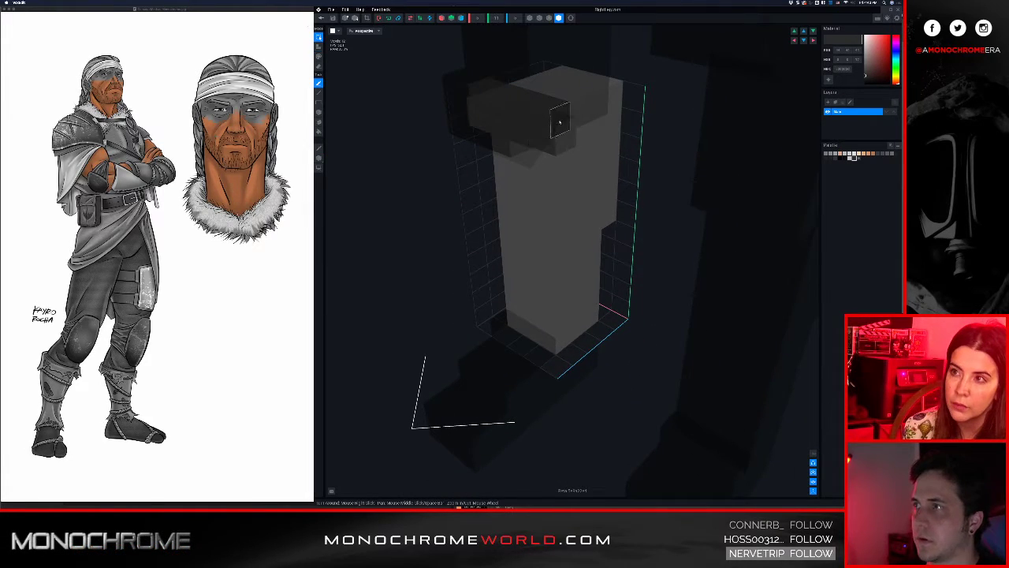
{"action": "right_click_drag", "start_coordinate": [487, 156], "coordinate": [486, 155]}
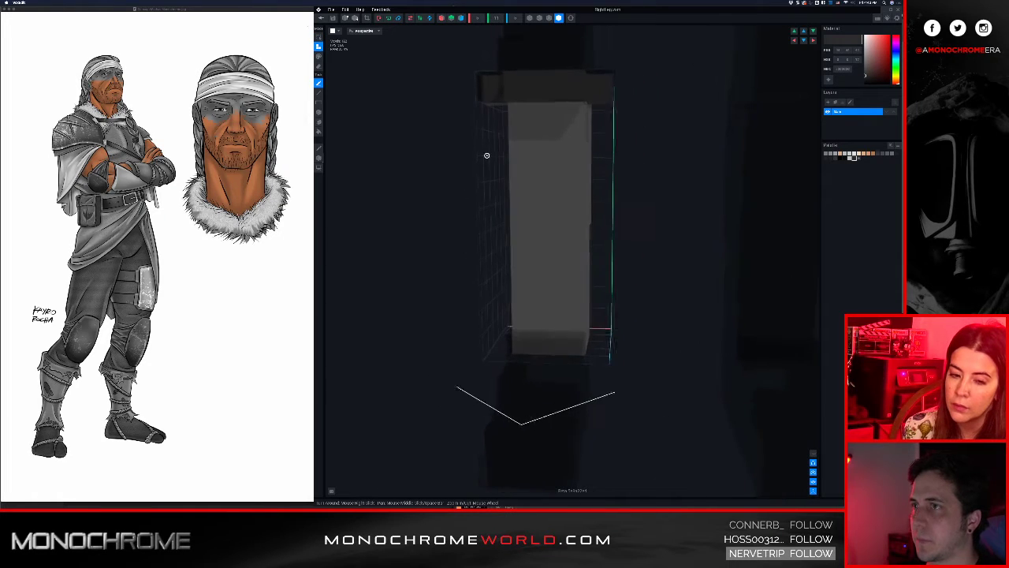
{"action": "left_click_drag", "start_coordinate": [519, 124], "coordinate": [573, 125]}
{"action": "right_click_drag", "start_coordinate": [568, 122], "coordinate": [564, 118]}
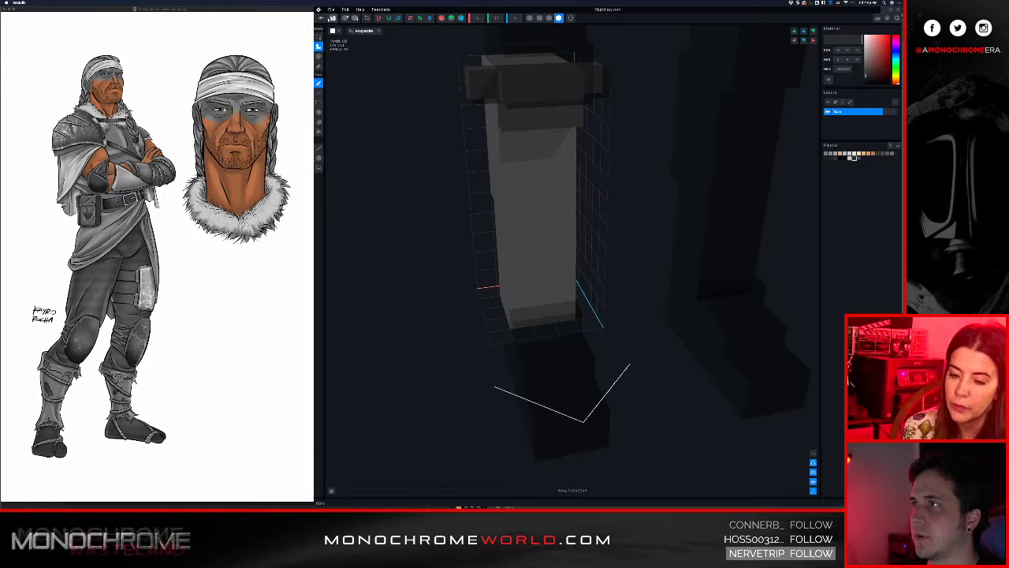
Save the right lower leg, return to the avatar and select that leg to check the knee pad's fit
{"action": "left_click", "coordinate": [322, 19]}
{"action": "left_click", "coordinate": [564, 150]}
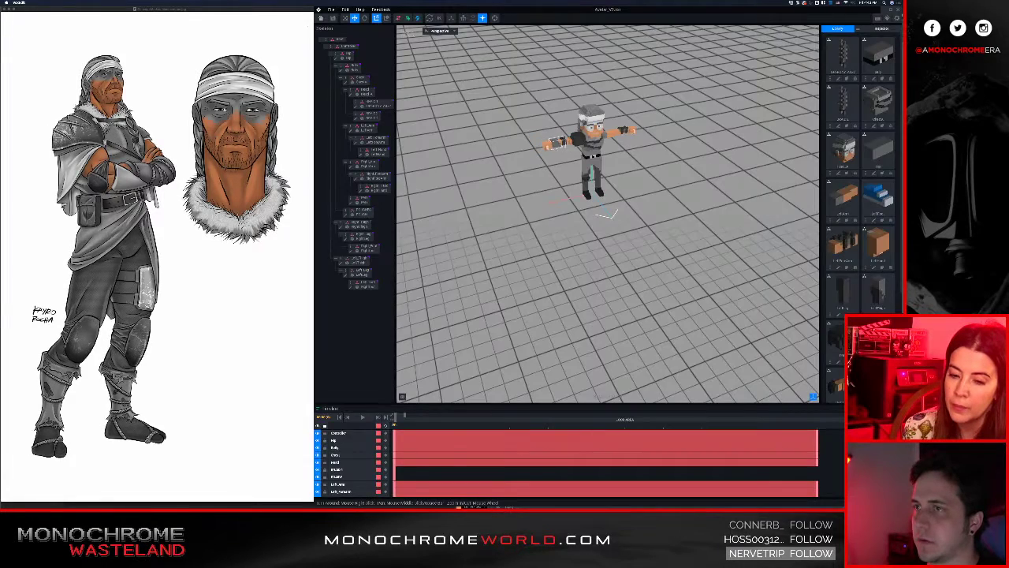
{"action": "scroll", "coordinate": [554, 247], "scroll_direction": "up", "scroll_amount": 6}
{"action": "right_click_drag", "start_coordinate": [547, 229], "coordinate": [556, 266]}
{"action": "right_click_drag", "start_coordinate": [547, 304], "coordinate": [547, 302]}
{"action": "scroll", "coordinate": [548, 304], "scroll_direction": "up", "scroll_amount": 6}
{"action": "left_click", "coordinate": [547, 302]}
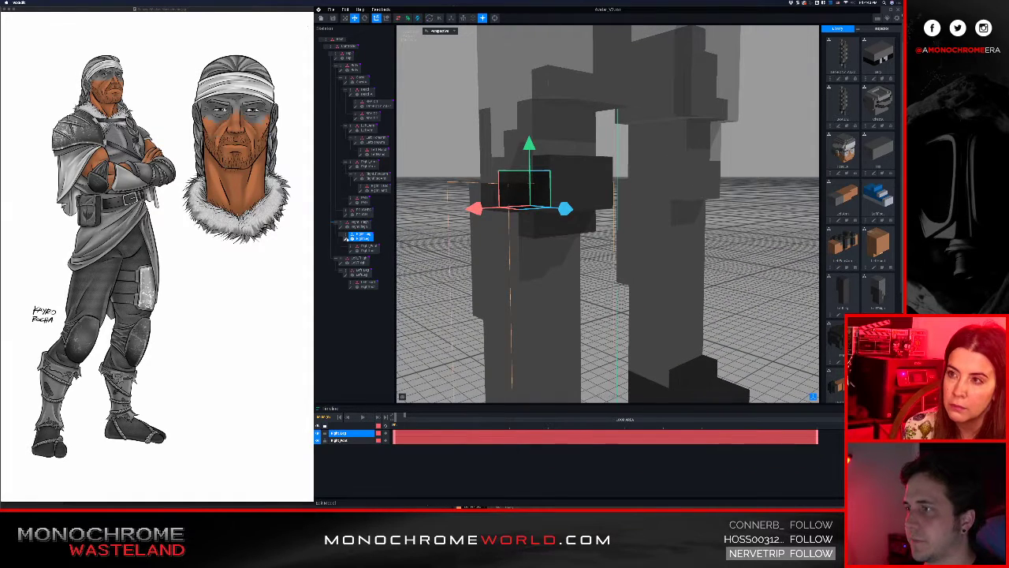
Reopen the right lower leg, shift its pivot one voxel backward along Z and save it back to the avatar
{"action": "left_click", "coordinate": [345, 238]}
{"action": "right_click_drag", "start_coordinate": [525, 238], "coordinate": [543, 162]}
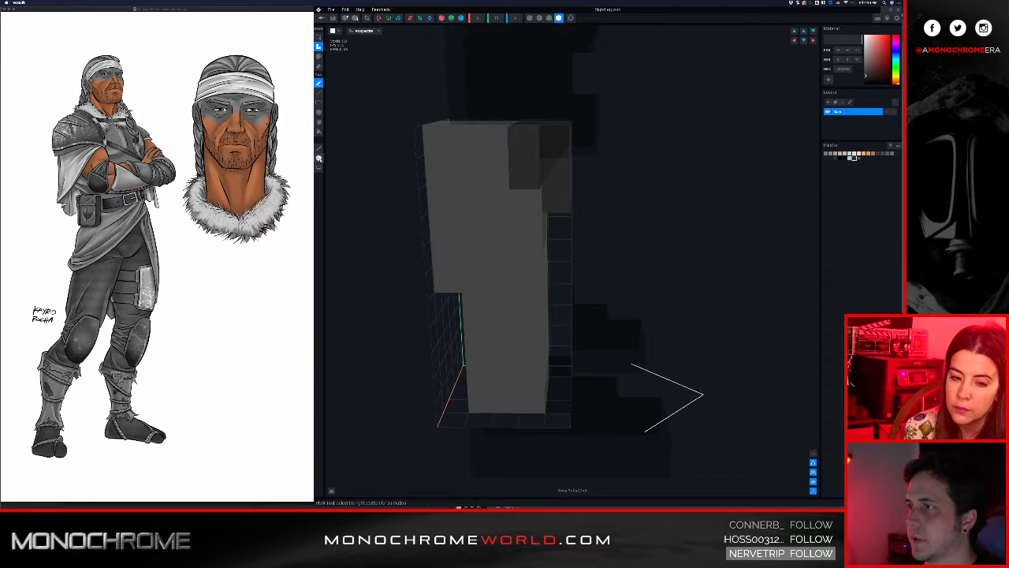
{"action": "left_click", "coordinate": [319, 159]}
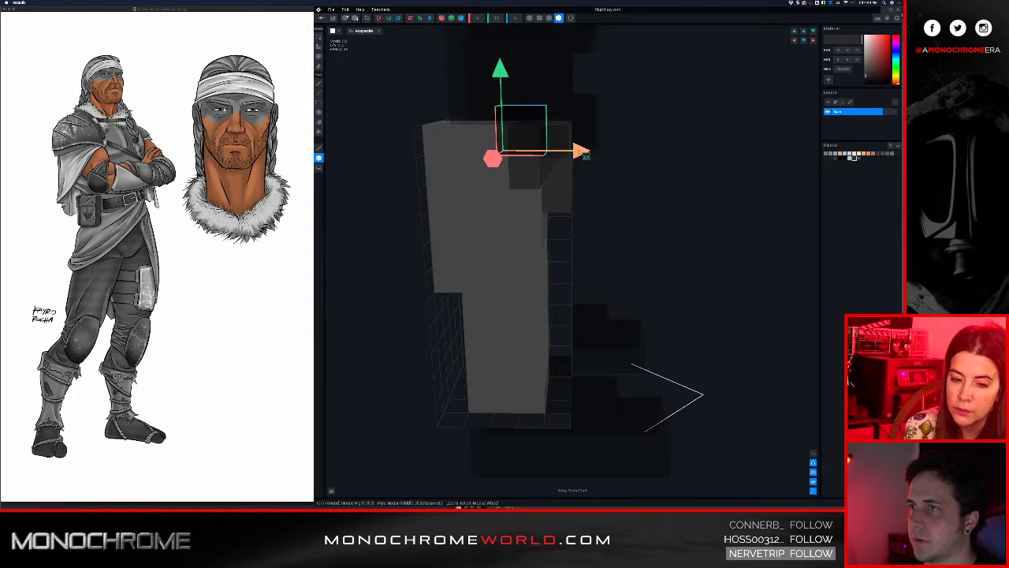
{"action": "left_click_drag", "start_coordinate": [582, 151], "coordinate": [556, 151]}
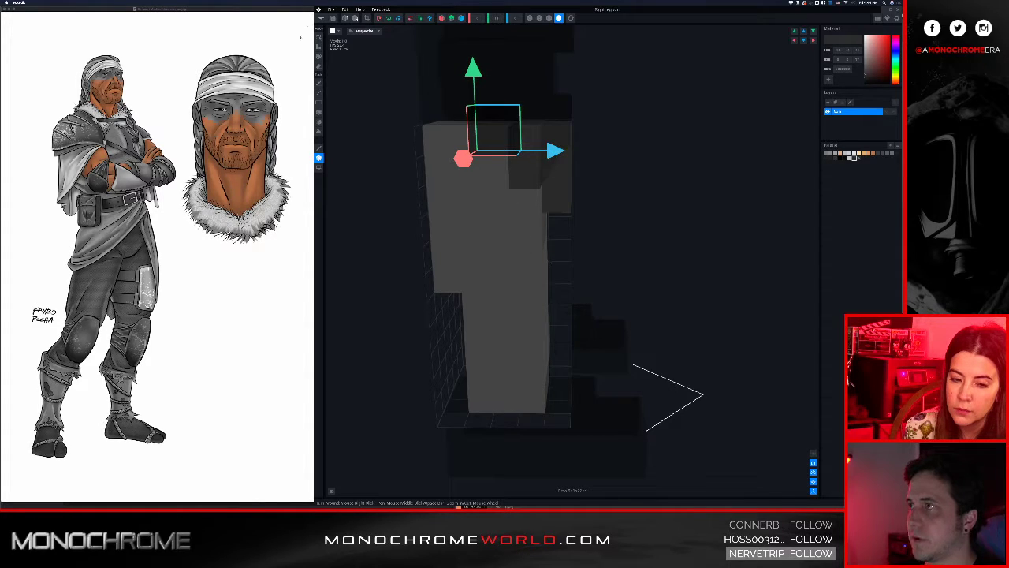
{"action": "left_click", "coordinate": [321, 18]}
{"action": "left_click", "coordinate": [566, 151]}
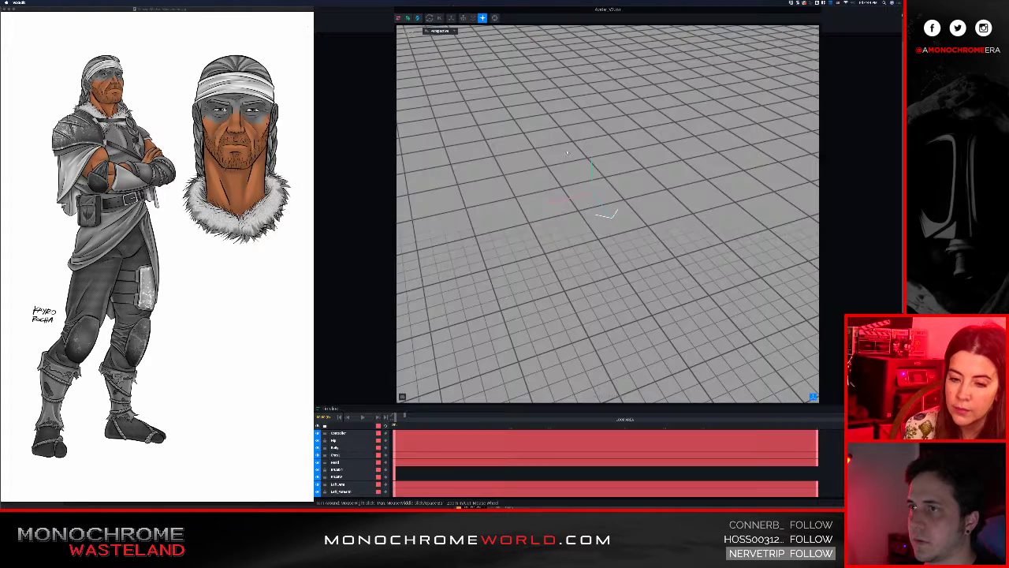
Open the right foot model, shift its pivot one voxel toward the heel along Z and save it to the avatar
{"action": "scroll", "coordinate": [593, 192], "scroll_direction": "up", "scroll_amount": 10}
{"action": "right_click_drag", "start_coordinate": [593, 191], "coordinate": [565, 123]}
{"action": "scroll", "coordinate": [562, 121], "scroll_direction": "up", "scroll_amount": 6}
{"action": "scroll", "coordinate": [564, 123], "scroll_direction": "down", "scroll_amount": 3}
{"action": "left_click", "coordinate": [585, 350]}
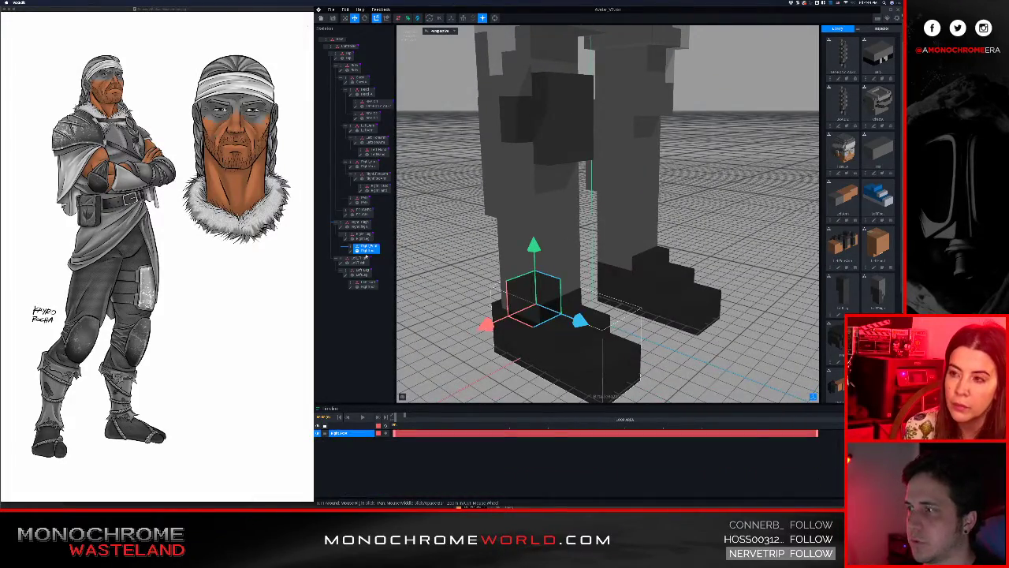
{"action": "left_click", "coordinate": [351, 251]}
{"action": "right_click_drag", "start_coordinate": [498, 189], "coordinate": [428, 151]}
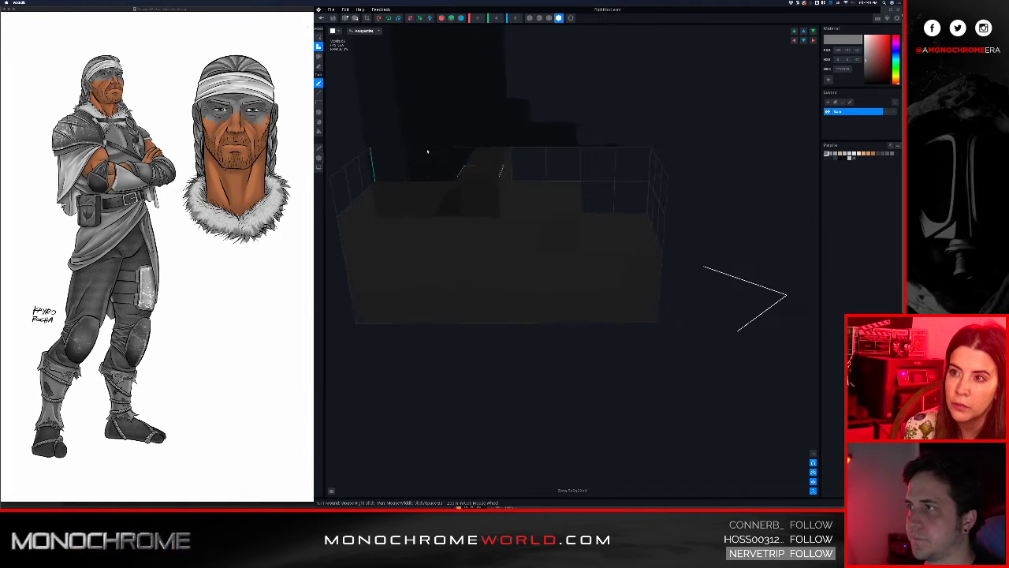
{"action": "left_click", "coordinate": [318, 157]}
{"action": "scroll", "coordinate": [536, 198], "scroll_direction": "down", "scroll_amount": 1}
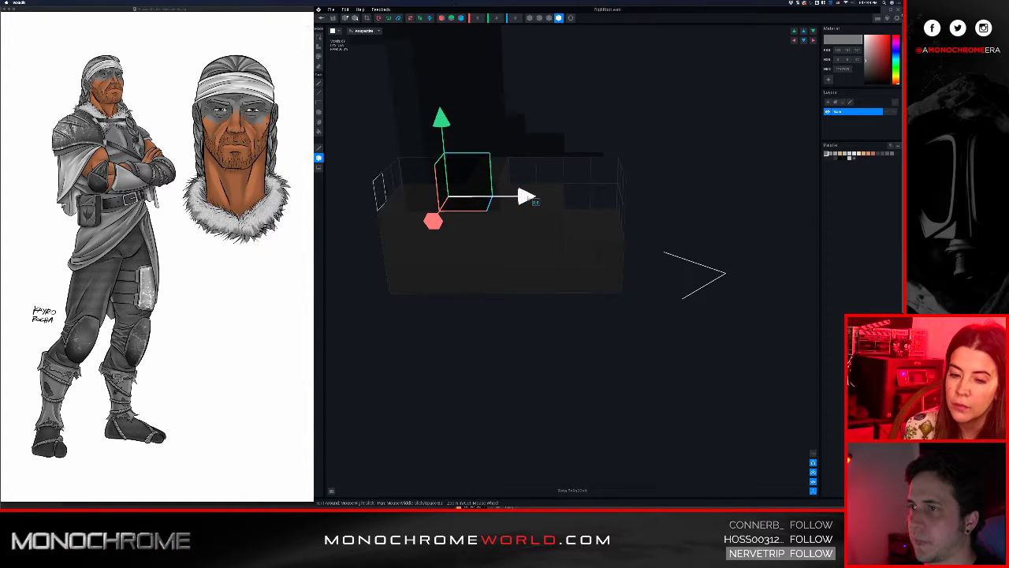
{"action": "left_click_drag", "start_coordinate": [533, 202], "coordinate": [514, 203]}
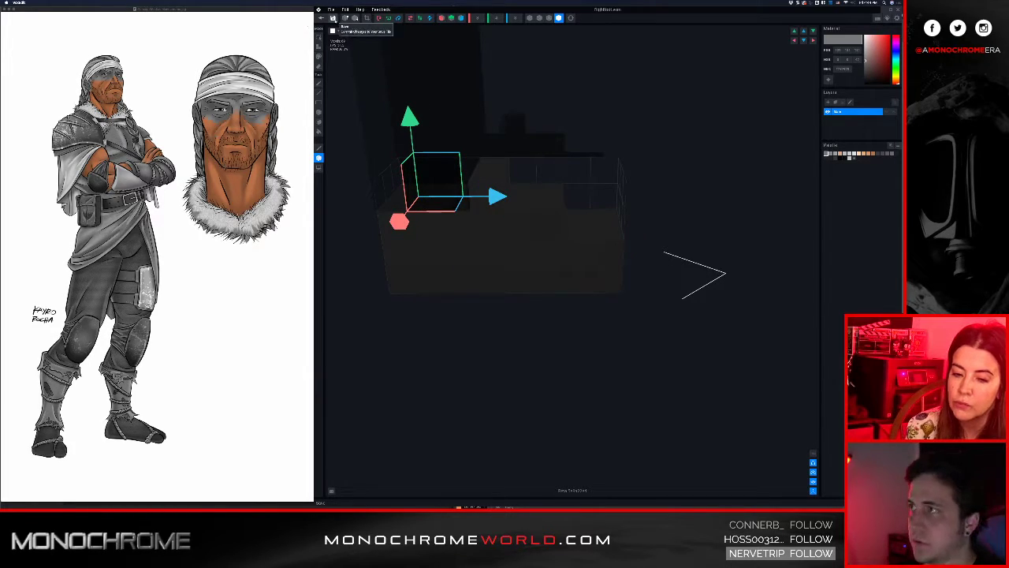
{"action": "left_click", "coordinate": [322, 18]}
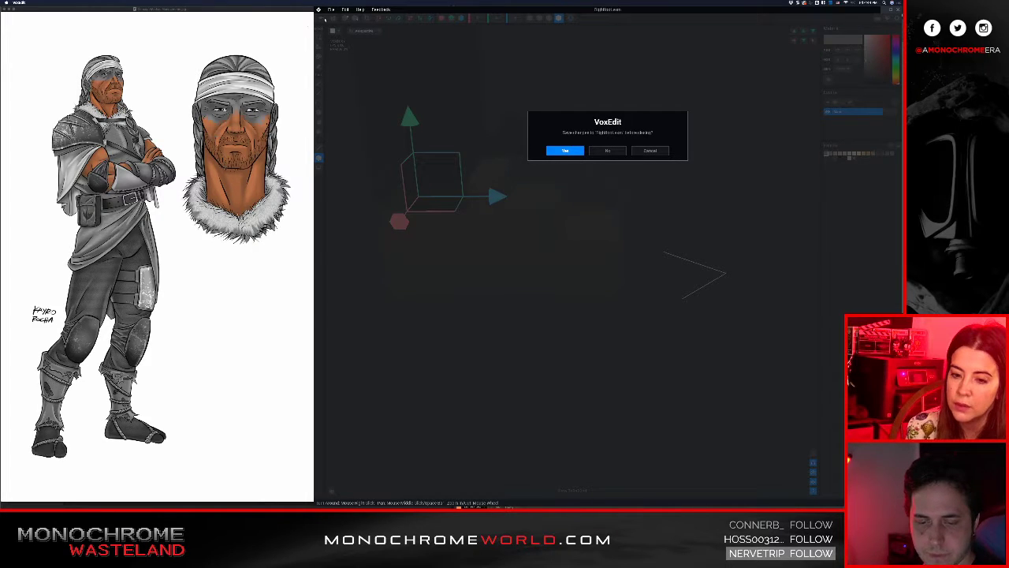
{"action": "left_click", "coordinate": [573, 151]}
Load the walking animation and play it with the character's legs in close view
{"action": "scroll", "coordinate": [578, 172], "scroll_direction": "up", "scroll_amount": 10}
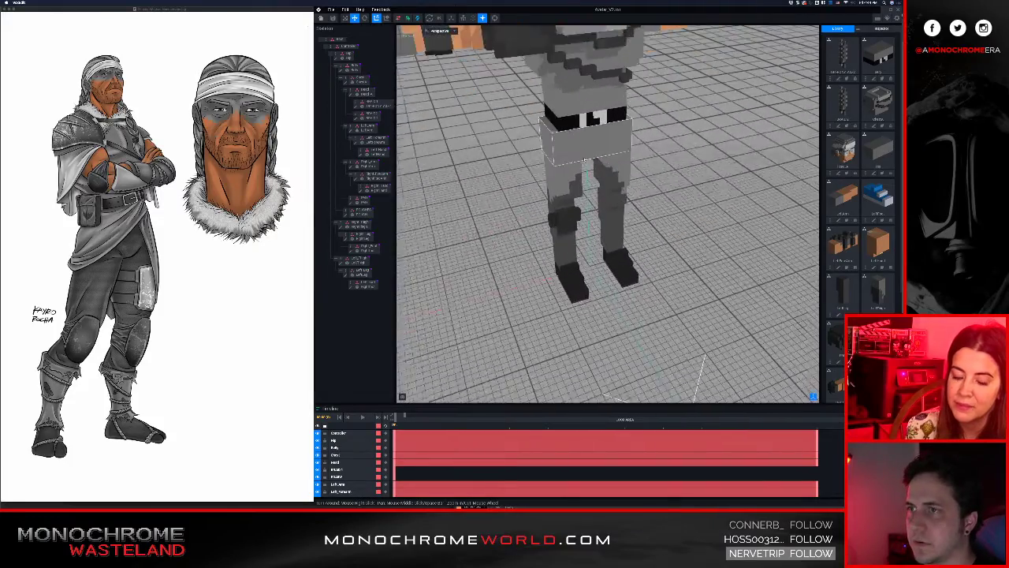
{"action": "right_click_drag", "start_coordinate": [581, 156], "coordinate": [601, 167]}
{"action": "middle_click_drag", "start_coordinate": [600, 167], "coordinate": [647, 201]}
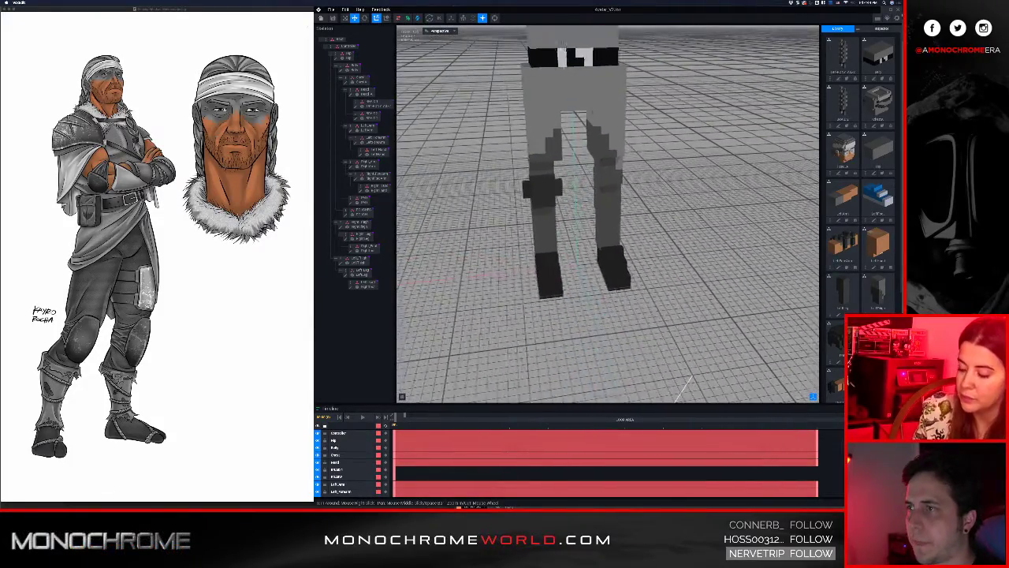
{"action": "right_click_drag", "start_coordinate": [509, 167], "coordinate": [544, 142]}
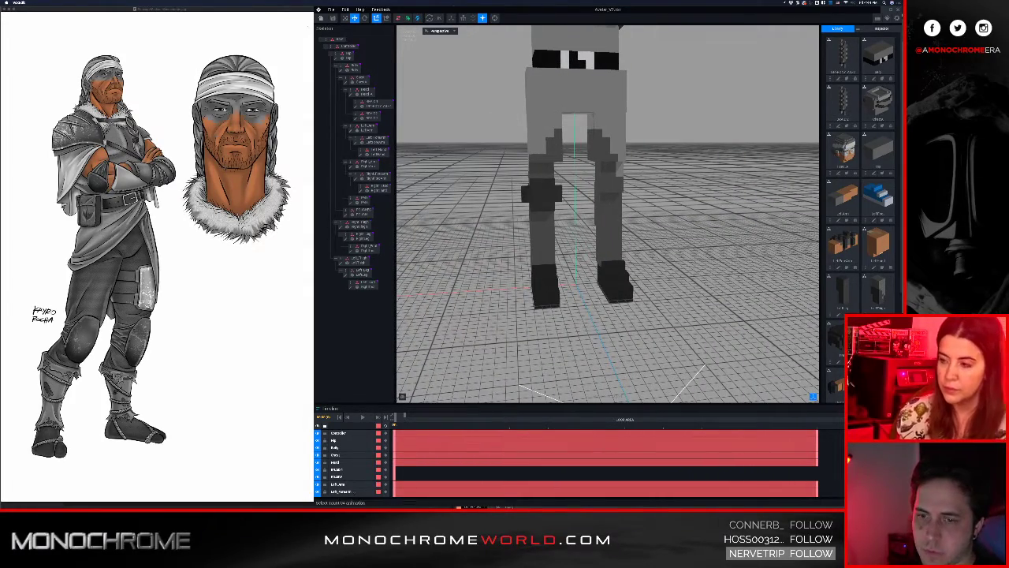
{"action": "left_click", "coordinate": [871, 447]}
{"action": "key", "text": "space"}
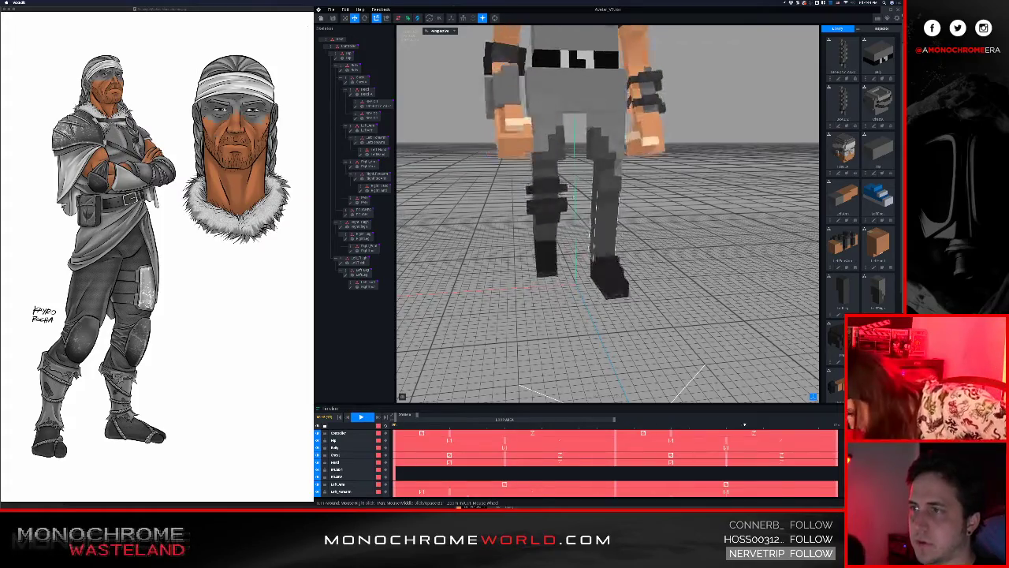
Pause and replay the walk cycle while examining the knee pad and right leg up close and at full-body distance
{"action": "right_click_drag", "start_coordinate": [549, 147], "coordinate": [553, 154]}
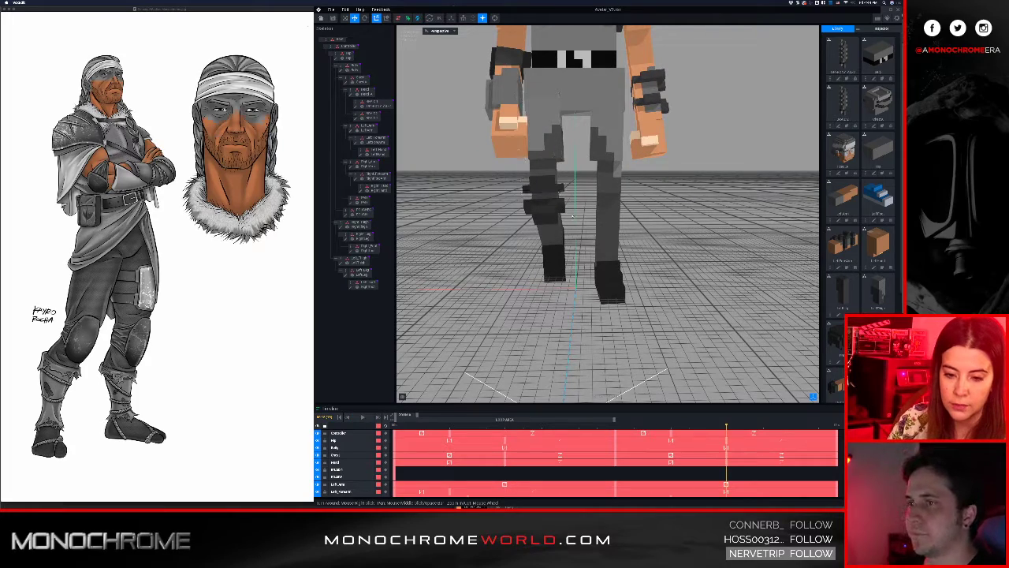
{"action": "key", "text": "space"}
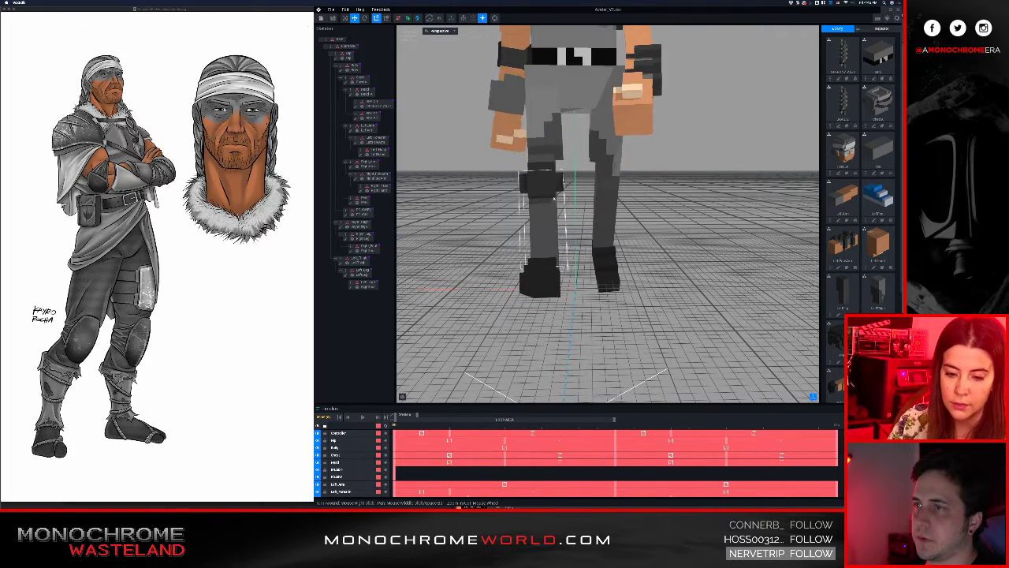
{"action": "mouse_move", "coordinate": [554, 199]}
{"action": "right_mouse_down"}
{"action": "mouse_move", "coordinate": [554, 186]}
{"action": "mouse_move", "coordinate": [588, 169]}
{"action": "mouse_move", "coordinate": [525, 126]}
{"action": "mouse_move", "coordinate": [540, 146]}
{"action": "mouse_move", "coordinate": [540, 191]}
{"action": "right_mouse_up"}
{"action": "scroll", "coordinate": [579, 177], "scroll_direction": "up", "scroll_amount": 5}
{"action": "key", "text": "space"}
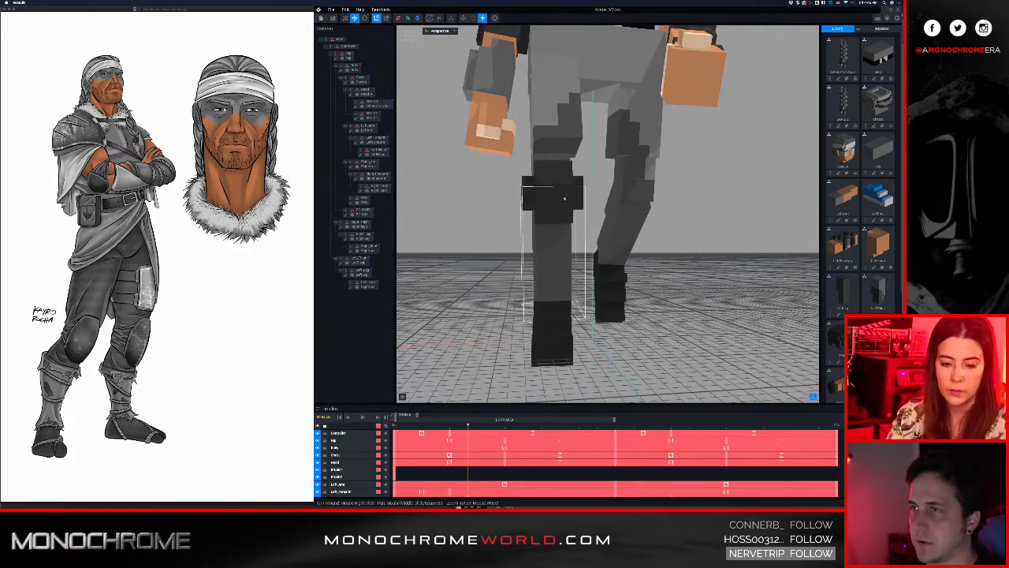
{"action": "scroll", "coordinate": [564, 198], "scroll_direction": "down", "scroll_amount": 5}
{"action": "right_click_drag", "start_coordinate": [499, 218], "coordinate": [499, 217]}
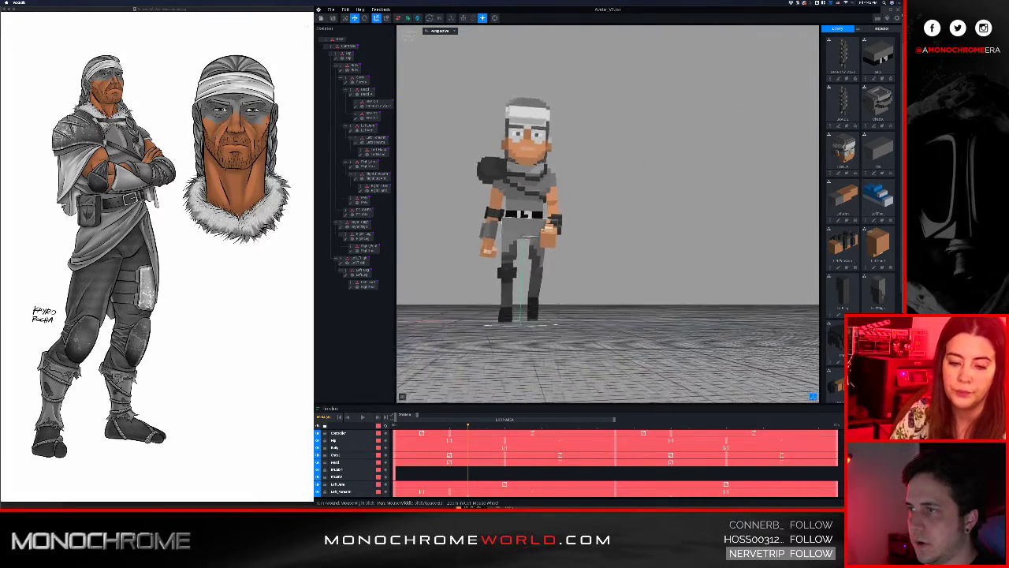
{"action": "scroll", "coordinate": [514, 226], "scroll_direction": "up", "scroll_amount": 3}
{"action": "scroll", "coordinate": [544, 245], "scroll_direction": "down", "scroll_amount": 3}
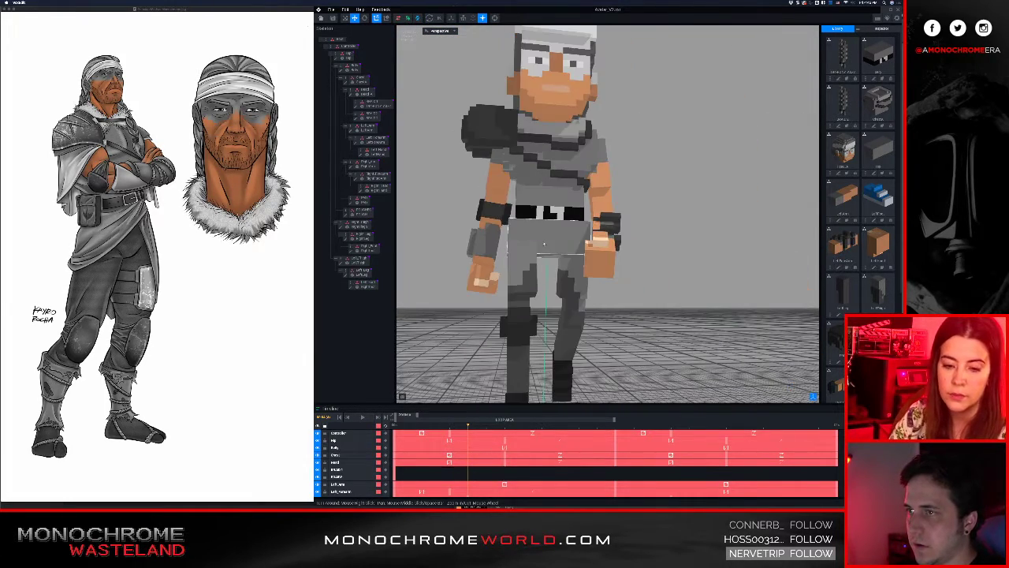
{"action": "right_click_drag", "start_coordinate": [545, 245], "coordinate": [544, 243]}
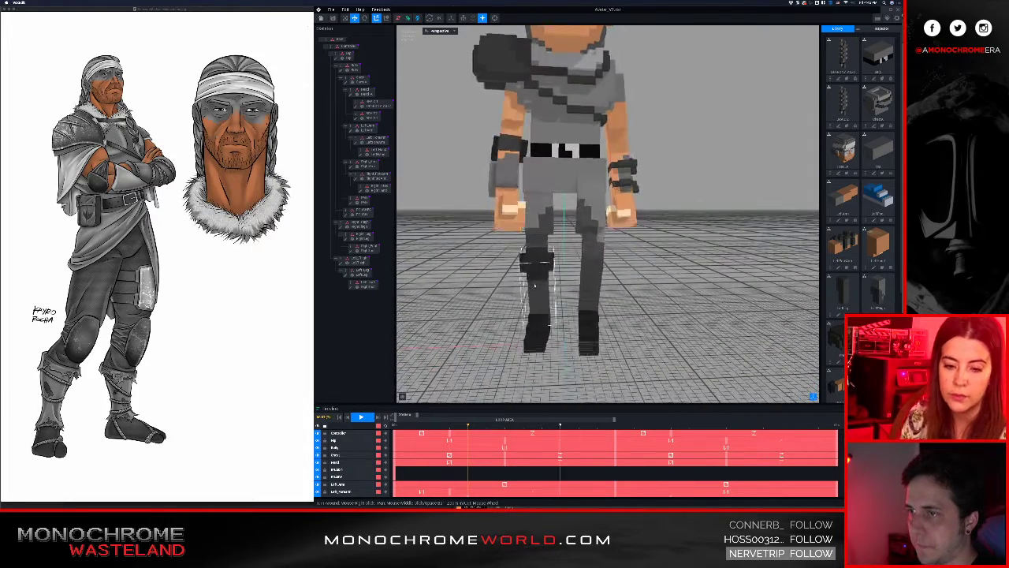
Stop the walk playback and open the avatar's right thigh model for voxel editing
{"action": "key", "text": "space"}
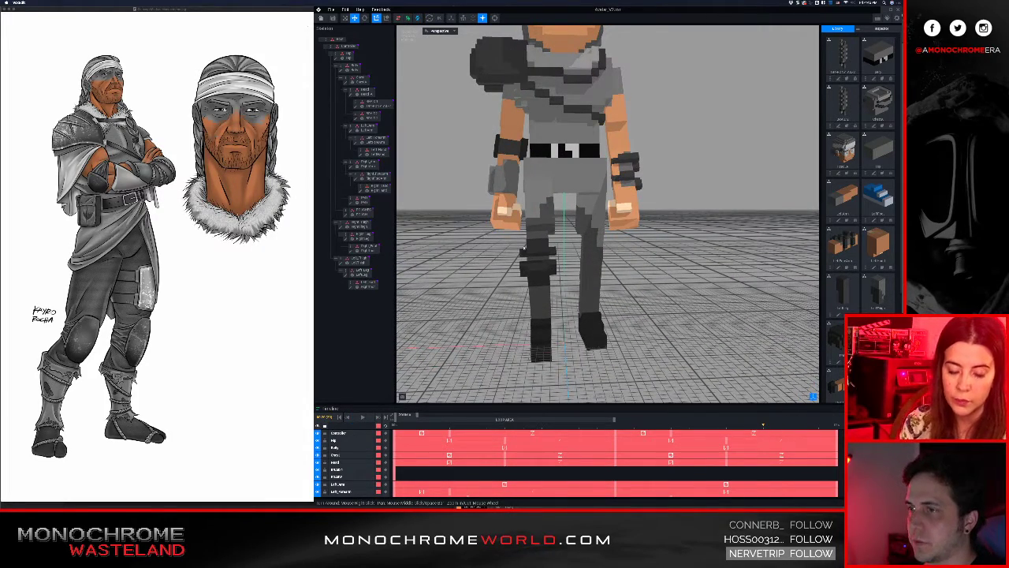
{"action": "right_click_drag", "start_coordinate": [522, 249], "coordinate": [526, 247]}
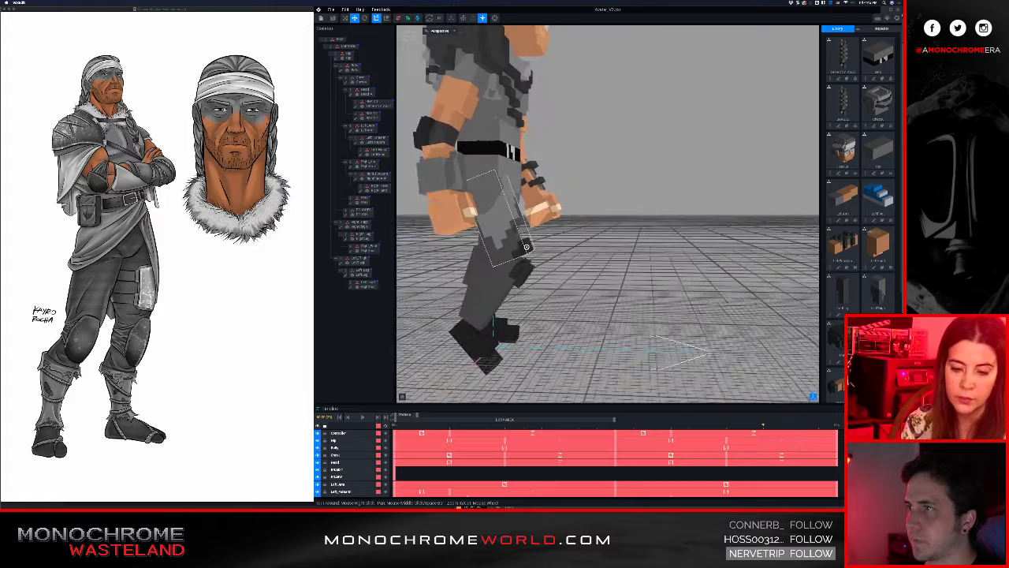
{"action": "left_click", "coordinate": [487, 156]}
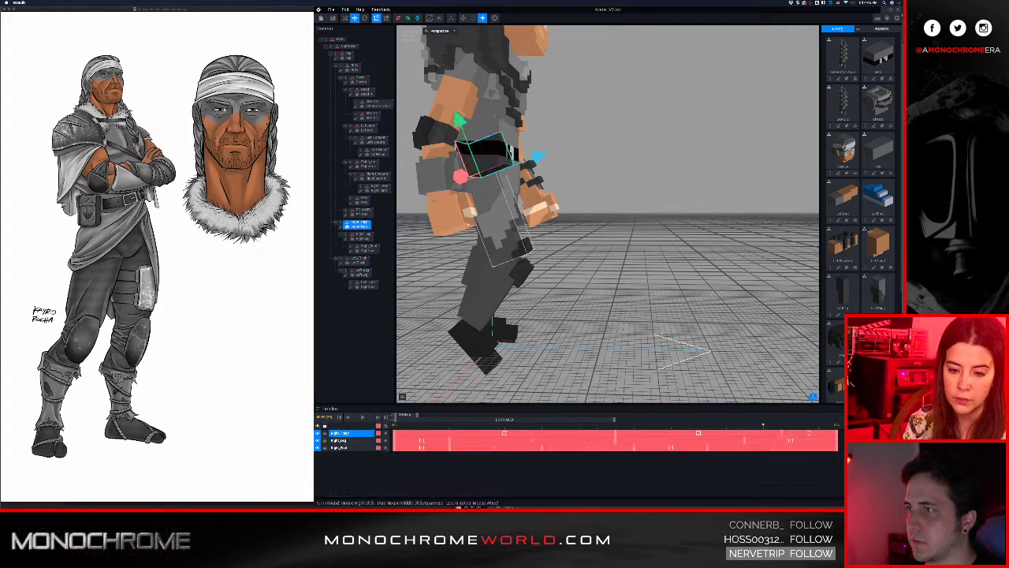
{"action": "double_click", "coordinate": [341, 227]}
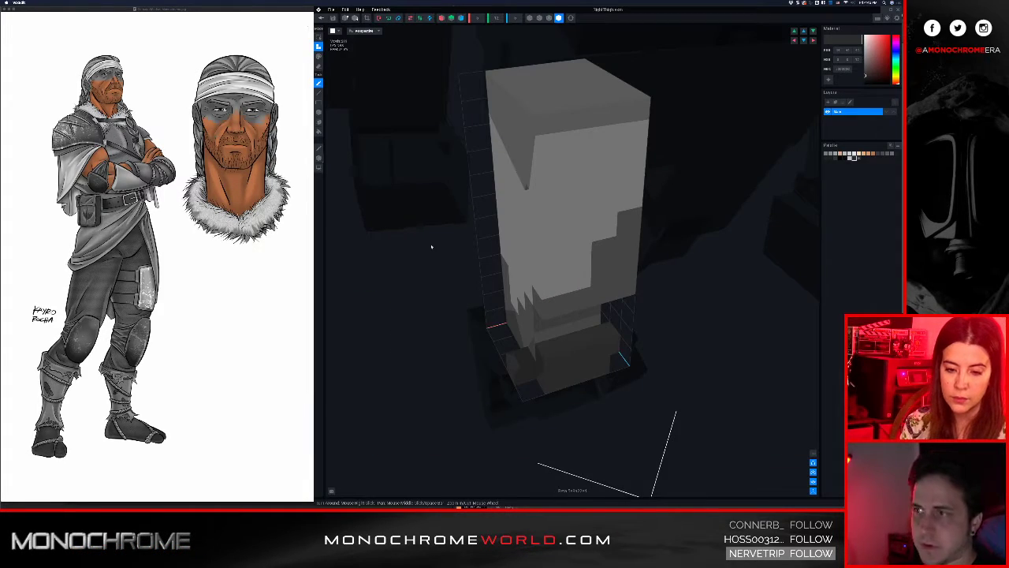
Paint a darker grey band around the bottom voxels of the right thigh, just above the knee, and save it to the avatar
{"action": "right_click_drag", "start_coordinate": [580, 251], "coordinate": [579, 253]}
{"action": "right_click_drag", "start_coordinate": [520, 376], "coordinate": [541, 408]}
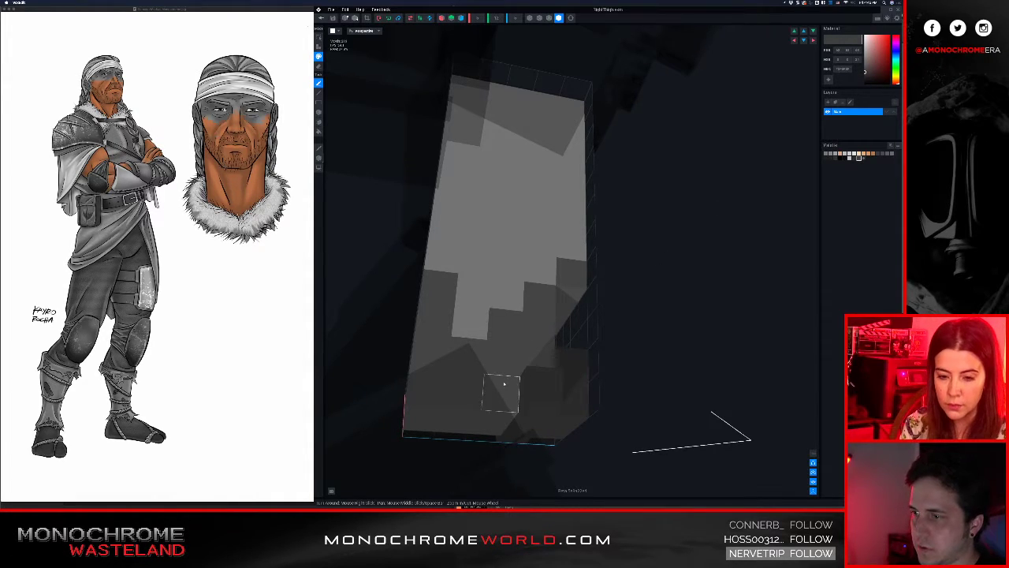
{"action": "left_click_drag", "start_coordinate": [504, 384], "coordinate": [458, 411]}
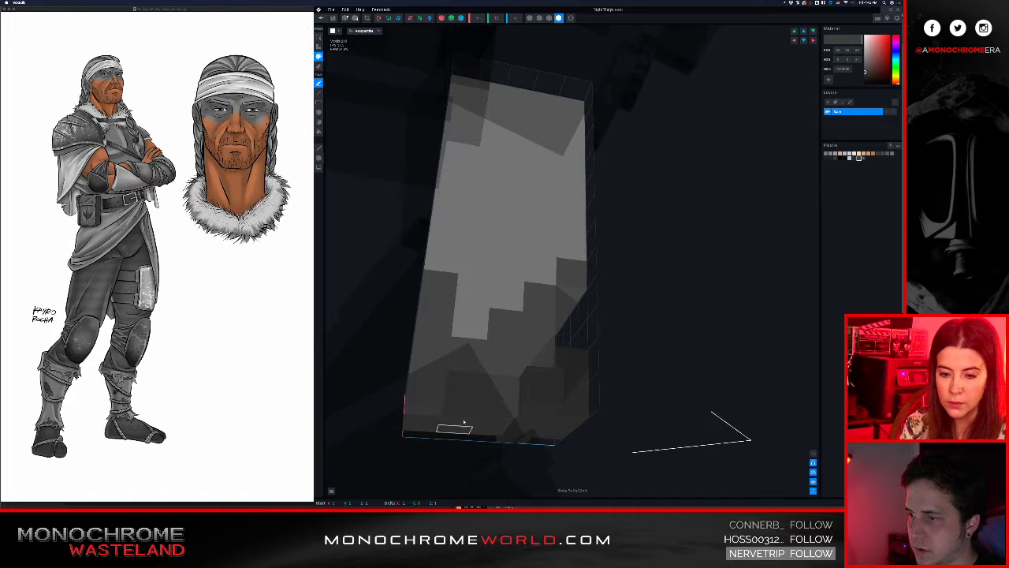
{"action": "right_click_drag", "start_coordinate": [462, 389], "coordinate": [462, 389]}
{"action": "right_click_drag", "start_coordinate": [397, 361], "coordinate": [462, 347]}
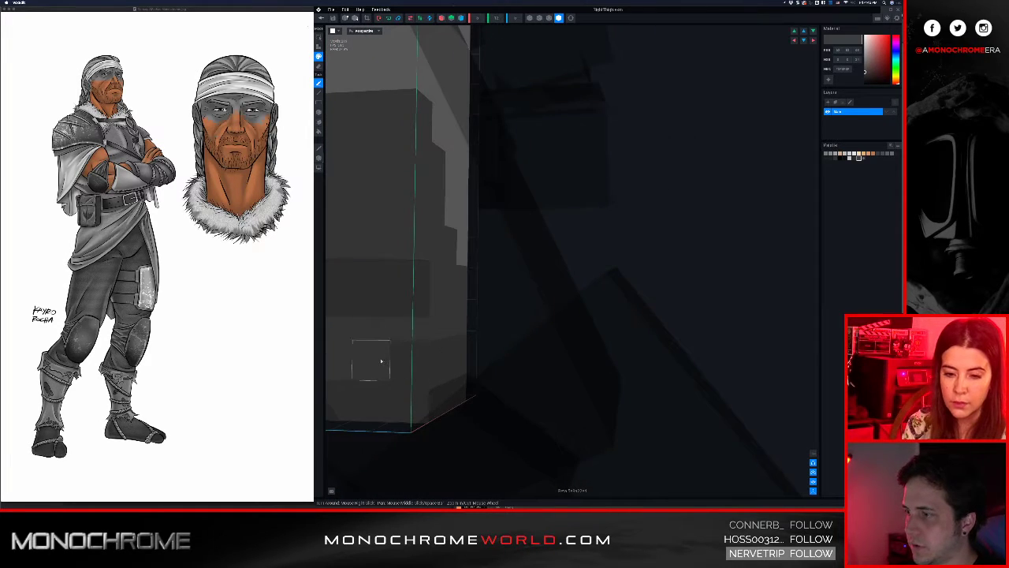
{"action": "right_click_drag", "start_coordinate": [375, 362], "coordinate": [595, 326]}
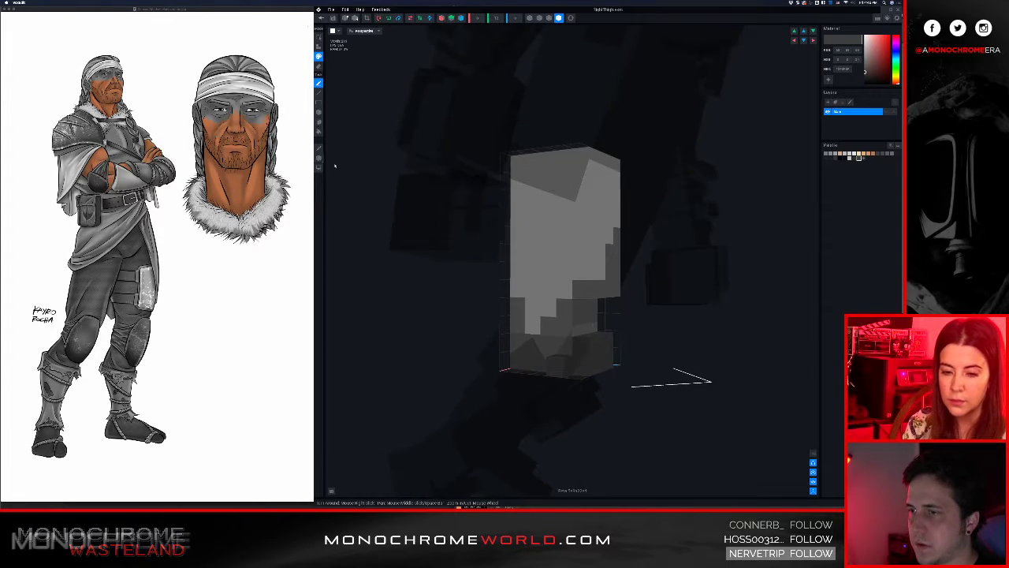
{"action": "left_click", "coordinate": [322, 19]}
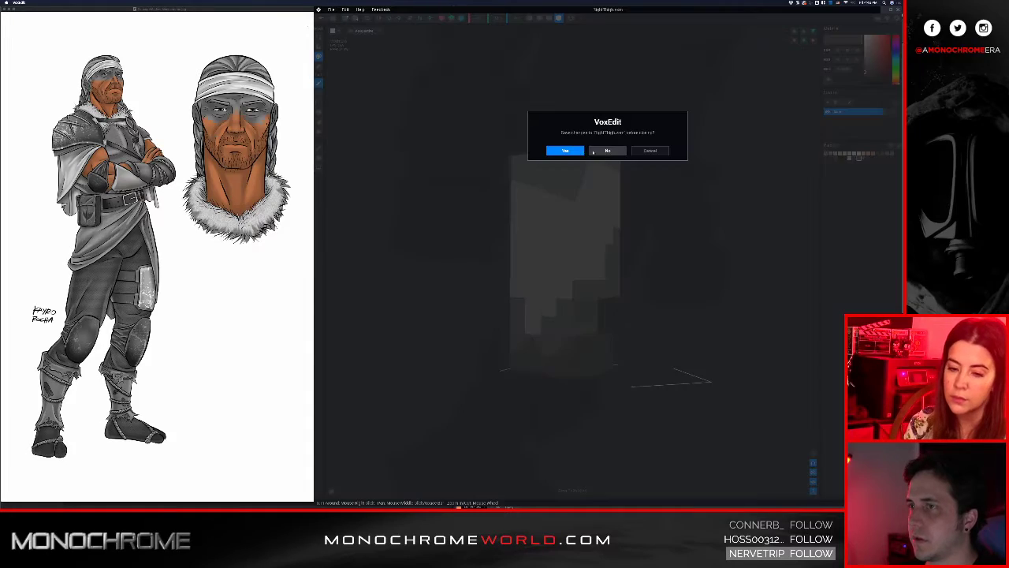
{"action": "left_click", "coordinate": [574, 151]}
Bring the avatar's right knee into close view and open the right lower leg model for voxel editing
{"action": "scroll", "coordinate": [607, 213], "scroll_direction": "up", "scroll_amount": 10}
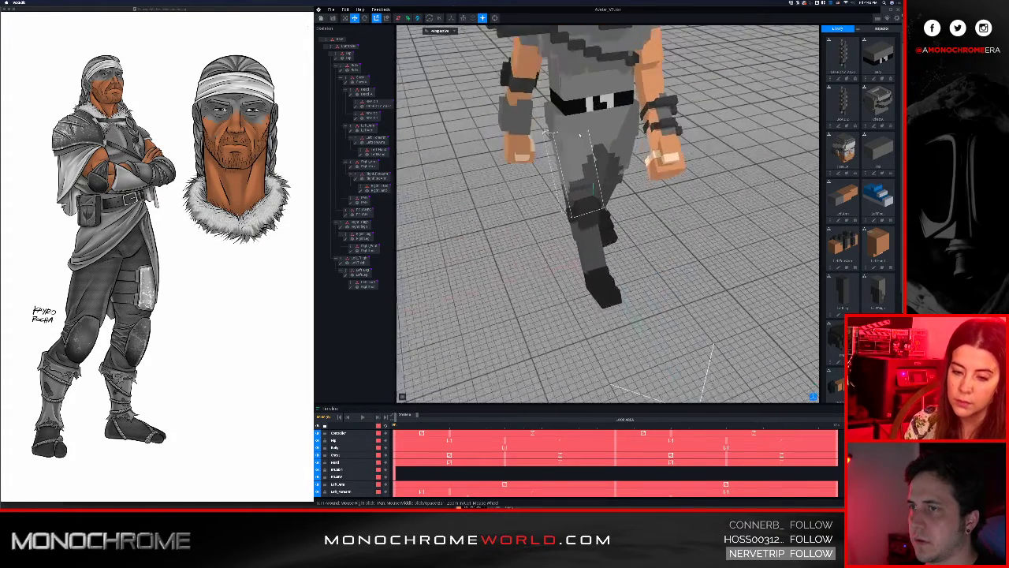
{"action": "right_click_drag", "start_coordinate": [599, 128], "coordinate": [554, 196]}
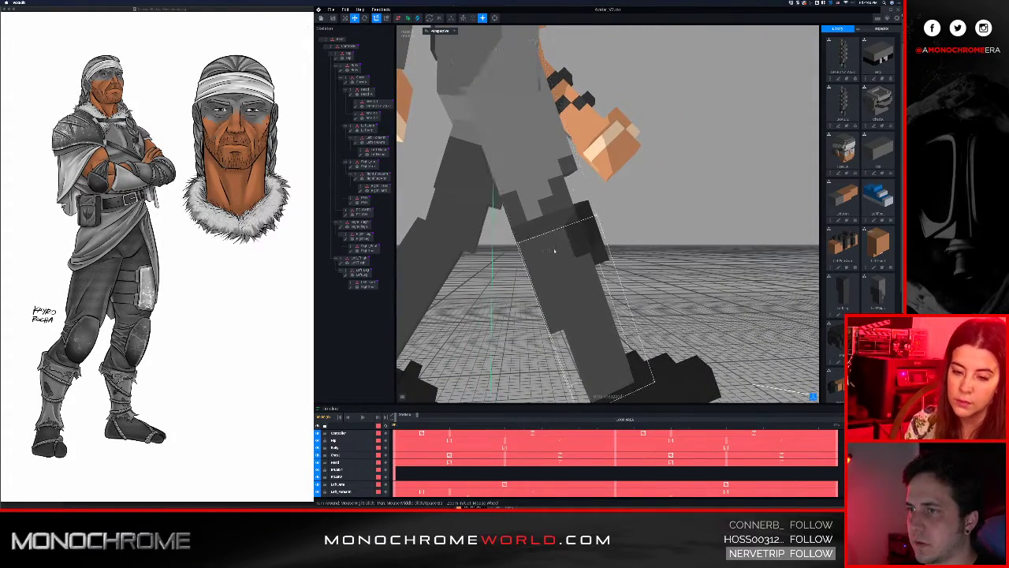
{"action": "left_click", "coordinate": [555, 247]}
{"action": "double_click", "coordinate": [345, 237]}
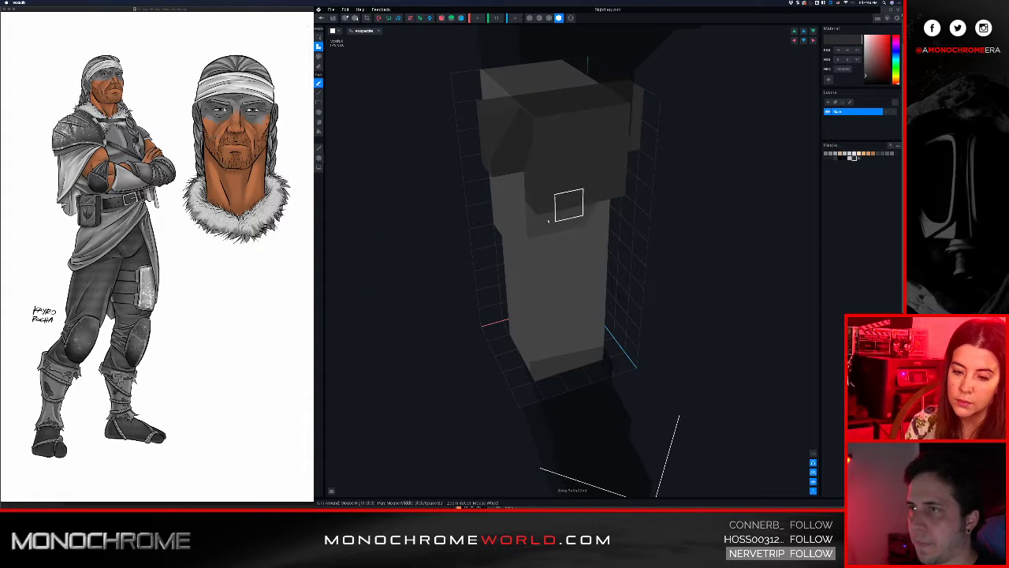
Paint the upper side and back voxels of the right lower leg behind the knee pad darker grey and save the model
{"action": "right_click_drag", "start_coordinate": [548, 221], "coordinate": [541, 212]}
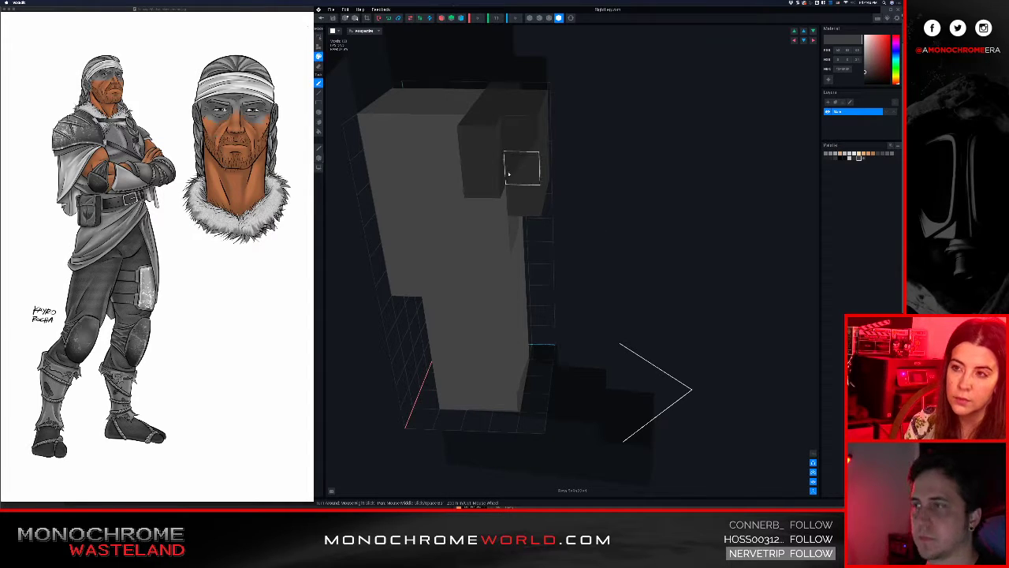
{"action": "right_click_drag", "start_coordinate": [440, 162], "coordinate": [443, 157]}
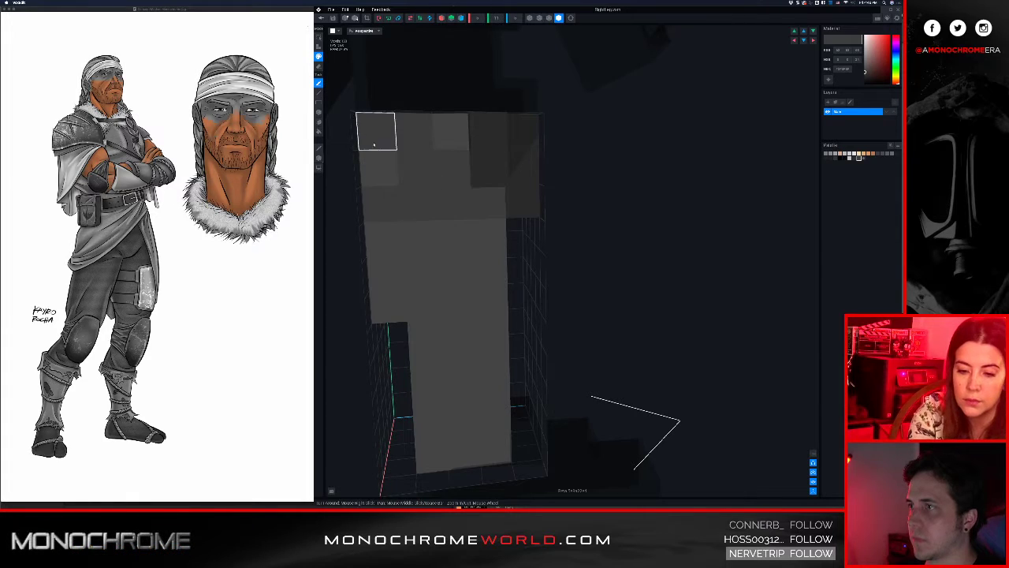
{"action": "right_click_drag", "start_coordinate": [442, 128], "coordinate": [386, 105]}
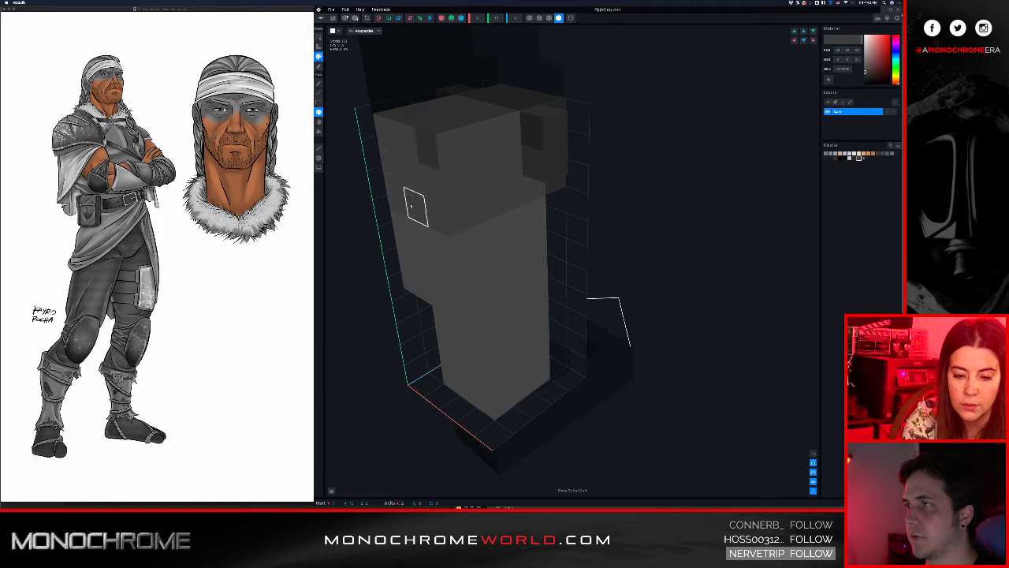
{"action": "right_click_drag", "start_coordinate": [411, 201], "coordinate": [518, 197]}
{"action": "right_click_drag", "start_coordinate": [630, 219], "coordinate": [540, 203]}
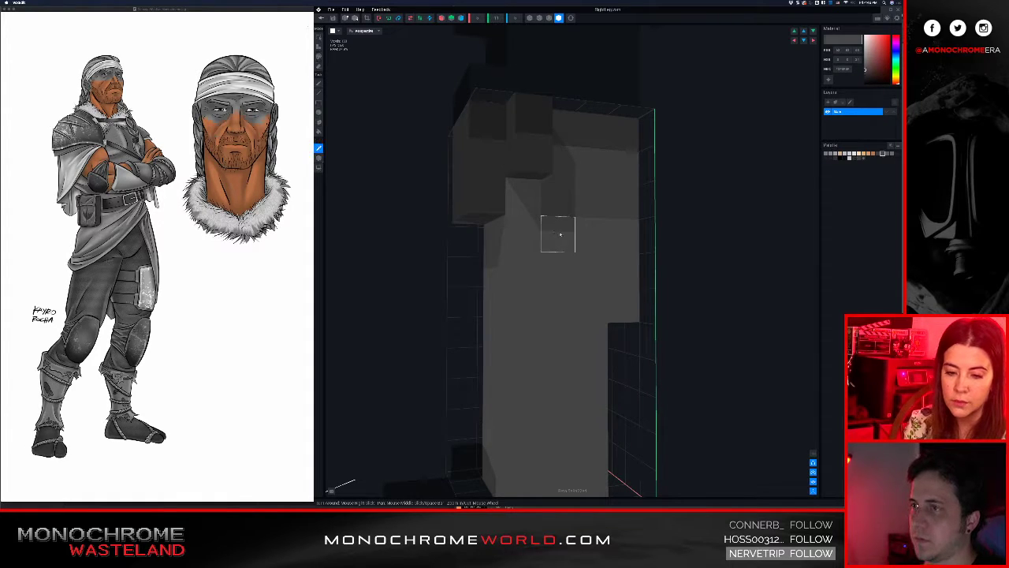
{"action": "right_click_drag", "start_coordinate": [474, 286], "coordinate": [474, 284]}
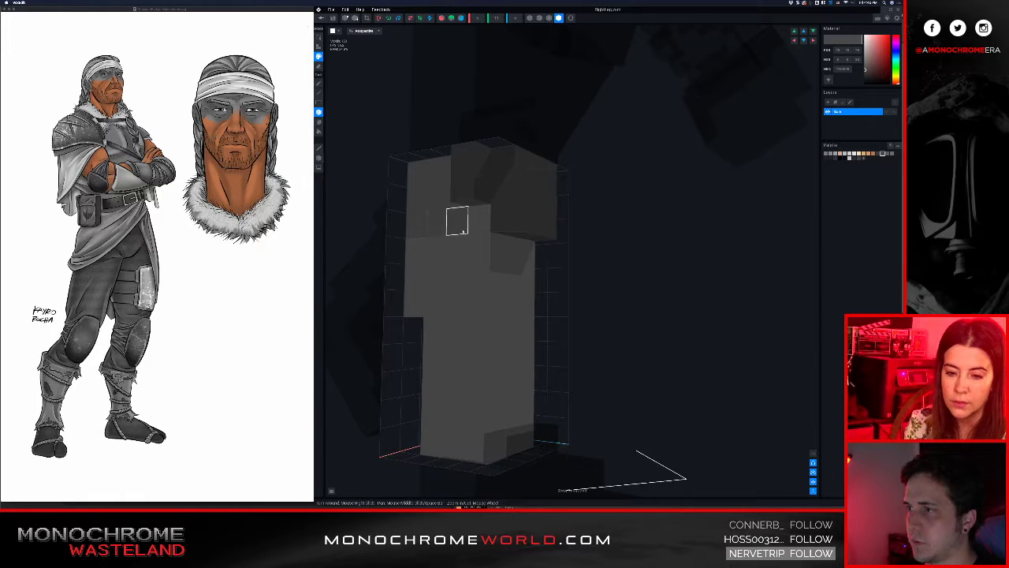
{"action": "right_click_drag", "start_coordinate": [514, 276], "coordinate": [499, 275]}
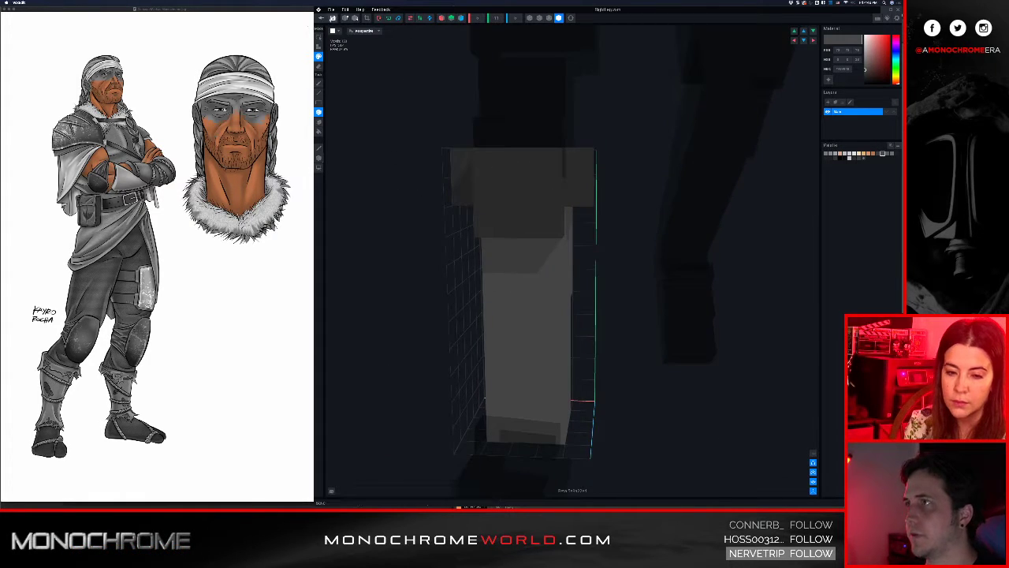
{"action": "left_click", "coordinate": [322, 18]}
{"action": "left_click", "coordinate": [570, 152]}
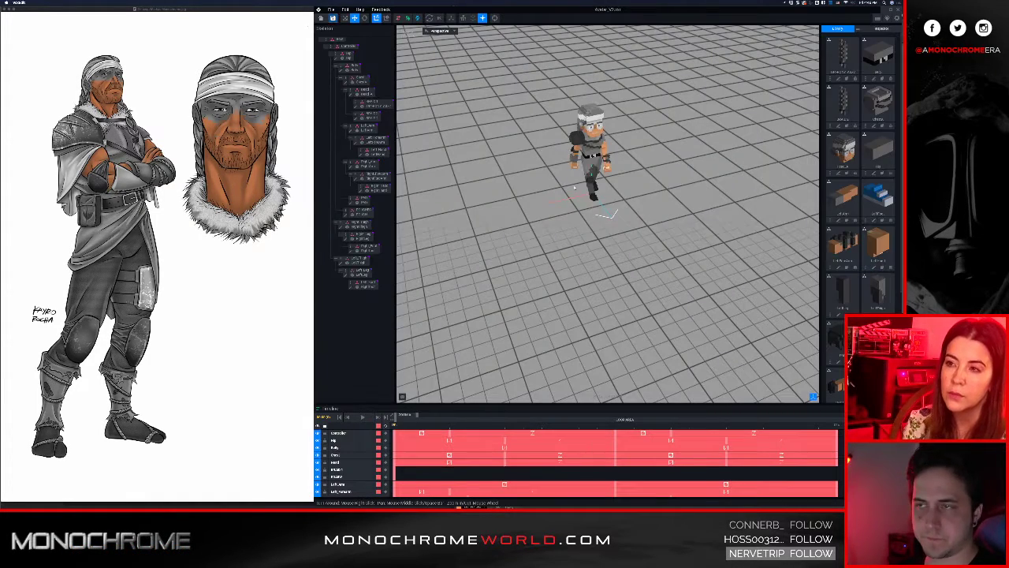
Play and stop the walk animation while examining the recoloured right knee up close from the side
{"action": "scroll", "coordinate": [576, 158], "scroll_direction": "up", "scroll_amount": 5}
{"action": "scroll", "coordinate": [585, 169], "scroll_direction": "up", "scroll_amount": 2}
{"action": "middle_click_drag", "start_coordinate": [585, 162], "coordinate": [558, 214]}
{"action": "right_click_drag", "start_coordinate": [559, 214], "coordinate": [558, 214]}
{"action": "scroll", "coordinate": [558, 213], "scroll_direction": "up", "scroll_amount": 4}
{"action": "left_click", "coordinate": [544, 255]}
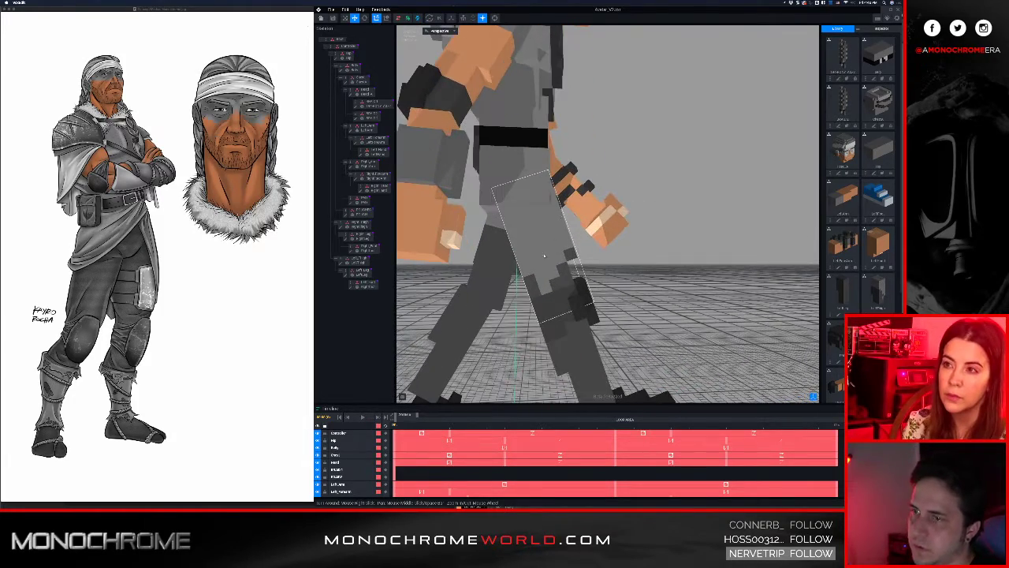
{"action": "right_click_drag", "start_coordinate": [556, 309], "coordinate": [526, 284]}
{"action": "key", "text": "space"}
{"action": "key", "text": "space"}
Reopen the right lower leg, paint its top side and back voxels with the darker grey and save it to the avatar
{"action": "left_click", "coordinate": [587, 322]}
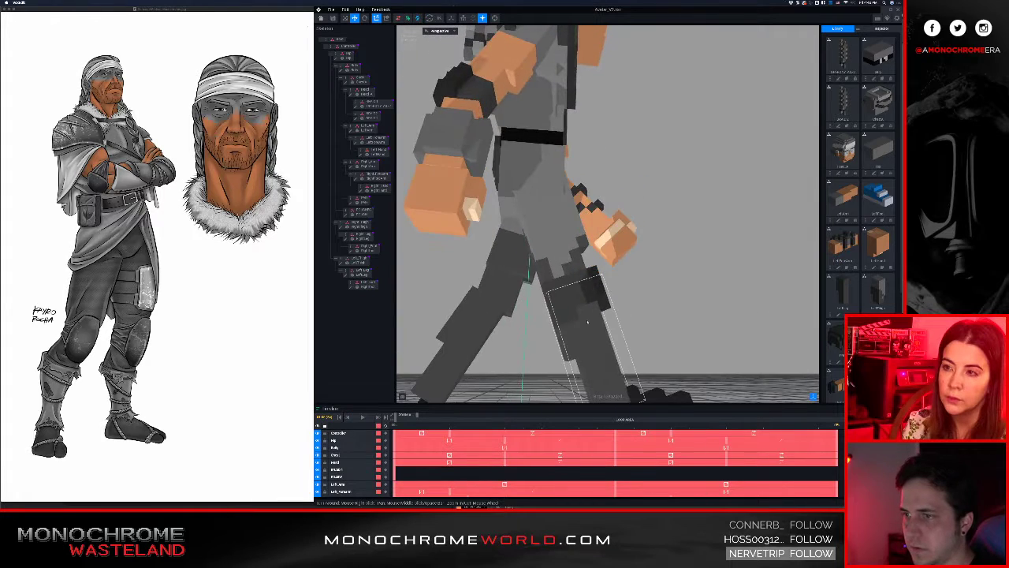
{"action": "left_click", "coordinate": [589, 315]}
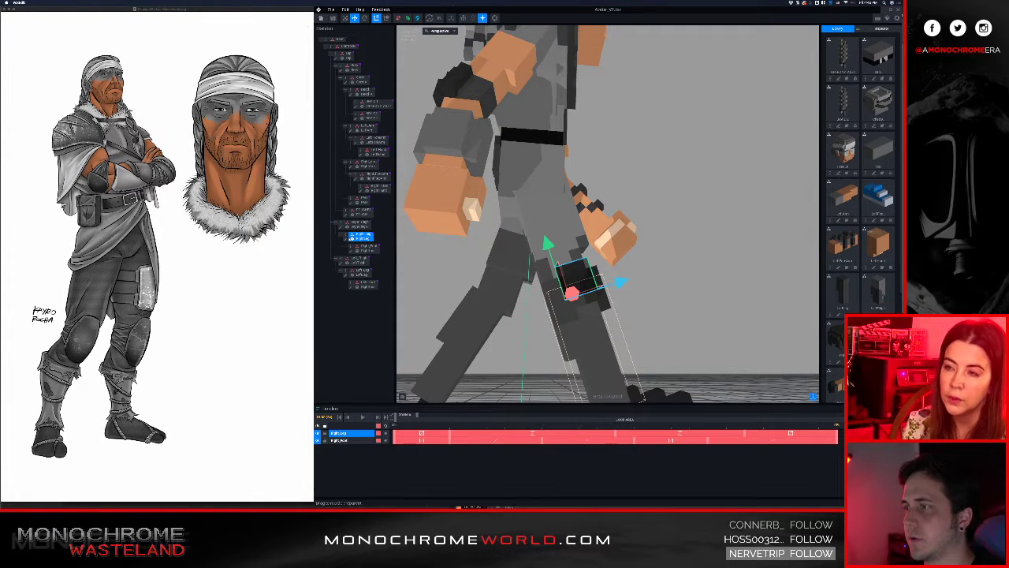
{"action": "left_click", "coordinate": [345, 239]}
{"action": "right_click_drag", "start_coordinate": [518, 219], "coordinate": [457, 205]}
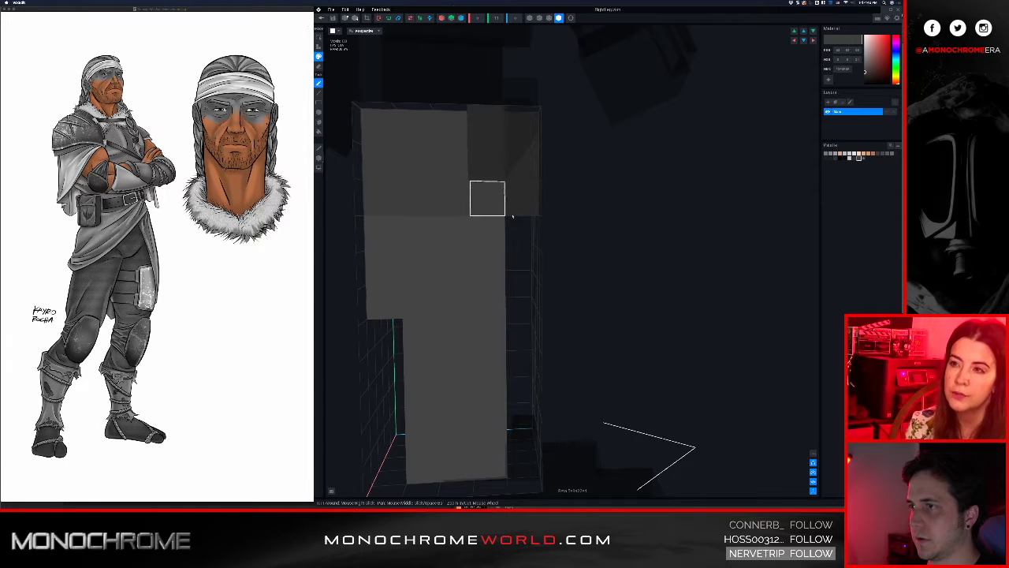
{"action": "right_click_drag", "start_coordinate": [513, 195], "coordinate": [597, 203]}
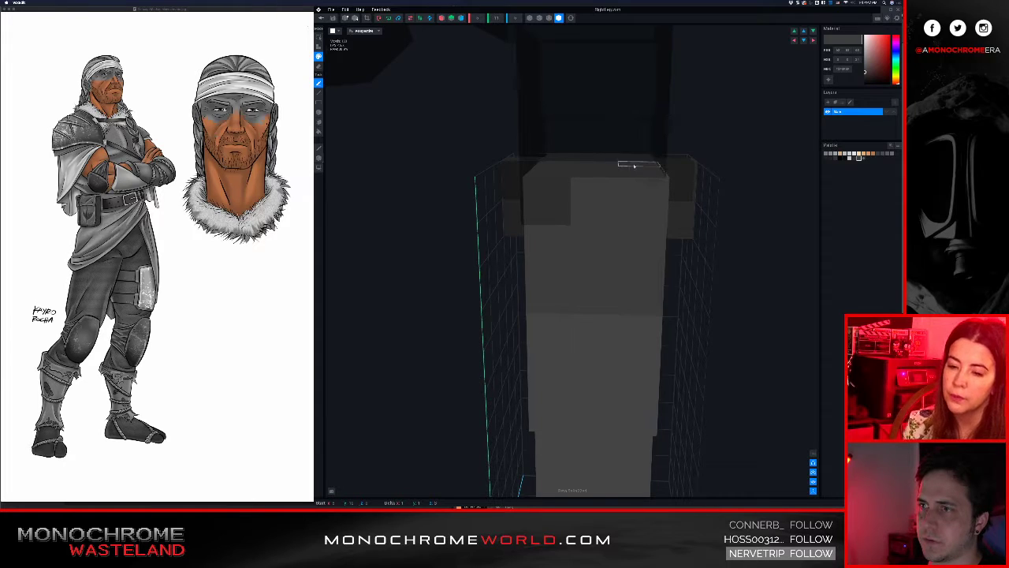
{"action": "right_click_drag", "start_coordinate": [634, 165], "coordinate": [669, 241]}
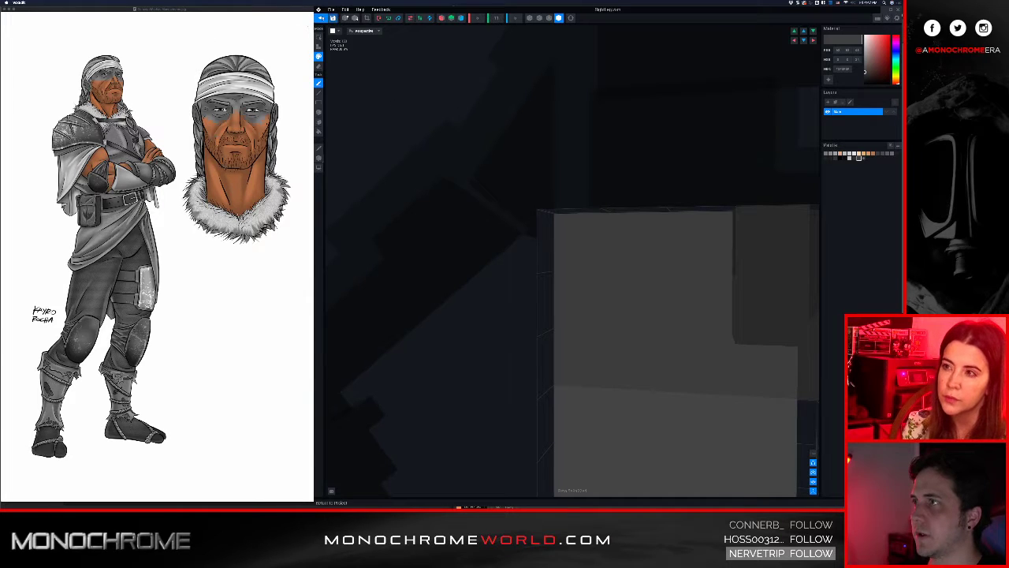
{"action": "left_click", "coordinate": [321, 19]}
{"action": "left_click", "coordinate": [558, 150]}
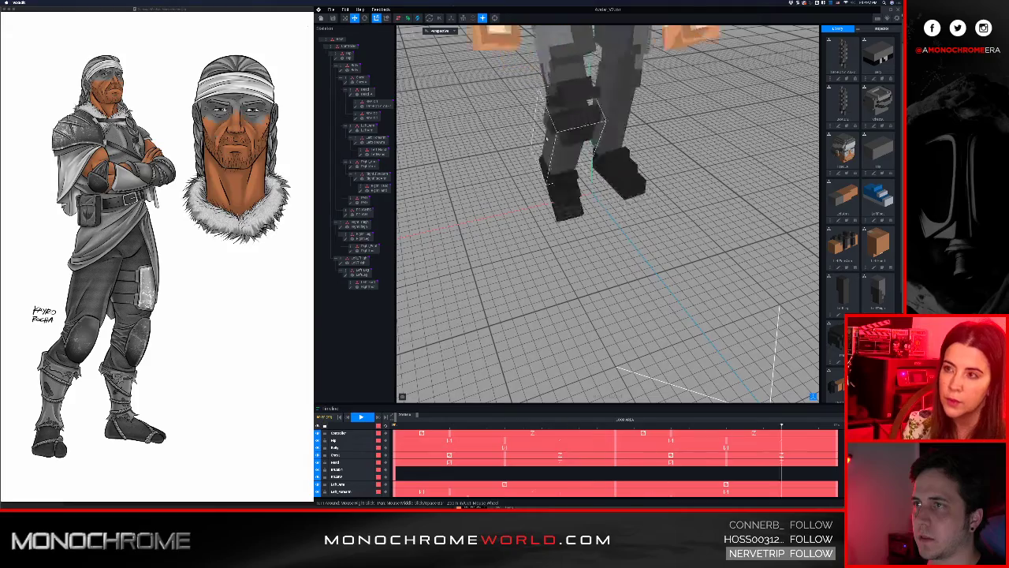
Play the walk cycle and check the right knee's shading from the side and the front
{"action": "right_click_drag", "start_coordinate": [570, 109], "coordinate": [558, 96]}
{"action": "key", "text": "space"}
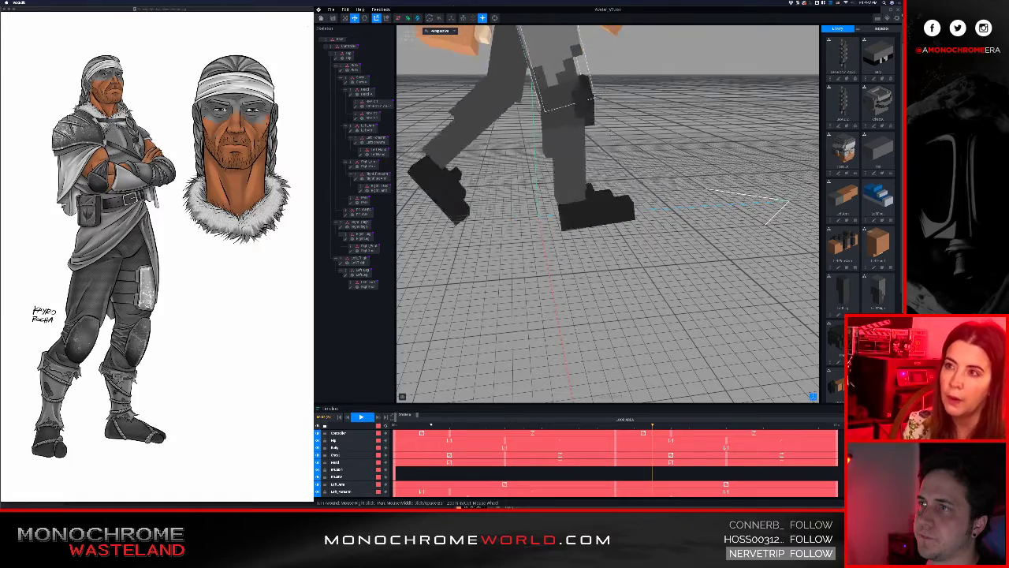
{"action": "right_click_drag", "start_coordinate": [558, 96], "coordinate": [556, 71]}
{"action": "scroll", "coordinate": [556, 71], "scroll_direction": "down", "scroll_amount": 3}
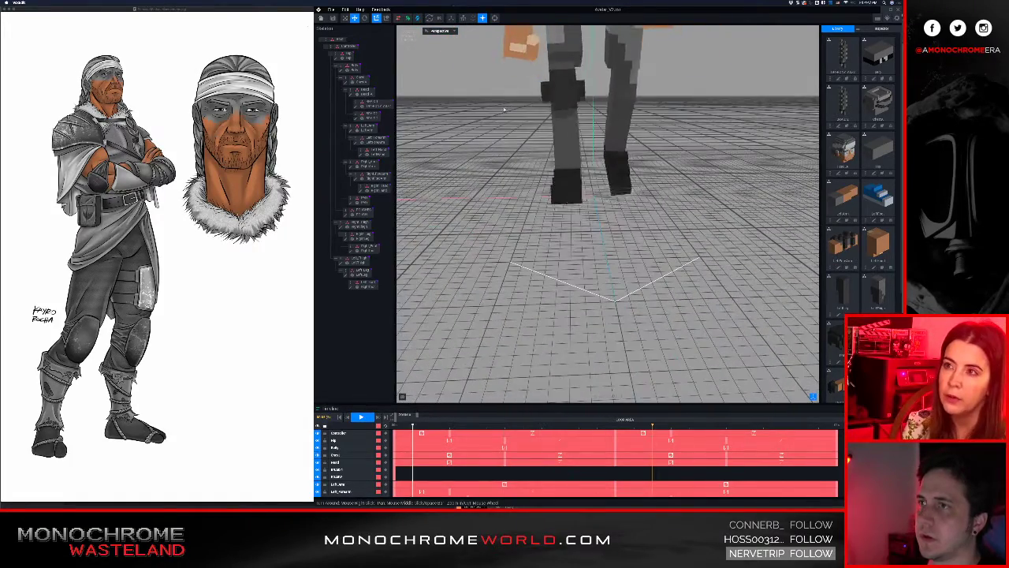
{"action": "middle_click_drag", "start_coordinate": [556, 71], "coordinate": [611, 89]}
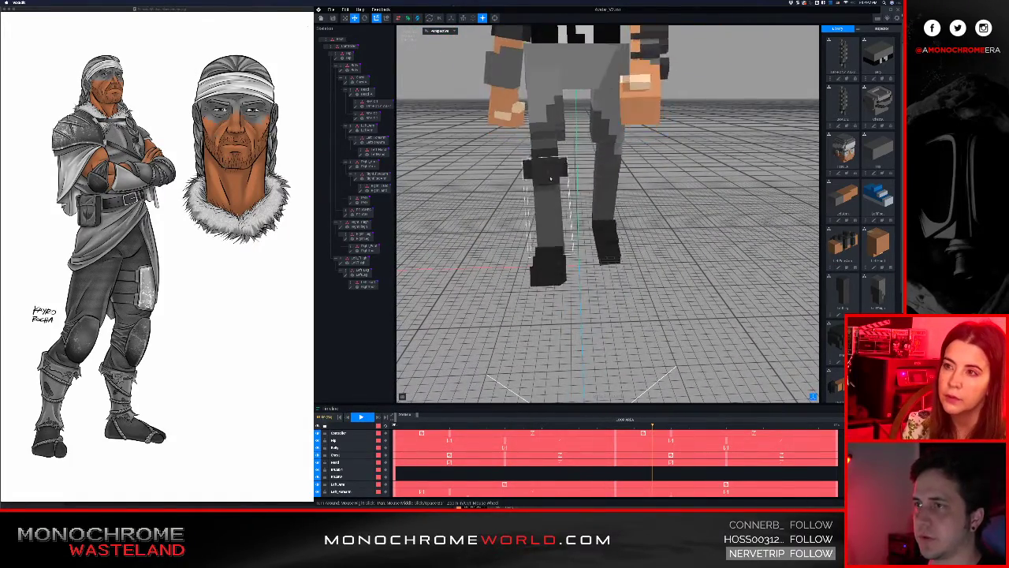
{"action": "key", "text": "space"}
Examine the knee pad and both legs on the stopped frame from front, back and low angles, and resume the walk playback
{"action": "scroll", "coordinate": [549, 173], "scroll_direction": "up", "scroll_amount": 5}
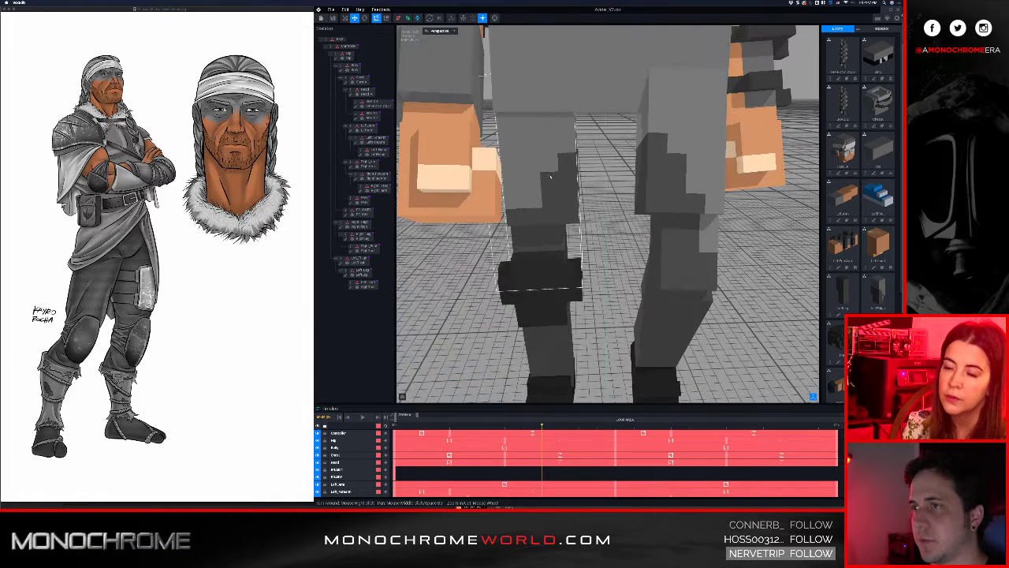
{"action": "right_click_drag", "start_coordinate": [549, 174], "coordinate": [549, 186]}
{"action": "scroll", "coordinate": [539, 256], "scroll_direction": "down", "scroll_amount": 2}
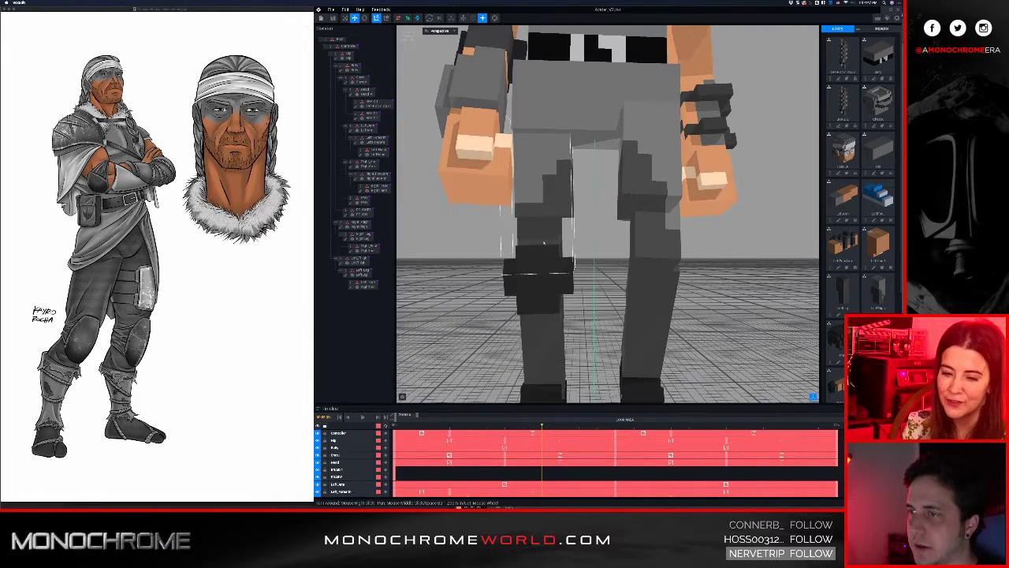
{"action": "right_click_drag", "start_coordinate": [539, 256], "coordinate": [493, 234]}
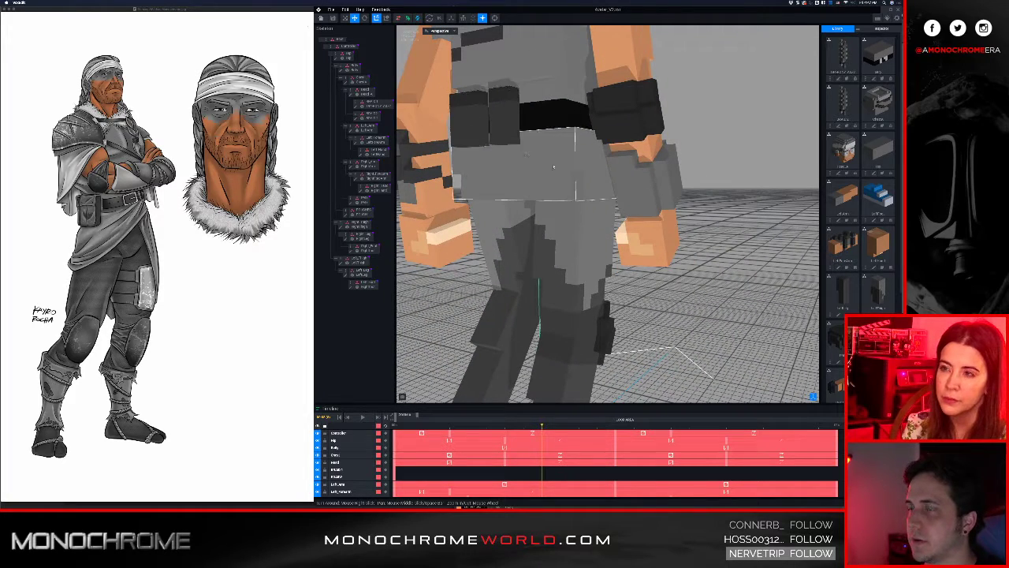
{"action": "right_click_drag", "start_coordinate": [554, 167], "coordinate": [697, 351]}
{"action": "scroll", "coordinate": [697, 354], "scroll_direction": "up", "scroll_amount": 3}
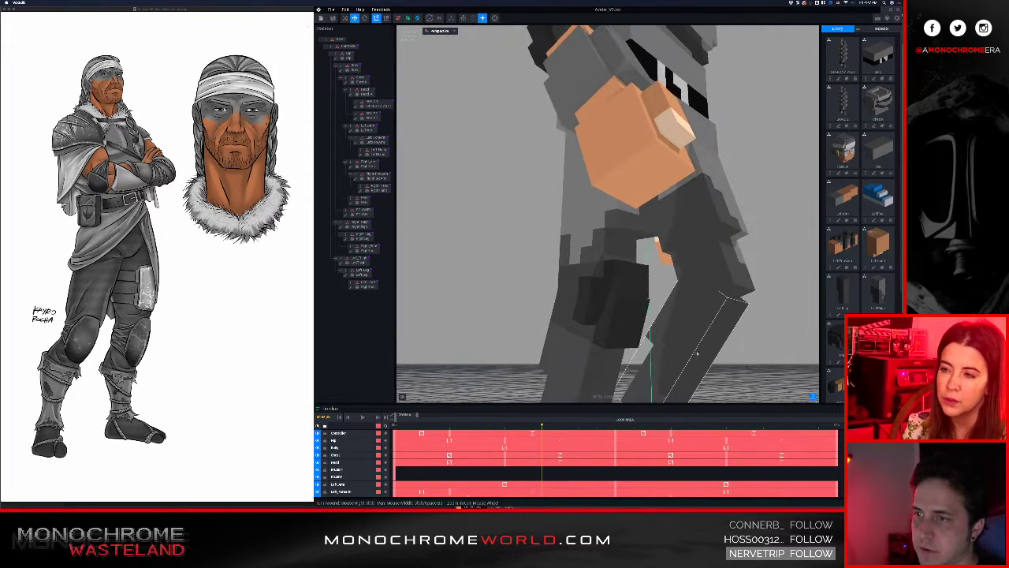
{"action": "scroll", "coordinate": [697, 354], "scroll_direction": "up", "scroll_amount": 5}
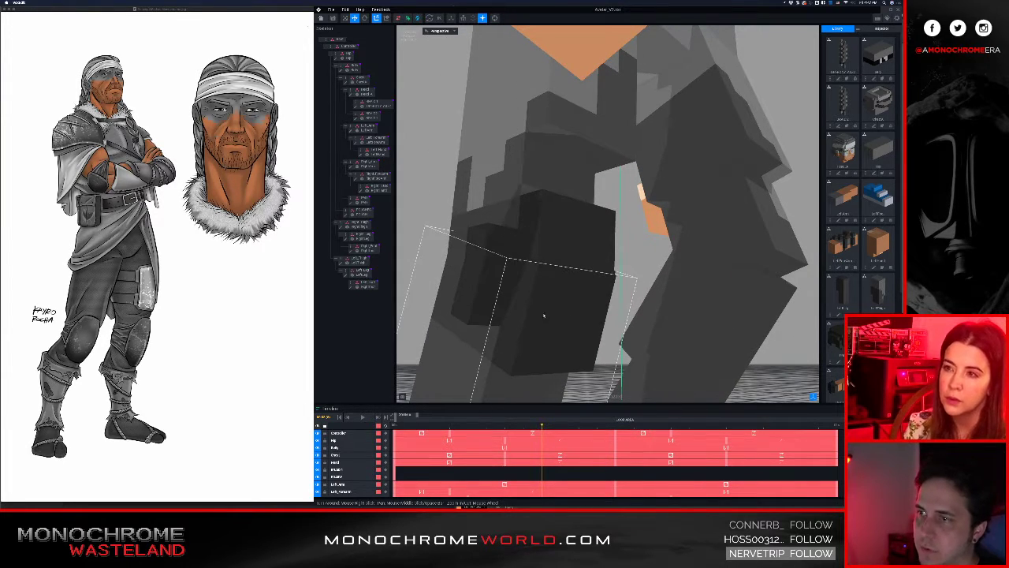
{"action": "scroll", "coordinate": [543, 315], "scroll_direction": "down", "scroll_amount": 4}
{"action": "right_click_drag", "start_coordinate": [543, 315], "coordinate": [606, 250]}
{"action": "key", "text": "space"}
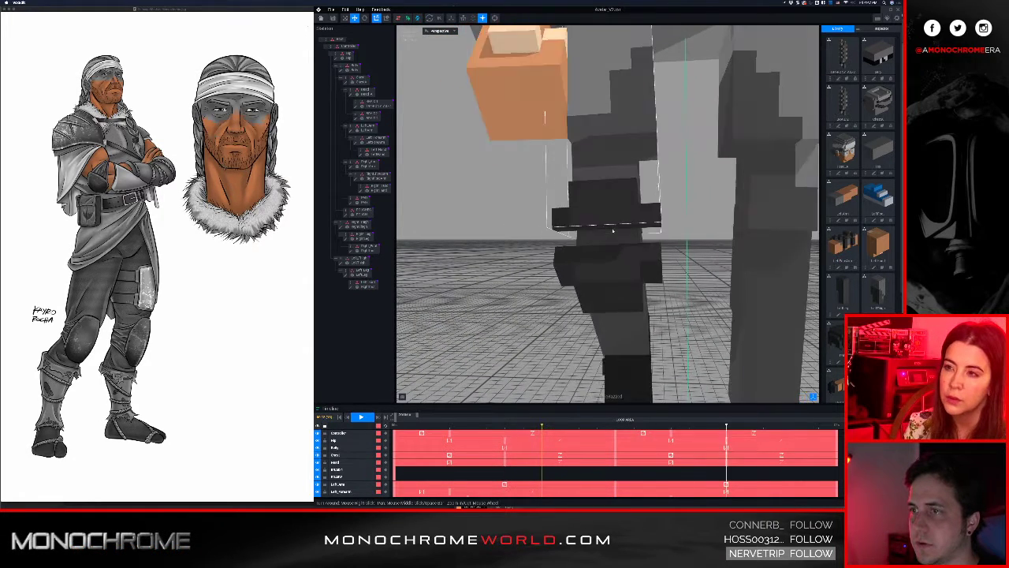
Stop the walk playback and examine the avatar's legs and right knee pad from the front and the side
{"action": "key", "text": "space"}
{"action": "scroll", "coordinate": [613, 232], "scroll_direction": "down", "scroll_amount": 4}
{"action": "right_click_drag", "start_coordinate": [614, 232], "coordinate": [661, 238]}
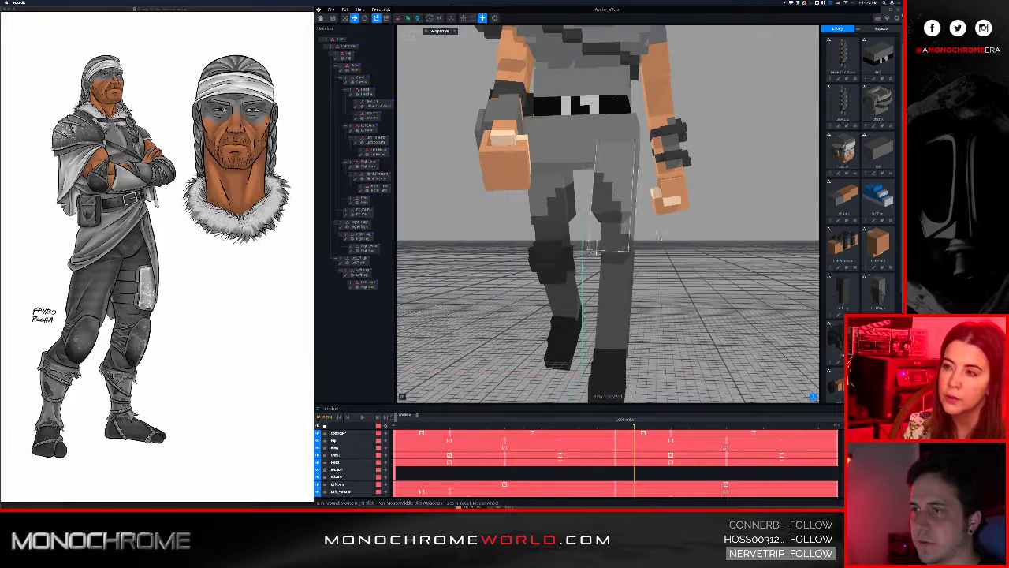
{"action": "right_click_drag", "start_coordinate": [617, 284], "coordinate": [650, 292]}
{"action": "scroll", "coordinate": [650, 292], "scroll_direction": "down", "scroll_amount": 2}
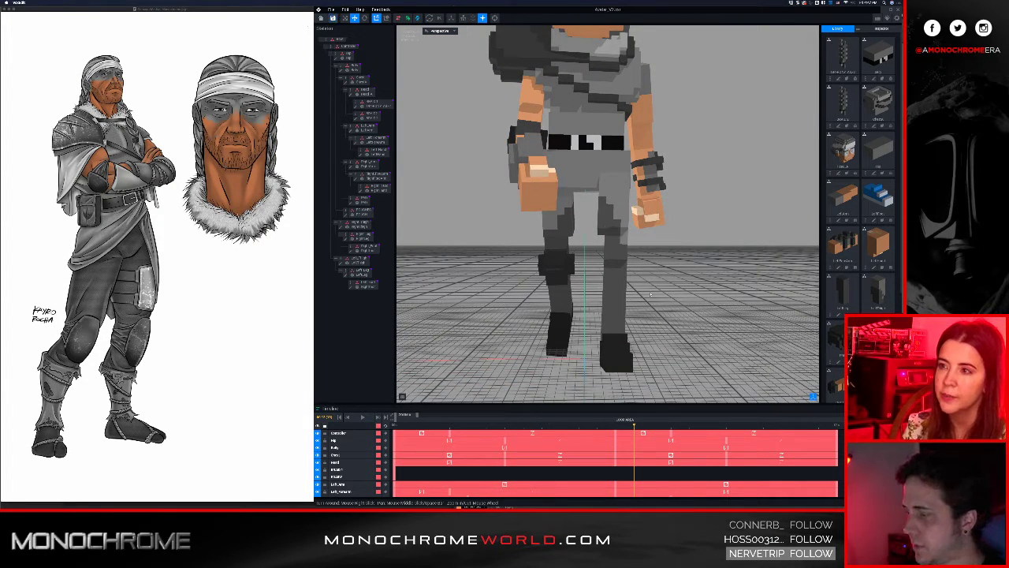
{"action": "right_click_drag", "start_coordinate": [571, 257], "coordinate": [622, 280]}
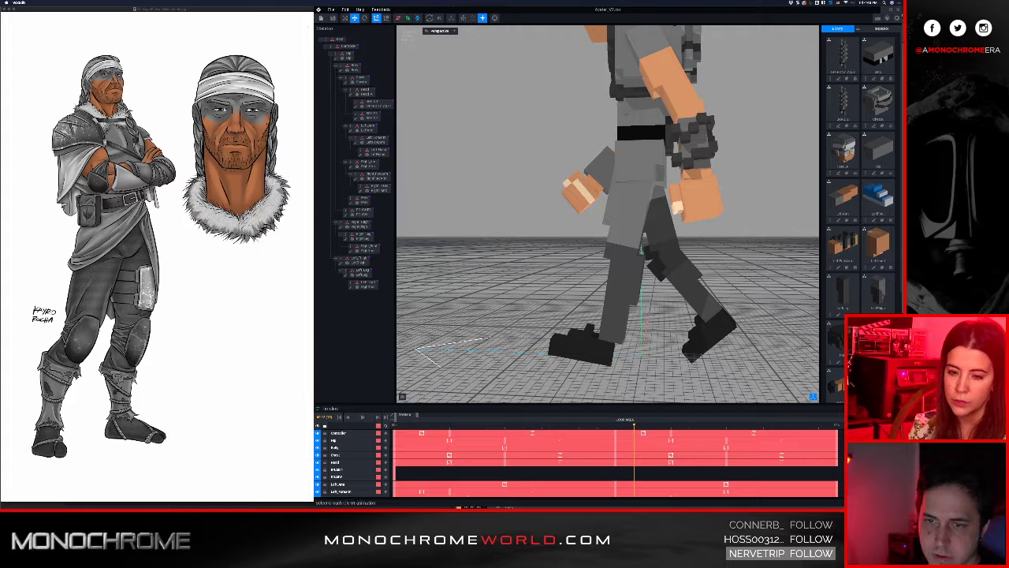
Switch the avatar to its T-pose animation and open the left lower leg for voxel editing
{"action": "left_click", "coordinate": [867, 435]}
{"action": "right_click_drag", "start_coordinate": [652, 278], "coordinate": [651, 276]}
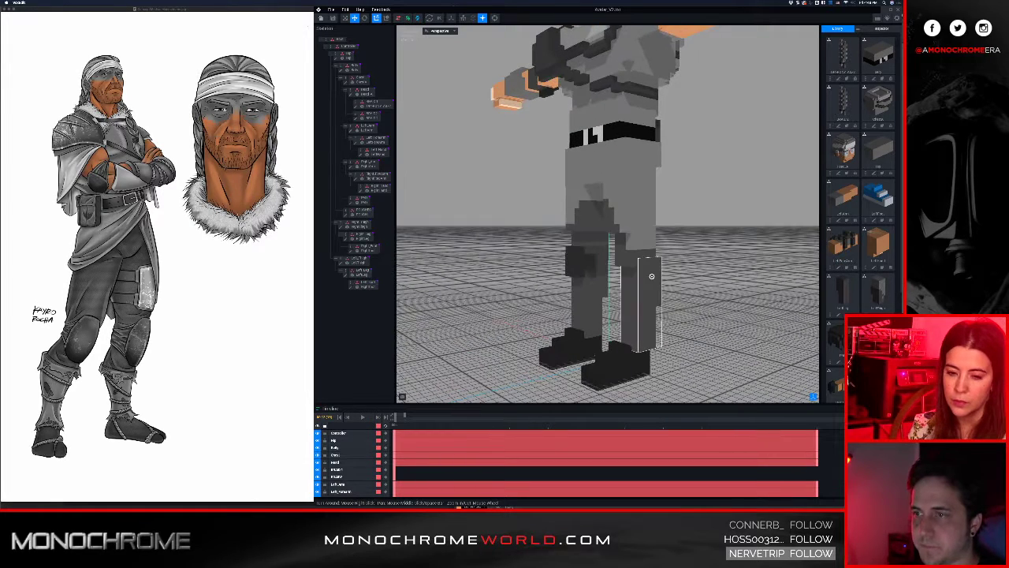
{"action": "left_click", "coordinate": [644, 283]}
{"action": "double_click", "coordinate": [345, 274]}
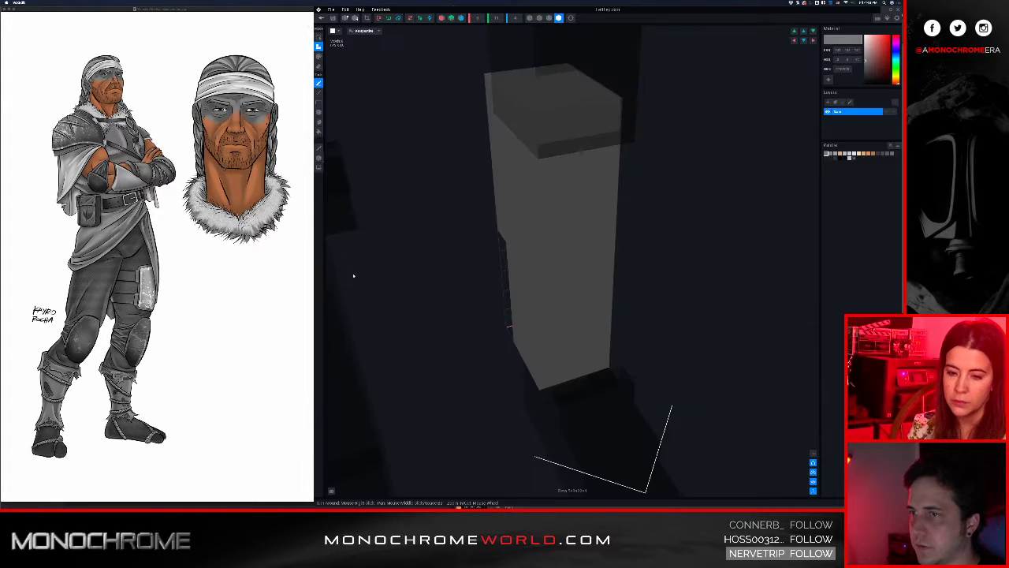
Shift the left lower leg's pivot about one voxel backward and save the part to the avatar
{"action": "right_click_drag", "start_coordinate": [528, 307], "coordinate": [526, 305]}
{"action": "left_click", "coordinate": [319, 157]}
{"action": "scroll", "coordinate": [437, 205], "scroll_direction": "down", "scroll_amount": 5}
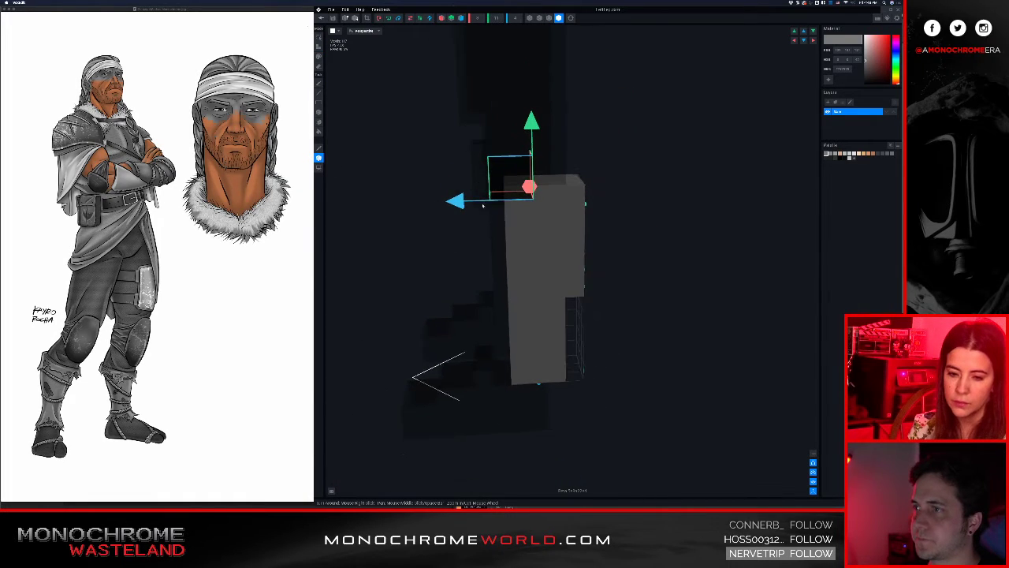
{"action": "mouse_move", "coordinate": [456, 201]}
{"action": "left_mouse_down"}
{"action": "mouse_move", "coordinate": [446, 201]}
{"action": "mouse_move", "coordinate": [470, 202]}
{"action": "left_mouse_up"}
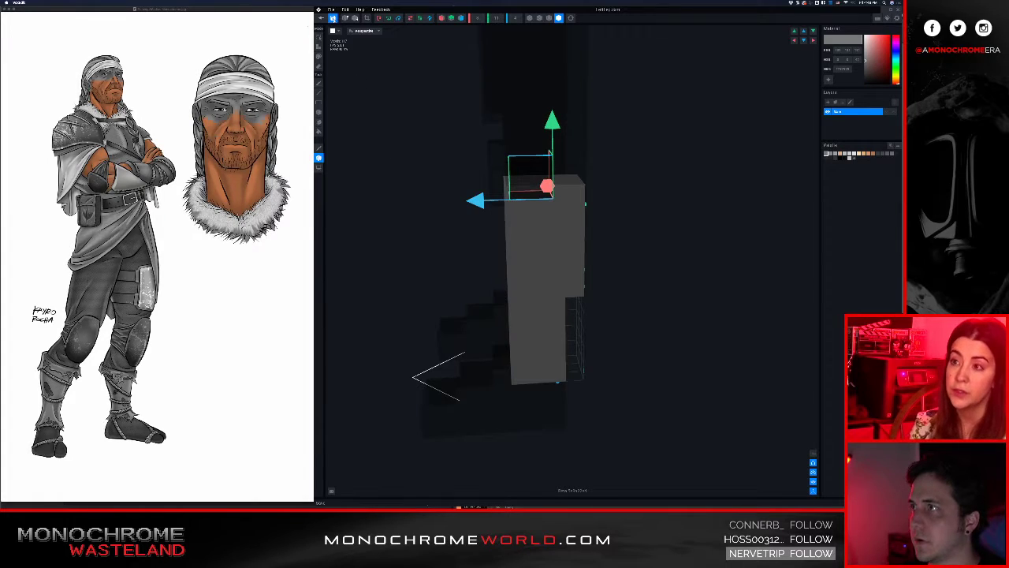
{"action": "left_click", "coordinate": [320, 18]}
{"action": "left_click", "coordinate": [563, 150]}
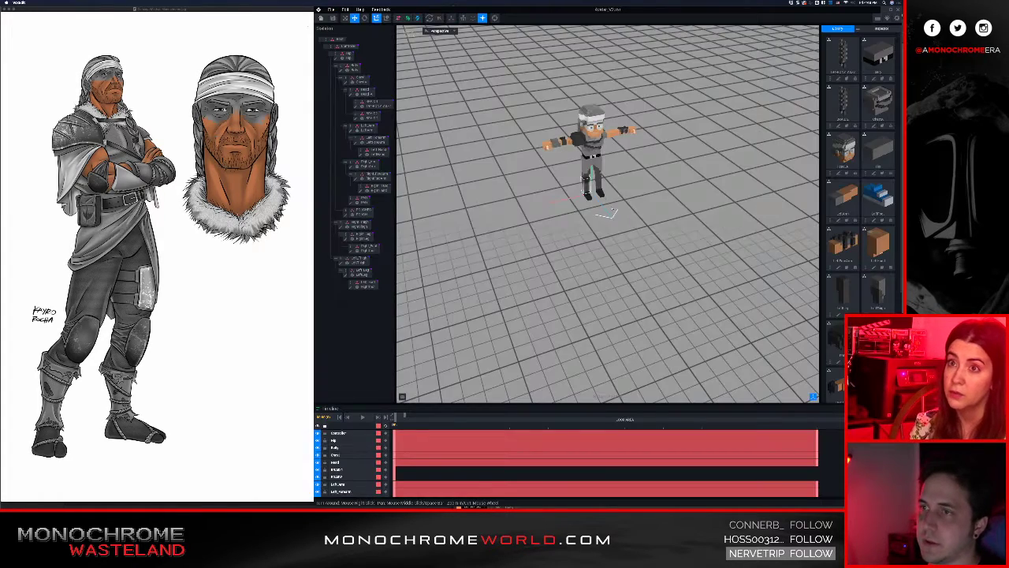
Open the foot attached to the left leg, examine its pivot placement from the front and return to the avatar
{"action": "scroll", "coordinate": [607, 149], "scroll_direction": "up", "scroll_amount": 5}
{"action": "scroll", "coordinate": [607, 150], "scroll_direction": "up", "scroll_amount": 3}
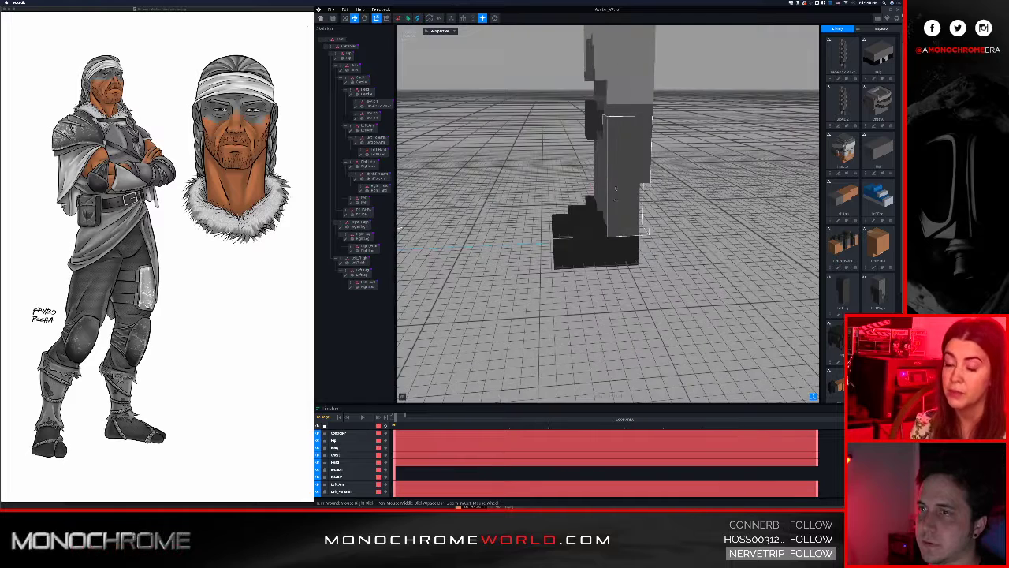
{"action": "left_click", "coordinate": [363, 285]}
{"action": "double_click", "coordinate": [352, 290]}
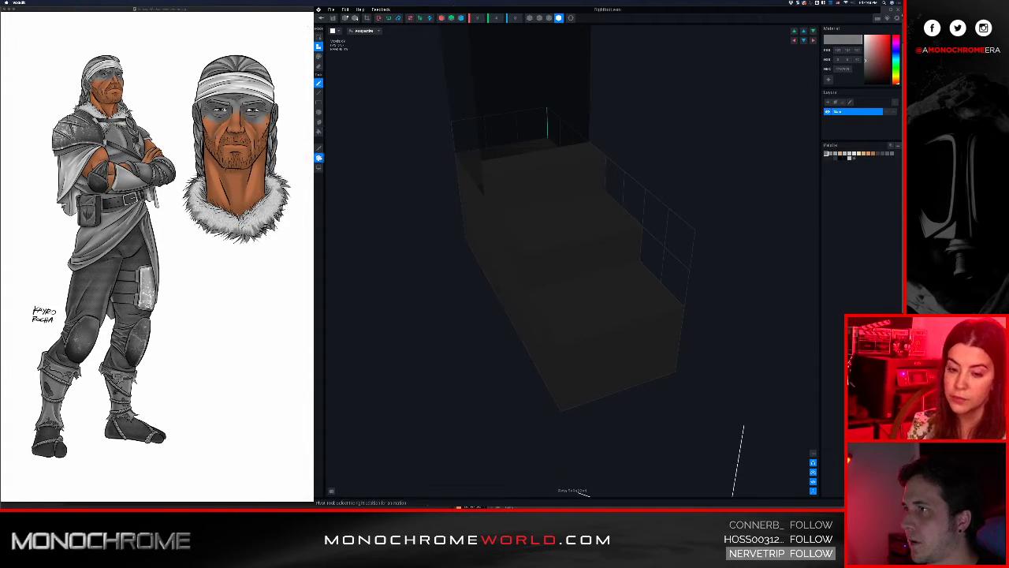
{"action": "left_click", "coordinate": [319, 158]}
{"action": "right_click_drag", "start_coordinate": [480, 187], "coordinate": [458, 250]}
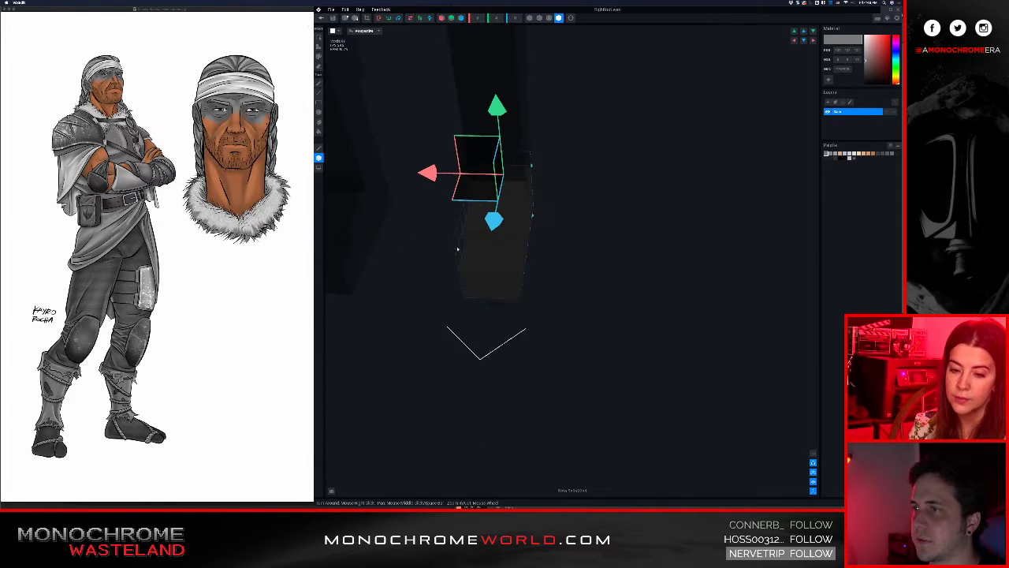
{"action": "middle_click_drag", "start_coordinate": [457, 249], "coordinate": [540, 272]}
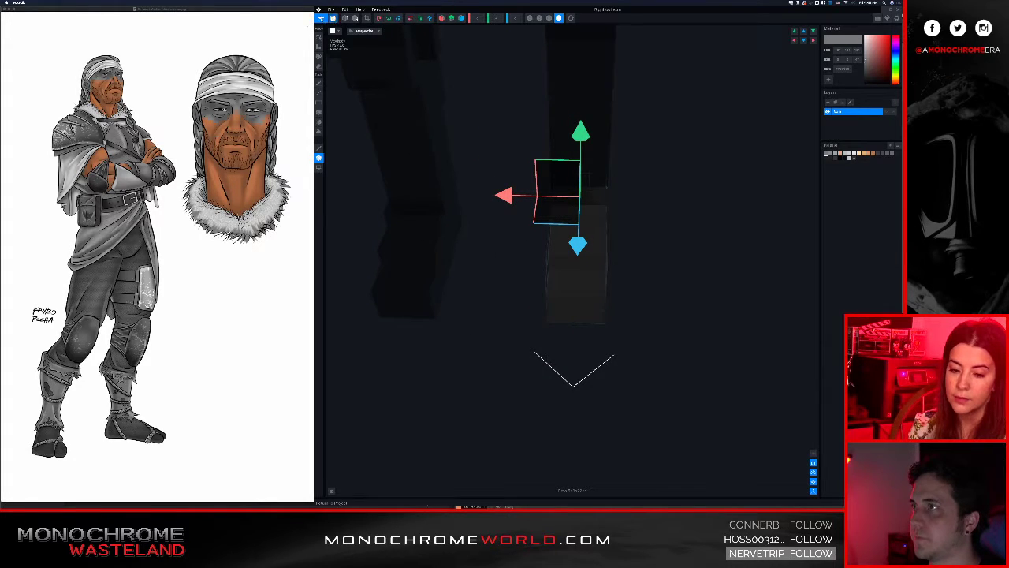
{"action": "left_click", "coordinate": [332, 17]}
{"action": "left_click", "coordinate": [565, 151]}
Open the right thigh, sample the dark knee pad colour for reuse and return to the avatar
{"action": "scroll", "coordinate": [566, 150], "scroll_direction": "up", "scroll_amount": 5}
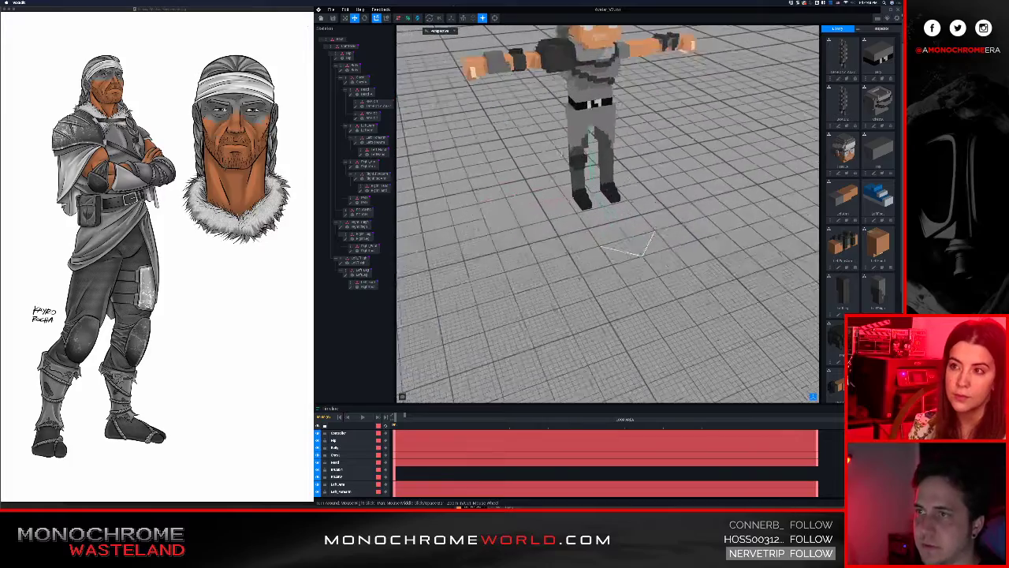
{"action": "right_click_drag", "start_coordinate": [565, 150], "coordinate": [568, 161]}
{"action": "scroll", "coordinate": [607, 235], "scroll_direction": "up", "scroll_amount": 5}
{"action": "scroll", "coordinate": [607, 234], "scroll_direction": "down", "scroll_amount": 5}
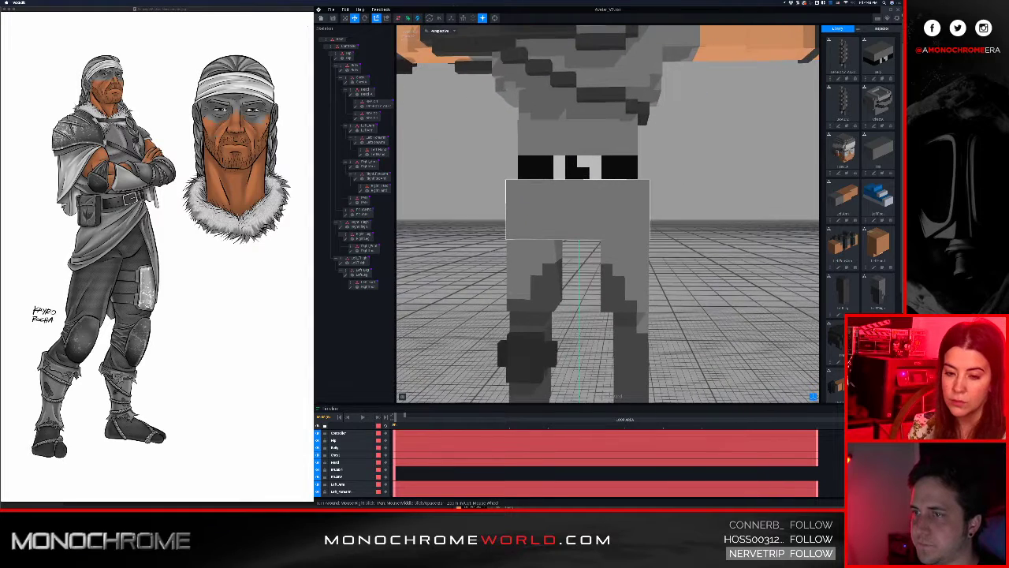
{"action": "right_click_drag", "start_coordinate": [568, 160], "coordinate": [568, 161]}
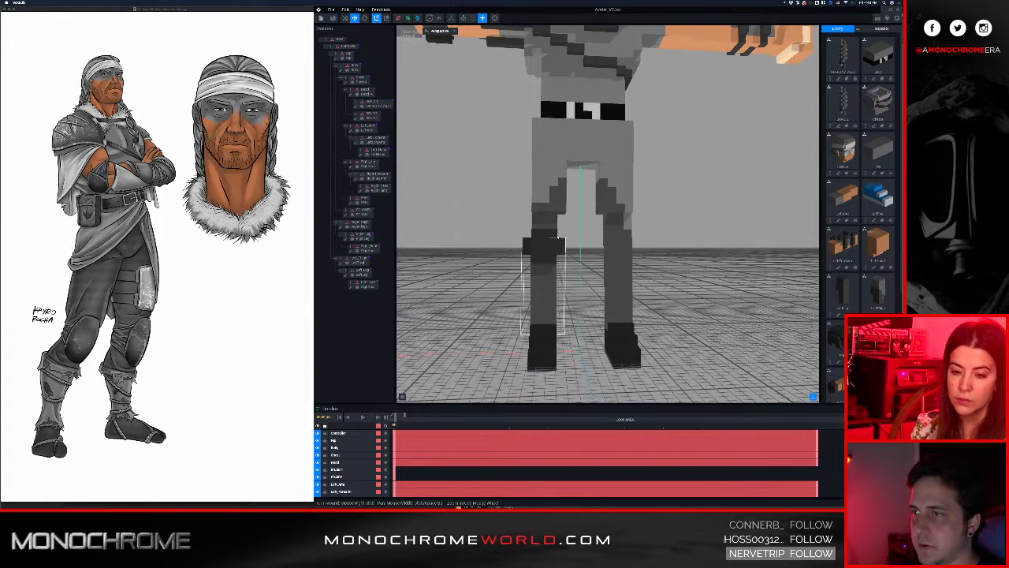
{"action": "left_click", "coordinate": [548, 226]}
{"action": "left_click", "coordinate": [341, 226]}
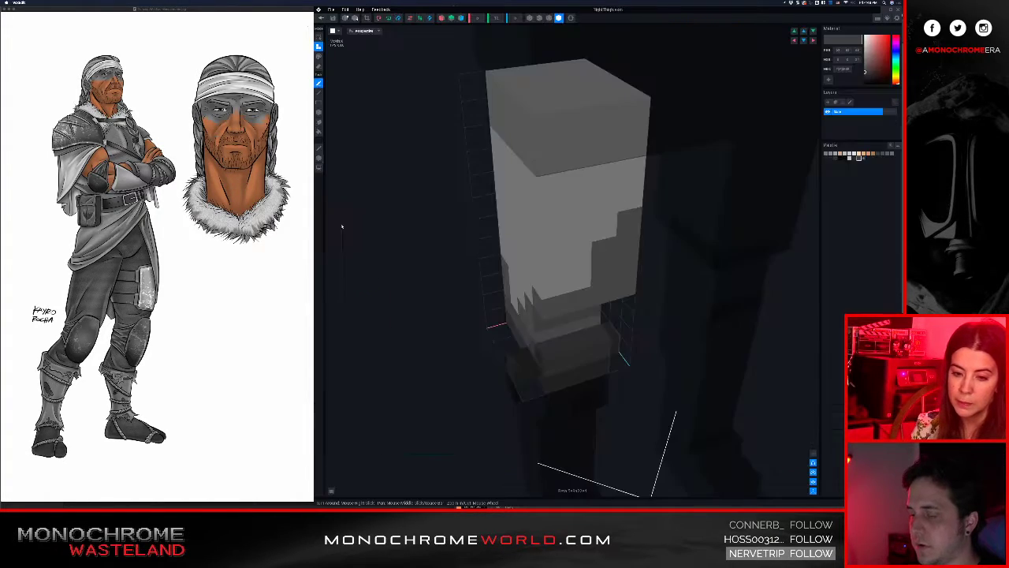
{"action": "left_click", "coordinate": [574, 351]}
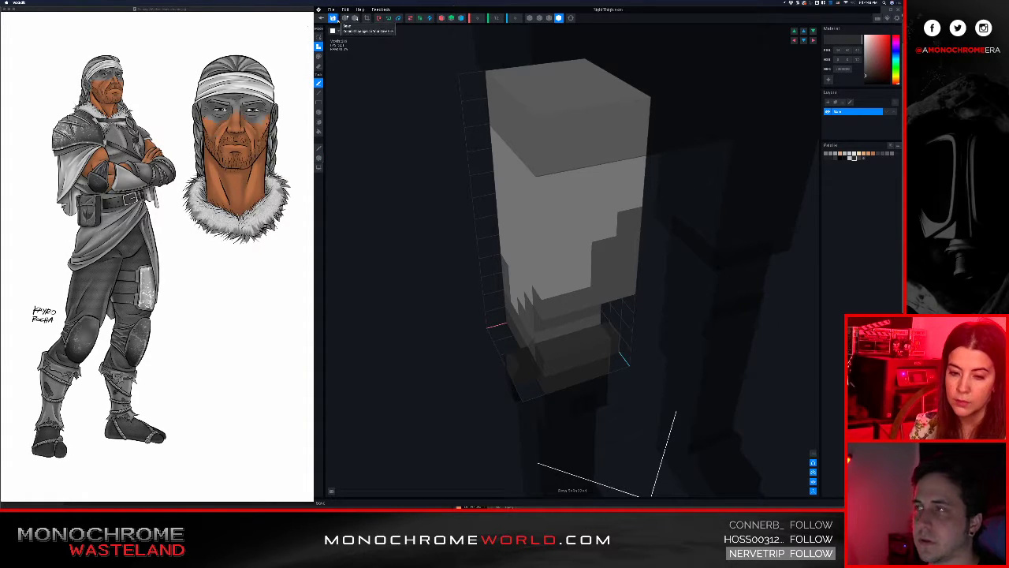
{"action": "left_click", "coordinate": [321, 18]}
{"action": "left_click", "coordinate": [564, 151]}
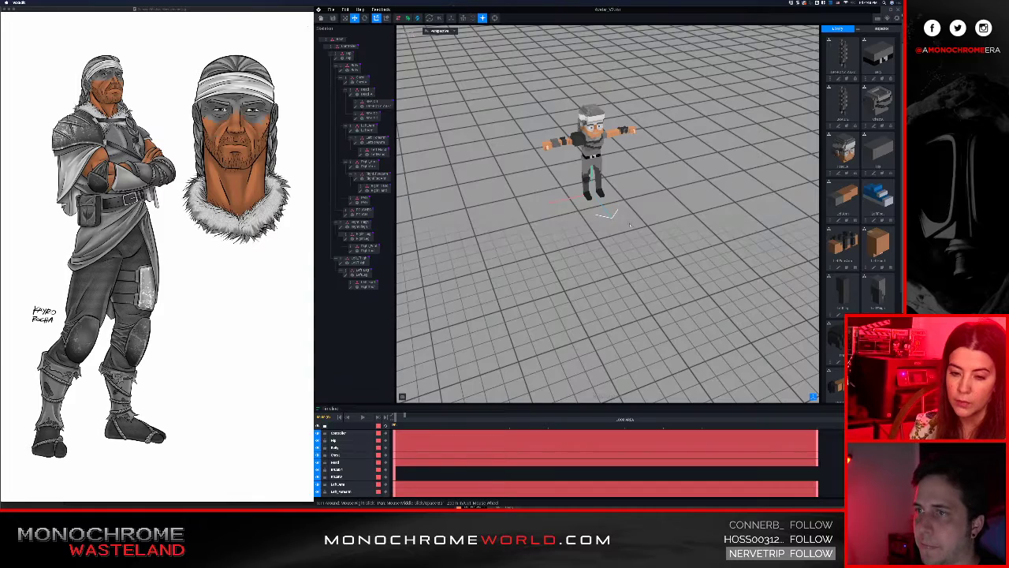
In the left thigh's volume, set the colour to 2c2c2c and build a dark two-row knee pad across its lower front
{"action": "double_click", "coordinate": [595, 170]}
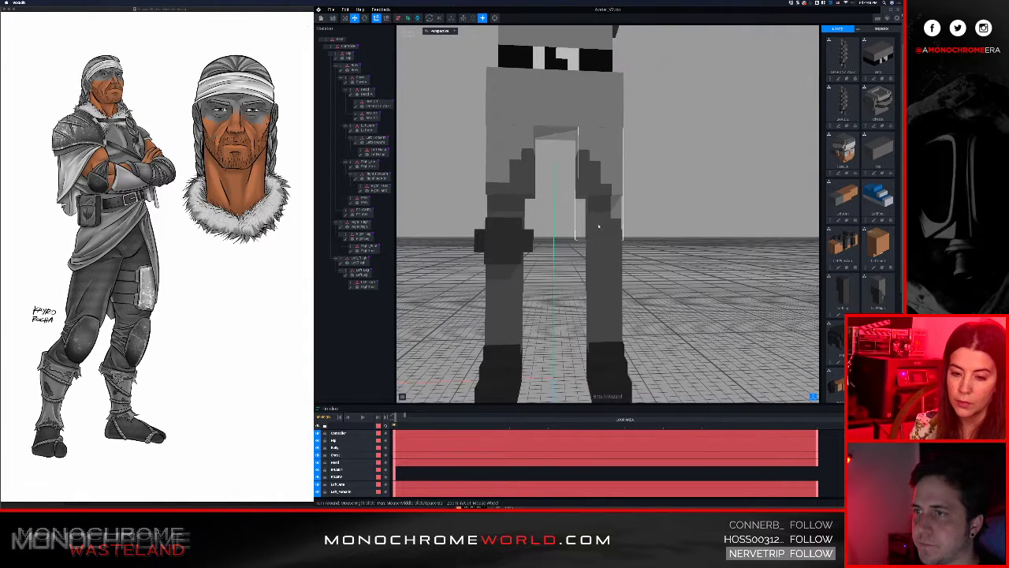
{"action": "left_click", "coordinate": [340, 263]}
{"action": "right_click_drag", "start_coordinate": [552, 277], "coordinate": [552, 278]}
{"action": "right_click_drag", "start_coordinate": [593, 332], "coordinate": [612, 351]}
{"action": "scroll", "coordinate": [612, 351], "scroll_direction": "down", "scroll_amount": 3}
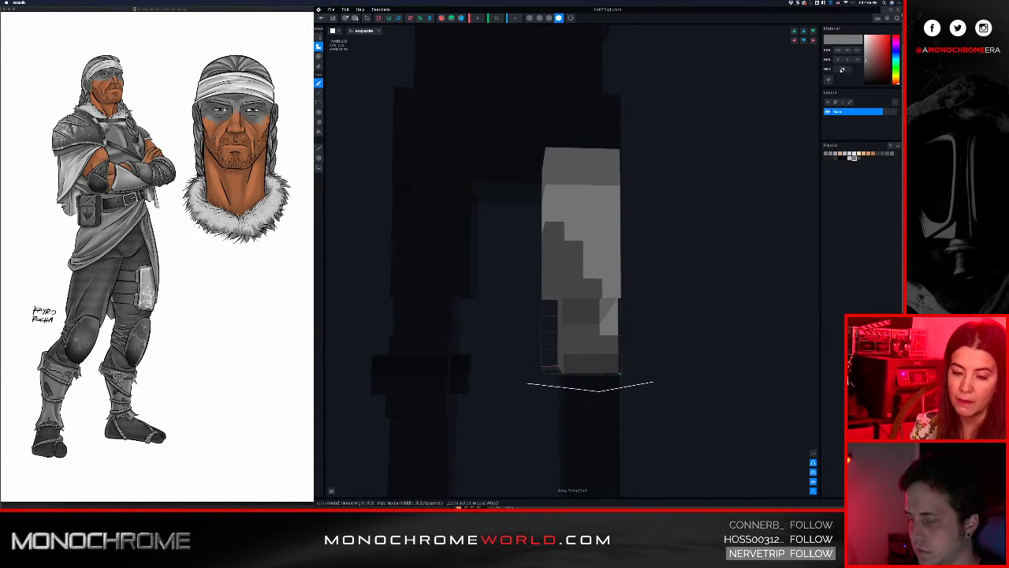
{"action": "type", "text": "2c2c2c"}
{"action": "key", "text": "Return"}
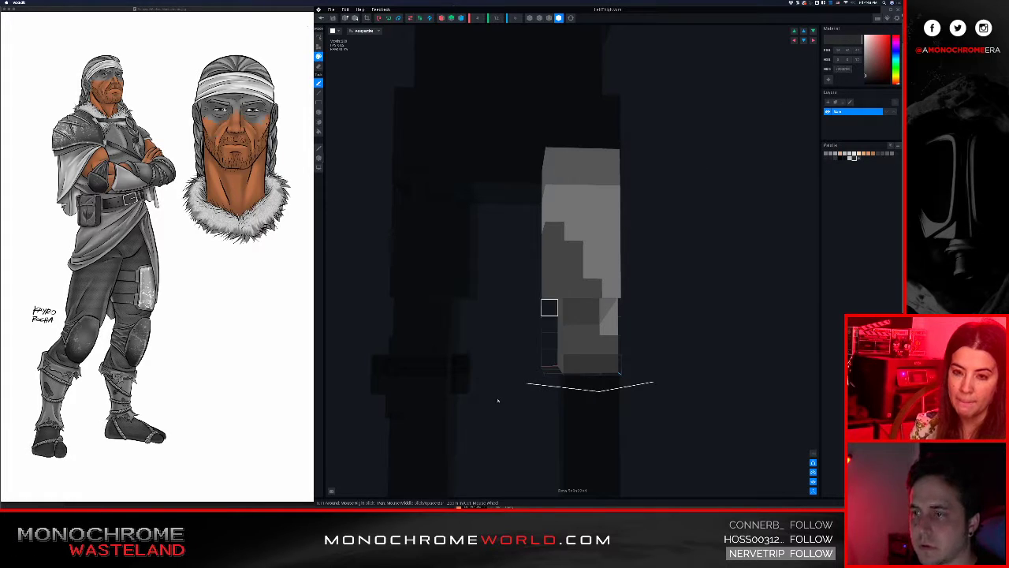
{"action": "mouse_move", "coordinate": [575, 370]}
{"action": "left_mouse_down"}
{"action": "mouse_move", "coordinate": [610, 356]}
{"action": "mouse_move", "coordinate": [570, 346]}
{"action": "left_mouse_up"}
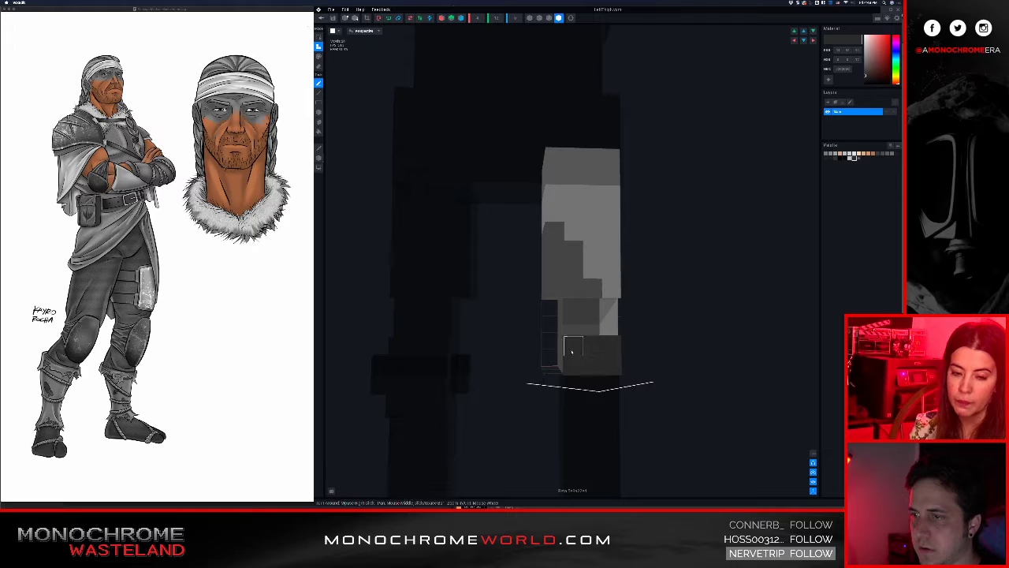
{"action": "mouse_move", "coordinate": [569, 350]}
{"action": "right_mouse_down"}
{"action": "mouse_move", "coordinate": [590, 385]}
{"action": "mouse_move", "coordinate": [587, 373]}
{"action": "right_mouse_up"}
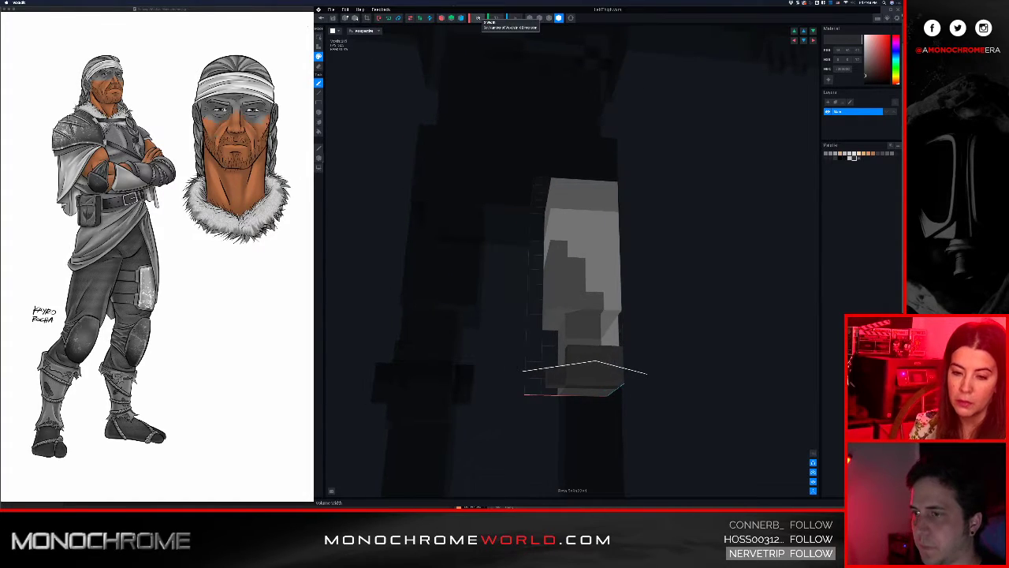
Shift all of the left thigh's voxels one voxel toward the other leg and move its pivot by the same amount
{"action": "left_click", "coordinate": [320, 36]}
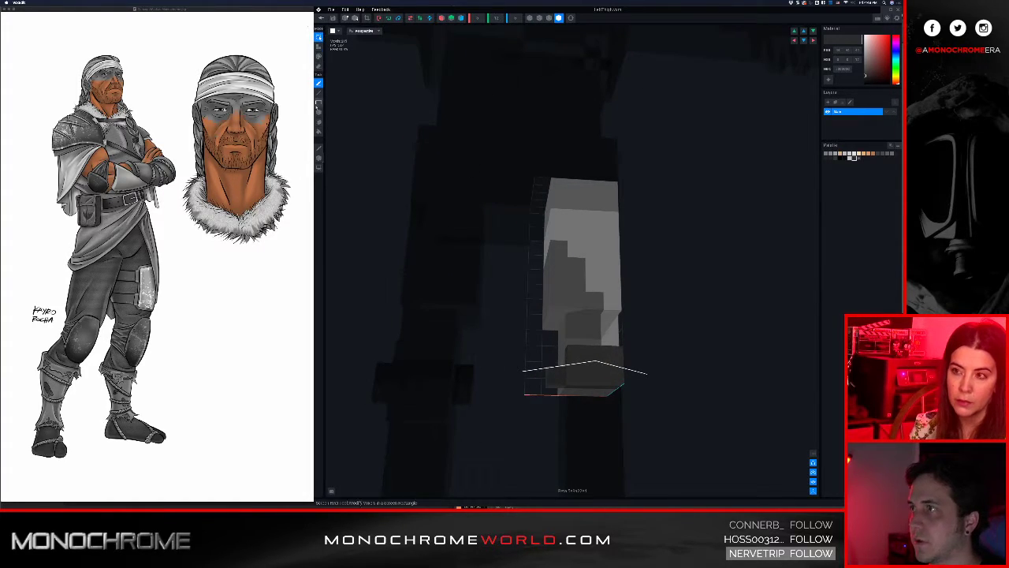
{"action": "left_click_drag", "start_coordinate": [489, 158], "coordinate": [689, 421]}
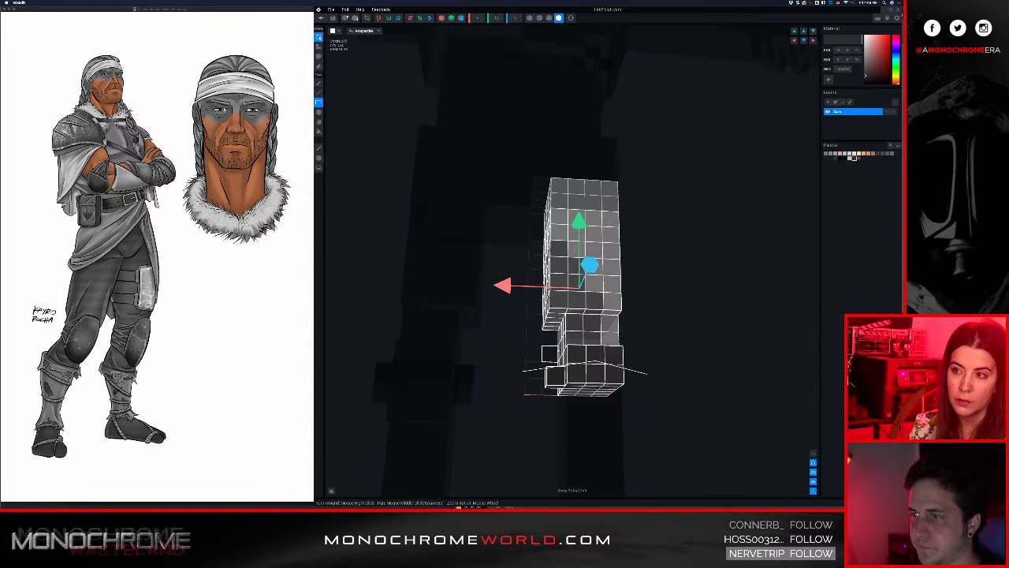
{"action": "left_click_drag", "start_coordinate": [476, 283], "coordinate": [459, 283]}
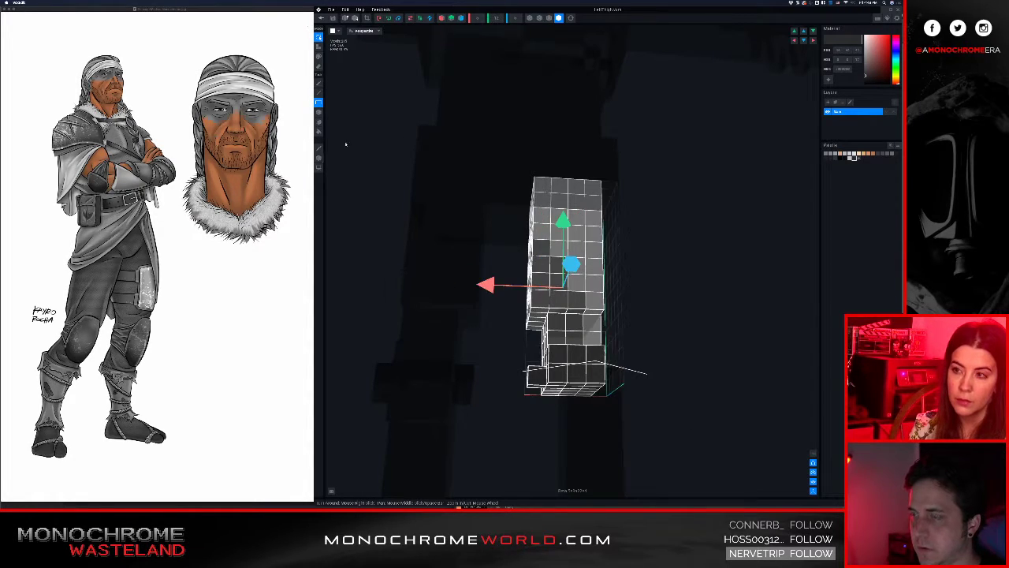
{"action": "left_click", "coordinate": [319, 47]}
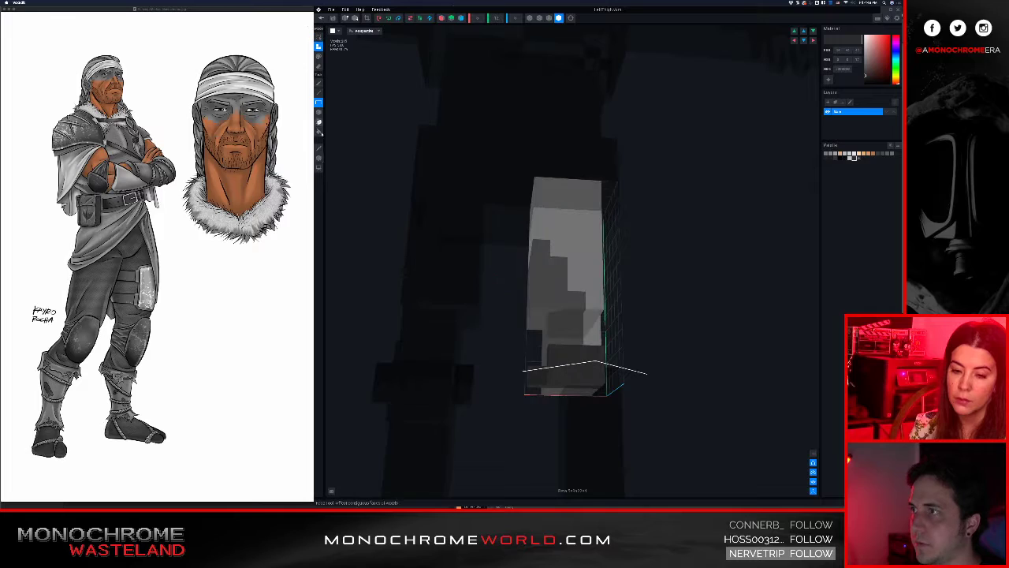
{"action": "left_click", "coordinate": [319, 158]}
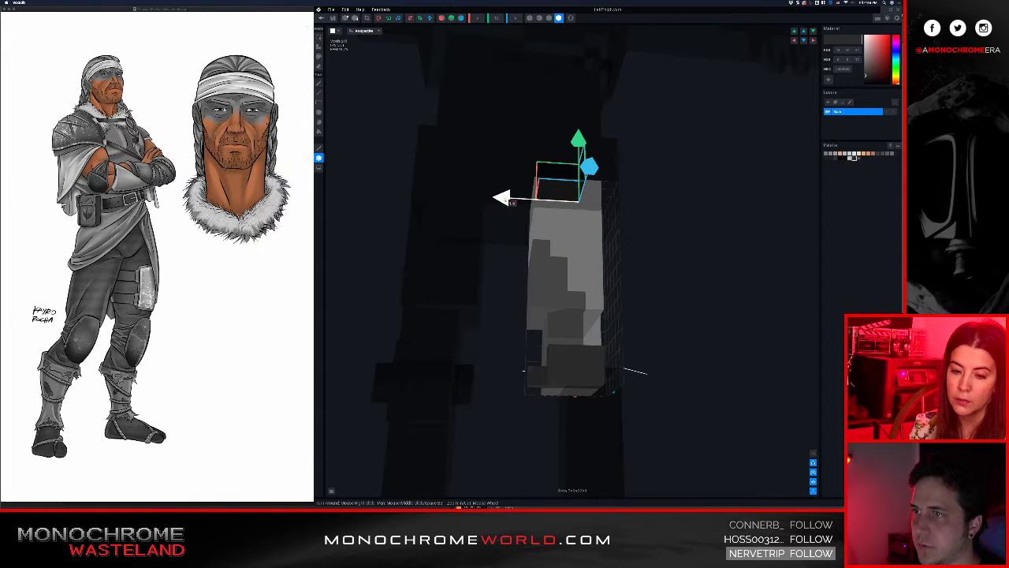
{"action": "left_click_drag", "start_coordinate": [512, 203], "coordinate": [494, 202]}
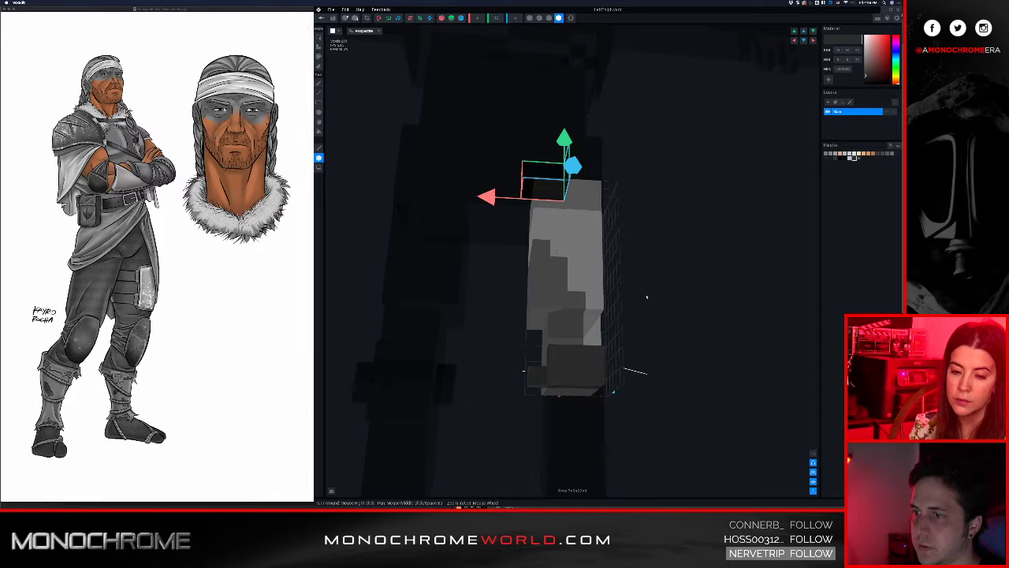
Extend the left knee pad outward on both sides of the thigh and save the part to the avatar
{"action": "left_click", "coordinate": [318, 103]}
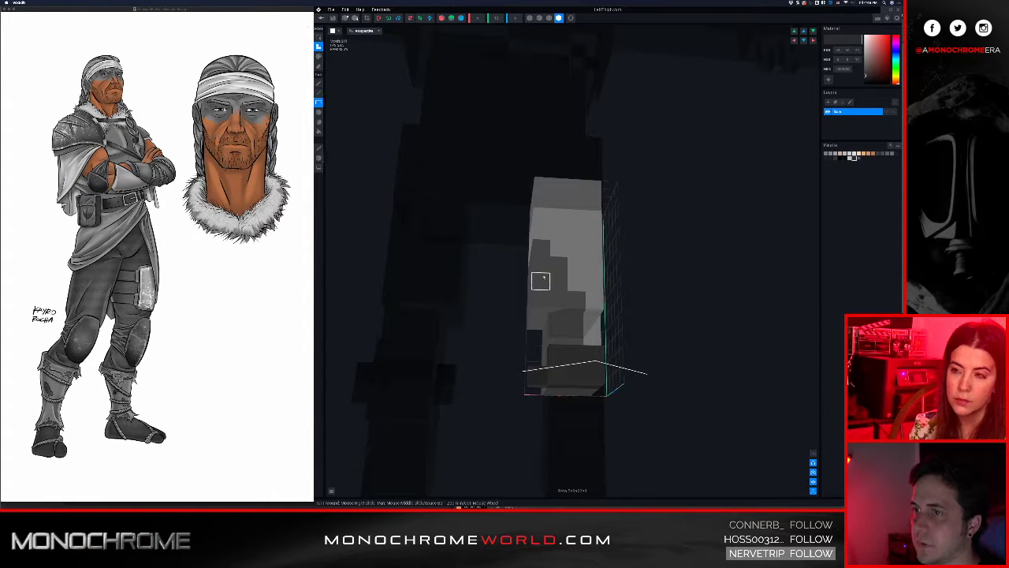
{"action": "right_click_drag", "start_coordinate": [541, 281], "coordinate": [582, 297]}
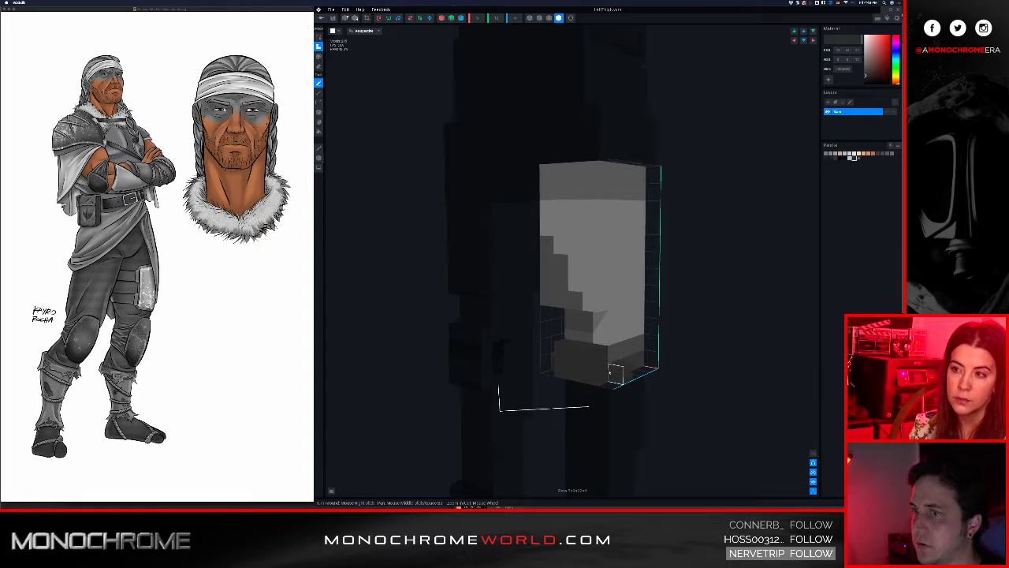
{"action": "mouse_move", "coordinate": [582, 325]}
{"action": "right_mouse_down"}
{"action": "mouse_move", "coordinate": [557, 337]}
{"action": "mouse_move", "coordinate": [562, 331]}
{"action": "right_mouse_up"}
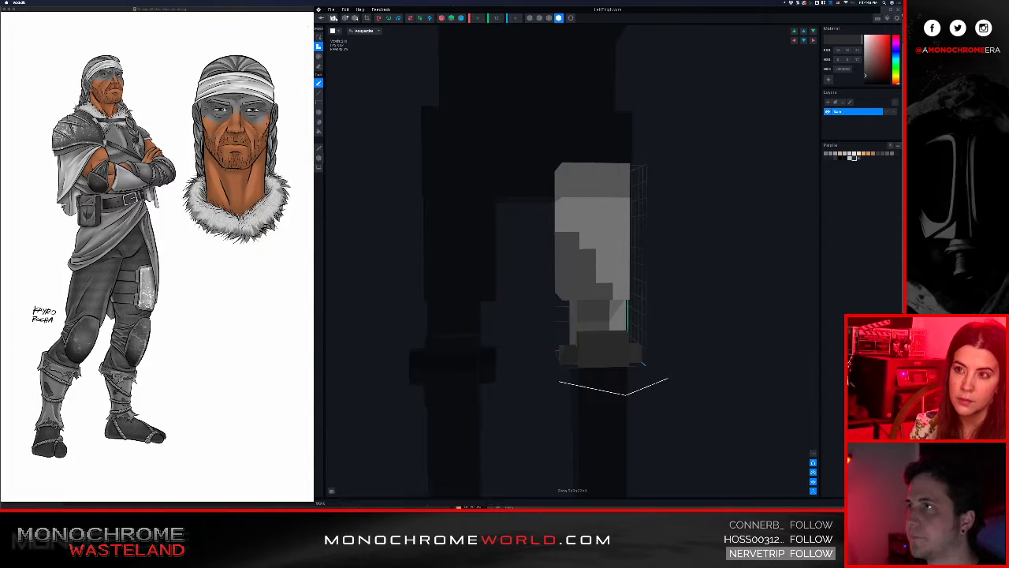
{"action": "left_click", "coordinate": [322, 18]}
{"action": "left_click", "coordinate": [565, 150]}
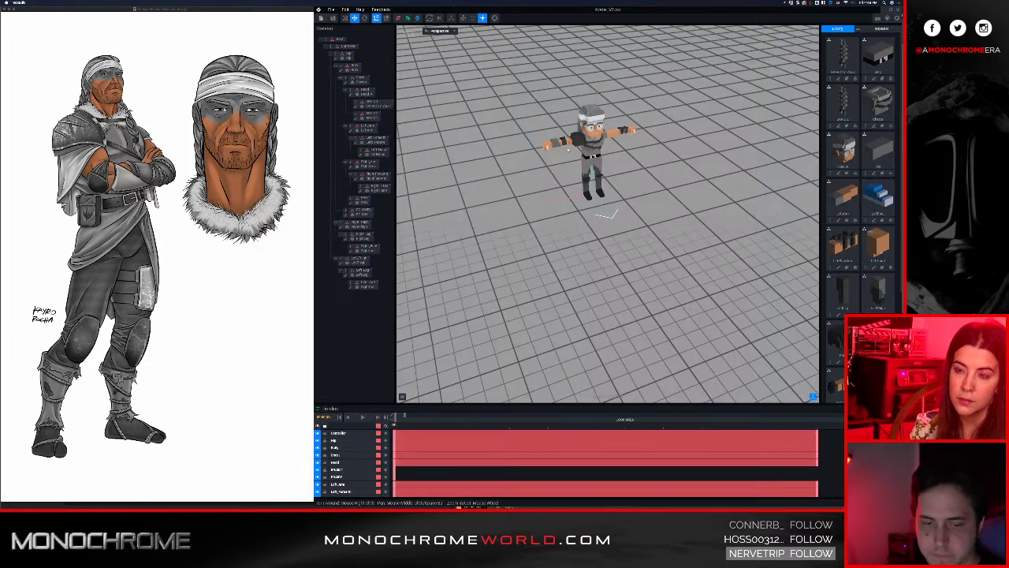
Examine both knee pads up close on the avatar with the animation played and stopped, and select the left lower leg
{"action": "scroll", "coordinate": [607, 160], "scroll_direction": "up", "scroll_amount": 10}
{"action": "mouse_move", "coordinate": [606, 160]}
{"action": "right_mouse_down"}
{"action": "mouse_move", "coordinate": [602, 148]}
{"action": "mouse_move", "coordinate": [612, 142]}
{"action": "right_mouse_up"}
{"action": "scroll", "coordinate": [614, 158], "scroll_direction": "up", "scroll_amount": 5}
{"action": "right_click_drag", "start_coordinate": [655, 222], "coordinate": [657, 227]}
{"action": "key", "text": "space"}
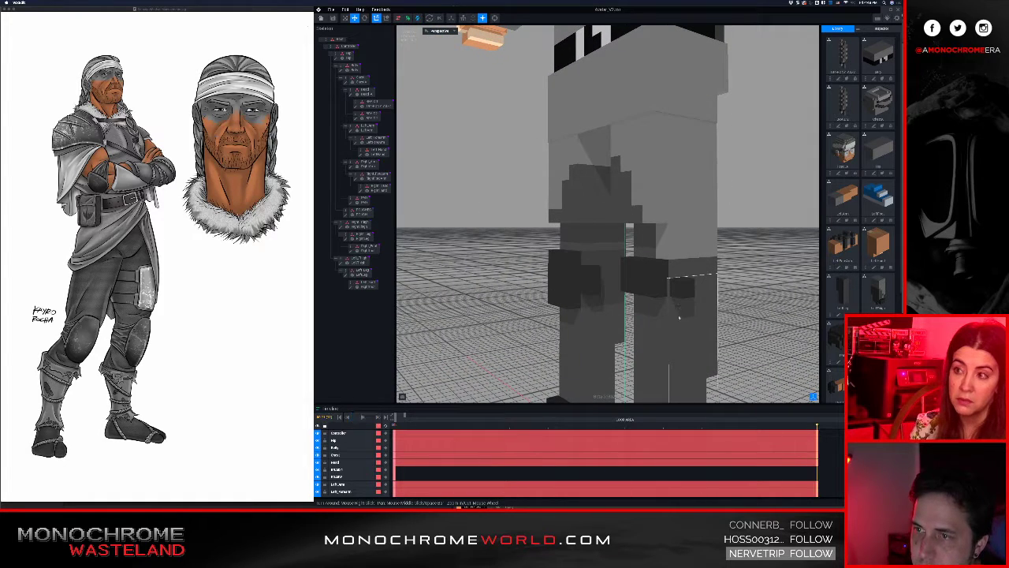
{"action": "left_click", "coordinate": [679, 317]}
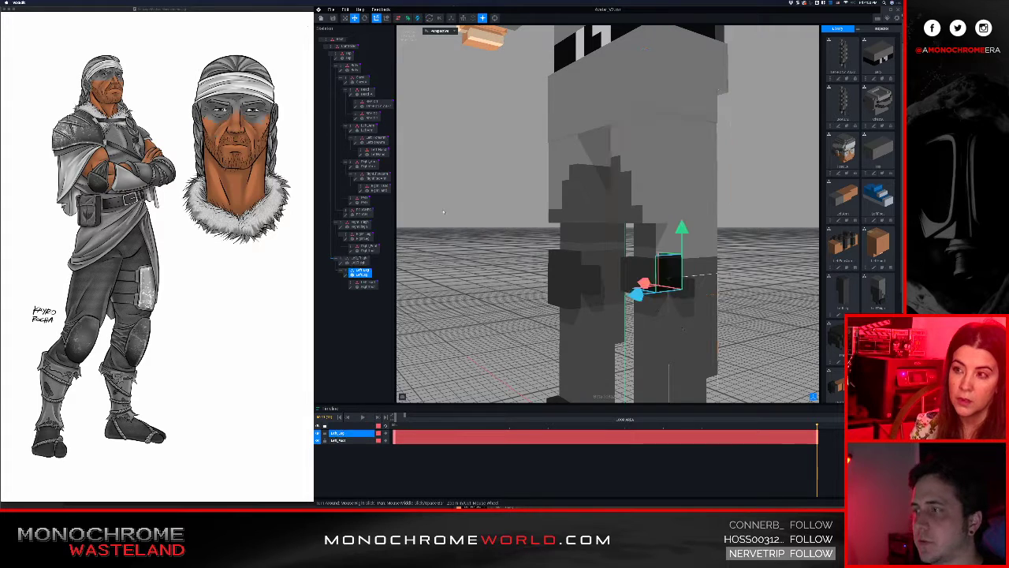
Open the left lower leg's volume and build a dark three-row knee pad across its upper front
{"action": "left_click", "coordinate": [346, 274]}
{"action": "right_click_drag", "start_coordinate": [513, 196], "coordinate": [513, 196]}
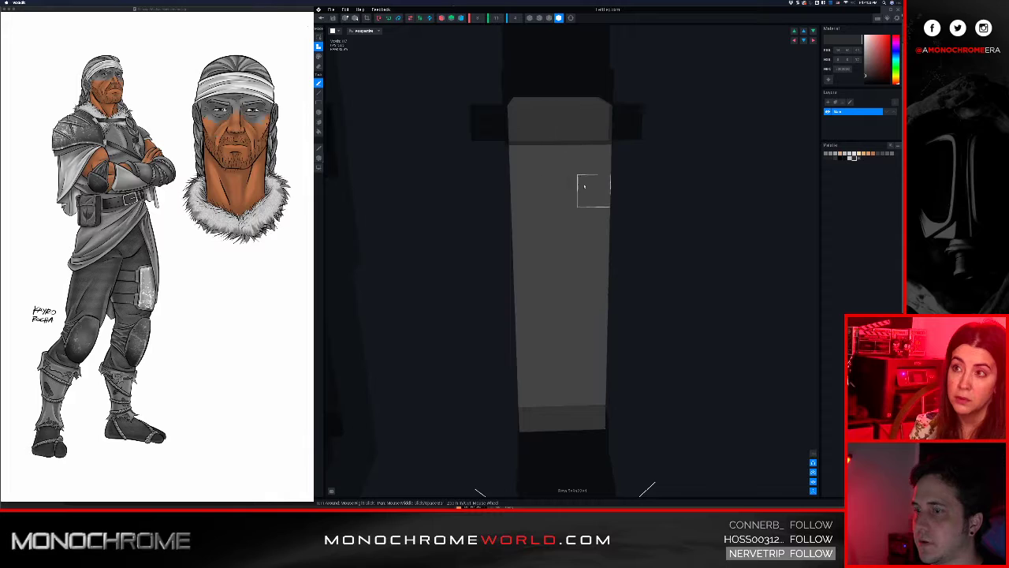
{"action": "right_click_drag", "start_coordinate": [584, 186], "coordinate": [603, 218]}
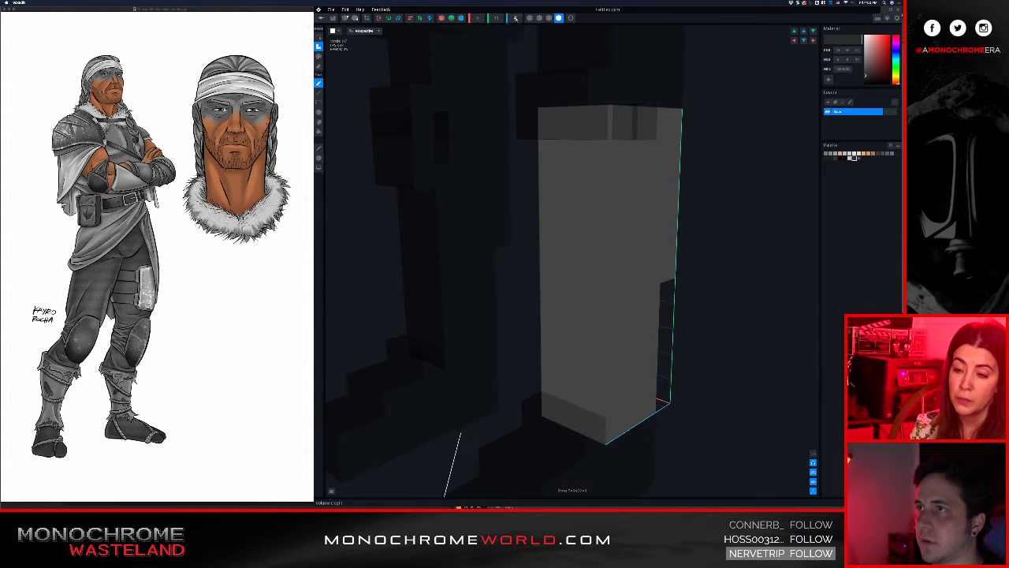
{"action": "left_click", "coordinate": [521, 17]}
{"action": "right_click_drag", "start_coordinate": [497, 124], "coordinate": [551, 138]}
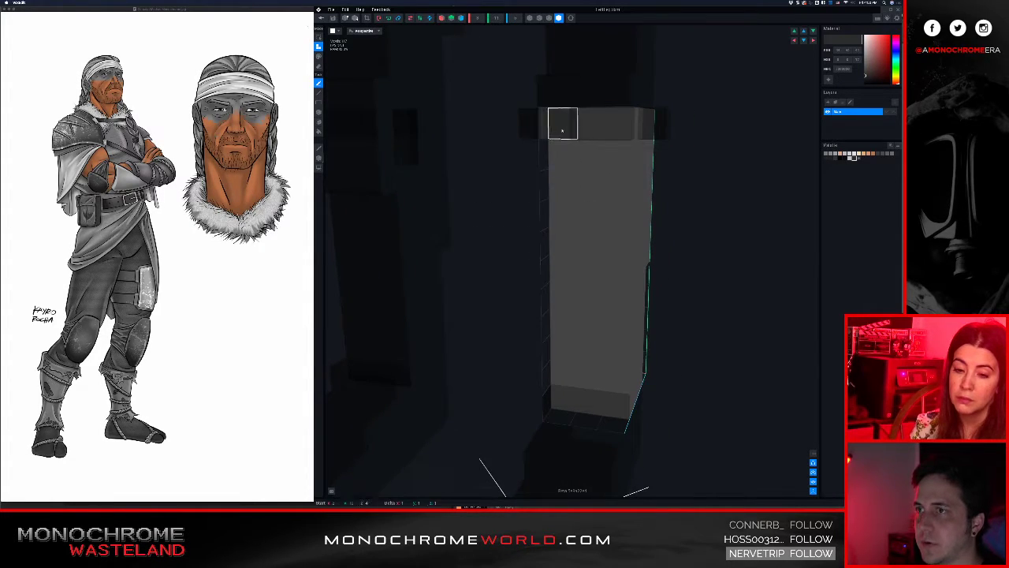
{"action": "mouse_move", "coordinate": [561, 129]}
{"action": "left_mouse_down"}
{"action": "mouse_move", "coordinate": [618, 149]}
{"action": "mouse_move", "coordinate": [608, 135]}
{"action": "left_mouse_up"}
{"action": "left_click", "coordinate": [563, 149]}
{"action": "right_click_drag", "start_coordinate": [570, 148], "coordinate": [593, 147]}
{"action": "right_click_drag", "start_coordinate": [426, 184], "coordinate": [472, 181]}
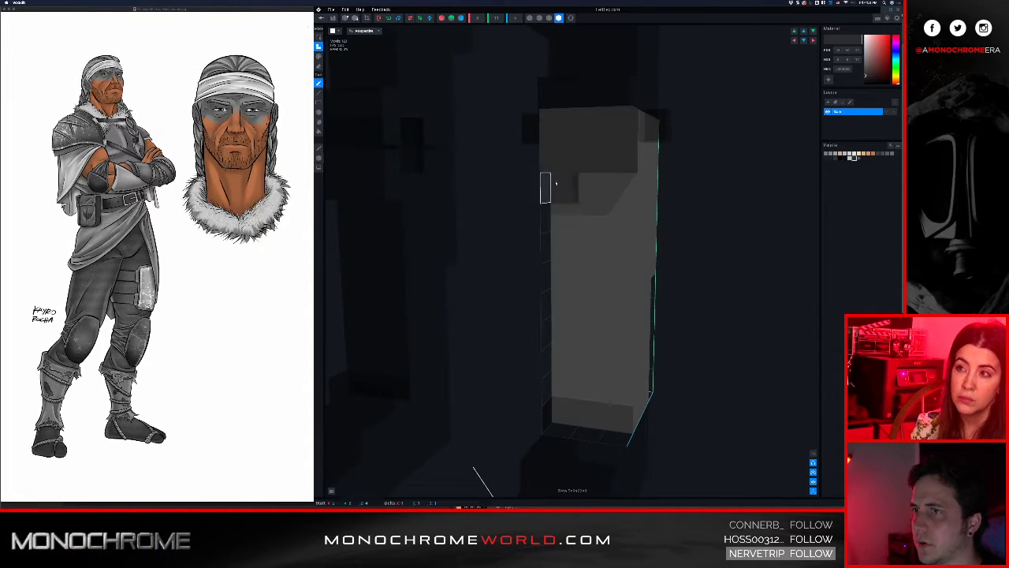
Extend the lower leg's knee pad outward along its inner side with a two-row dark flap
{"action": "right_click_drag", "start_coordinate": [619, 184], "coordinate": [675, 146]}
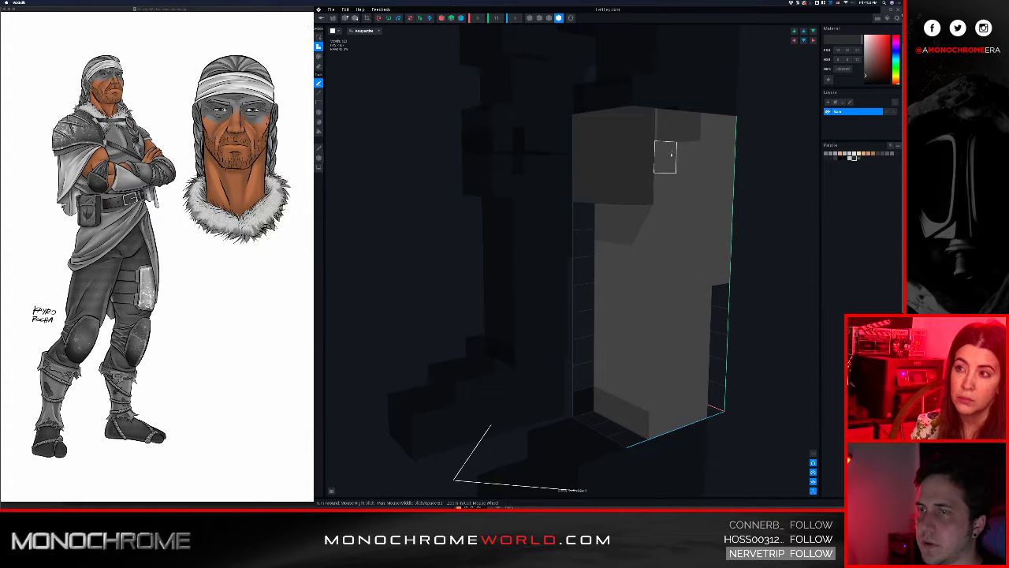
{"action": "right_click_drag", "start_coordinate": [601, 172], "coordinate": [599, 174]}
{"action": "right_click_drag", "start_coordinate": [473, 47], "coordinate": [597, 128]}
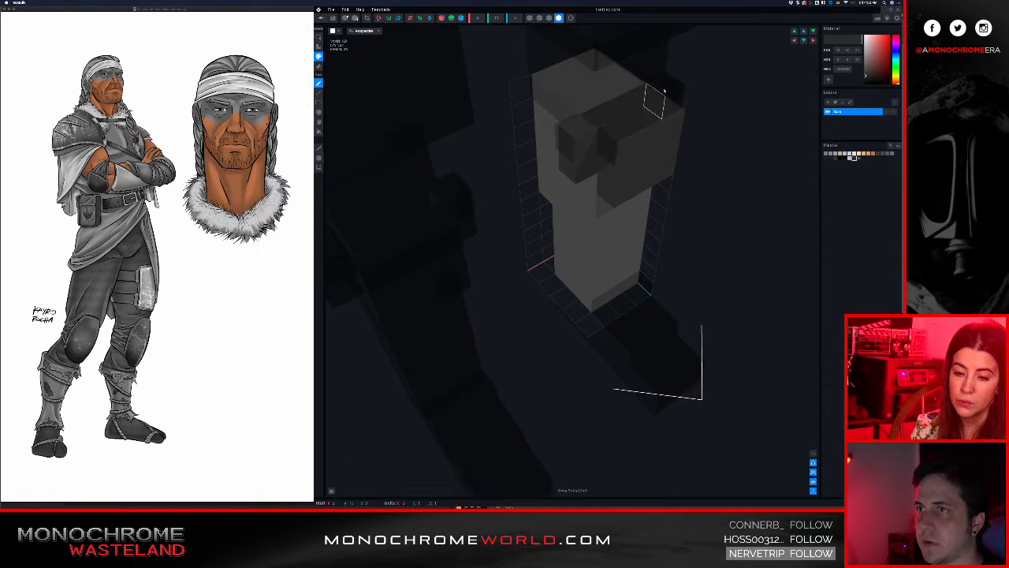
{"action": "right_click_drag", "start_coordinate": [659, 98], "coordinate": [655, 162]}
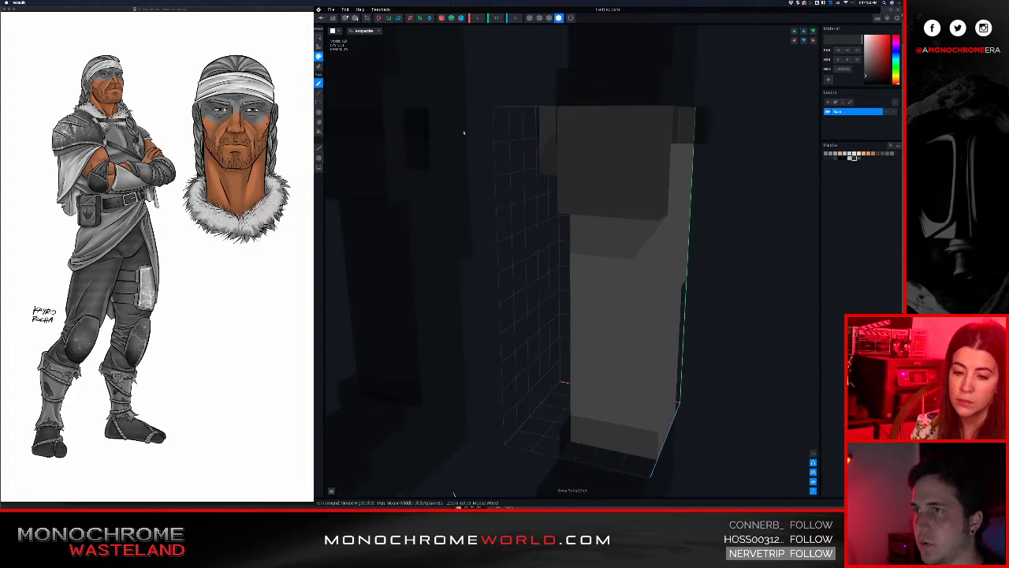
{"action": "right_click_drag", "start_coordinate": [465, 131], "coordinate": [565, 175]}
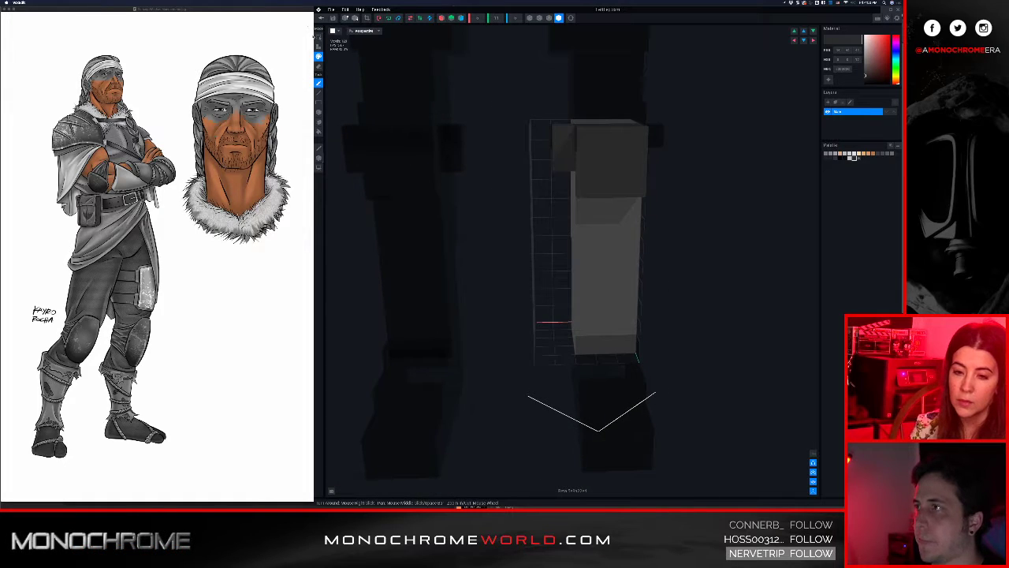
Shift all of the left lower leg's voxels one voxel toward the other leg and move its pivot by the same amount
{"action": "left_click", "coordinate": [318, 37]}
{"action": "left_click", "coordinate": [602, 343]}
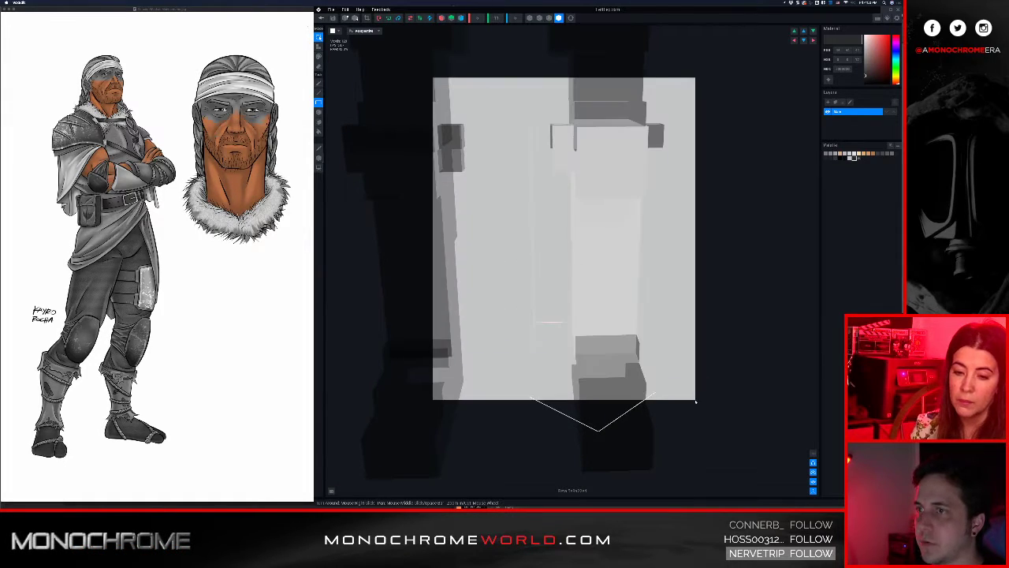
{"action": "left_click_drag", "start_coordinate": [540, 240], "coordinate": [485, 241]}
{"action": "left_click", "coordinate": [318, 46]}
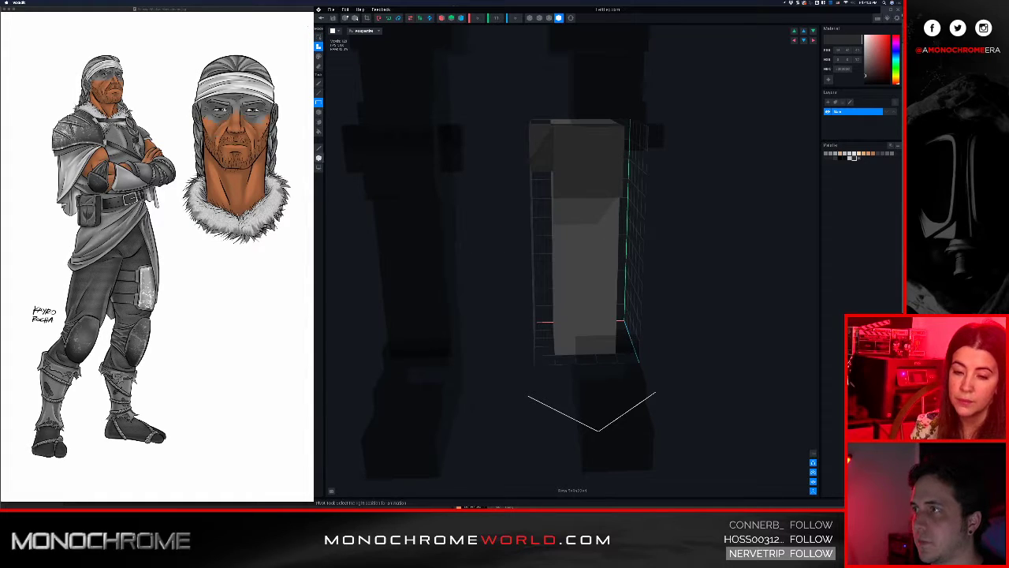
{"action": "left_click", "coordinate": [318, 158]}
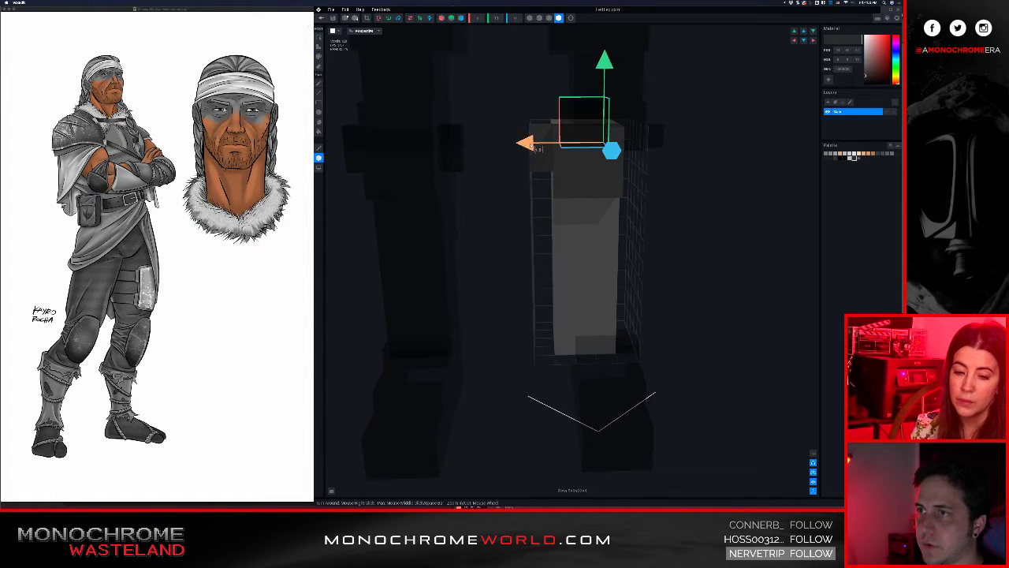
{"action": "left_click_drag", "start_coordinate": [533, 147], "coordinate": [513, 147]}
Add the matching dark flap on the outer side of the left lower leg's knee pad and save the part to the avatar
{"action": "left_click", "coordinate": [320, 46]}
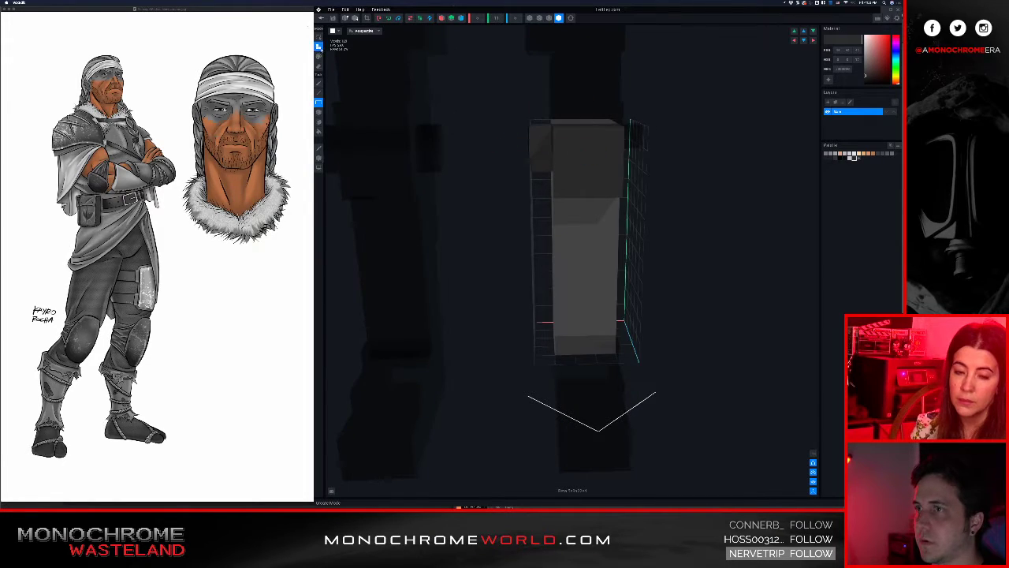
{"action": "key", "text": "b"}
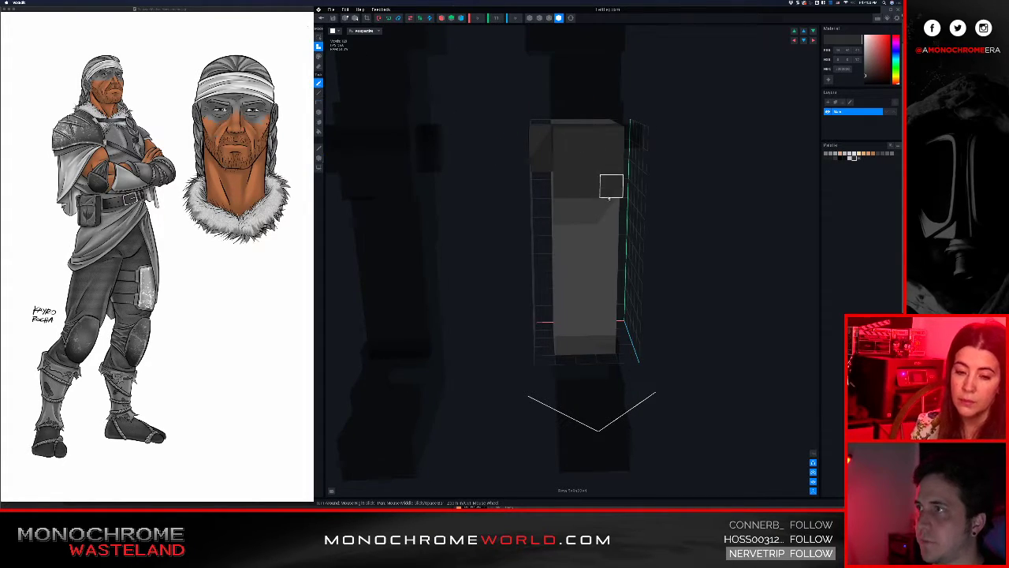
{"action": "mouse_move", "coordinate": [617, 203]}
{"action": "right_mouse_down"}
{"action": "mouse_move", "coordinate": [631, 161]}
{"action": "mouse_move", "coordinate": [631, 189]}
{"action": "right_mouse_up"}
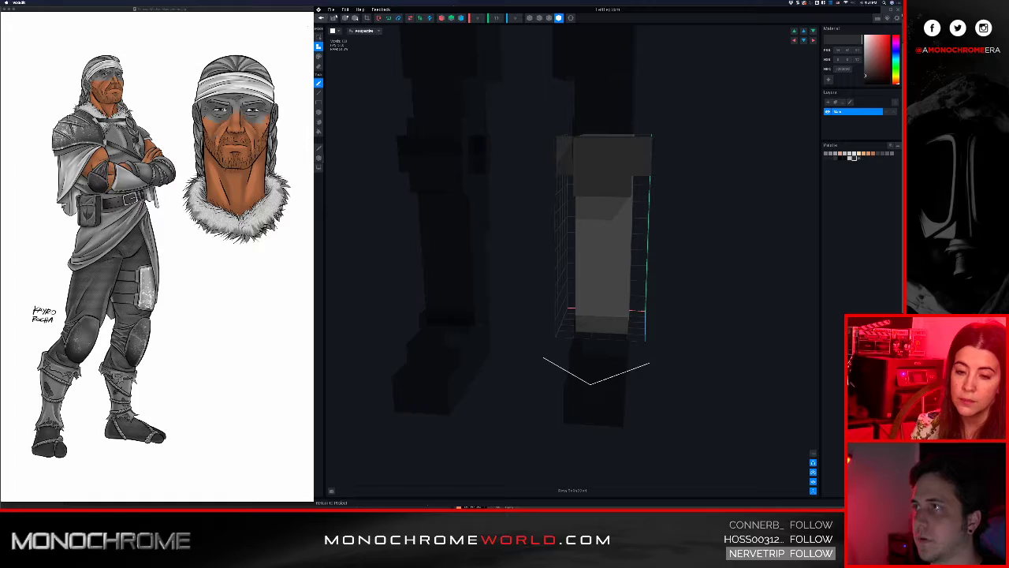
{"action": "left_click", "coordinate": [318, 9]}
{"action": "left_click", "coordinate": [565, 151]}
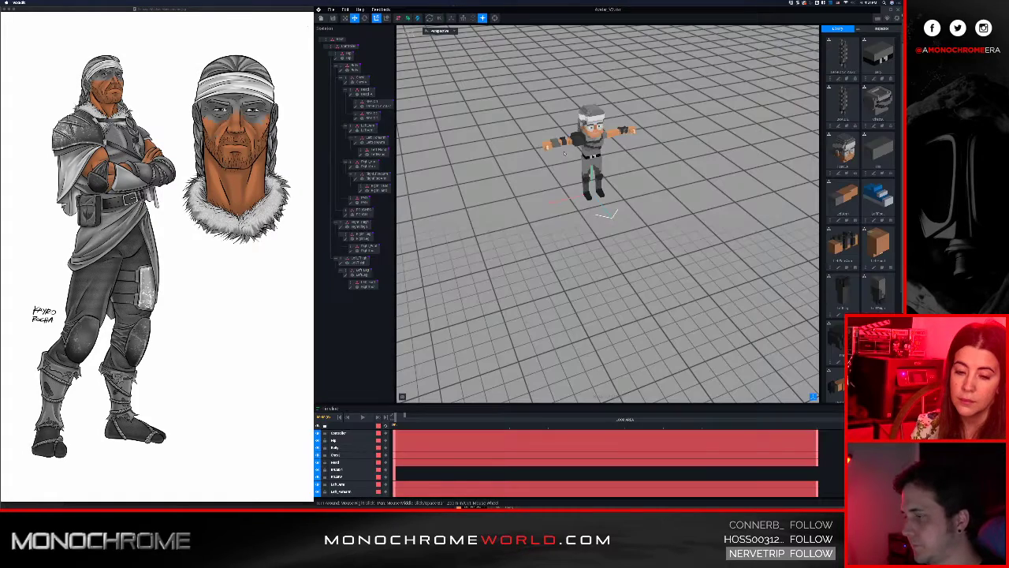
Open the right lower leg's volume, pick up the grey of the band behind its knee pad, and save the part to the avatar
{"action": "right_click_drag", "start_coordinate": [573, 151], "coordinate": [578, 137]}
{"action": "scroll", "coordinate": [578, 142], "scroll_direction": "up", "scroll_amount": 5}
{"action": "right_click_drag", "start_coordinate": [643, 278], "coordinate": [489, 251]}
{"action": "right_click_drag", "start_coordinate": [717, 320], "coordinate": [672, 314]}
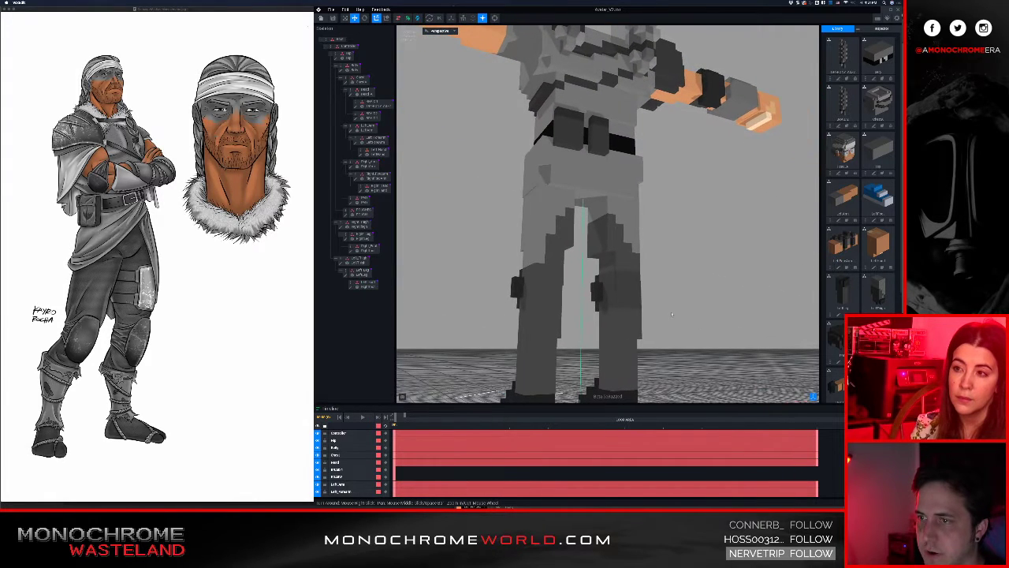
{"action": "left_click", "coordinate": [629, 308]}
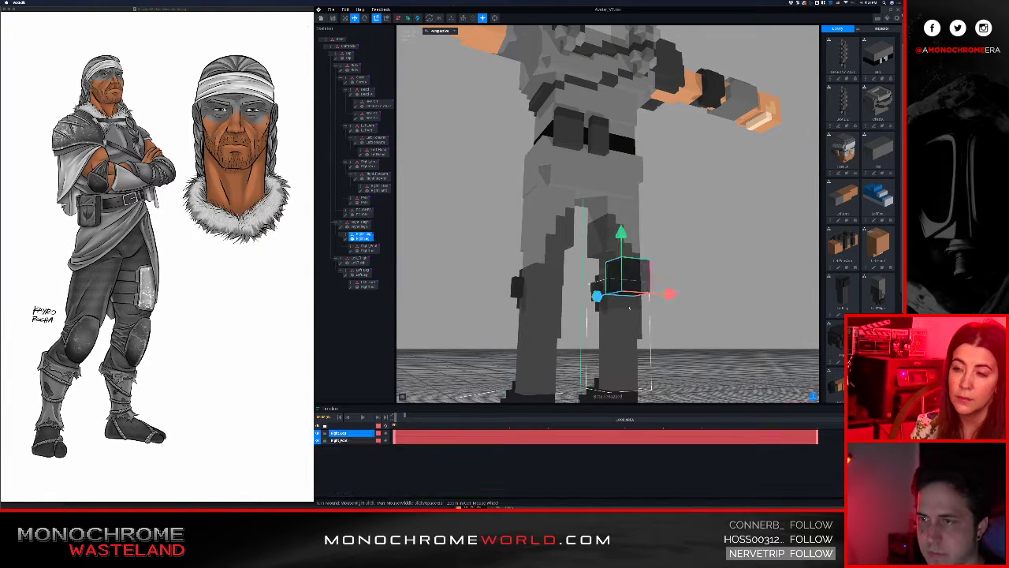
{"action": "double_click", "coordinate": [344, 238]}
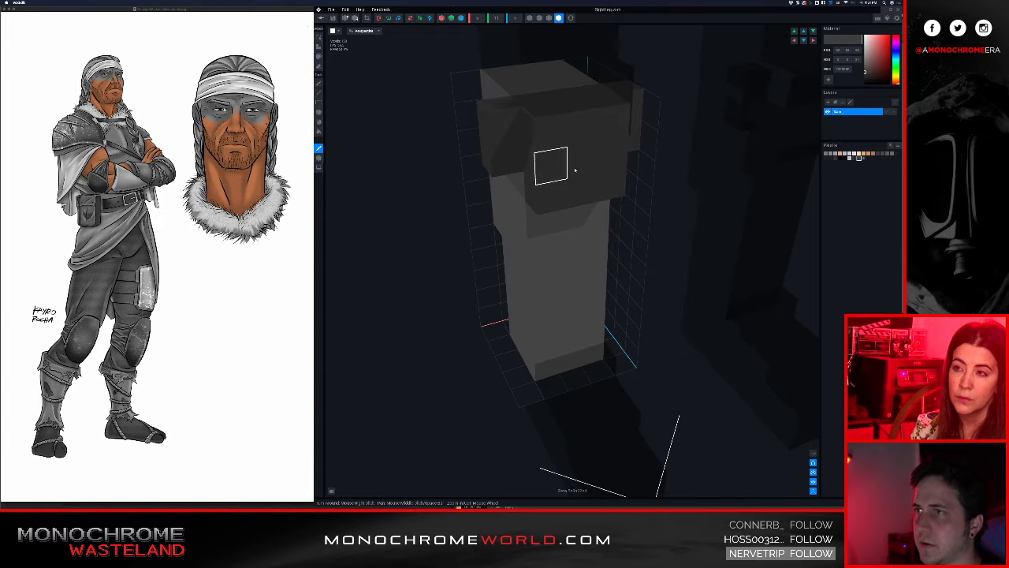
{"action": "right_click_drag", "start_coordinate": [575, 169], "coordinate": [578, 155]}
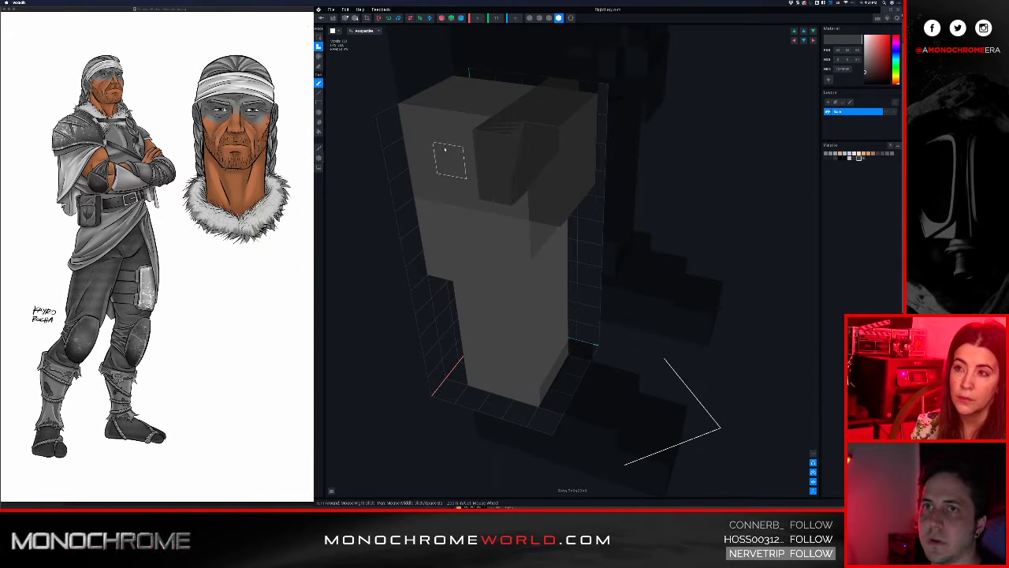
{"action": "left_click", "coordinate": [322, 18]}
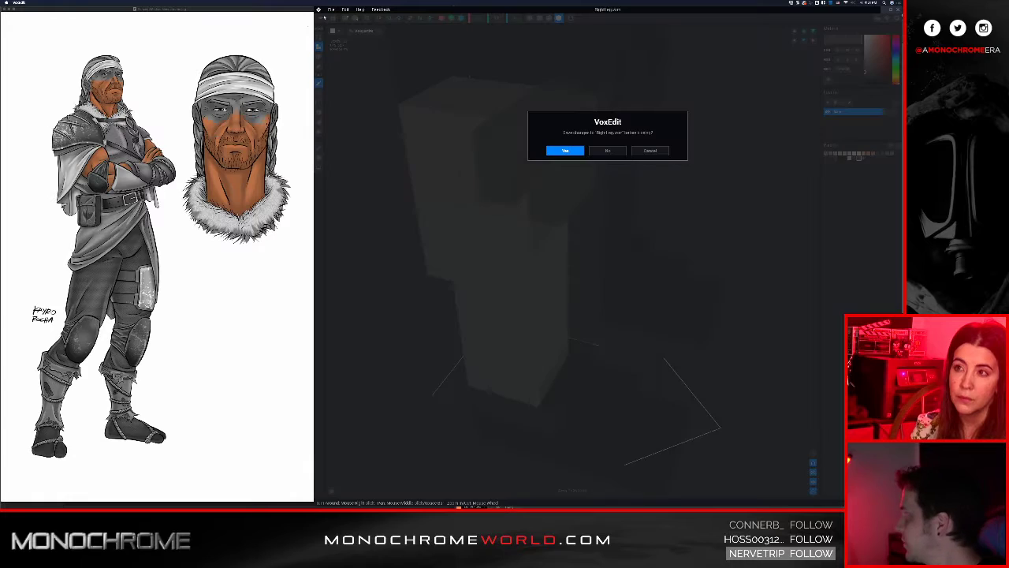
{"action": "left_click", "coordinate": [582, 149]}
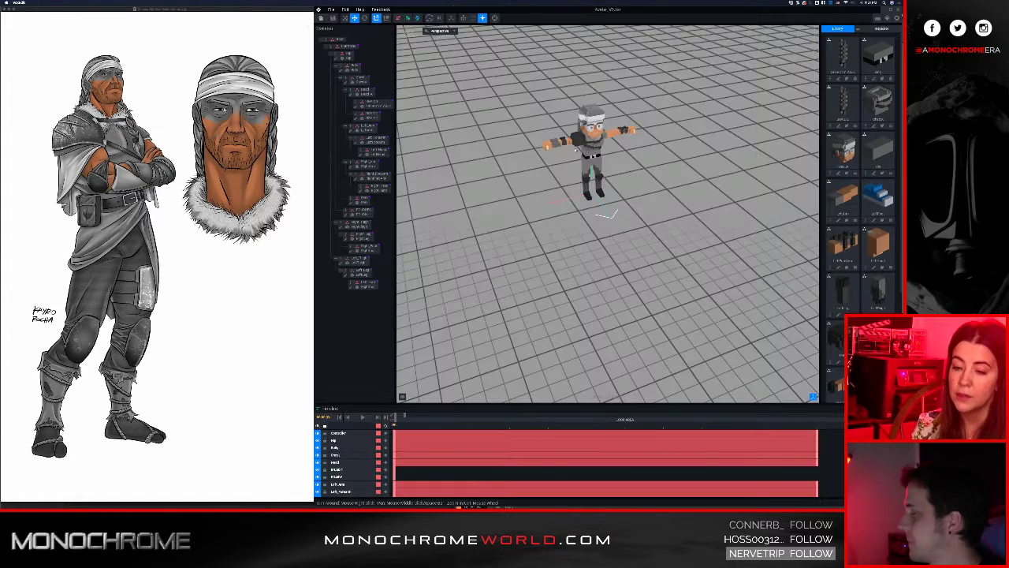
Compare both knees on the avatar from the front and side and open the left thigh's volume for editing
{"action": "right_click_drag", "start_coordinate": [593, 154], "coordinate": [574, 95]}
{"action": "scroll", "coordinate": [596, 169], "scroll_direction": "up", "scroll_amount": 10}
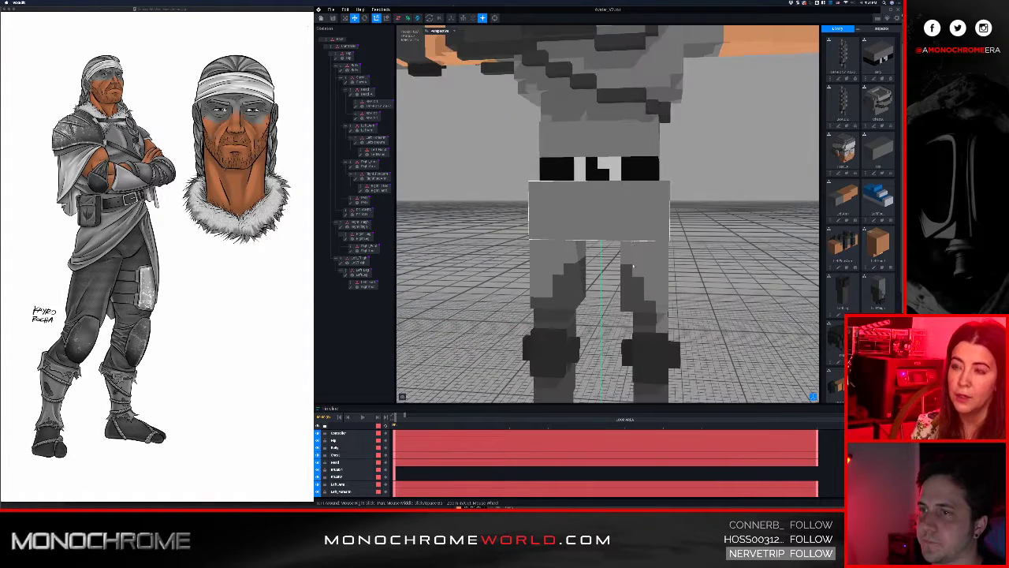
{"action": "middle_click_drag", "start_coordinate": [709, 355], "coordinate": [640, 278]}
{"action": "right_click_drag", "start_coordinate": [586, 311], "coordinate": [618, 274]}
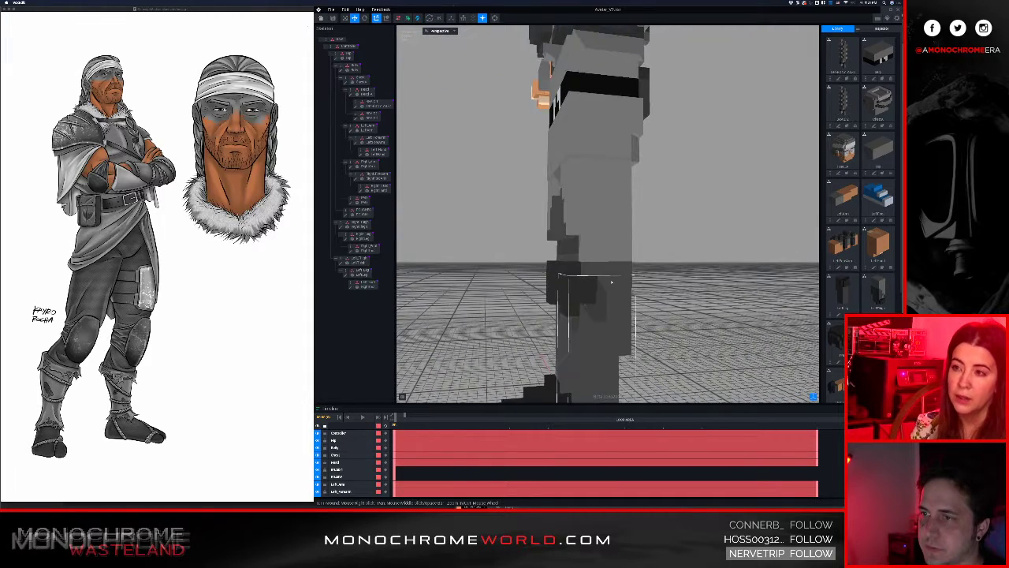
{"action": "left_click", "coordinate": [618, 274]}
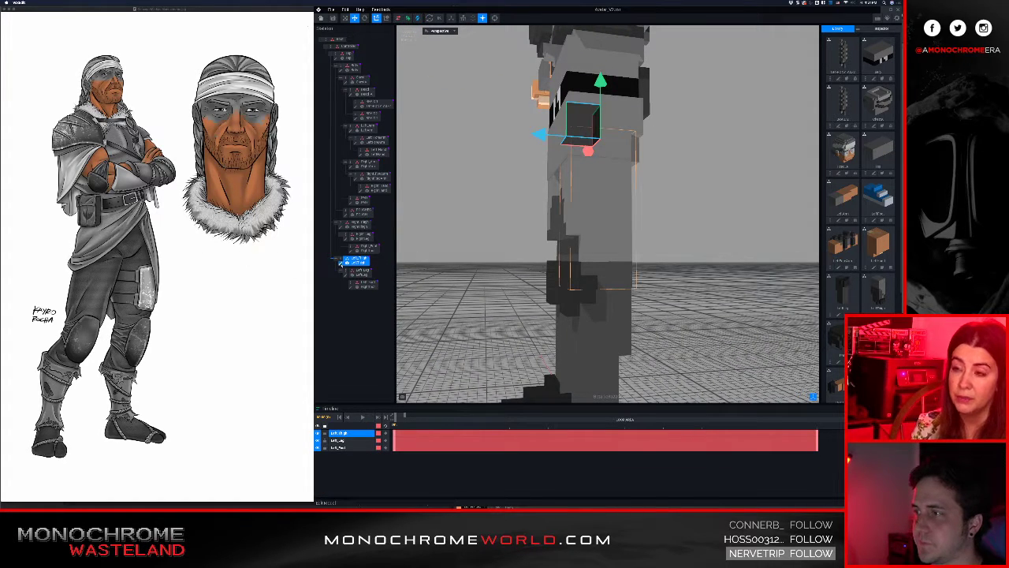
{"action": "double_click", "coordinate": [345, 262]}
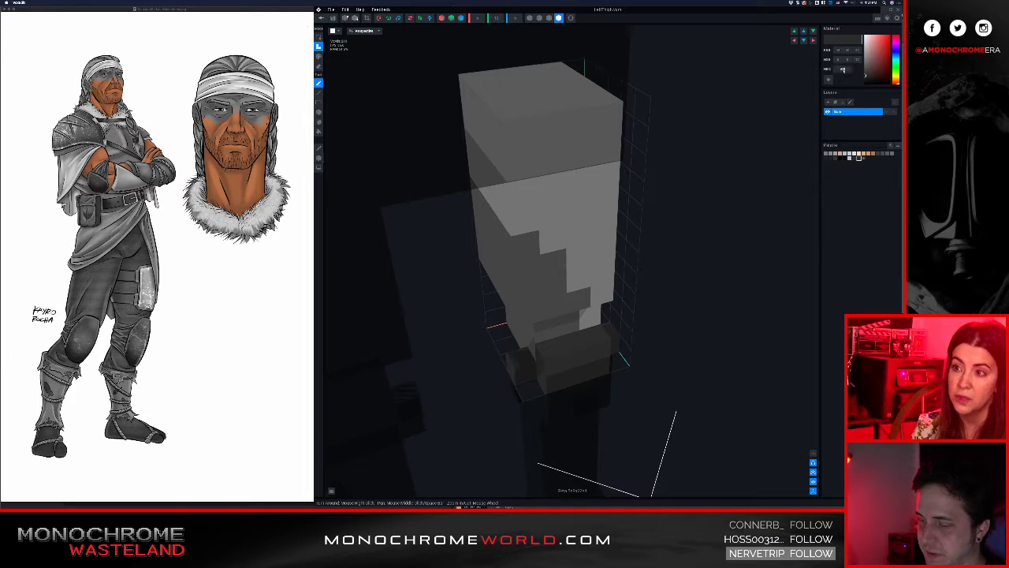
Paint a band of the right leg's dark grey around the bottom of the left thigh and save the part to the avatar
{"action": "right_click_drag", "start_coordinate": [566, 312], "coordinate": [638, 346]}
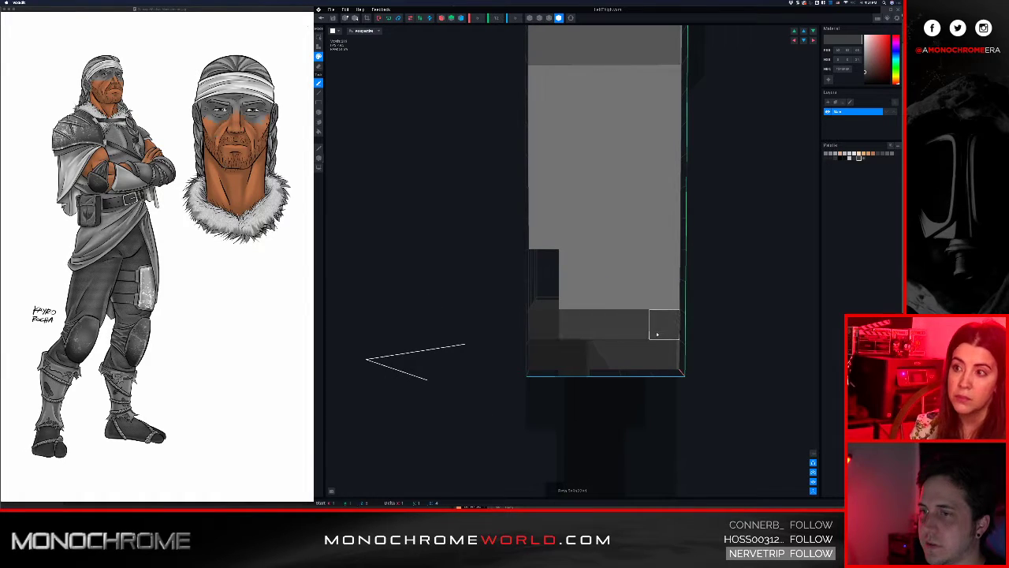
{"action": "right_click_drag", "start_coordinate": [678, 359], "coordinate": [733, 351]}
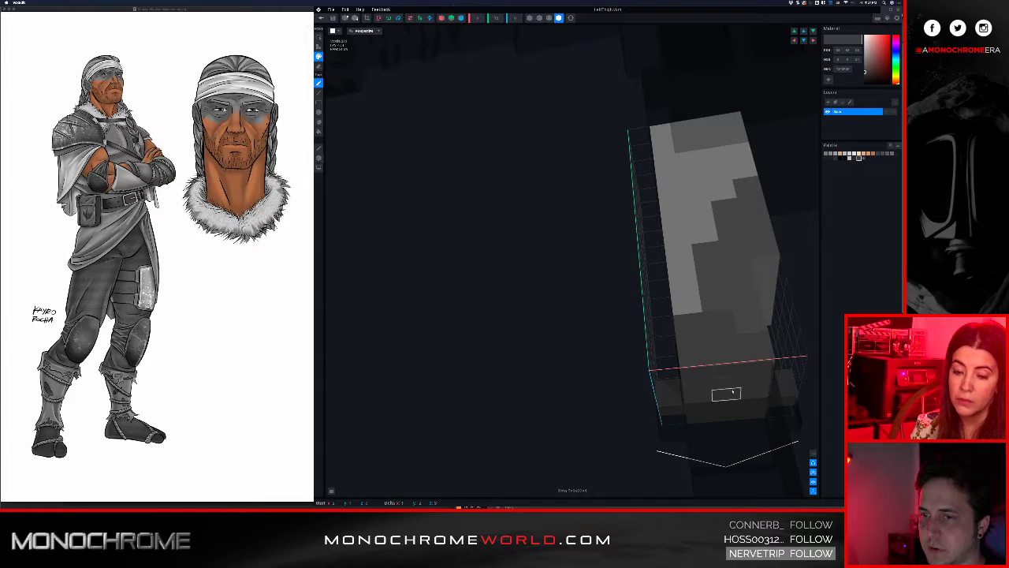
{"action": "right_click_drag", "start_coordinate": [733, 391], "coordinate": [736, 387]}
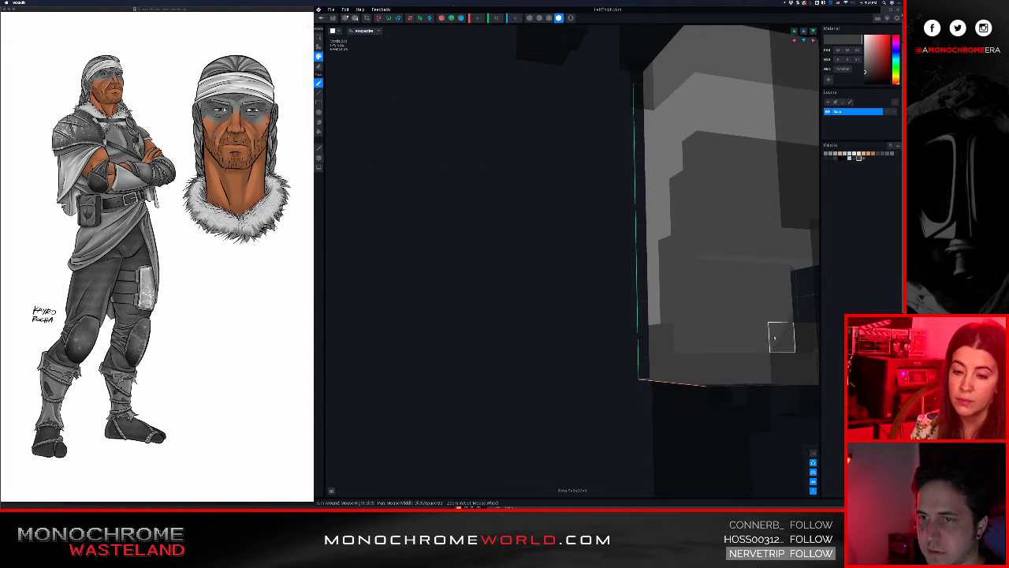
{"action": "scroll", "coordinate": [704, 335], "scroll_direction": "down", "scroll_amount": 3}
{"action": "key", "text": "Left"}
{"action": "key", "text": "Left"}
{"action": "key", "text": "Left"}
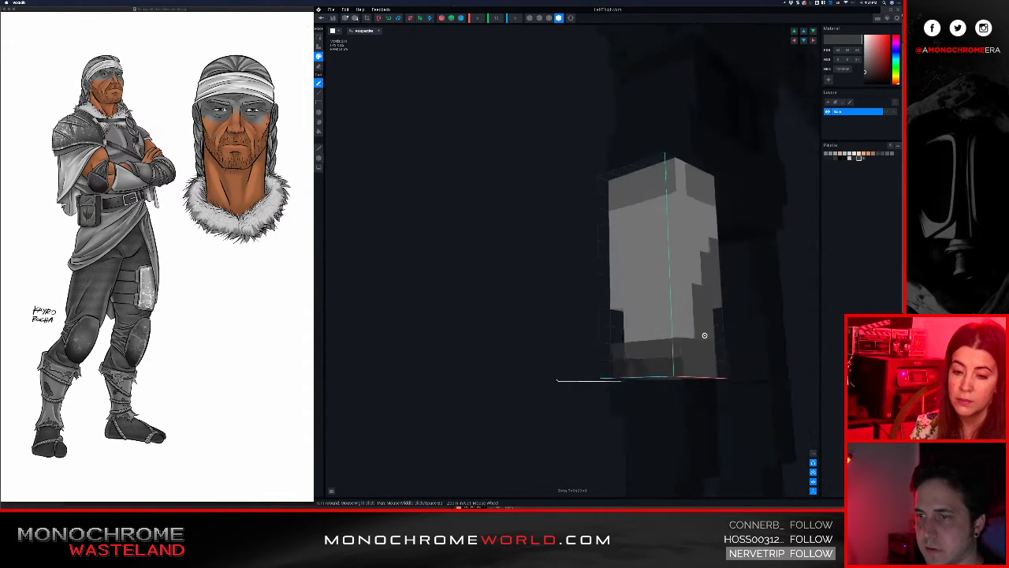
{"action": "key", "text": "Left"}
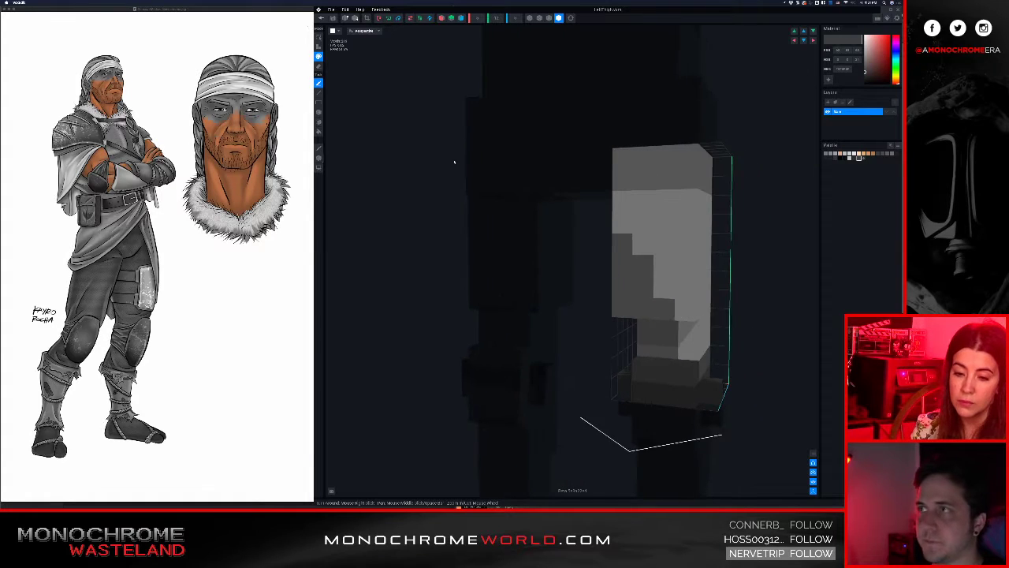
{"action": "key", "text": "super+q"}
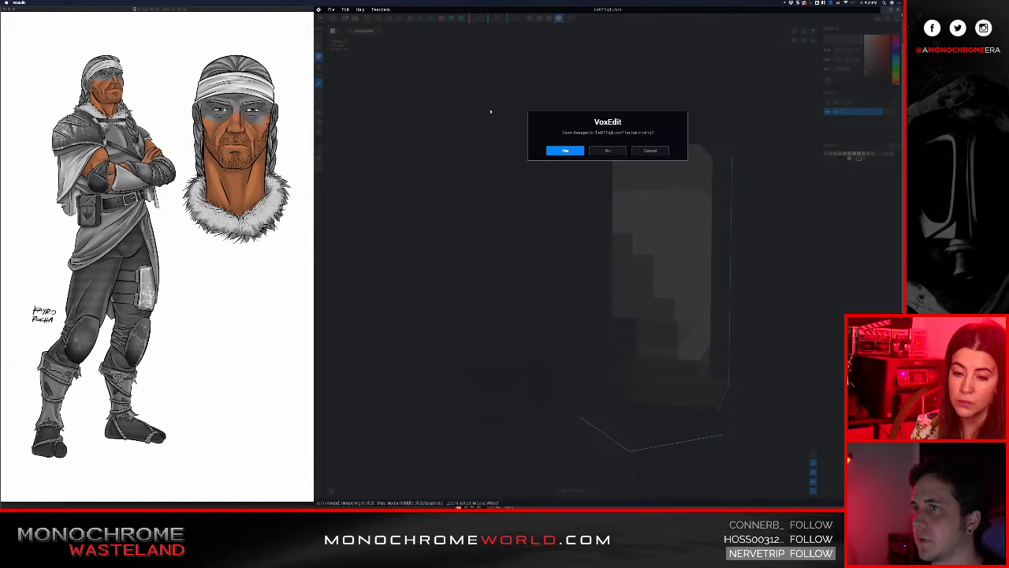
{"action": "left_click", "coordinate": [565, 150]}
Paint a dark grey band matching the right leg around the top of the left lower leg and save the part to the avatar
{"action": "scroll", "coordinate": [607, 213], "scroll_direction": "up", "scroll_amount": 3}
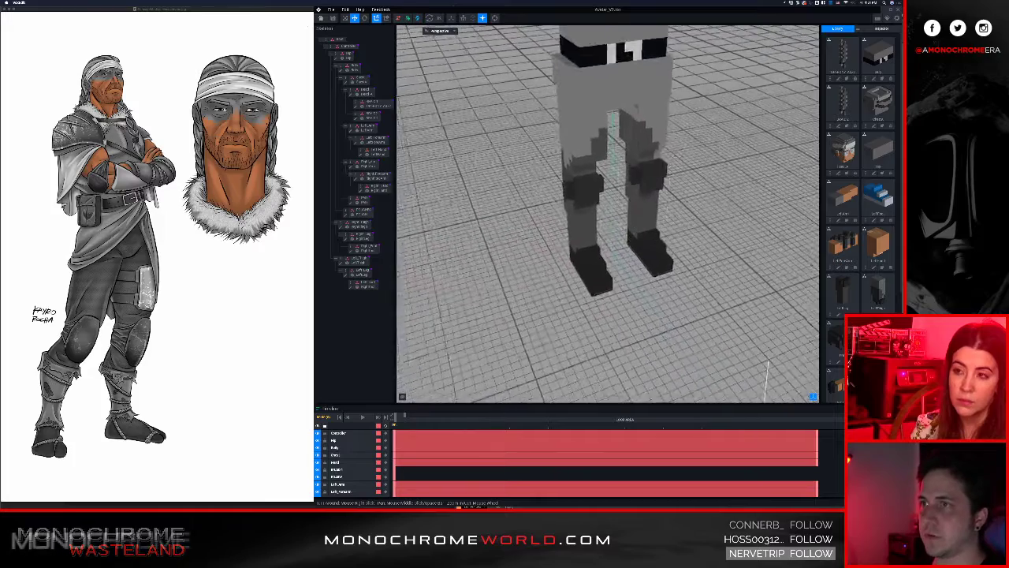
{"action": "scroll", "coordinate": [636, 107], "scroll_direction": "up", "scroll_amount": 3}
{"action": "right_click_drag", "start_coordinate": [555, 189], "coordinate": [555, 236]}
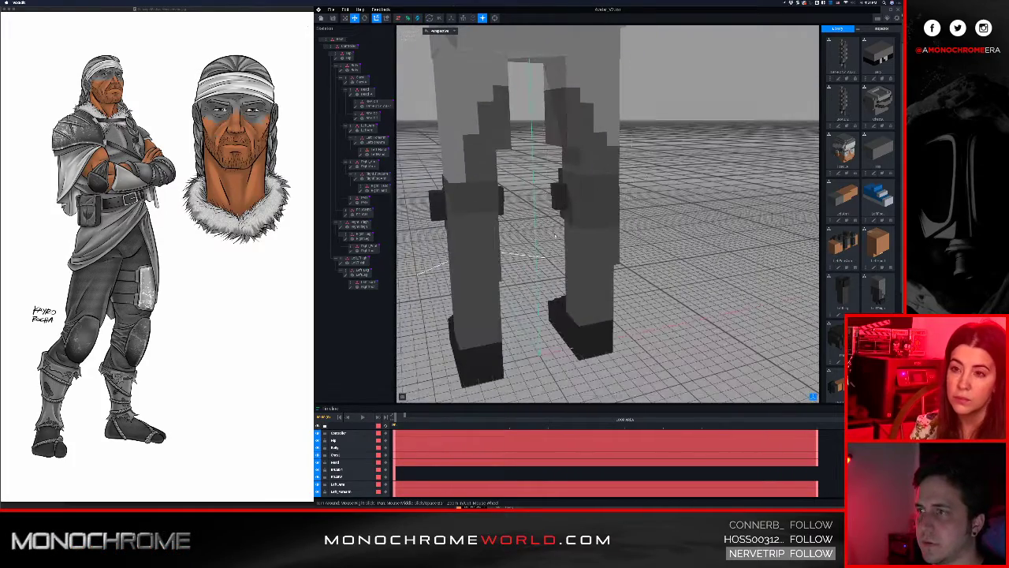
{"action": "left_click", "coordinate": [480, 258]}
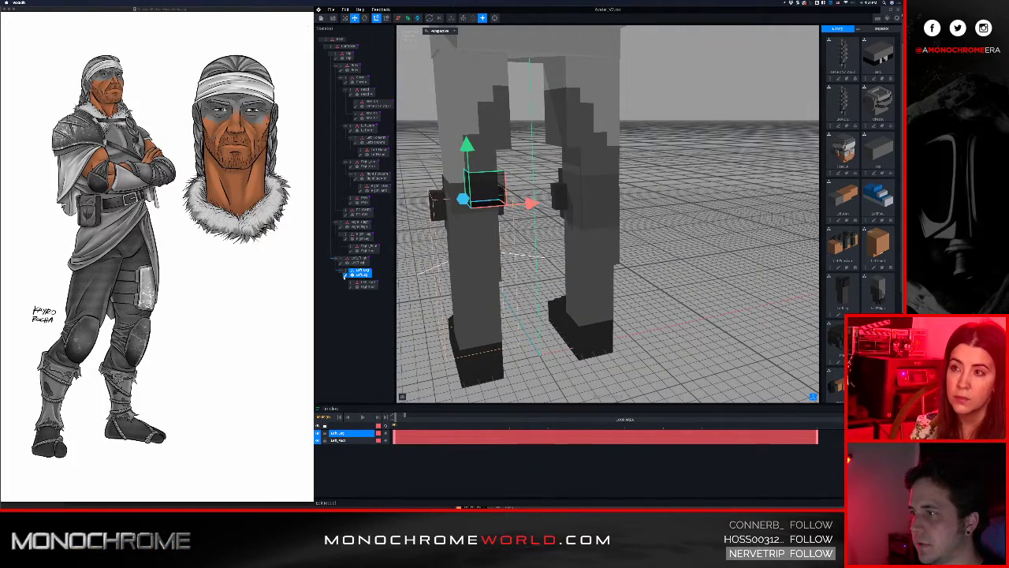
{"action": "double_click", "coordinate": [345, 274]}
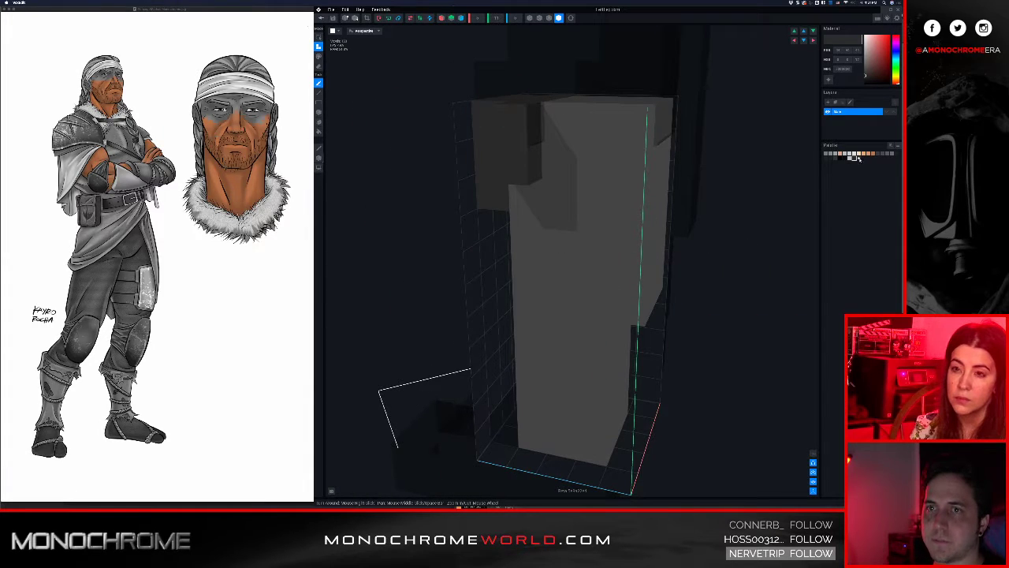
{"action": "left_click", "coordinate": [860, 158]}
{"action": "left_click", "coordinate": [847, 71]}
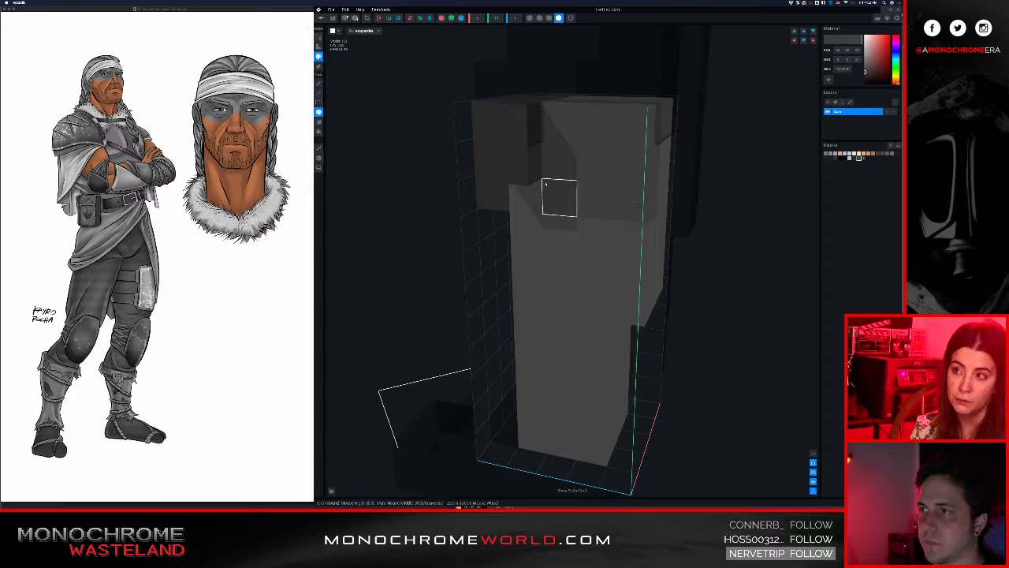
{"action": "right_click_drag", "start_coordinate": [597, 171], "coordinate": [624, 162]}
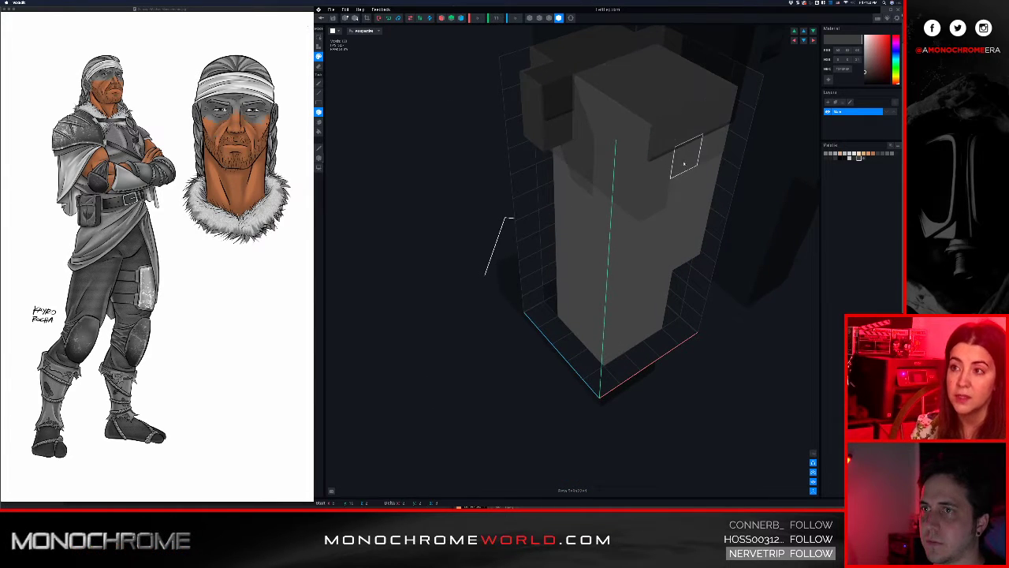
{"action": "mouse_move", "coordinate": [694, 168]}
{"action": "right_mouse_down"}
{"action": "mouse_move", "coordinate": [726, 189]}
{"action": "mouse_move", "coordinate": [667, 177]}
{"action": "mouse_move", "coordinate": [464, 41]}
{"action": "right_mouse_up"}
{"action": "left_click", "coordinate": [322, 18]}
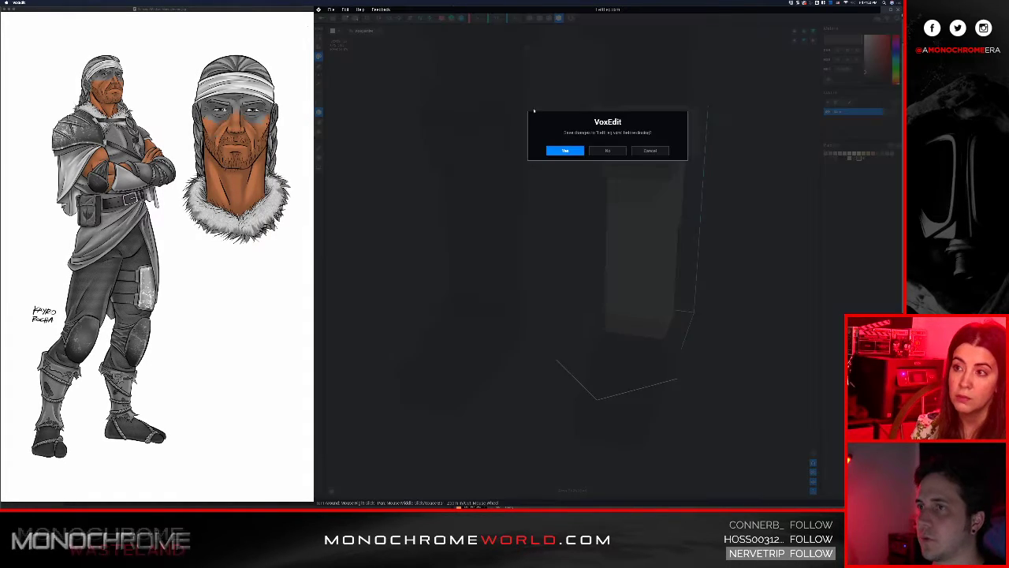
{"action": "left_click", "coordinate": [566, 151]}
Examine the avatar's full figure, knee pads, lower legs and boots from the front and sides against the reference drawing
{"action": "scroll", "coordinate": [566, 152], "scroll_direction": "up", "scroll_amount": 10}
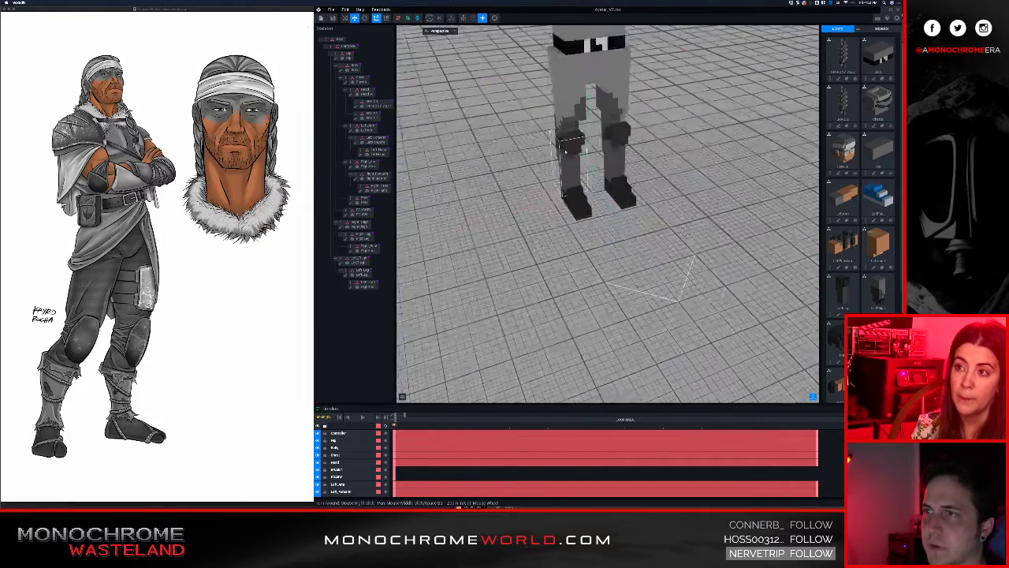
{"action": "scroll", "coordinate": [568, 150], "scroll_direction": "down", "scroll_amount": 5}
{"action": "middle_click_drag", "start_coordinate": [572, 149], "coordinate": [574, 195]}
{"action": "right_click_drag", "start_coordinate": [597, 193], "coordinate": [584, 135]}
{"action": "scroll", "coordinate": [584, 135], "scroll_direction": "up", "scroll_amount": 5}
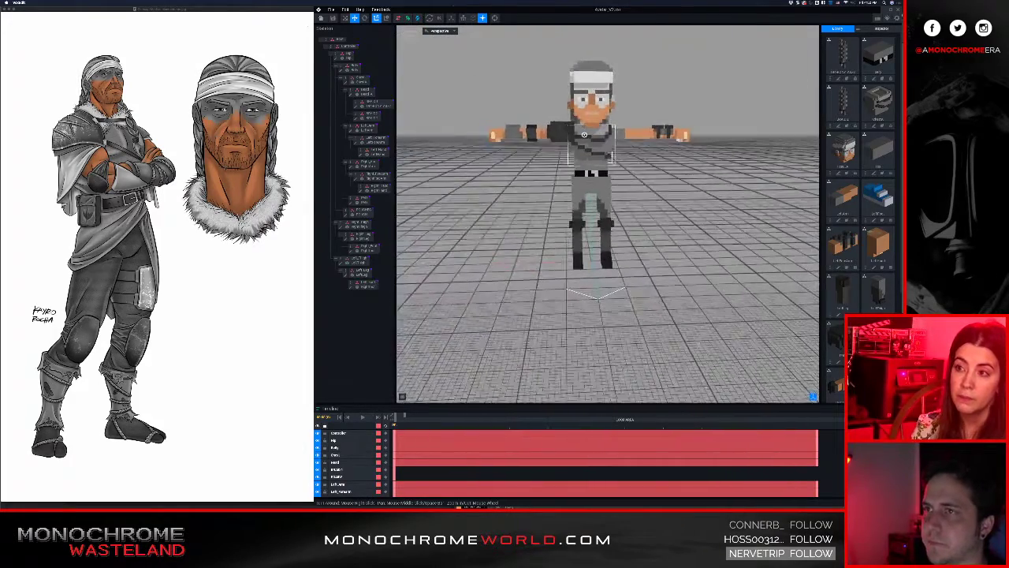
{"action": "scroll", "coordinate": [585, 131], "scroll_direction": "down", "scroll_amount": 3}
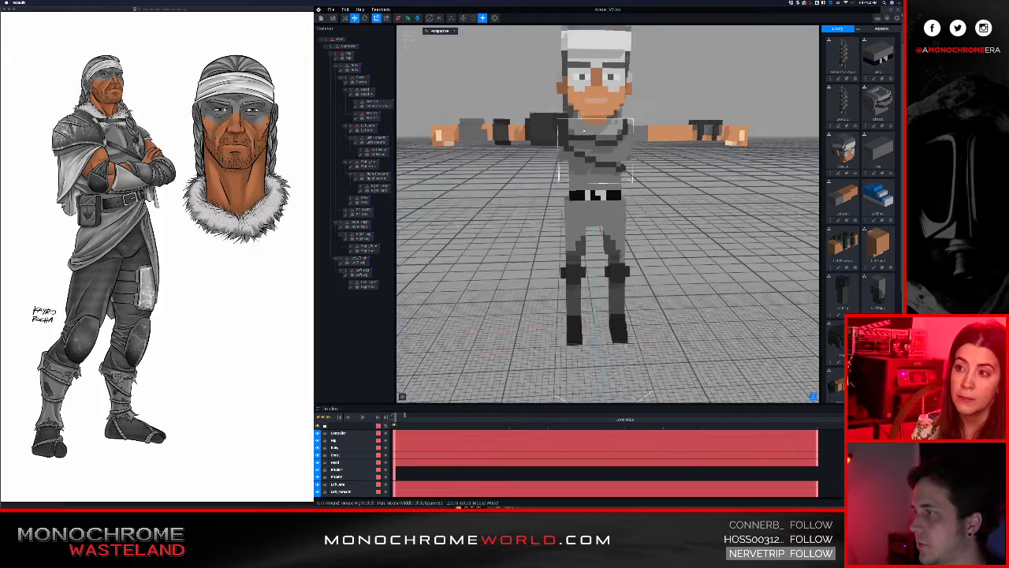
{"action": "scroll", "coordinate": [584, 130], "scroll_direction": "up", "scroll_amount": 2}
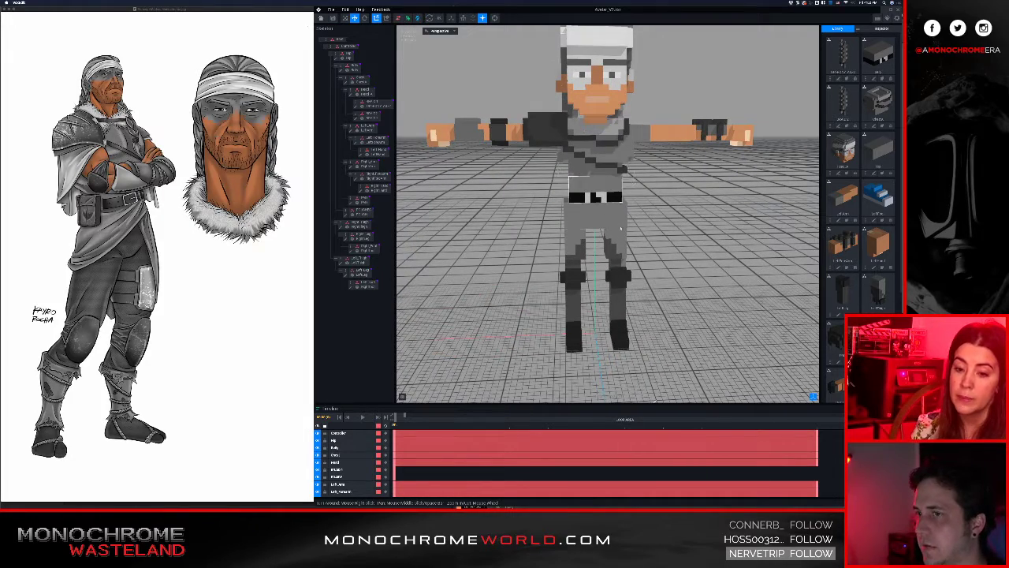
{"action": "mouse_move", "coordinate": [621, 229]}
{"action": "right_mouse_down"}
{"action": "mouse_move", "coordinate": [662, 228]}
{"action": "mouse_move", "coordinate": [624, 226]}
{"action": "right_mouse_up"}
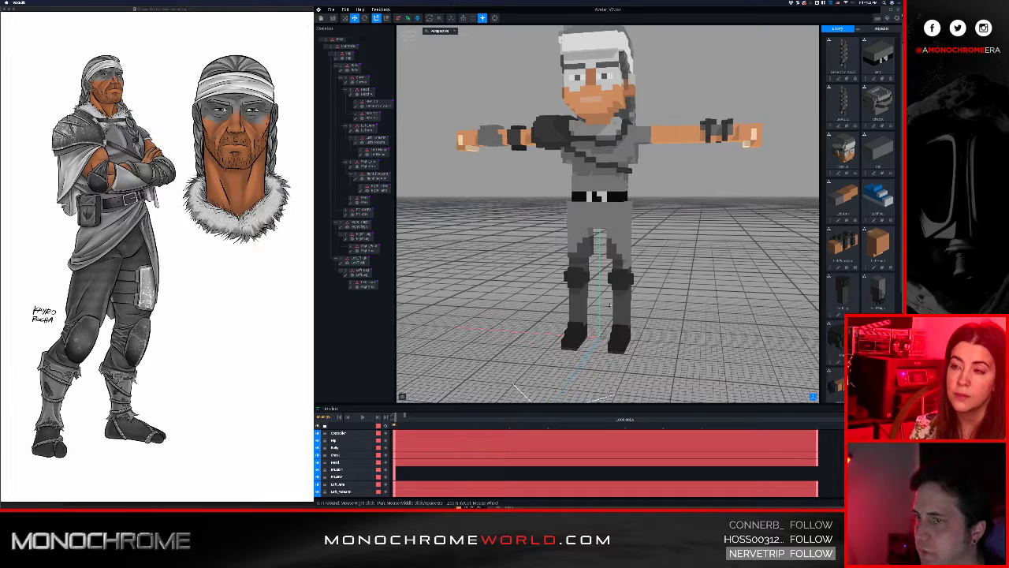
{"action": "mouse_move", "coordinate": [614, 341]}
{"action": "right_mouse_down"}
{"action": "mouse_move", "coordinate": [586, 334]}
{"action": "mouse_move", "coordinate": [612, 339]}
{"action": "right_mouse_up"}
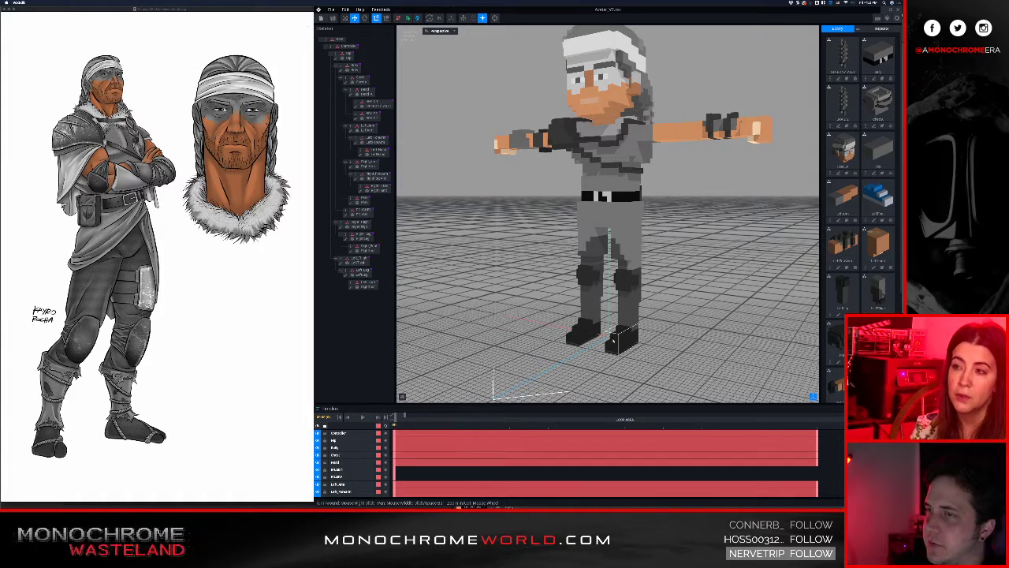
{"action": "scroll", "coordinate": [616, 336], "scroll_direction": "up", "scroll_amount": 5}
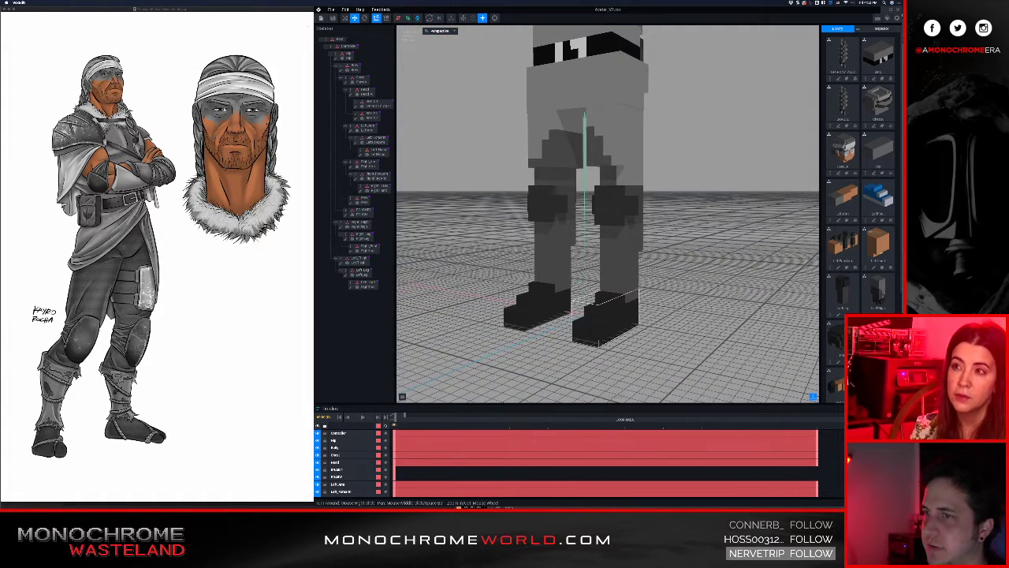
{"action": "mouse_move", "coordinate": [623, 310]}
{"action": "right_mouse_down"}
{"action": "mouse_move", "coordinate": [544, 314]}
{"action": "mouse_move", "coordinate": [615, 318]}
{"action": "right_mouse_up"}
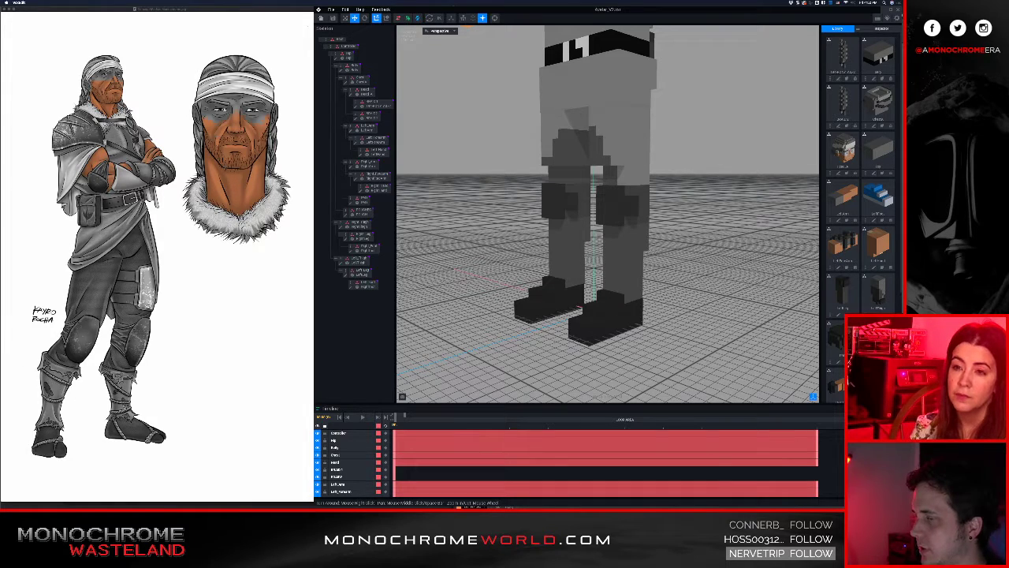
{"action": "mouse_move", "coordinate": [620, 287]}
{"action": "right_mouse_down"}
{"action": "mouse_move", "coordinate": [631, 288]}
{"action": "mouse_move", "coordinate": [620, 288]}
{"action": "right_mouse_up"}
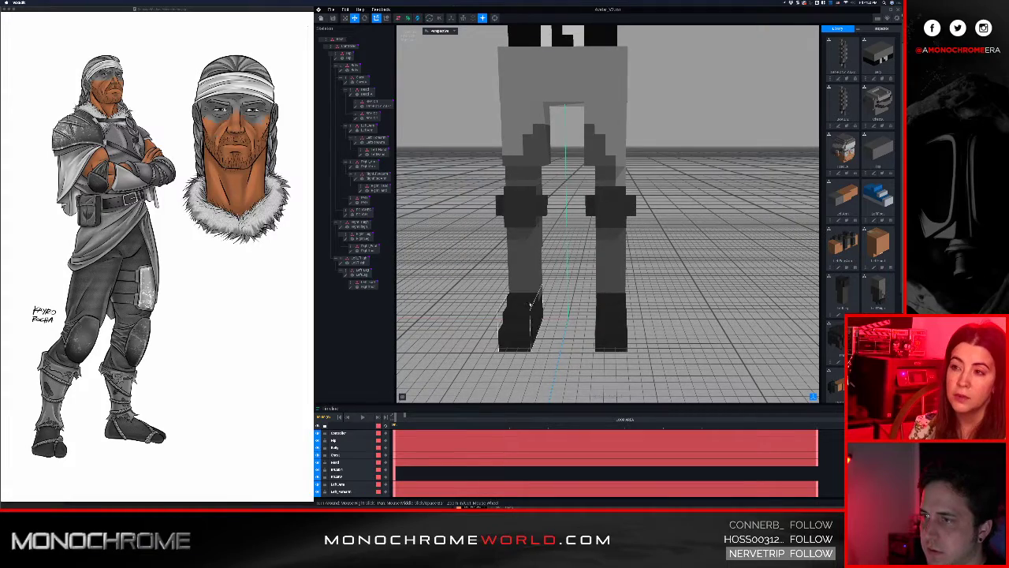
{"action": "right_click_drag", "start_coordinate": [532, 305], "coordinate": [522, 278]}
{"action": "scroll", "coordinate": [522, 277], "scroll_direction": "down", "scroll_amount": 5}
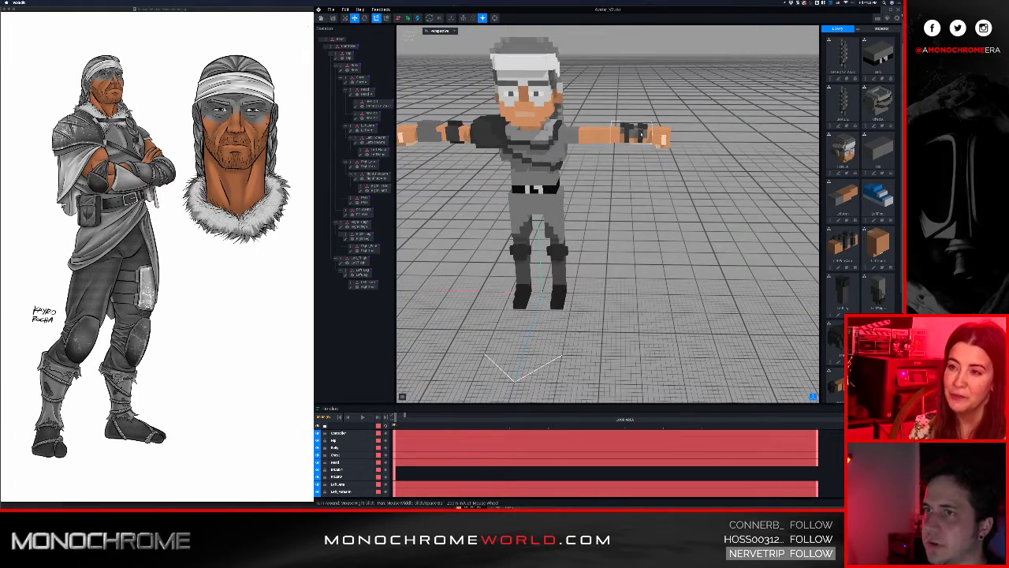
{"action": "right_click_drag", "start_coordinate": [641, 134], "coordinate": [642, 139]}
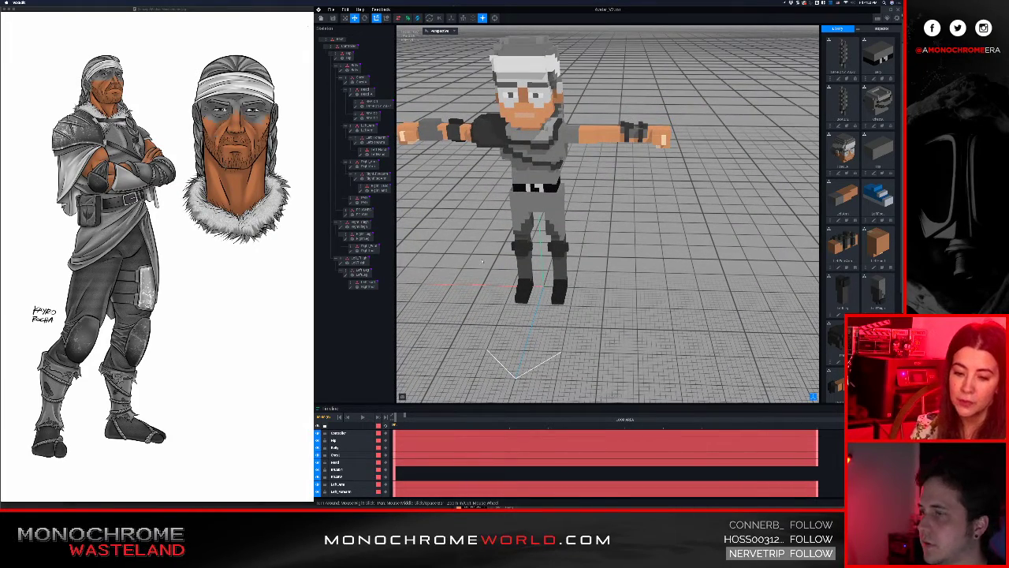
{"action": "right_click_drag", "start_coordinate": [545, 275], "coordinate": [541, 261]}
{"action": "scroll", "coordinate": [542, 258], "scroll_direction": "up", "scroll_amount": 8}
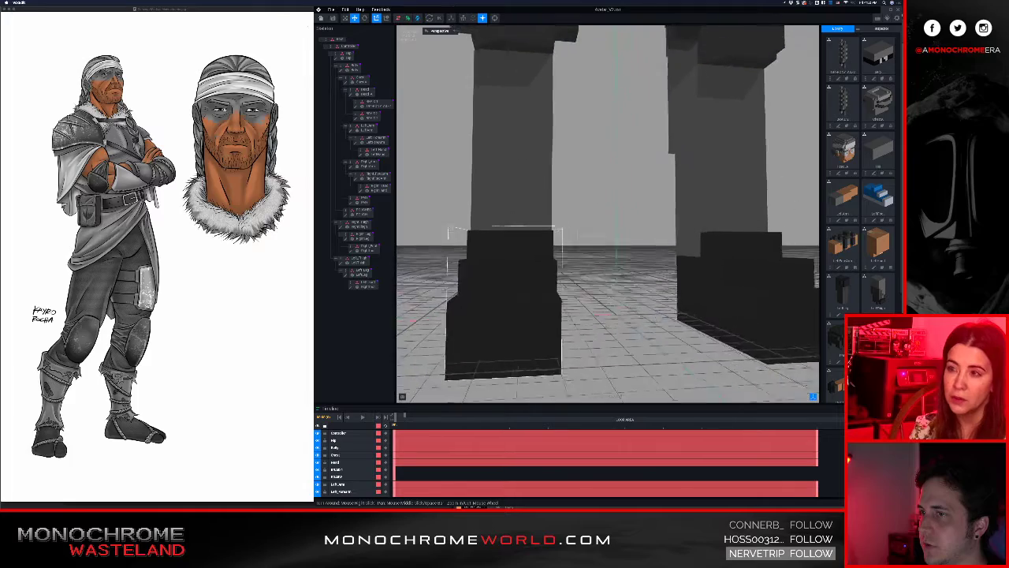
{"action": "scroll", "coordinate": [548, 253], "scroll_direction": "down", "scroll_amount": 4}
{"action": "scroll", "coordinate": [549, 253], "scroll_direction": "up", "scroll_amount": 6}
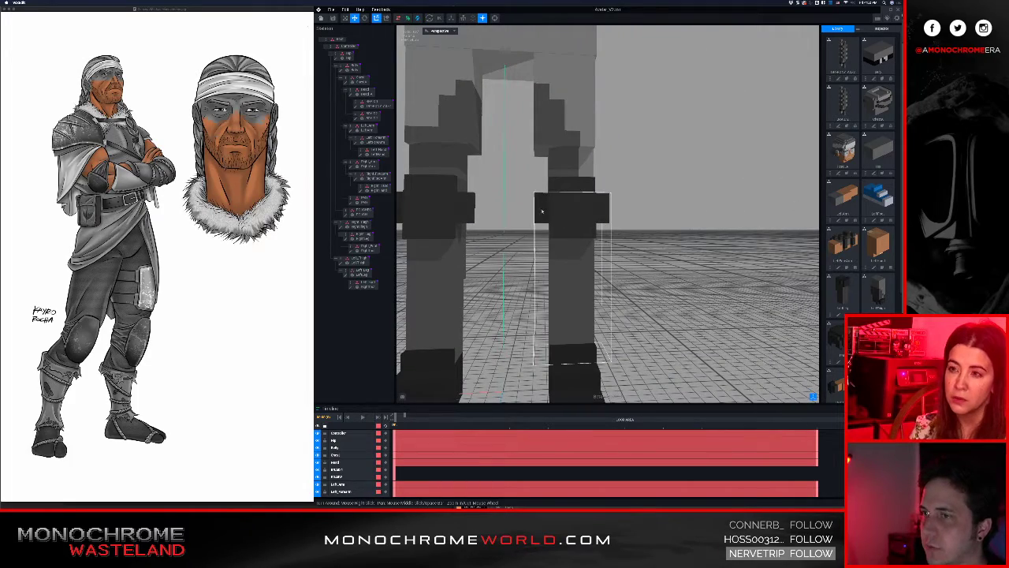
{"action": "right_click_drag", "start_coordinate": [564, 302], "coordinate": [563, 315]}
Open the left lower leg's volume and paint a light grey wrap around its lower half
{"action": "left_click", "coordinate": [563, 315]}
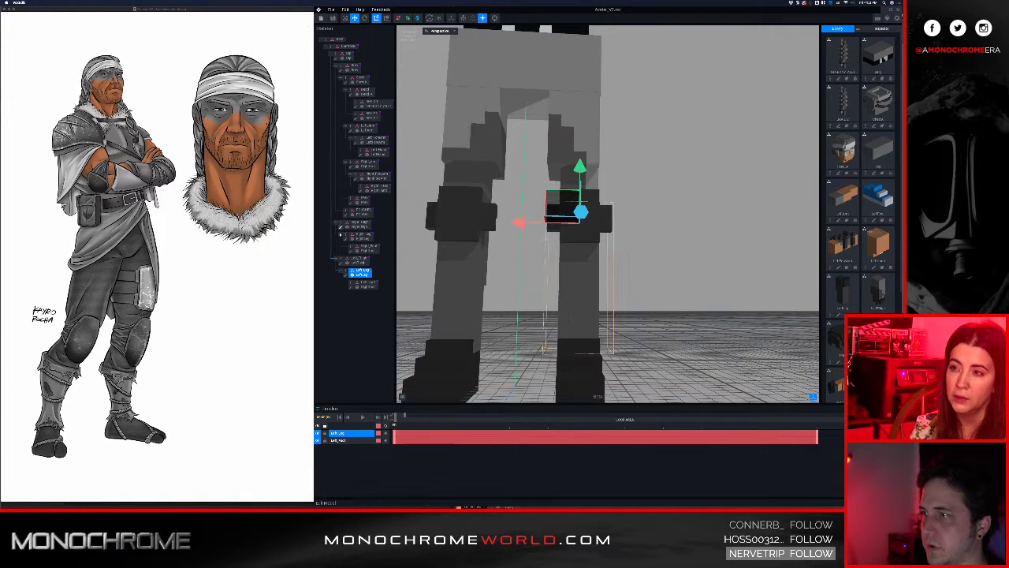
{"action": "left_click", "coordinate": [346, 276]}
{"action": "right_click_drag", "start_coordinate": [565, 258], "coordinate": [565, 258]}
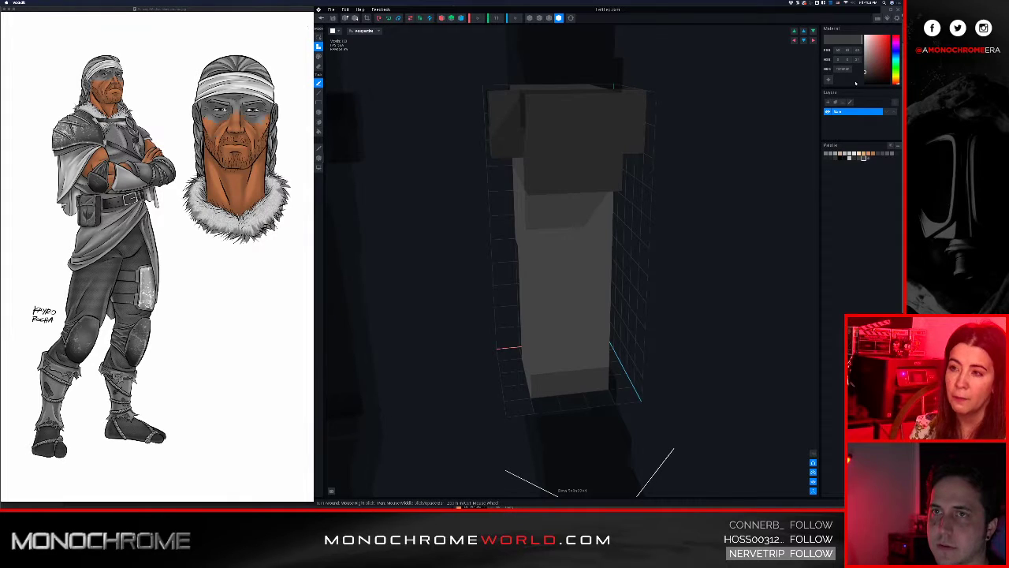
{"action": "scroll", "coordinate": [656, 257], "scroll_direction": "down", "scroll_amount": 3}
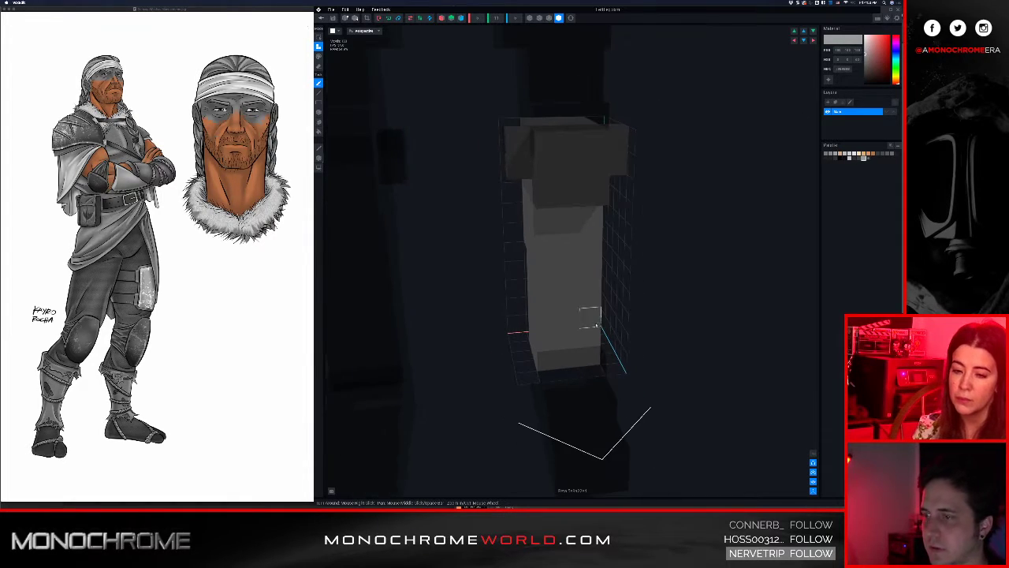
{"action": "key", "text": "p"}
{"action": "mouse_move", "coordinate": [536, 303]}
{"action": "left_mouse_down"}
{"action": "mouse_move", "coordinate": [591, 363]}
{"action": "mouse_move", "coordinate": [590, 297]}
{"action": "left_mouse_up"}
{"action": "right_click_drag", "start_coordinate": [493, 320], "coordinate": [540, 318]}
{"action": "mouse_move", "coordinate": [489, 309]}
{"action": "left_mouse_down"}
{"action": "mouse_move", "coordinate": [490, 295]}
{"action": "mouse_move", "coordinate": [525, 360]}
{"action": "left_mouse_up"}
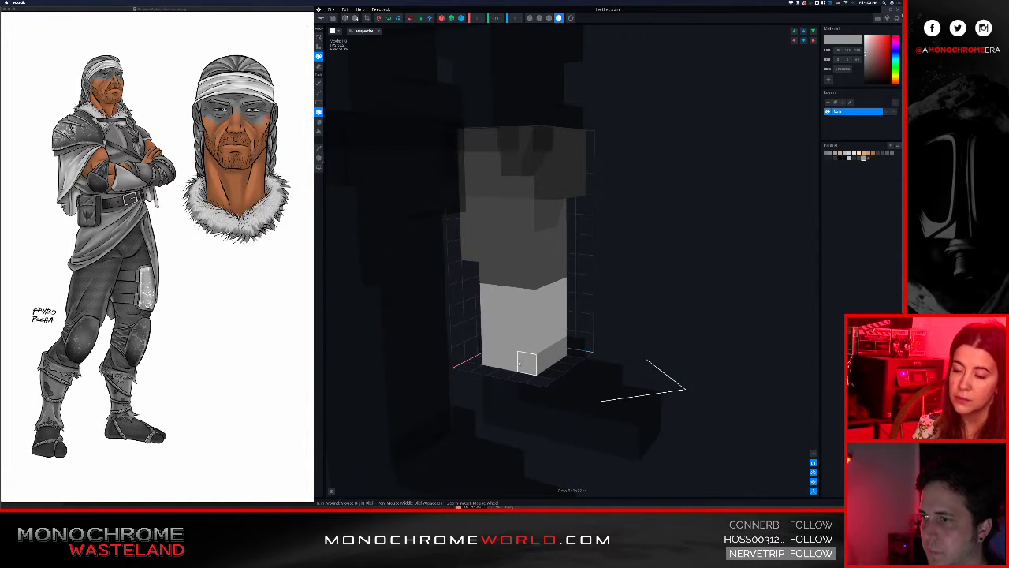
{"action": "right_click_drag", "start_coordinate": [552, 338], "coordinate": [553, 340]}
{"action": "left_click_drag", "start_coordinate": [552, 291], "coordinate": [607, 377]}
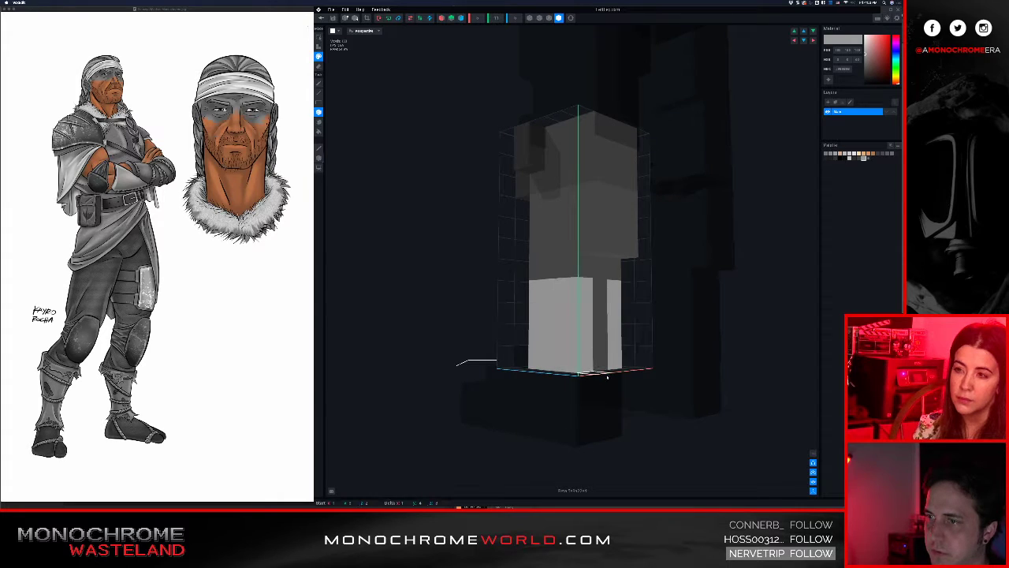
Give the left lower leg's light grey wrap a ragged upper edge and a dark grey patch, and save the part to the avatar
{"action": "mouse_move", "coordinate": [599, 311]}
{"action": "left_mouse_down"}
{"action": "mouse_move", "coordinate": [592, 338]}
{"action": "mouse_move", "coordinate": [581, 264]}
{"action": "mouse_move", "coordinate": [564, 270]}
{"action": "left_mouse_up"}
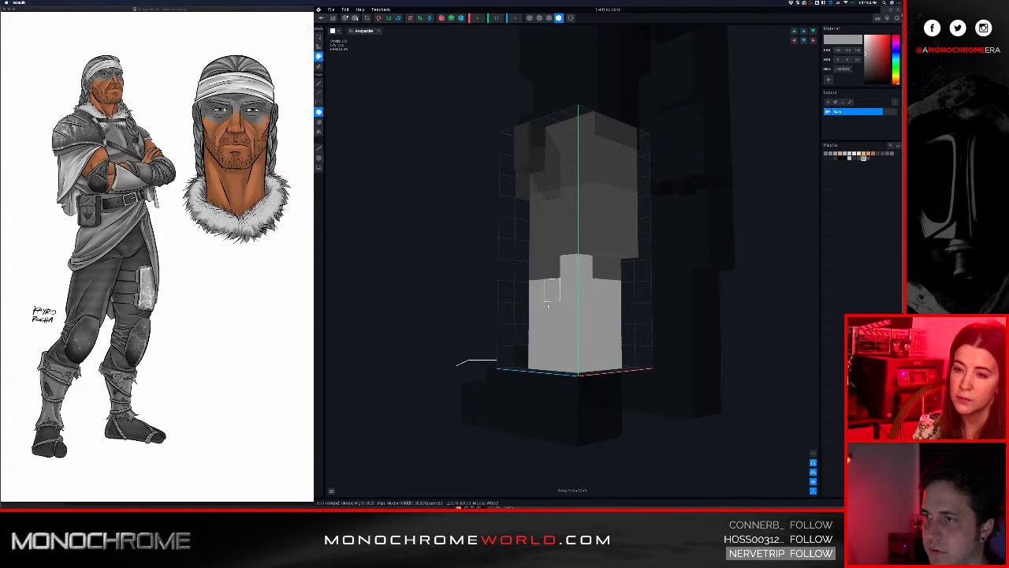
{"action": "right_click_drag", "start_coordinate": [564, 270], "coordinate": [552, 312]}
{"action": "left_click_drag", "start_coordinate": [509, 268], "coordinate": [494, 269]}
{"action": "right_click_drag", "start_coordinate": [493, 288], "coordinate": [514, 249]}
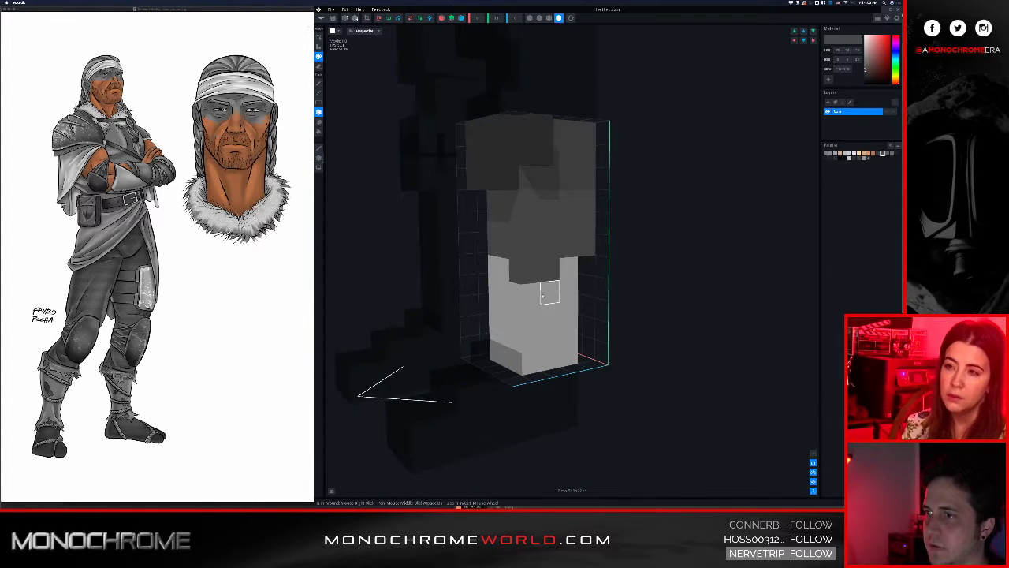
{"action": "mouse_move", "coordinate": [548, 306]}
{"action": "right_mouse_down"}
{"action": "mouse_move", "coordinate": [509, 330]}
{"action": "mouse_move", "coordinate": [534, 343]}
{"action": "mouse_move", "coordinate": [511, 335]}
{"action": "mouse_move", "coordinate": [538, 316]}
{"action": "right_mouse_up"}
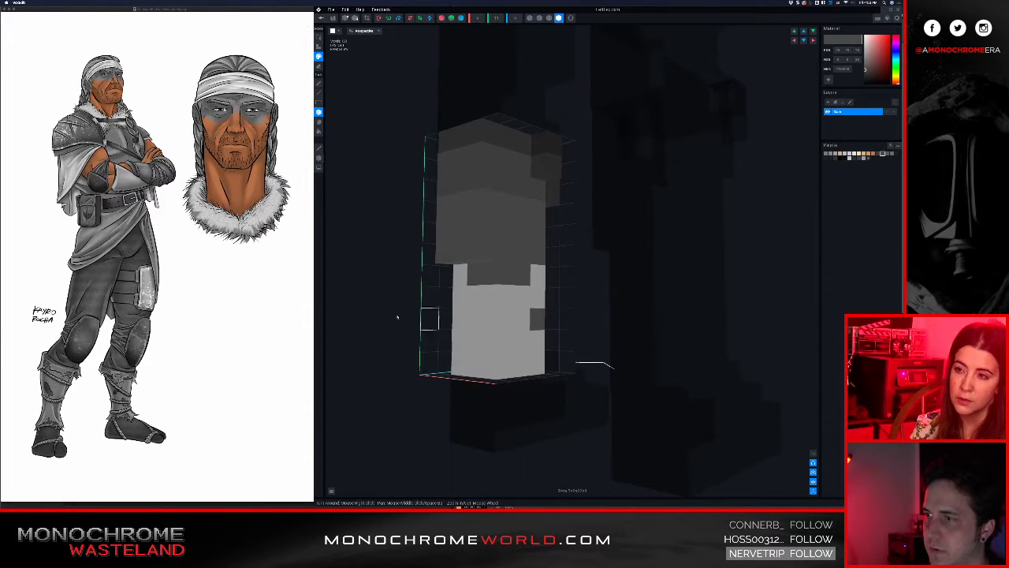
{"action": "mouse_move", "coordinate": [478, 300]}
{"action": "right_mouse_down"}
{"action": "mouse_move", "coordinate": [475, 333]}
{"action": "mouse_move", "coordinate": [444, 336]}
{"action": "right_mouse_up"}
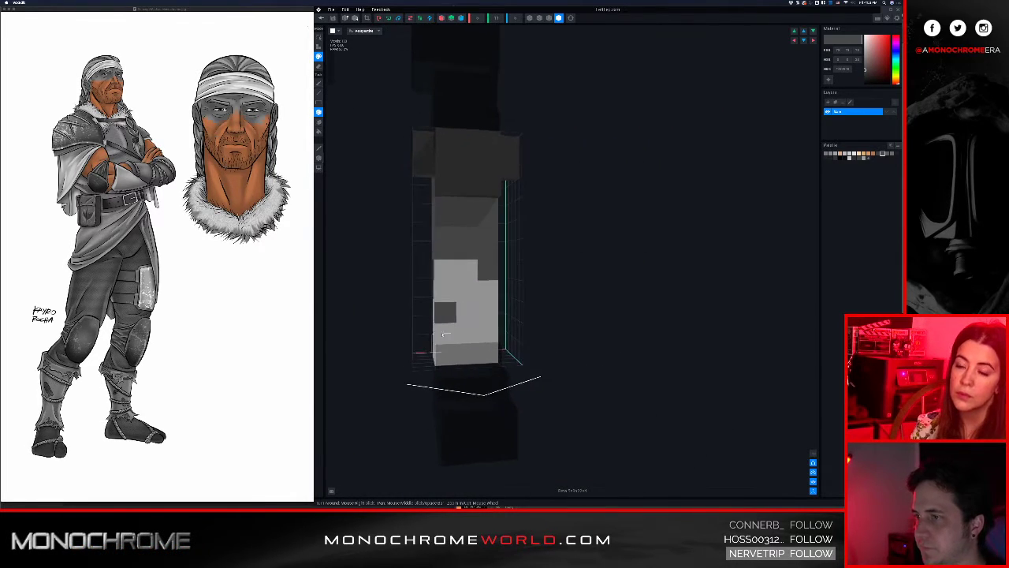
{"action": "left_click", "coordinate": [477, 325], "text": "alt"}
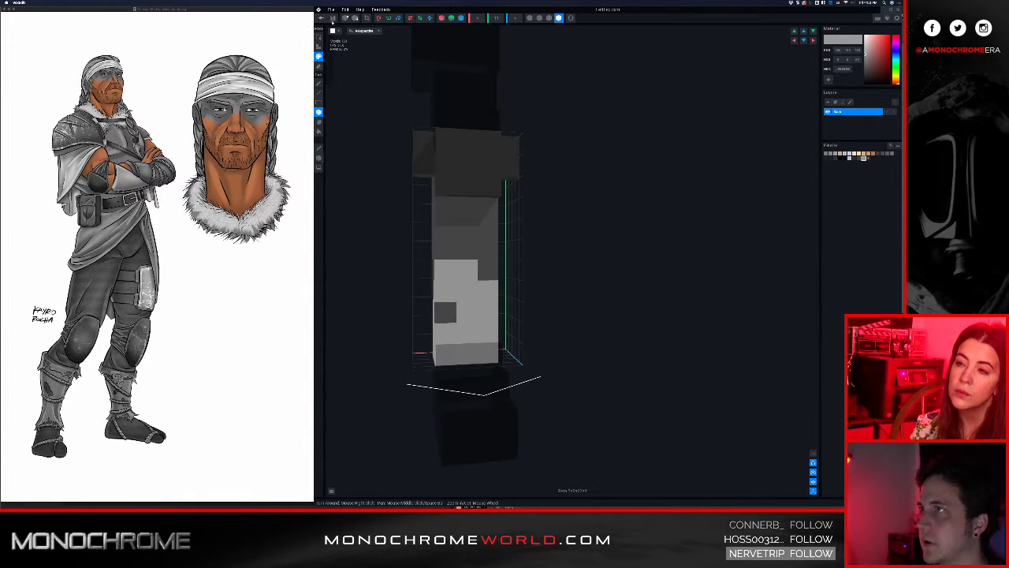
{"action": "left_click", "coordinate": [321, 18]}
{"action": "left_click", "coordinate": [563, 150]}
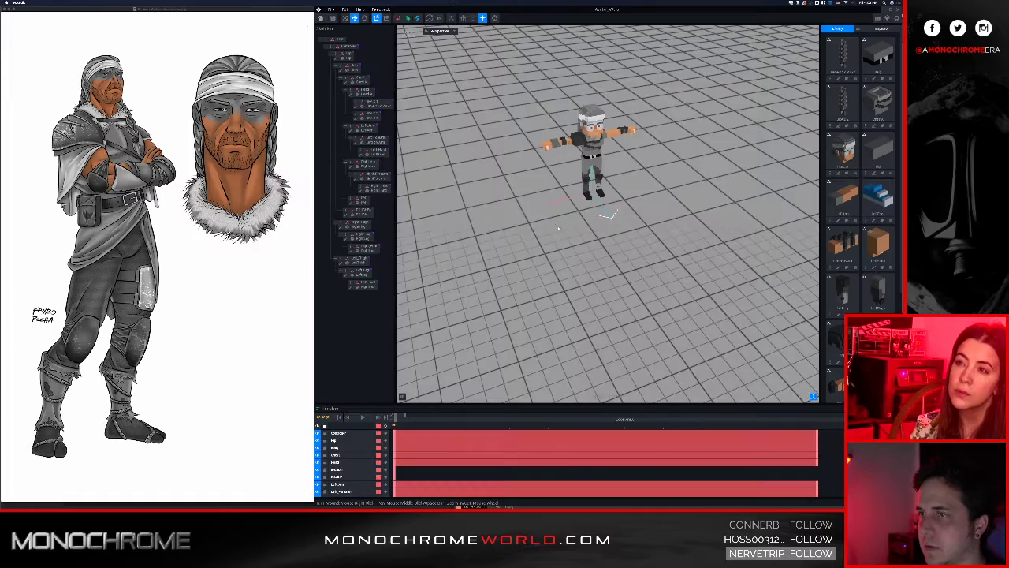
Open the left boot's volume and paint the heel and ankle area above its sole light grey
{"action": "scroll", "coordinate": [636, 211], "scroll_direction": "up", "scroll_amount": 8}
{"action": "right_click_drag", "start_coordinate": [637, 212], "coordinate": [643, 213]}
{"action": "middle_click_drag", "start_coordinate": [689, 259], "coordinate": [678, 174]}
{"action": "scroll", "coordinate": [678, 175], "scroll_direction": "down", "scroll_amount": 5}
{"action": "left_click", "coordinate": [657, 286]}
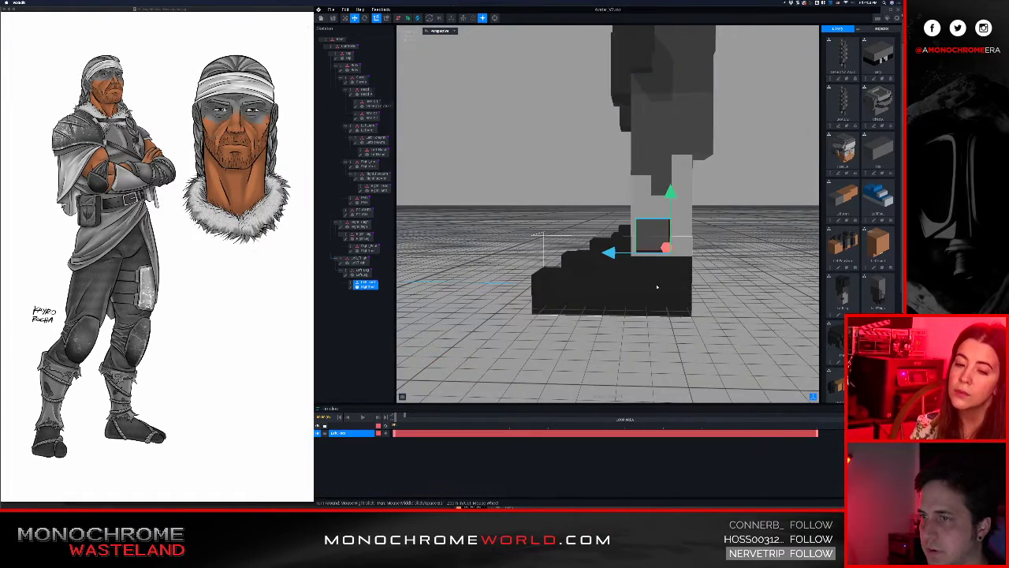
{"action": "left_click", "coordinate": [351, 287]}
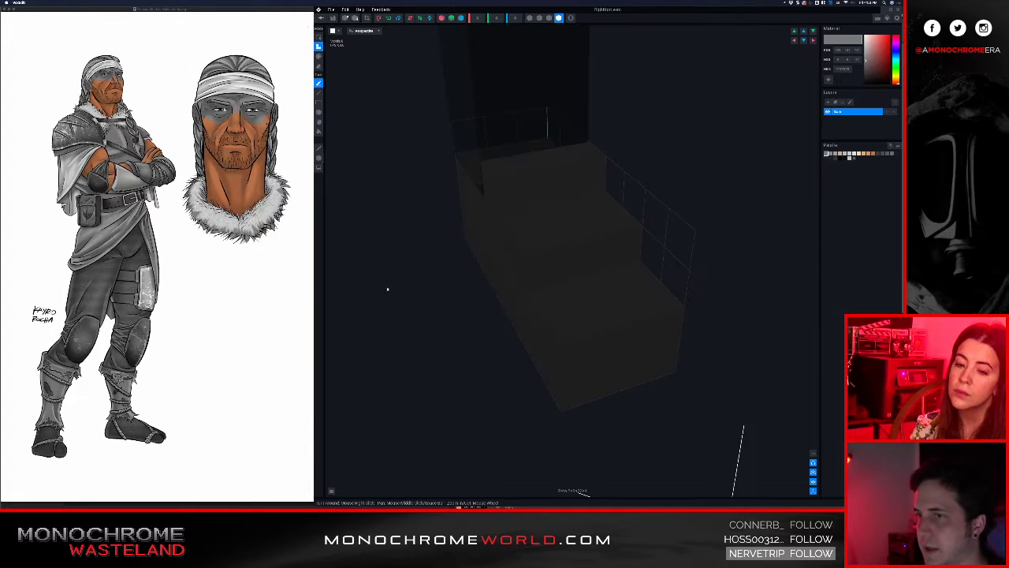
{"action": "right_click_drag", "start_coordinate": [508, 301], "coordinate": [504, 285]}
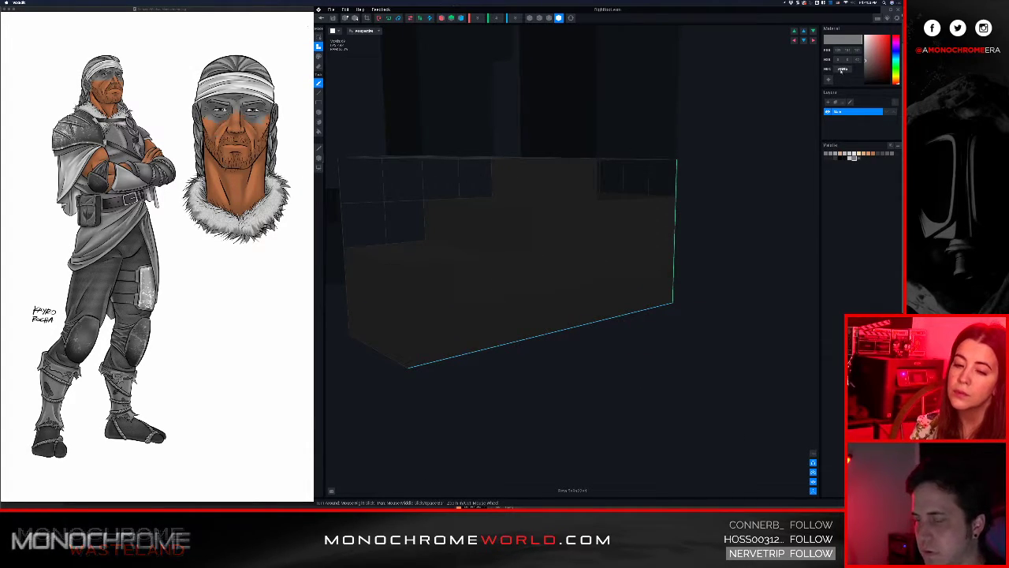
{"action": "right_click_drag", "start_coordinate": [628, 168], "coordinate": [631, 200]}
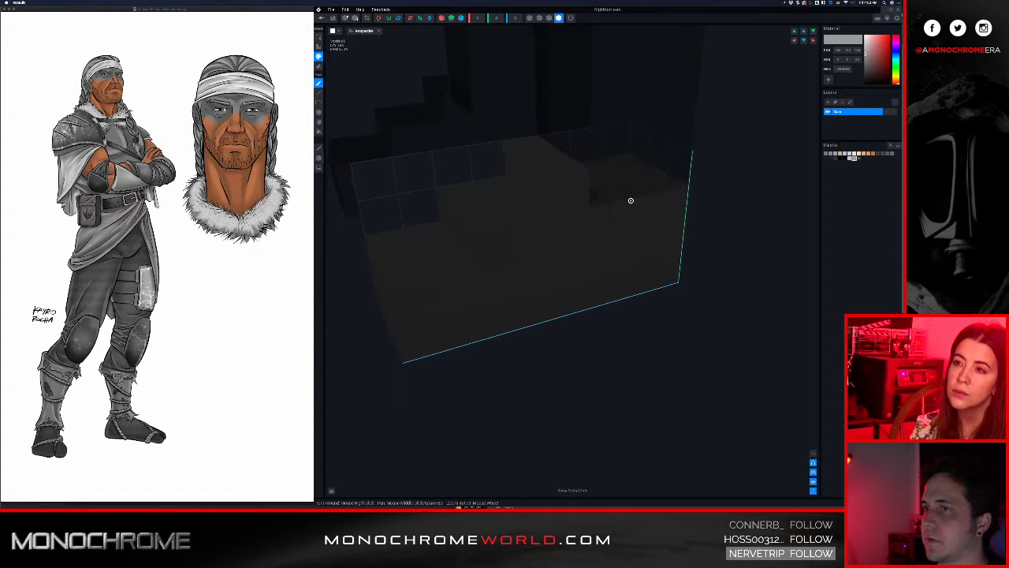
{"action": "left_click_drag", "start_coordinate": [541, 150], "coordinate": [638, 210]}
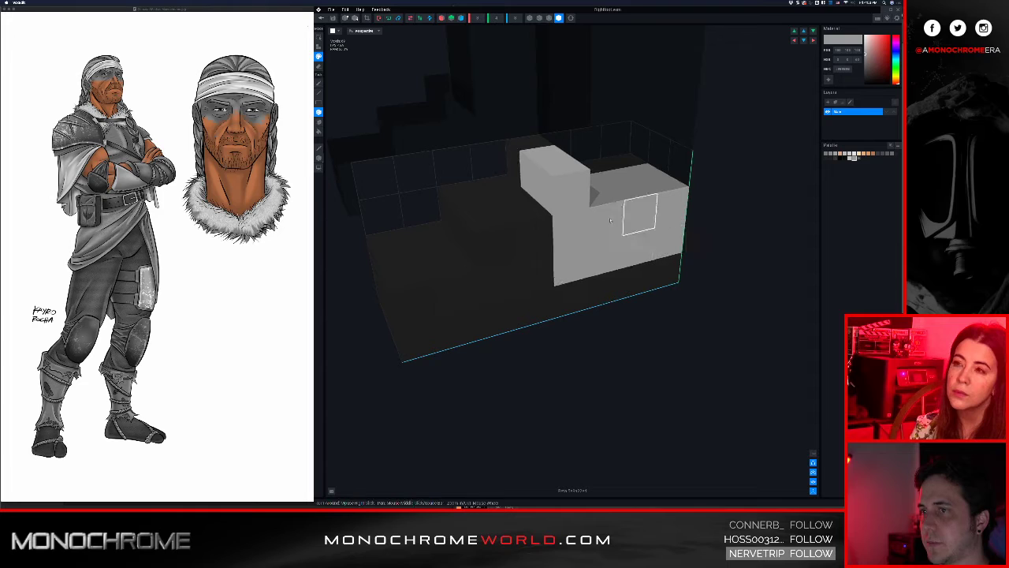
Extend the light grey wrap around the left boot's other side and instep, and save the part to the avatar
{"action": "right_click_drag", "start_coordinate": [638, 210], "coordinate": [444, 234]}
{"action": "left_click_drag", "start_coordinate": [459, 241], "coordinate": [450, 293]}
{"action": "right_click_drag", "start_coordinate": [450, 293], "coordinate": [467, 280]}
{"action": "mouse_move", "coordinate": [640, 250]}
{"action": "left_mouse_down"}
{"action": "mouse_move", "coordinate": [654, 305]}
{"action": "mouse_move", "coordinate": [696, 336]}
{"action": "mouse_move", "coordinate": [597, 356]}
{"action": "left_mouse_up"}
{"action": "right_click_drag", "start_coordinate": [597, 355], "coordinate": [759, 345]}
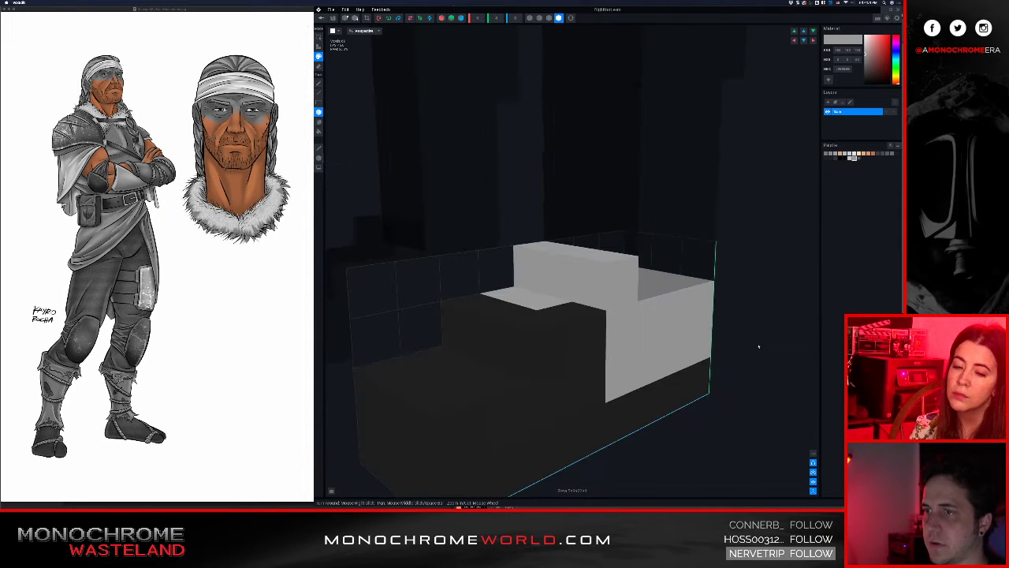
{"action": "scroll", "coordinate": [634, 368], "scroll_direction": "down", "scroll_amount": 5}
{"action": "right_click_drag", "start_coordinate": [618, 361], "coordinate": [614, 358]}
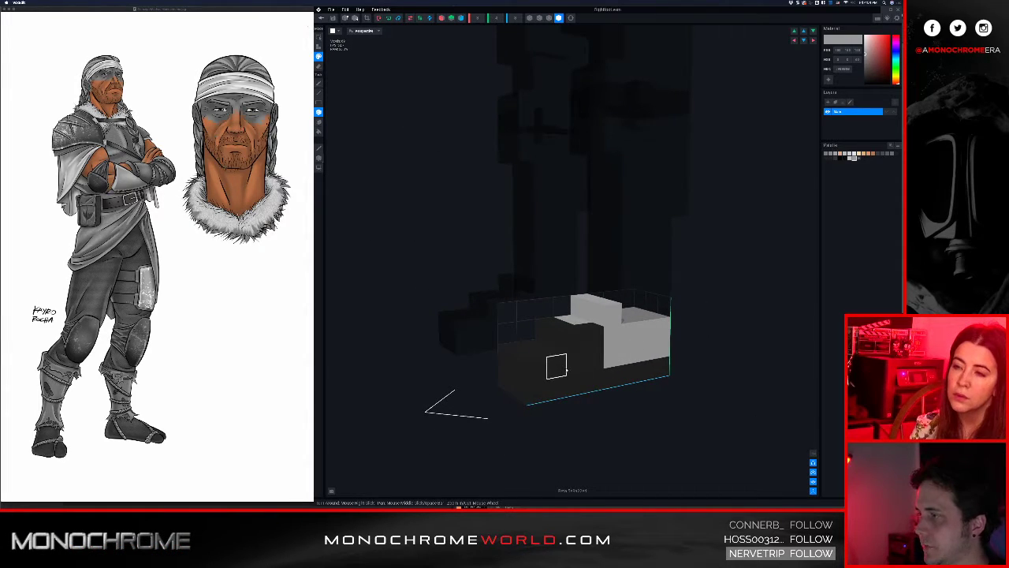
{"action": "right_click_drag", "start_coordinate": [556, 366], "coordinate": [564, 368]}
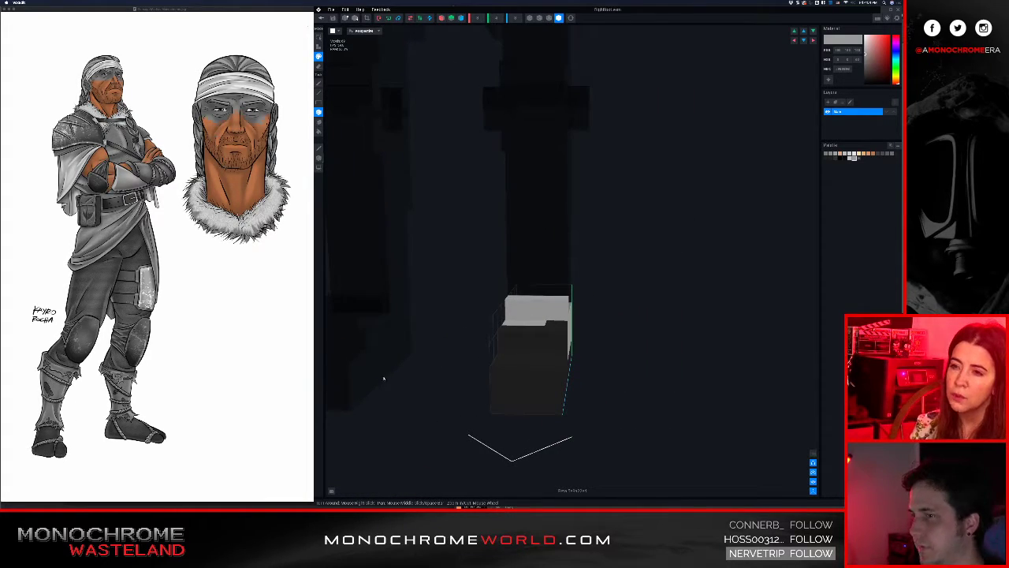
{"action": "right_click_drag", "start_coordinate": [563, 368], "coordinate": [563, 367]}
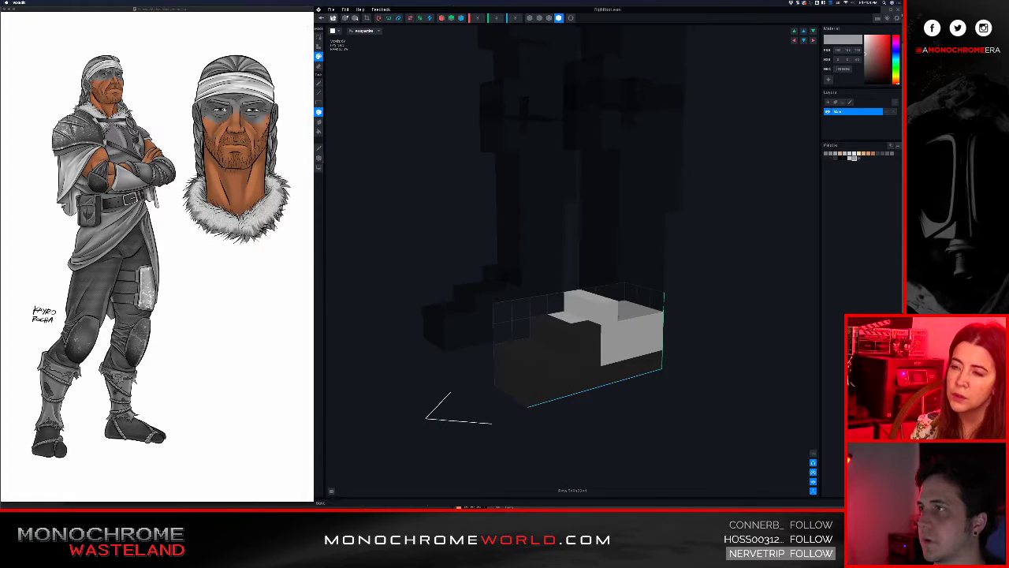
{"action": "left_click", "coordinate": [321, 17]}
{"action": "left_click", "coordinate": [571, 151]}
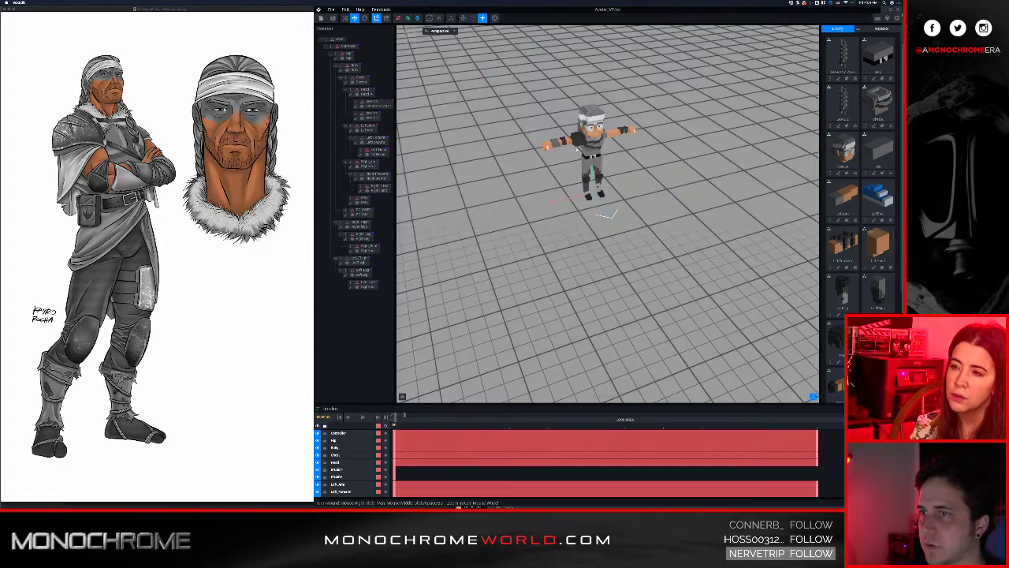
Open the left lower leg's volume and add raised grey strap voxels diagonally across the front of the light grey wrap
{"action": "scroll", "coordinate": [603, 138], "scroll_direction": "up", "scroll_amount": 5}
{"action": "right_click_drag", "start_coordinate": [610, 126], "coordinate": [610, 126]}
{"action": "scroll", "coordinate": [610, 126], "scroll_direction": "up", "scroll_amount": 4}
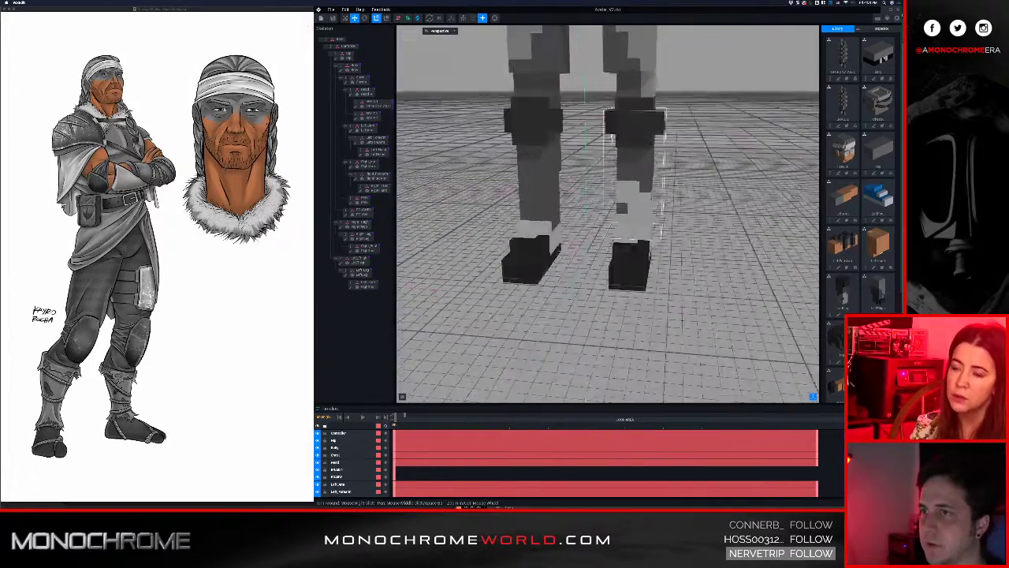
{"action": "right_click_drag", "start_coordinate": [645, 229], "coordinate": [647, 233]}
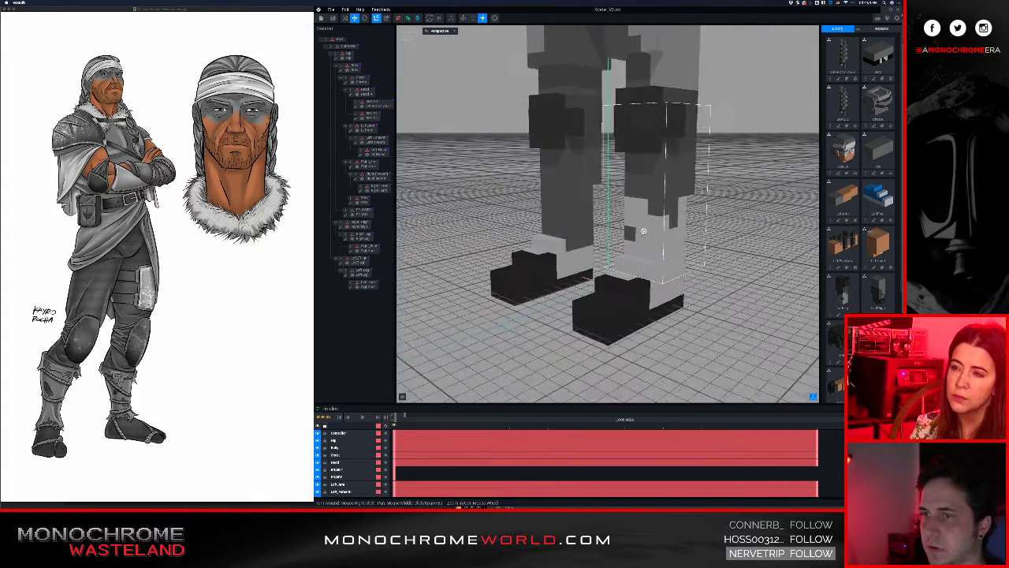
{"action": "left_click", "coordinate": [647, 233]}
{"action": "left_click", "coordinate": [345, 275]}
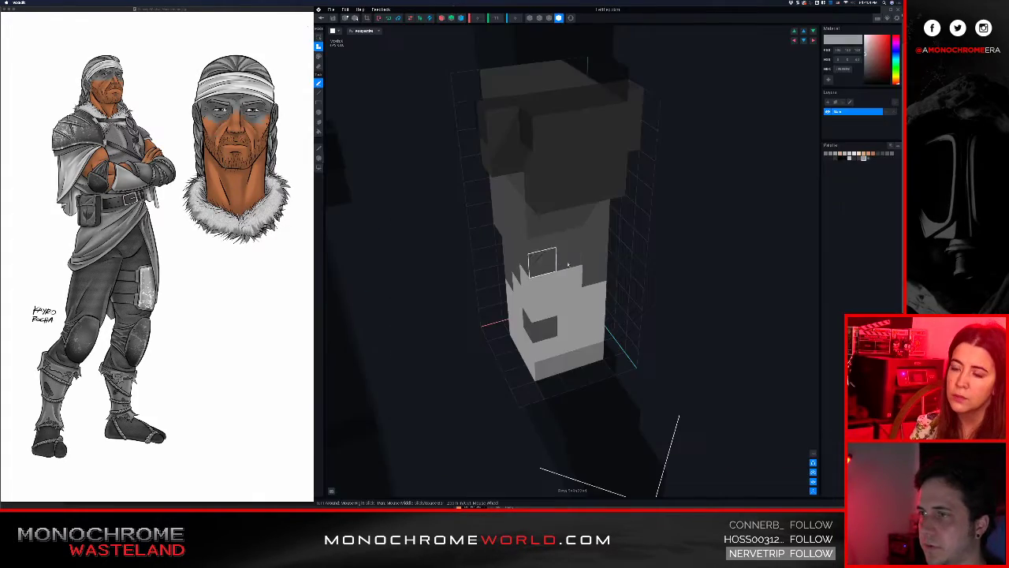
{"action": "right_click_drag", "start_coordinate": [587, 272], "coordinate": [557, 272]}
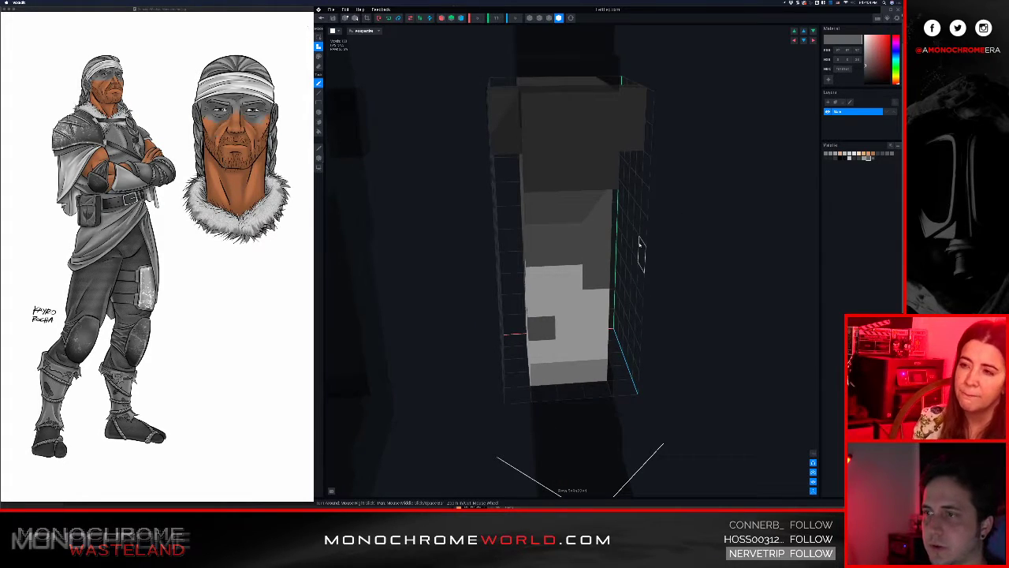
{"action": "left_click", "coordinate": [563, 307]}
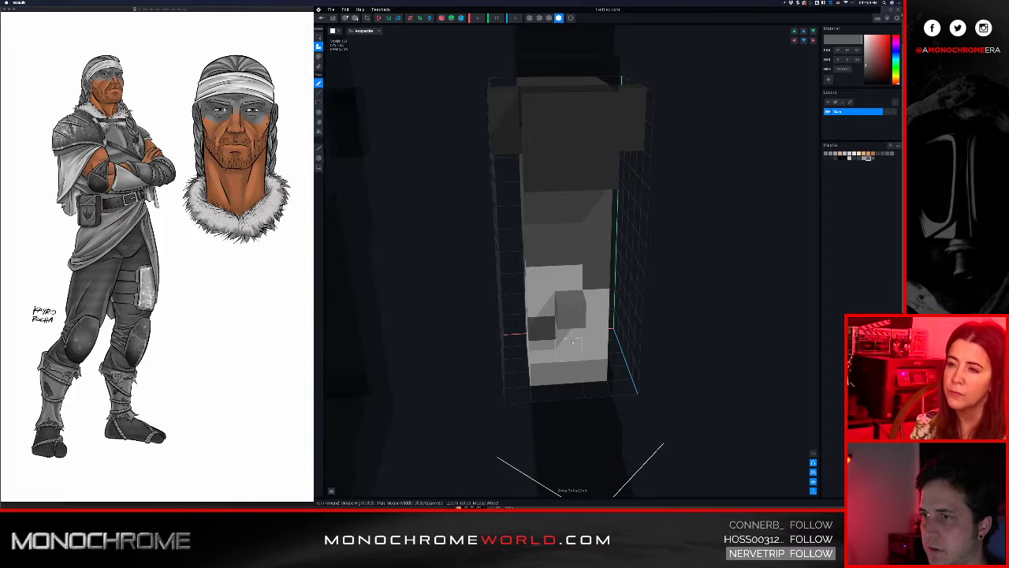
{"action": "mouse_move", "coordinate": [580, 350]}
{"action": "right_mouse_down"}
{"action": "mouse_move", "coordinate": [571, 328]}
{"action": "mouse_move", "coordinate": [588, 343]}
{"action": "right_mouse_up"}
{"action": "left_click", "coordinate": [593, 325]}
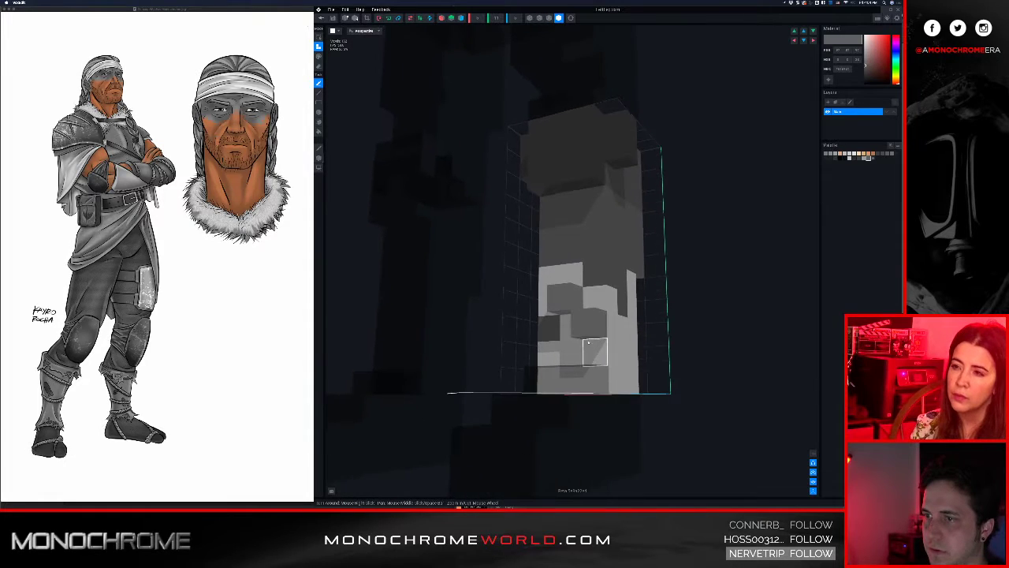
Darken the raised strap's colour to near-black and extend it around the side of the left lower leg
{"action": "left_click_drag", "start_coordinate": [866, 67], "coordinate": [859, 81]}
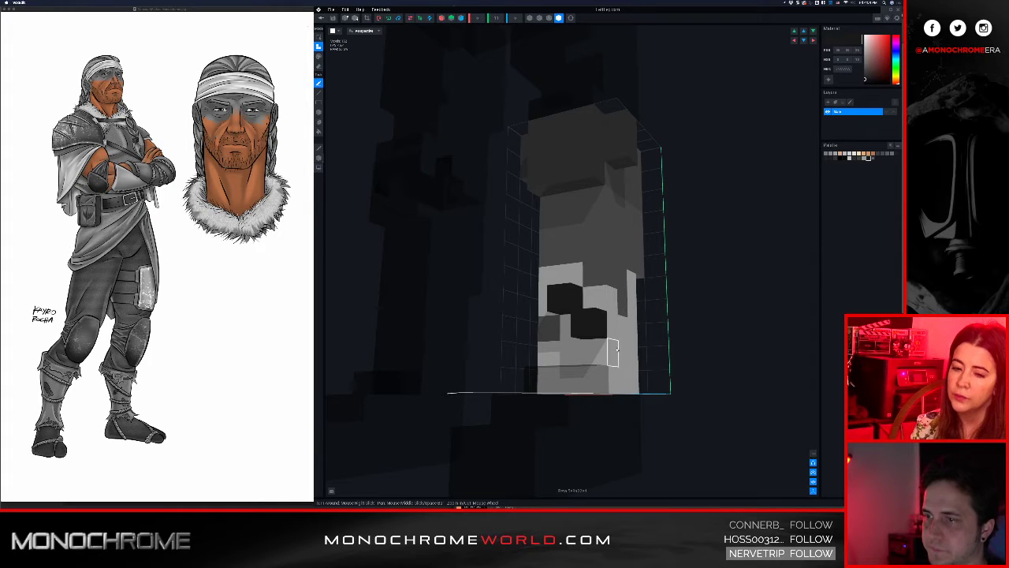
{"action": "right_click_drag", "start_coordinate": [614, 352], "coordinate": [658, 380]}
{"action": "left_click", "coordinate": [686, 413], "text": "ctrl"}
{"action": "left_click", "coordinate": [658, 380], "text": "ctrl"}
{"action": "right_click_drag", "start_coordinate": [656, 325], "coordinate": [656, 324]}
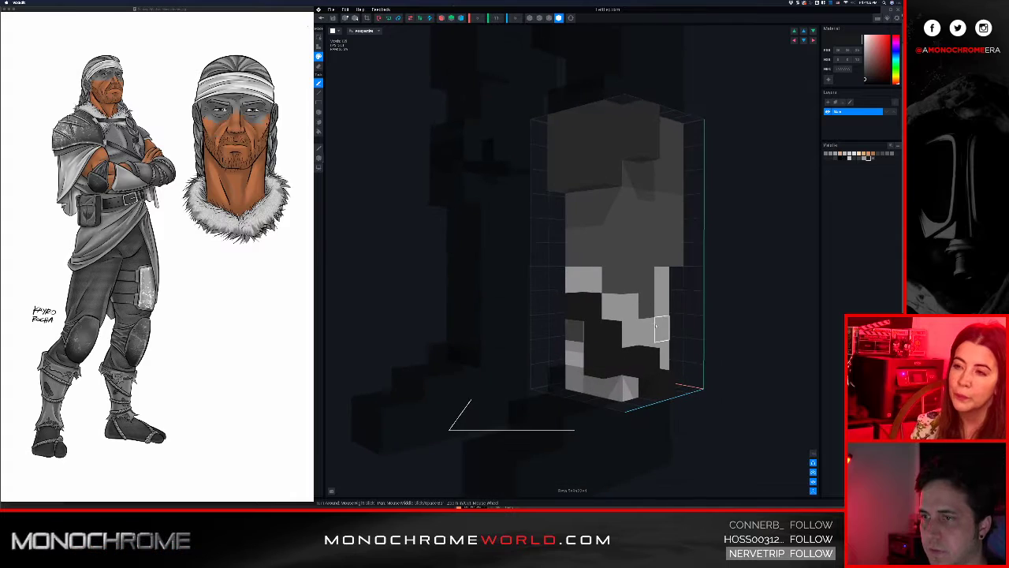
Continue the raised near-black strap around the back of the left lower leg along the wrap's upper edge
{"action": "right_click_drag", "start_coordinate": [597, 293], "coordinate": [488, 346]}
{"action": "left_click", "coordinate": [563, 305]}
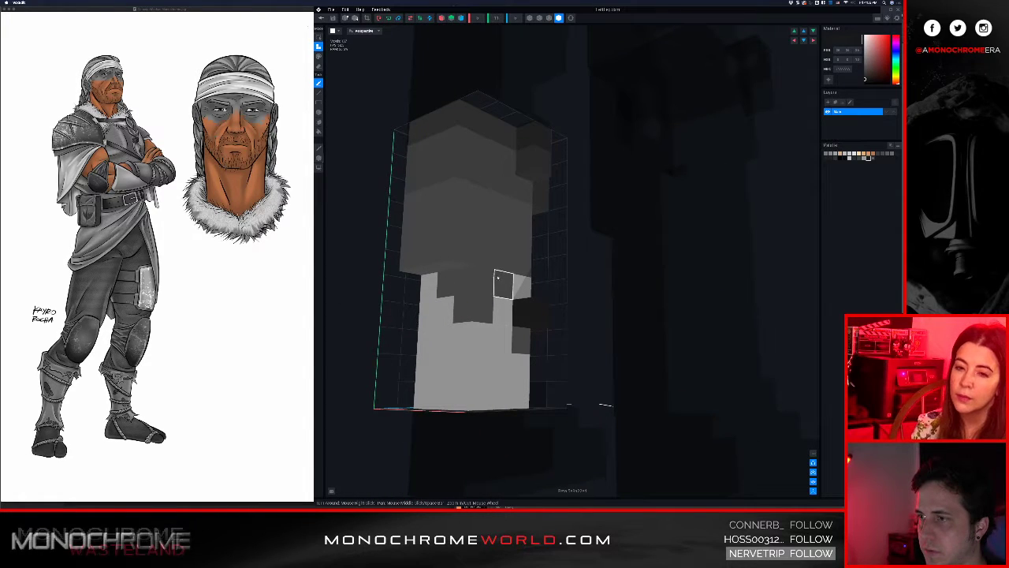
{"action": "left_click_drag", "start_coordinate": [500, 276], "coordinate": [445, 280]}
{"action": "right_click_drag", "start_coordinate": [454, 282], "coordinate": [496, 243]}
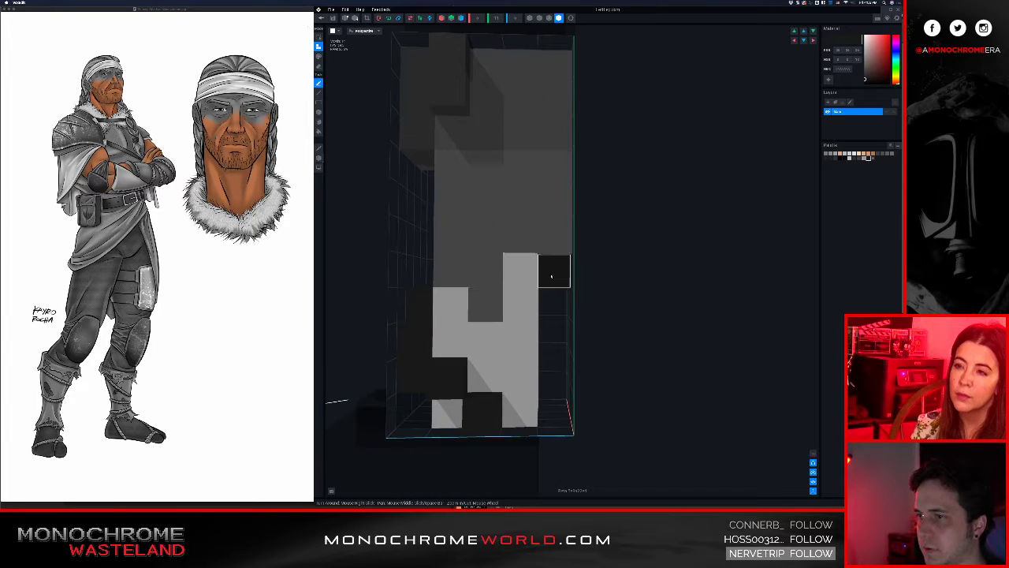
{"action": "left_click", "coordinate": [518, 297]}
{"action": "right_click_drag", "start_coordinate": [518, 298], "coordinate": [517, 301]}
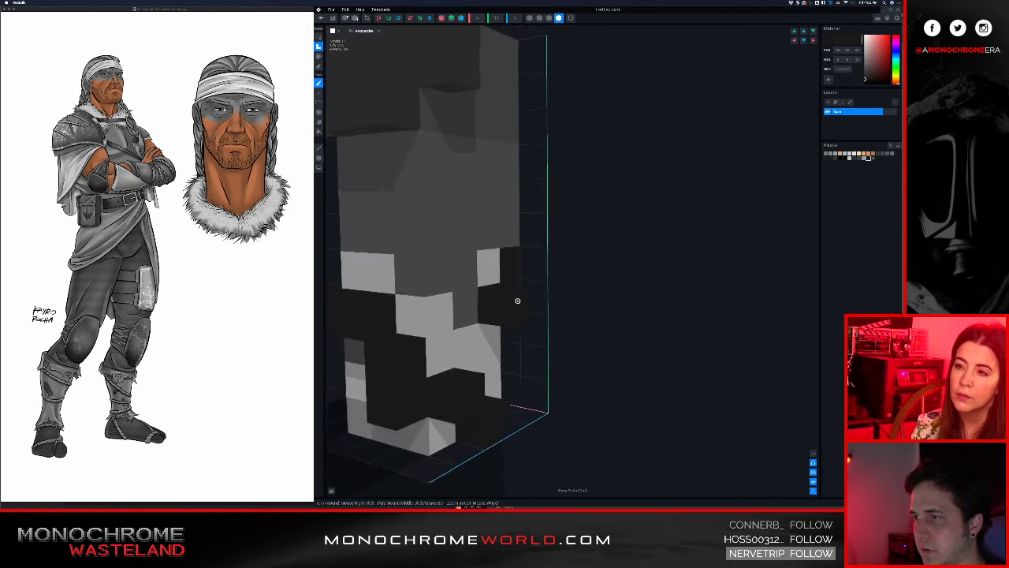
{"action": "right_click_drag", "start_coordinate": [483, 348], "coordinate": [484, 307]}
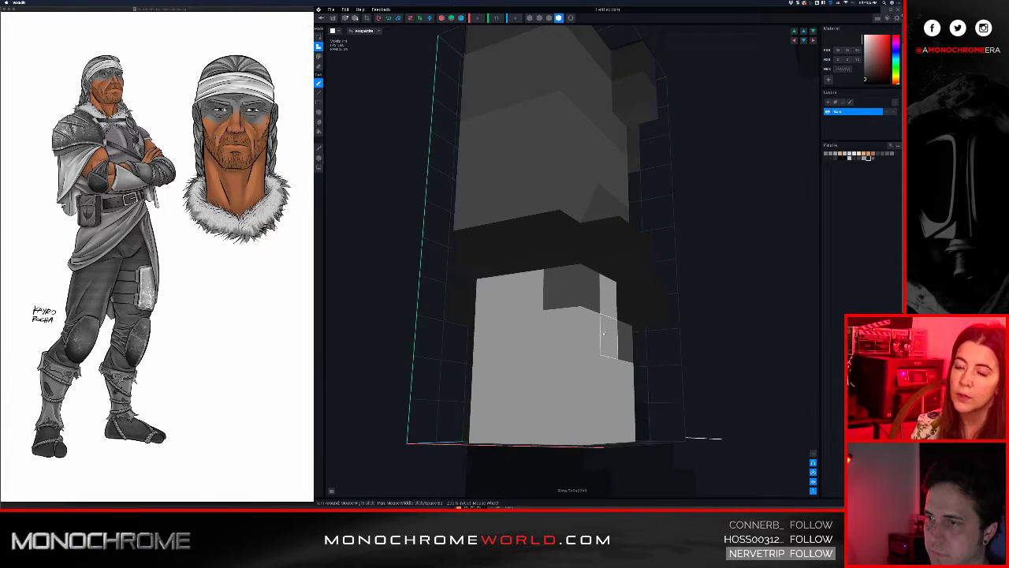
Add a lower near-black strap band around the left lower leg's wrap and save the part to the avatar
{"action": "mouse_move", "coordinate": [604, 334]}
{"action": "left_mouse_down"}
{"action": "mouse_move", "coordinate": [564, 369]}
{"action": "mouse_move", "coordinate": [524, 372]}
{"action": "left_mouse_up"}
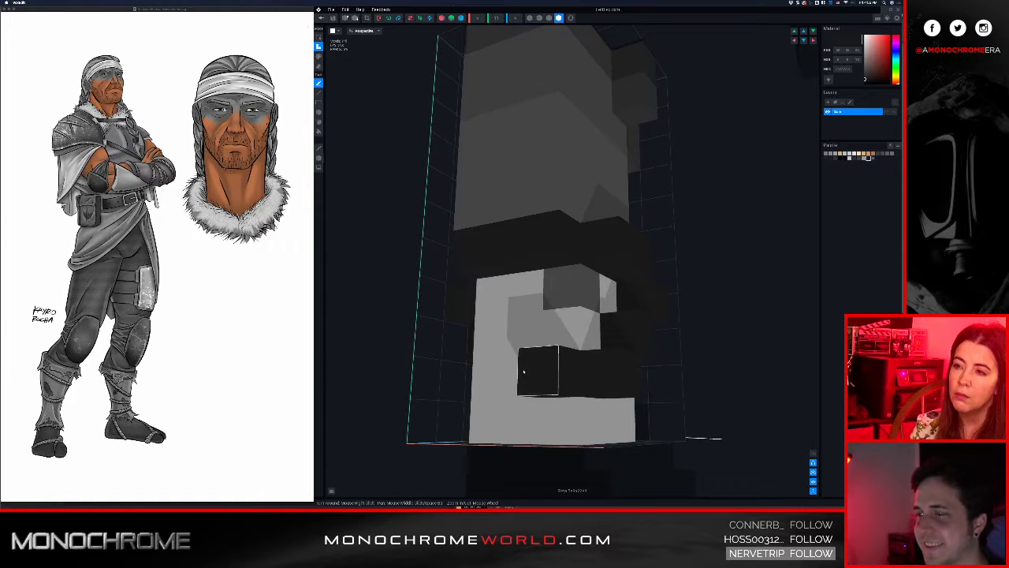
{"action": "right_click_drag", "start_coordinate": [524, 371], "coordinate": [520, 369]}
{"action": "left_click", "coordinate": [449, 374]}
{"action": "left_click", "coordinate": [484, 371]}
{"action": "right_click_drag", "start_coordinate": [446, 383], "coordinate": [513, 341]}
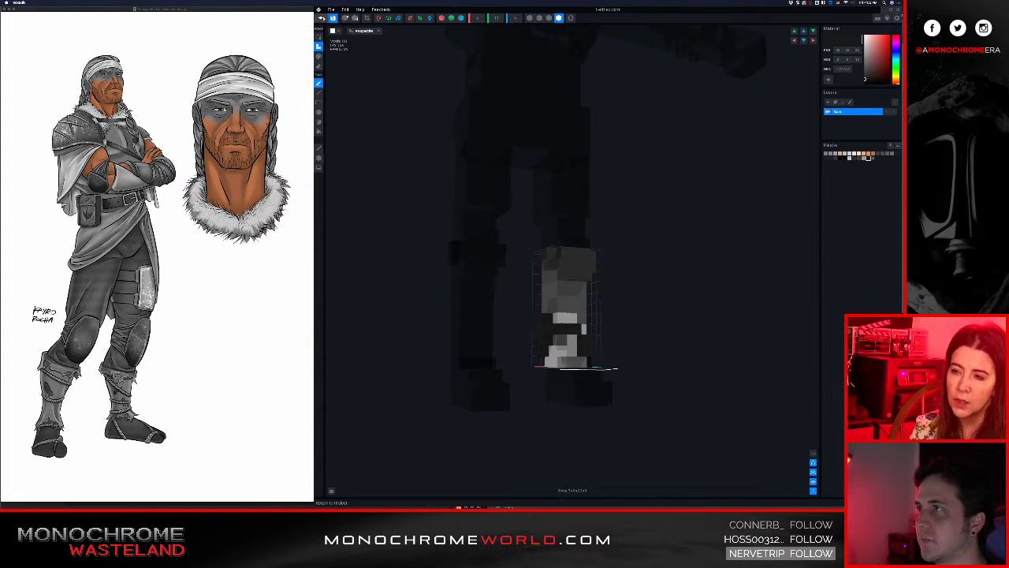
{"action": "left_click", "coordinate": [322, 18]}
{"action": "left_click", "coordinate": [573, 150]}
Examine the left lower leg's raised straps and the boots from the front and side against the reference drawing
{"action": "scroll", "coordinate": [599, 144], "scroll_direction": "up", "scroll_amount": 10}
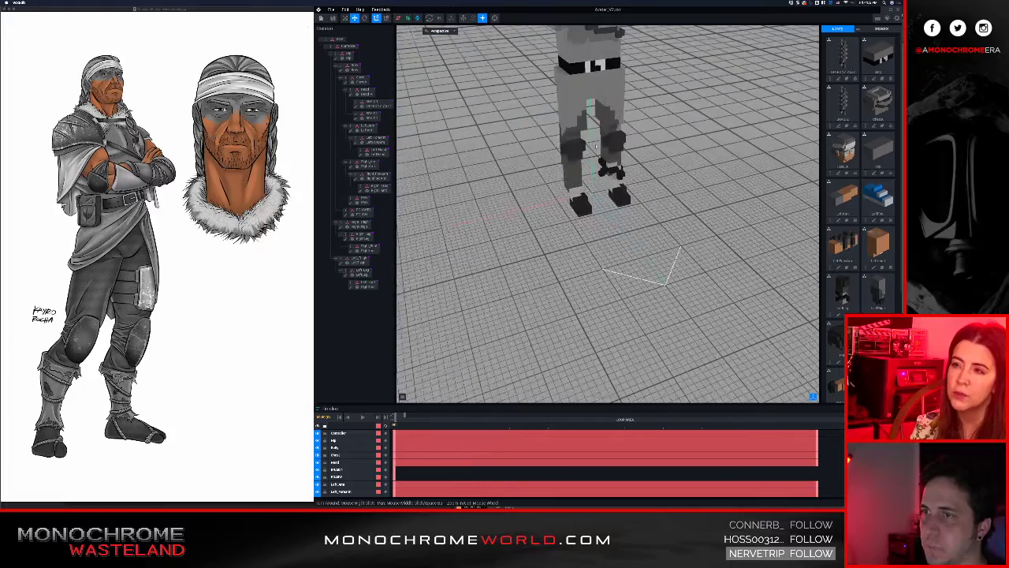
{"action": "middle_click_drag", "start_coordinate": [599, 145], "coordinate": [685, 392]}
{"action": "middle_click_drag", "start_coordinate": [796, 165], "coordinate": [628, 160]}
{"action": "scroll", "coordinate": [630, 158], "scroll_direction": "up", "scroll_amount": 2}
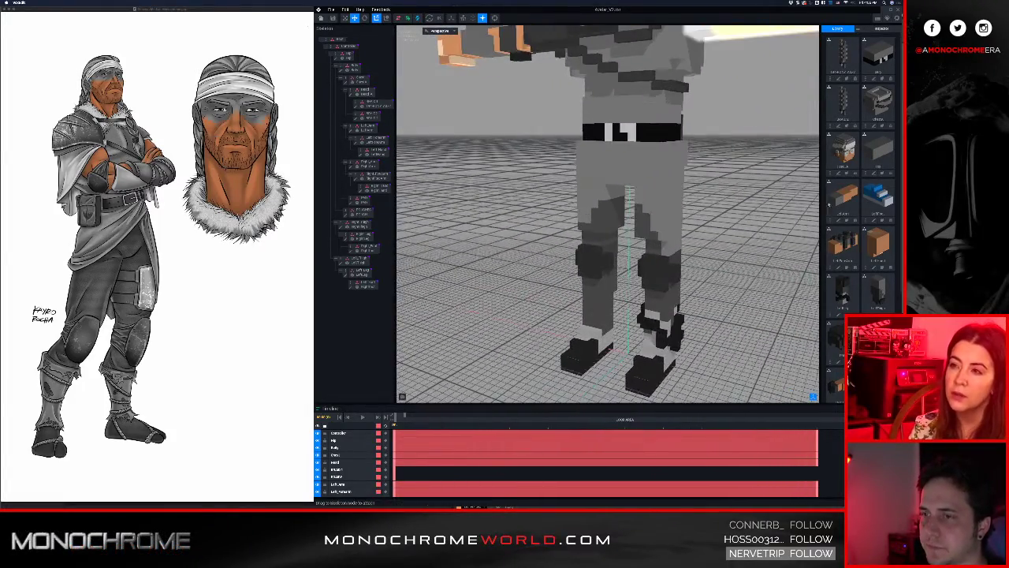
{"action": "right_click_drag", "start_coordinate": [678, 272], "coordinate": [659, 279]}
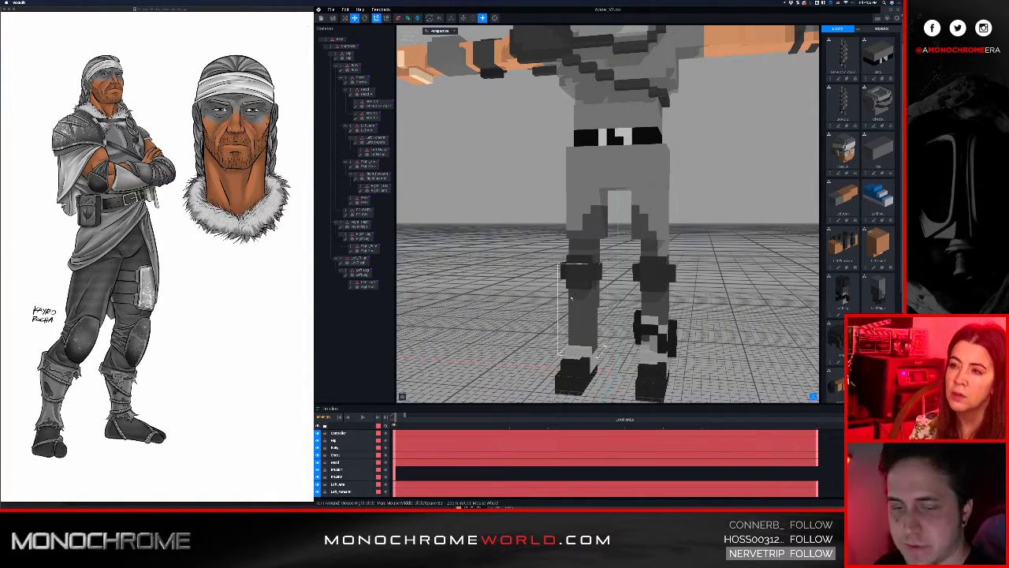
{"action": "scroll", "coordinate": [648, 320], "scroll_direction": "down", "scroll_amount": 2}
{"action": "right_click_drag", "start_coordinate": [649, 331], "coordinate": [646, 330]}
{"action": "scroll", "coordinate": [649, 330], "scroll_direction": "up", "scroll_amount": 4}
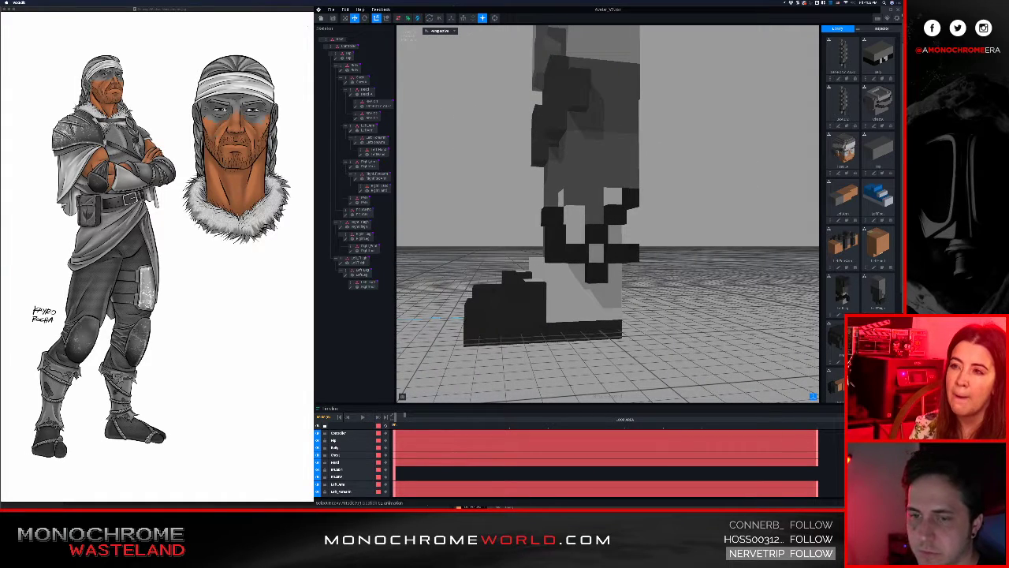
Play the avatar's walk animation and check the legs and full figure from the side and front
{"action": "key", "text": "space"}
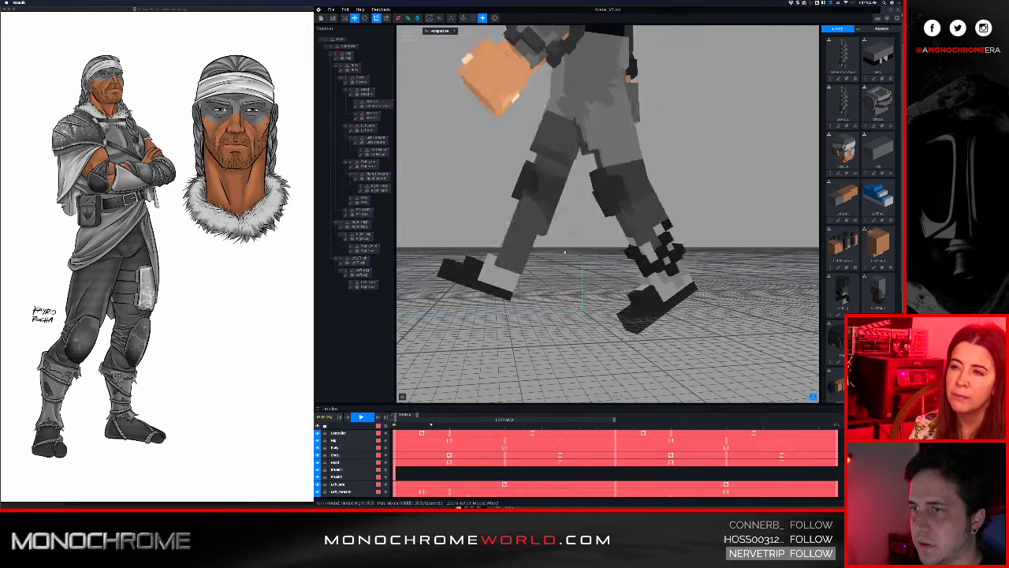
{"action": "key", "text": "space"}
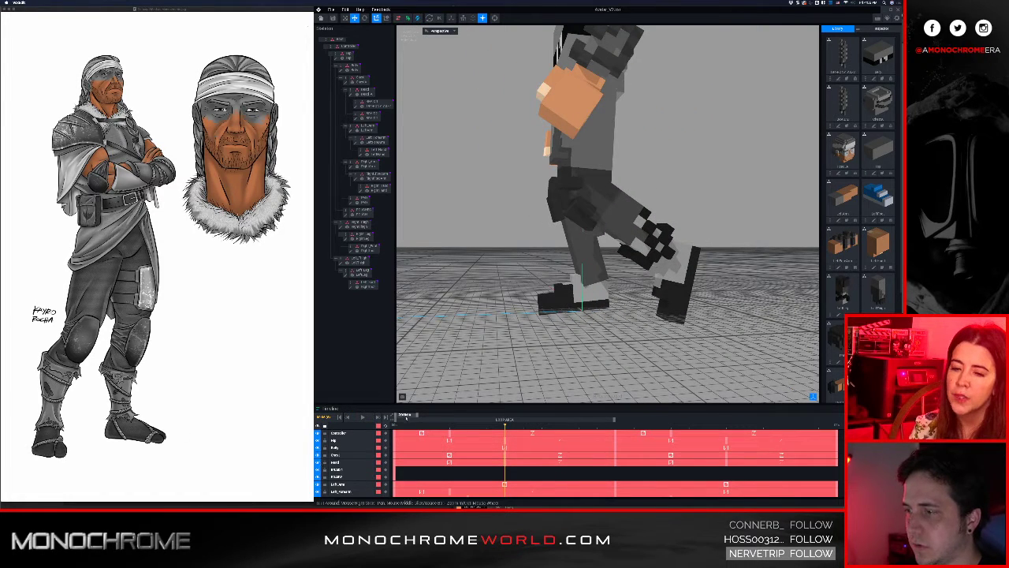
{"action": "key", "text": "Home"}
{"action": "left_click_drag", "start_coordinate": [433, 428], "coordinate": [666, 443]}
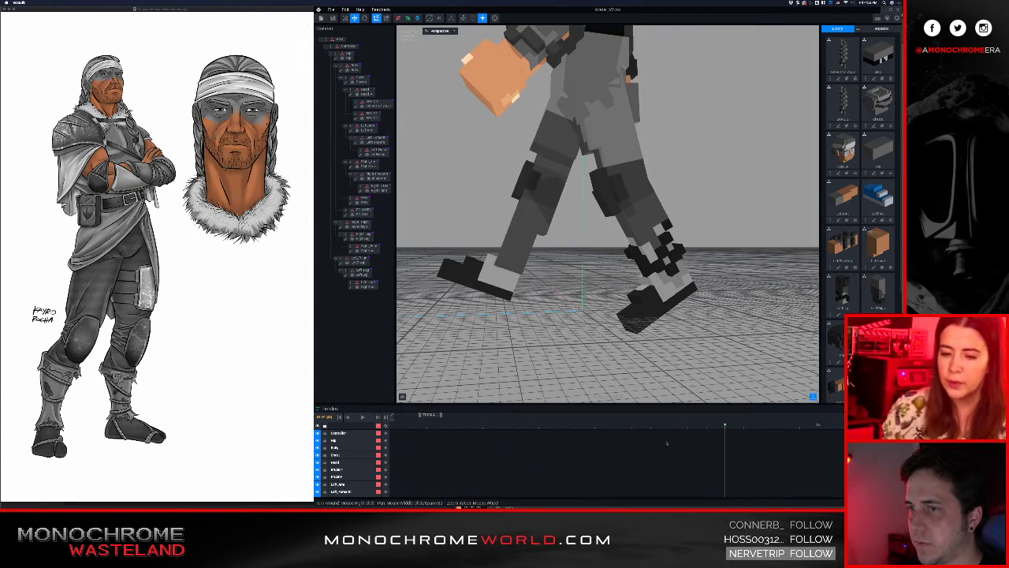
{"action": "left_click_drag", "start_coordinate": [465, 425], "coordinate": [361, 434]}
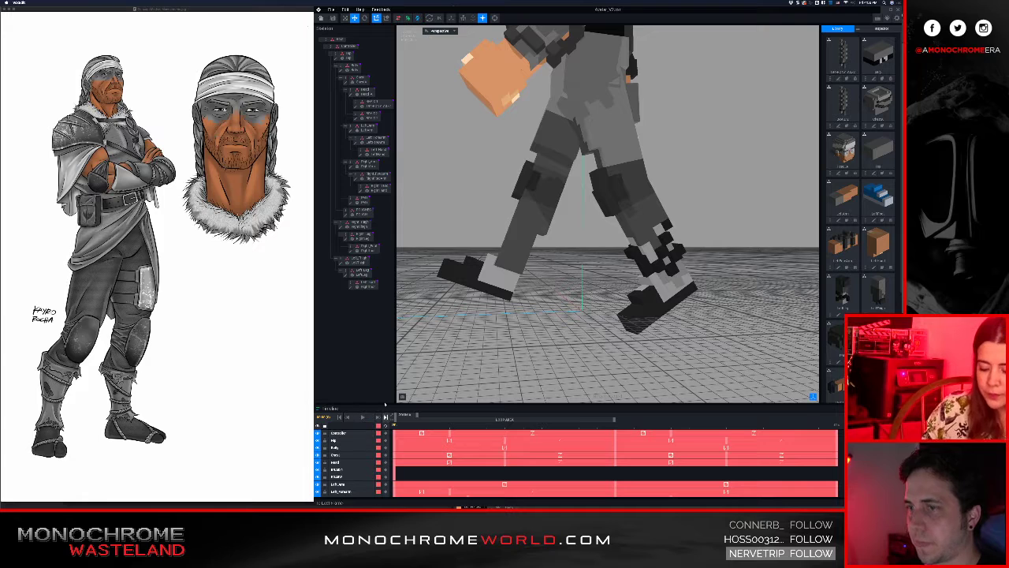
{"action": "scroll", "coordinate": [595, 337], "scroll_direction": "down", "scroll_amount": 5}
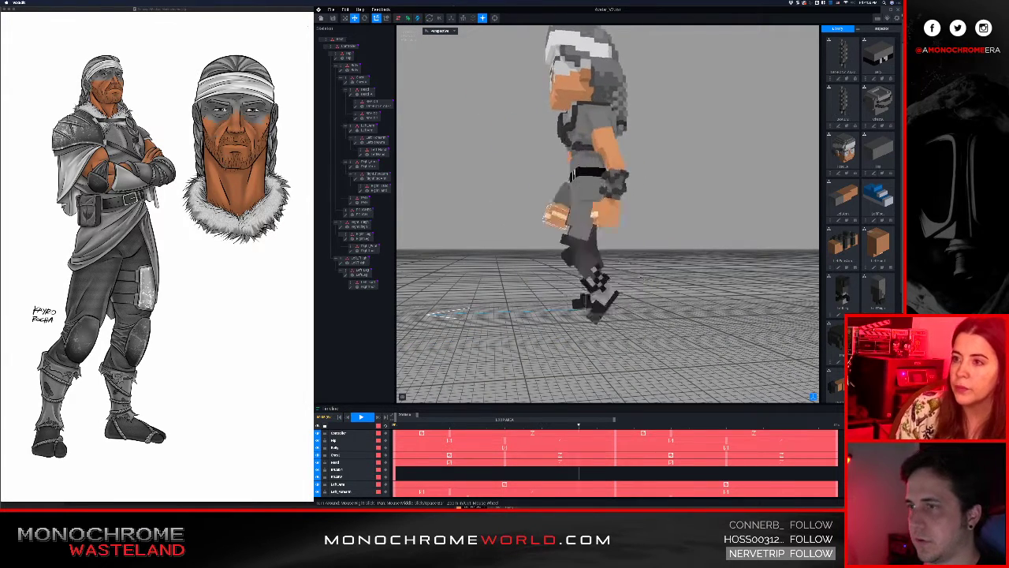
{"action": "right_click_drag", "start_coordinate": [520, 302], "coordinate": [606, 301]}
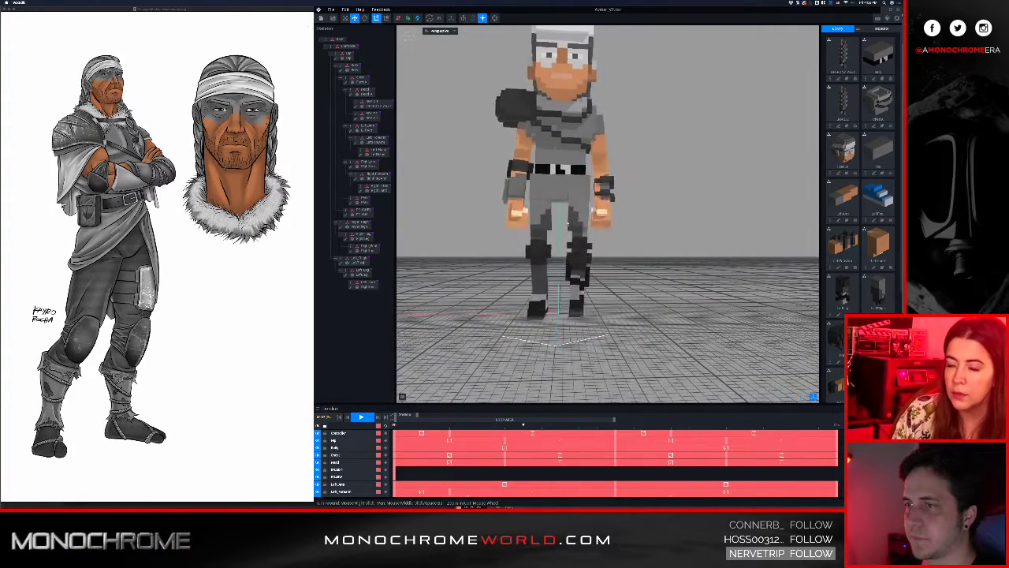
{"action": "scroll", "coordinate": [567, 223], "scroll_direction": "up", "scroll_amount": 5}
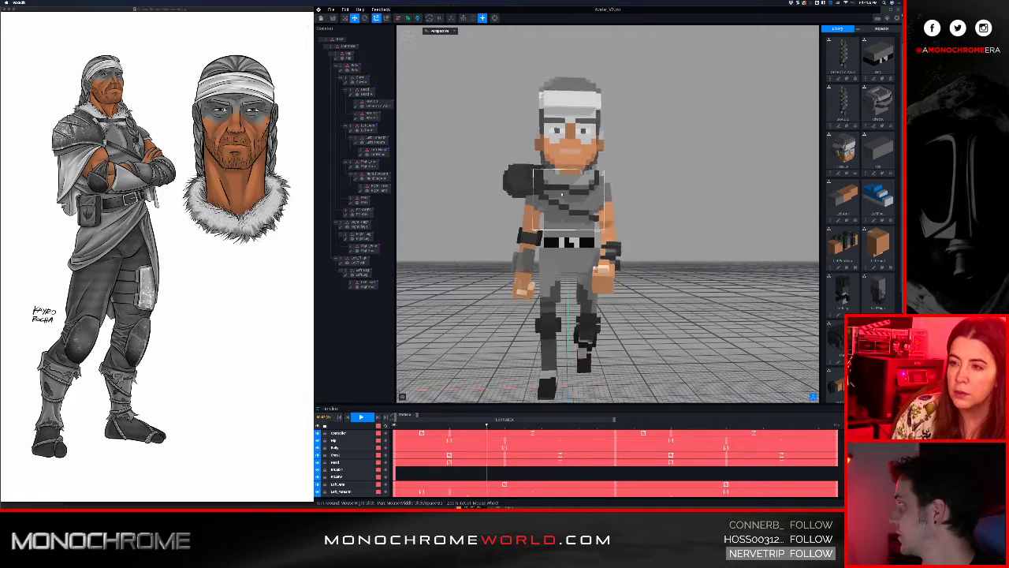
Stop the walk animation and examine both legs, comparing the left leg's straps with the unfinished right leg
{"action": "right_click_drag", "start_coordinate": [582, 252], "coordinate": [592, 289]}
{"action": "key", "text": "space"}
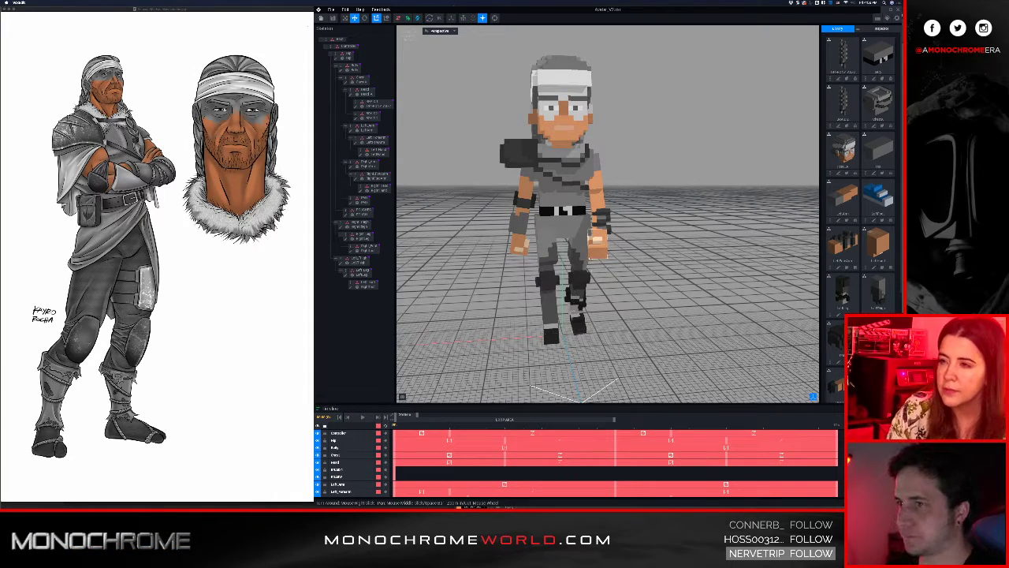
{"action": "mouse_move", "coordinate": [597, 250]}
{"action": "right_mouse_down"}
{"action": "mouse_move", "coordinate": [567, 261]}
{"action": "mouse_move", "coordinate": [582, 257]}
{"action": "right_mouse_up"}
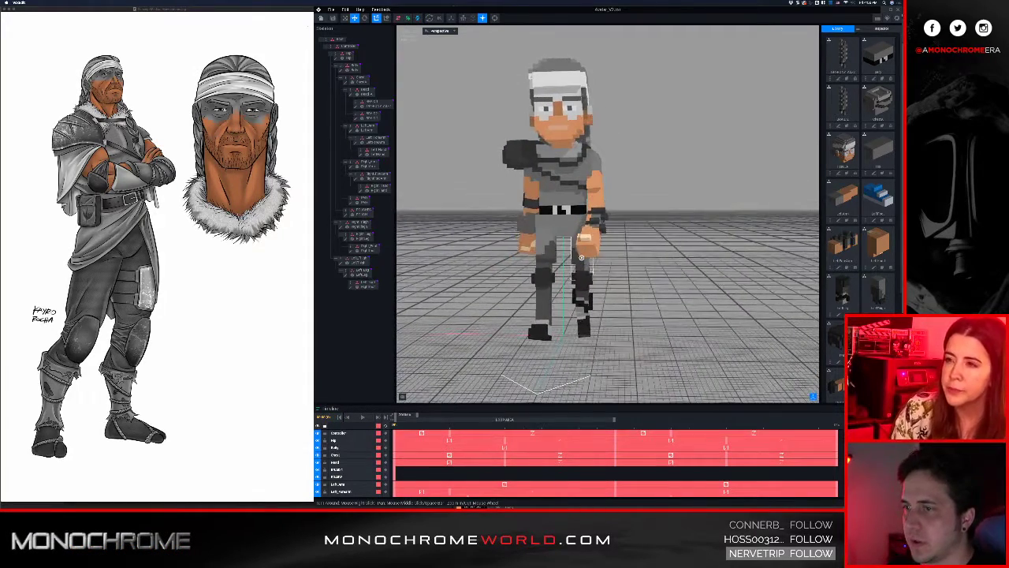
{"action": "scroll", "coordinate": [581, 257], "scroll_direction": "up", "scroll_amount": 6}
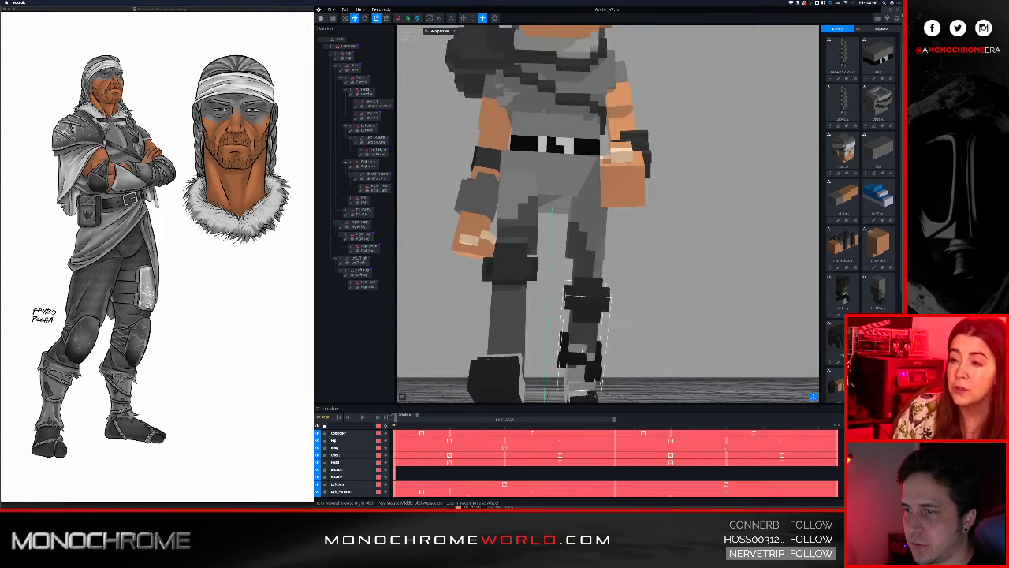
{"action": "left_click", "coordinate": [582, 352]}
{"action": "scroll", "coordinate": [583, 352], "scroll_direction": "down", "scroll_amount": 5}
{"action": "scroll", "coordinate": [582, 351], "scroll_direction": "up", "scroll_amount": 4}
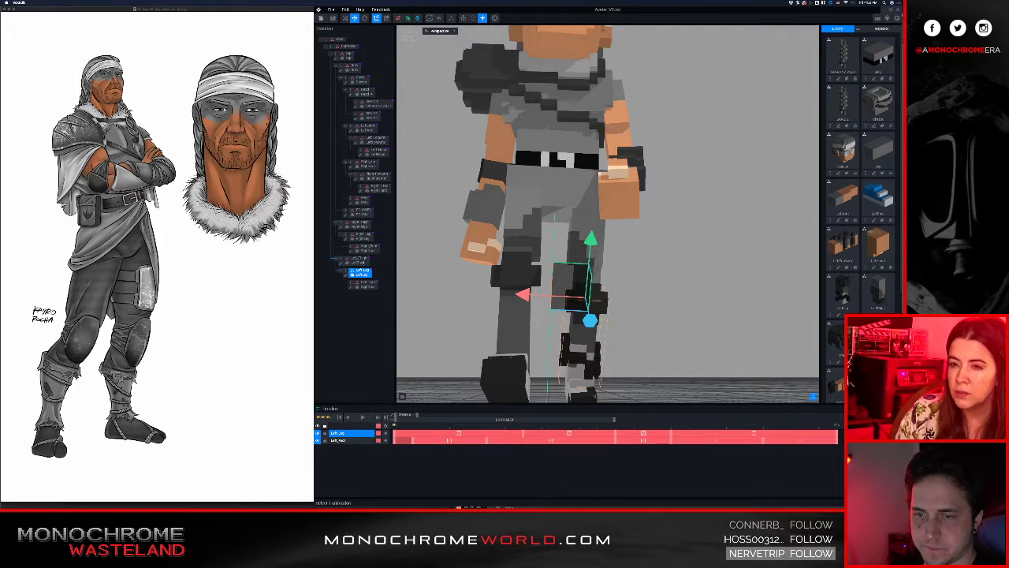
{"action": "scroll", "coordinate": [707, 323], "scroll_direction": "down", "scroll_amount": 5}
{"action": "left_click", "coordinate": [707, 322]}
{"action": "mouse_move", "coordinate": [600, 265]}
{"action": "right_mouse_down"}
{"action": "mouse_move", "coordinate": [547, 264]}
{"action": "mouse_move", "coordinate": [582, 270]}
{"action": "mouse_move", "coordinate": [605, 249]}
{"action": "right_mouse_up"}
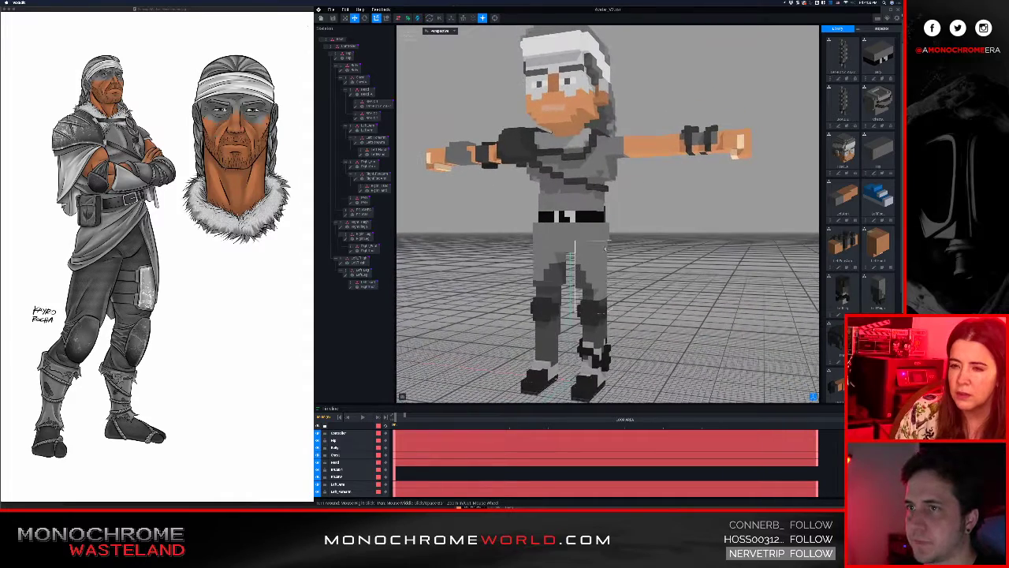
{"action": "scroll", "coordinate": [599, 323], "scroll_direction": "up", "scroll_amount": 5}
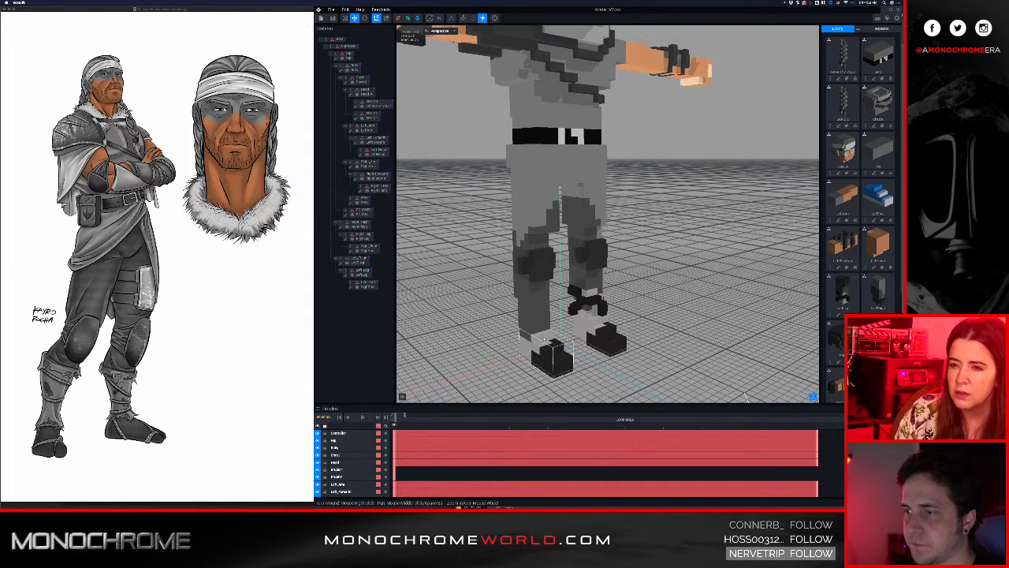
Open the right boot part to get its light grey wrap colour, and return to the avatar with the part saved
{"action": "left_click", "coordinate": [548, 347]}
{"action": "left_click", "coordinate": [352, 251]}
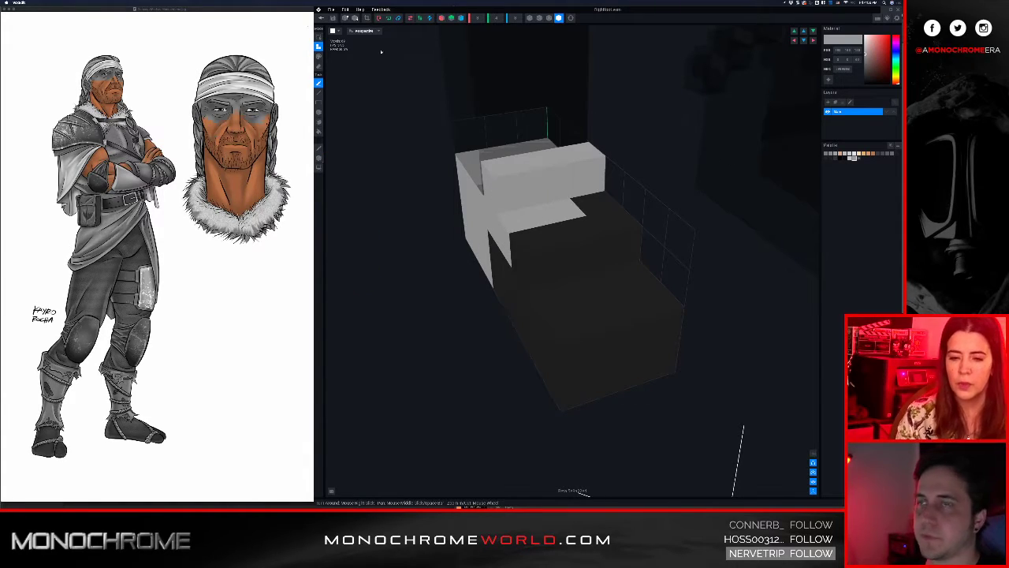
{"action": "left_click", "coordinate": [331, 490]}
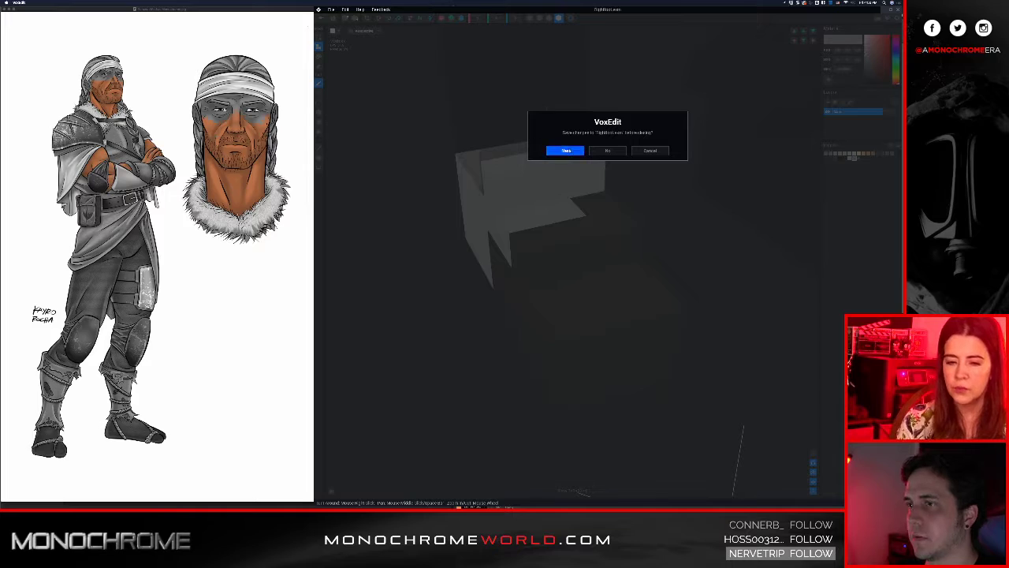
{"action": "left_click", "coordinate": [567, 151]}
Open the right lower leg part, set the colour to the boot wrap's light grey, and paint a band around its lower end
{"action": "scroll", "coordinate": [564, 169], "scroll_direction": "up", "scroll_amount": 10}
{"action": "right_click_drag", "start_coordinate": [505, 167], "coordinate": [552, 164]}
{"action": "left_click", "coordinate": [546, 162]}
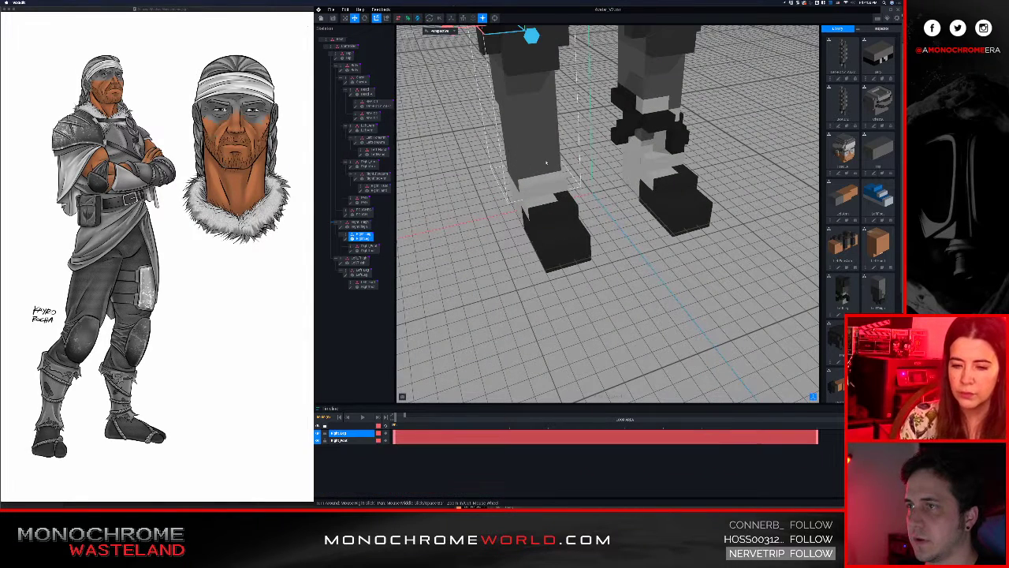
{"action": "left_click", "coordinate": [351, 235]}
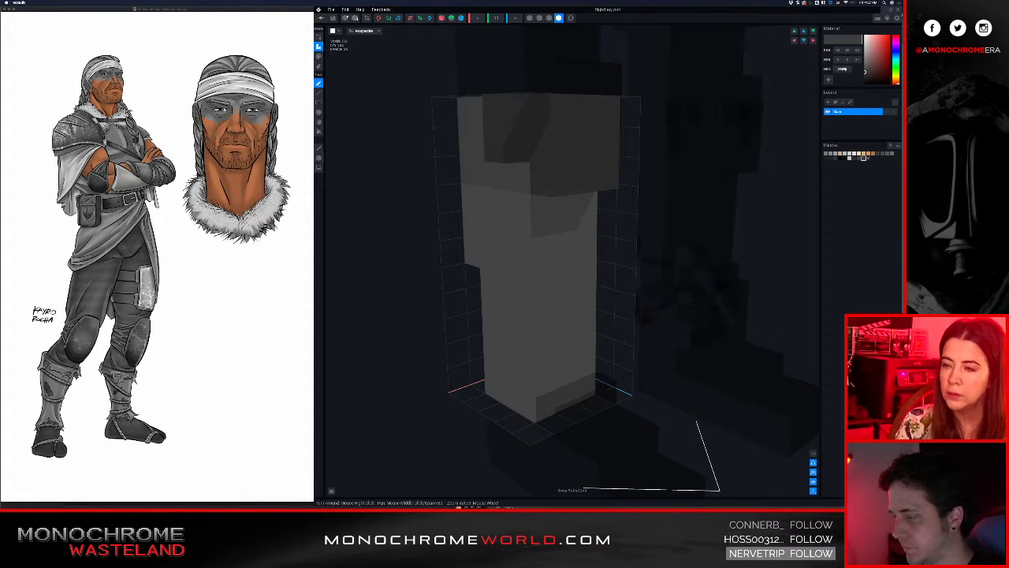
{"action": "key", "text": "Return"}
{"action": "key", "text": "g"}
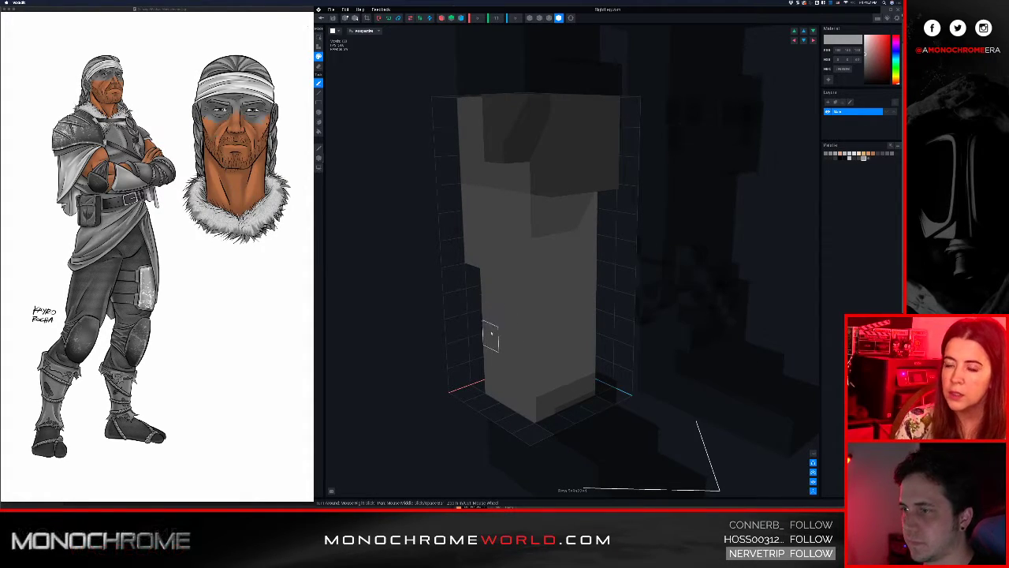
{"action": "key", "text": "b"}
{"action": "mouse_move", "coordinate": [492, 333]}
{"action": "left_mouse_down"}
{"action": "mouse_move", "coordinate": [546, 381]}
{"action": "mouse_move", "coordinate": [587, 384]}
{"action": "left_mouse_up"}
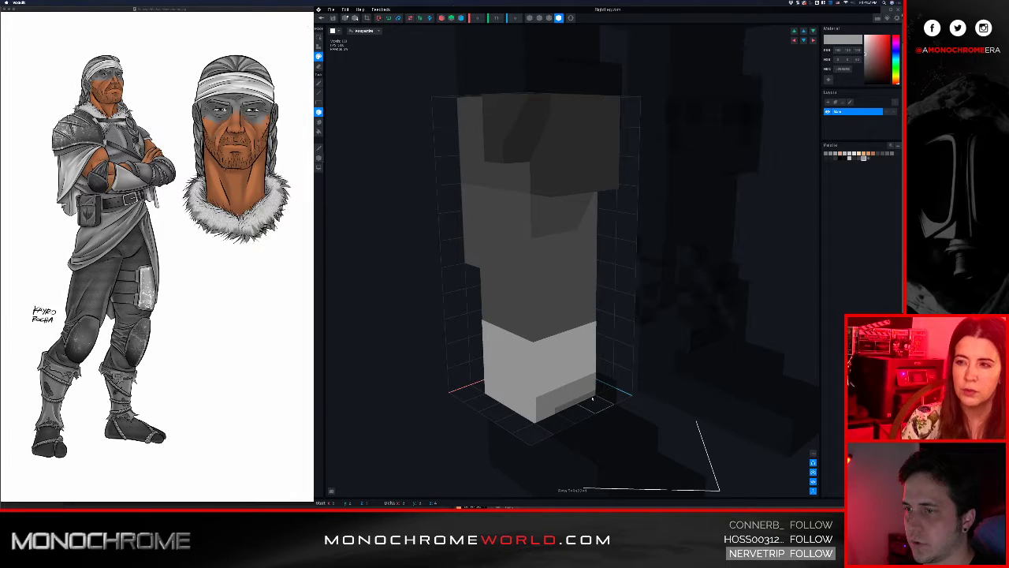
Paint light grey voxels of varying height above the right leg's band to give the wrap a ragged upper edge all around
{"action": "left_click", "coordinate": [542, 323]}
{"action": "left_click", "coordinate": [554, 302]}
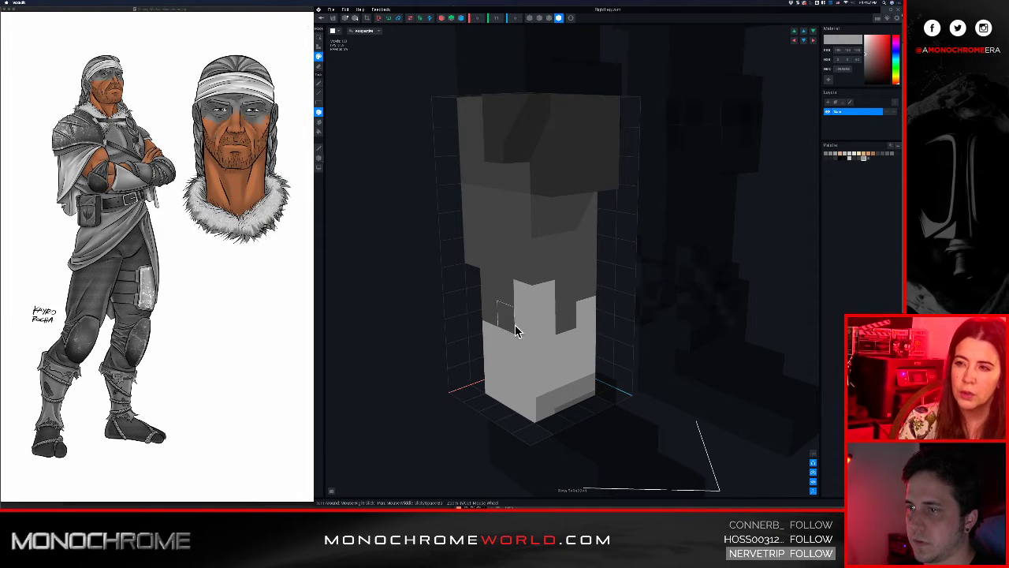
{"action": "right_click_drag", "start_coordinate": [516, 331], "coordinate": [515, 325]}
{"action": "left_click_drag", "start_coordinate": [455, 318], "coordinate": [454, 317]}
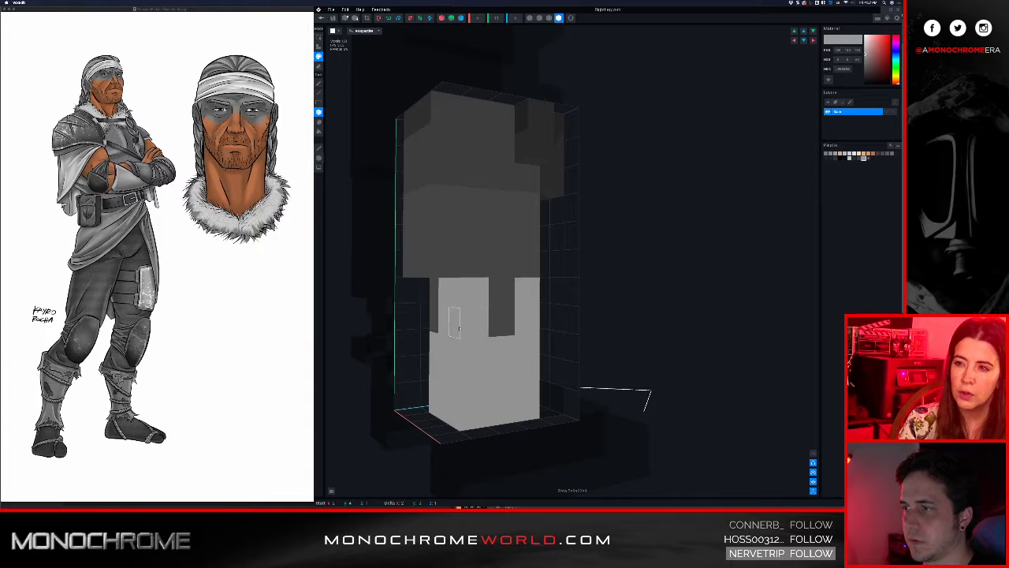
{"action": "right_click_drag", "start_coordinate": [444, 318], "coordinate": [440, 319]}
{"action": "key", "text": "ctrl+z"}
{"action": "key", "text": "ctrl+z"}
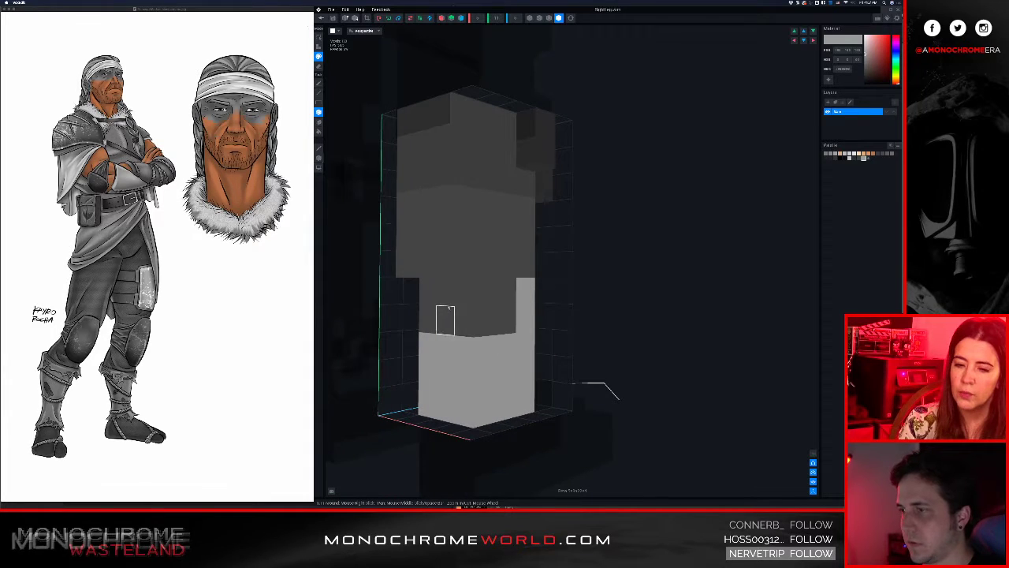
{"action": "left_click", "coordinate": [446, 296]}
{"action": "left_click_drag", "start_coordinate": [462, 317], "coordinate": [484, 317]}
{"action": "left_click", "coordinate": [434, 315]}
{"action": "mouse_move", "coordinate": [447, 315]}
{"action": "right_mouse_down"}
{"action": "mouse_move", "coordinate": [418, 310]}
{"action": "mouse_move", "coordinate": [439, 320]}
{"action": "right_mouse_up"}
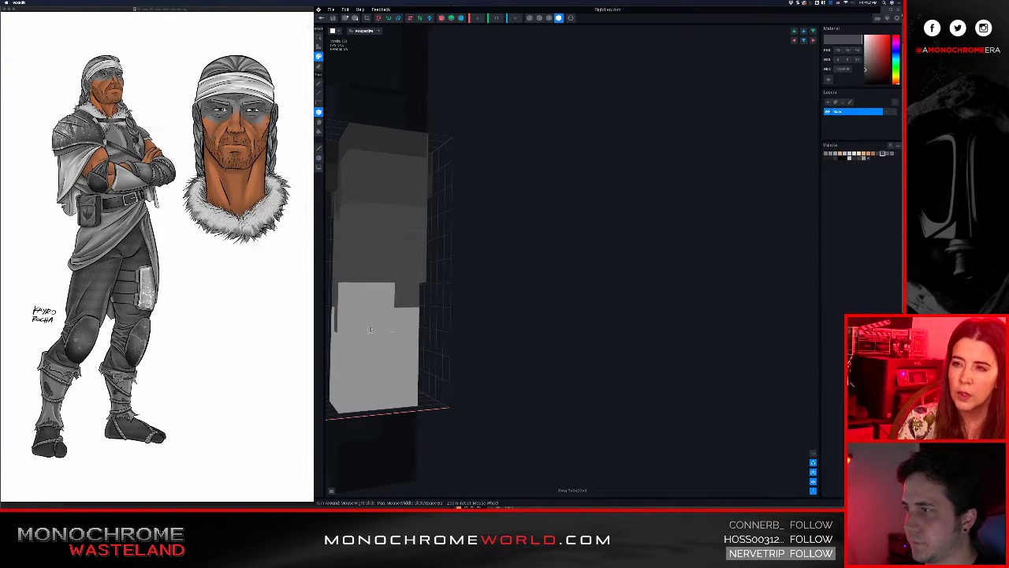
Sample the trouser's dark grey and paint small dark patches on the sides and back of the right leg's wrap
{"action": "key", "text": "a"}
{"action": "left_click", "coordinate": [383, 348]}
{"action": "key", "text": "super+z"}
{"action": "key", "text": "p"}
{"action": "left_click", "coordinate": [387, 352]}
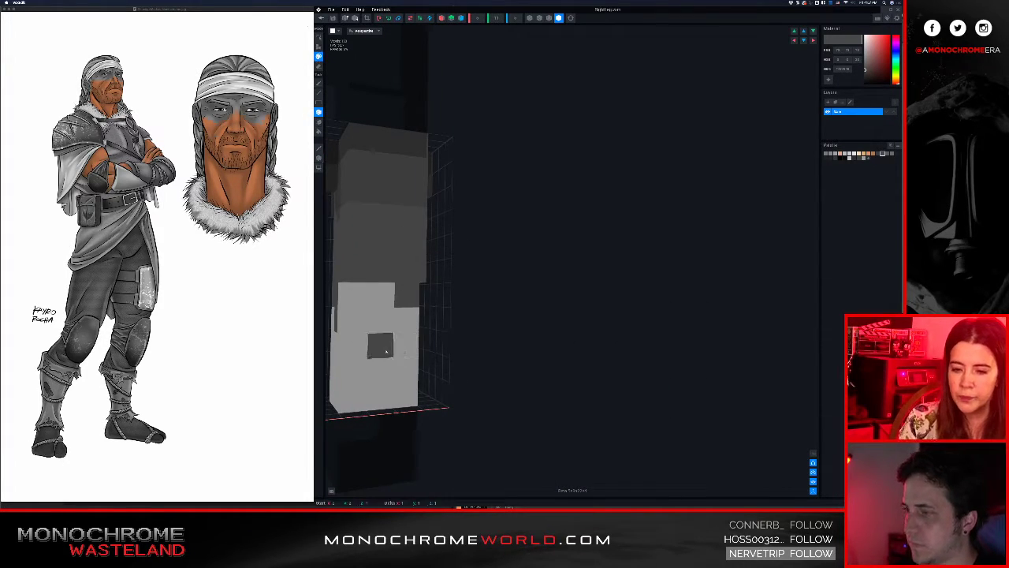
{"action": "right_click_drag", "start_coordinate": [386, 352], "coordinate": [513, 343]}
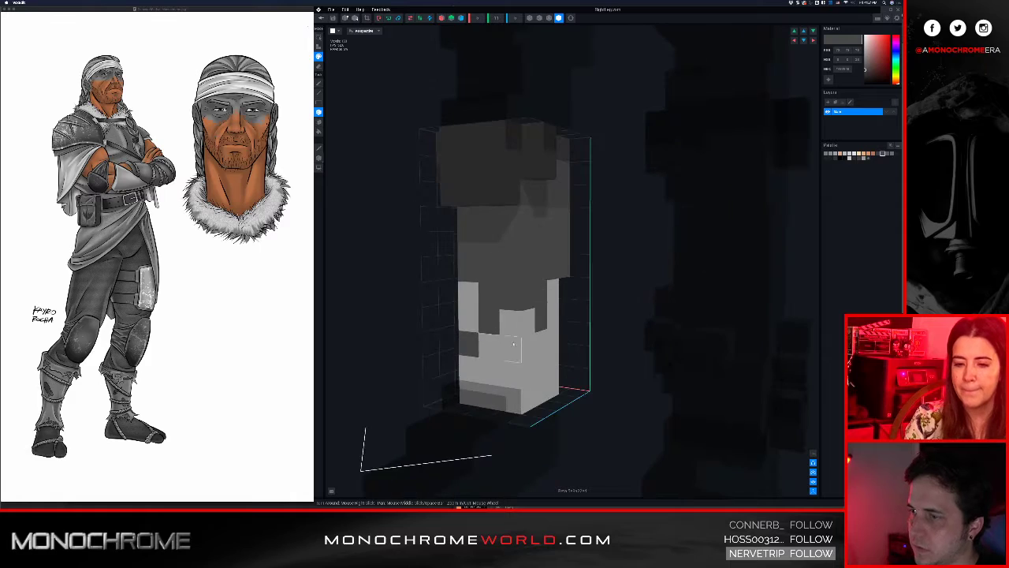
{"action": "left_click_drag", "start_coordinate": [513, 343], "coordinate": [527, 349]}
{"action": "right_click_drag", "start_coordinate": [511, 355], "coordinate": [554, 357]}
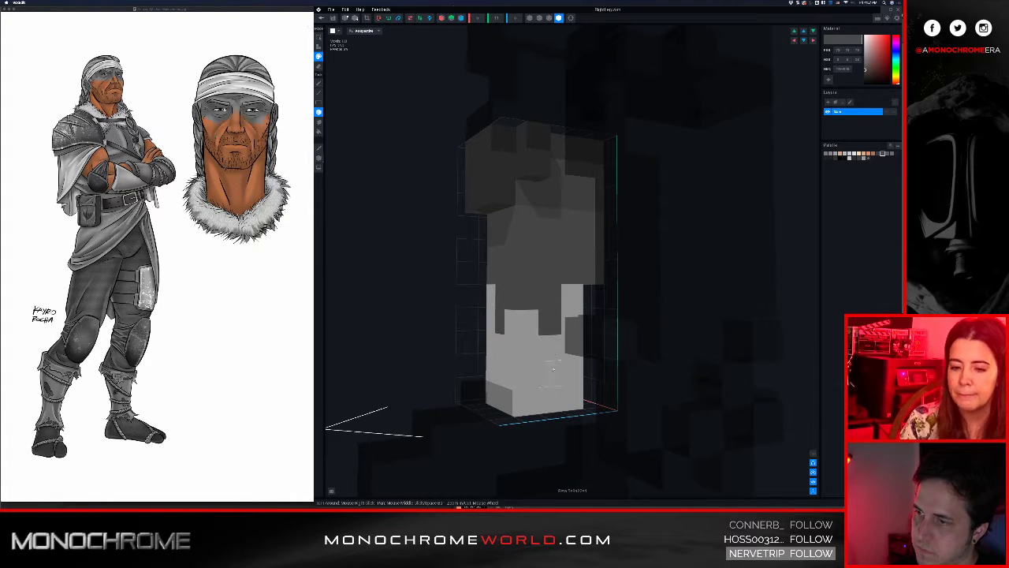
Attach raised near-black strap voxels running from the right leg wrap's upper outer side diagonally down to the front
{"action": "right_click_drag", "start_coordinate": [499, 337], "coordinate": [510, 339]}
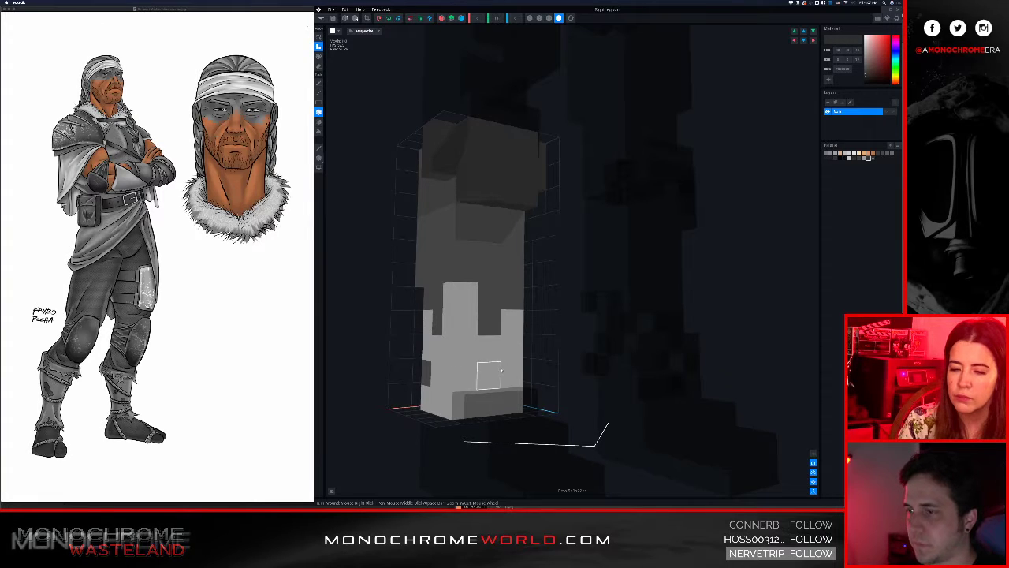
{"action": "right_click_drag", "start_coordinate": [513, 220], "coordinate": [507, 224]}
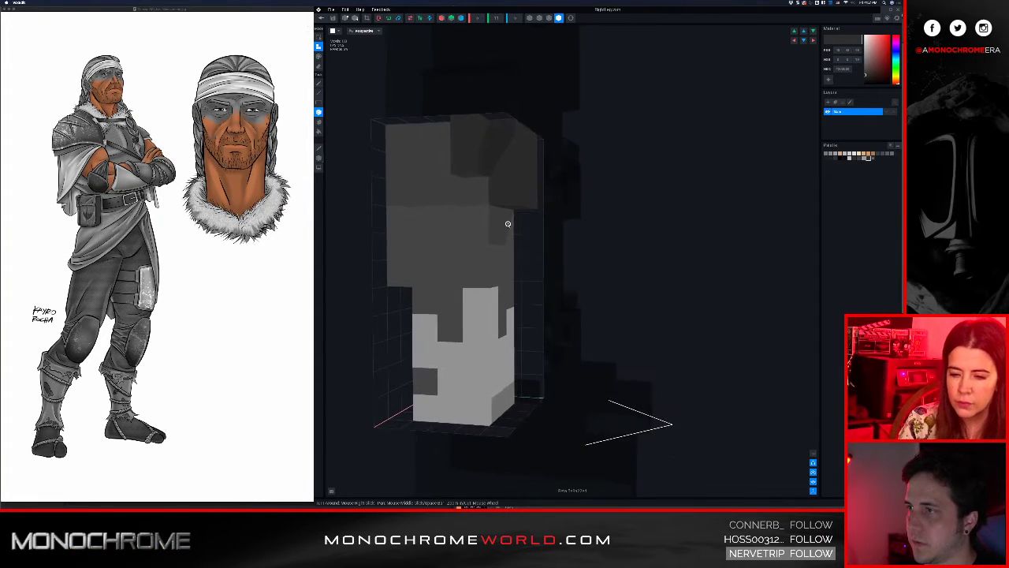
{"action": "right_click_drag", "start_coordinate": [455, 250], "coordinate": [425, 285]}
{"action": "left_click", "coordinate": [424, 300]}
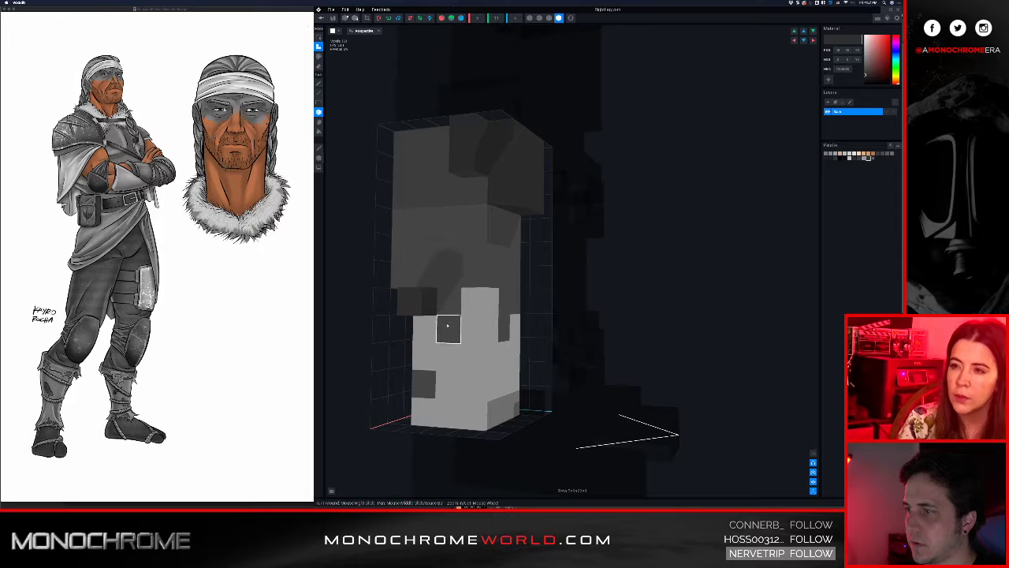
{"action": "left_click", "coordinate": [452, 336]}
{"action": "left_click", "coordinate": [475, 356]}
{"action": "left_click", "coordinate": [498, 362]}
Continue the raised near-black strap from the front across the inner side and up around the back of the right leg
{"action": "mouse_move", "coordinate": [571, 363]}
{"action": "right_mouse_down"}
{"action": "mouse_move", "coordinate": [507, 360]}
{"action": "mouse_move", "coordinate": [603, 367]}
{"action": "mouse_move", "coordinate": [560, 363]}
{"action": "right_mouse_up"}
{"action": "left_click", "coordinate": [604, 367]}
{"action": "left_click", "coordinate": [612, 364]}
{"action": "left_click", "coordinate": [633, 332]}
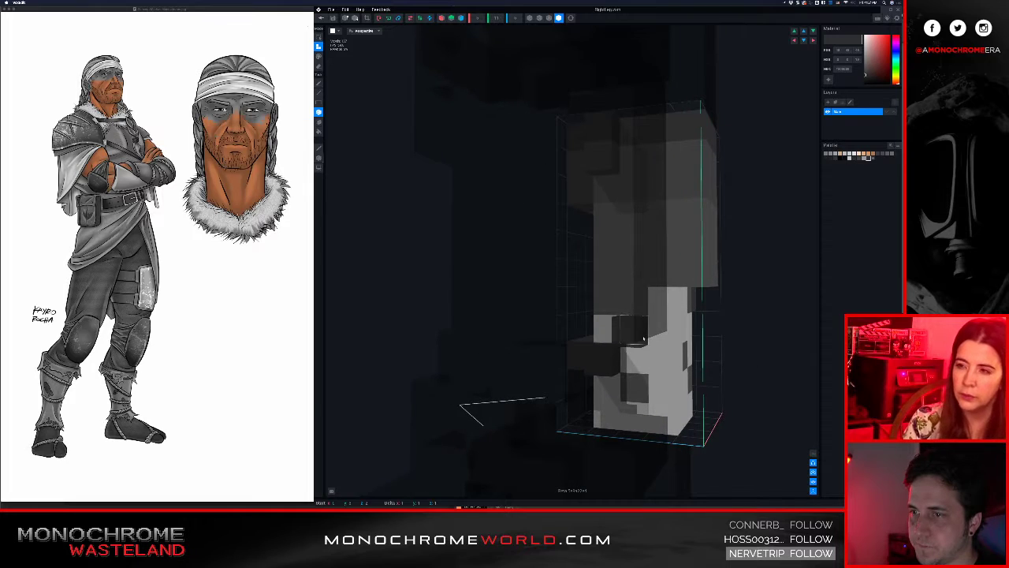
{"action": "left_click", "coordinate": [656, 330]}
{"action": "right_click_drag", "start_coordinate": [666, 316], "coordinate": [745, 299]}
{"action": "right_click_drag", "start_coordinate": [750, 342], "coordinate": [664, 365]}
{"action": "left_click", "coordinate": [684, 357]}
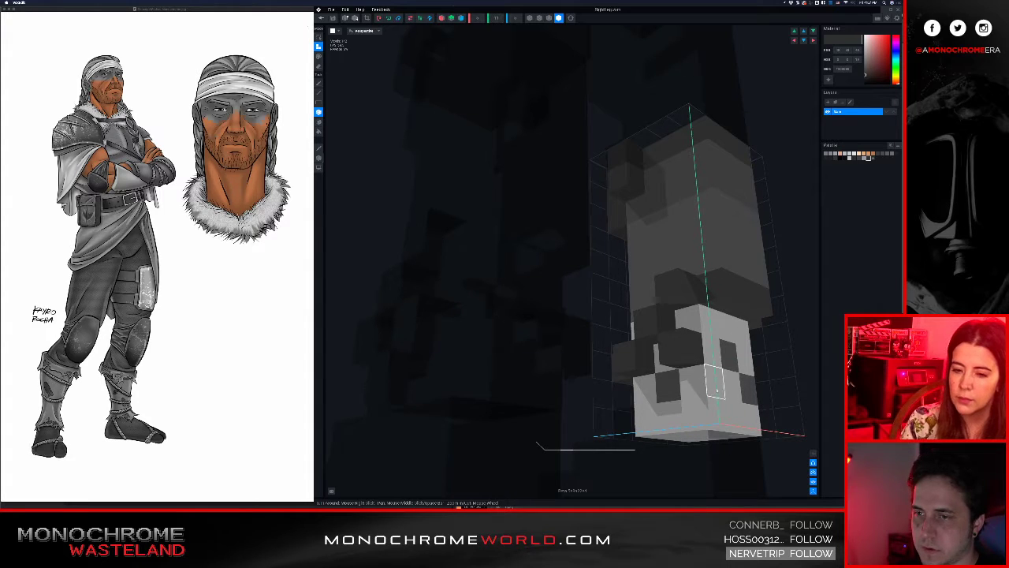
Add raised near-black strap voxels low around the back of the right leg's wrap and save the part to the avatar
{"action": "scroll", "coordinate": [715, 391], "scroll_direction": "up", "scroll_amount": 5}
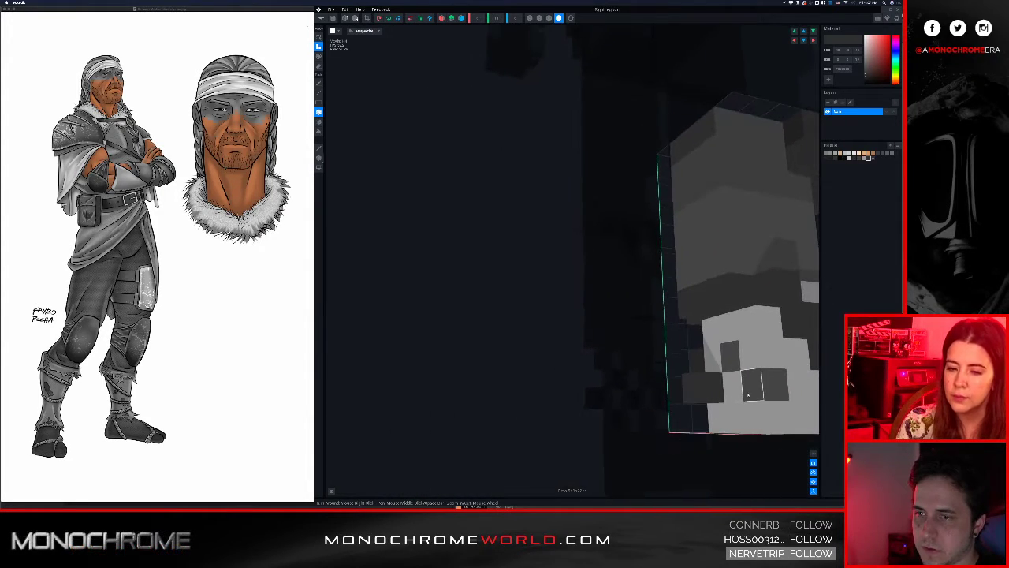
{"action": "left_click", "coordinate": [732, 387]}
{"action": "right_click_drag", "start_coordinate": [778, 421], "coordinate": [772, 401]}
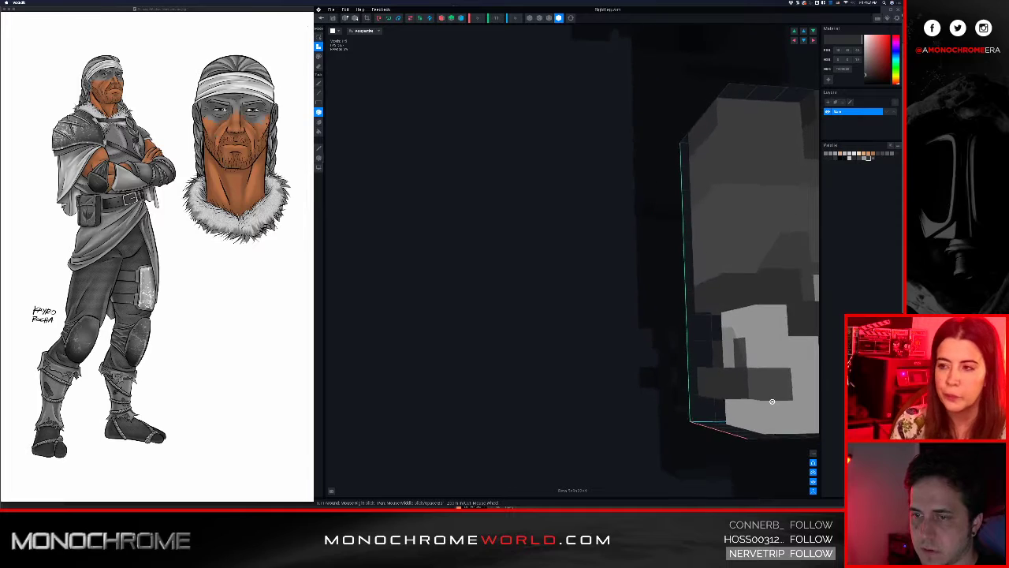
{"action": "middle_click_drag", "start_coordinate": [772, 401], "coordinate": [536, 356]}
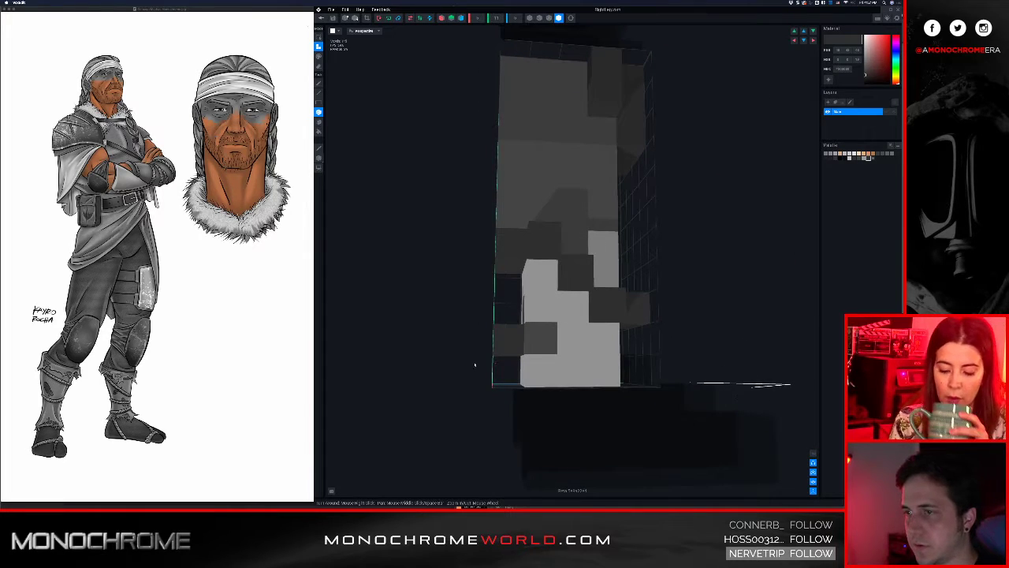
{"action": "right_click_drag", "start_coordinate": [475, 364], "coordinate": [507, 362]}
{"action": "left_click", "coordinate": [582, 319]}
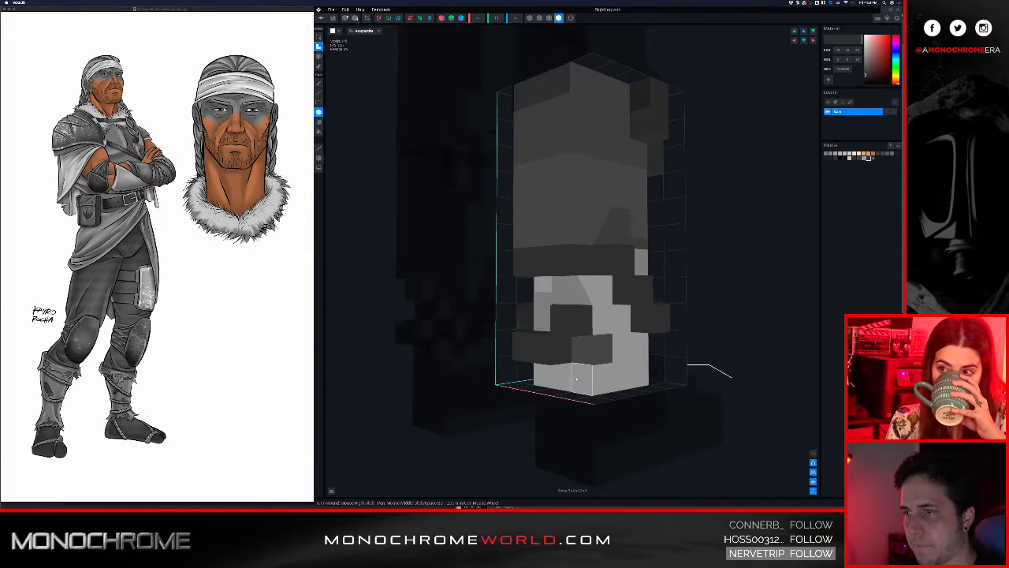
{"action": "right_click_drag", "start_coordinate": [546, 353], "coordinate": [545, 353]}
{"action": "right_click_drag", "start_coordinate": [658, 332], "coordinate": [743, 205]}
{"action": "right_click_drag", "start_coordinate": [565, 304], "coordinate": [553, 303]}
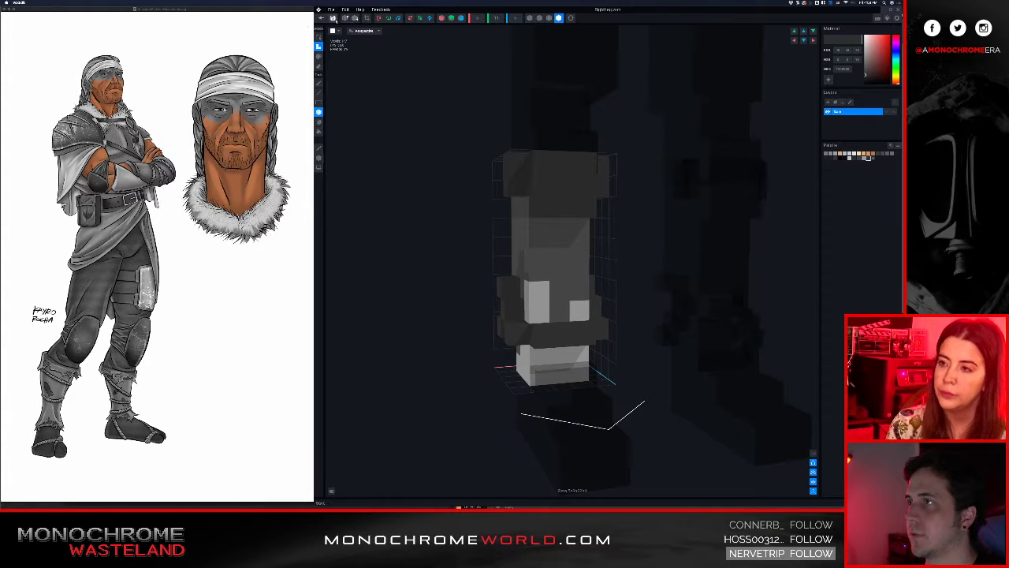
{"action": "left_click", "coordinate": [322, 18]}
{"action": "left_click", "coordinate": [565, 151]}
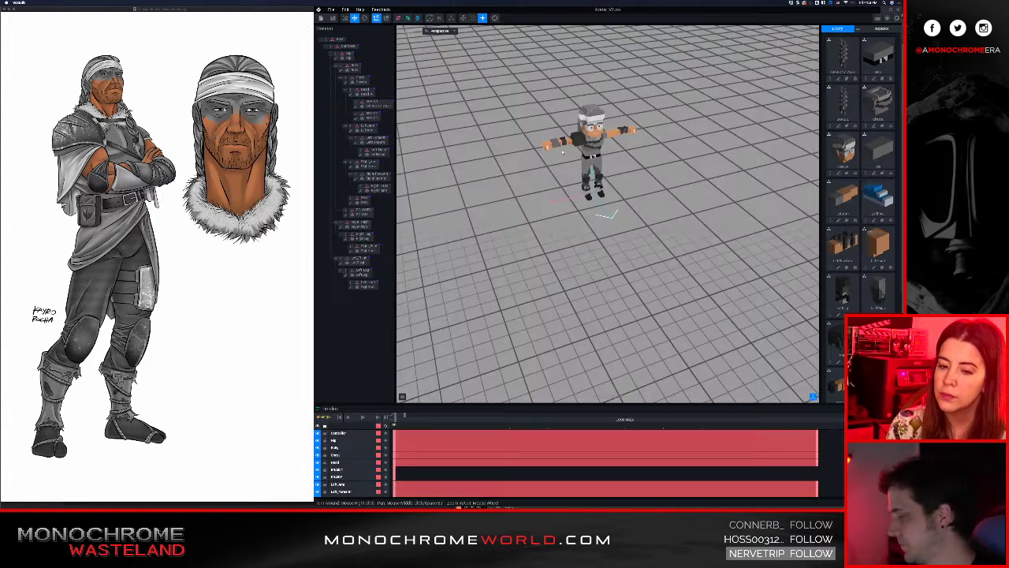
Examine the right leg's straps against the left leg, close up and on the full figure from the front
{"action": "scroll", "coordinate": [595, 193], "scroll_direction": "up", "scroll_amount": 6}
{"action": "middle_click_drag", "start_coordinate": [594, 142], "coordinate": [596, 239]}
{"action": "scroll", "coordinate": [597, 213], "scroll_direction": "up", "scroll_amount": 3}
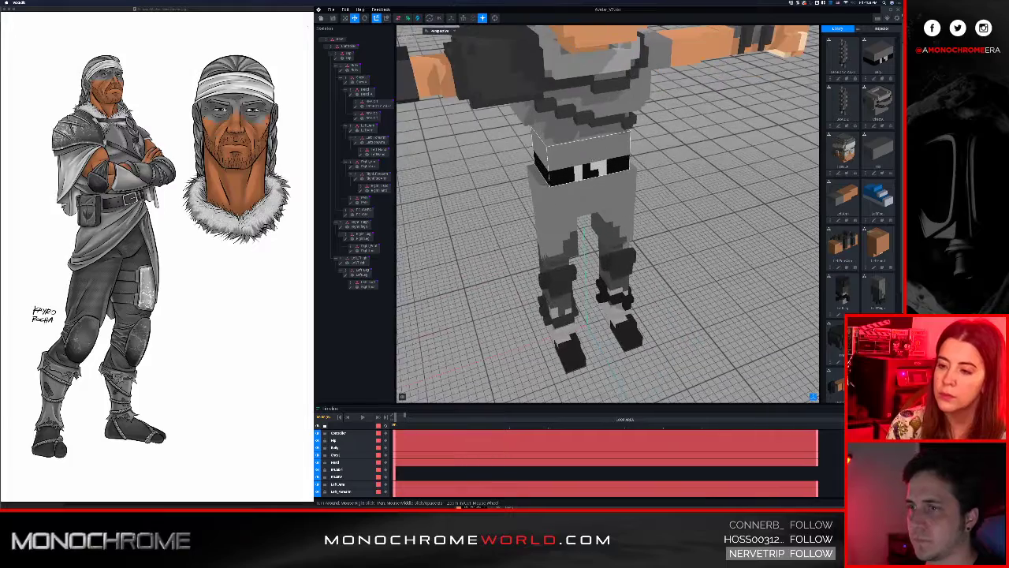
{"action": "right_click_drag", "start_coordinate": [619, 209], "coordinate": [590, 157]}
{"action": "scroll", "coordinate": [589, 156], "scroll_direction": "down", "scroll_amount": 4}
{"action": "right_click_drag", "start_coordinate": [593, 221], "coordinate": [612, 271]}
{"action": "right_click_drag", "start_coordinate": [613, 271], "coordinate": [611, 273]}
{"action": "scroll", "coordinate": [597, 210], "scroll_direction": "down", "scroll_amount": 2}
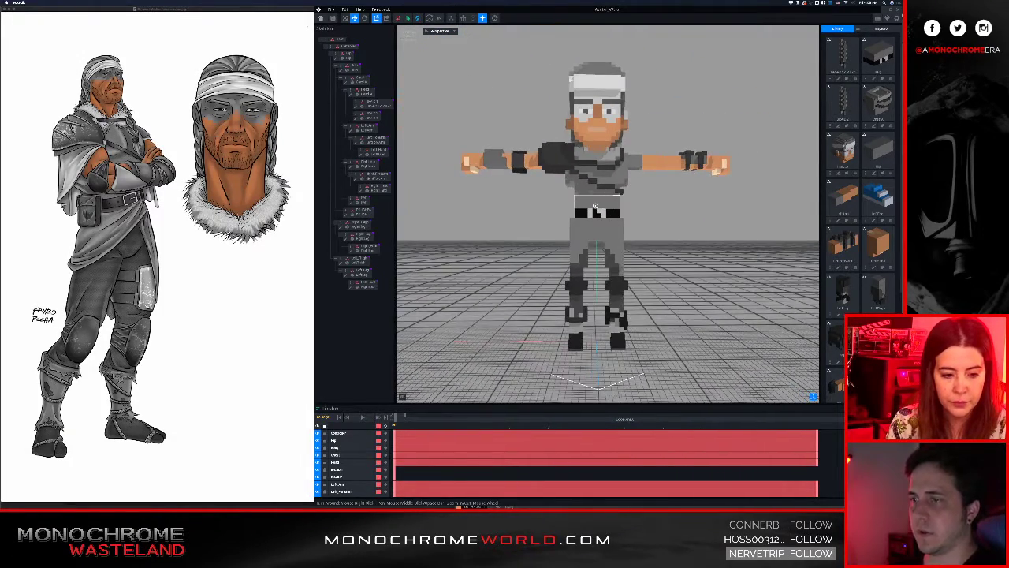
{"action": "scroll", "coordinate": [583, 315], "scroll_direction": "up", "scroll_amount": 3}
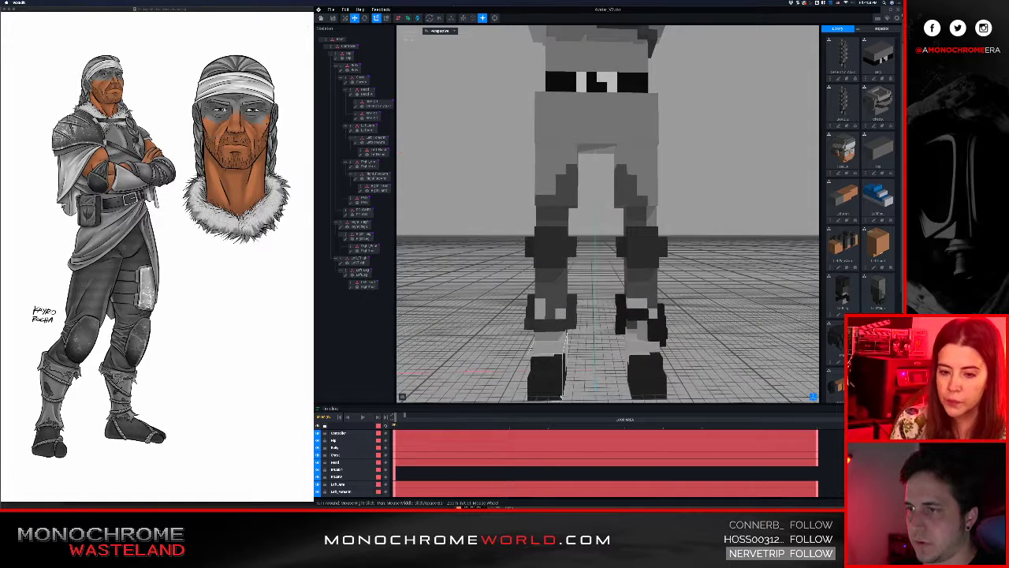
Reopen the right lower leg part, save its changes and return to the full avatar
{"action": "left_click", "coordinate": [553, 309]}
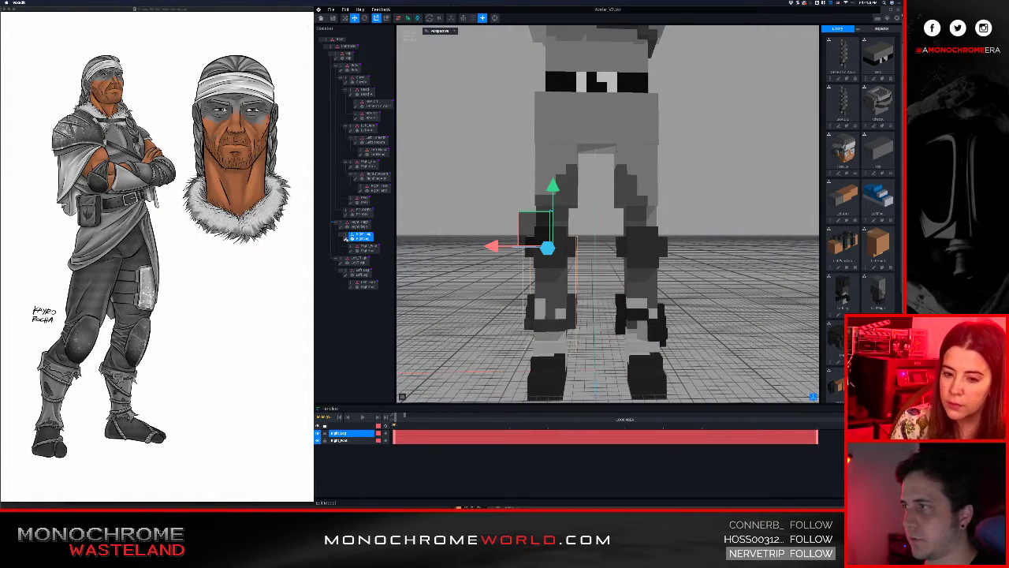
{"action": "left_click", "coordinate": [346, 239]}
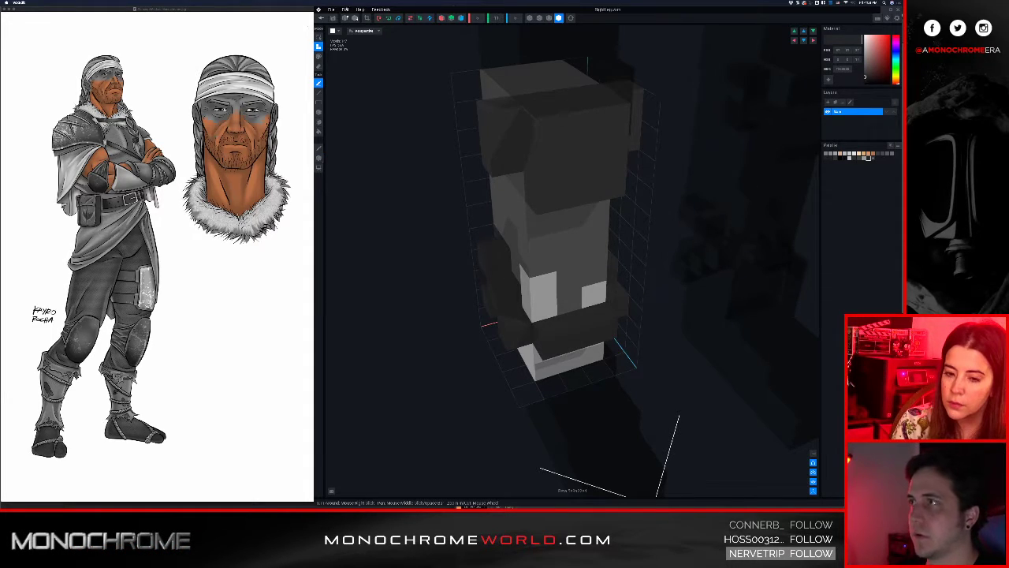
{"action": "left_click", "coordinate": [321, 17]}
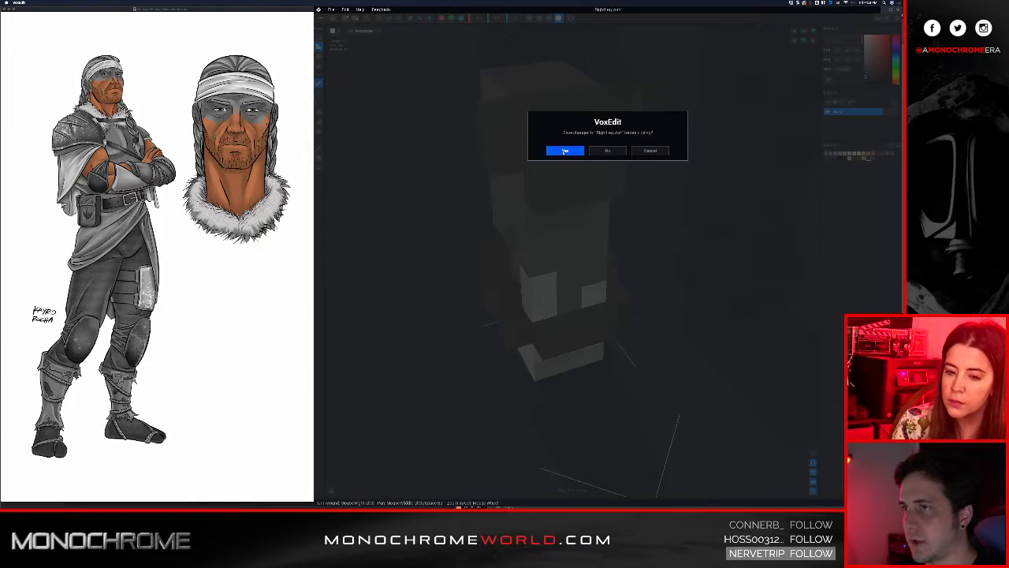
{"action": "left_click", "coordinate": [565, 150]}
Examine the full avatar's outfit and leg straps from front and back, in the rest pose and the walking animation pose
{"action": "scroll", "coordinate": [608, 101], "scroll_direction": "up", "scroll_amount": 5}
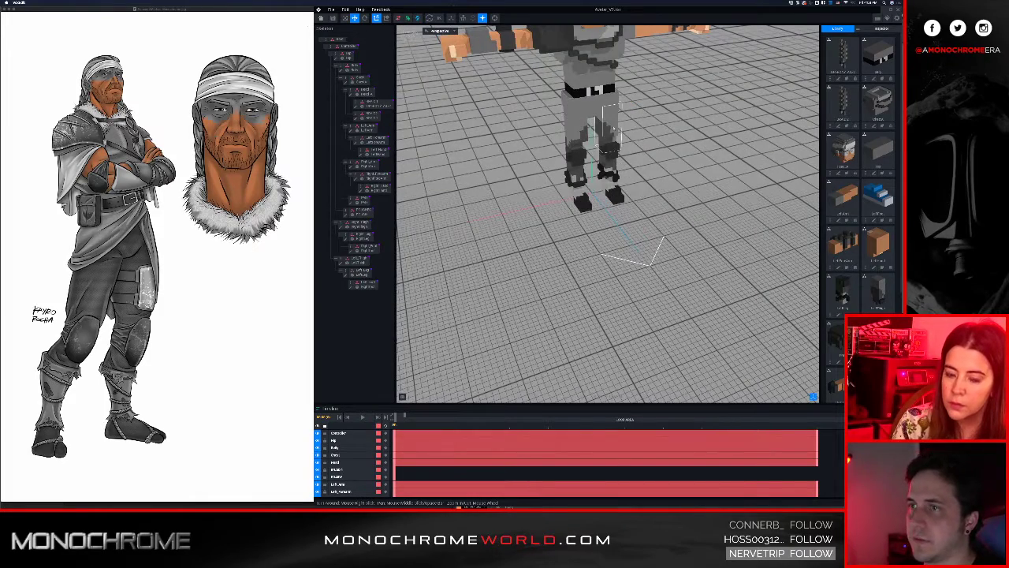
{"action": "right_click_drag", "start_coordinate": [614, 128], "coordinate": [584, 110]}
{"action": "scroll", "coordinate": [612, 127], "scroll_direction": "up", "scroll_amount": 4}
{"action": "middle_click_drag", "start_coordinate": [613, 127], "coordinate": [710, 233]}
{"action": "scroll", "coordinate": [621, 154], "scroll_direction": "down", "scroll_amount": 3}
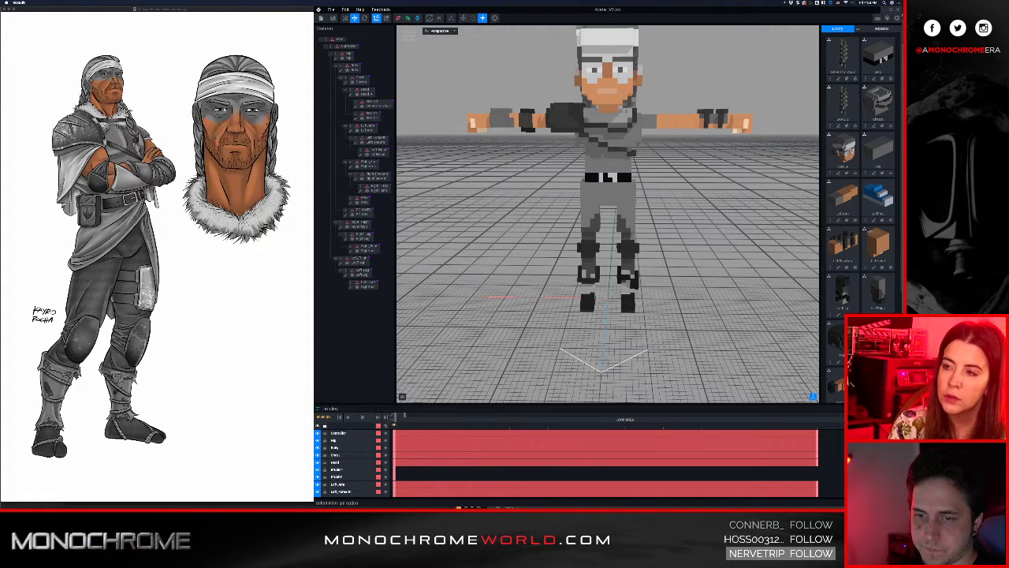
{"action": "right_click_drag", "start_coordinate": [705, 318], "coordinate": [663, 284]}
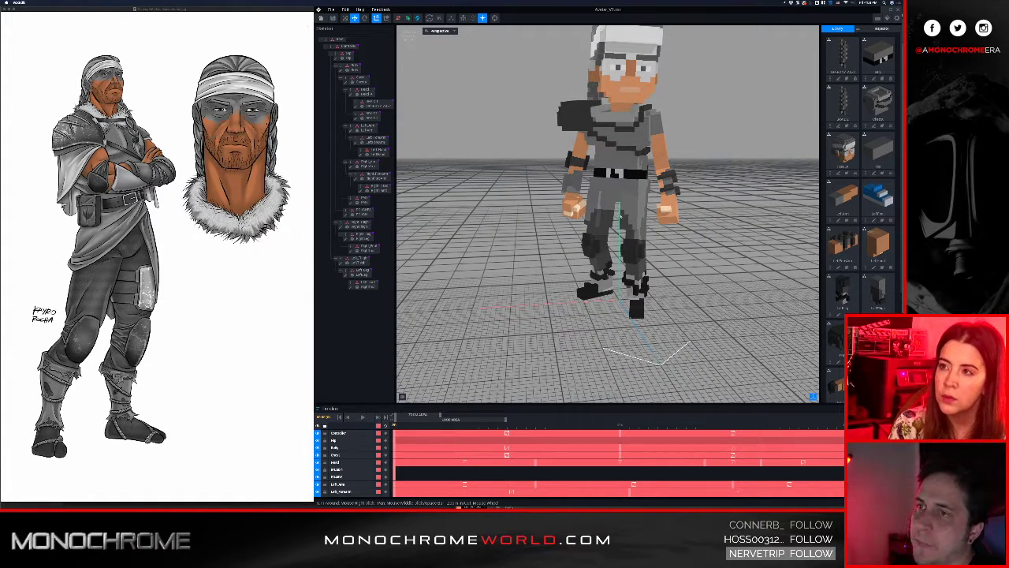
{"action": "scroll", "coordinate": [620, 215], "scroll_direction": "up", "scroll_amount": 3}
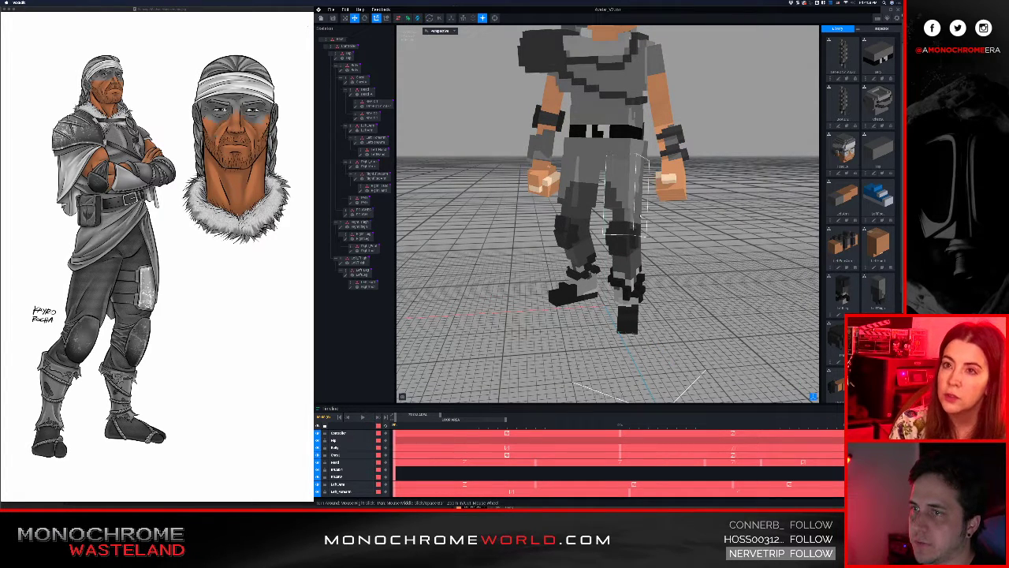
{"action": "right_click_drag", "start_coordinate": [628, 227], "coordinate": [628, 226]}
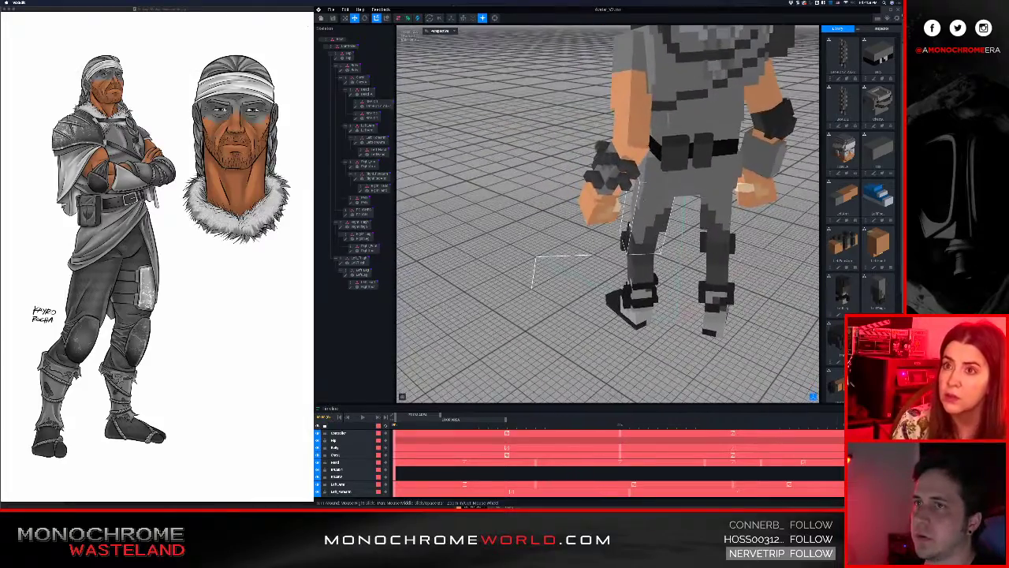
{"action": "middle_click_drag", "start_coordinate": [627, 226], "coordinate": [516, 282]}
{"action": "scroll", "coordinate": [638, 111], "scroll_direction": "down", "scroll_amount": 3}
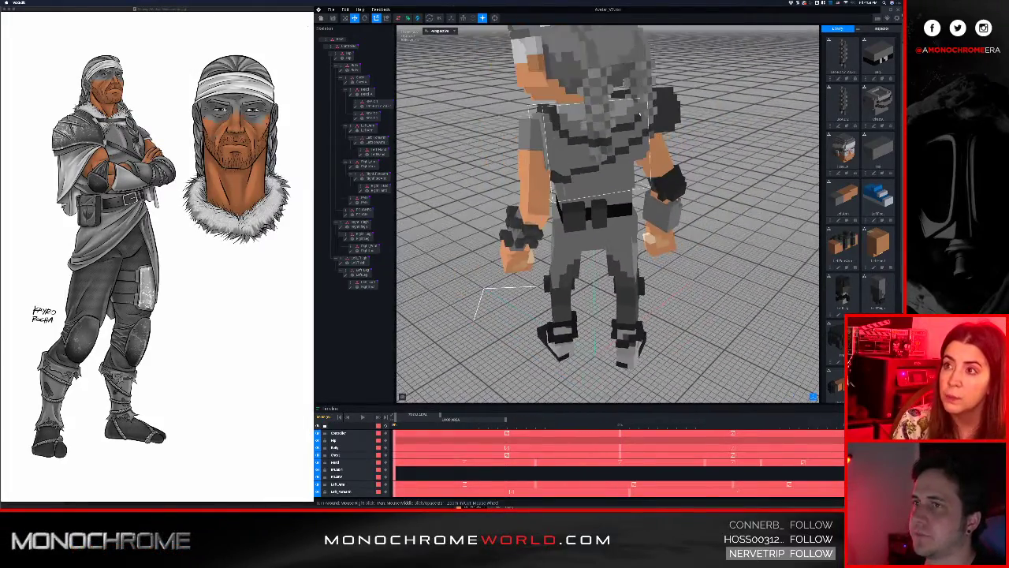
{"action": "right_click_drag", "start_coordinate": [639, 111], "coordinate": [638, 111]}
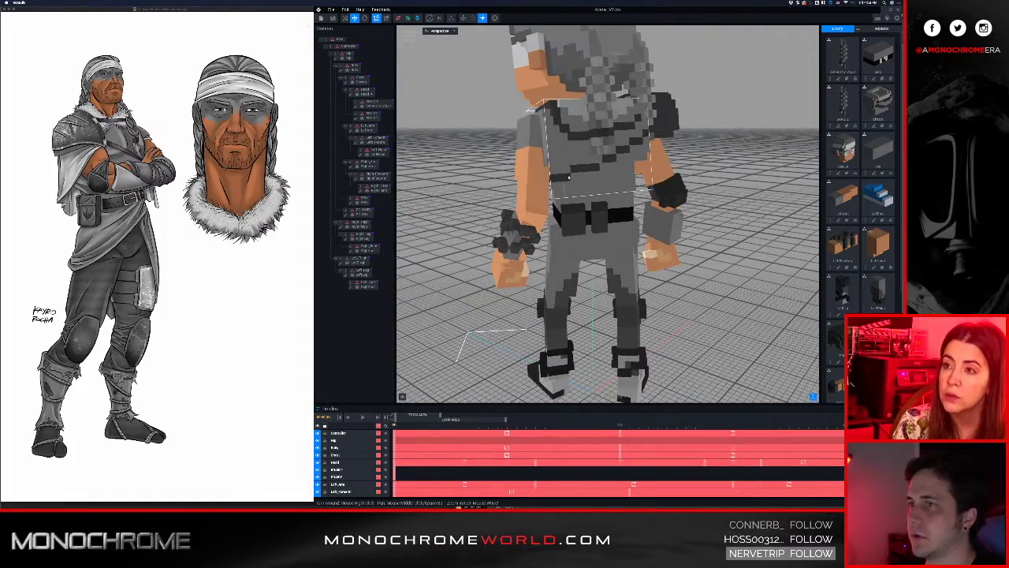
{"action": "right_click_drag", "start_coordinate": [568, 178], "coordinate": [567, 176]}
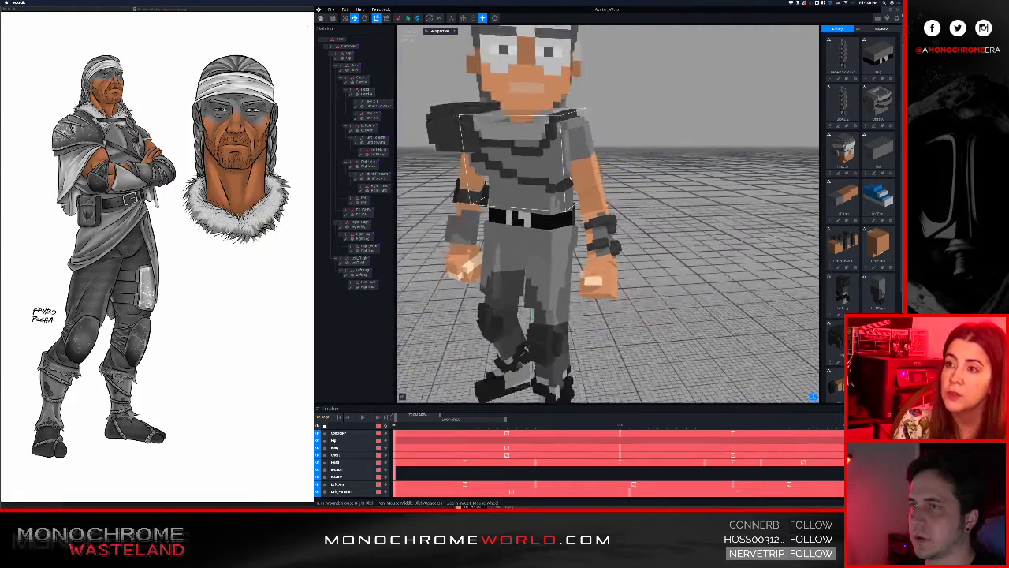
{"action": "scroll", "coordinate": [568, 189], "scroll_direction": "down", "scroll_amount": 3}
{"action": "right_click_drag", "start_coordinate": [553, 242], "coordinate": [552, 243]}
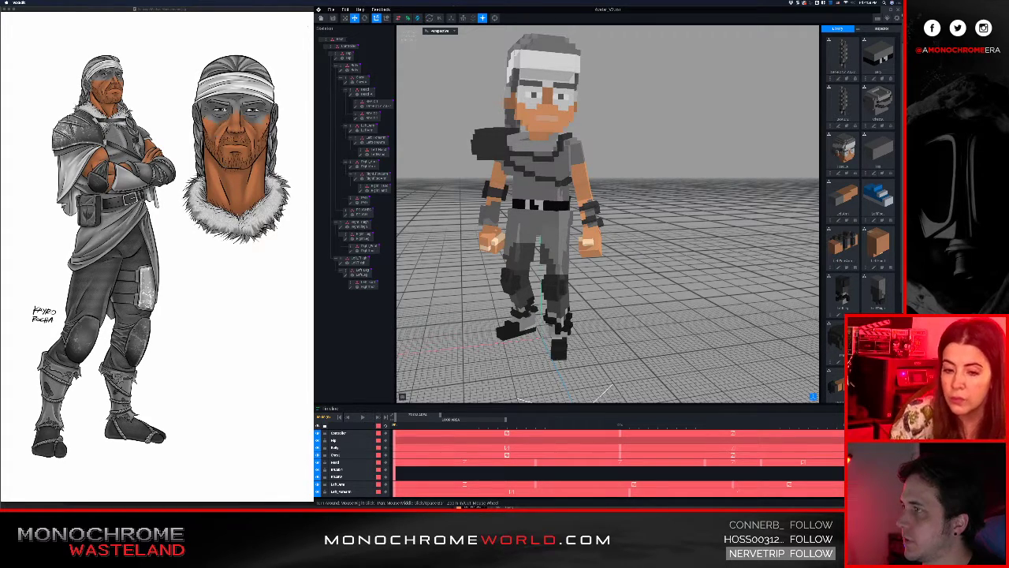
Compare the figure in its walking pose with the reference drawing, from the side and the front
{"action": "mouse_move", "coordinate": [585, 167]}
{"action": "right_mouse_down"}
{"action": "mouse_move", "coordinate": [580, 156]}
{"action": "mouse_move", "coordinate": [594, 165]}
{"action": "right_mouse_up"}
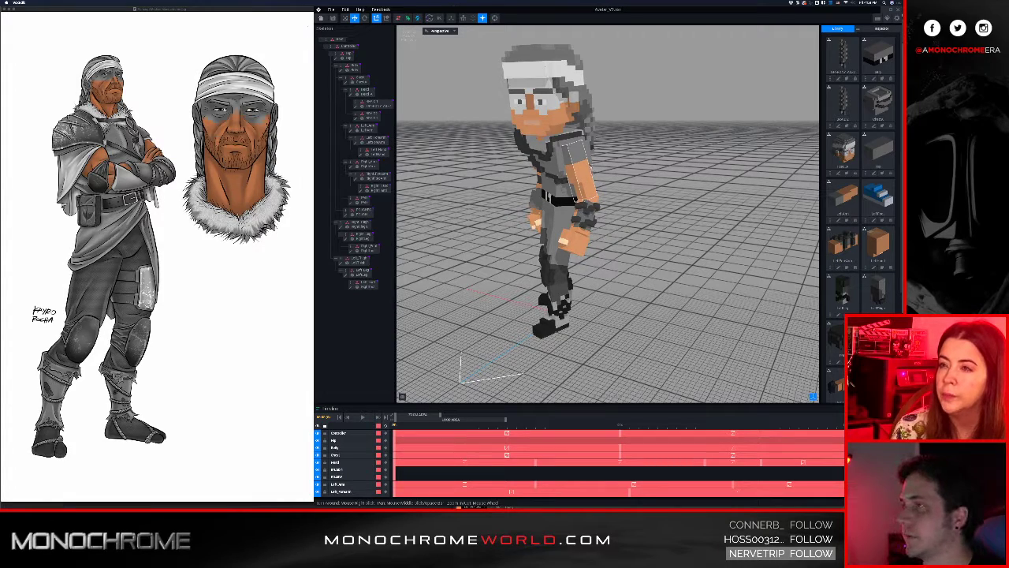
{"action": "right_click_drag", "start_coordinate": [554, 201], "coordinate": [554, 200]}
{"action": "scroll", "coordinate": [554, 201], "scroll_direction": "up", "scroll_amount": 1}
{"action": "middle_click_drag", "start_coordinate": [554, 200], "coordinate": [597, 201]}
{"action": "middle_click_drag", "start_coordinate": [547, 229], "coordinate": [549, 239]}
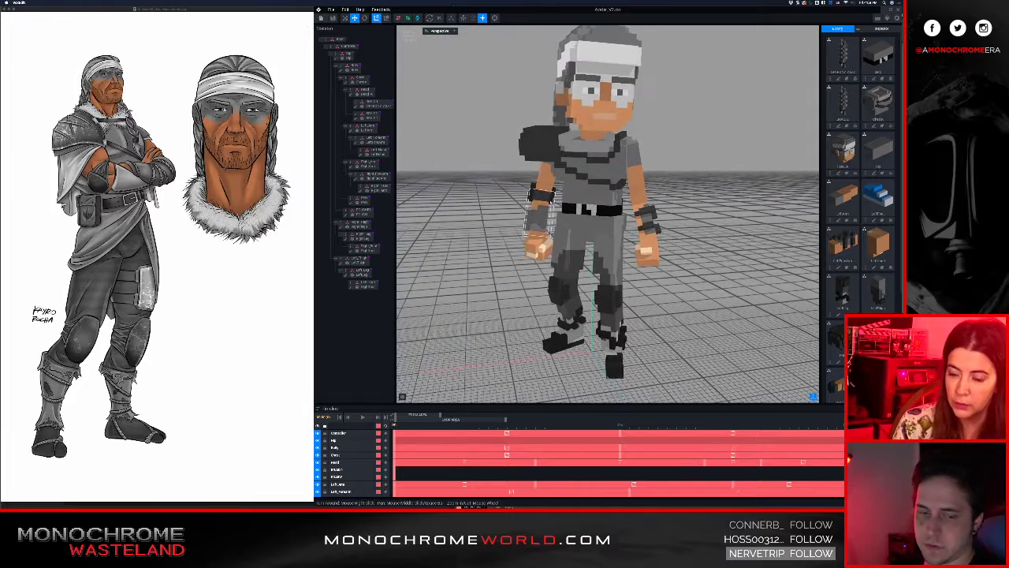
{"action": "scroll", "coordinate": [548, 239], "scroll_direction": "down", "scroll_amount": 1}
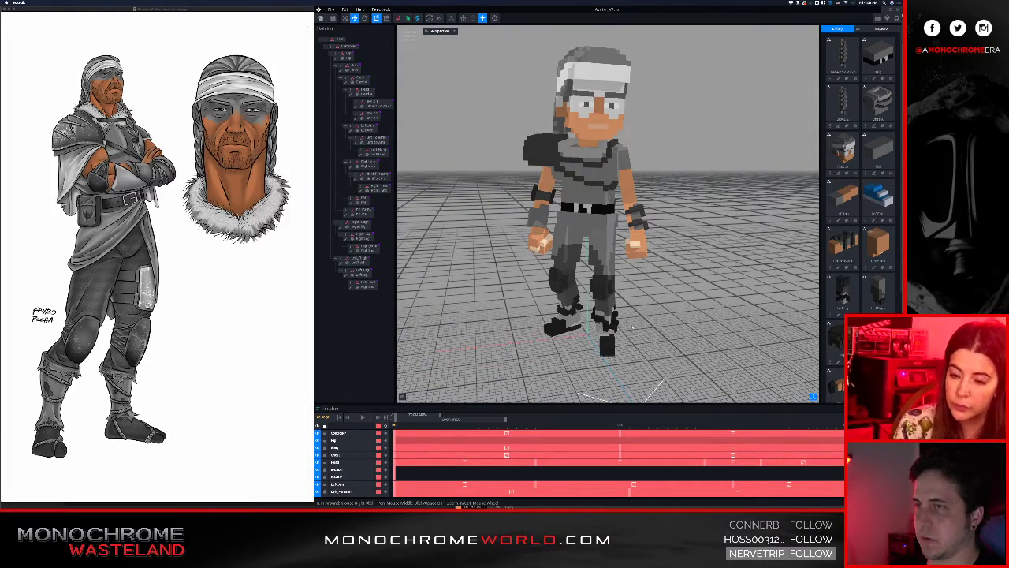
{"action": "right_click_drag", "start_coordinate": [588, 119], "coordinate": [588, 118]}
{"action": "scroll", "coordinate": [585, 189], "scroll_direction": "up", "scroll_amount": 1}
{"action": "scroll", "coordinate": [585, 205], "scroll_direction": "down", "scroll_amount": 1}
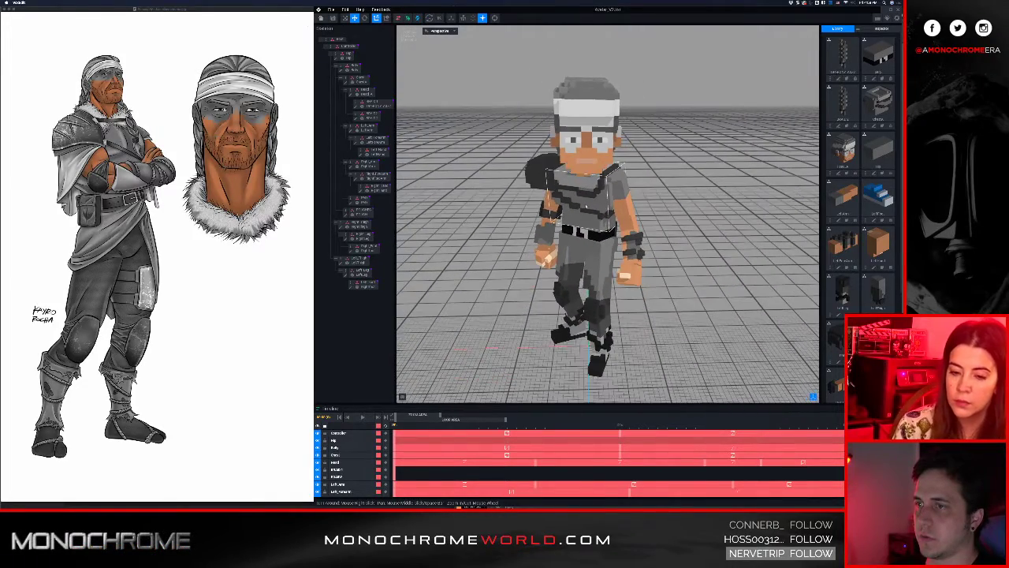
{"action": "right_click_drag", "start_coordinate": [585, 204], "coordinate": [586, 206]}
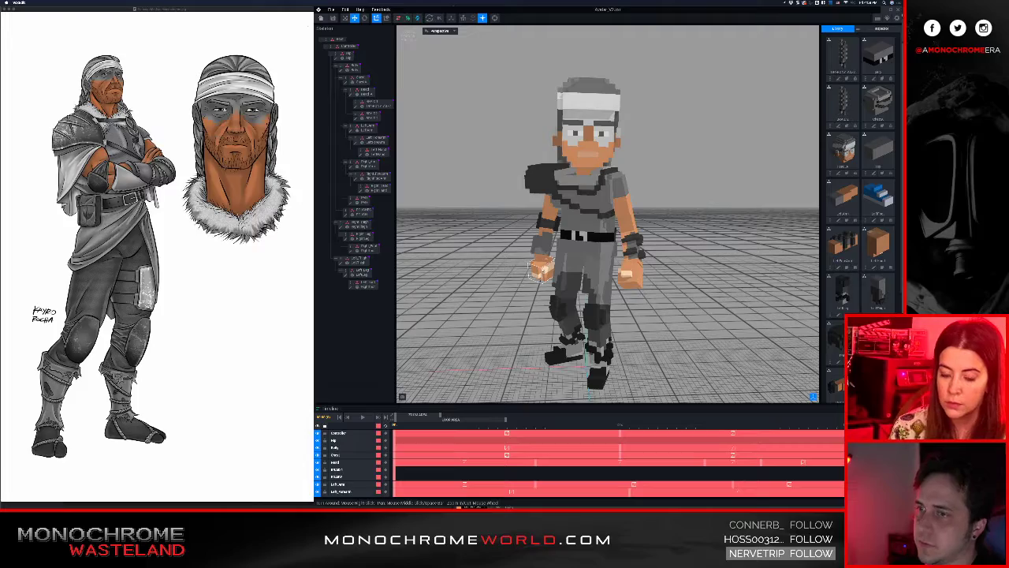
{"action": "scroll", "coordinate": [541, 269], "scroll_direction": "up", "scroll_amount": 2}
{"action": "right_click_drag", "start_coordinate": [540, 276], "coordinate": [542, 268]}
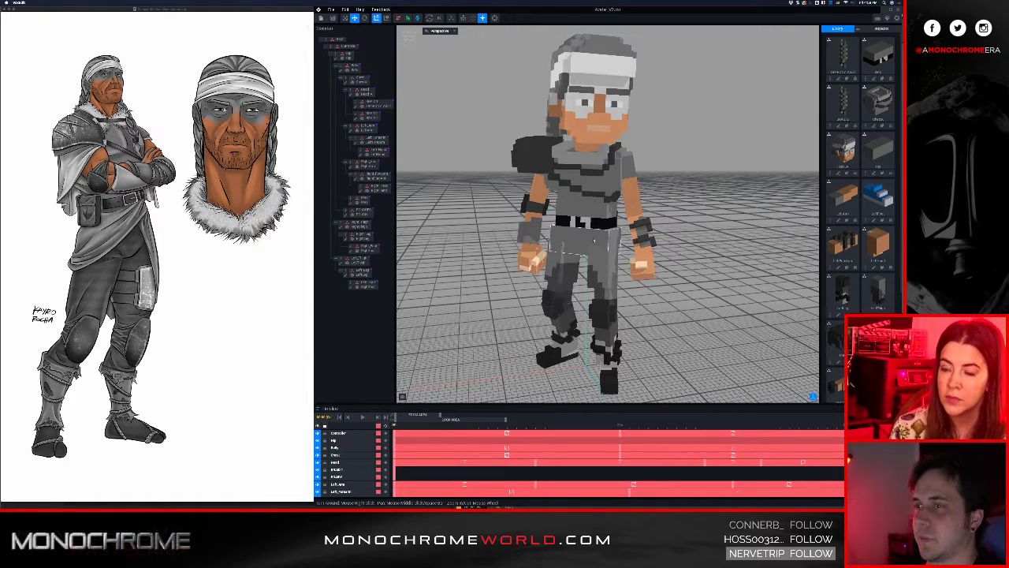
{"action": "right_click_drag", "start_coordinate": [582, 228], "coordinate": [584, 229]}
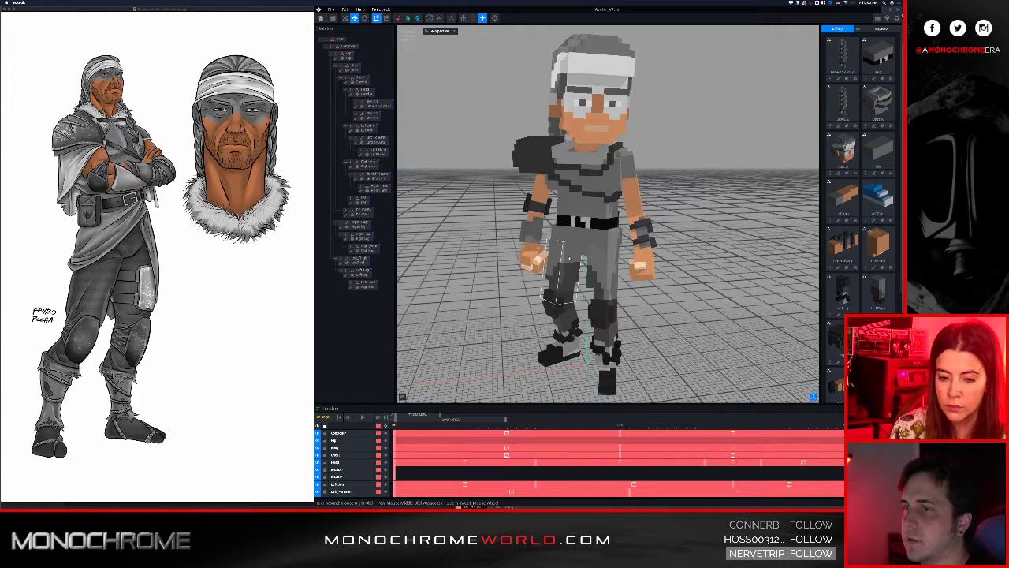
{"action": "right_click_drag", "start_coordinate": [592, 242], "coordinate": [590, 238]}
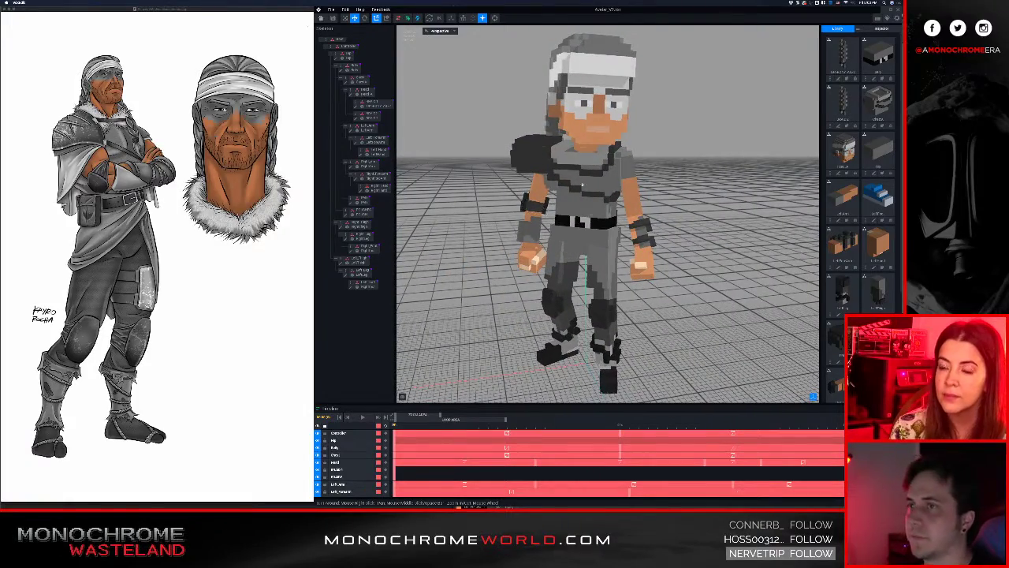
Examine the braids, headband and belt pouches closely from behind, and the whole figure from the front
{"action": "right_click_drag", "start_coordinate": [590, 118], "coordinate": [592, 119]}
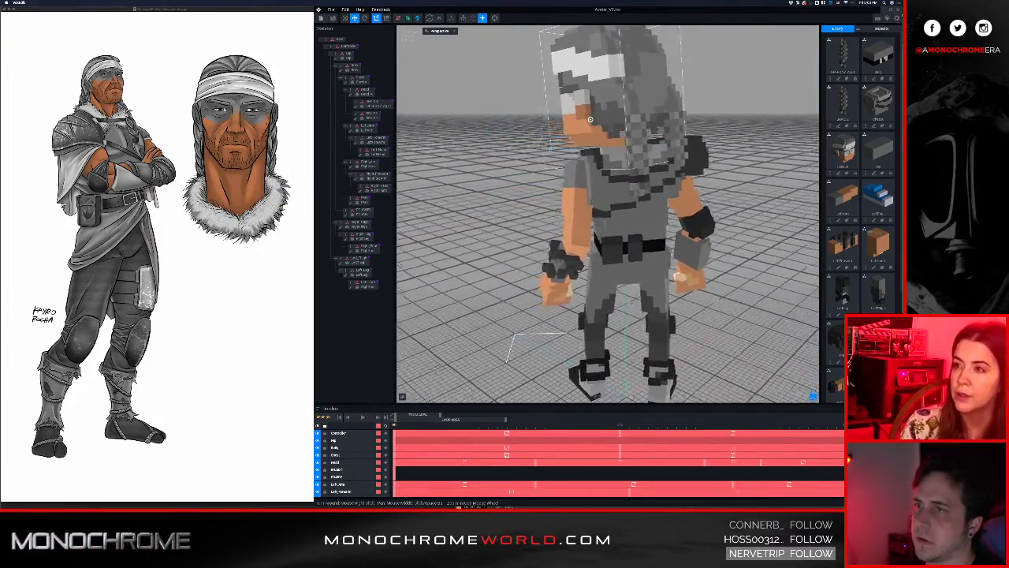
{"action": "right_click_drag", "start_coordinate": [591, 119], "coordinate": [591, 119]}
{"action": "scroll", "coordinate": [590, 119], "scroll_direction": "up", "scroll_amount": 3}
{"action": "left_click_drag", "start_coordinate": [563, 206], "coordinate": [528, 165]}
{"action": "scroll", "coordinate": [563, 206], "scroll_direction": "down", "scroll_amount": 5}
{"action": "scroll", "coordinate": [527, 161], "scroll_direction": "up", "scroll_amount": 3}
{"action": "right_click_drag", "start_coordinate": [527, 161], "coordinate": [495, 88]}
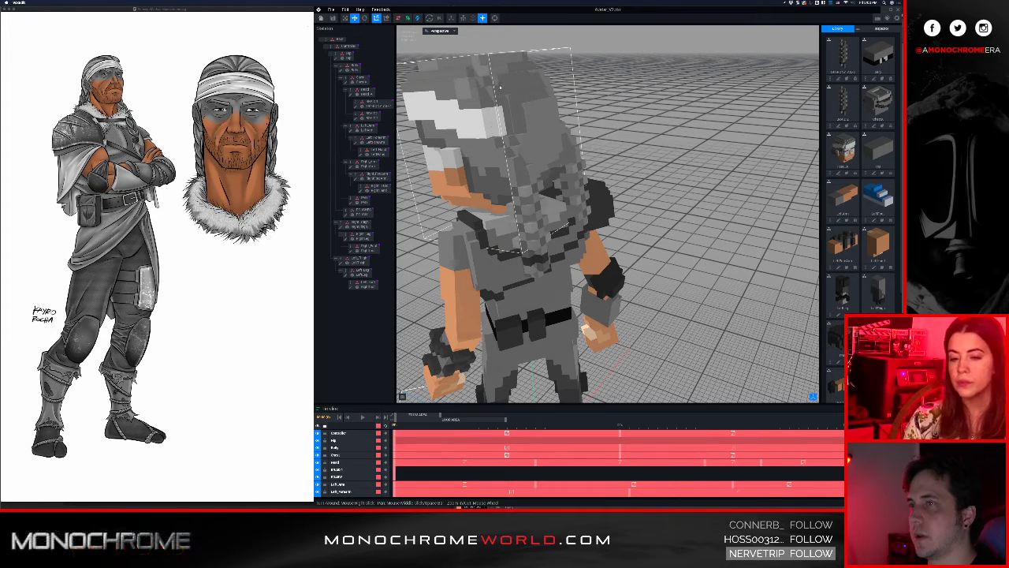
{"action": "right_click_drag", "start_coordinate": [528, 129], "coordinate": [522, 103]}
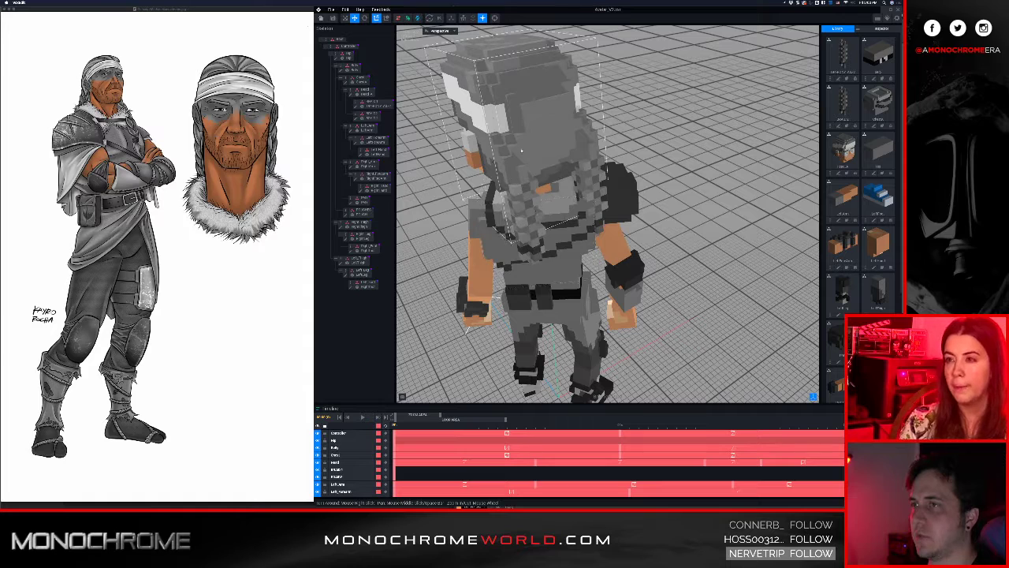
{"action": "right_click_drag", "start_coordinate": [512, 123], "coordinate": [516, 141]}
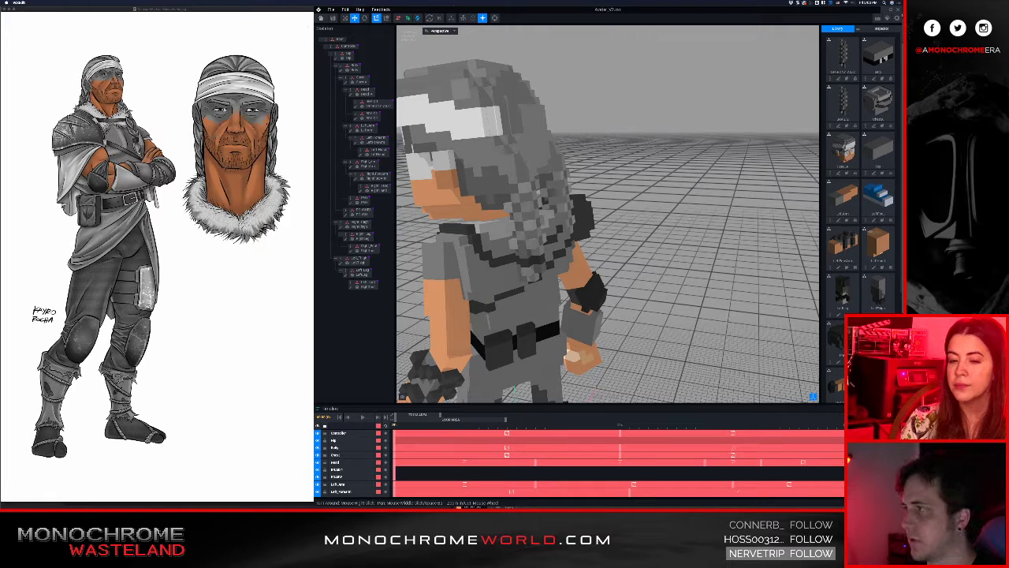
{"action": "right_click_drag", "start_coordinate": [482, 319], "coordinate": [512, 237]}
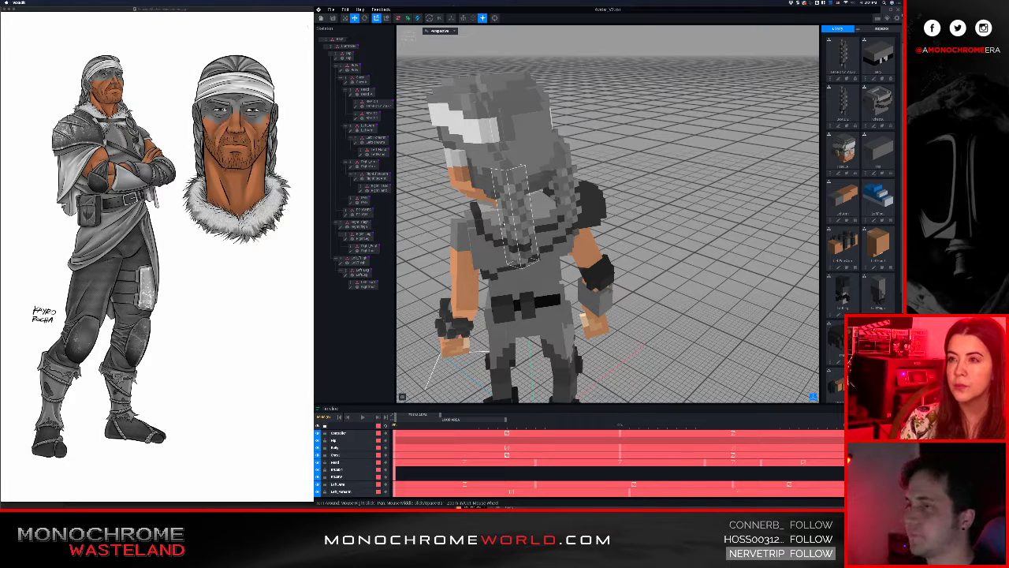
{"action": "scroll", "coordinate": [524, 209], "scroll_direction": "down", "scroll_amount": 4}
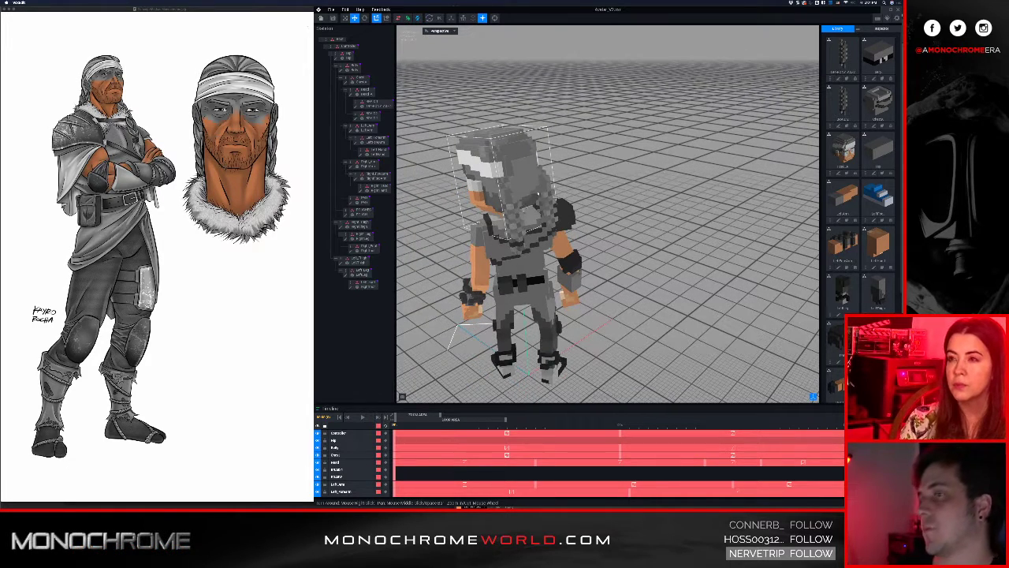
{"action": "right_click_drag", "start_coordinate": [539, 195], "coordinate": [440, 129]}
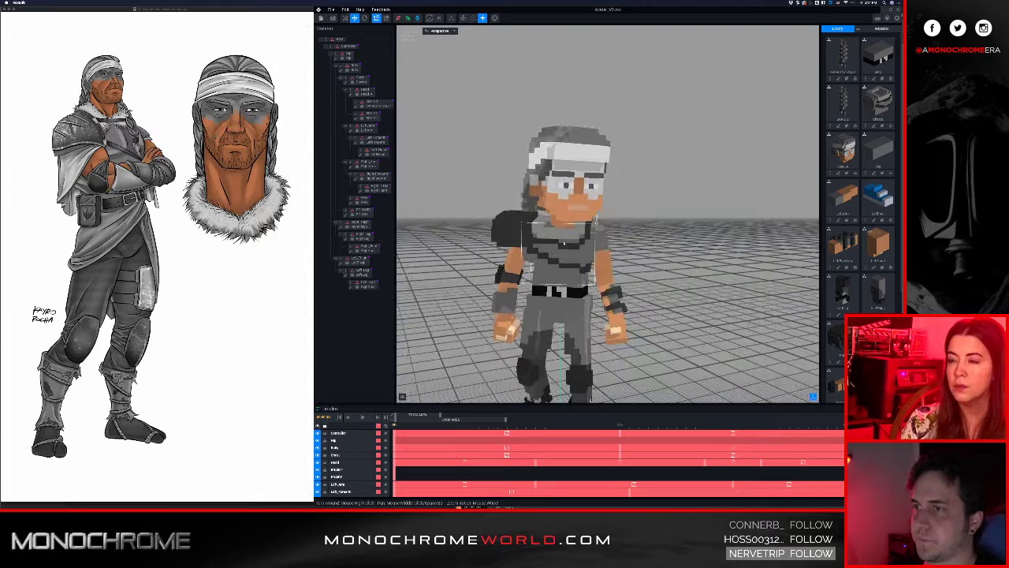
{"action": "middle_click_drag", "start_coordinate": [564, 243], "coordinate": [612, 172]}
{"action": "right_click_drag", "start_coordinate": [621, 211], "coordinate": [593, 231]}
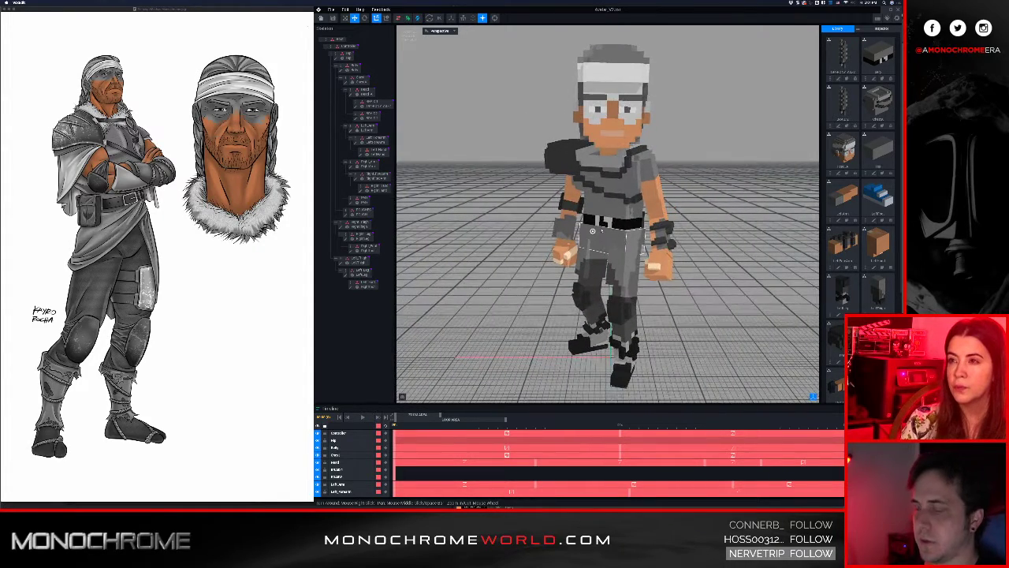
{"action": "scroll", "coordinate": [605, 231], "scroll_direction": "down", "scroll_amount": 2}
{"action": "middle_click_drag", "start_coordinate": [663, 229], "coordinate": [617, 241]}
{"action": "mouse_move", "coordinate": [586, 233]}
{"action": "right_mouse_down"}
{"action": "mouse_move", "coordinate": [560, 221]}
{"action": "mouse_move", "coordinate": [586, 233]}
{"action": "right_mouse_up"}
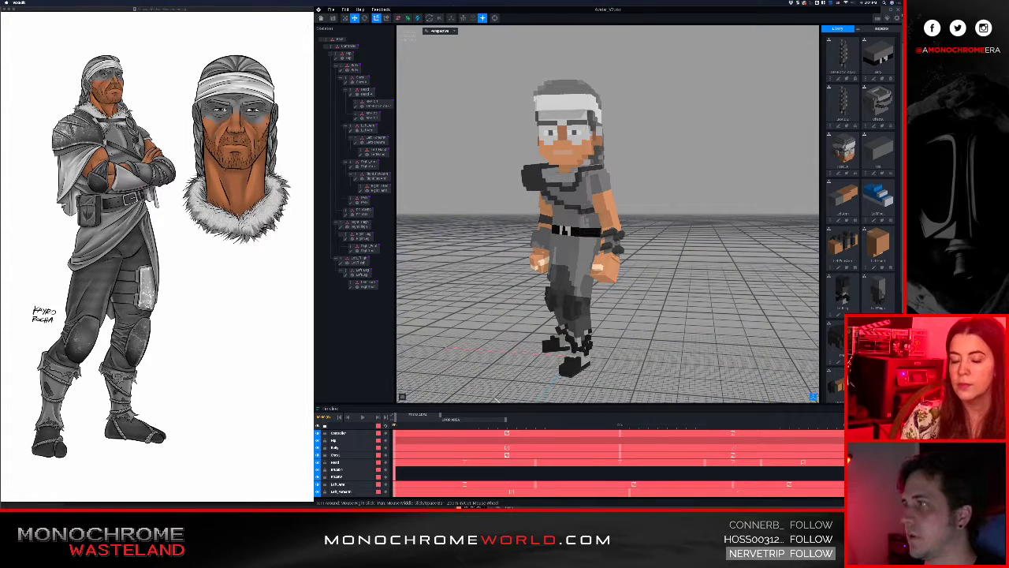
Switch to Finder, browse the character folders and open the reference drawing of the gas-masked character carrying a hammer
{"action": "key", "text": "super+Tab"}
{"action": "key", "text": "super+Tab"}
{"action": "key", "text": "super+Tab"}
{"action": "key", "text": "super+Tab"}
{"action": "key", "text": "super+Tab"}
{"action": "key", "text": "super+Tab"}
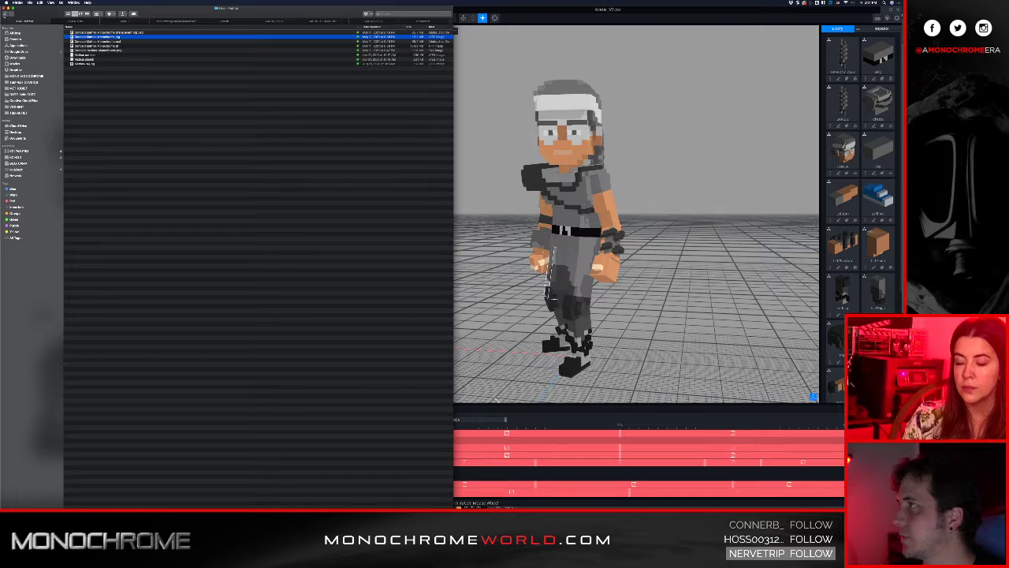
{"action": "left_click", "coordinate": [5, 14]}
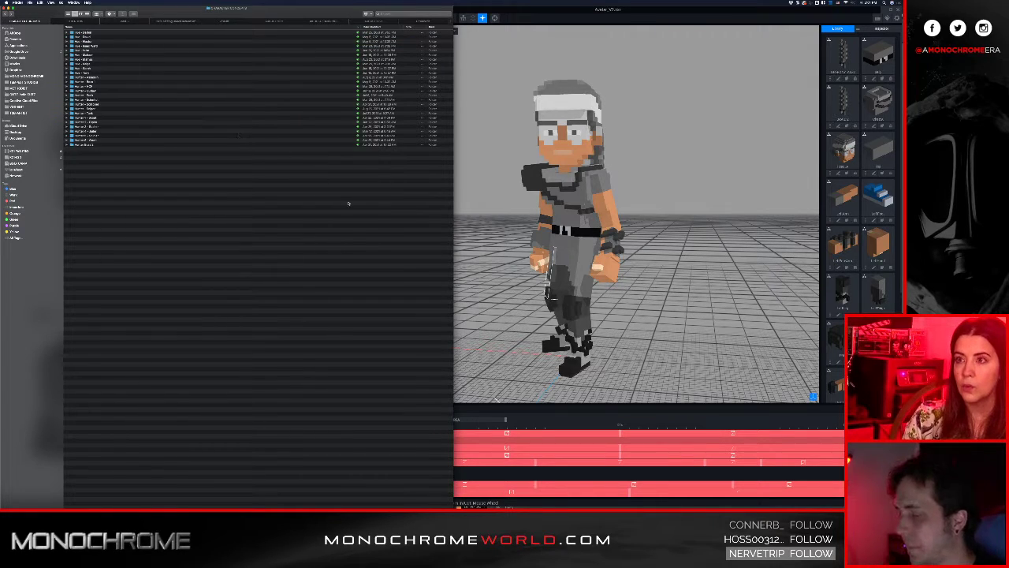
{"action": "key", "text": "super+Tab"}
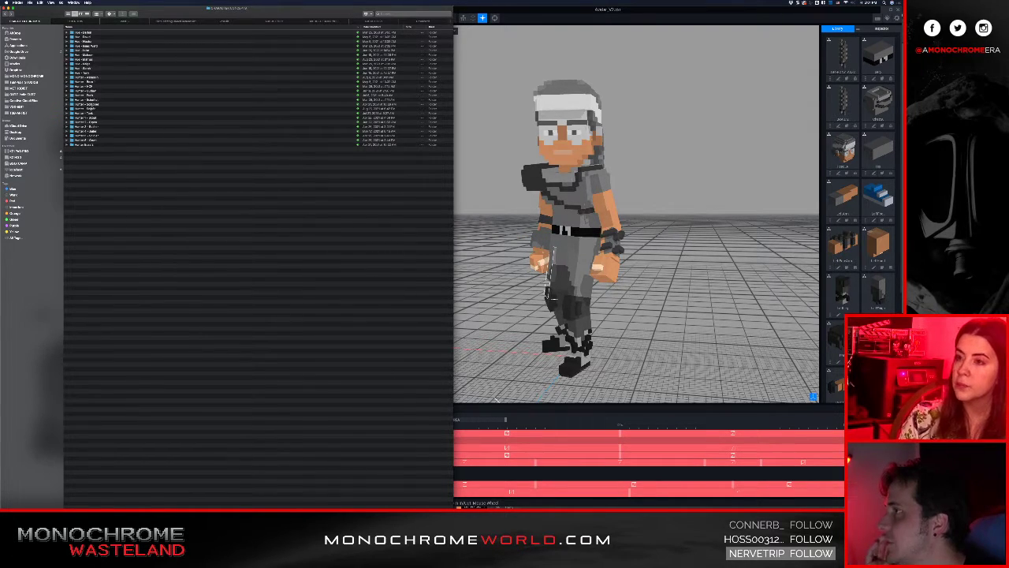
{"action": "double_click", "coordinate": [95, 104]}
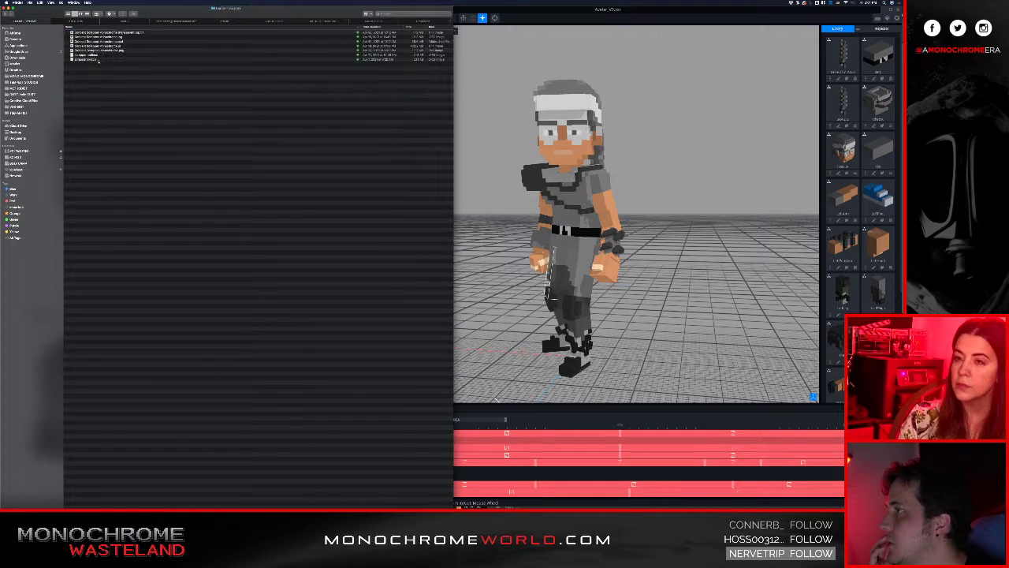
{"action": "double_click", "coordinate": [108, 37]}
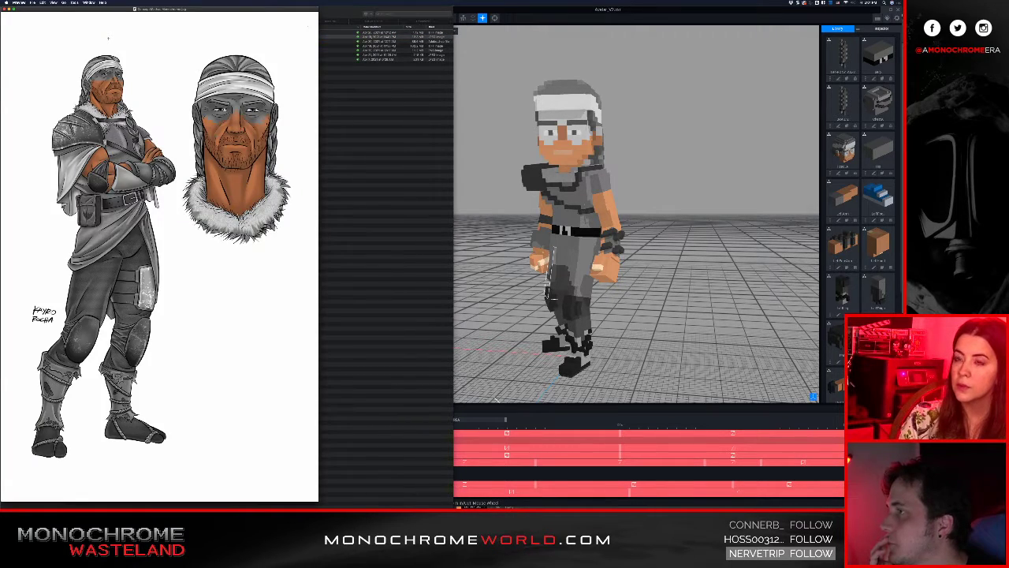
{"action": "key", "text": "Down"}
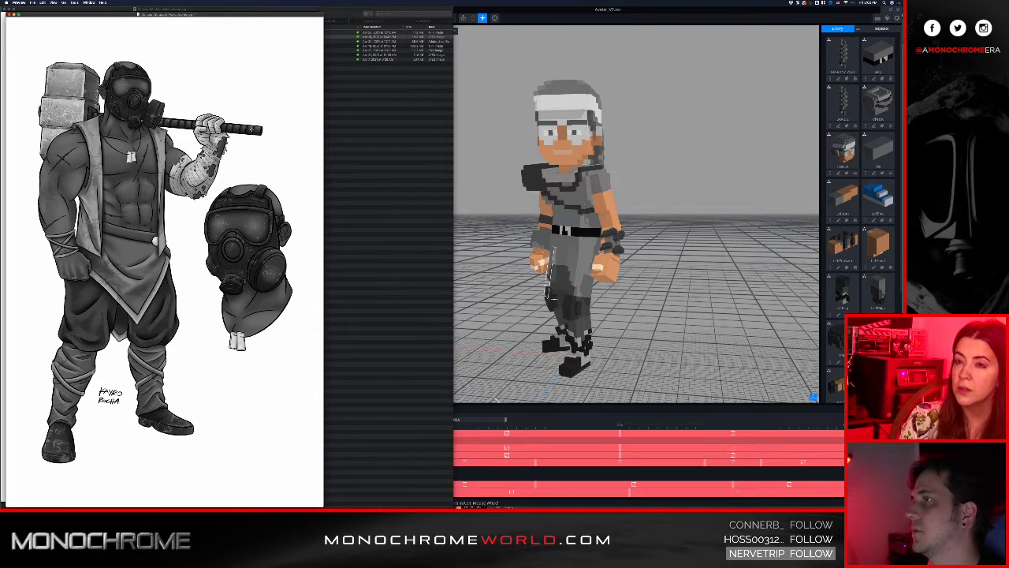
Dismiss the gas-masked character's drawing and return to VoxEdit to view the avatar beside its own reference
{"action": "left_click_drag", "start_coordinate": [206, 15], "coordinate": [210, 13]}
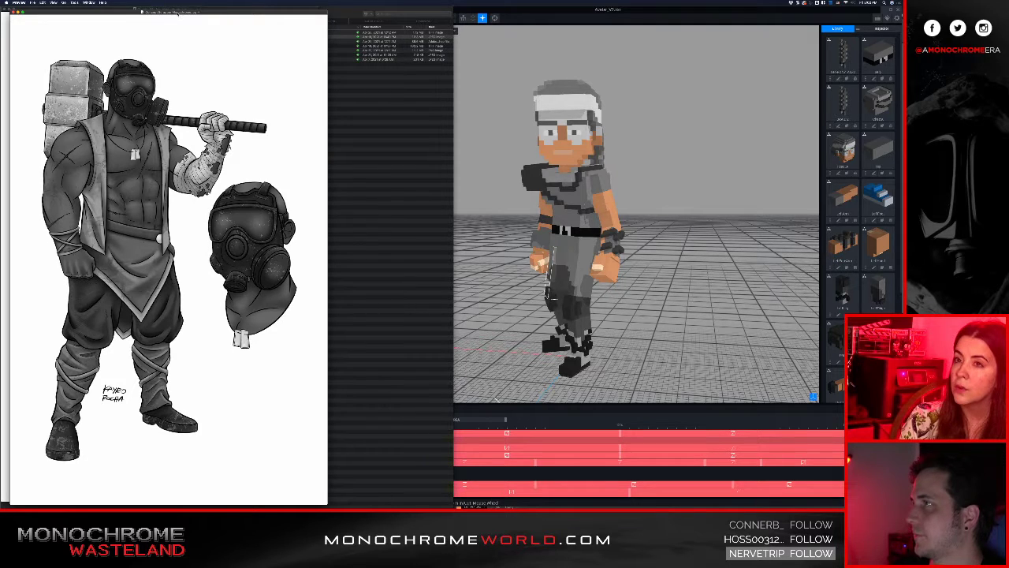
{"action": "left_click_drag", "start_coordinate": [179, 13], "coordinate": [169, 10]}
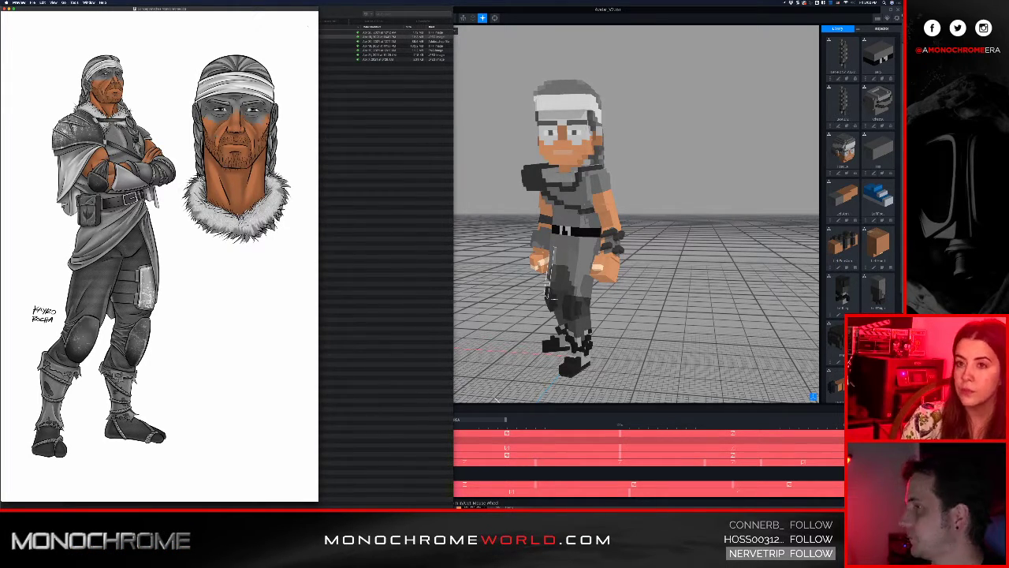
{"action": "left_click", "coordinate": [757, 179]}
{"action": "mouse_move", "coordinate": [544, 158]}
{"action": "right_mouse_down"}
{"action": "mouse_move", "coordinate": [569, 163]}
{"action": "mouse_move", "coordinate": [552, 161]}
{"action": "right_mouse_up"}
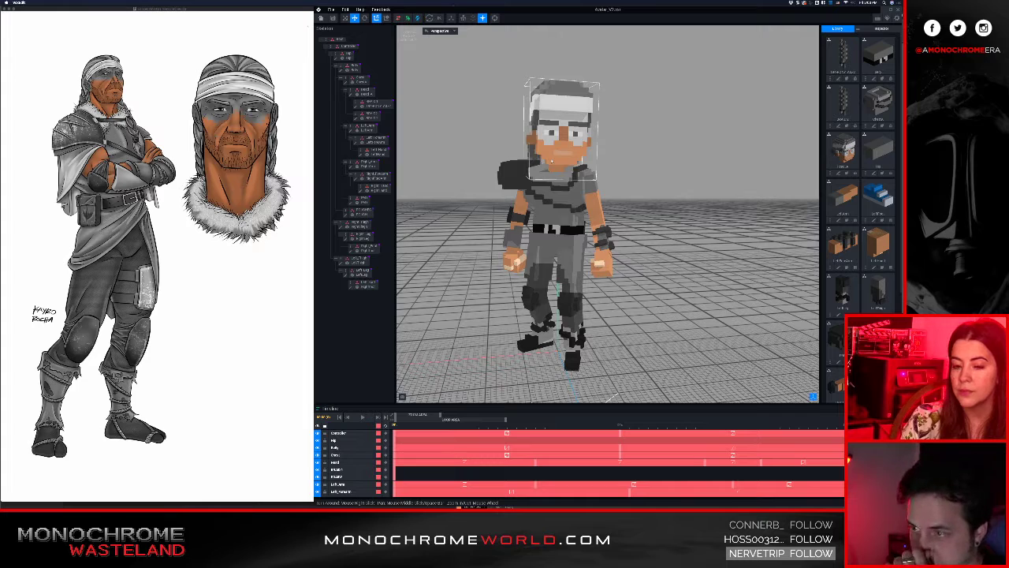